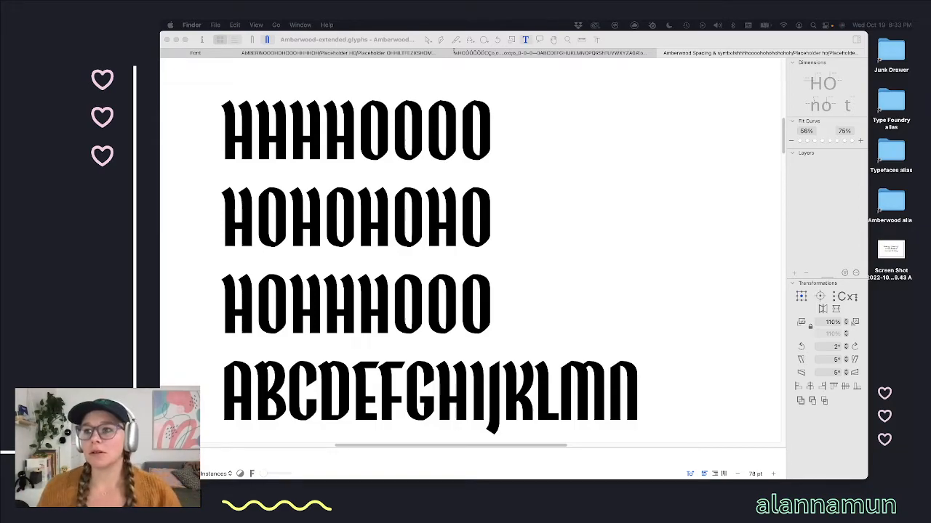
Step: Review the Amberwood spacing text and compare the letters A and B set between the H and O control letters
scroll(584, 253, up, 10)
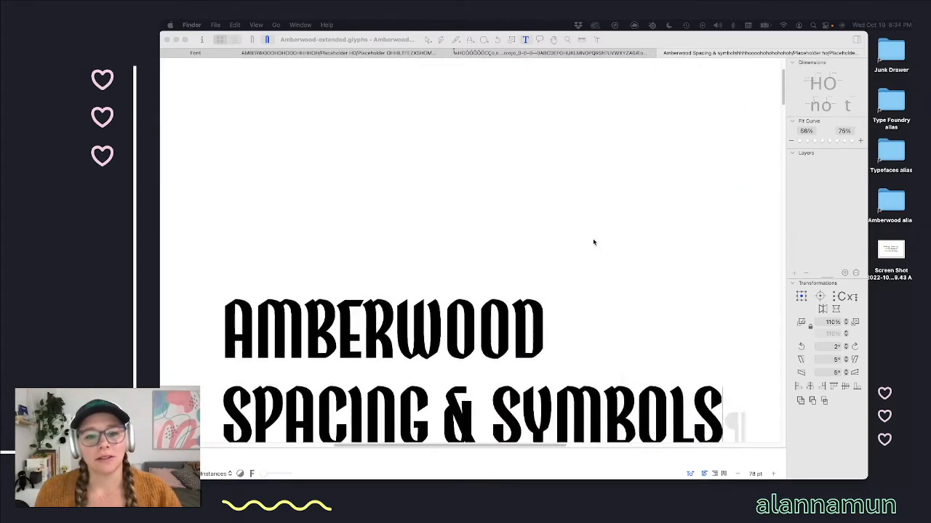
scroll(595, 236, down, 5)
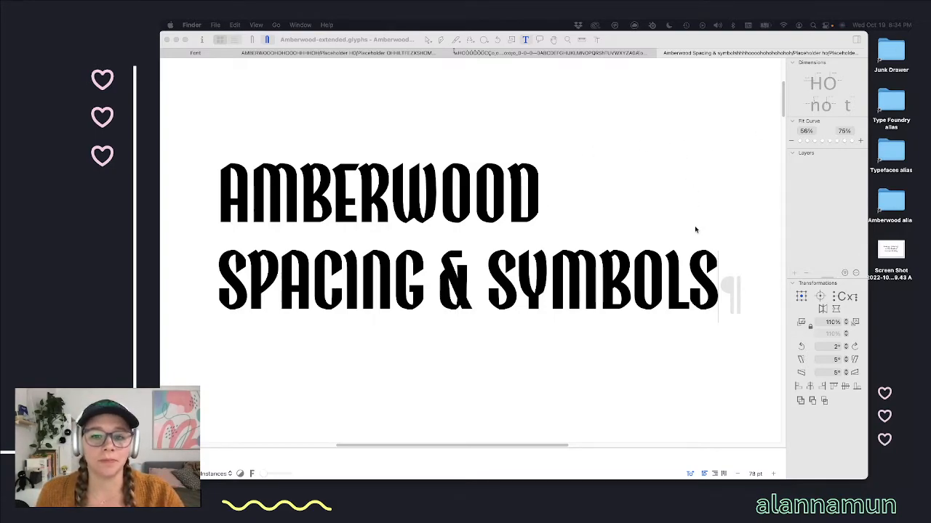
scroll(694, 229, down, 10)
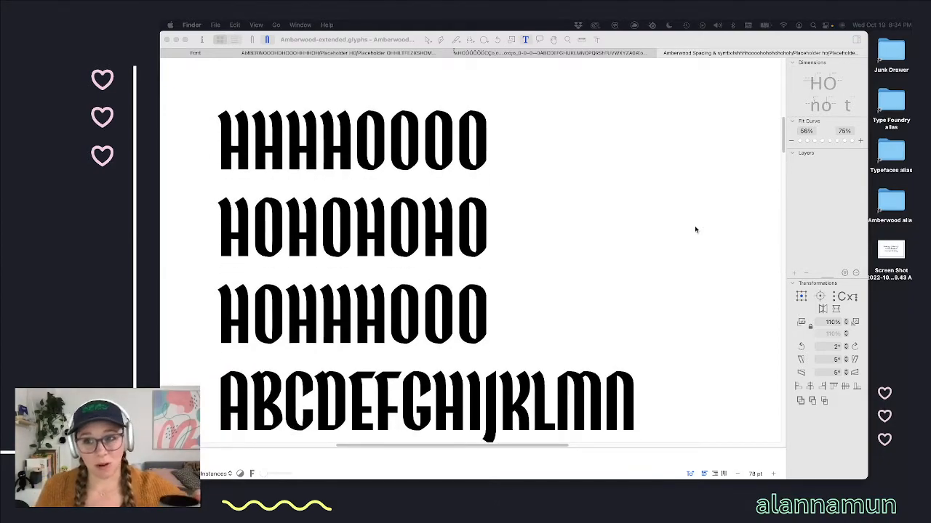
scroll(695, 229, down, 1)
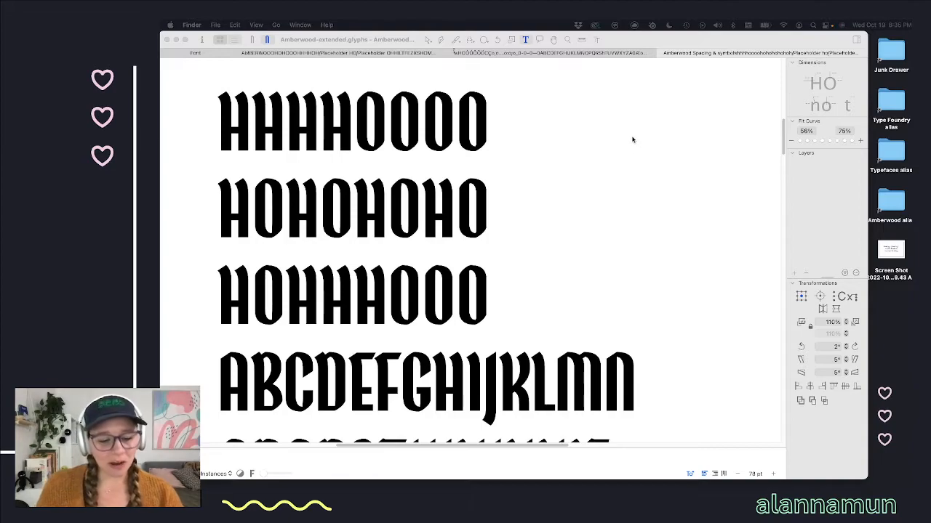
click(234, 132)
scroll(293, 127, down, 1)
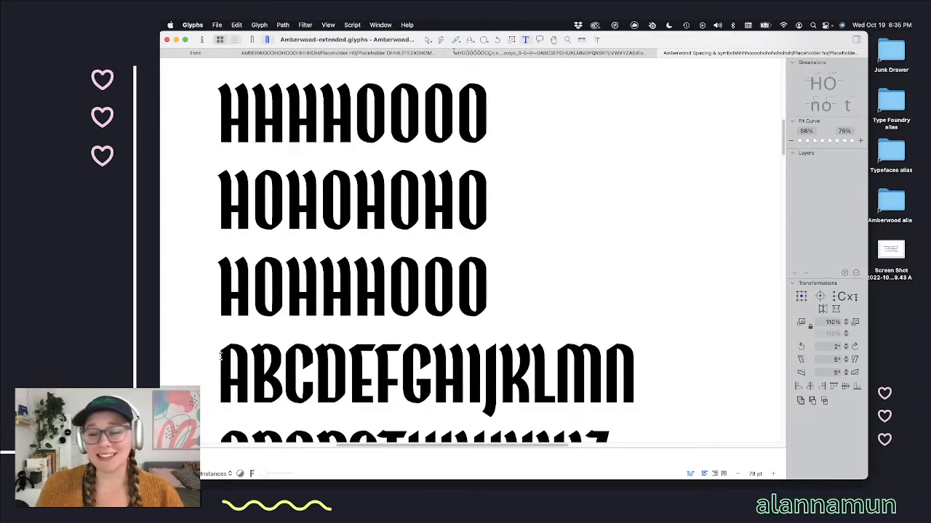
click(221, 369)
scroll(335, 311, down, 1)
scroll(334, 312, down, 5)
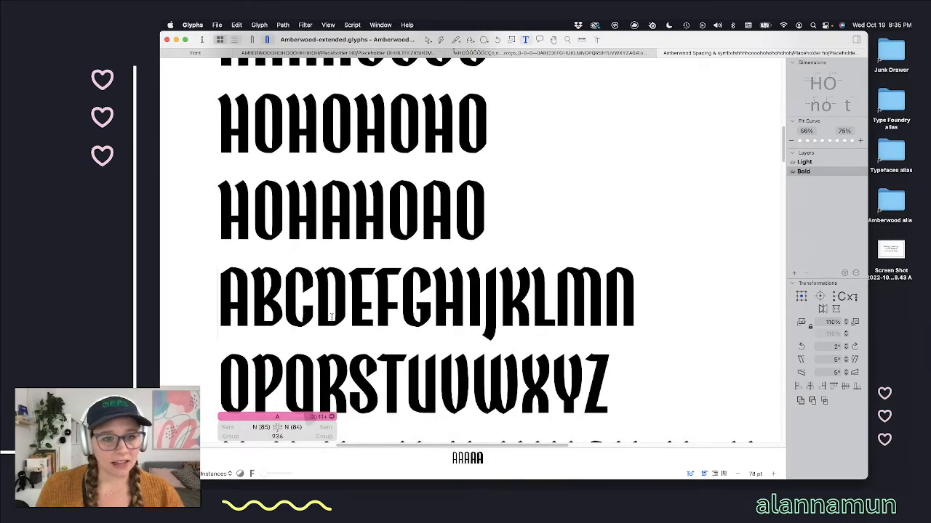
scroll(331, 316, up, 4)
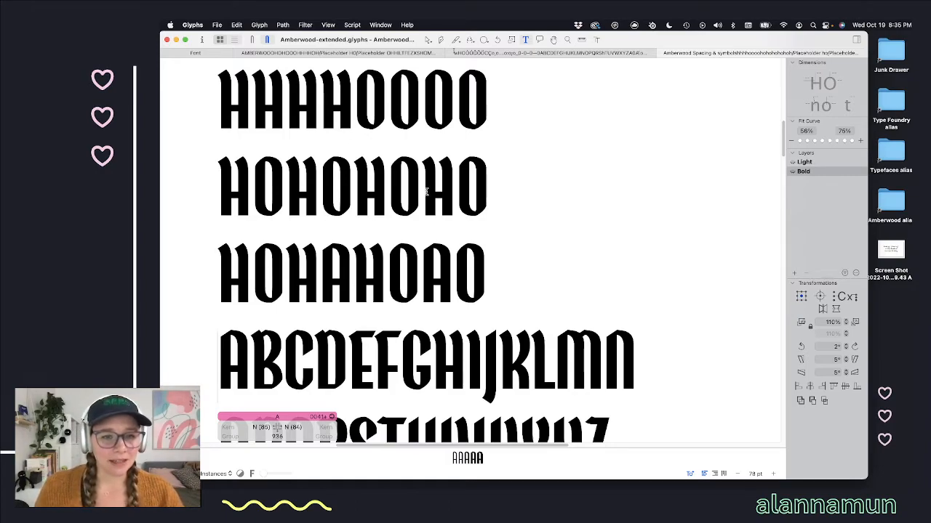
scroll(379, 248, down, 2)
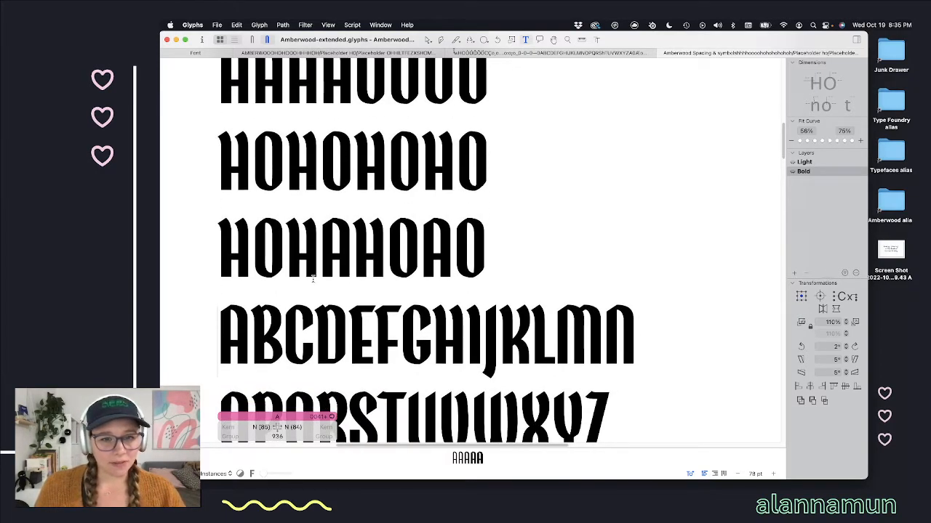
scroll(360, 274, down, 2)
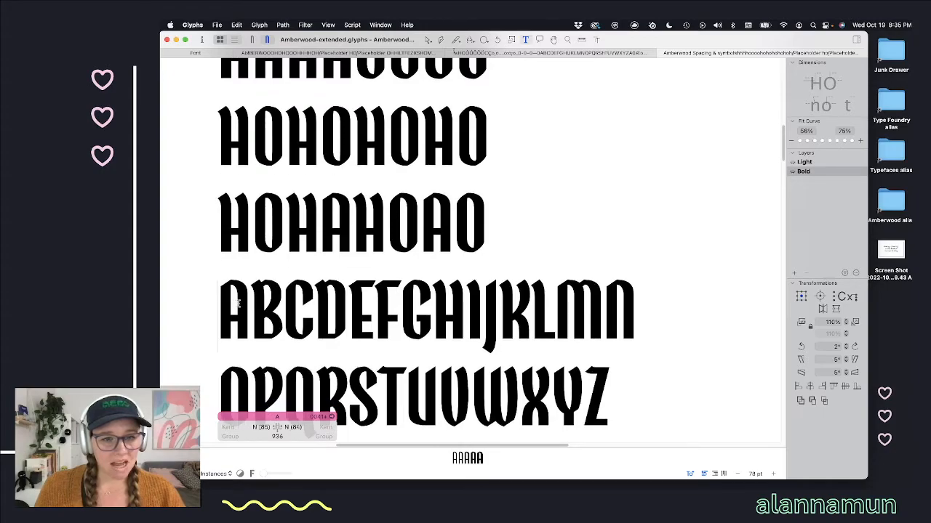
click(254, 306)
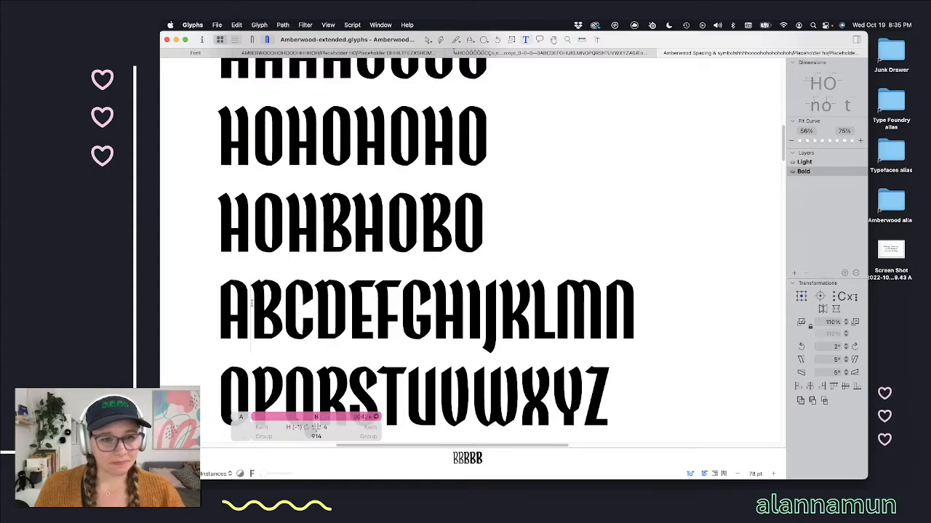
click(227, 310)
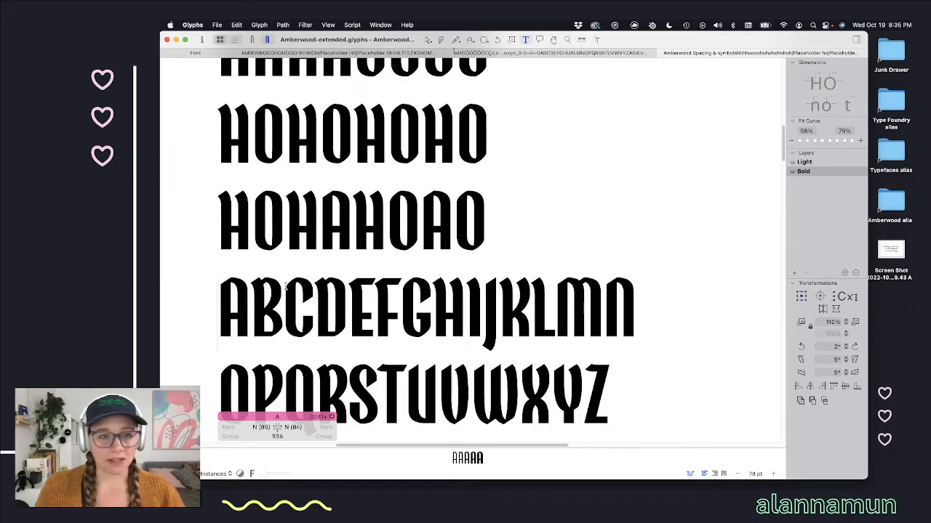
Step: Sync B's left sidebearing with its H metrics key and set its right sidebearing to 6 in the Bold master
click(253, 300)
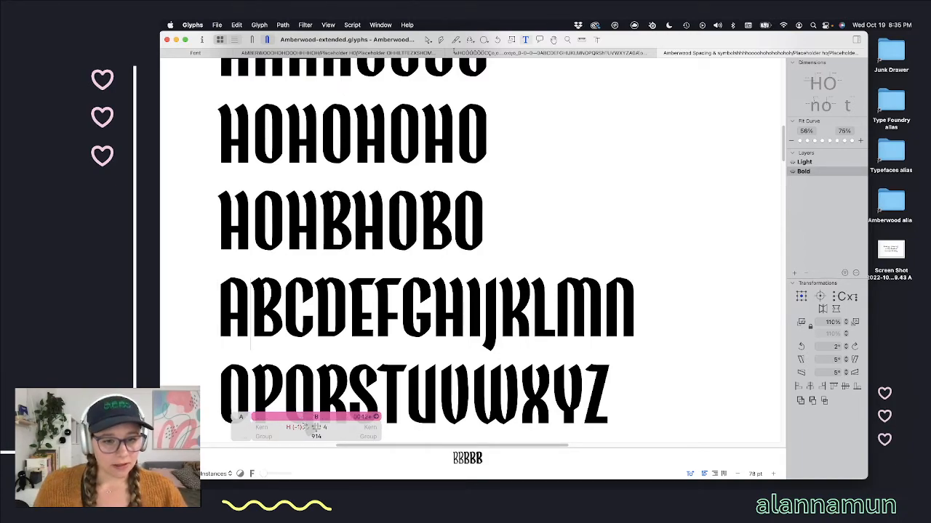
click(306, 428)
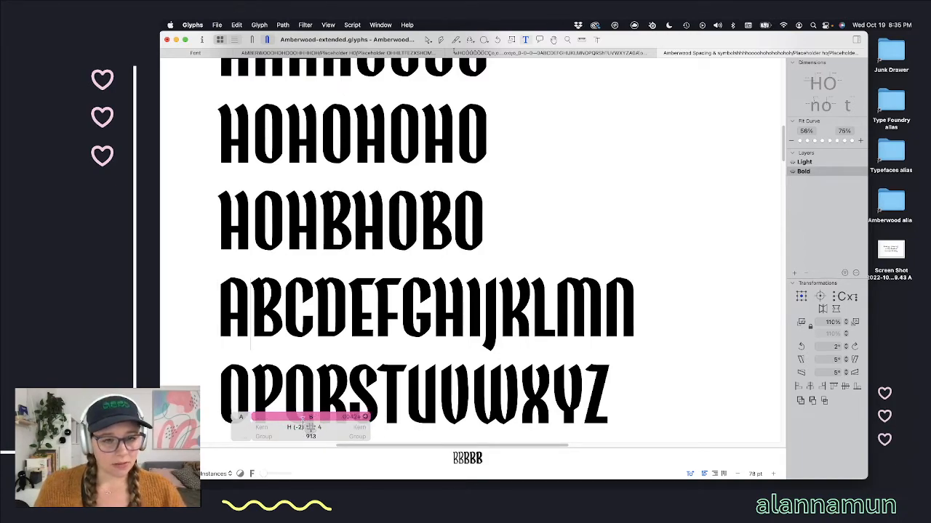
click(330, 428)
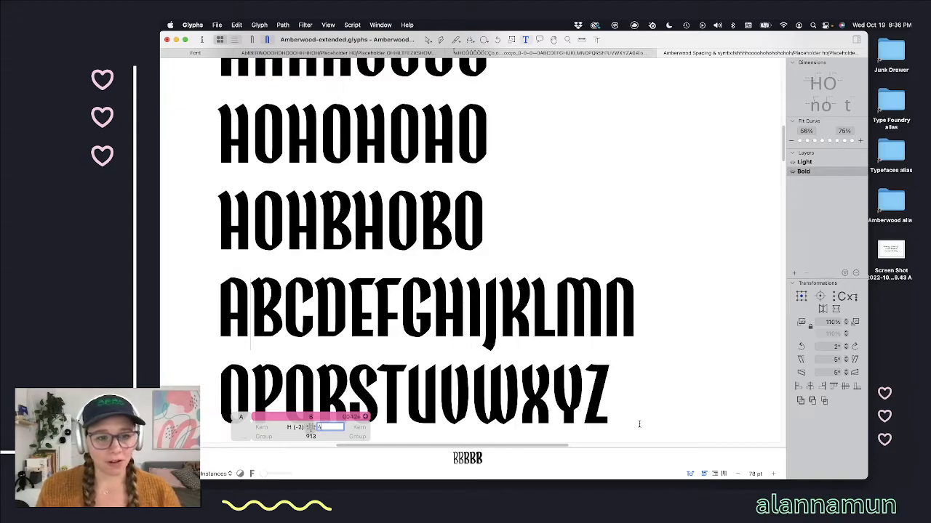
text(1)
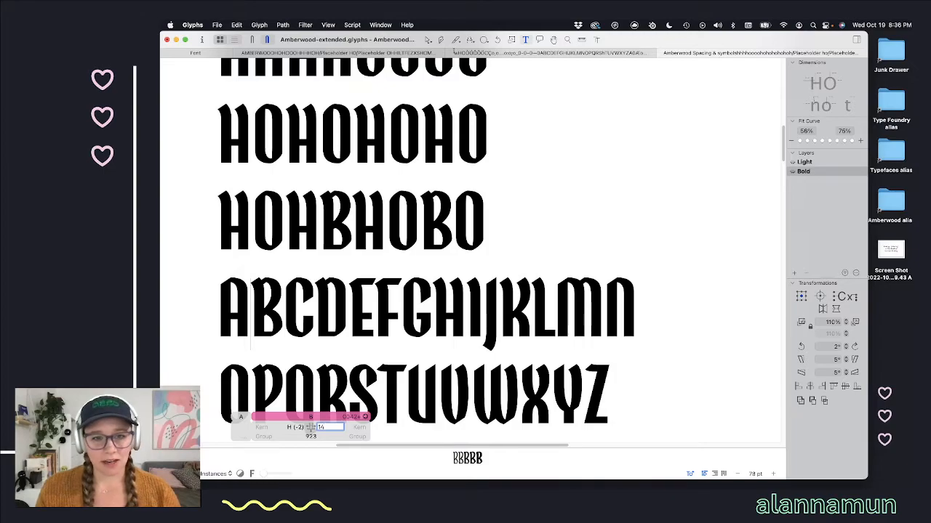
key(BackSpace)
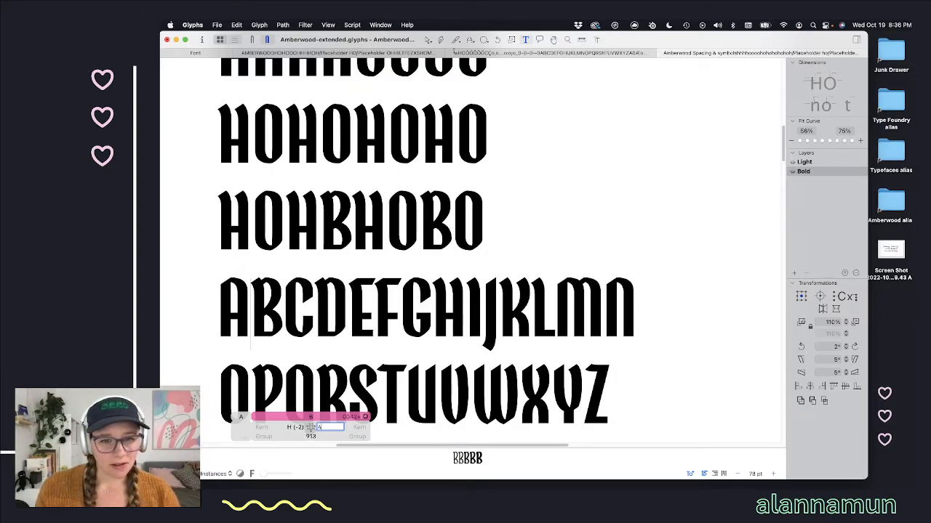
key(BackSpace)
text(6)
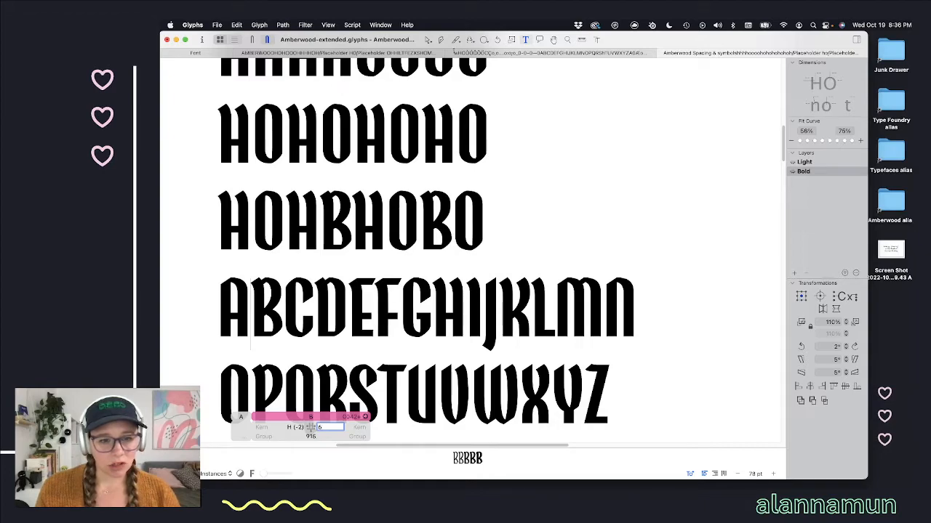
key(BackSpace)
text(7)
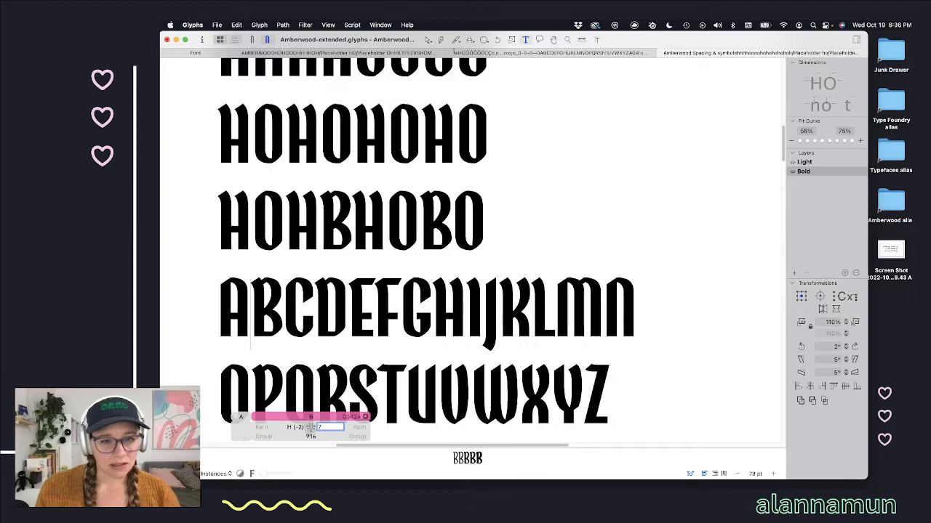
key(BackSpace)
text(6)
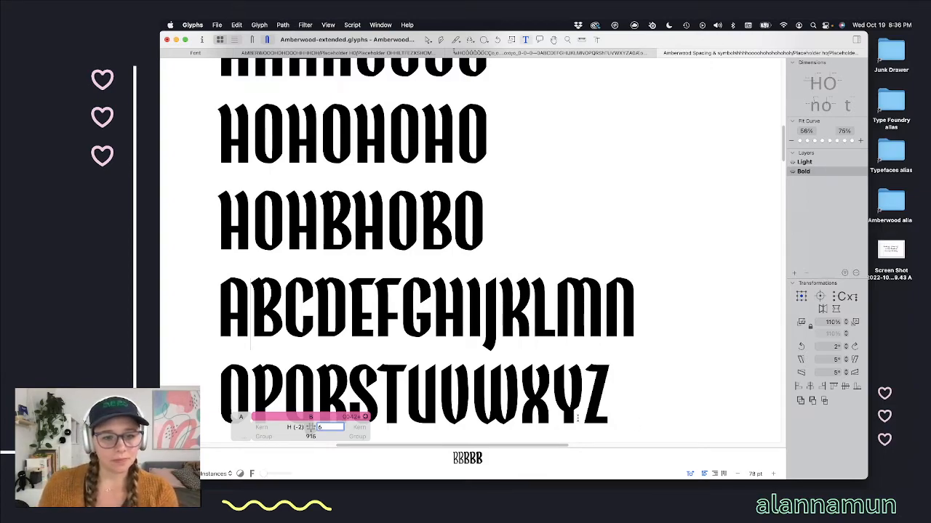
Step: Sync C's left sidebearing with its O key, and D's left and right sidebearings with their H and O keys
click(287, 288)
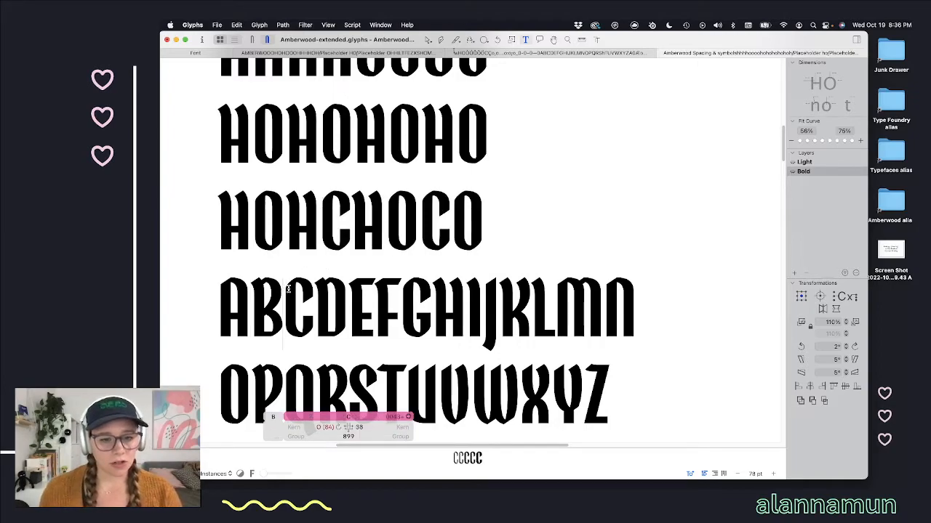
click(338, 427)
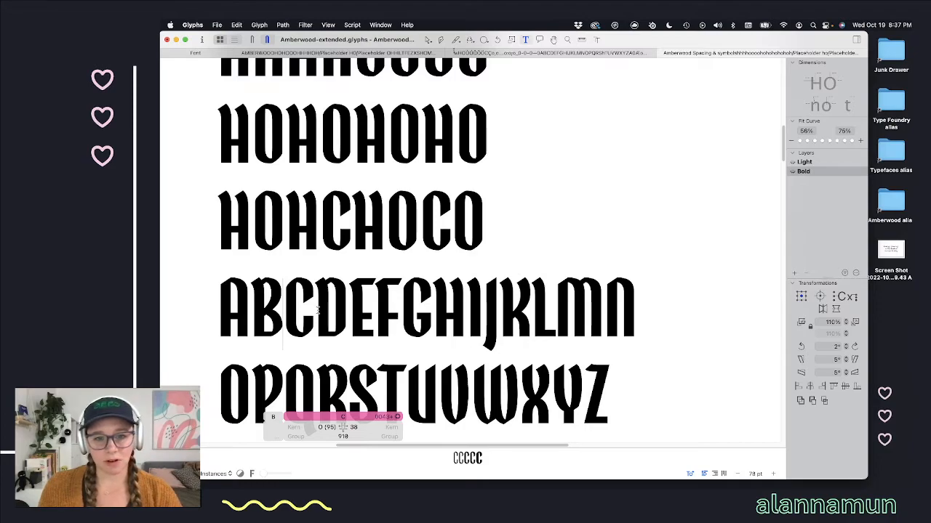
key(Right)
click(371, 427)
click(391, 427)
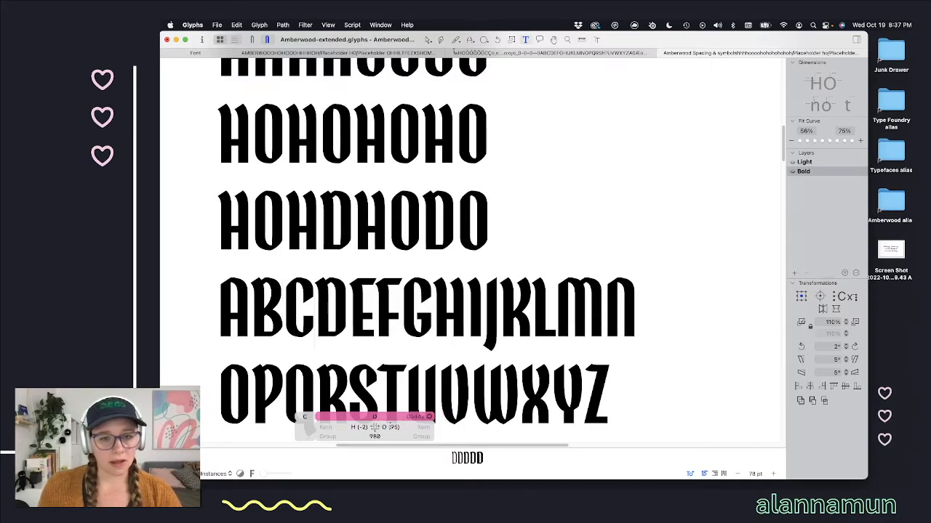
Step: Sync E's left sidebearing with its H metrics key and set its right sidebearing to -24
click(354, 313)
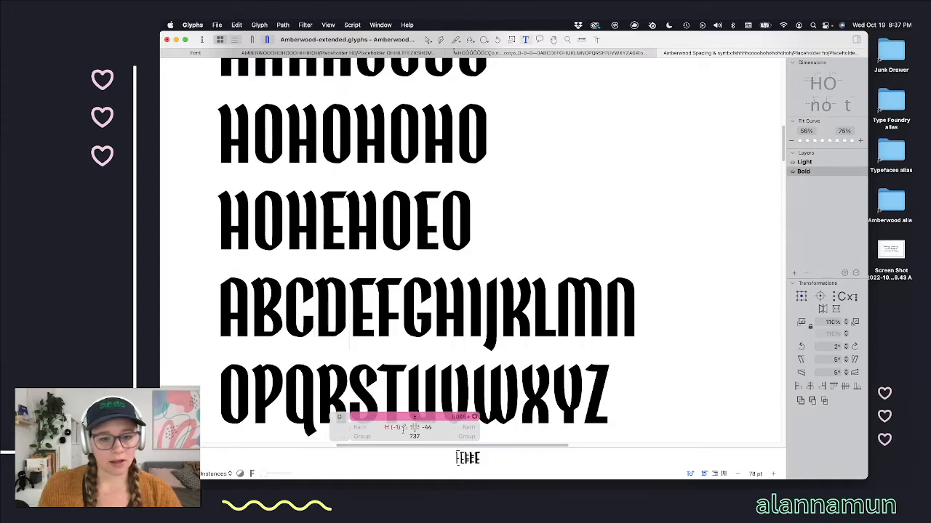
click(403, 427)
click(422, 428)
key(shift+Up)
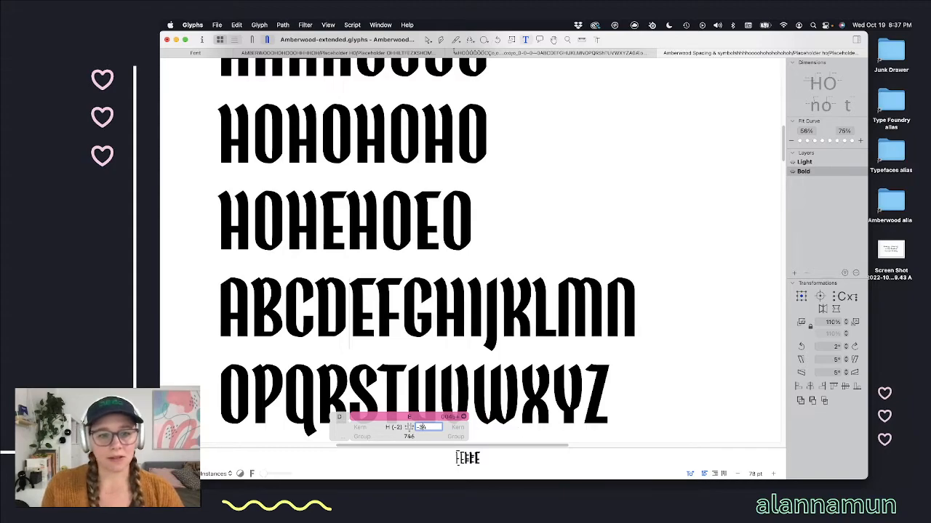
key(shift+Up)
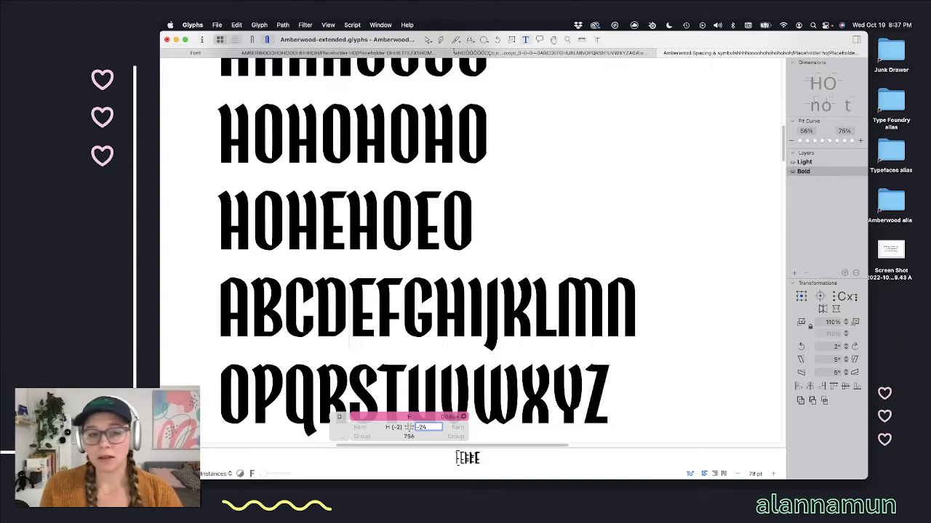
key(shift+Down)
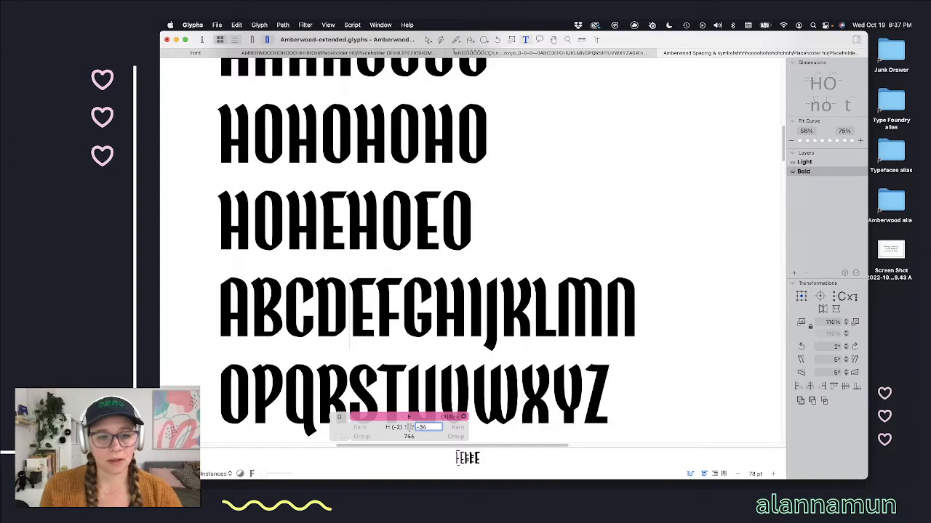
key(shift+Up)
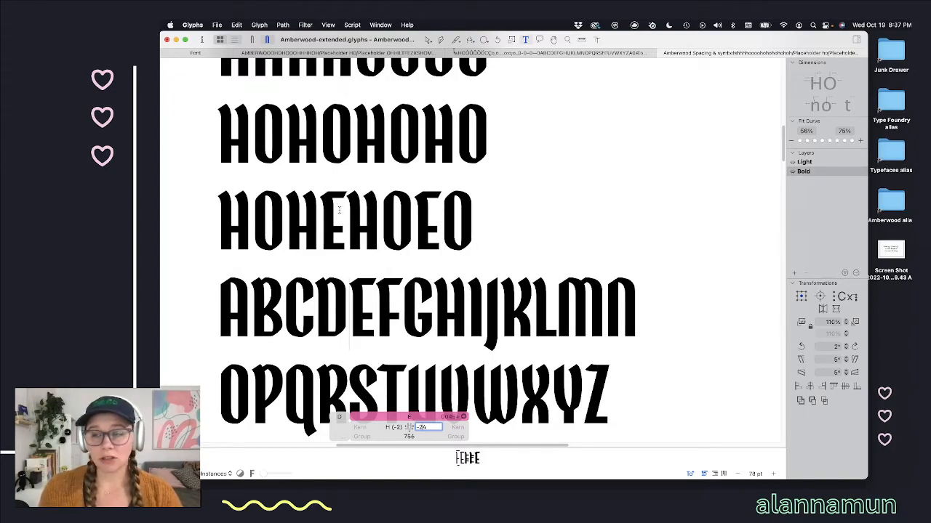
Step: Check E's spacing up close between H and O, and sync F's left sidebearing with its H metrics key
scroll(339, 210, up, 5)
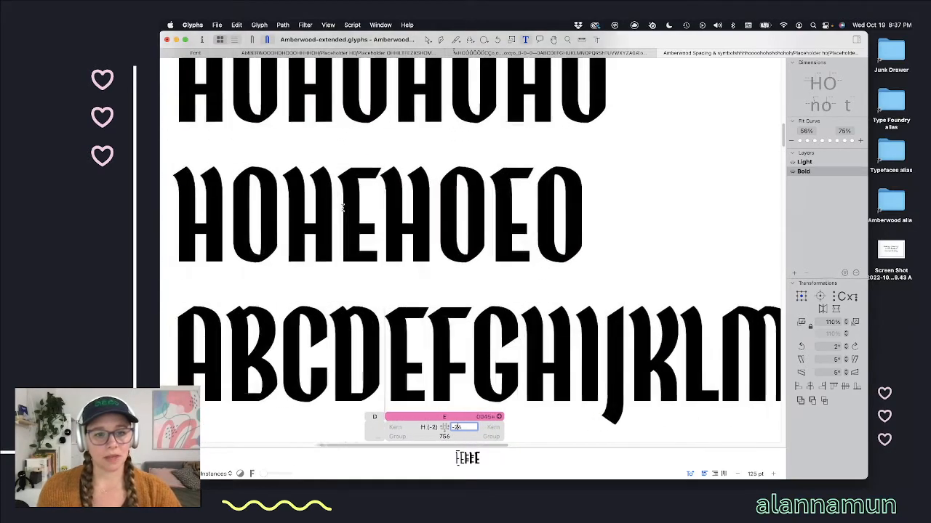
scroll(343, 209, left, 1)
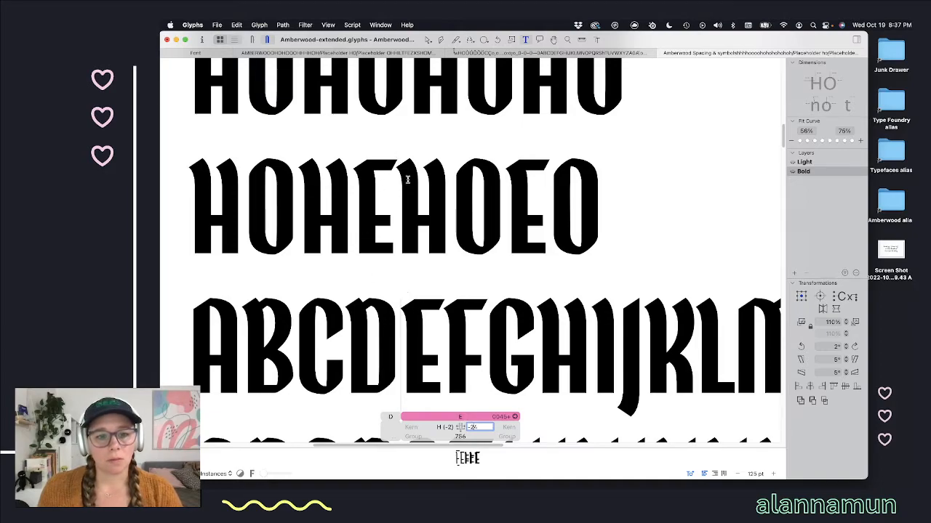
click(444, 351)
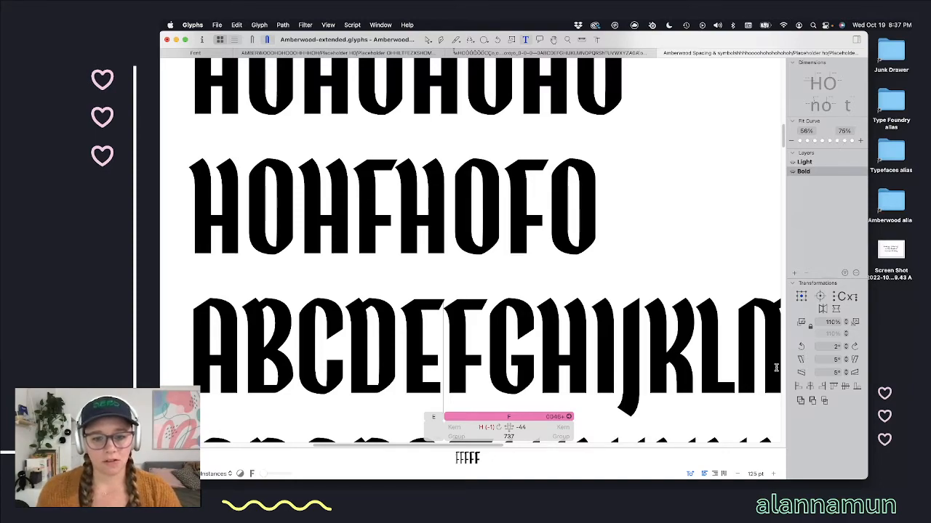
click(500, 427)
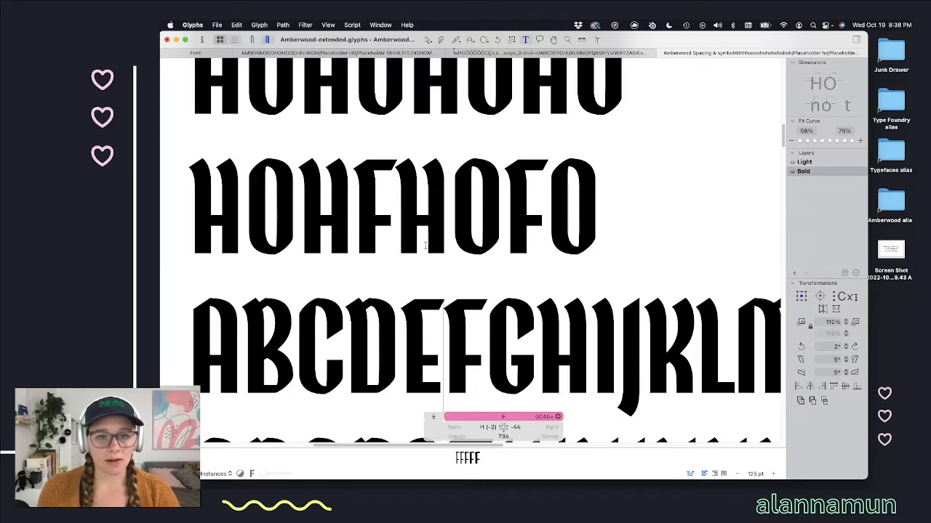
Step: Sync G's left sidebearing with its O metrics key and compare its right sidebearing with that of C
click(491, 337)
click(539, 427)
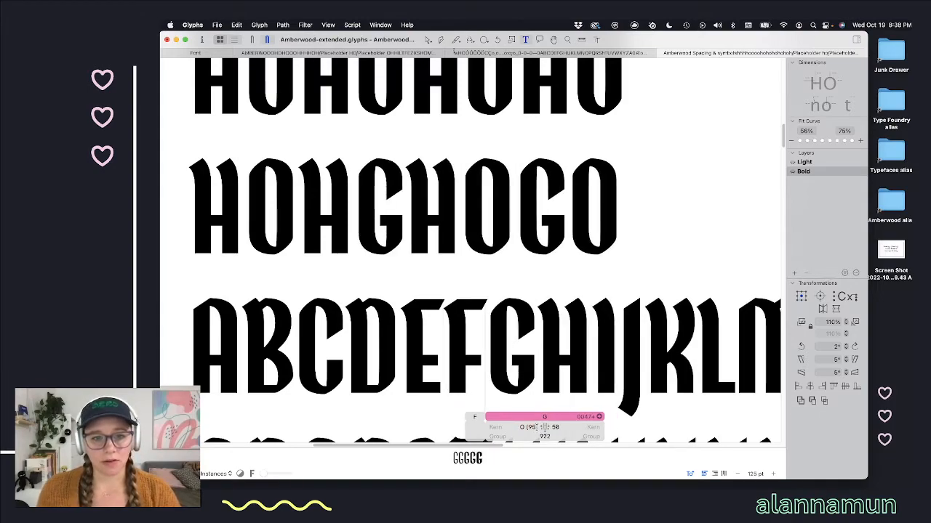
click(555, 427)
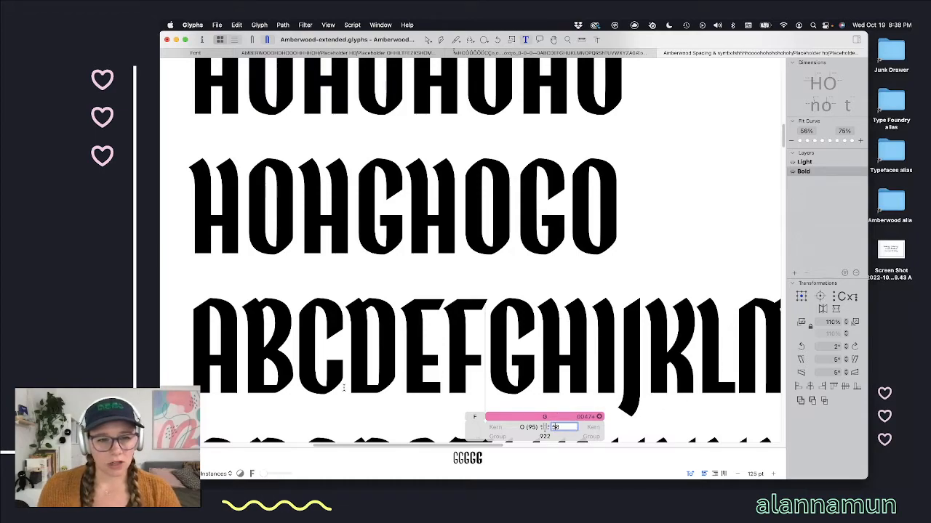
click(305, 371)
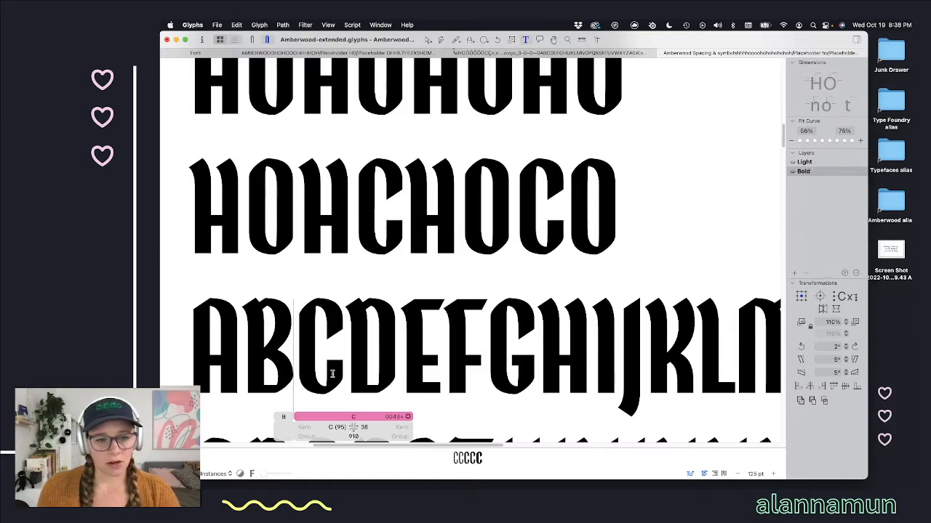
click(499, 357)
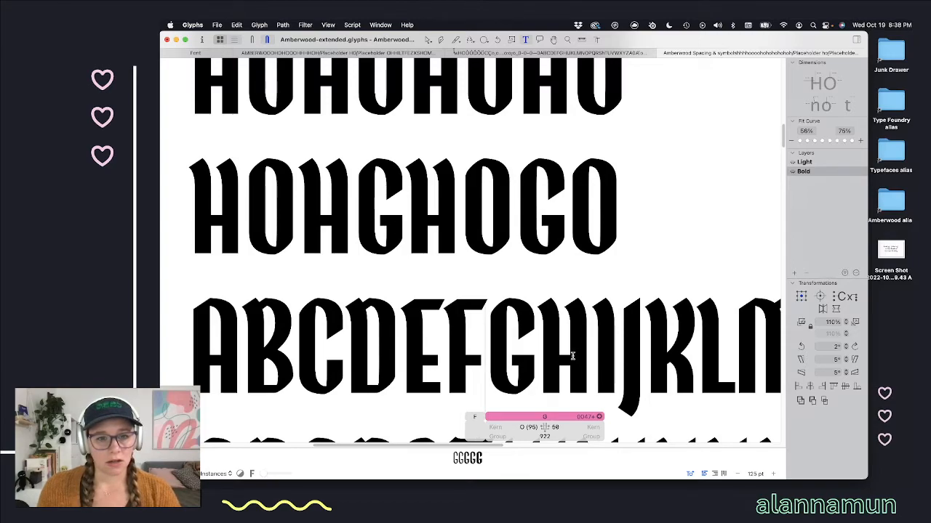
Step: Set G's right sidebearing to 48
click(556, 427)
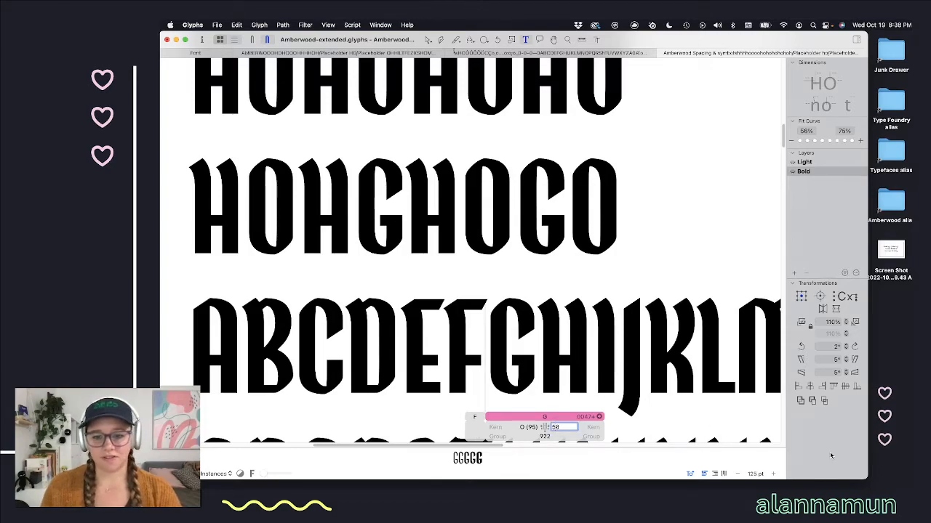
text(30)
key(shift+Up)
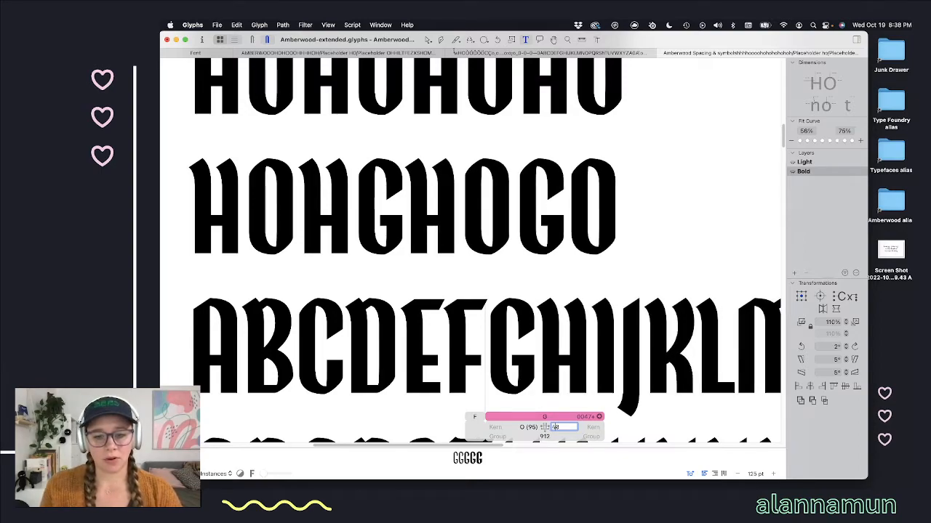
key(Down)
key(Down)
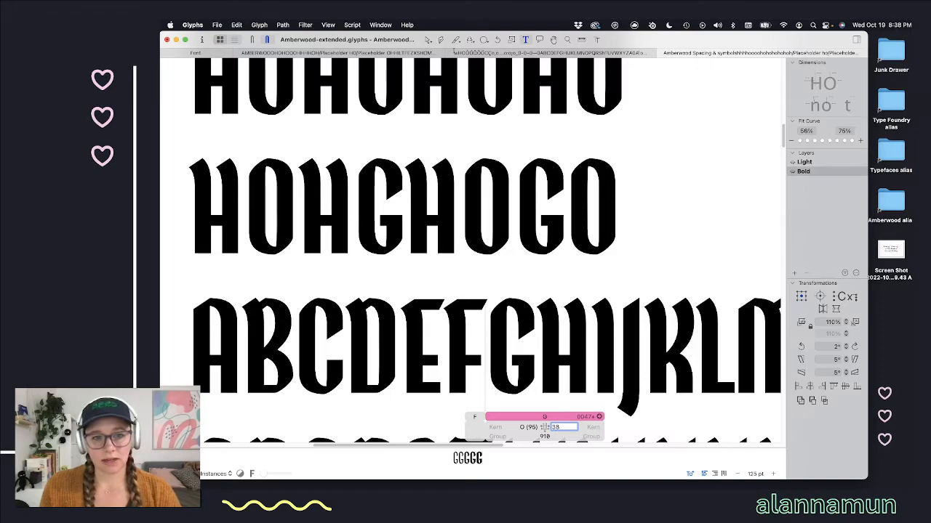
key(shift+Up)
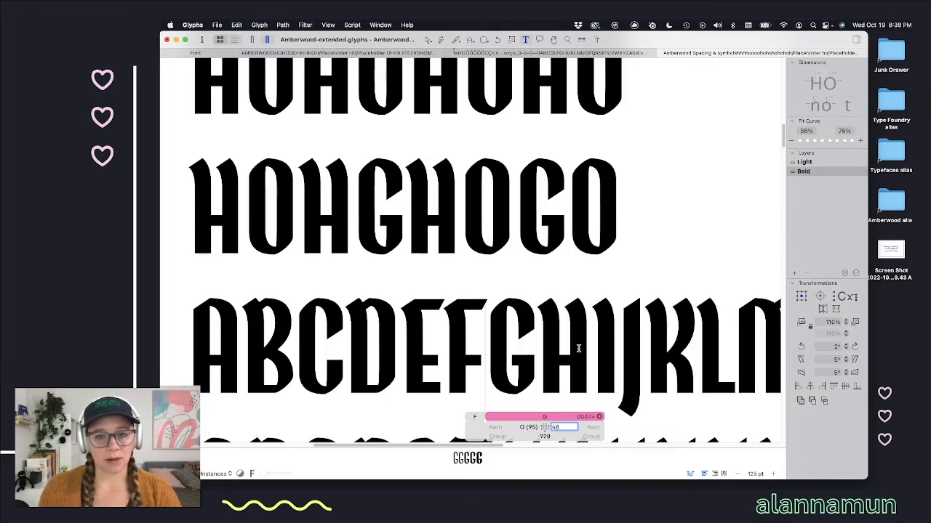
Step: Set C's right sidebearing to 48 to match that of G
click(303, 333)
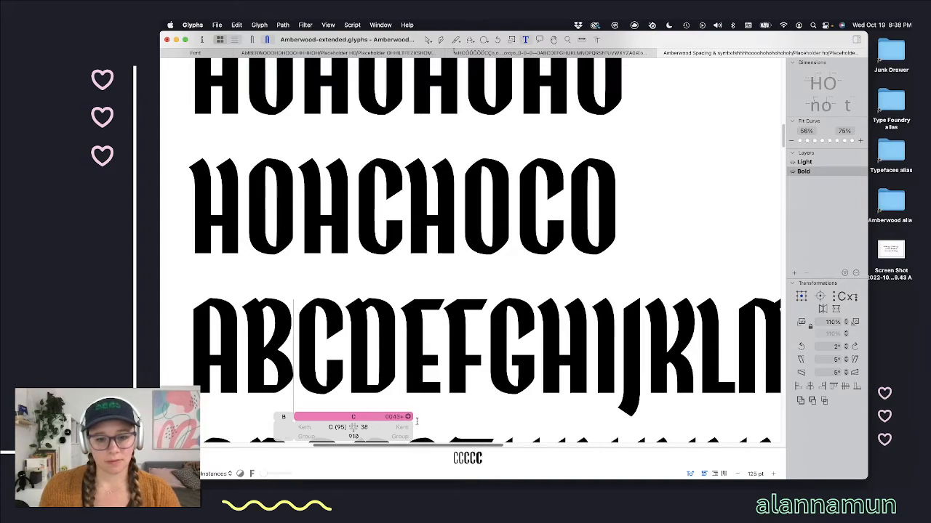
click(373, 427)
key(shift+Up)
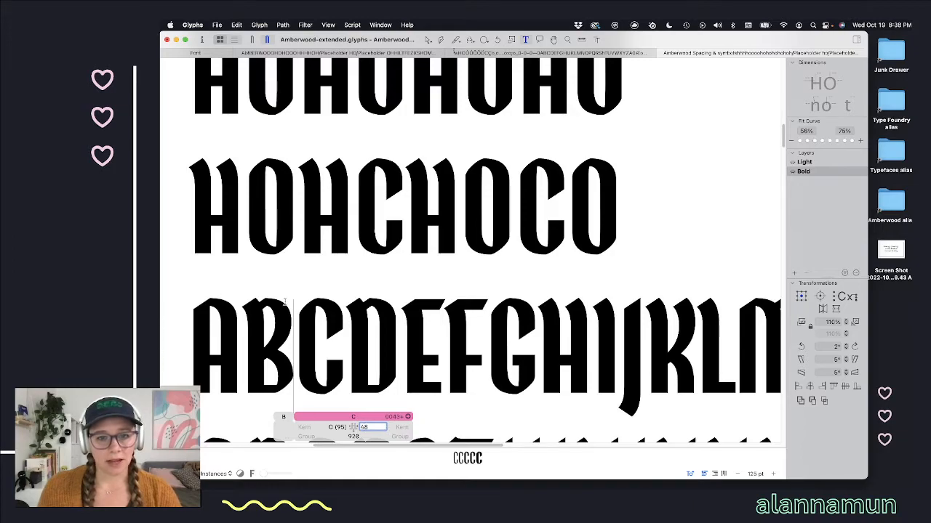
Step: Step through the letters up to I in the alphabet line and sync I's right sidebearing with its H metrics key
click(354, 365)
click(520, 356)
click(493, 355)
click(548, 350)
click(591, 343)
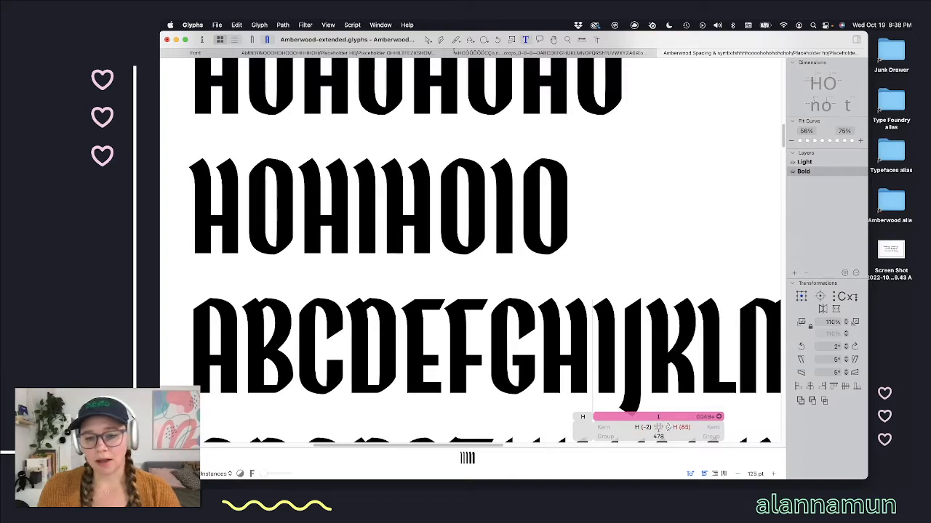
click(669, 428)
Step: Link J's right sidebearing to I as its metrics key
click(623, 338)
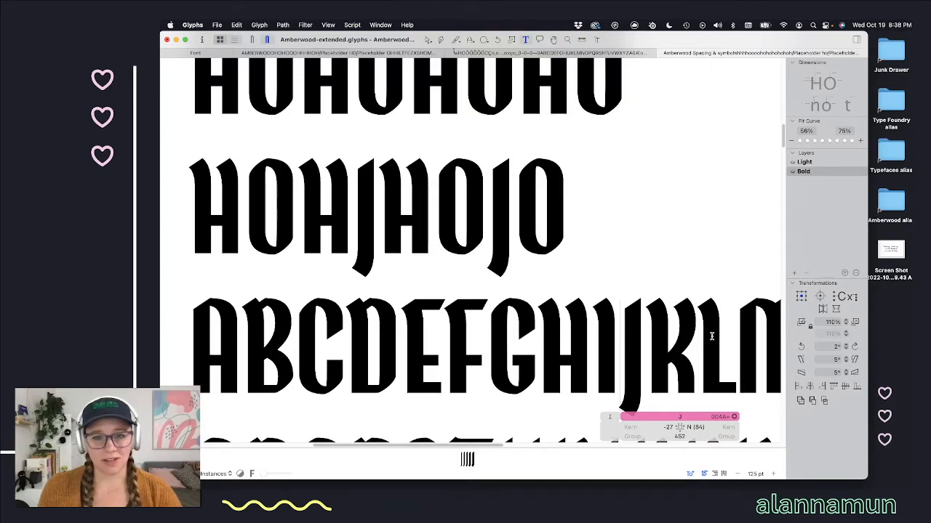
scroll(711, 336, right, 2)
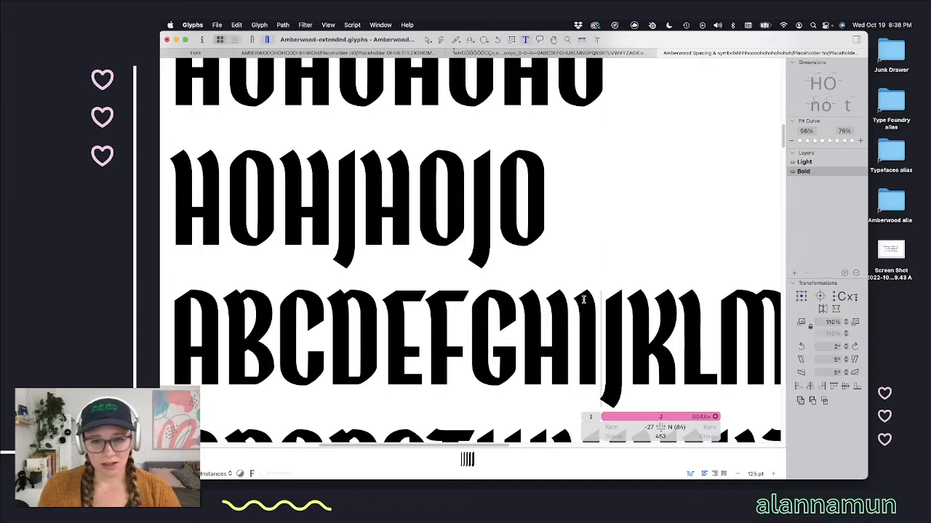
click(677, 428)
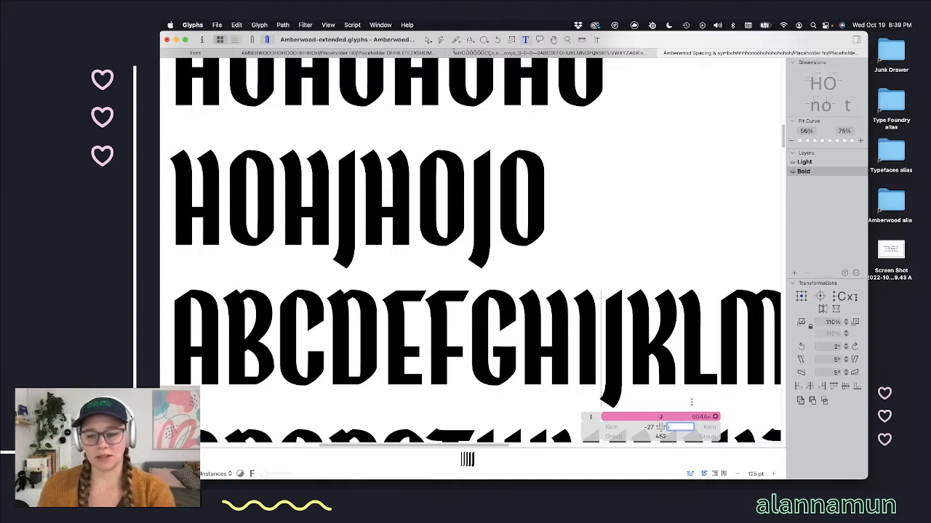
text(I)
key(Return)
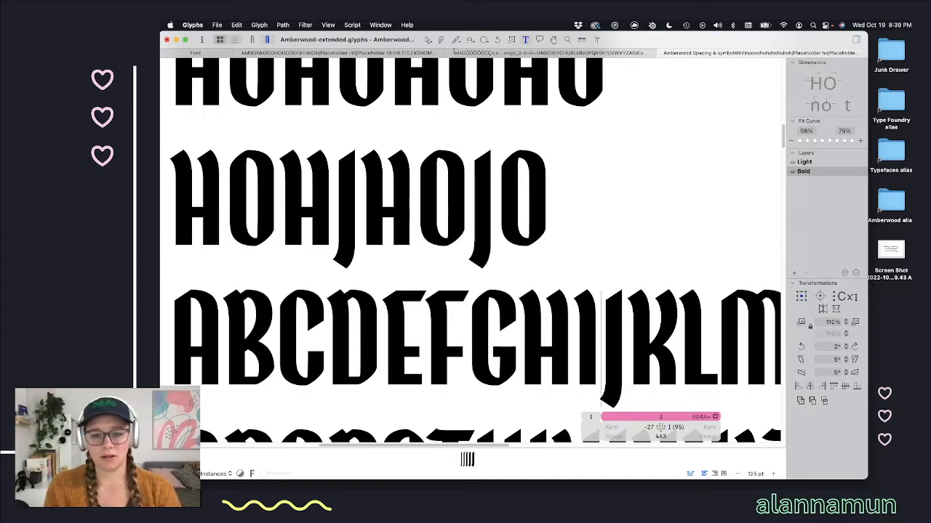
Step: Replace J's right sidebearing metrics key with H
click(676, 427)
key(Return)
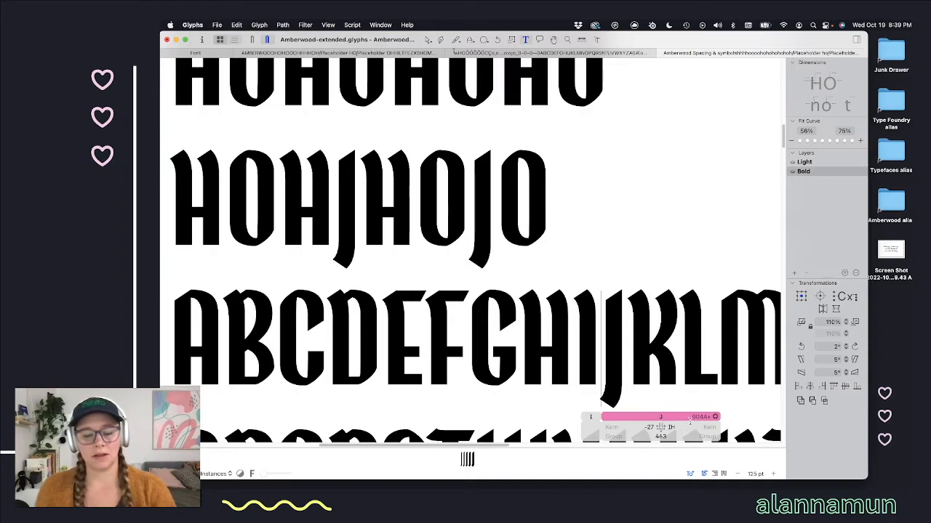
click(636, 353)
key(Left)
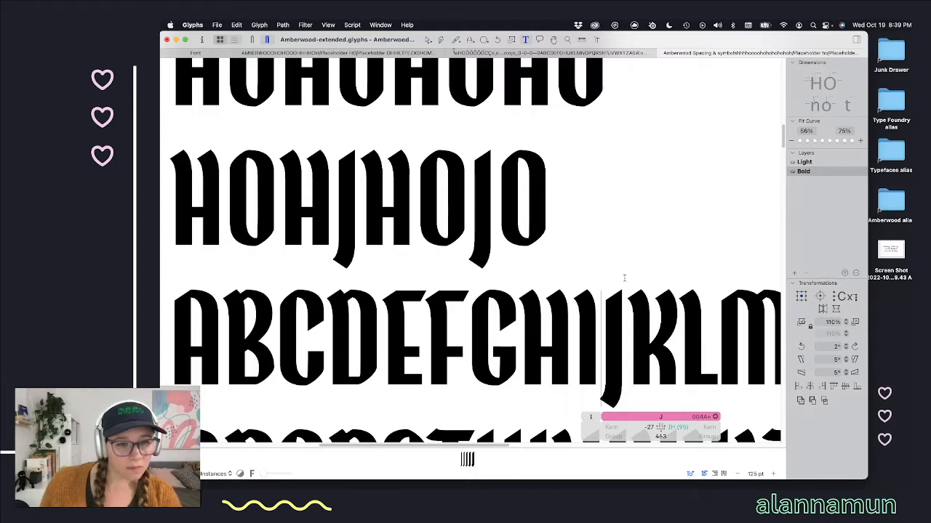
click(677, 427)
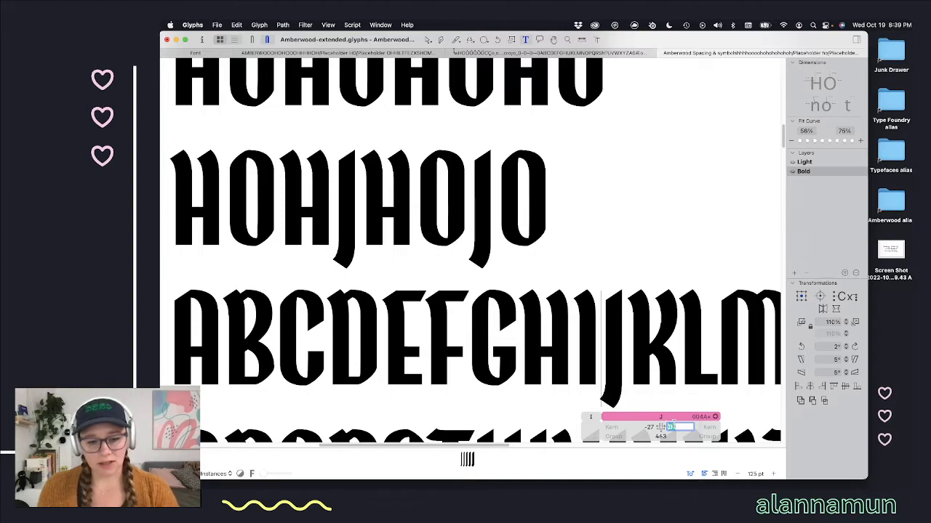
text(H)
key(Return)
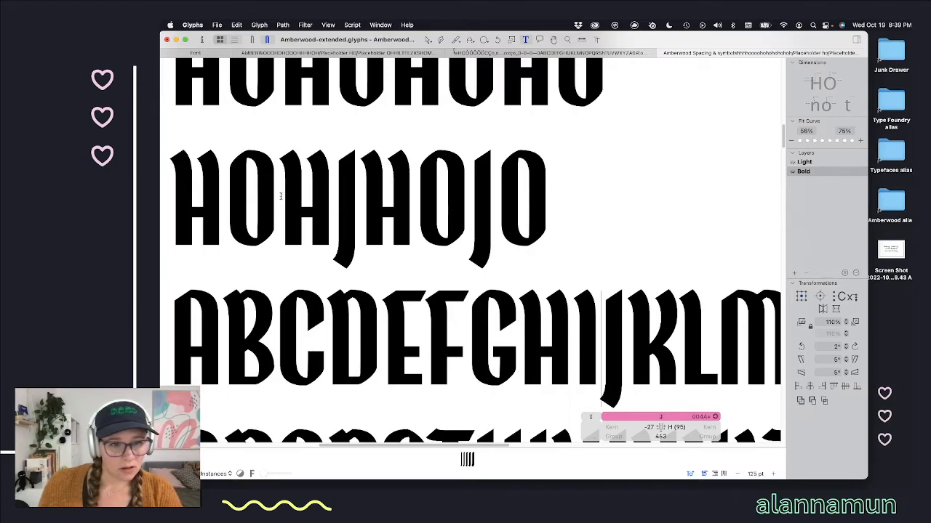
Step: Compare J's spacing between H and O with the rhythm of the HHHHOOOO and HOHOHOHO control strings
scroll(375, 190, up, 3)
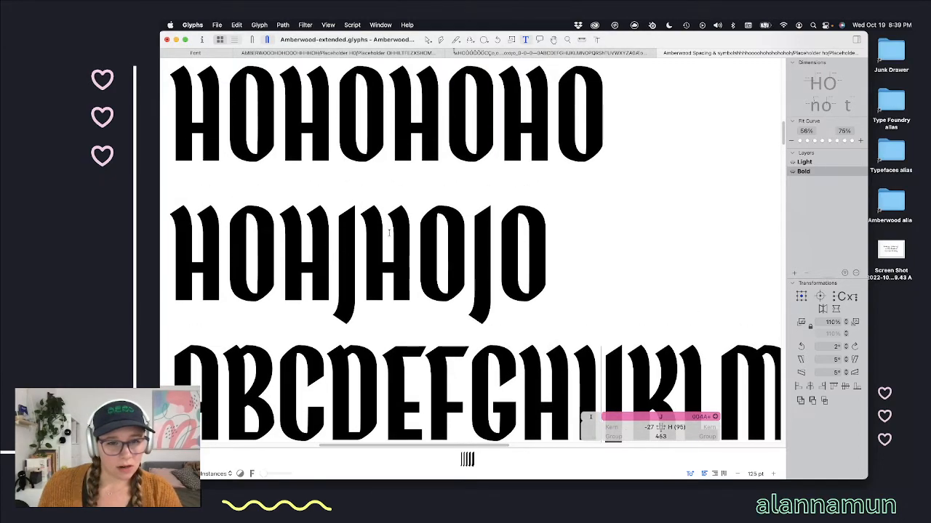
scroll(268, 259, down, 3)
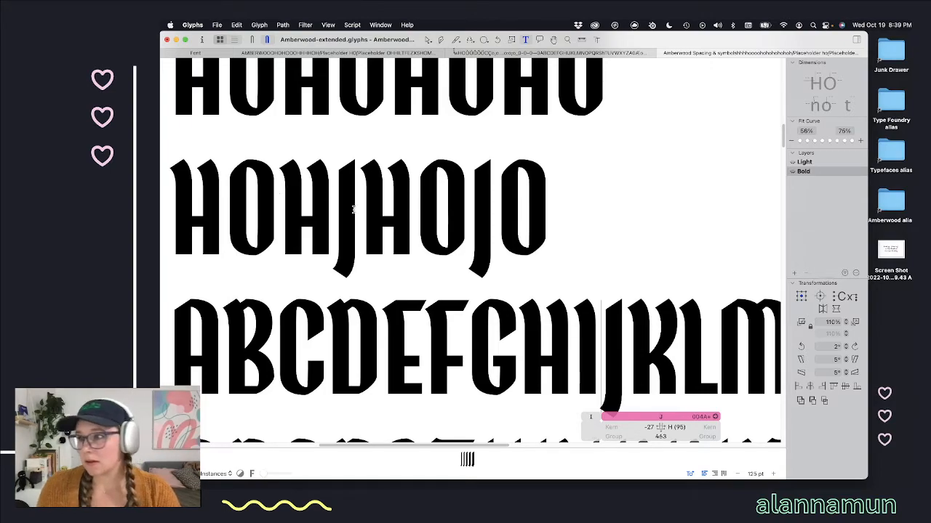
scroll(359, 202, up, 6)
scroll(365, 209, up, 3)
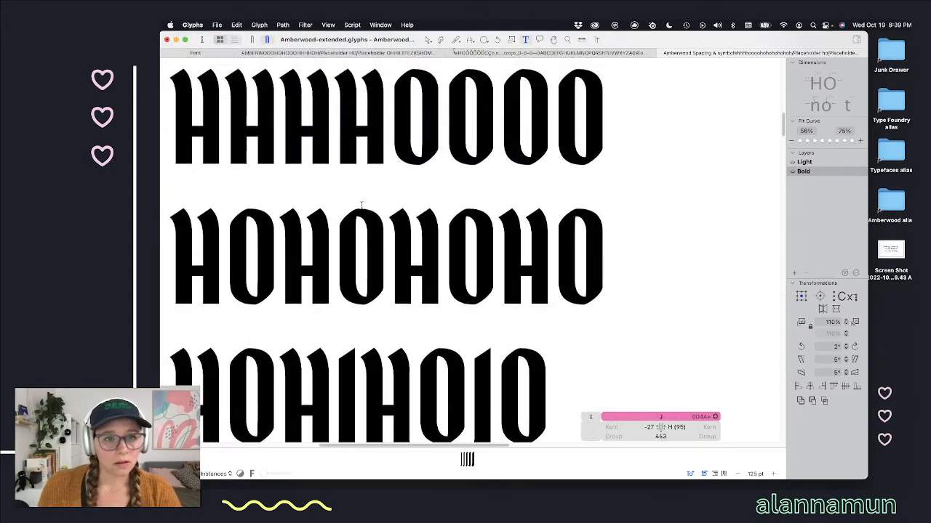
scroll(364, 144, down, 2)
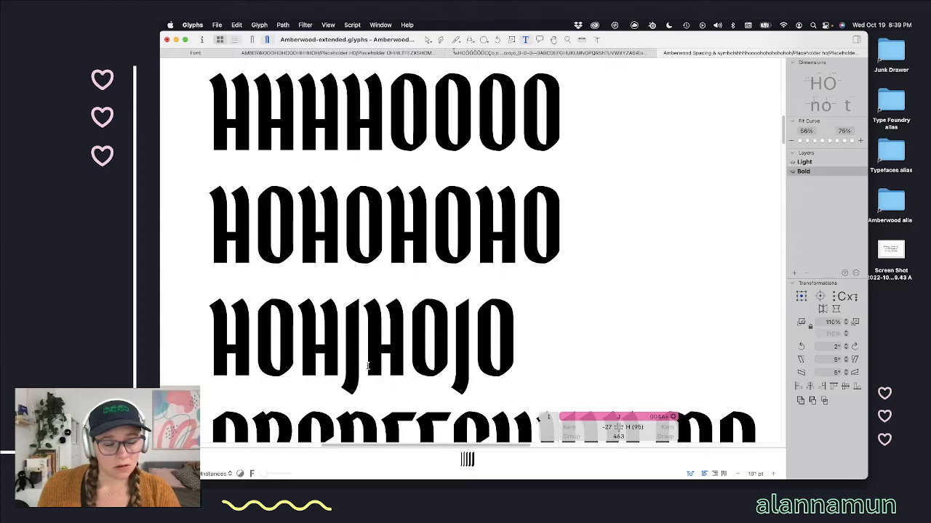
scroll(368, 365, down, 3)
scroll(538, 330, down, 2)
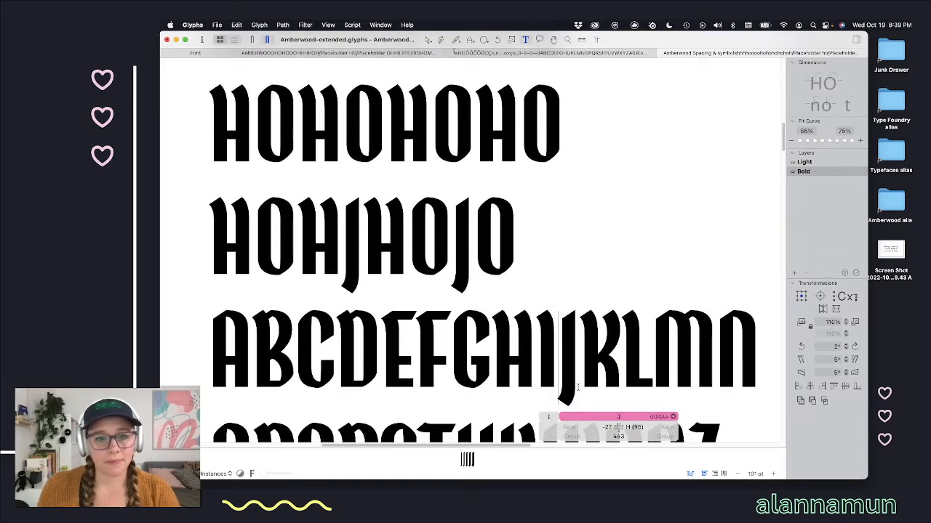
Step: Set J's left sidebearing to -13
scroll(542, 318, up, 3)
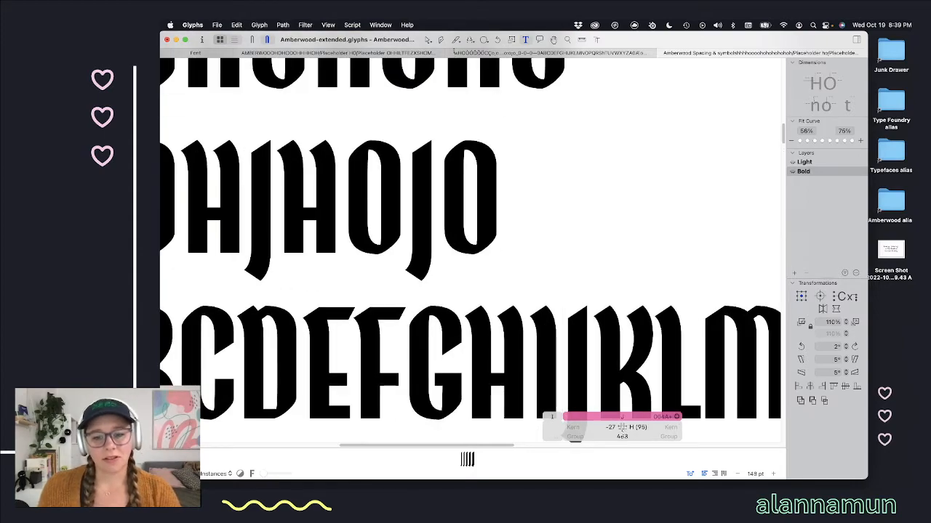
click(614, 427)
key(shift+Up)
key(shift+Up)
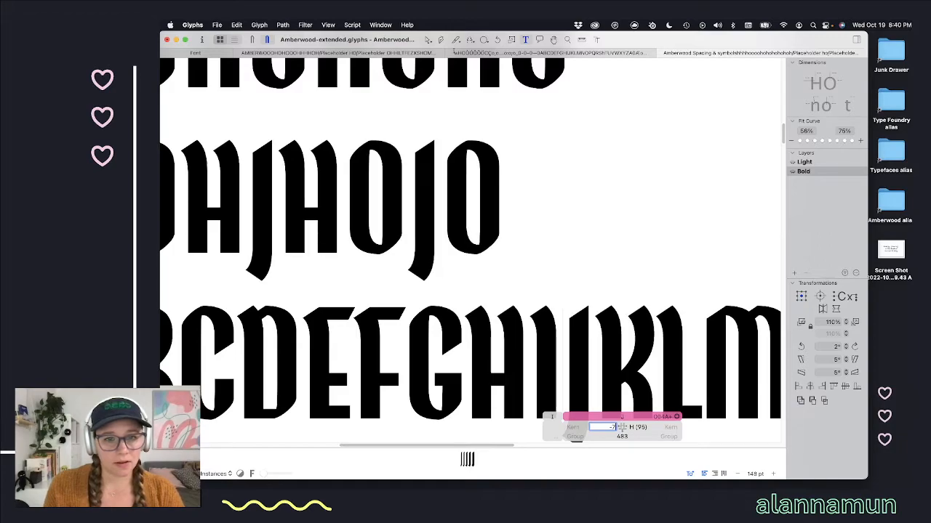
key(Down)
key(Down)
key(Down)
key(Down)
key(Down)
key(Down)
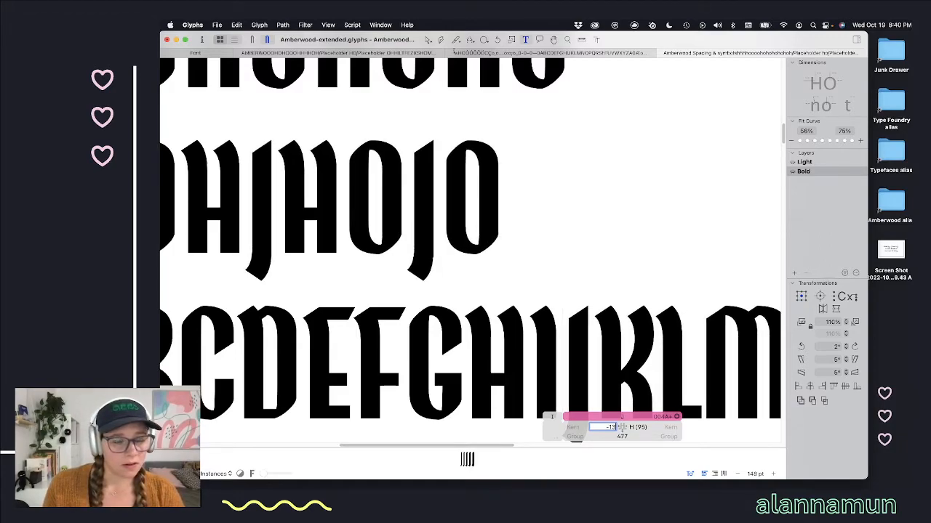
Step: Sync the left sidebearings of K and R with their H metrics key
click(591, 368)
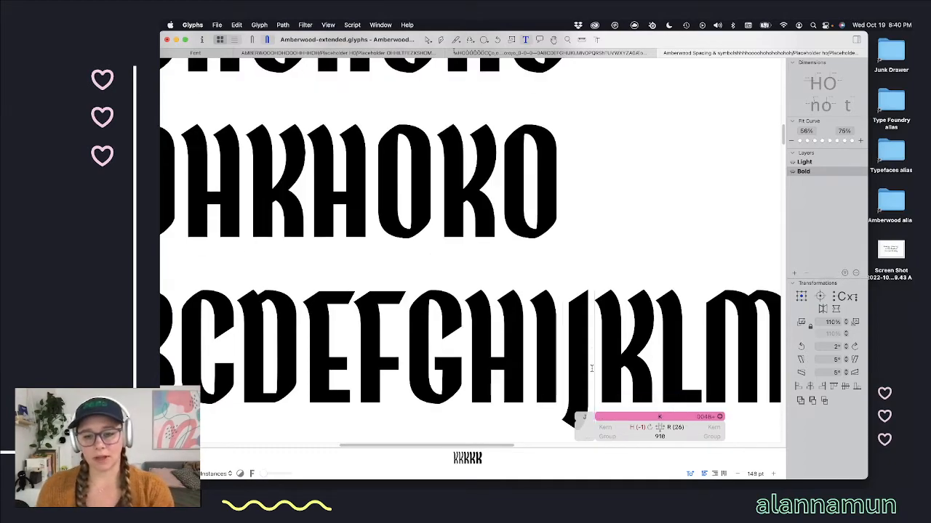
click(652, 427)
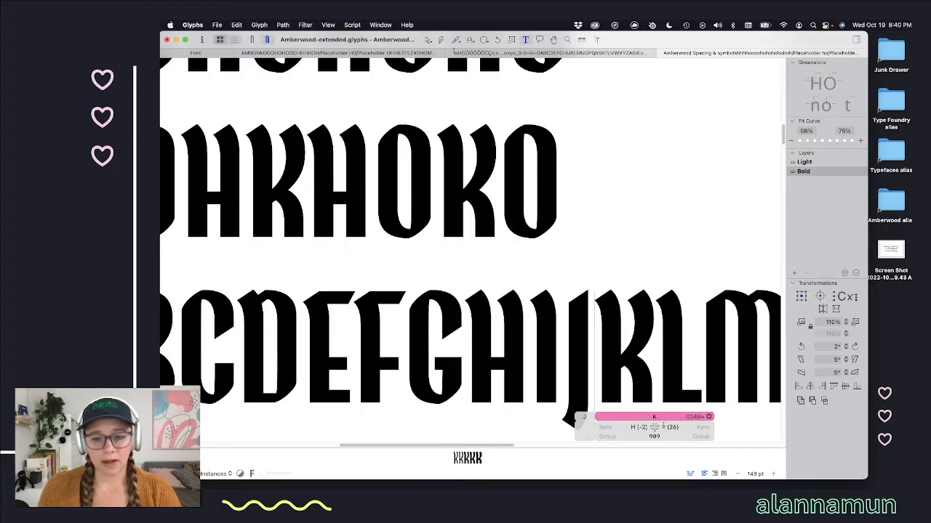
scroll(516, 330, down, 5)
scroll(616, 353, down, 1)
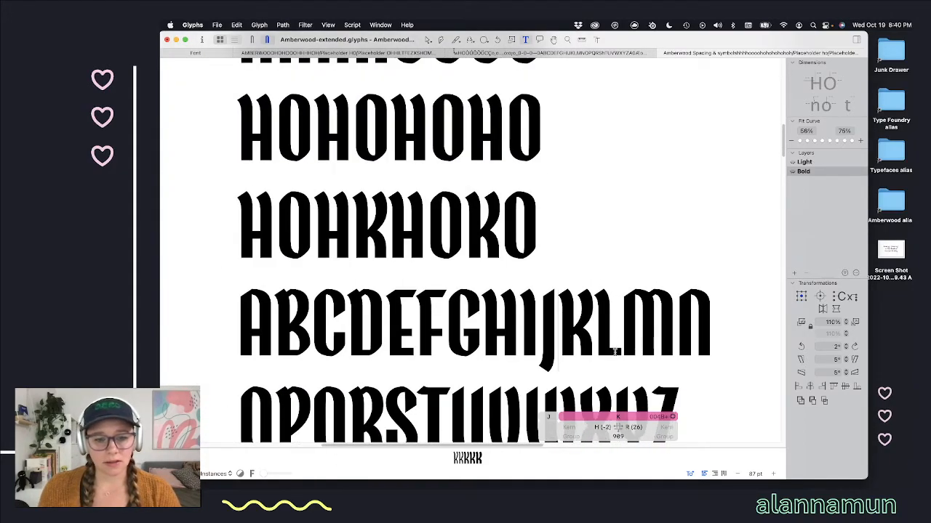
scroll(615, 353, down, 1)
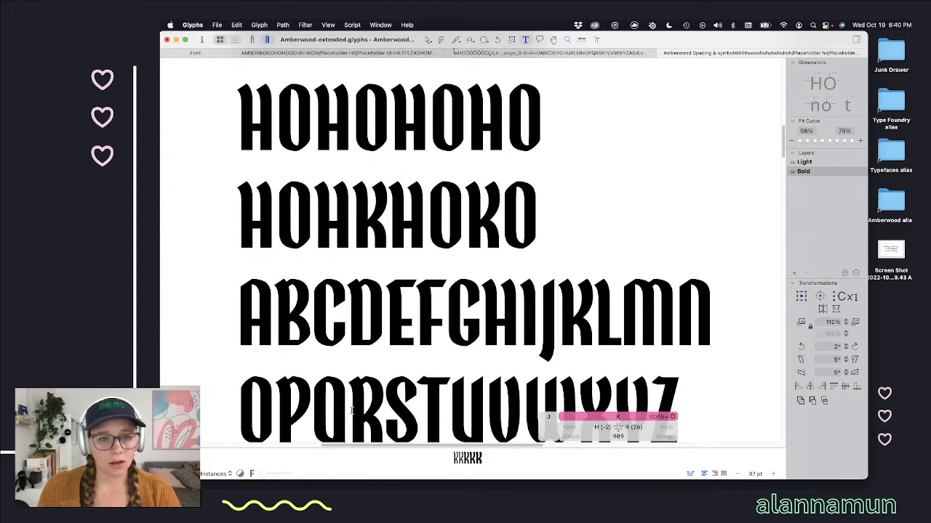
click(354, 409)
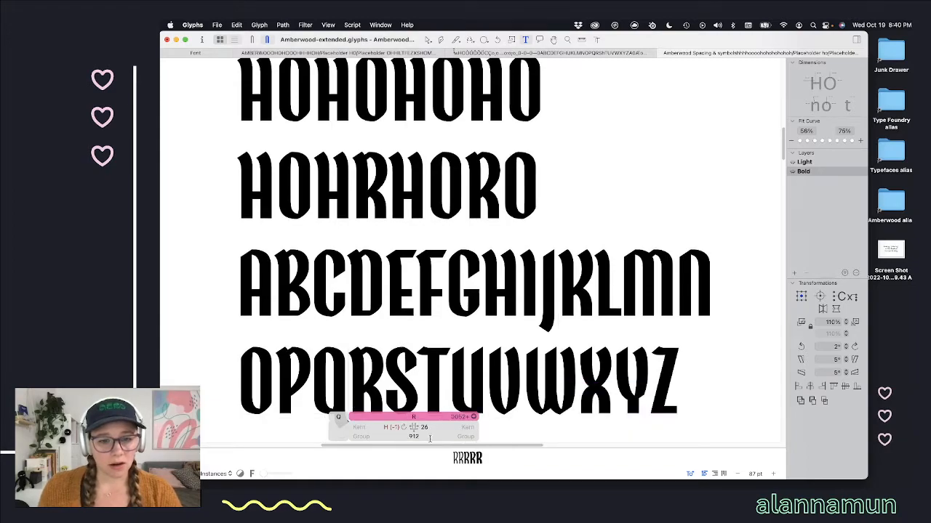
click(404, 428)
Step: Set R's right sidebearing to 34 and check K, whose right sidebearing is keyed to R
click(418, 428)
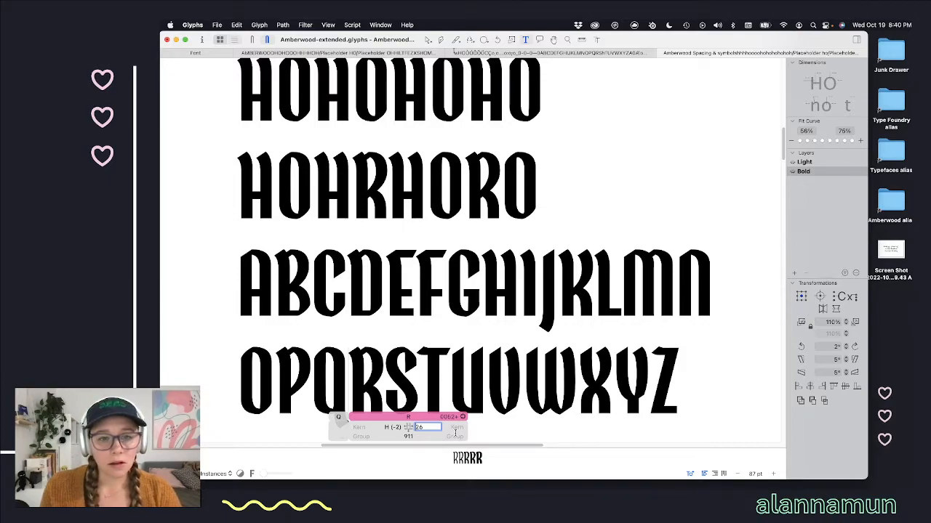
key(shift+Up)
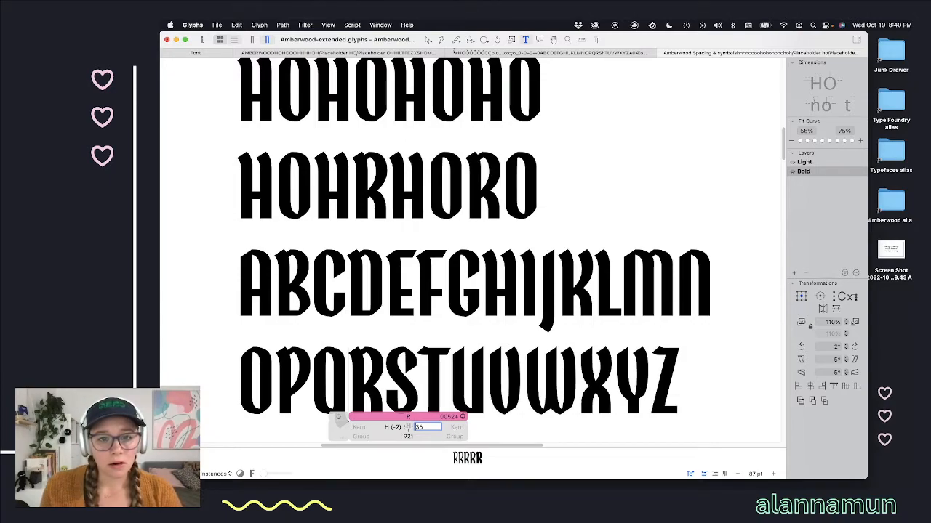
key(Down)
key(Down)
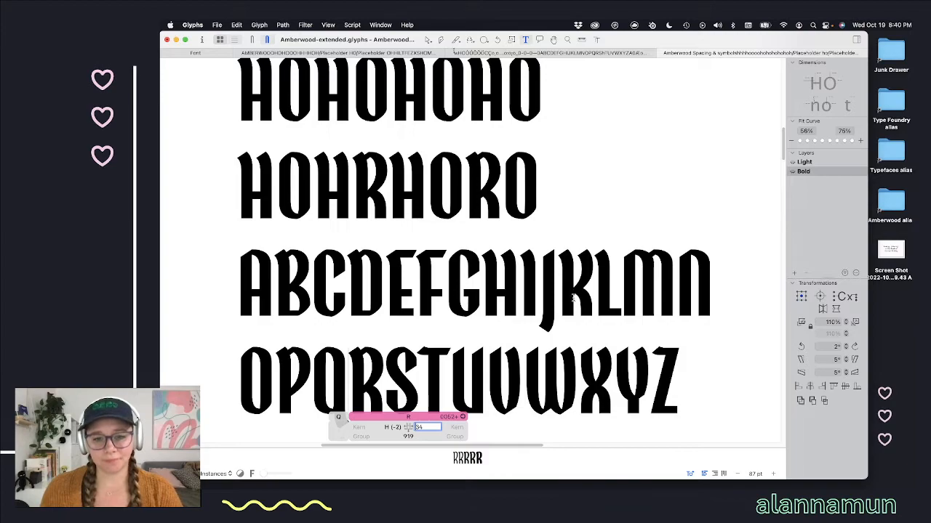
click(579, 295)
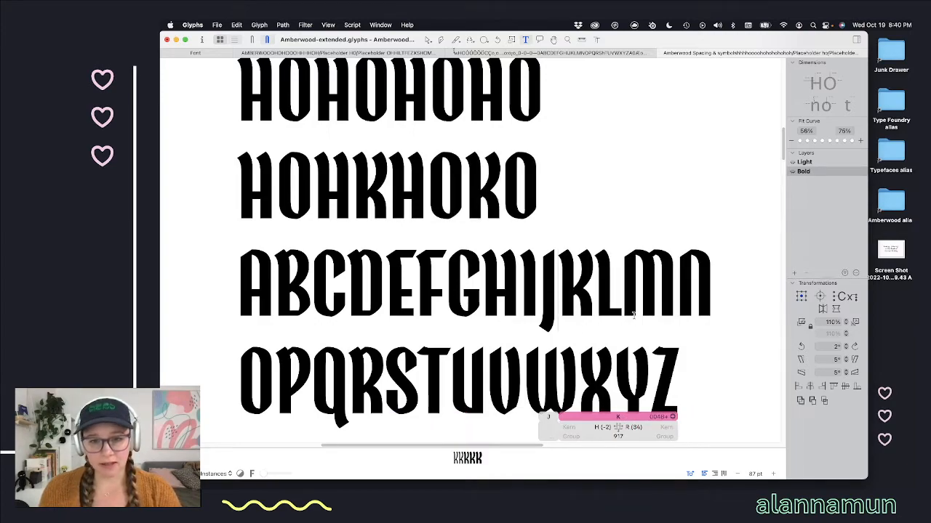
Step: Sync L's left sidebearing with its H metrics key and check L's spacing between H and O
click(605, 304)
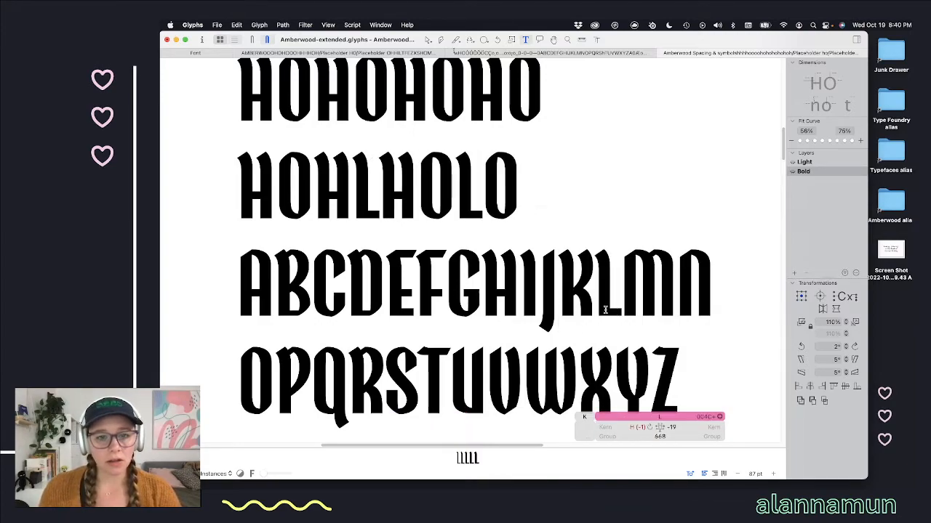
click(670, 428)
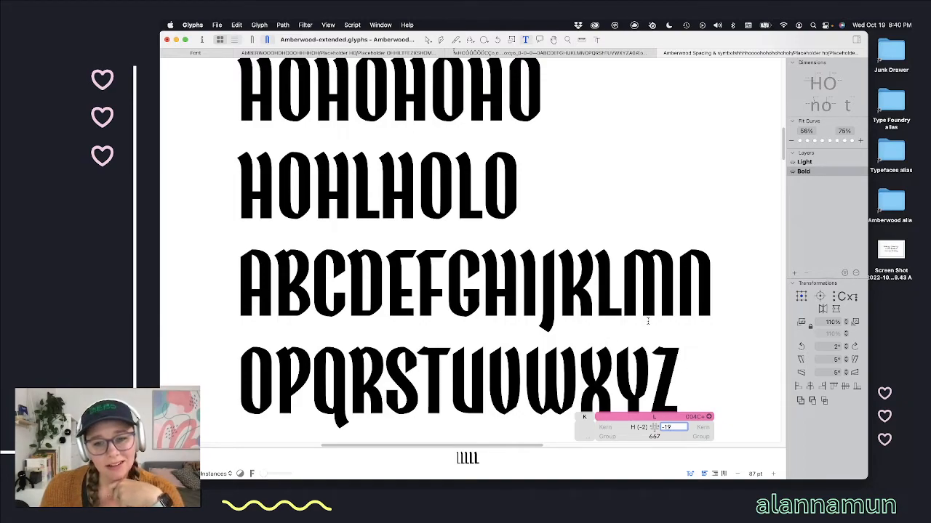
scroll(622, 313, down, 1)
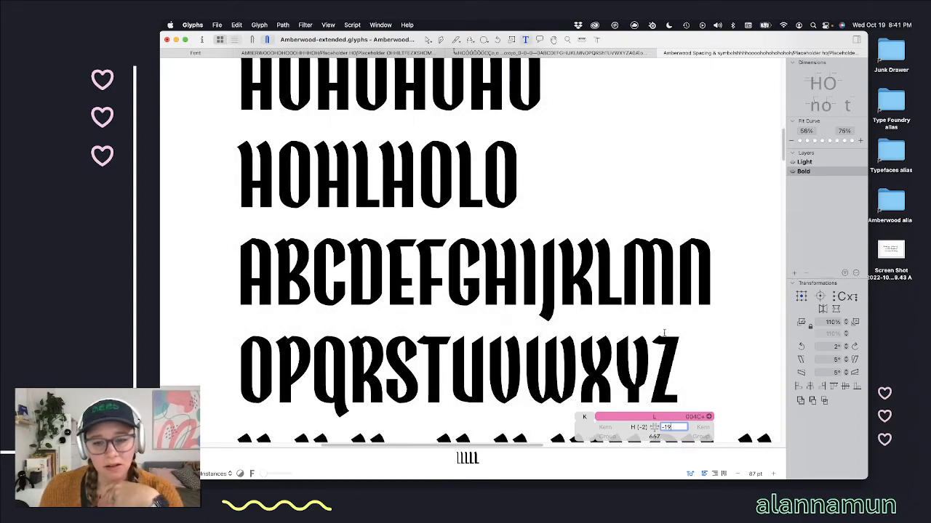
scroll(658, 294, down, 1)
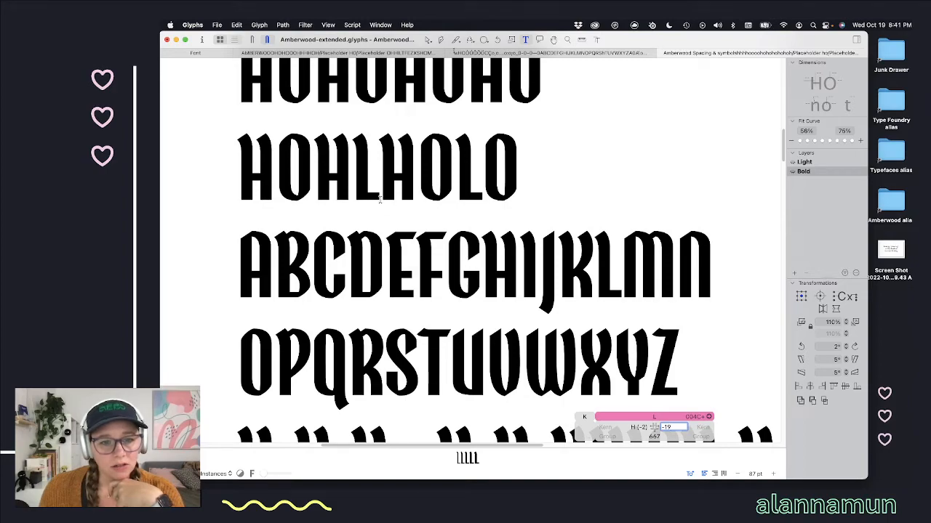
Step: Replace the O metrics key on N's right sidebearing with a fixed value of 85
click(620, 285)
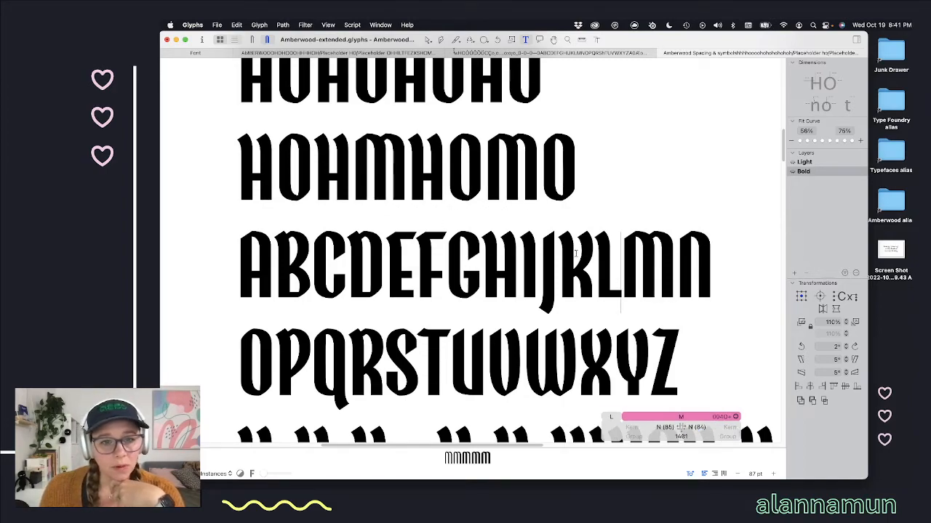
key(Right)
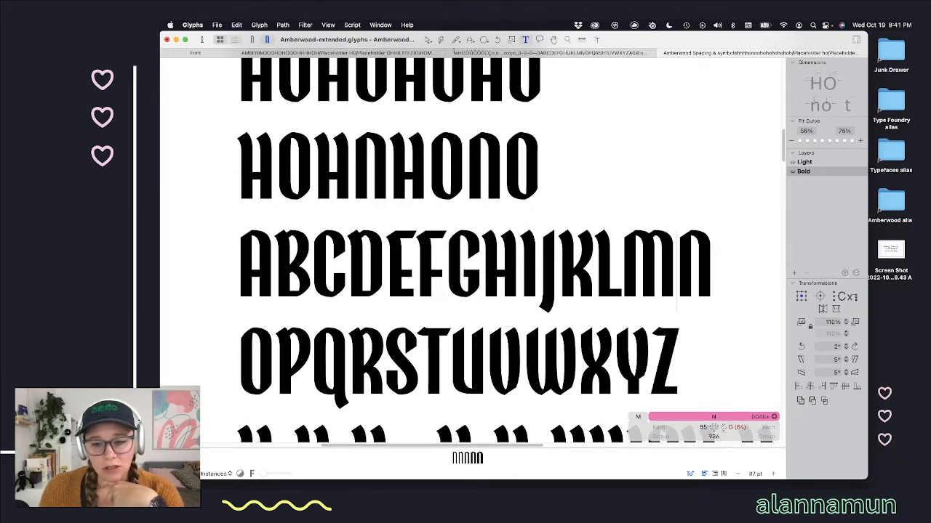
key(ctrl+super+m)
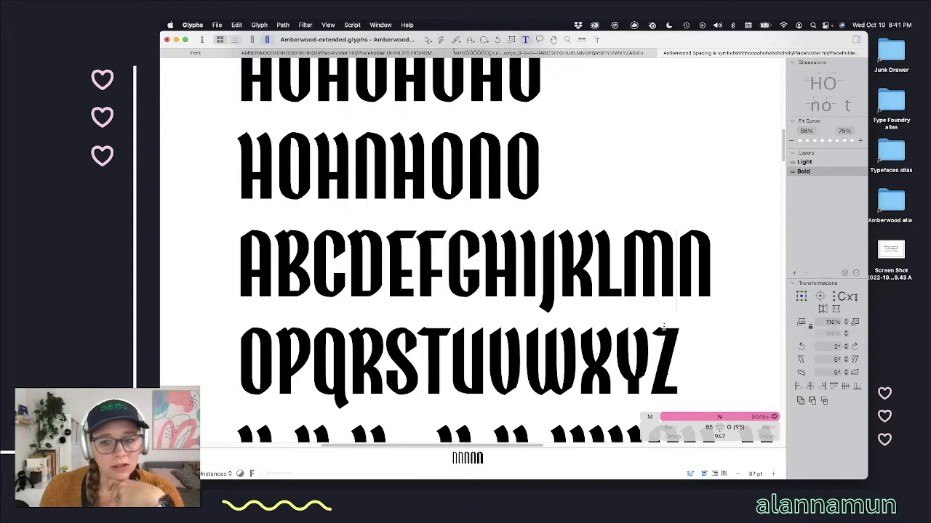
click(736, 426)
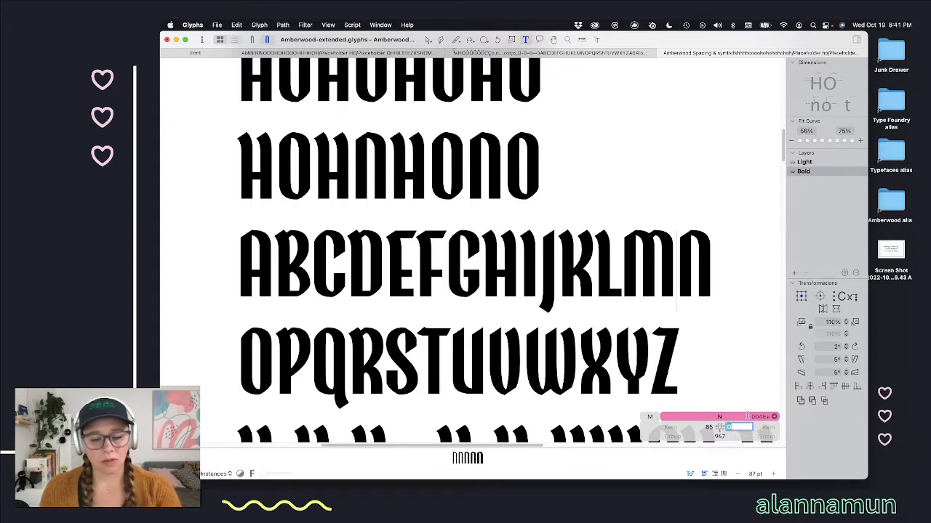
text(85)
key(Return)
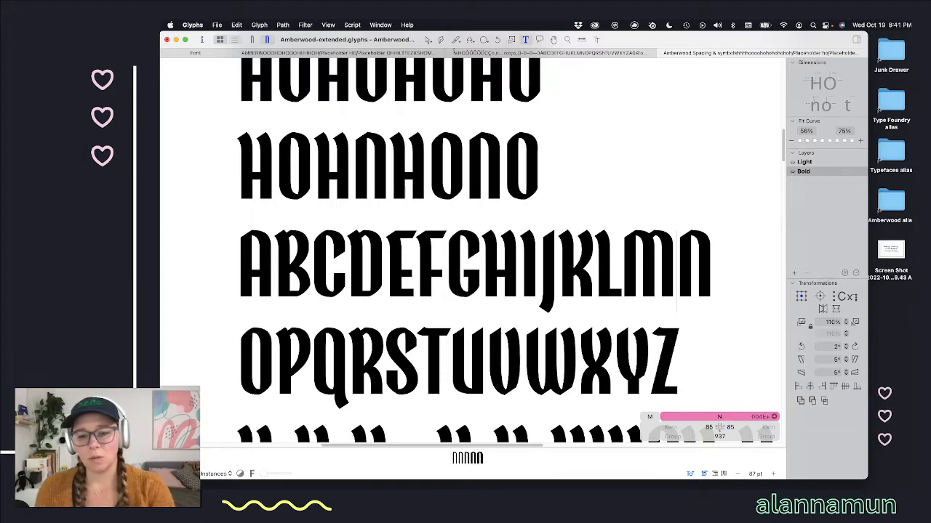
Step: Check M, whose sidebearings are keyed to N, and compare it with N in the H and O control string
click(545, 245)
click(645, 259)
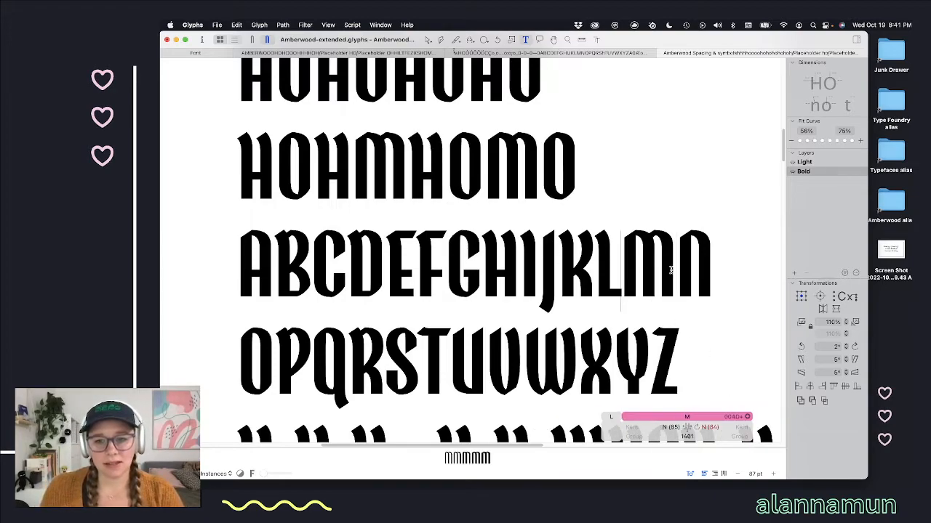
click(688, 274)
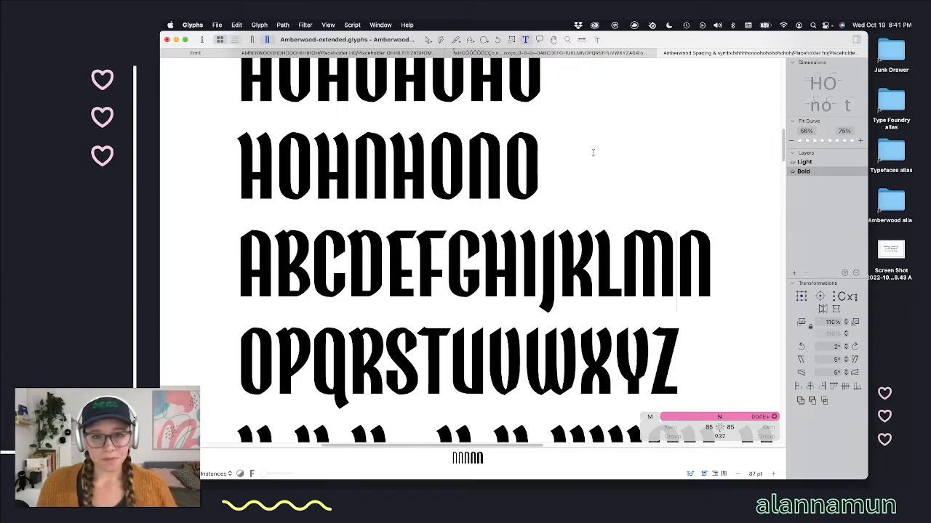
Step: Review O's sidebearings and sync P's left sidebearing with its H metrics key
scroll(465, 283, down, 1)
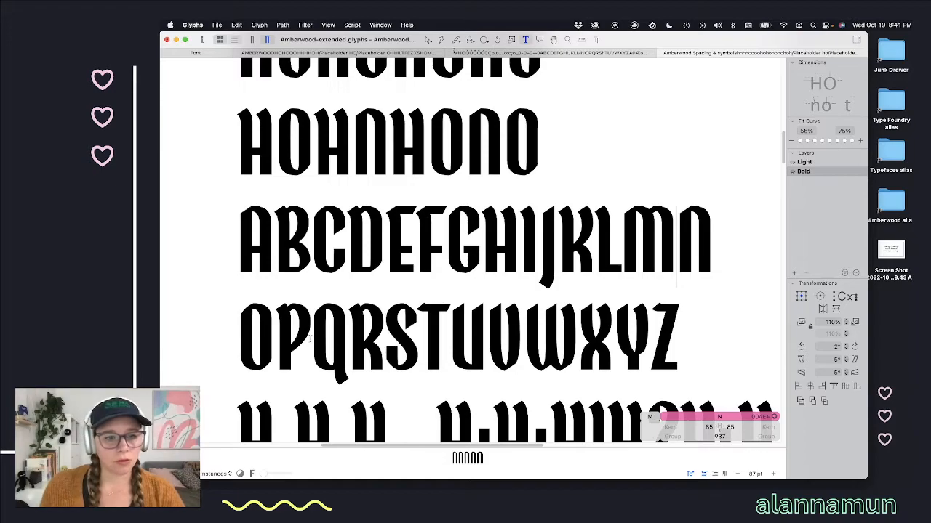
click(239, 333)
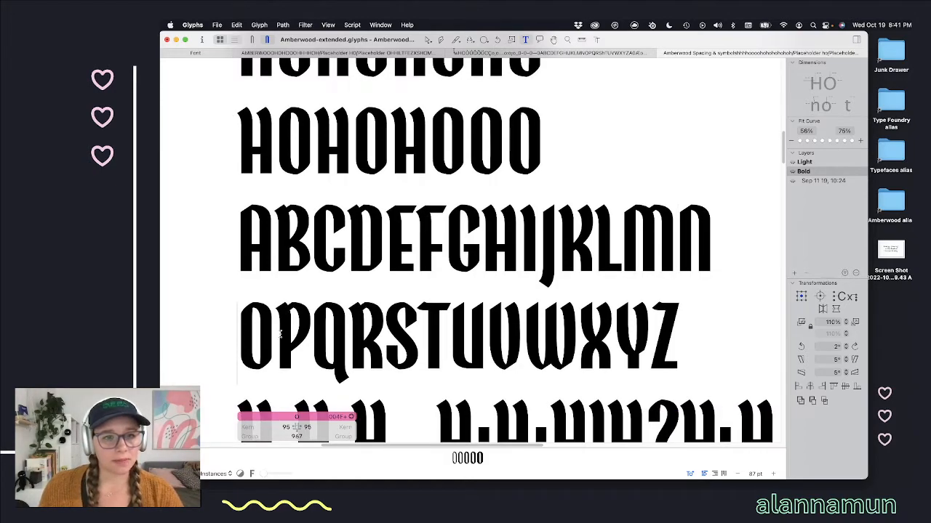
click(282, 334)
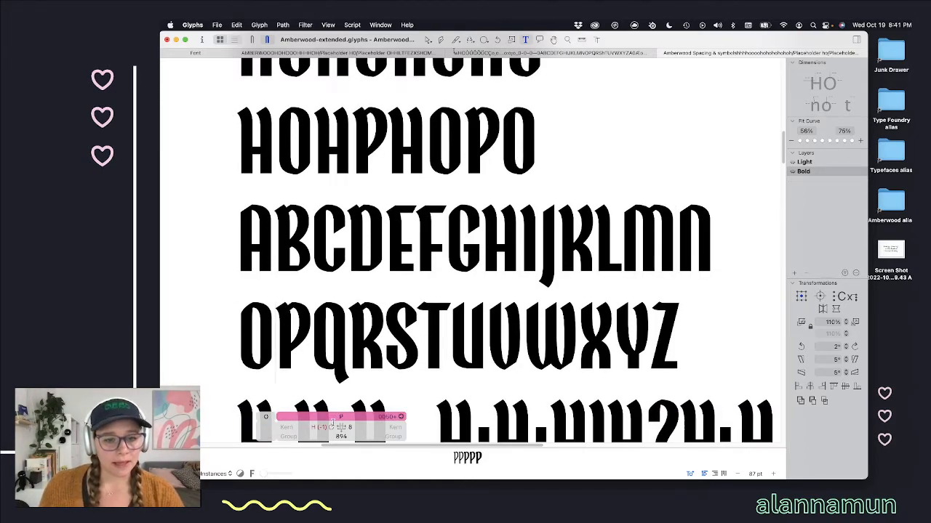
key(ctrl+alt+Left)
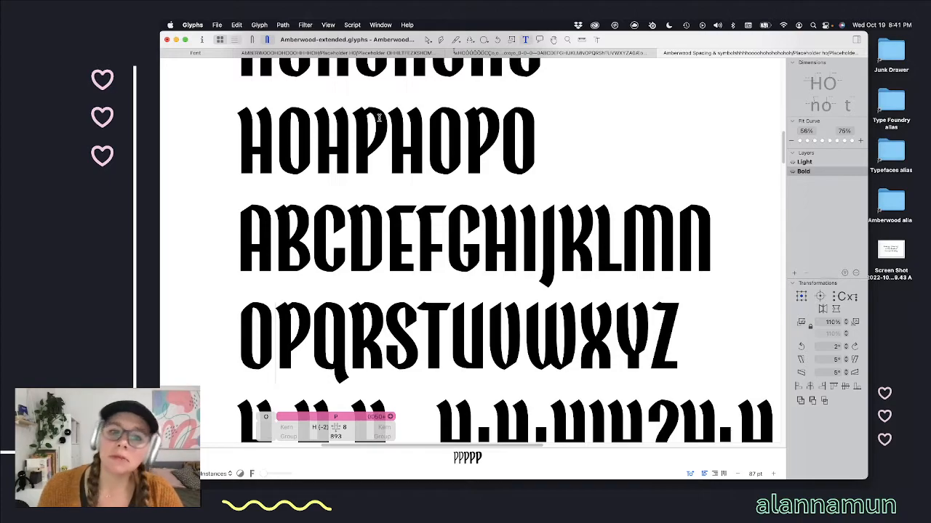
Step: Sync Q's left sidebearing with its O metrics key and open its right sidebearing for editing
click(310, 333)
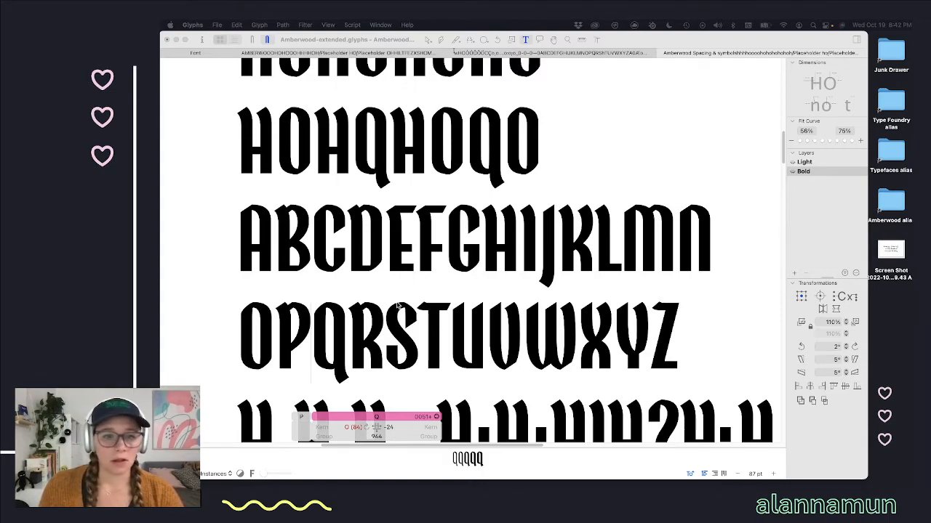
click(336, 322)
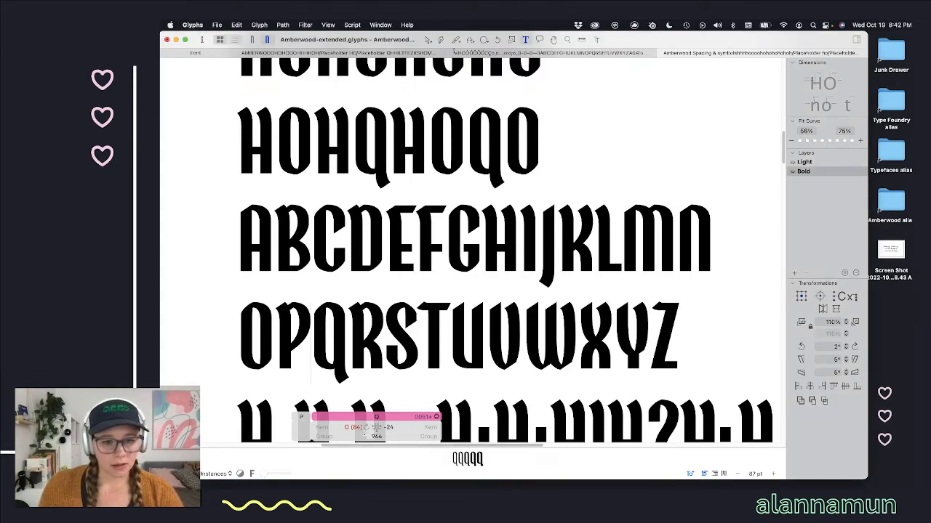
click(383, 428)
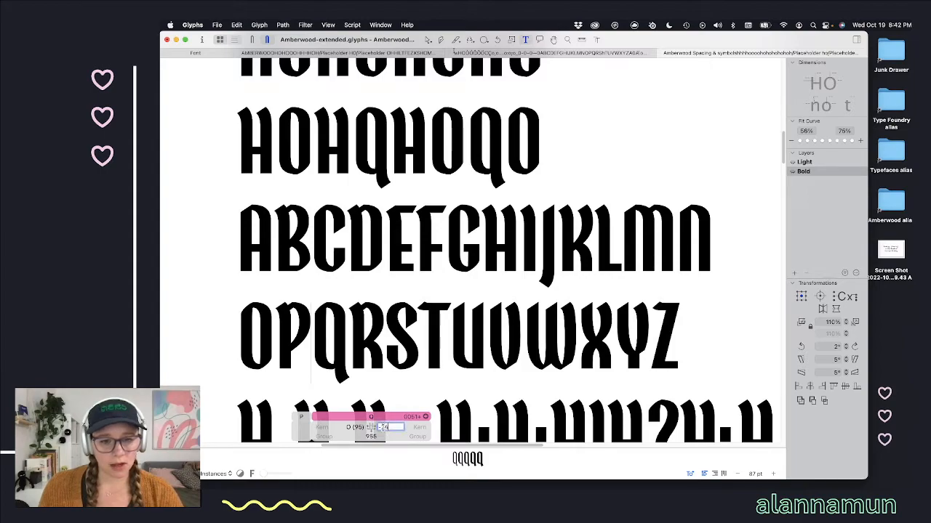
Step: Open Q's outline and select the upper node on its right side to read its height
drag(389, 427, 377, 421)
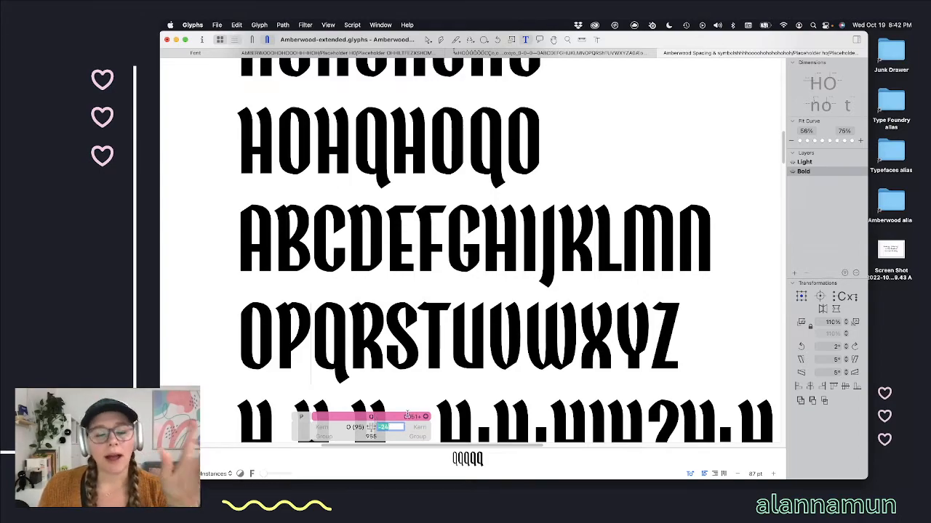
double_click(342, 332)
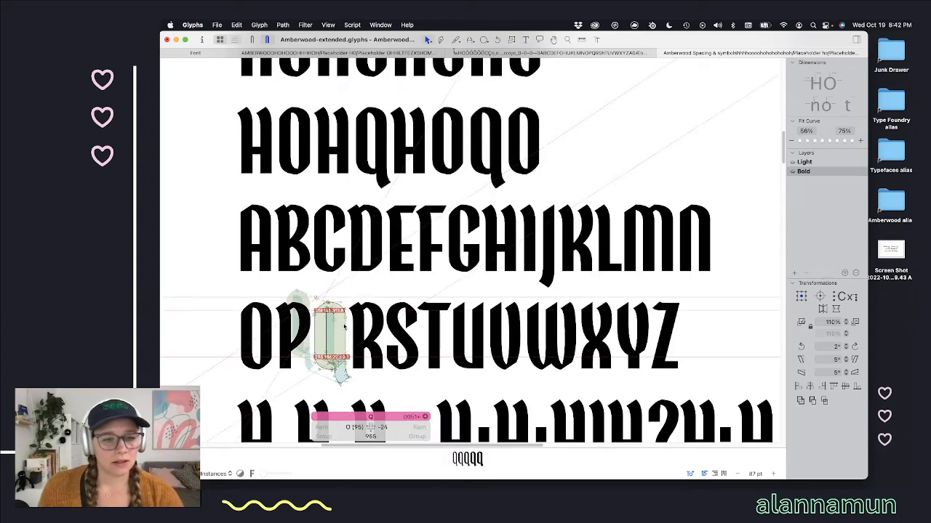
click(345, 317)
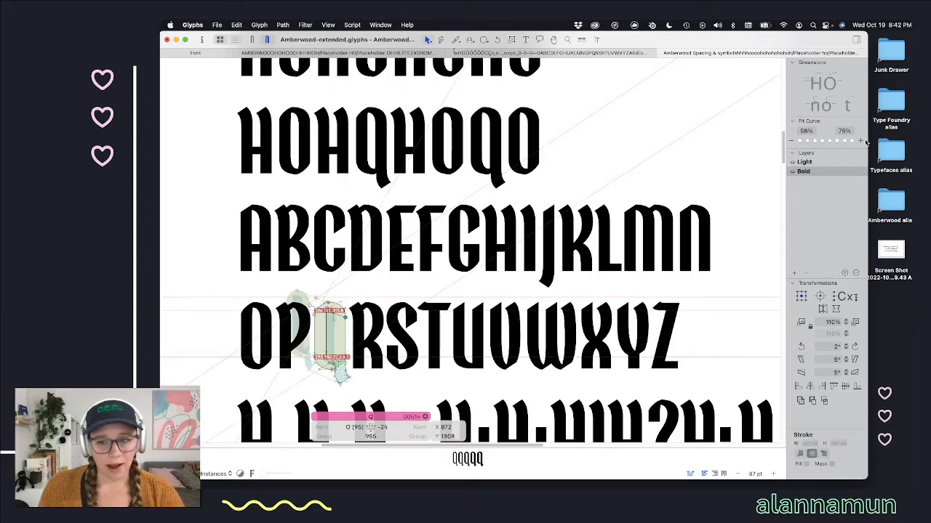
click(892, 54)
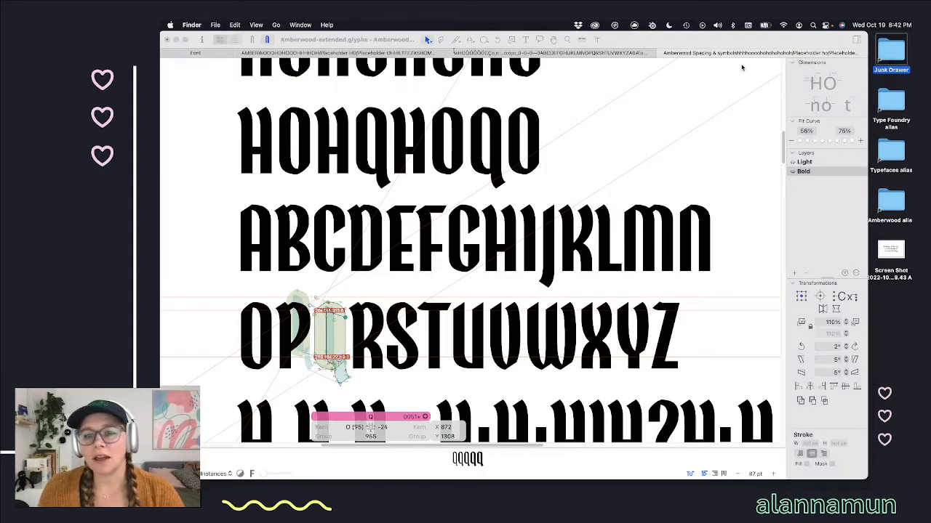
drag(648, 275, 927, 327)
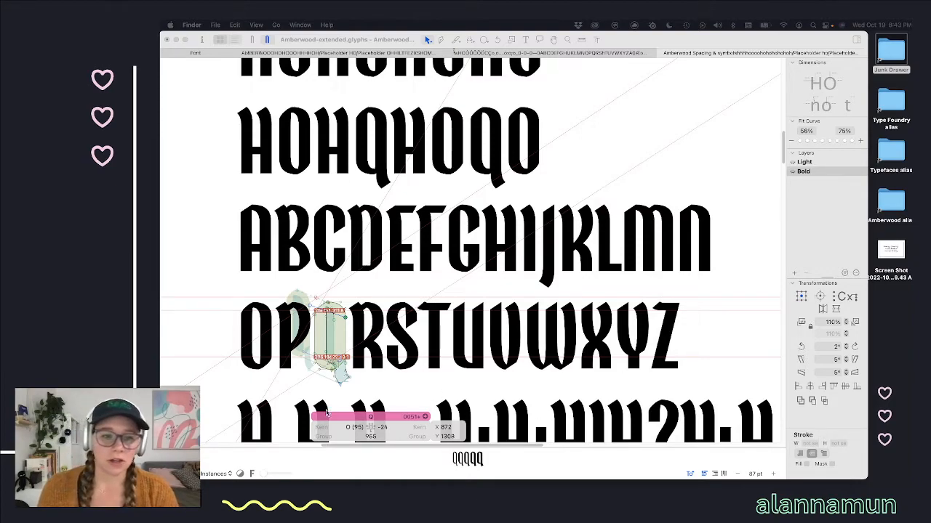
Step: Set Q's right sidebearing metrics key to O@1300, with a capital O
click(382, 427)
text(-24)
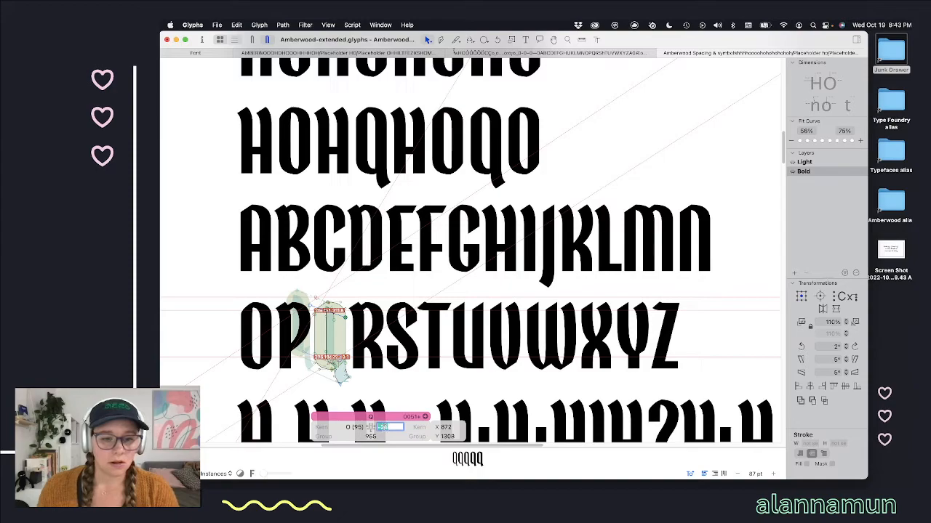
key(BackSpace)
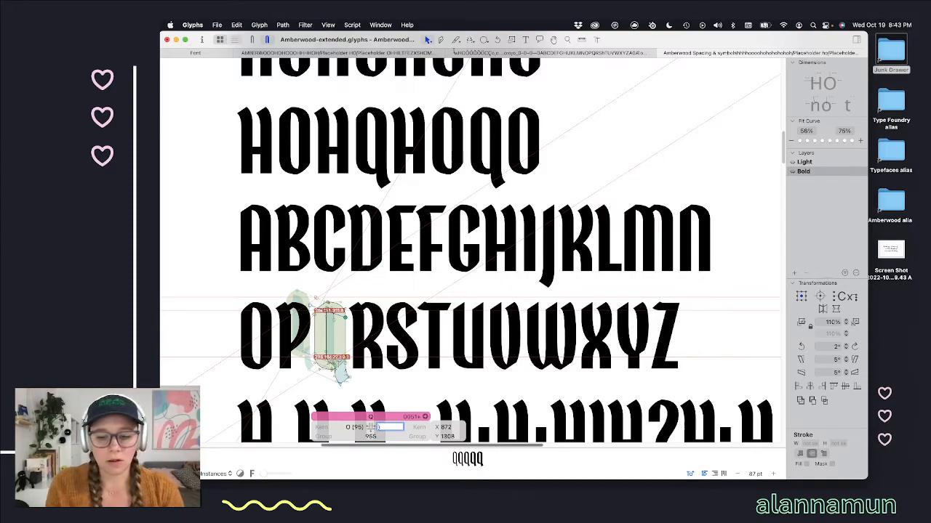
text(-2)
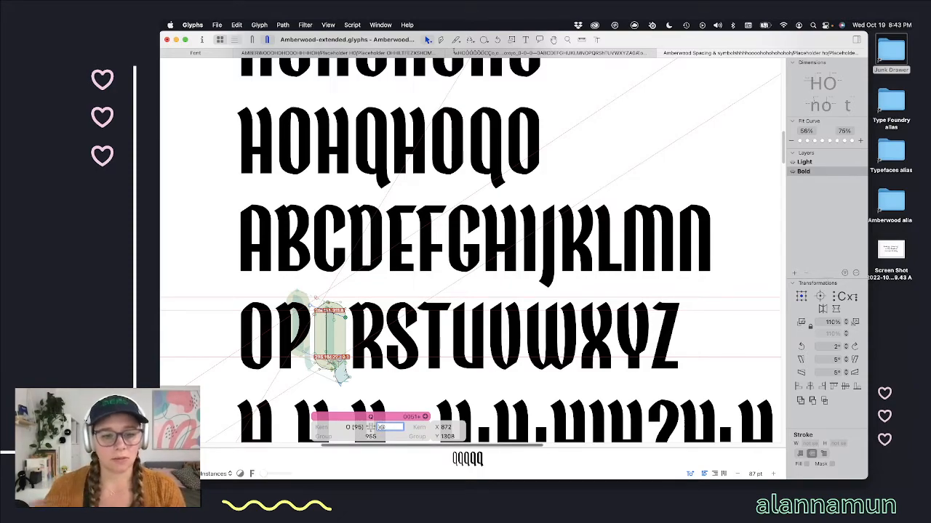
key(BackSpace)
key(BackSpace)
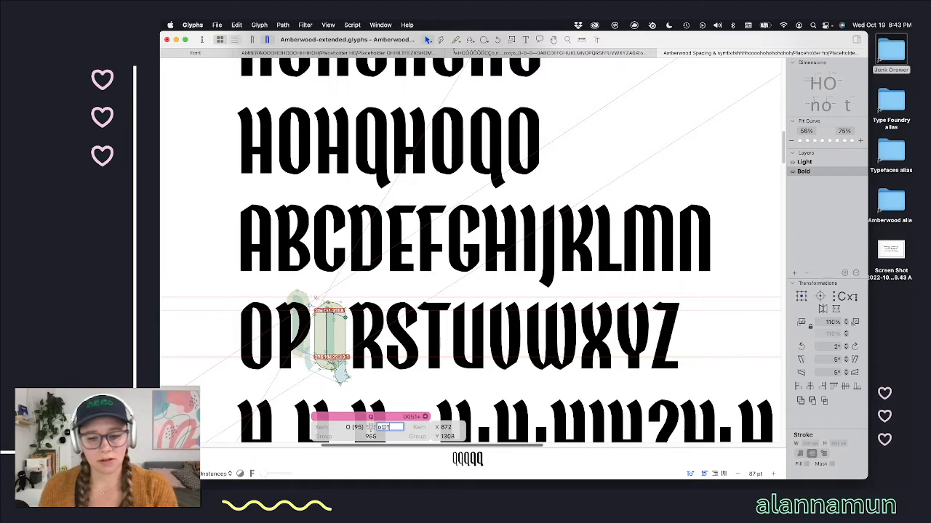
text(o@1300)
key(Return)
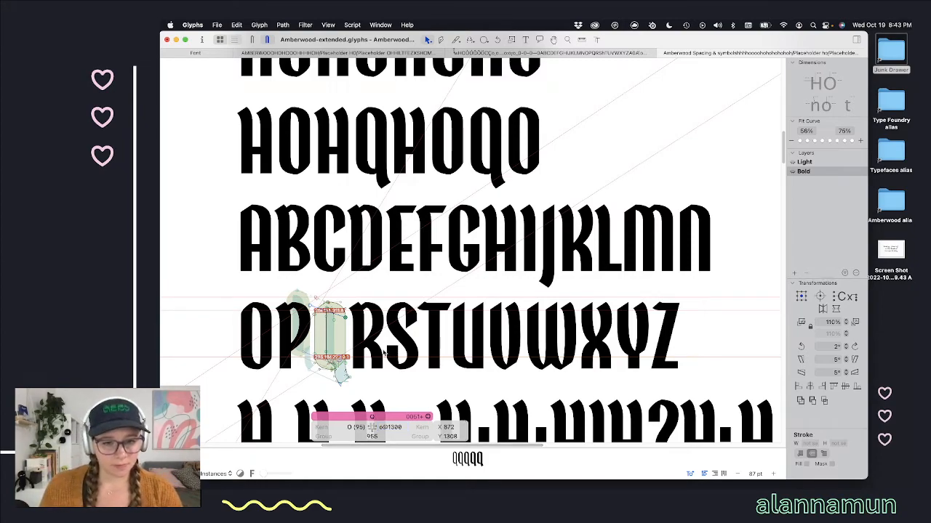
click(385, 428)
key(BackSpace)
text(O)
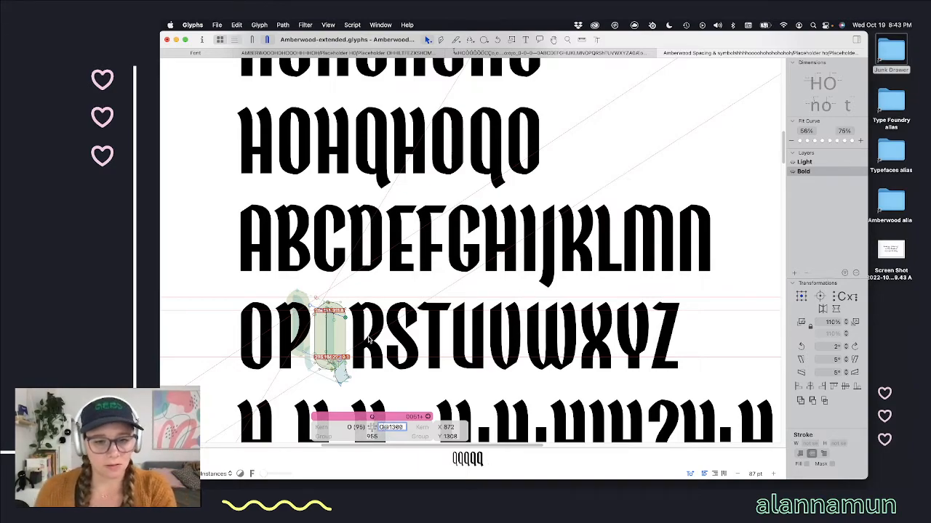
key(Return)
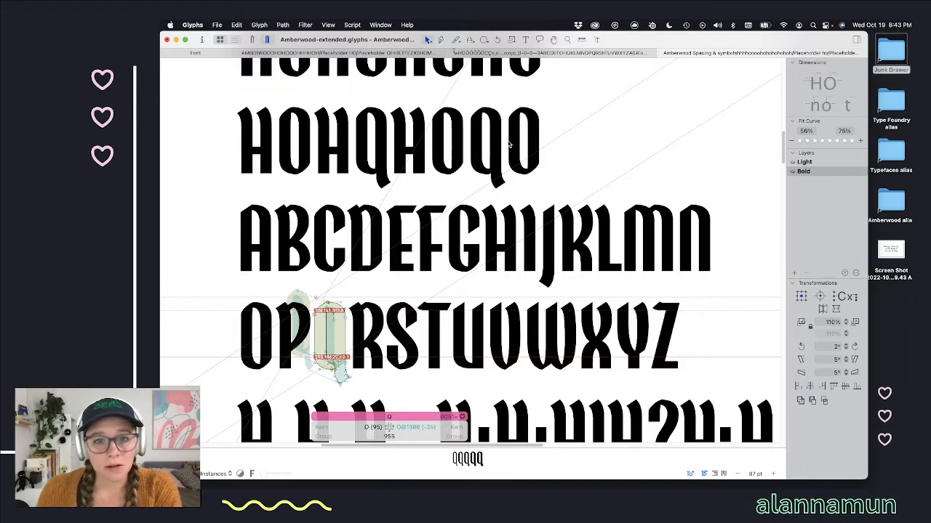
Step: Append another O to the HOQO control string with the Text tool and examine the spacing between the Os up close
scroll(501, 145, up, 2)
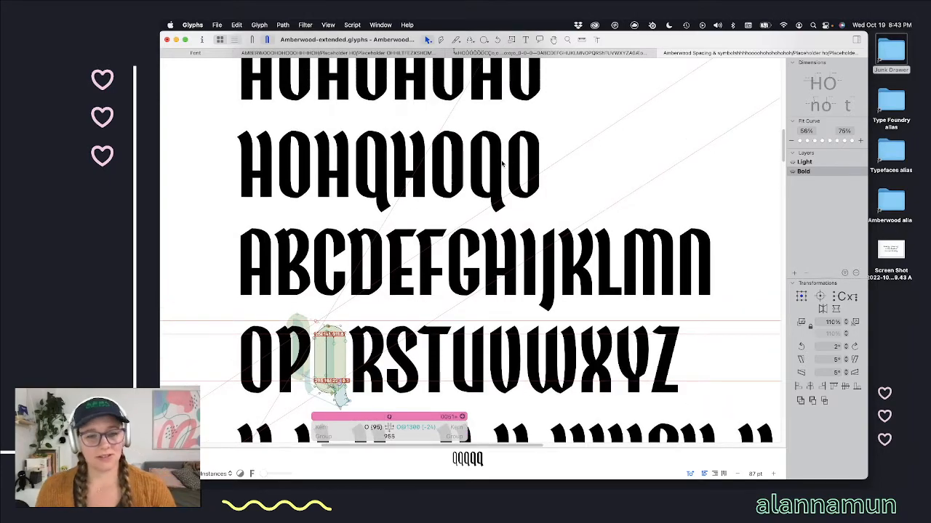
scroll(501, 163, up, 10)
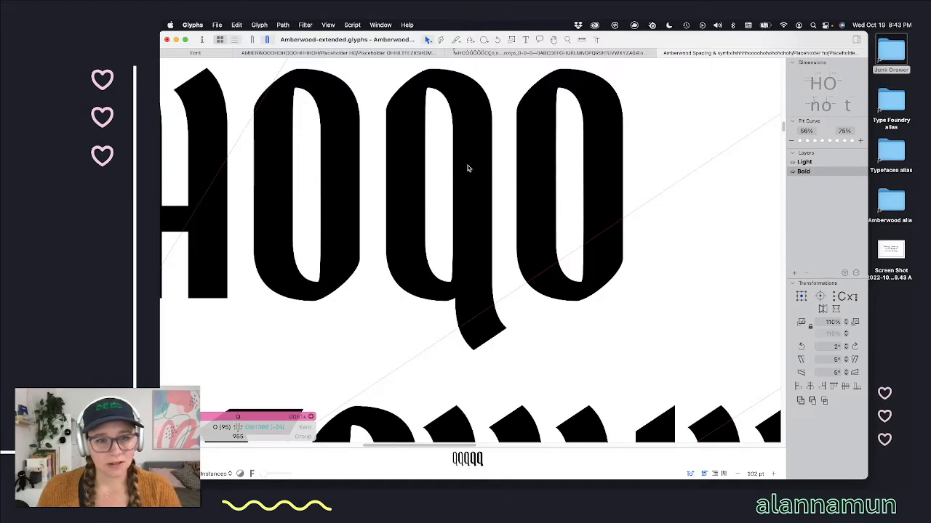
key(t)
click(611, 178)
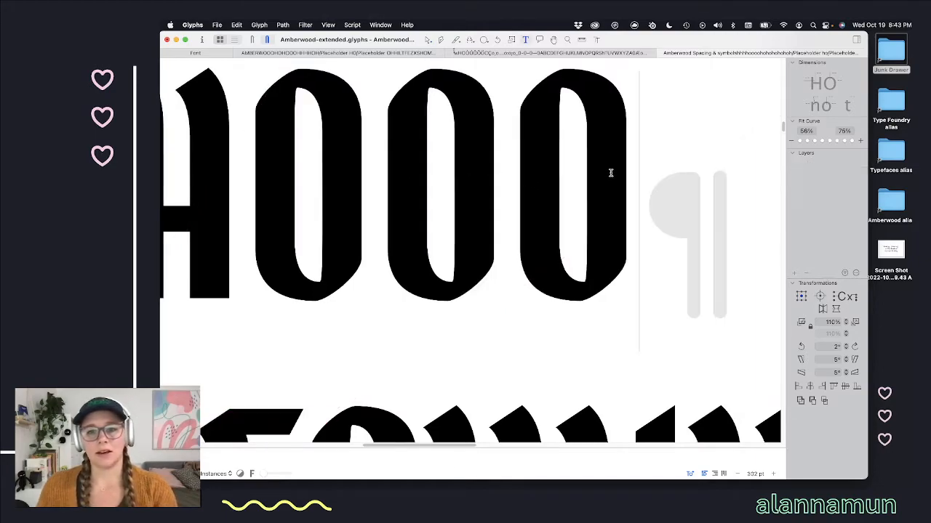
text(O)
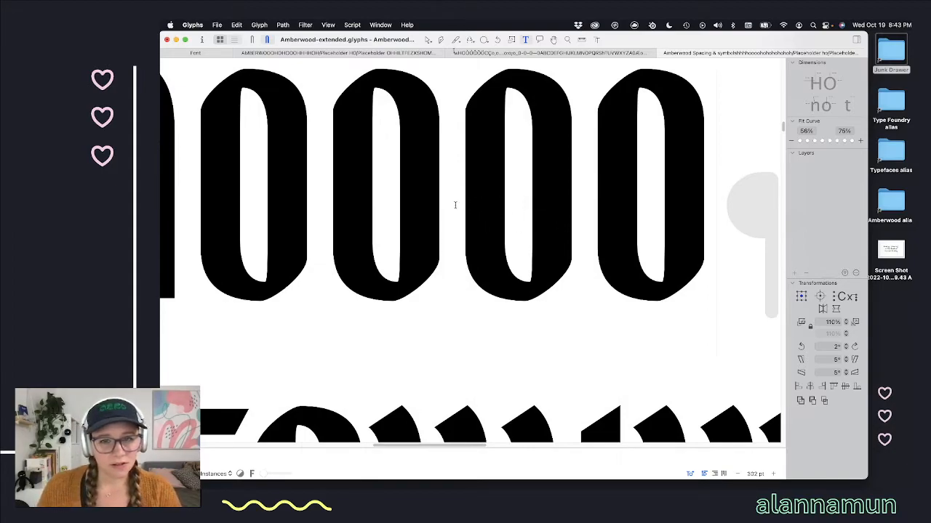
click(464, 207)
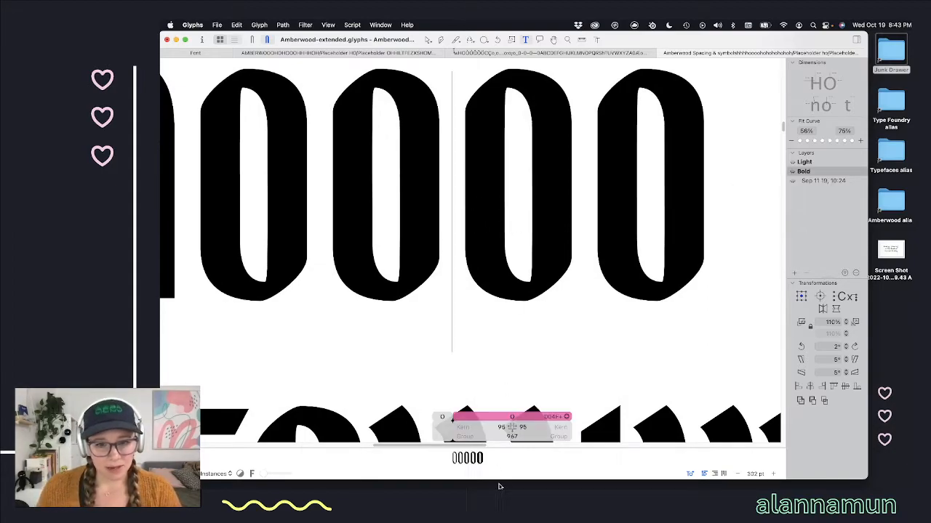
Step: Select Q in the alphabet lines and examine its spacing there and in the H and O control string
scroll(288, 245, down, 10)
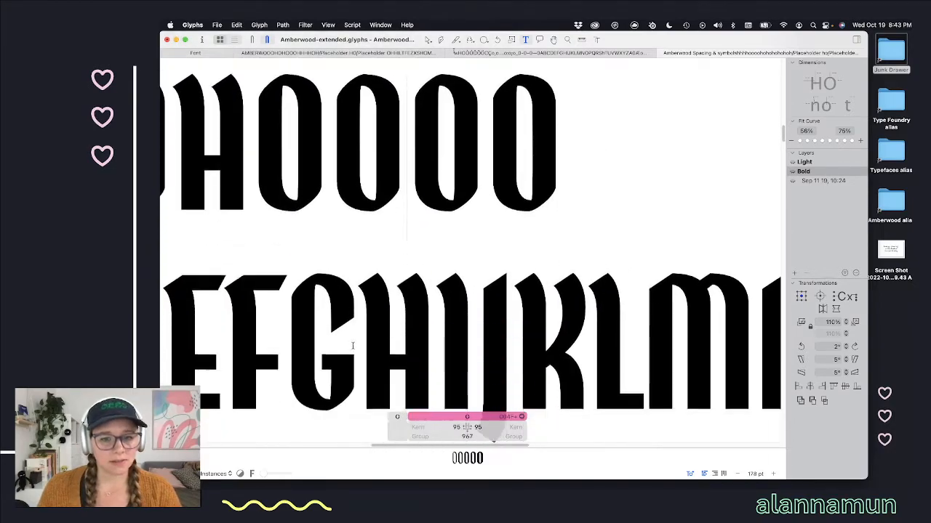
scroll(366, 340, up, 5)
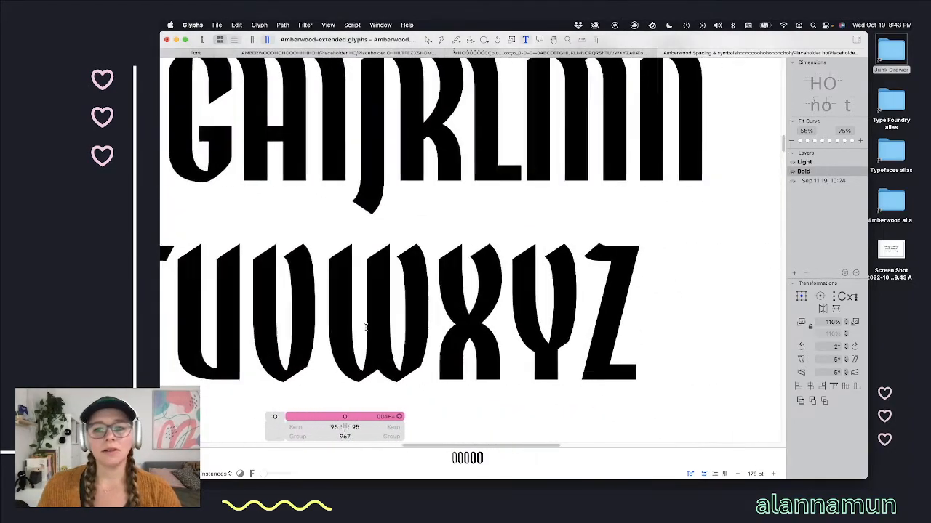
scroll(365, 325, left, 10)
click(379, 347)
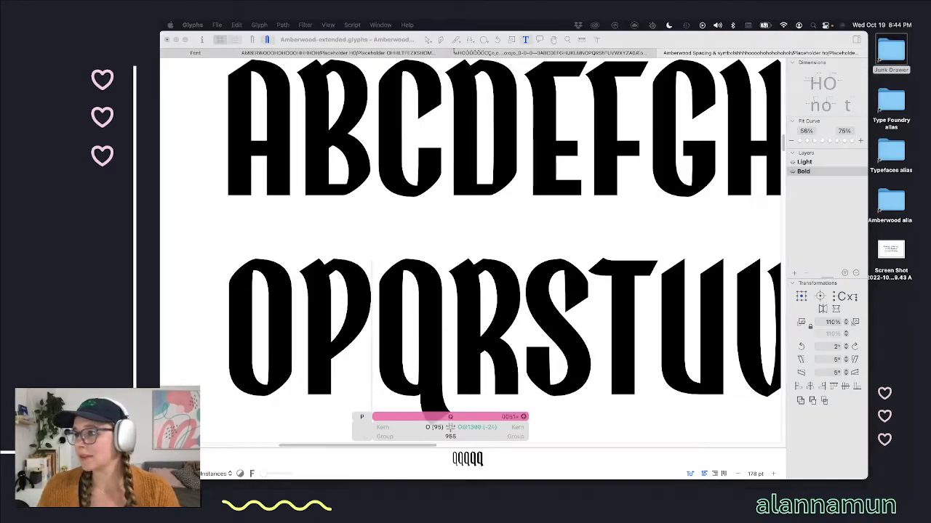
scroll(463, 181, up, 3)
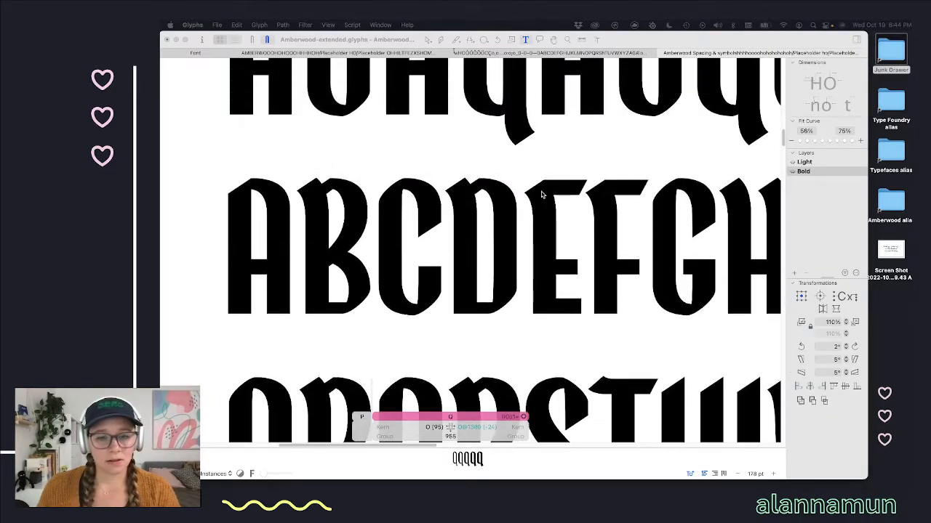
scroll(536, 211, down, 5)
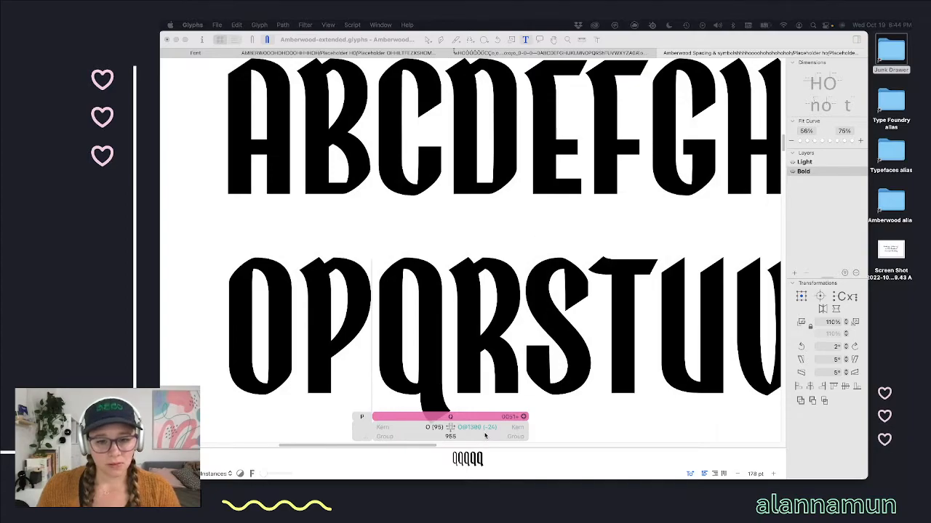
scroll(507, 377, down, 1)
scroll(586, 254, up, 5)
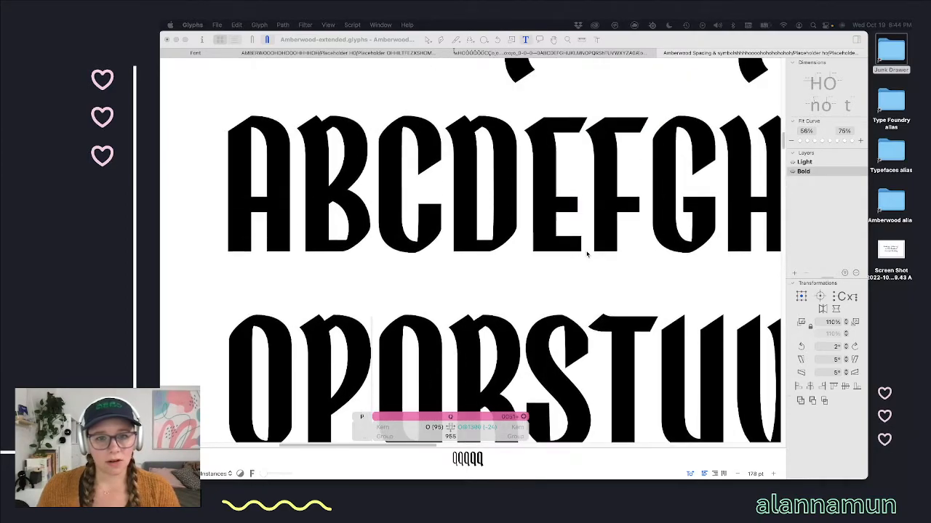
scroll(587, 251, right, 5)
scroll(586, 249, left, 3)
scroll(586, 247, up, 2)
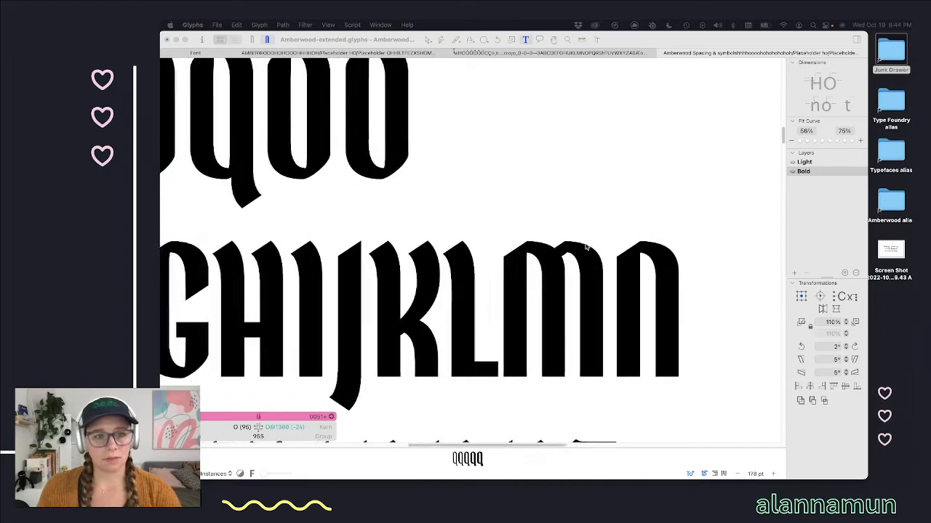
scroll(586, 247, left, 3)
scroll(586, 247, up, 1)
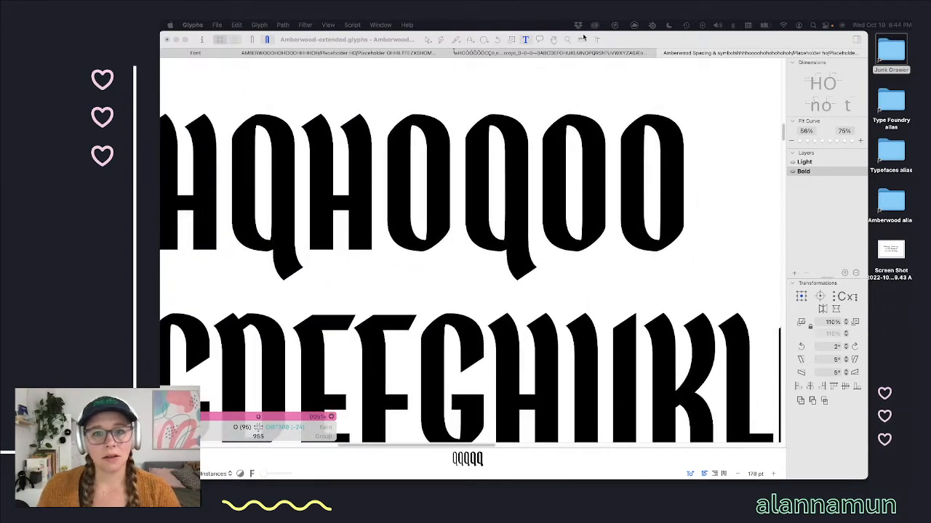
Step: Measure the gaps between Q and the neighbouring Os in the control string with the Measurement tool
click(573, 33)
key(l)
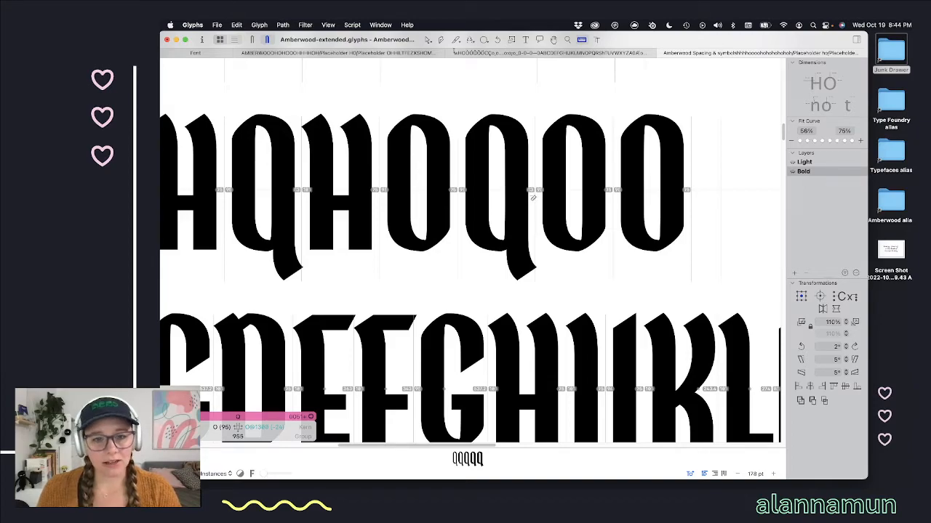
scroll(533, 197, up, 6)
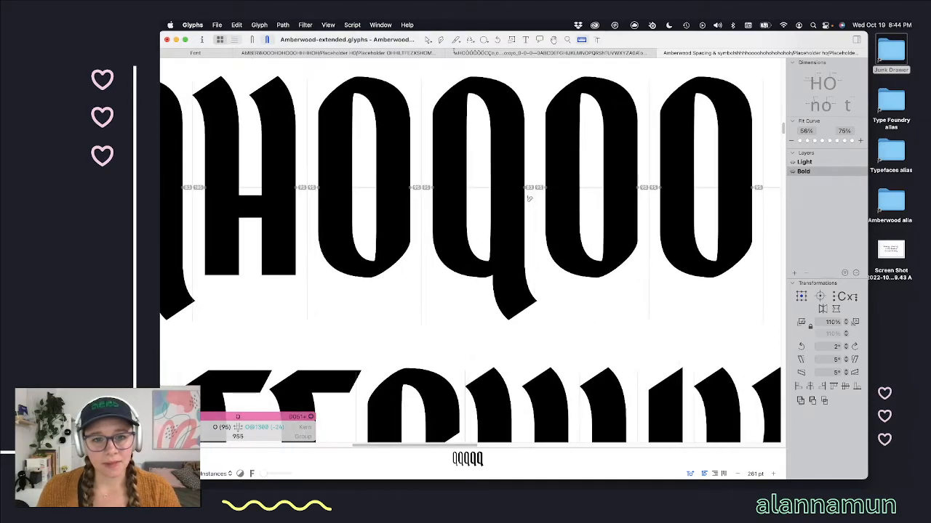
scroll(529, 198, up, 3)
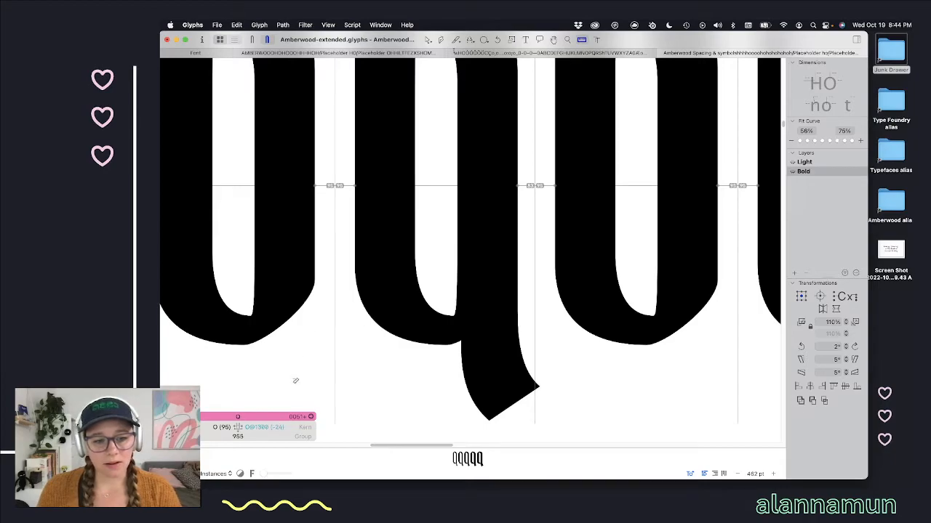
scroll(516, 158, up, 2)
scroll(515, 162, up, 5)
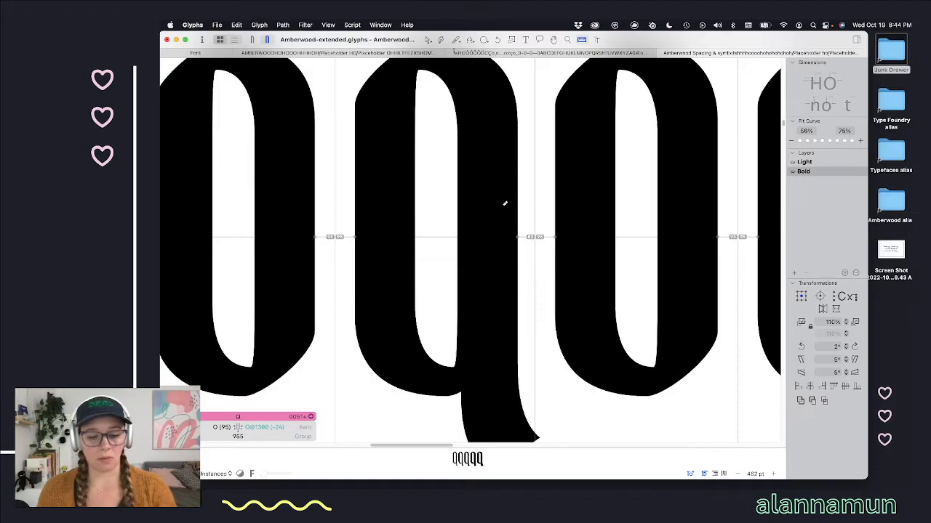
Step: Select Q in the alphabet line with the Text tool and set its right sidebearing metrics key to =O@1300
key(t)
click(475, 188)
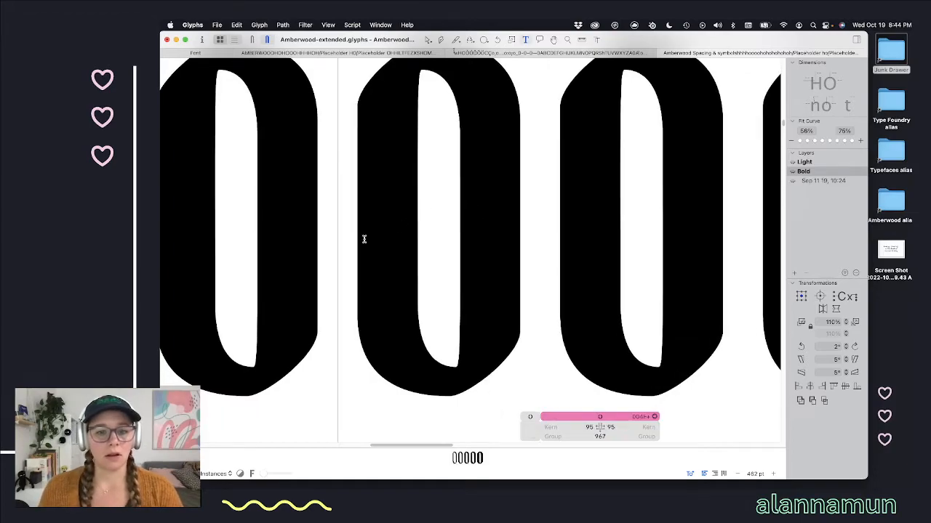
scroll(364, 239, down, 10)
scroll(305, 308, down, 8)
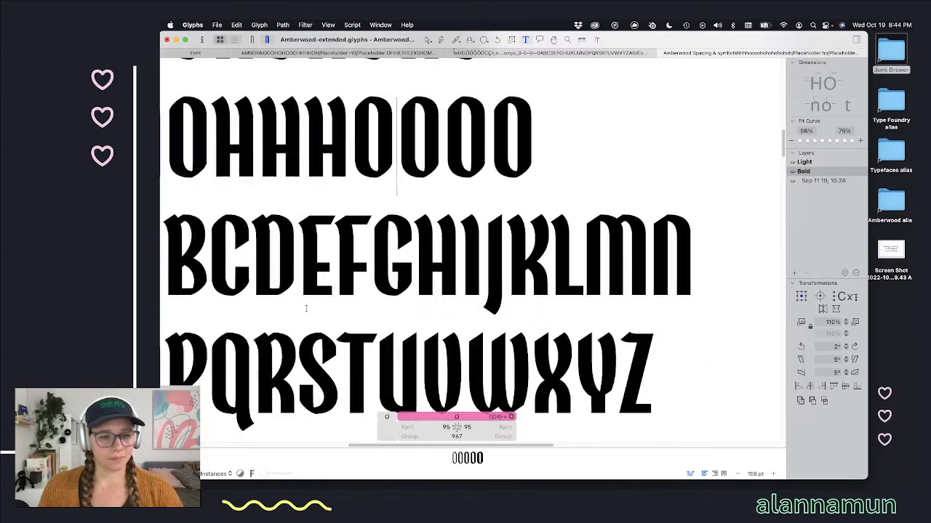
click(346, 249)
scroll(347, 250, up, 8)
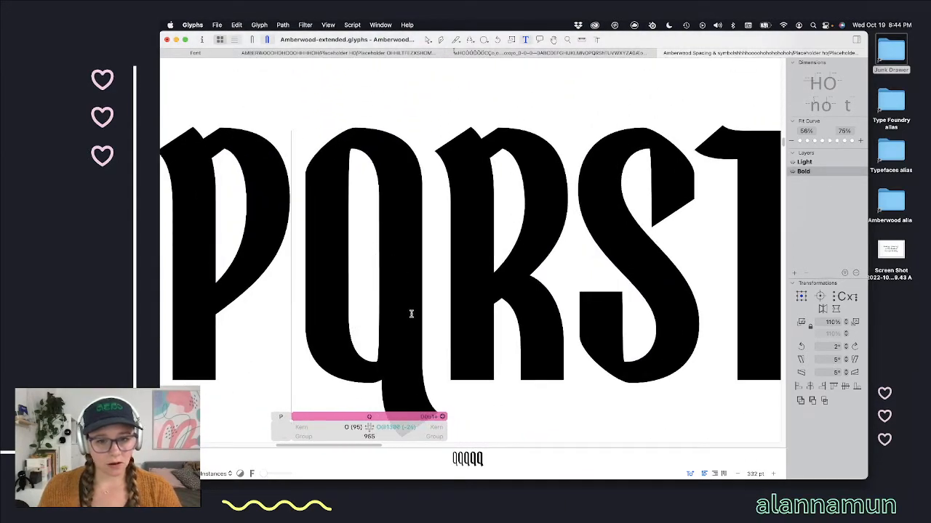
scroll(414, 309, down, 4)
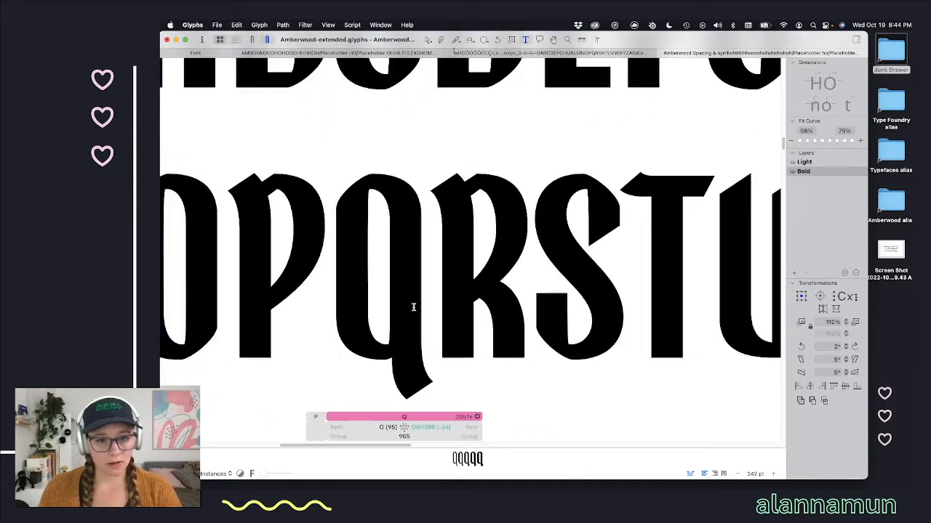
click(449, 428)
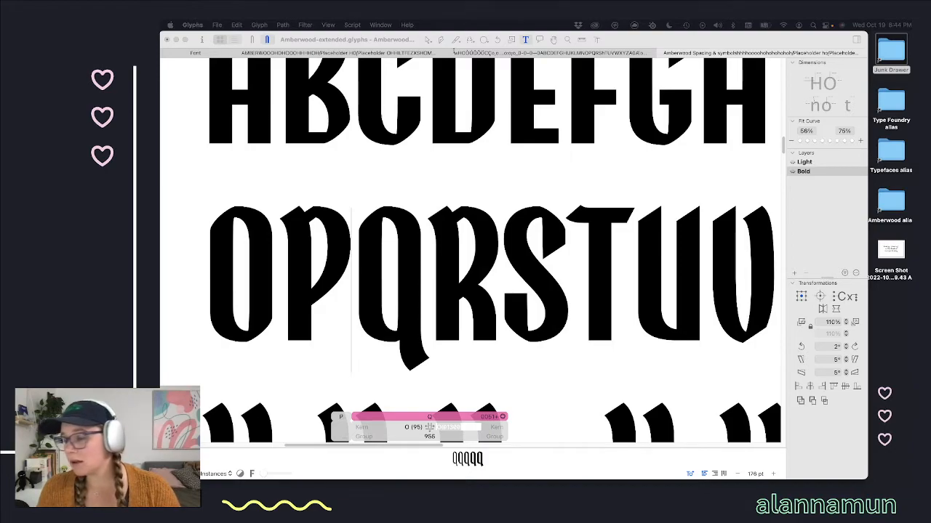
click(441, 429)
key(Right)
text(=)
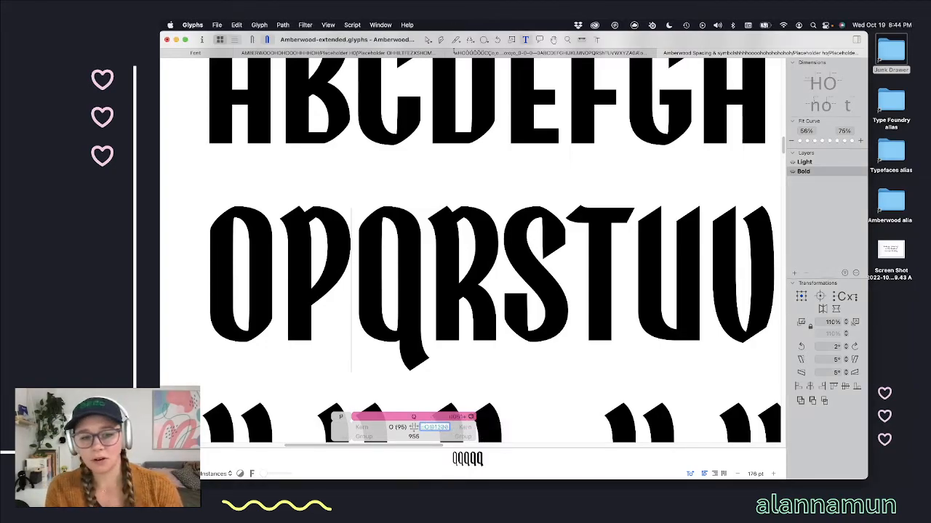
key(Return)
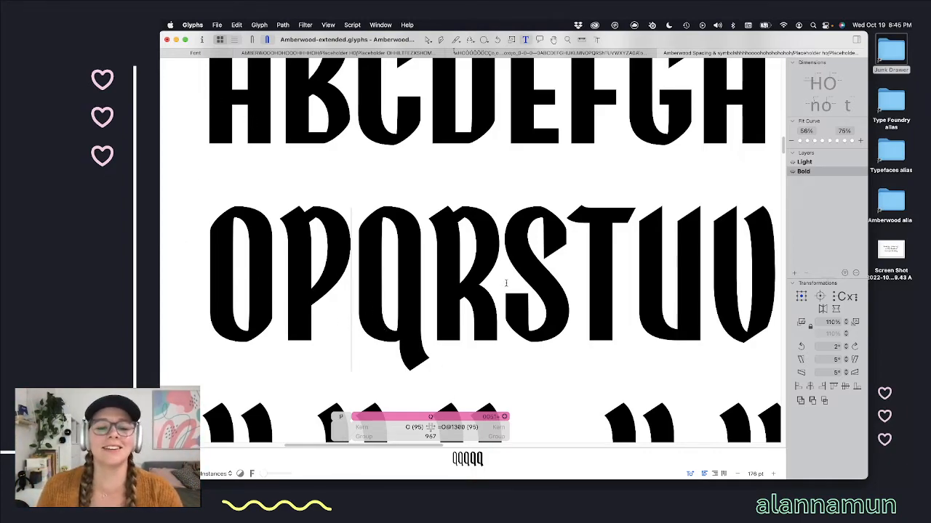
Step: Examine Q's updated spacing against H and O in the control string and among the alphabet lines
scroll(506, 284, up, 5)
scroll(527, 273, right, 6)
scroll(527, 272, up, 3)
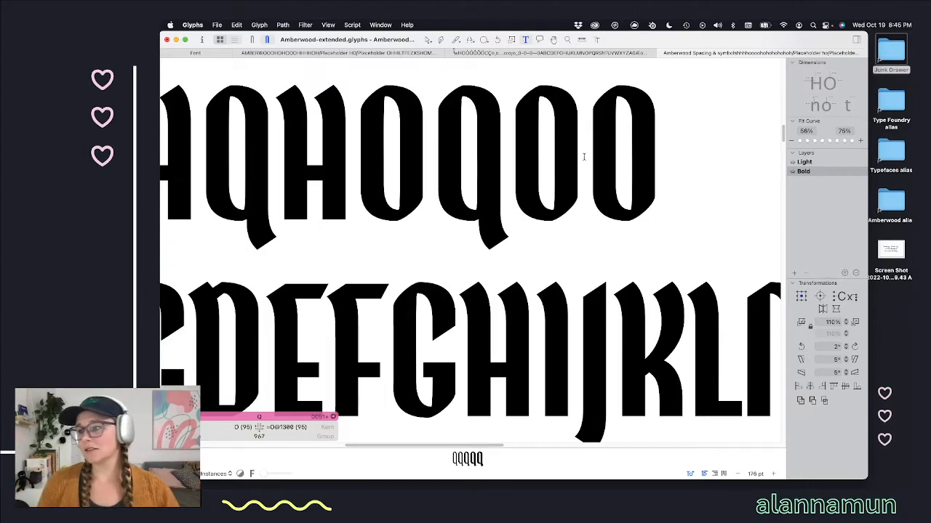
scroll(329, 177, down, 2)
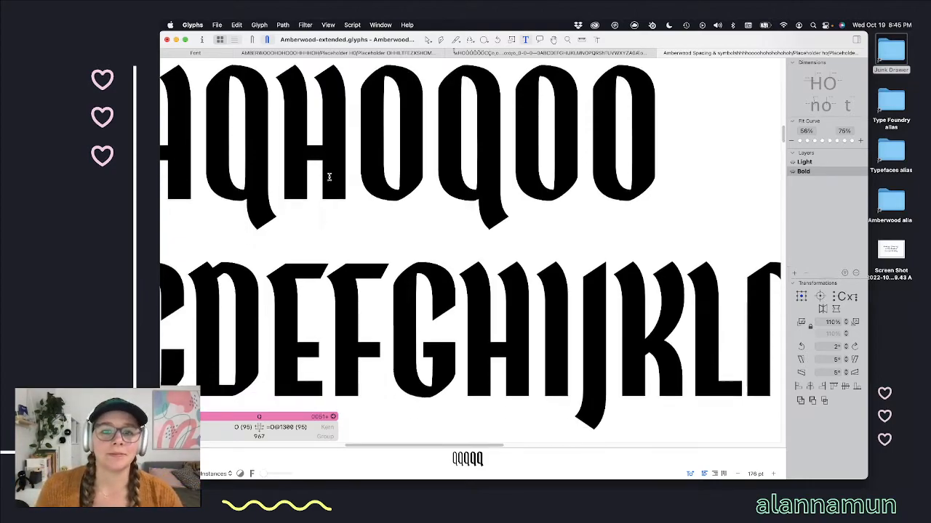
scroll(356, 211, down, 5)
scroll(364, 219, down, 5)
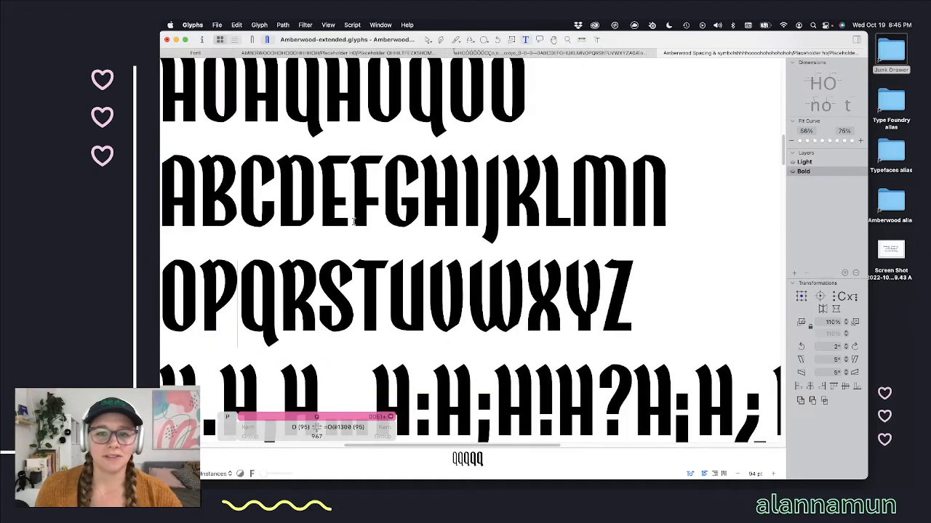
scroll(358, 222, left, 3)
Step: Move past R to S in the alphabet line and set S's left sidebearing to 42
key(Right)
scroll(473, 320, up, 1)
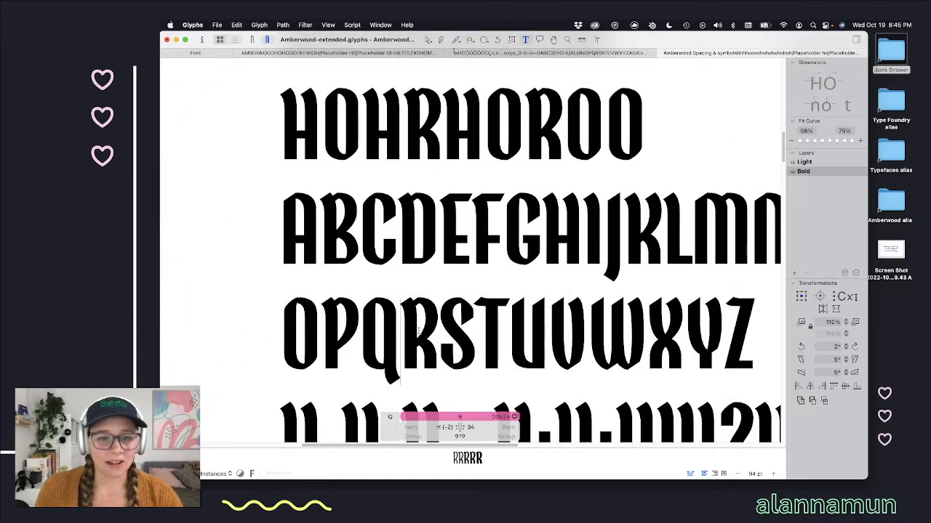
key(Right)
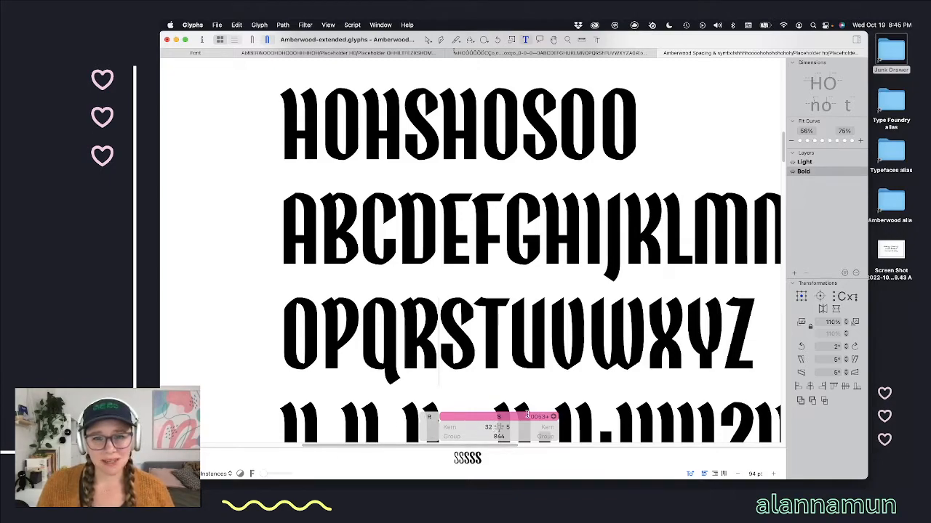
click(488, 428)
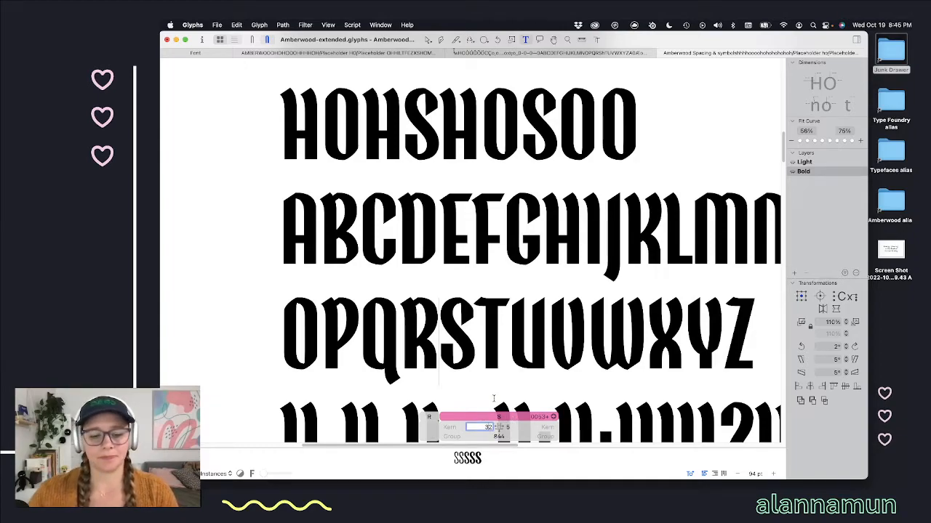
key(shift+Up)
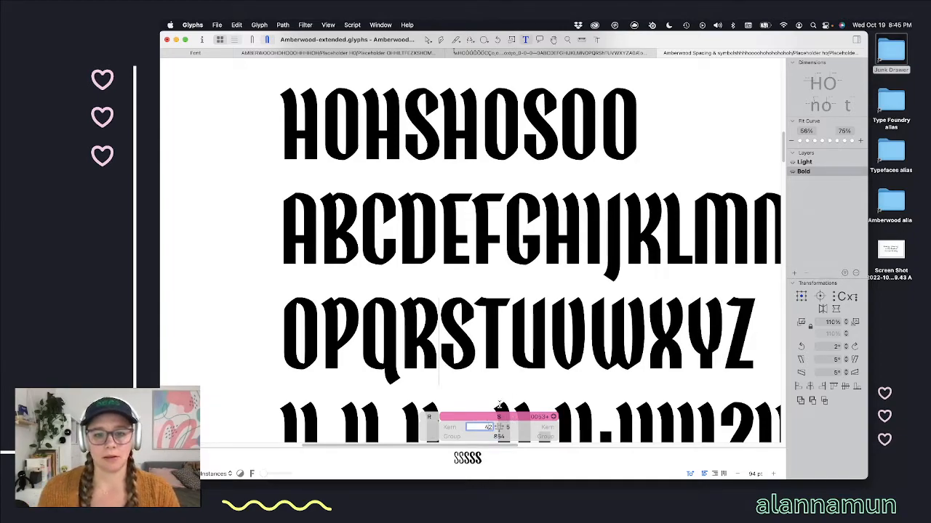
Step: Try right sidebearings of 15 and 25 on S and settle on 13
click(509, 427)
text(15)
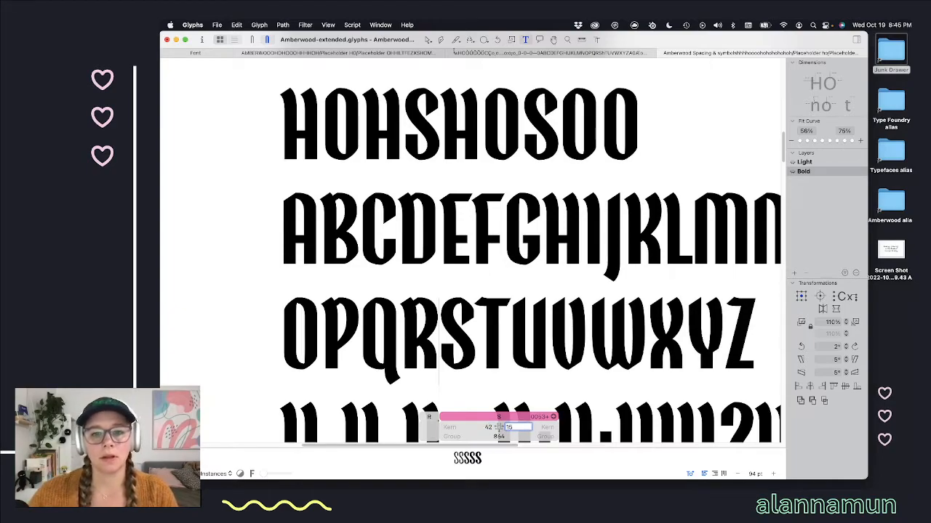
key(shift+Up)
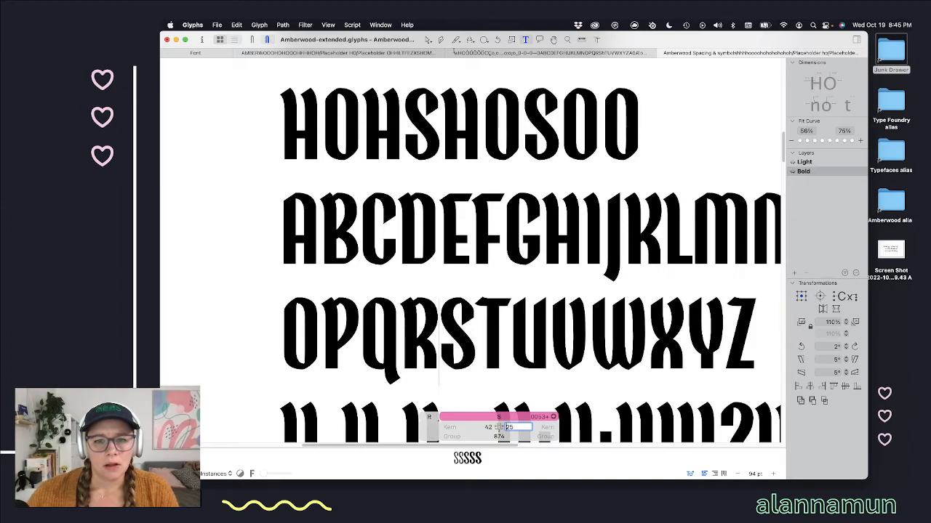
key(shift+Down)
key(Down)
key(Down)
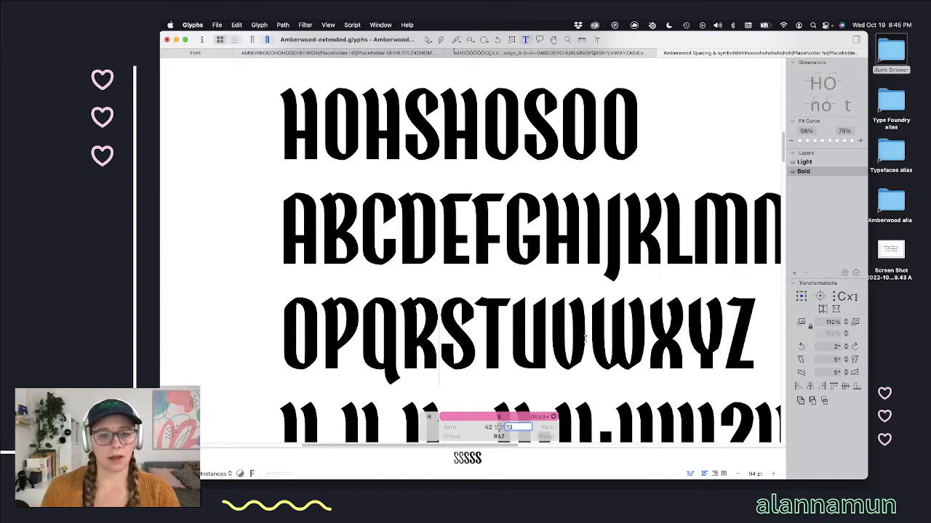
Step: Select T in the alphabet line and set its left sidebearing to -68
click(474, 325)
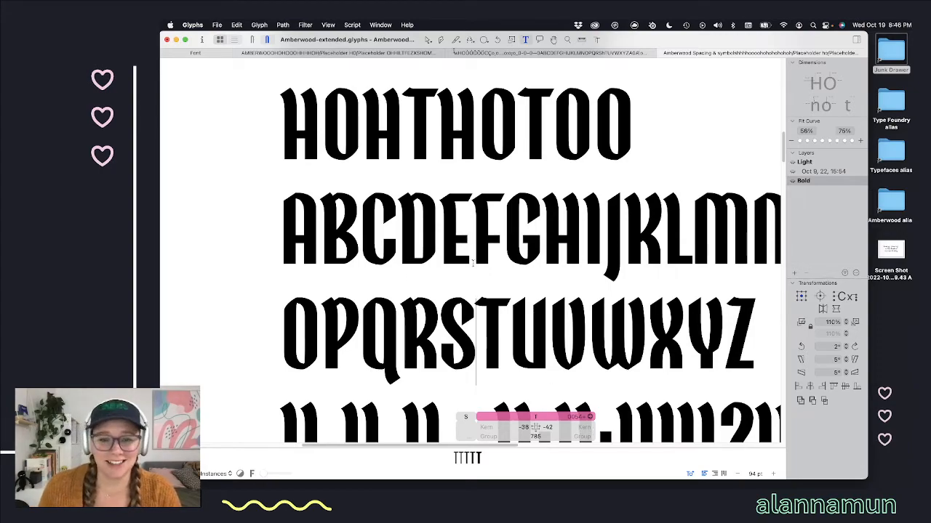
click(527, 428)
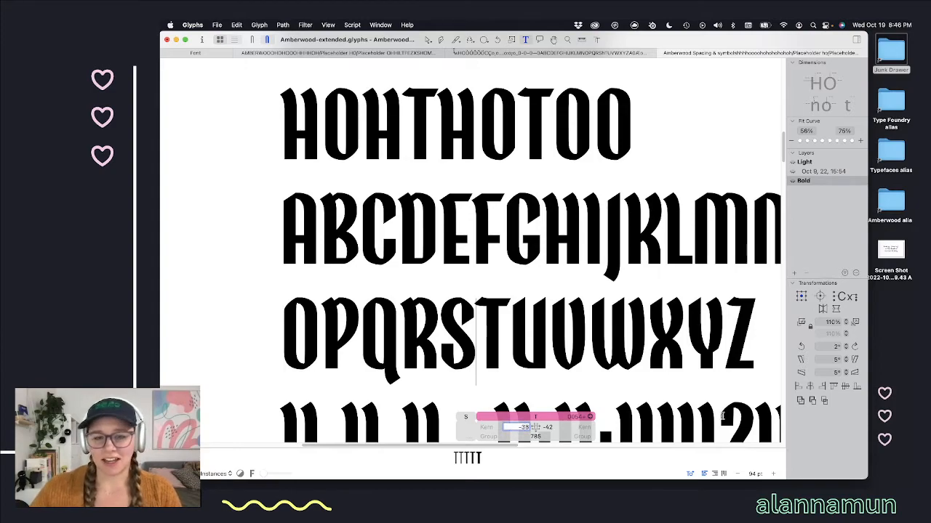
key(shift+Down)
key(shift+Down)
key(shift+Down)
key(shift+Down)
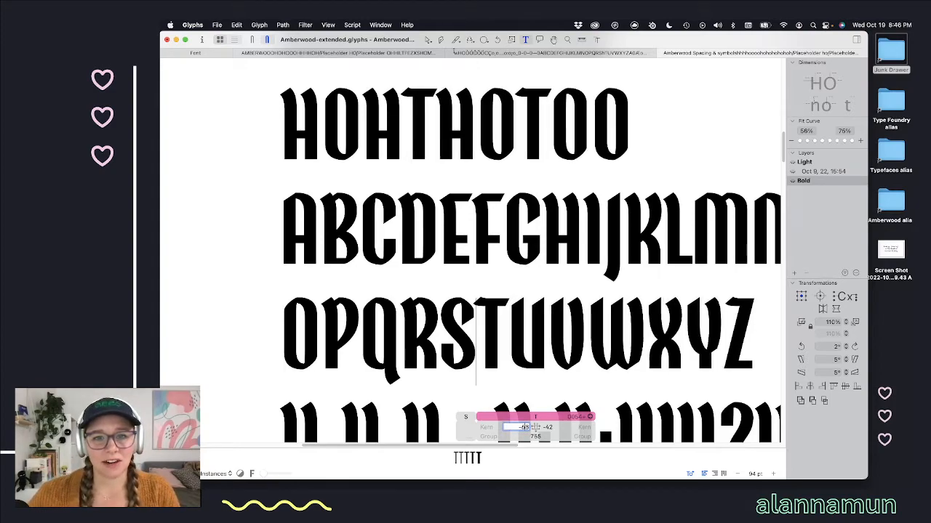
key(shift+Up)
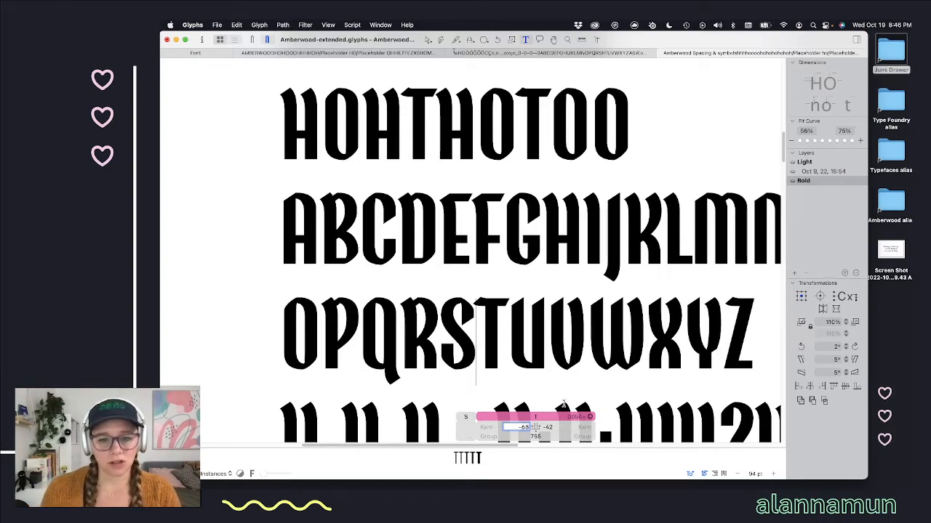
Step: Insert a J before T in the alphabet line and set T's right sidebearing to -52
click(479, 341)
text(J)
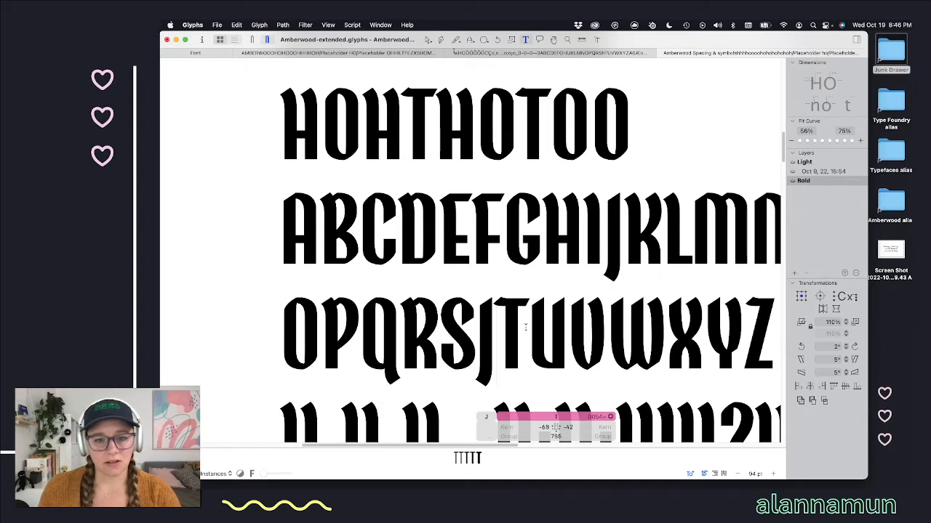
click(569, 427)
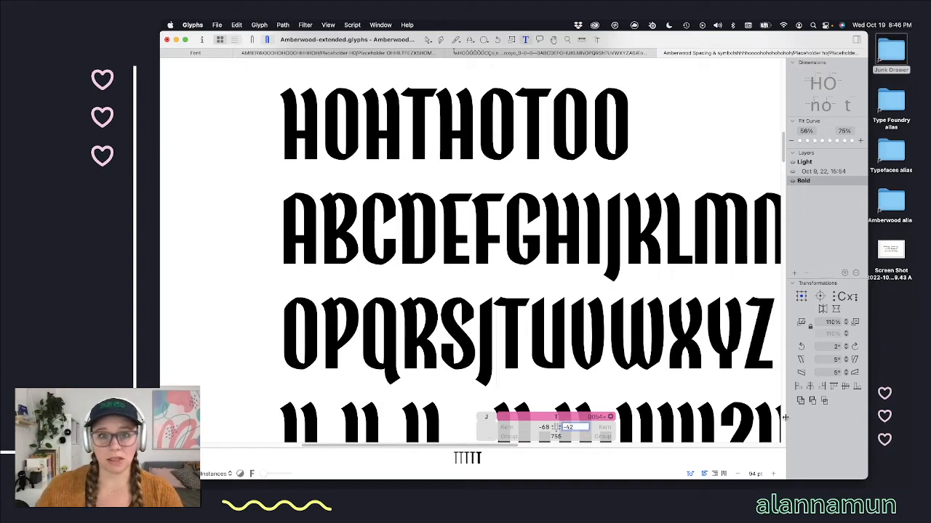
key(shift+Down)
key(shift+Down)
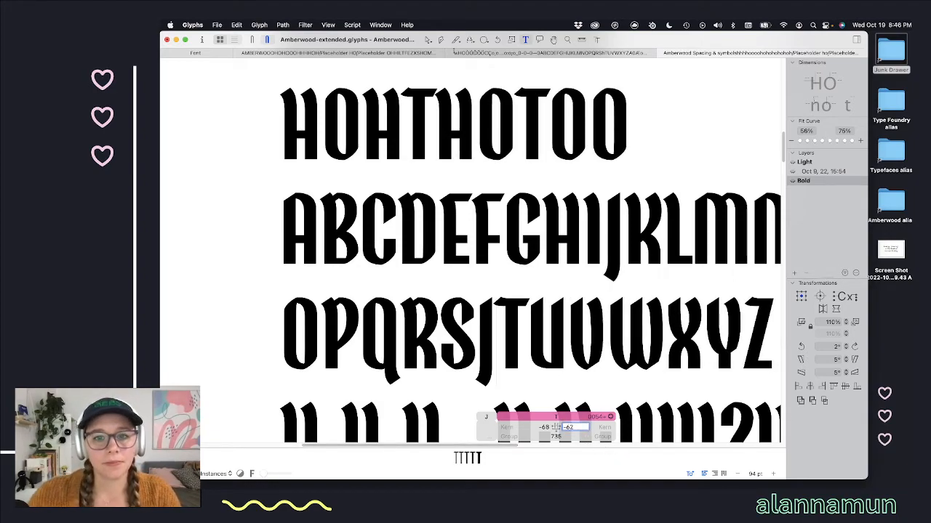
key(shift+Down)
key(shift+Down)
key(shift+Up)
key(shift+Up)
key(shift+Up)
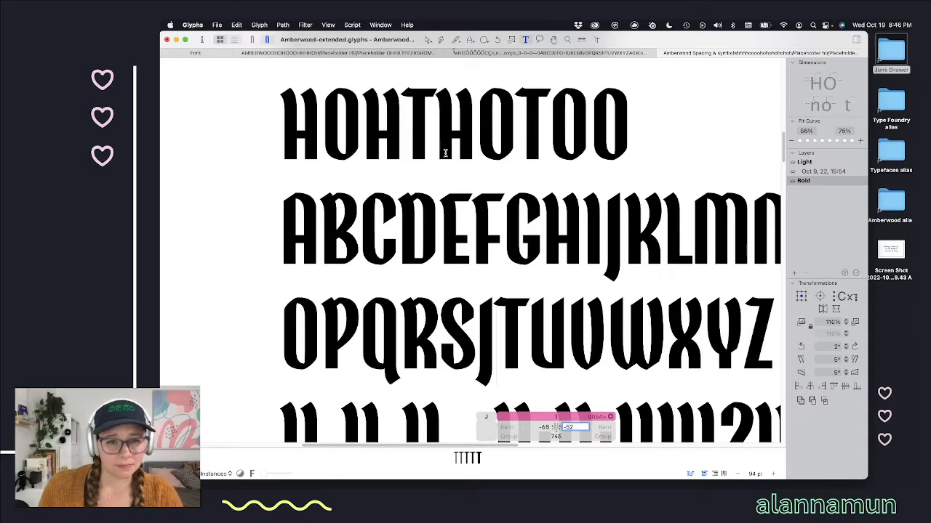
Step: Update the out-of-sync N-linked right sidebearings of U and V in the alphabet line
click(531, 338)
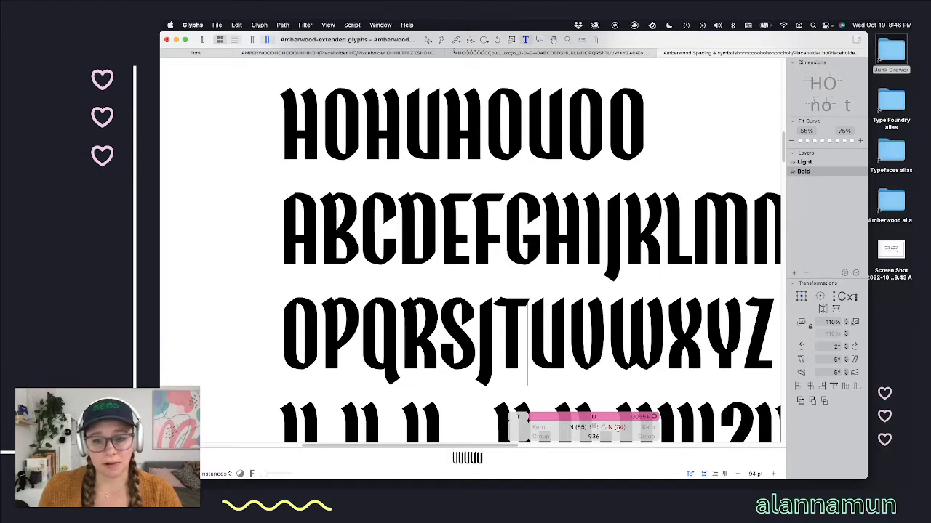
click(605, 427)
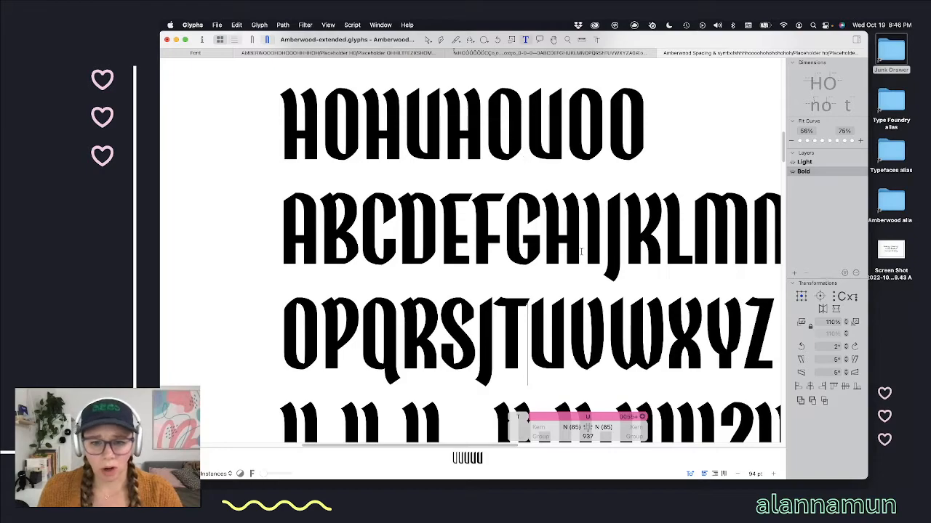
click(578, 334)
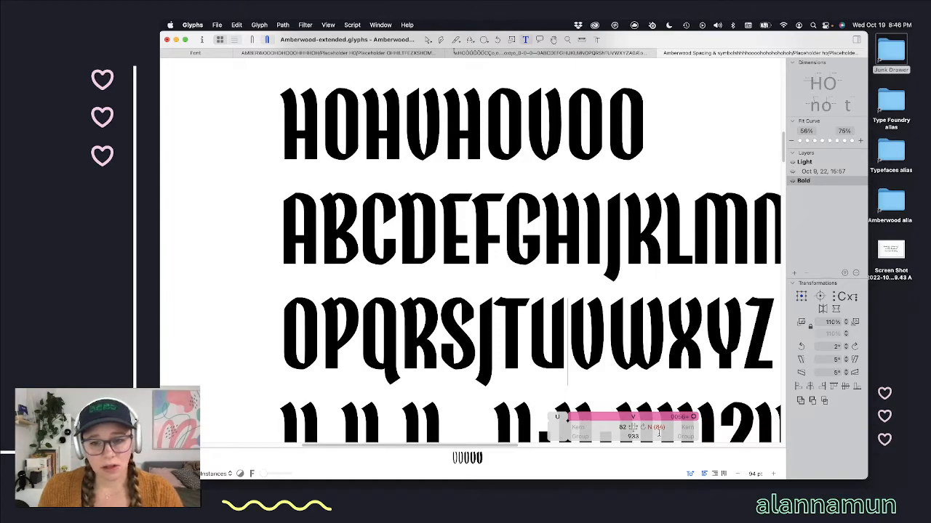
click(657, 428)
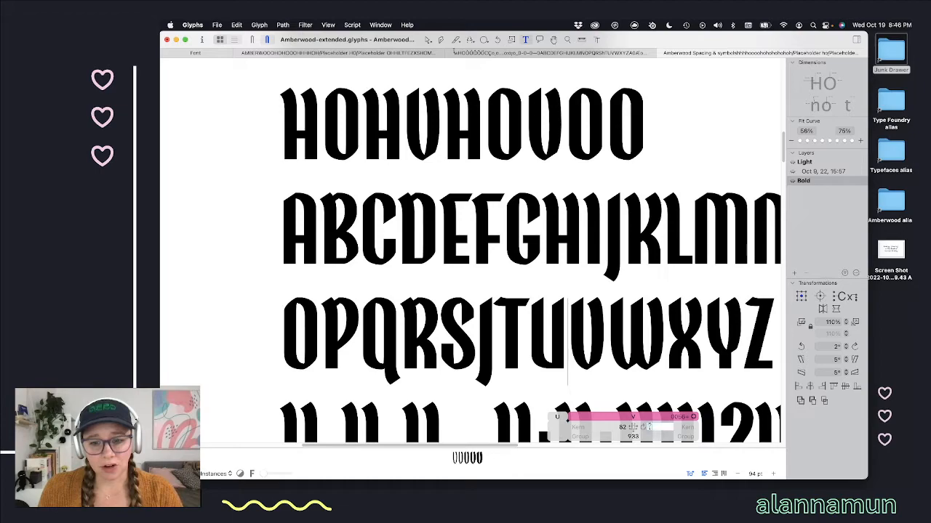
click(643, 428)
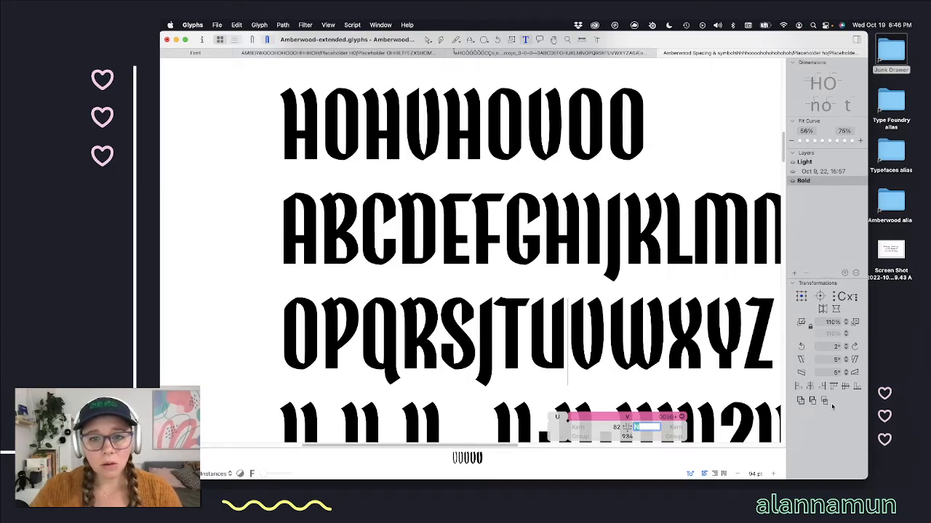
key(Return)
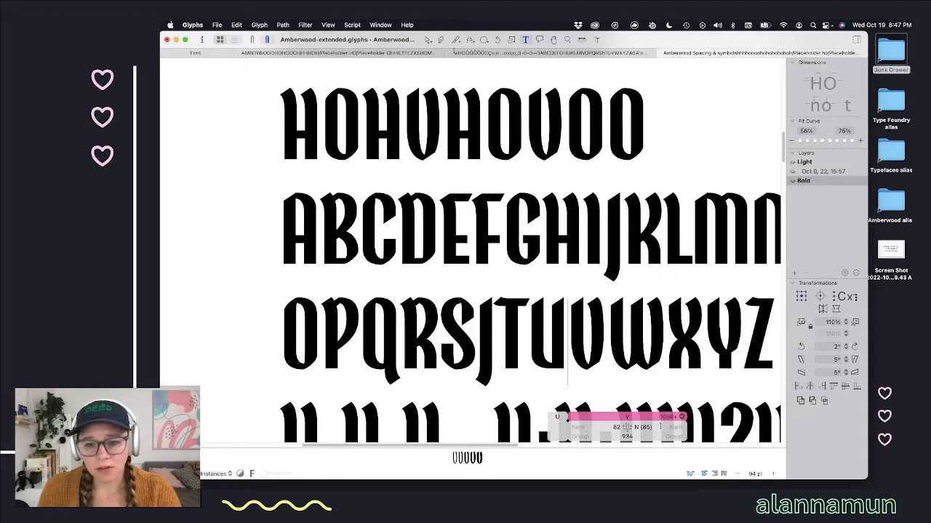
Step: Replace V's right metrics key with a fixed sidebearing of 85 and reduce it to 80
click(648, 427)
text(85)
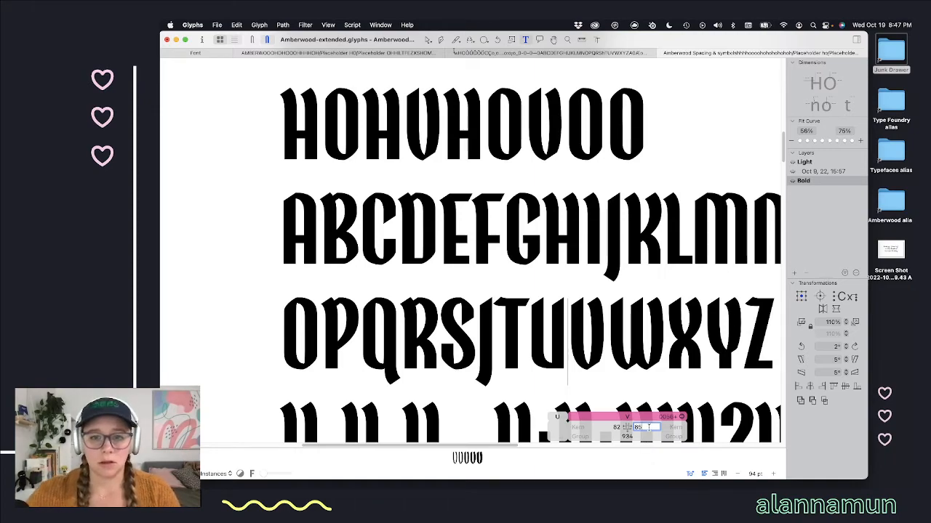
text(3)
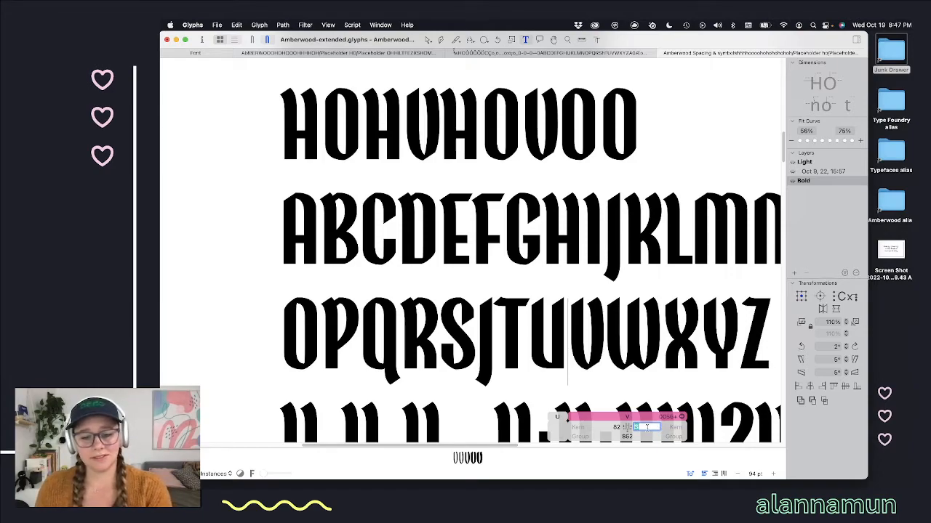
key(Return)
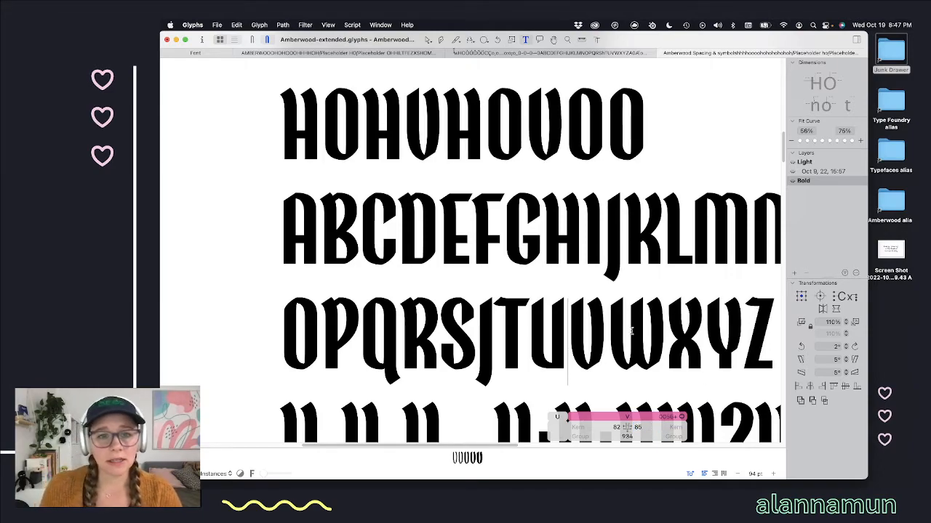
click(639, 428)
key(Down)
key(Down)
key(Down)
key(Down)
key(Down)
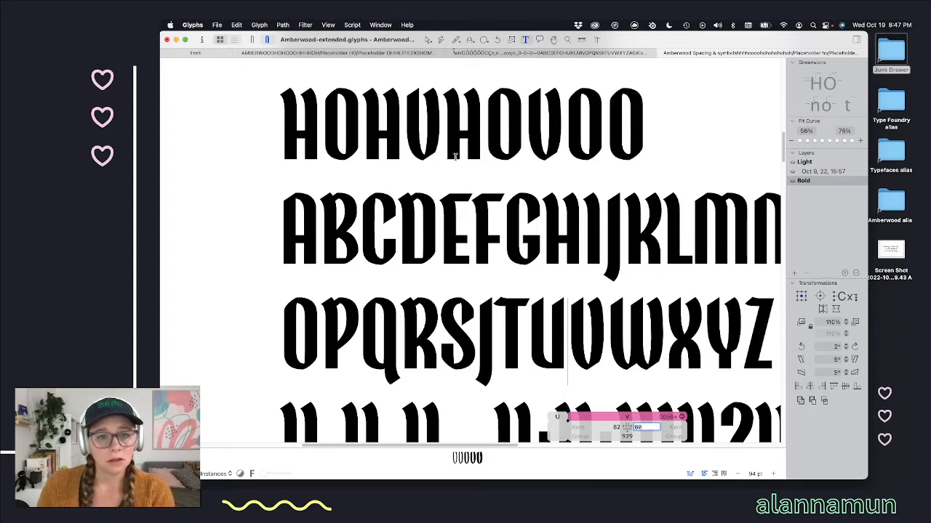
Step: Update W's V-linked right sidebearing and recheck V's spacing against H and O in the control string
click(595, 340)
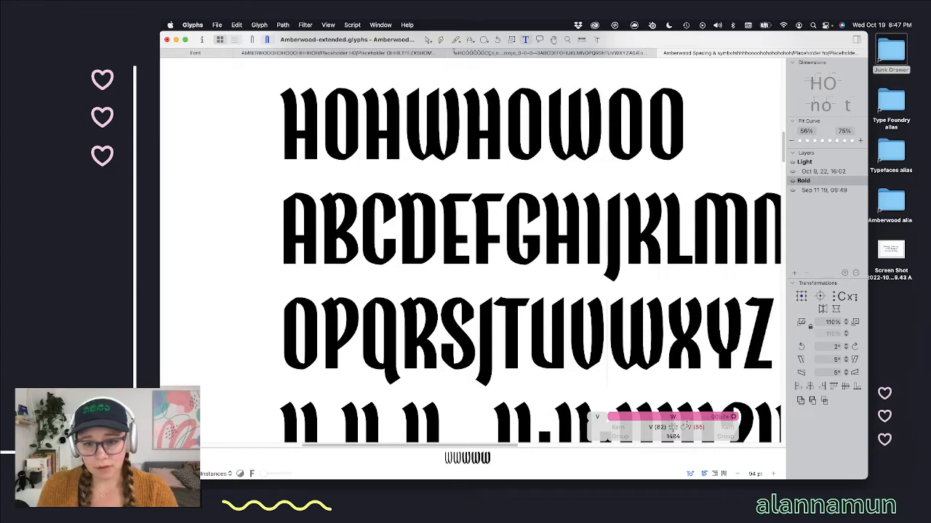
click(683, 428)
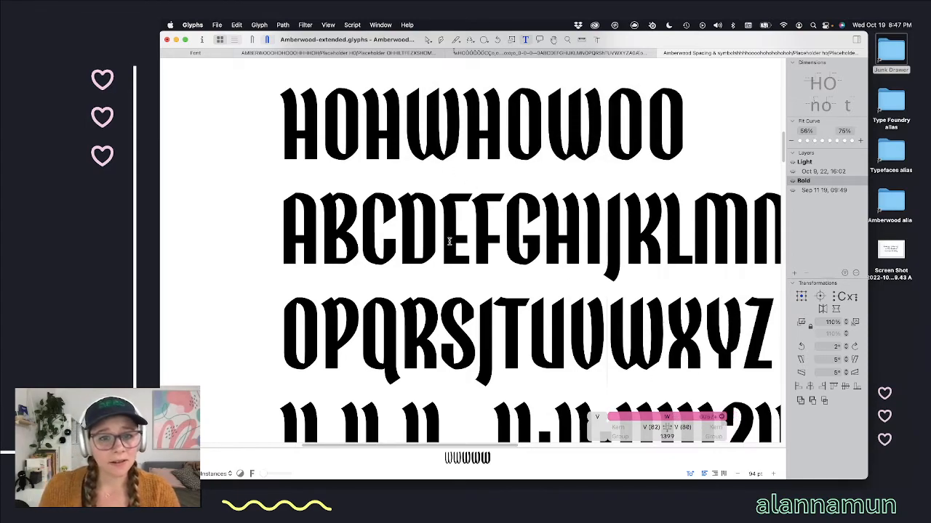
click(573, 351)
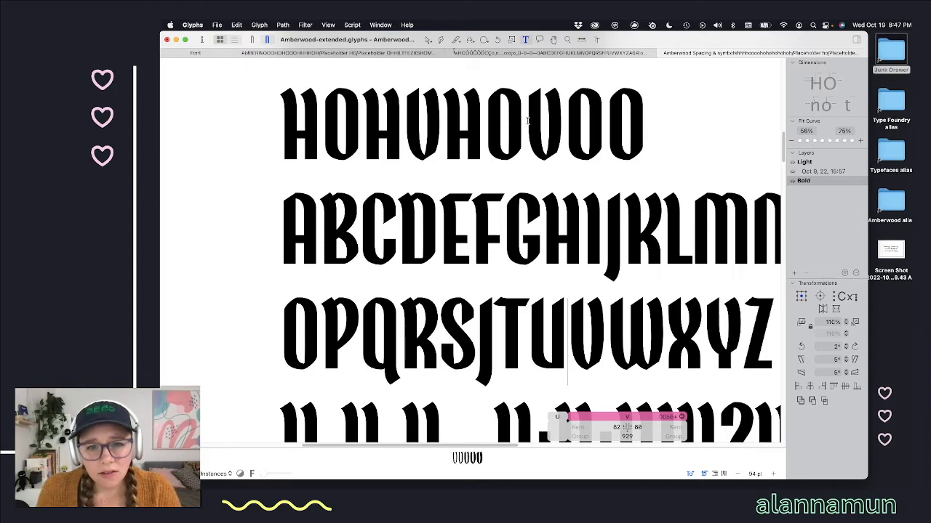
scroll(527, 121, up, 4)
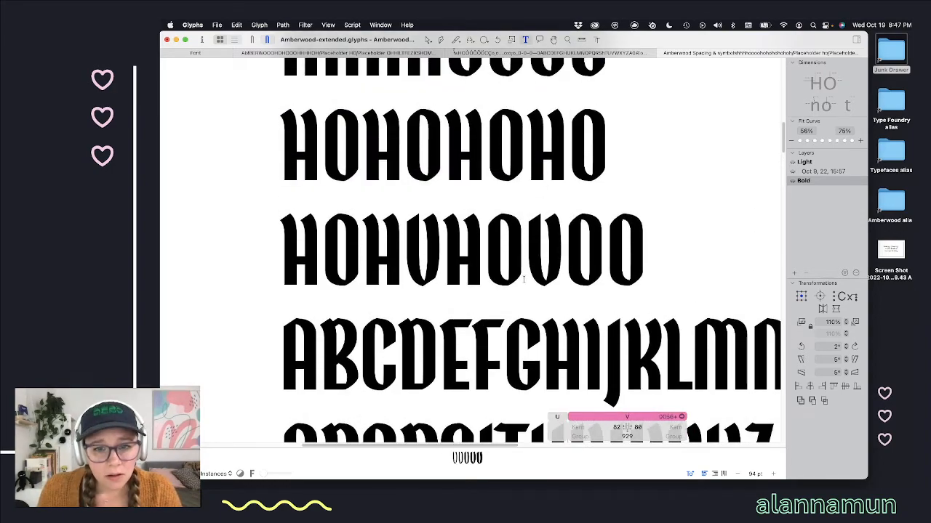
scroll(539, 286, down, 4)
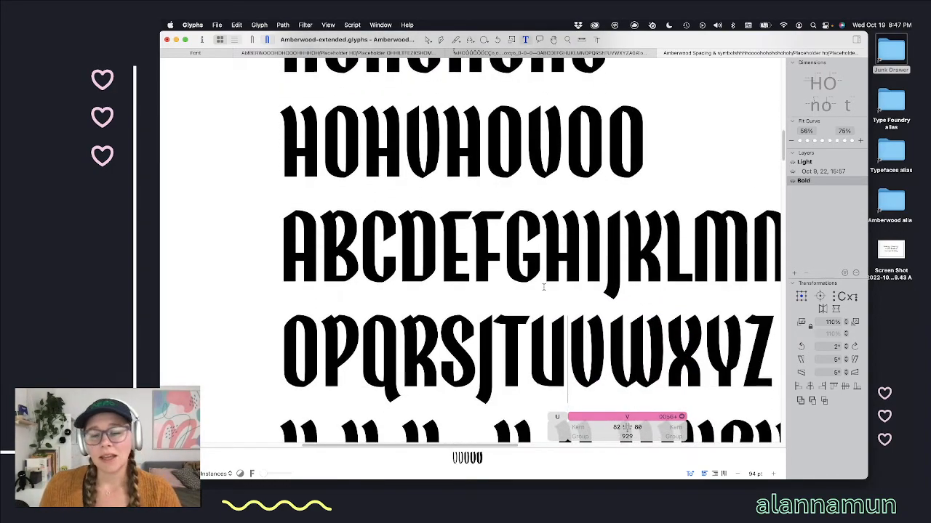
scroll(552, 272, right, 2)
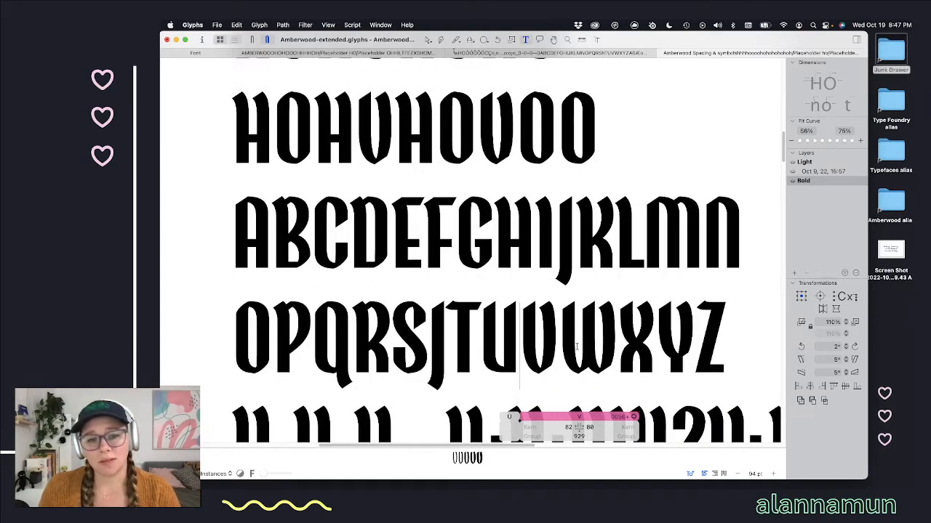
Step: Set X's right sidebearing to 53, check it in the control string, and move on to Y in the alphabet line
click(566, 347)
click(613, 337)
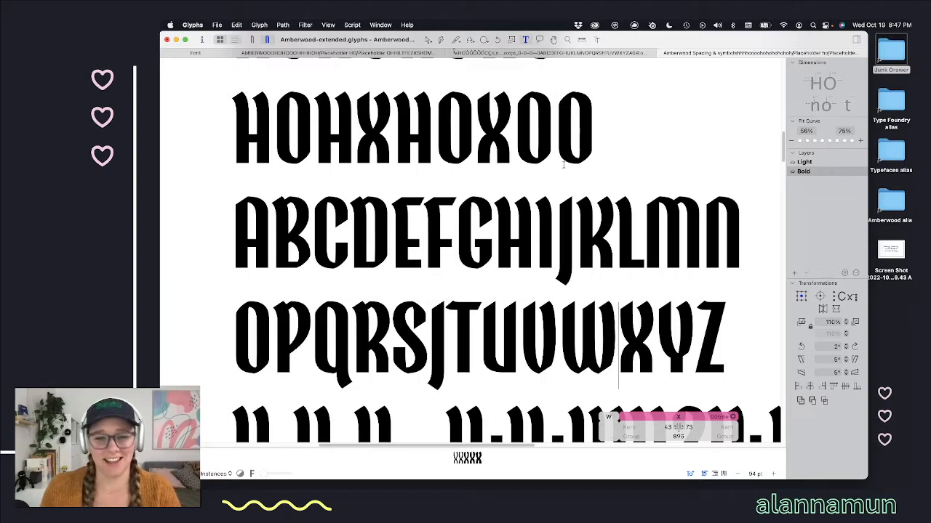
scroll(485, 285, down, 1)
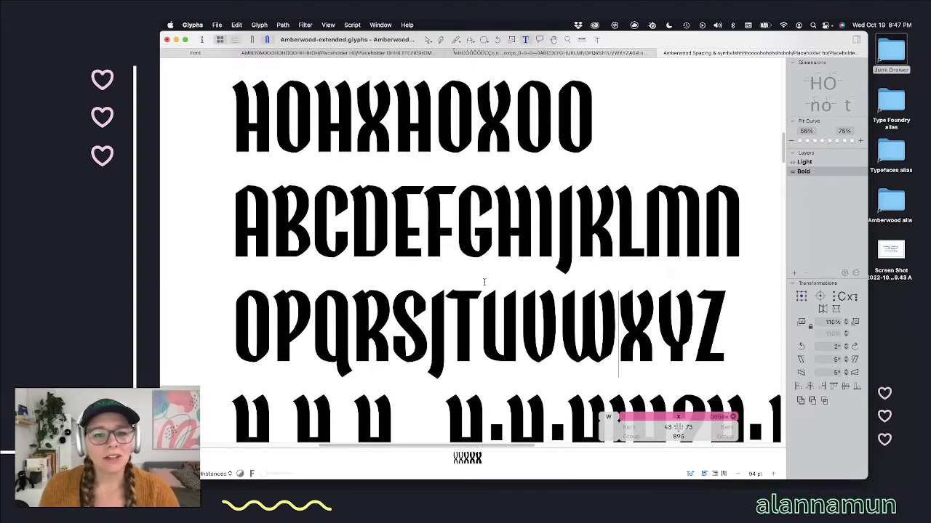
click(668, 429)
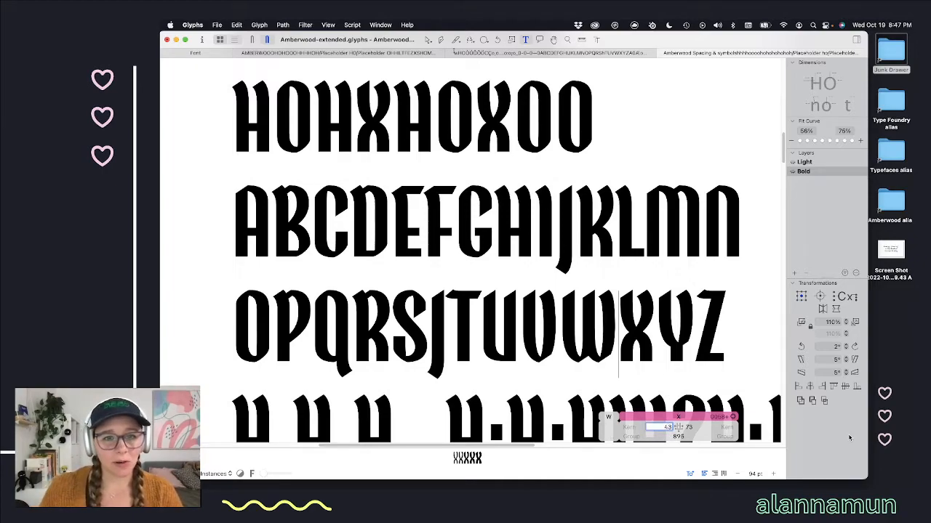
key(Tab)
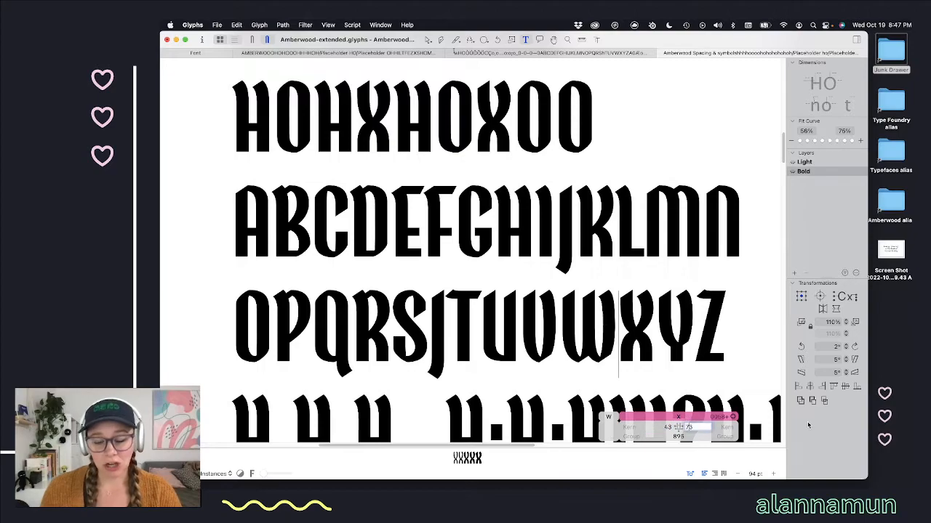
key(shift+Down)
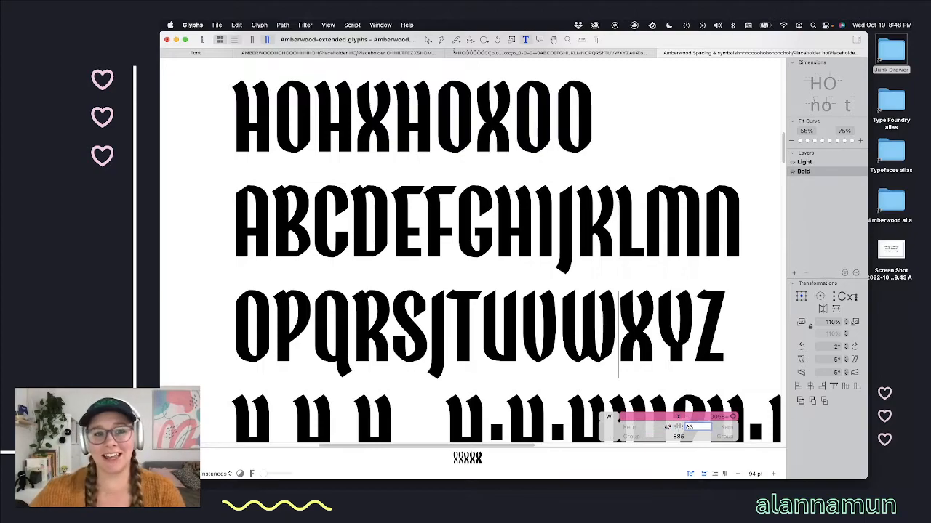
key(shift+Down)
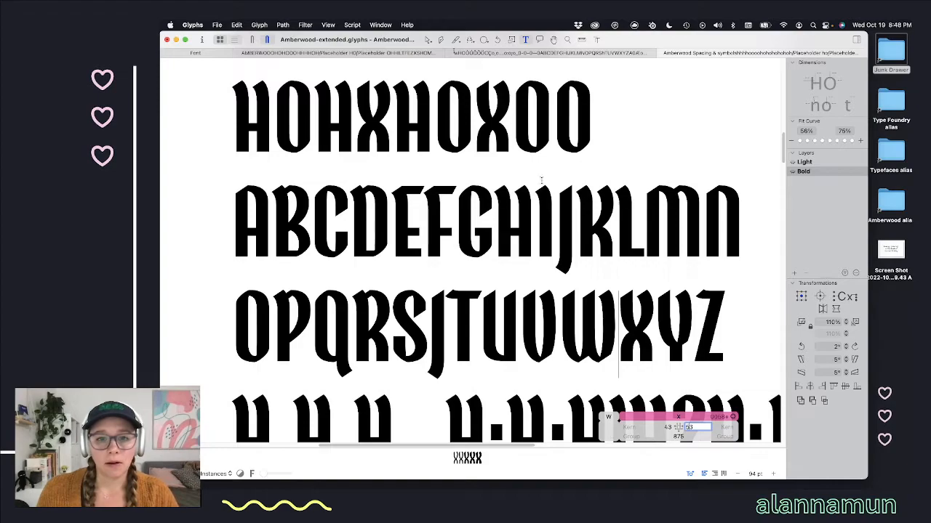
click(477, 130)
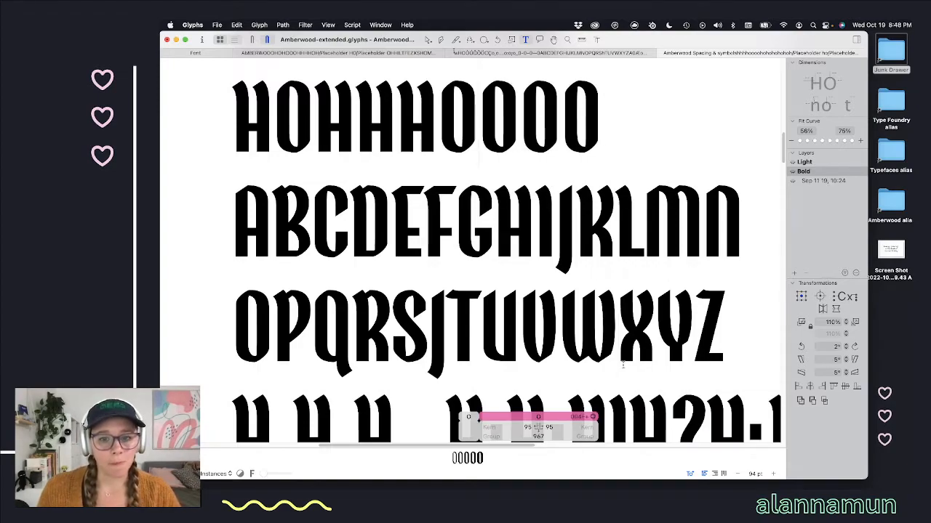
click(620, 334)
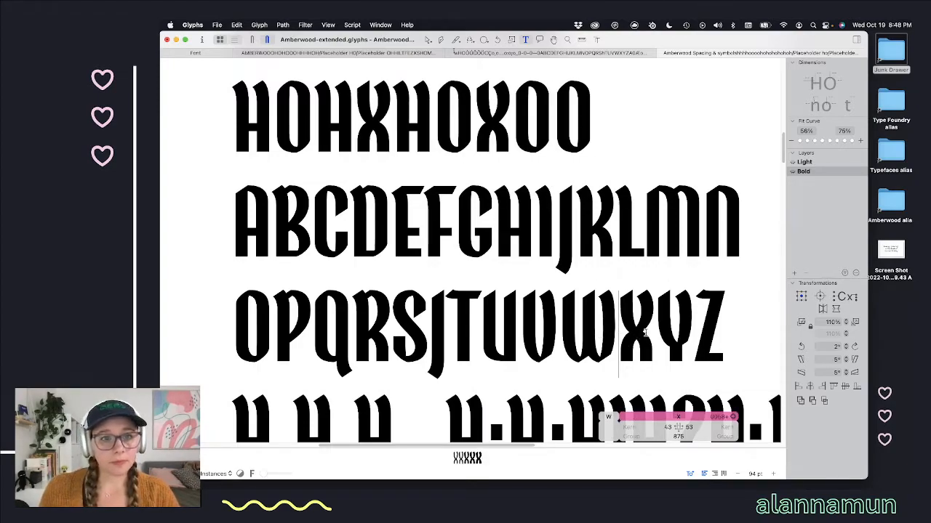
click(644, 333)
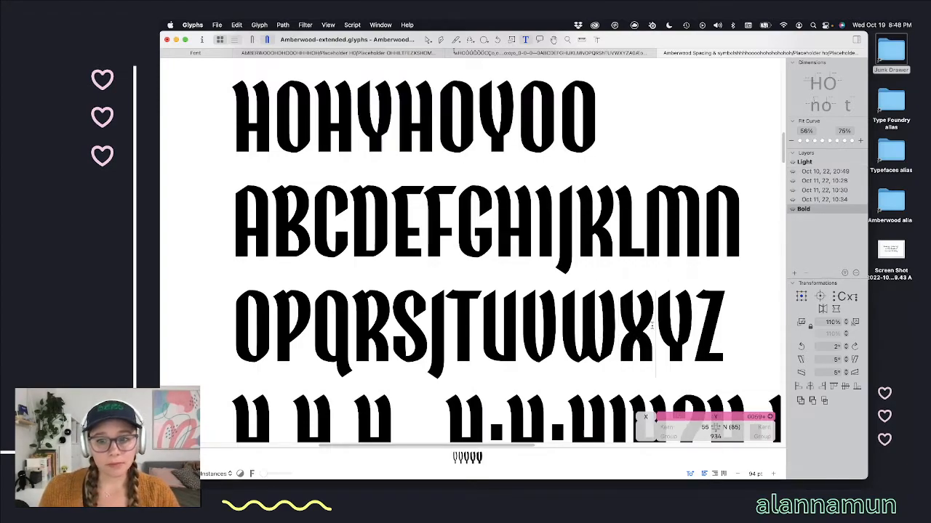
Step: Link both of Y's sidebearings to V with metrics keys
click(705, 428)
text(V)
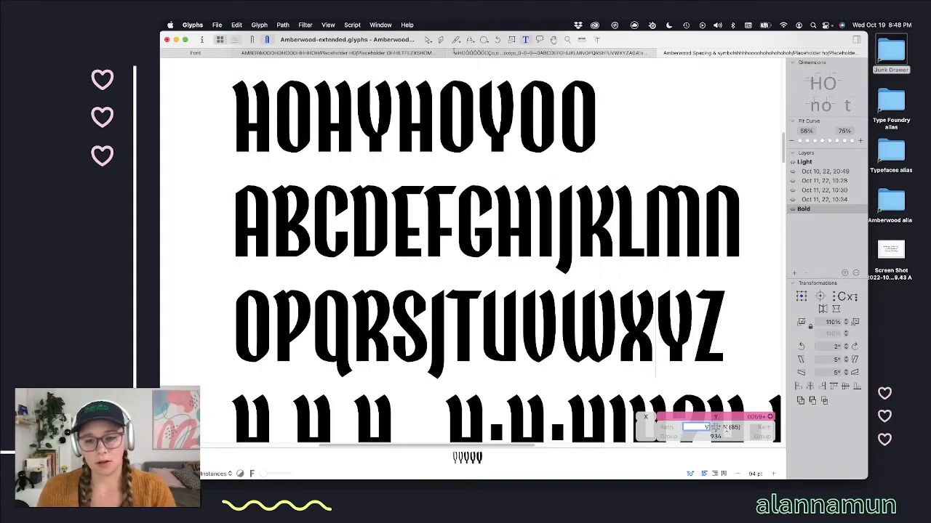
key(Tab)
text(V)
key(Return)
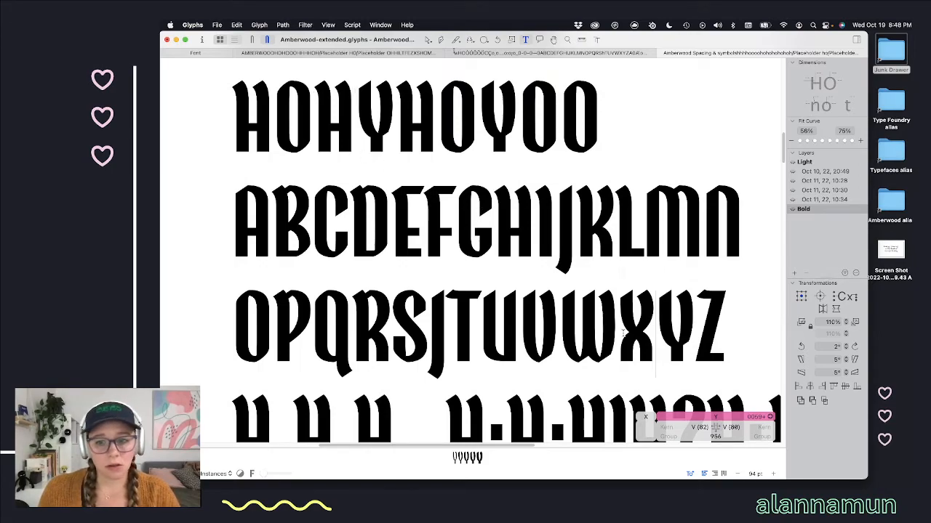
Step: Replace Y's metrics keys with fixed sidebearings of 82 on both sides, and reduce the left one to 72
click(704, 427)
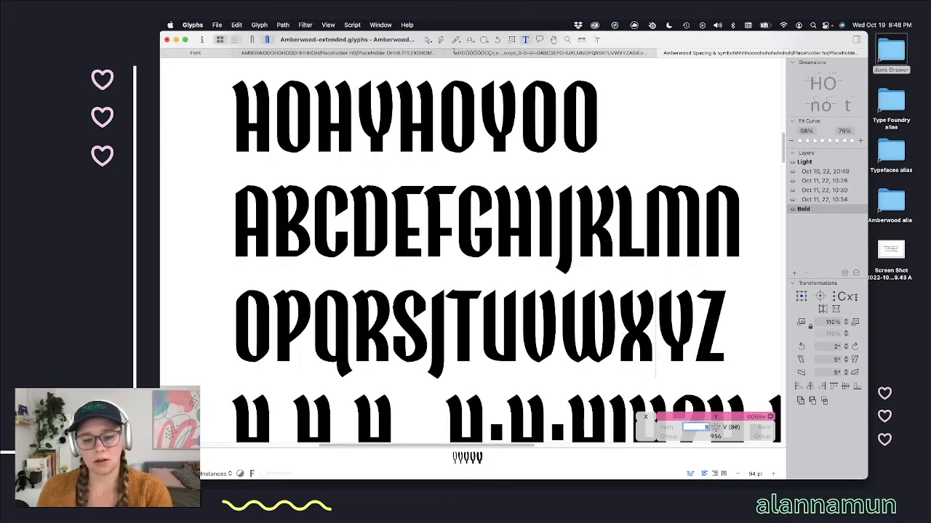
click(736, 427)
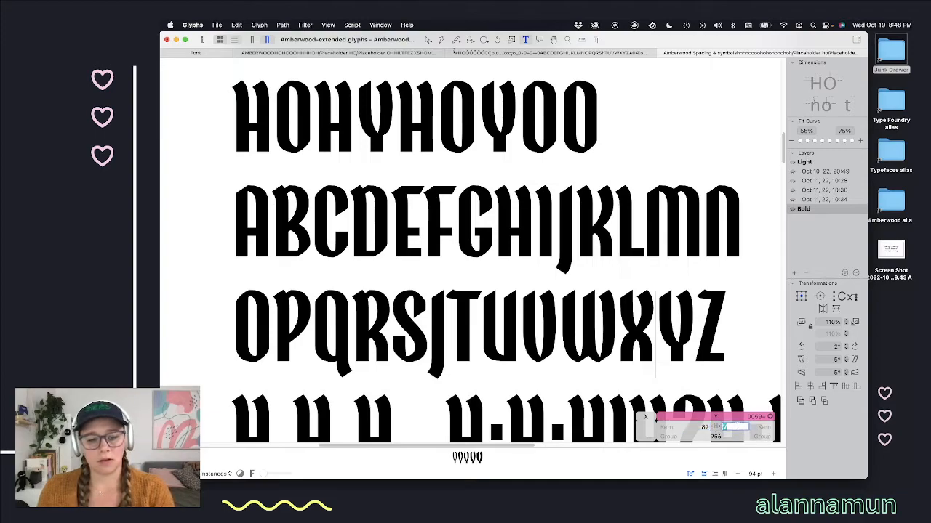
click(706, 428)
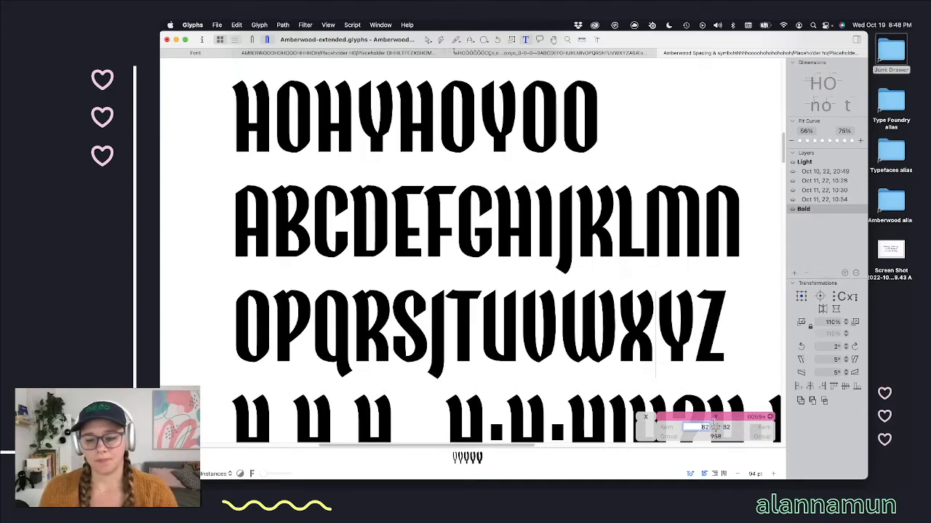
key(shift+Down)
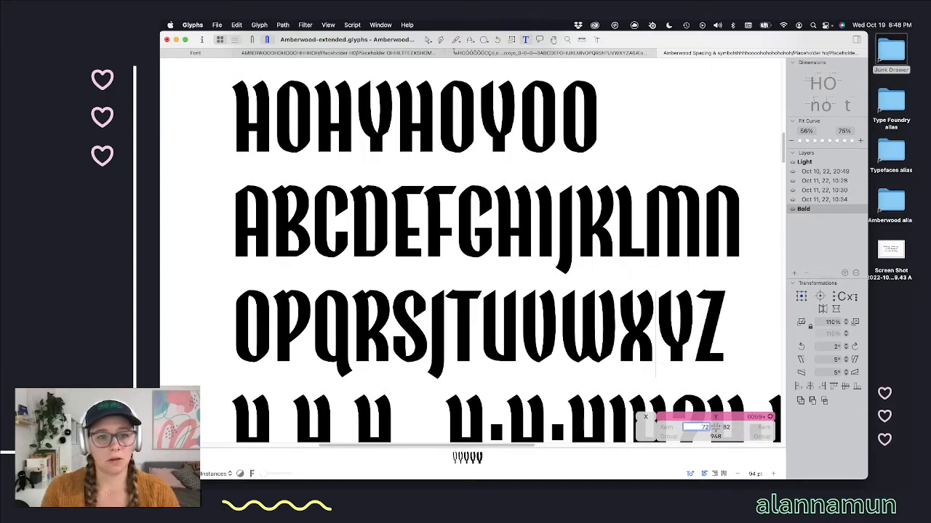
Step: Set Y's right sidebearing to 72 in the Bold master and check it in the control string
click(729, 429)
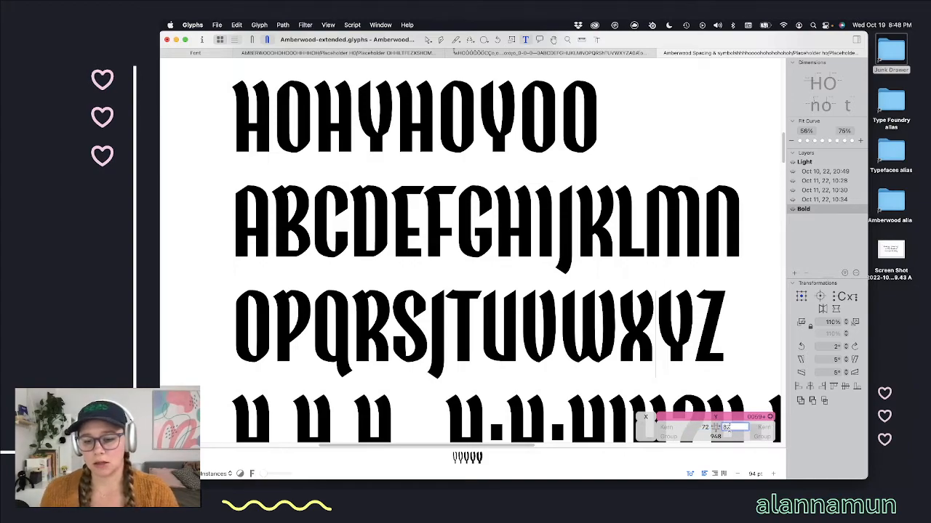
key(shift+Down)
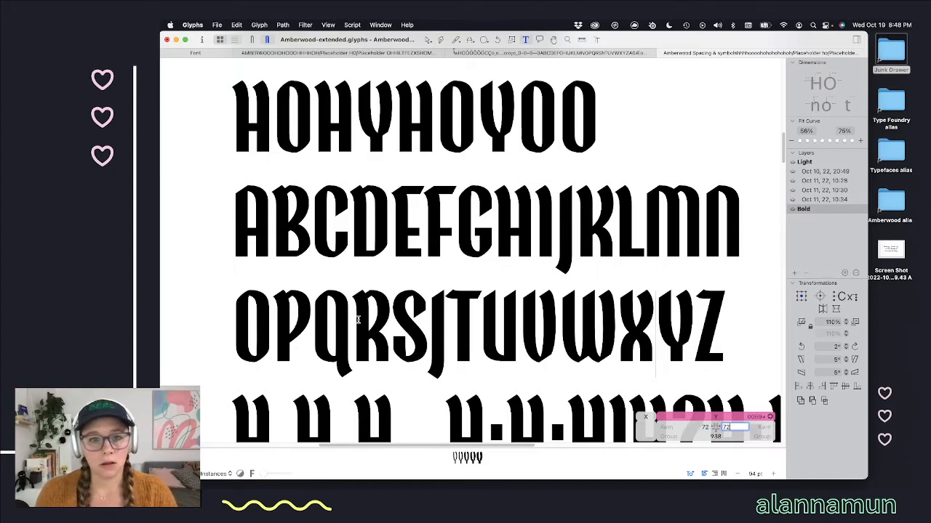
click(580, 242)
click(659, 354)
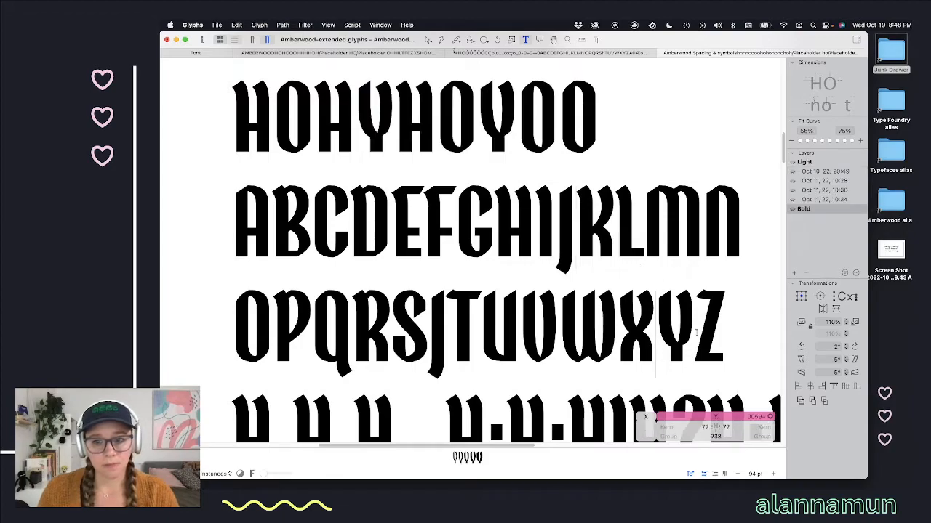
Step: Set Z's right sidebearing to 5 and review it against the H and O control string and the alphabet lines
click(696, 324)
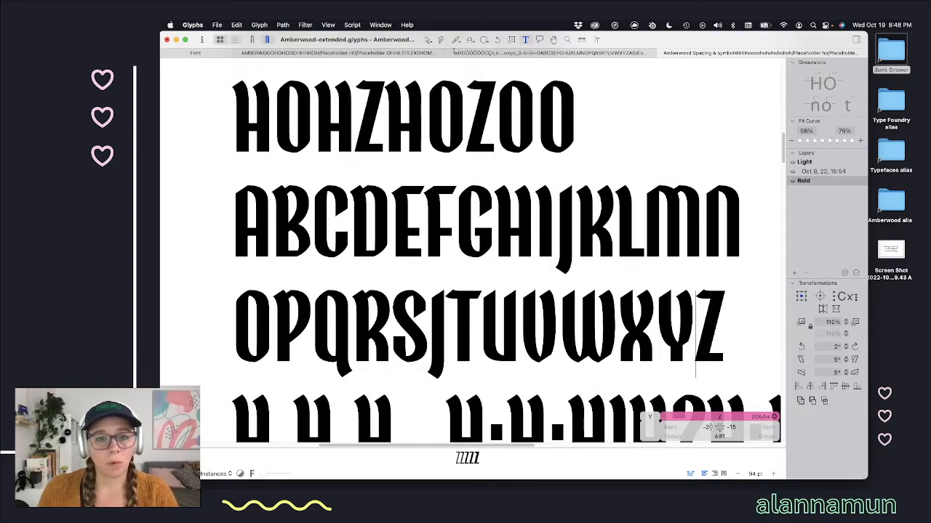
click(731, 428)
key(shift+Up)
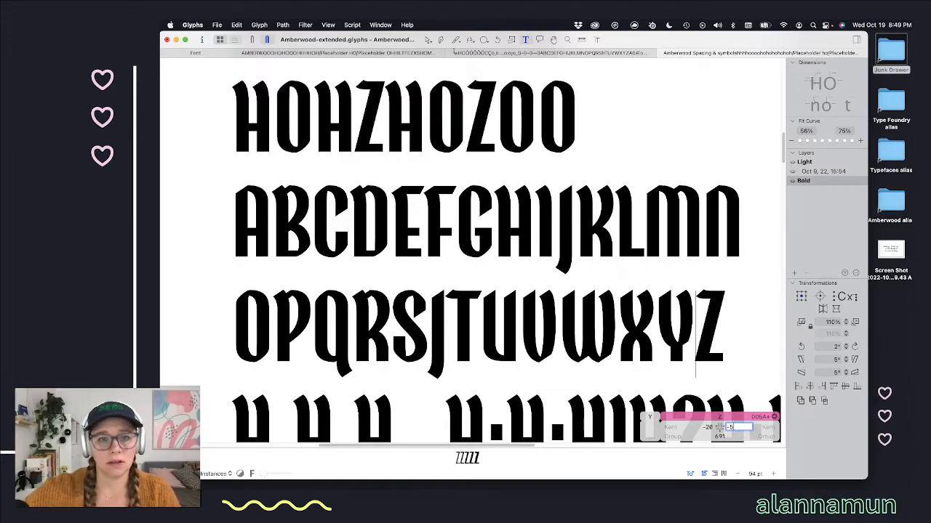
key(shift+Up)
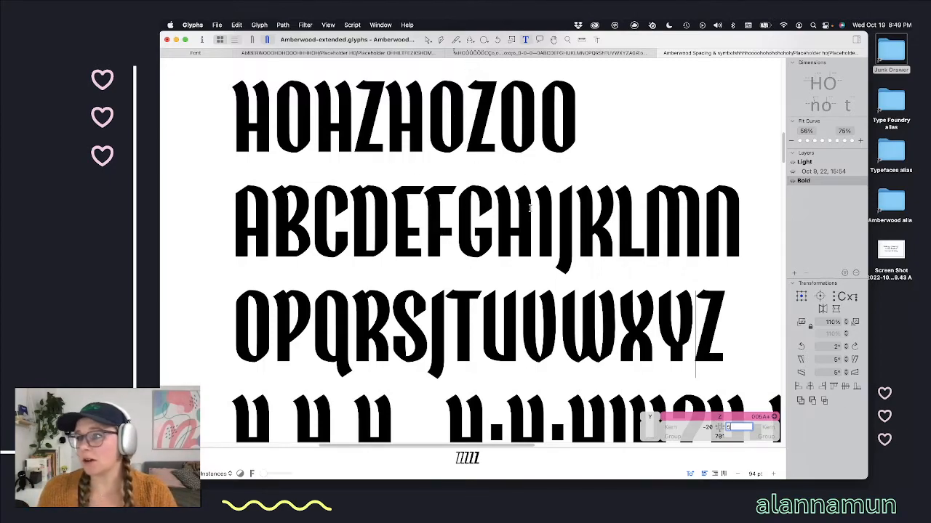
scroll(660, 325, down, 1)
scroll(660, 325, down, 3)
scroll(626, 318, up, 3)
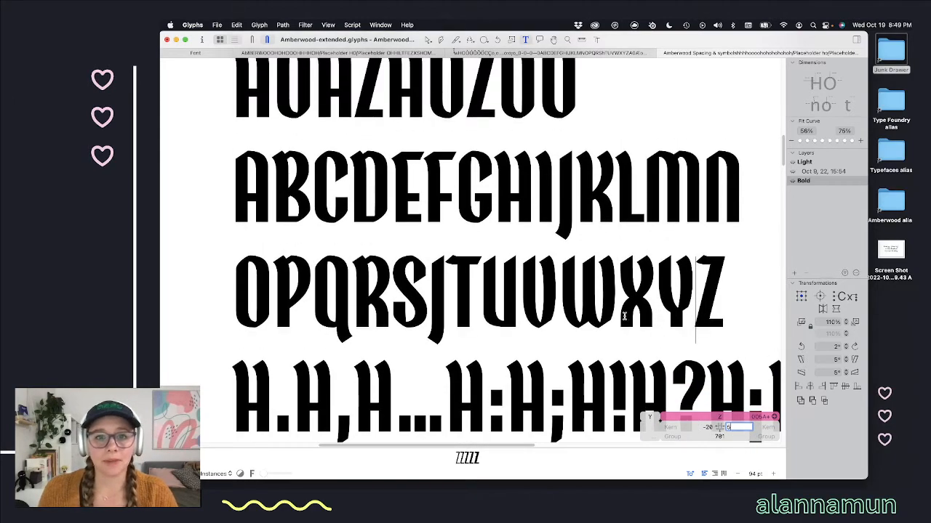
scroll(615, 314, down, 3)
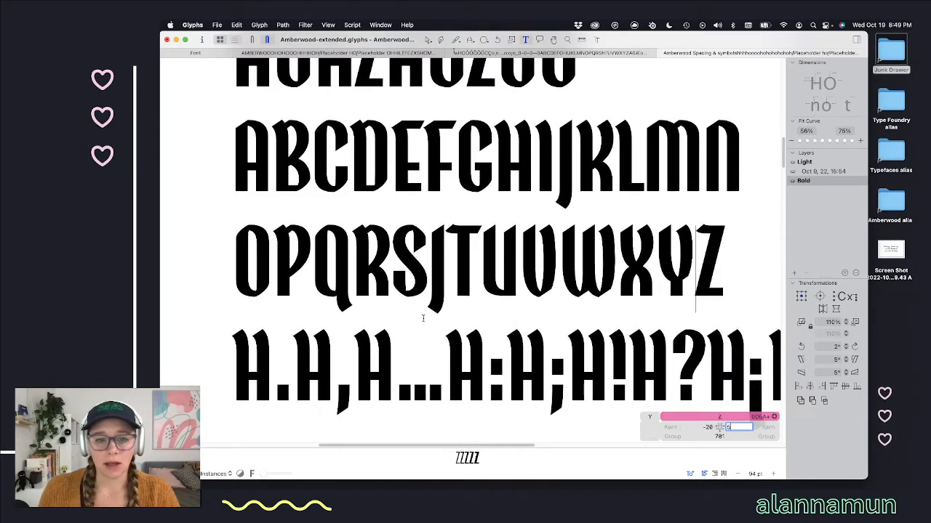
scroll(405, 308, up, 4)
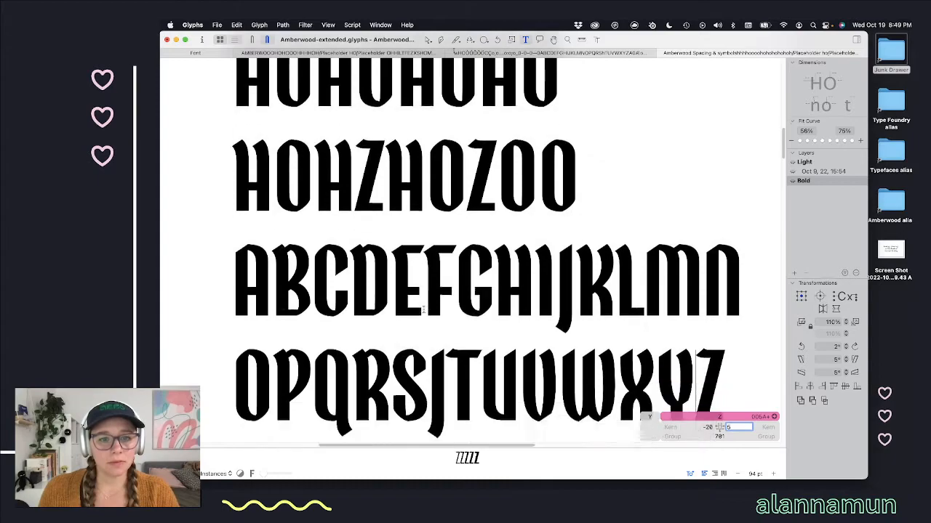
Step: Bring A into the control string and switch to the Light master to check its spacing
click(246, 277)
key(super+1)
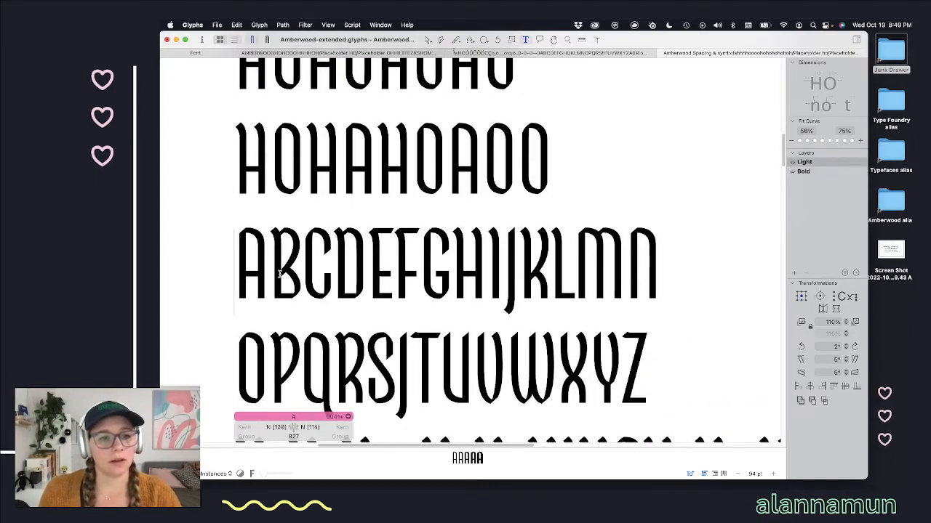
scroll(258, 267, up, 3)
scroll(251, 295, up, 2)
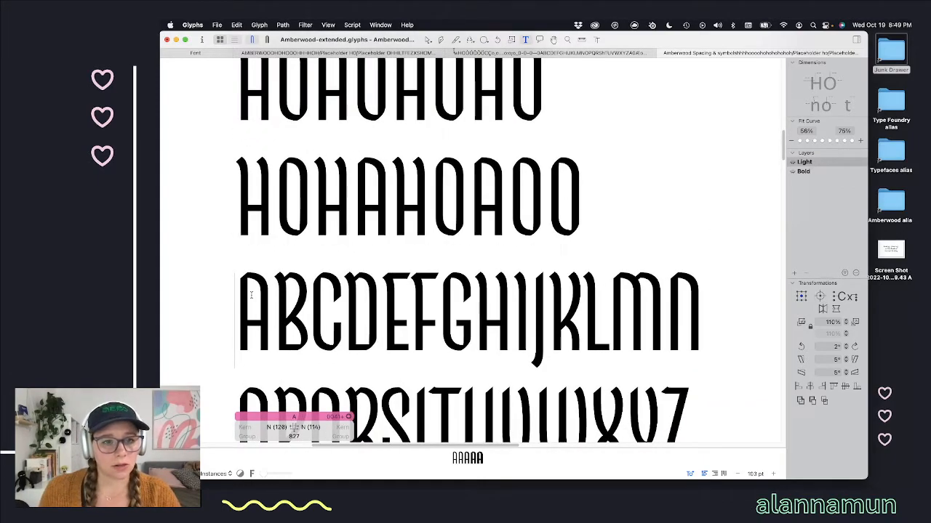
scroll(251, 295, up, 1)
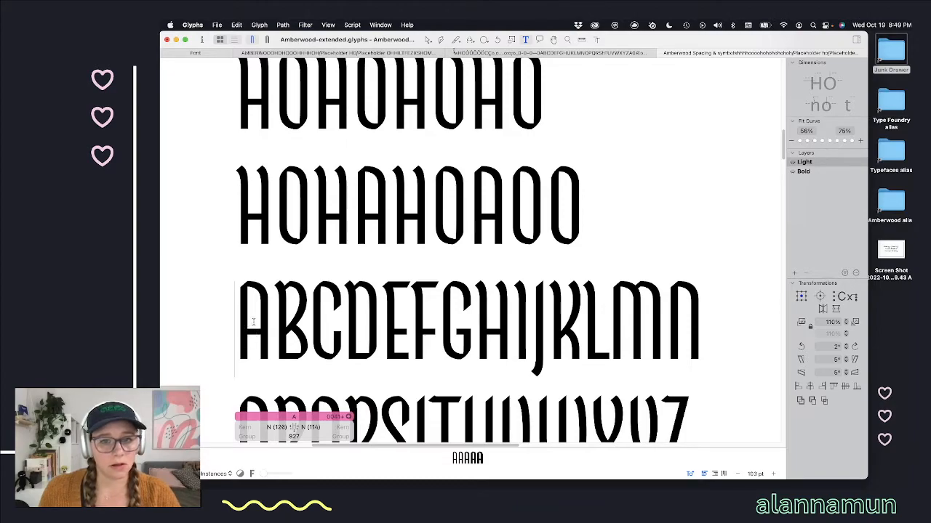
scroll(522, 420, down, 1)
Step: Measure N's spacing in the control string and set its right sidebearing to 120
click(670, 311)
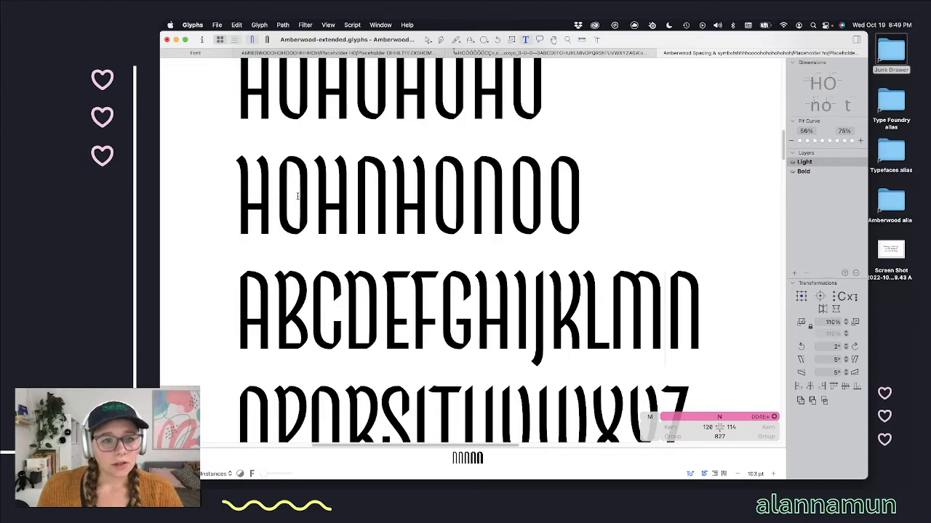
click(581, 40)
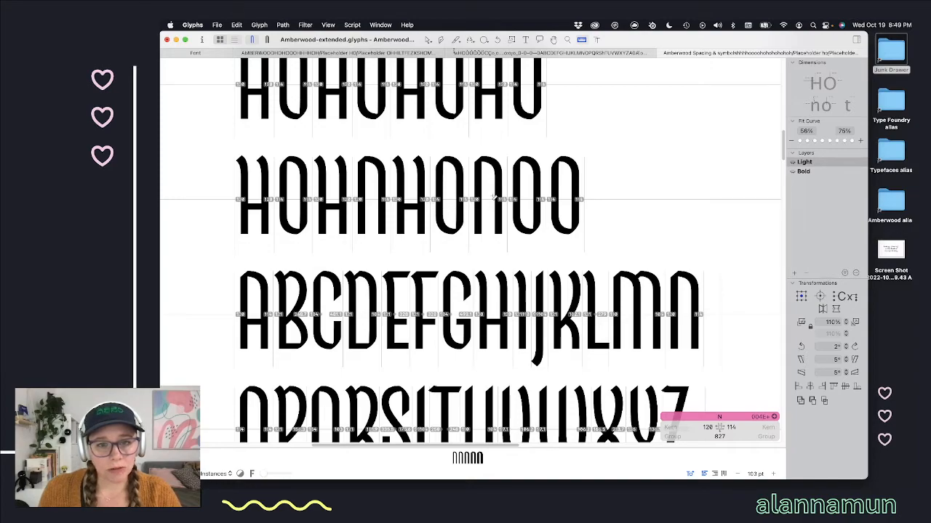
double_click(729, 427)
text(120)
key(Return)
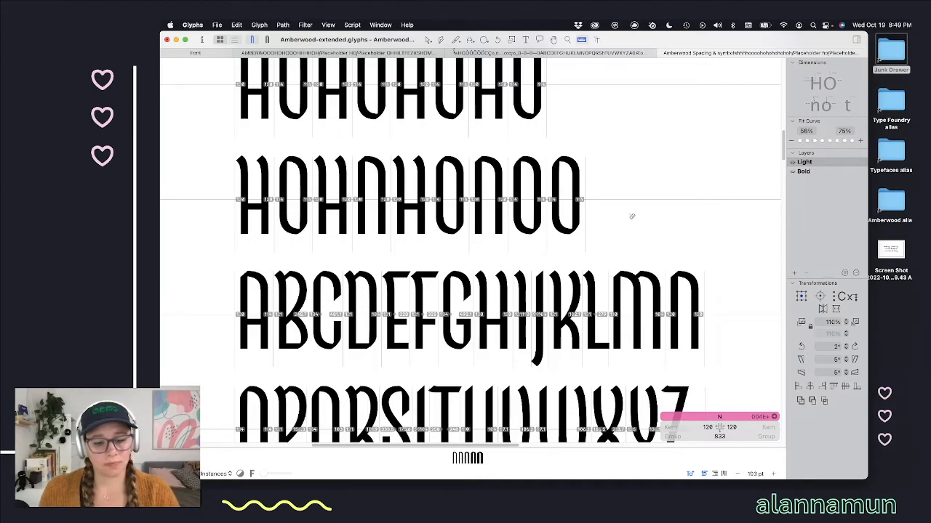
Step: Try a left sidebearing of 110 on N in the Light master
click(428, 39)
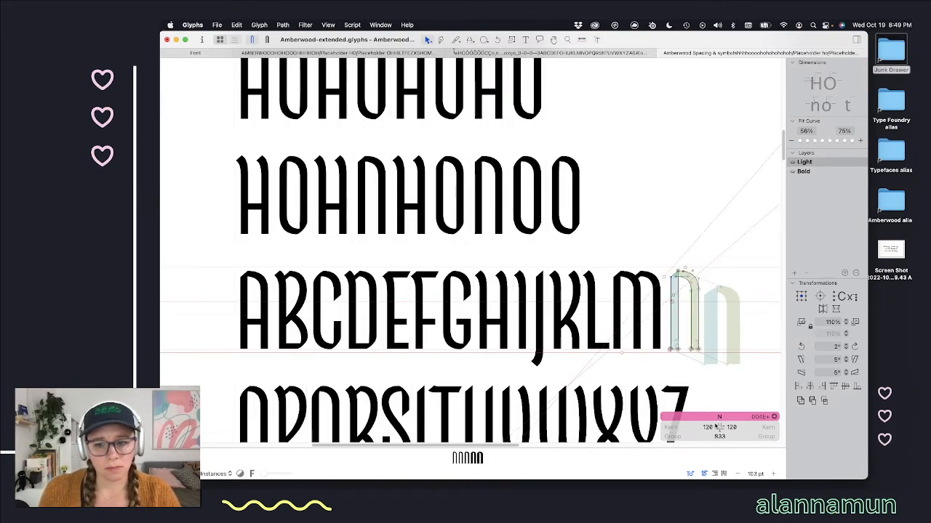
click(706, 427)
text(110)
key(Return)
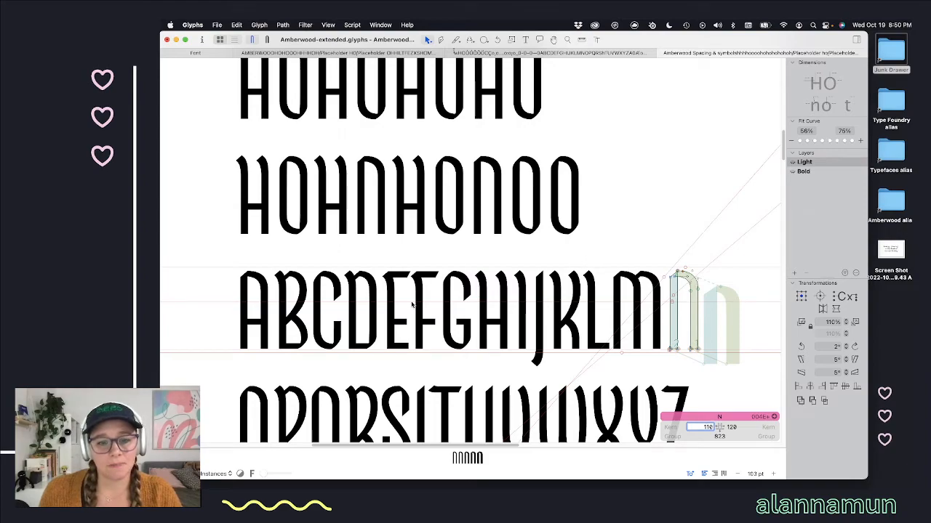
Step: Examine the Light capitals in the control string and alphabet lines for uneven spacing
scroll(637, 336, down, 5)
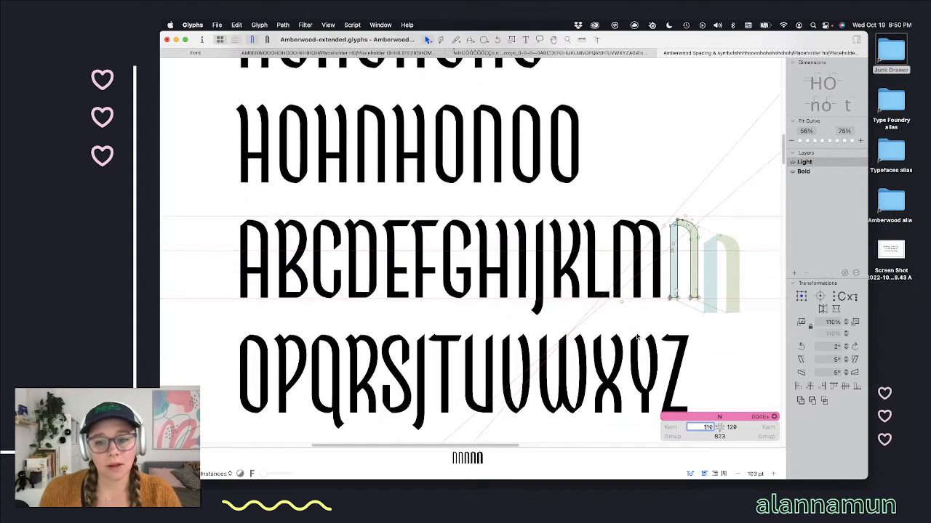
scroll(637, 337, up, 5)
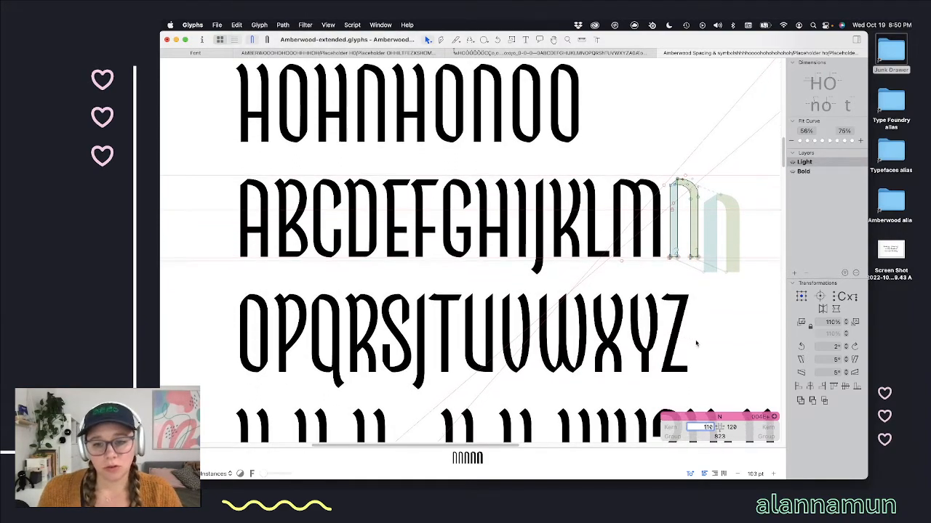
scroll(693, 310, up, 6)
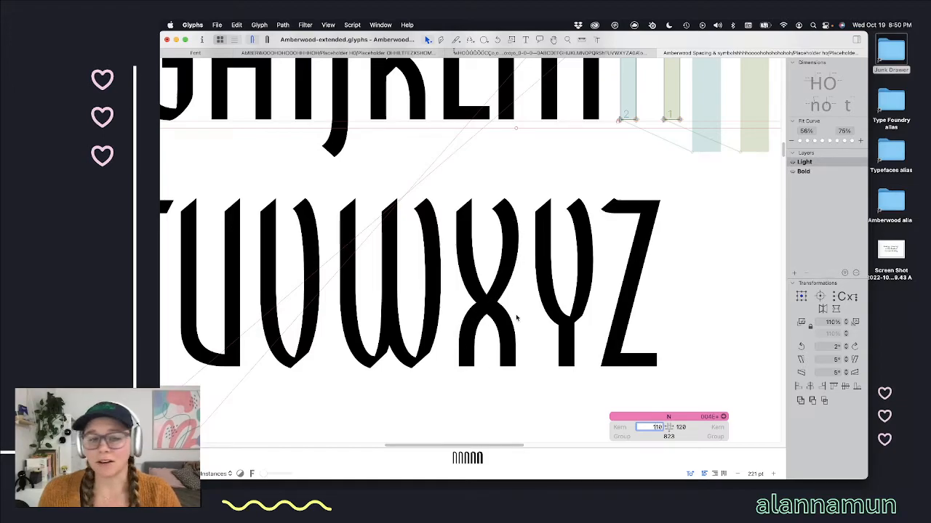
scroll(660, 284, down, 5)
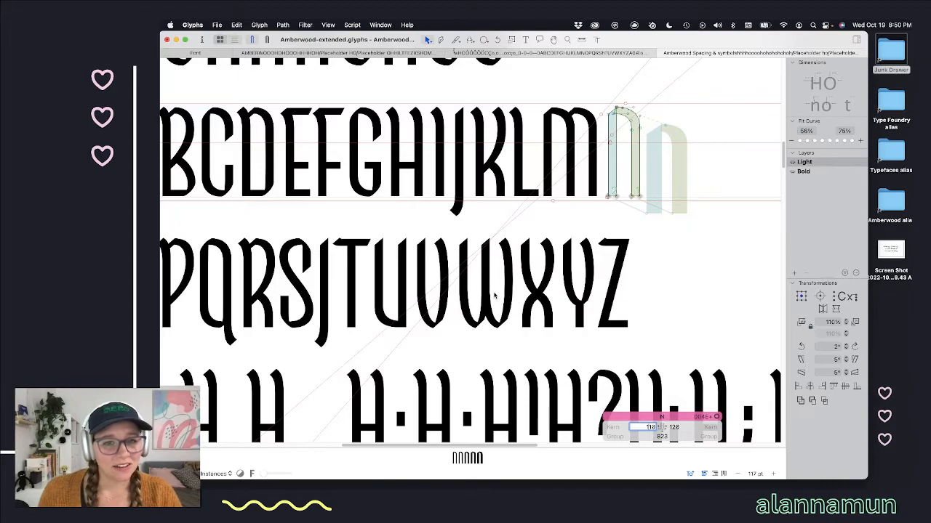
scroll(497, 298, down, 2)
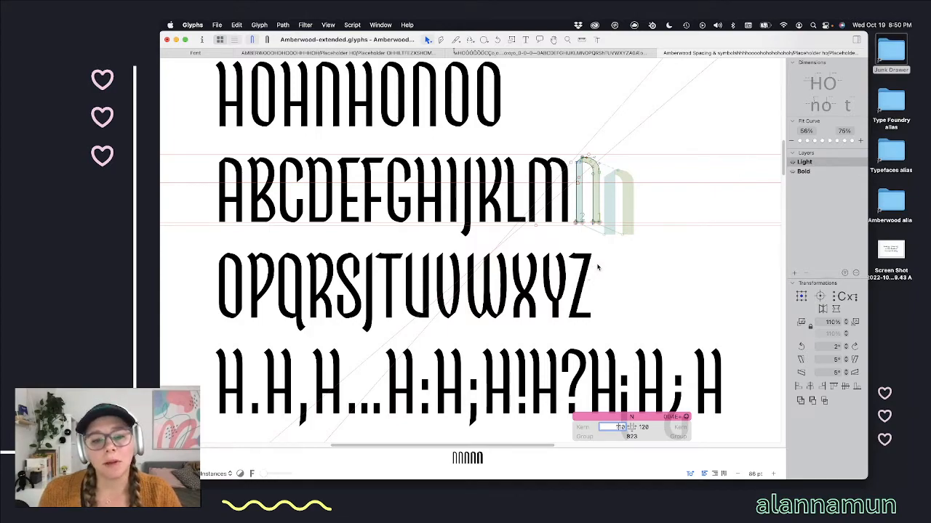
scroll(600, 266, down, 1)
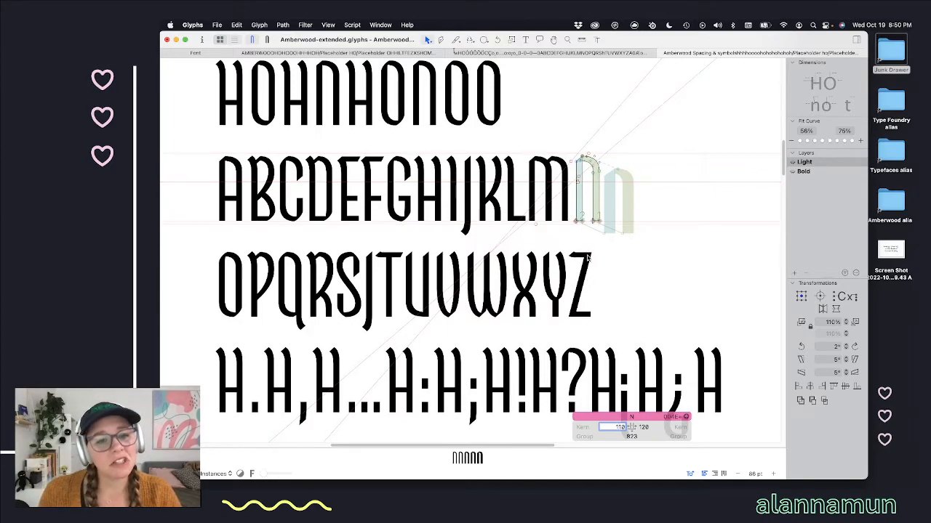
scroll(553, 271, up, 2)
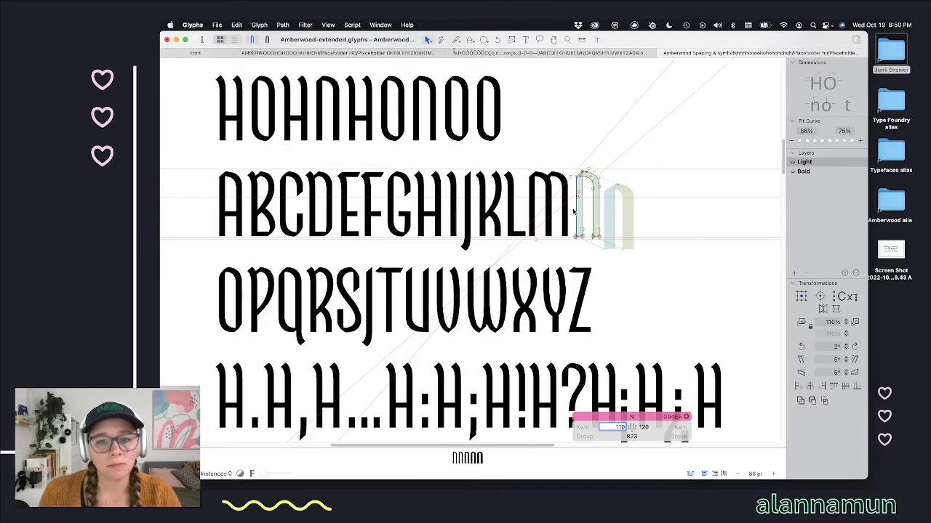
key(t)
scroll(571, 211, up, 3)
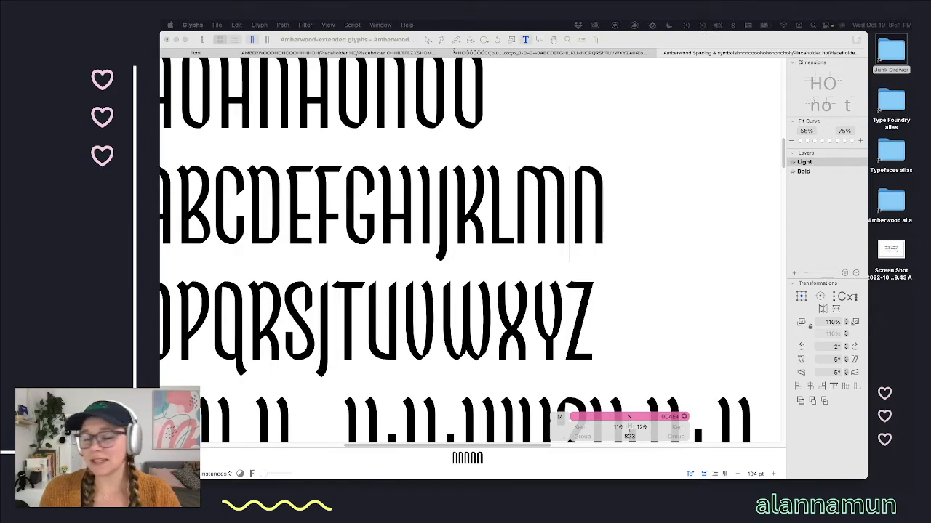
click(318, 210)
scroll(692, 227, left, 2)
scroll(692, 226, up, 1)
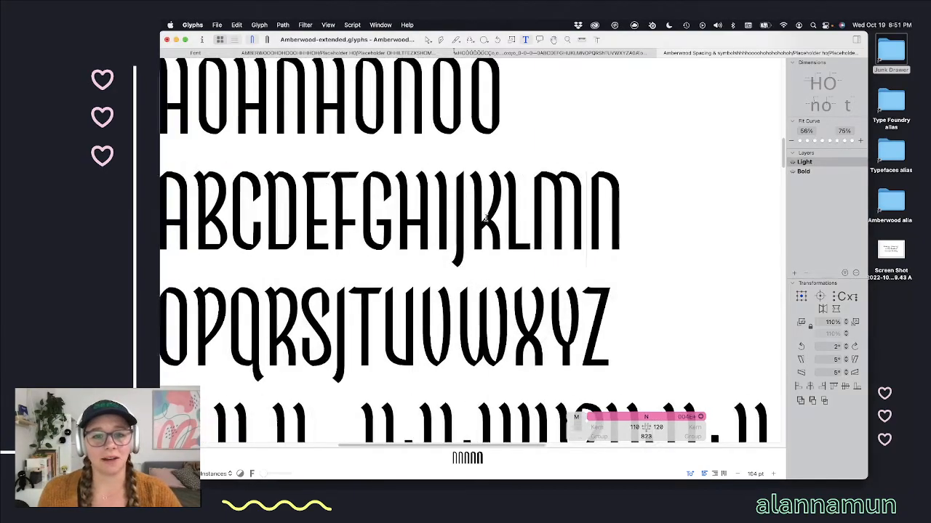
scroll(692, 227, left, 1)
scroll(692, 226, up, 1)
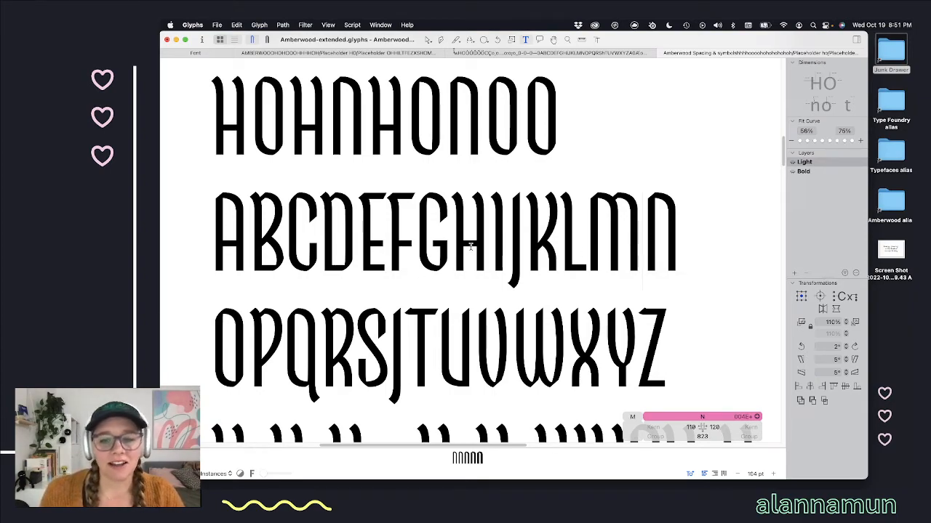
Step: Return N's left sidebearing to 120 and compare it in the control string
click(313, 139)
scroll(613, 268, up, 1)
click(613, 268)
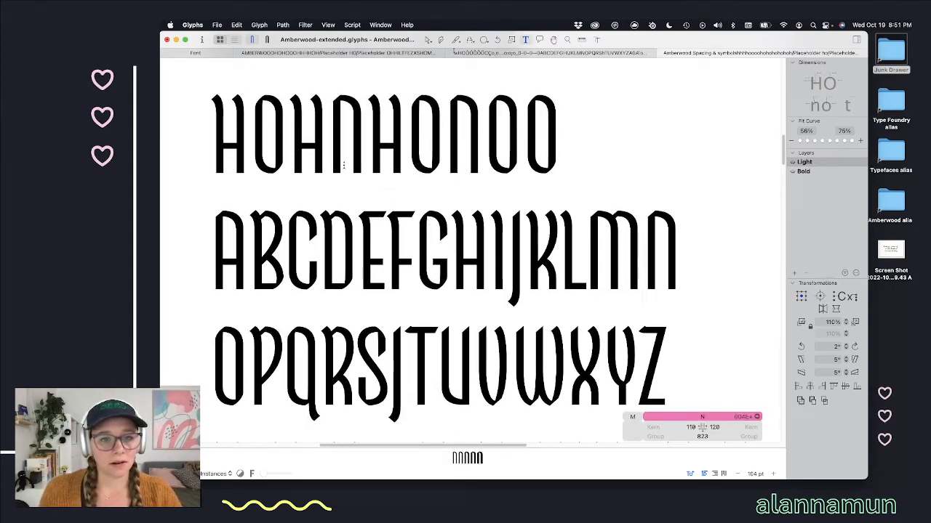
click(690, 428)
key(shift+Up)
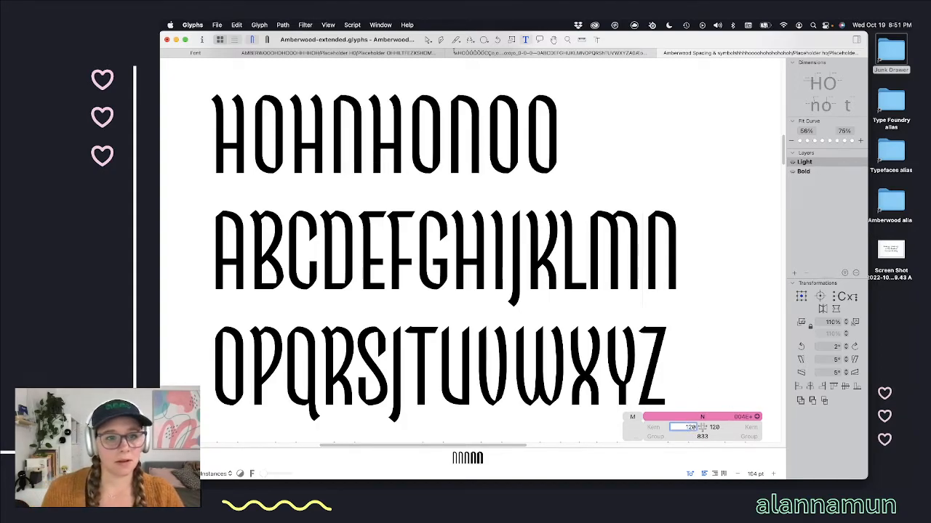
Step: Update A's N-linked sidebearings and B's H-linked left sidebearing from their metrics keys
click(232, 240)
click(282, 427)
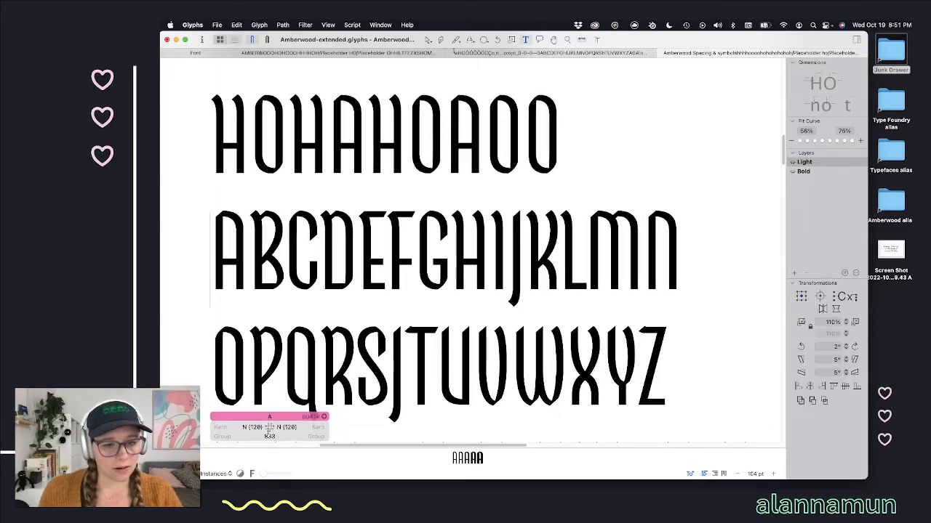
click(251, 237)
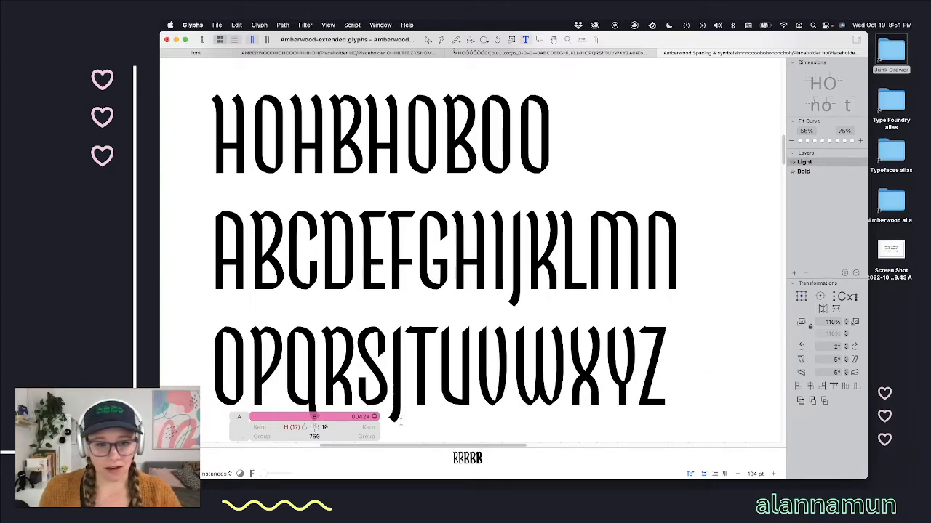
click(308, 426)
Step: Adjust B's right sidebearing against H and O in the control string, settling on 25
click(327, 427)
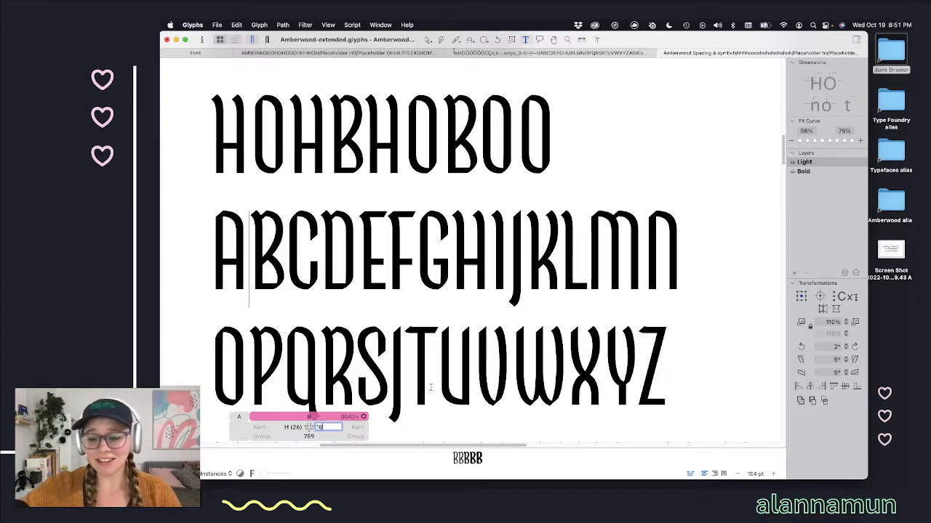
key(shift+Up)
key(shift+Up)
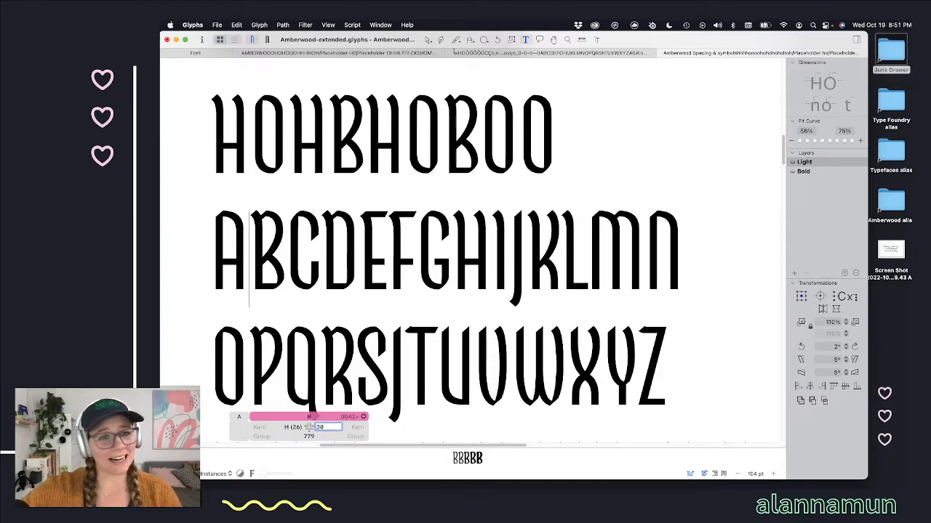
key(Down)
key(Down)
key(Down)
key(Down)
key(Down)
key(Down)
key(Down)
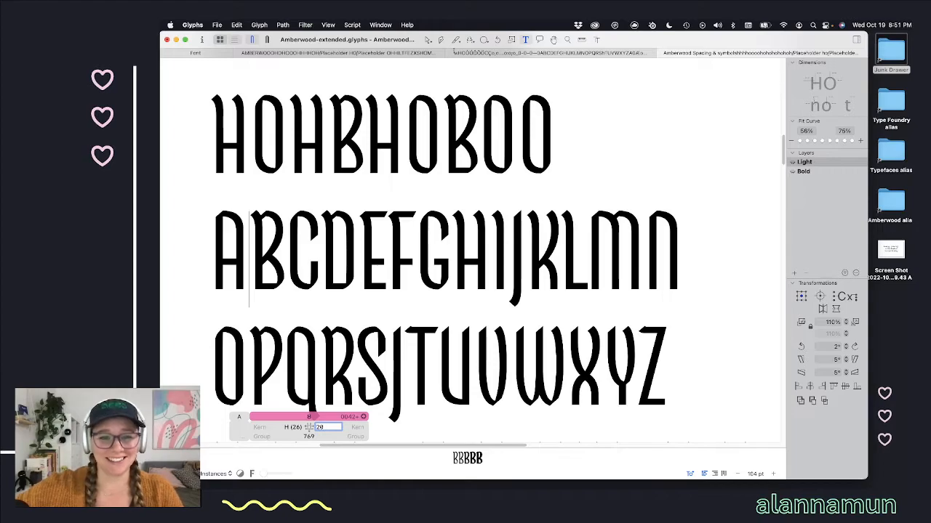
key(Up)
key(Up)
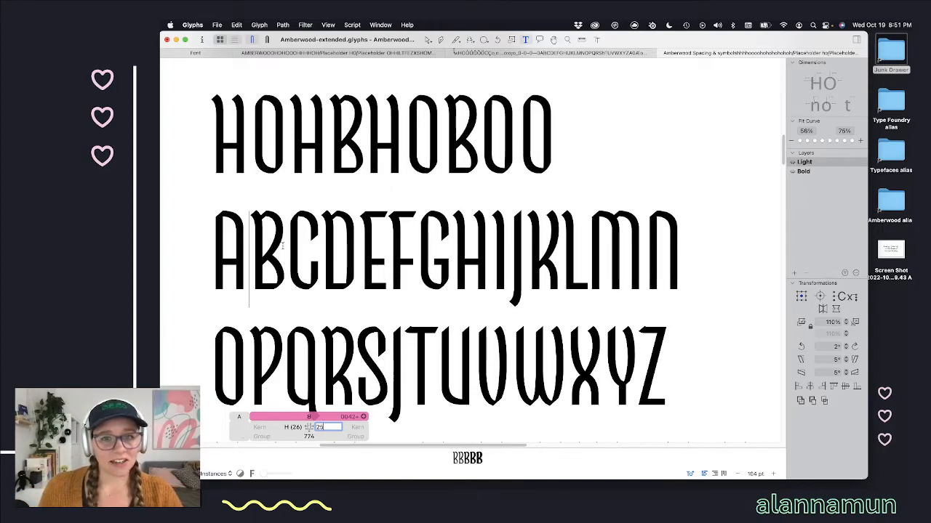
Step: Adjust C's right sidebearing against H and O in the control string, trying 34 and settling on 64
key(Right)
key(Left)
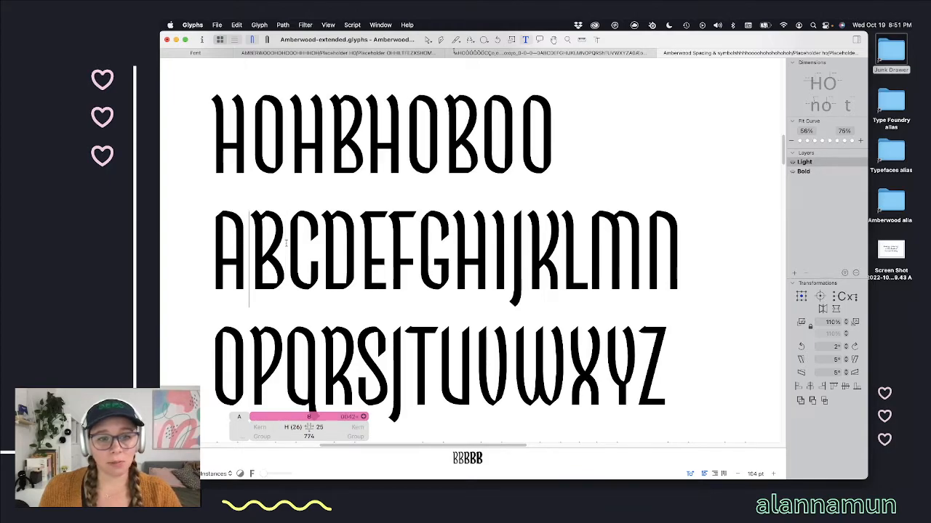
key(Right)
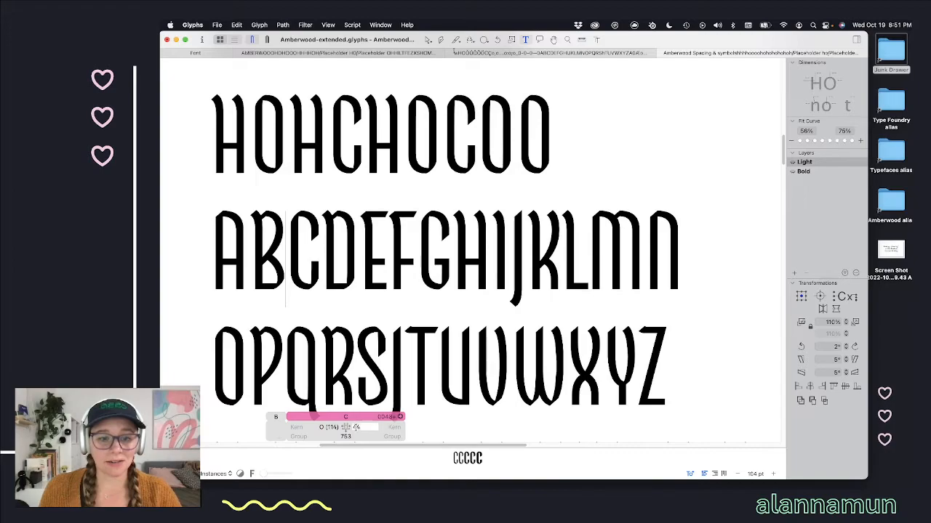
click(355, 426)
text(34)
key(Return)
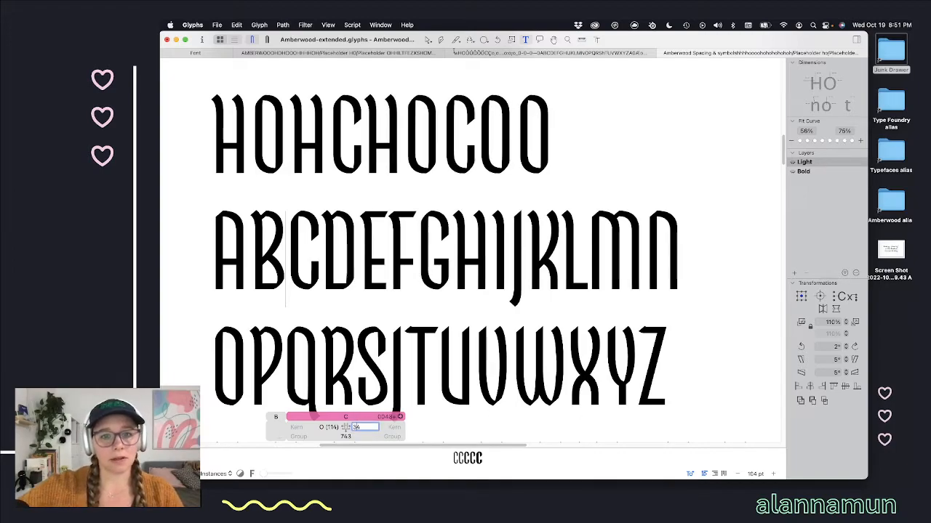
key(shift+Up)
key(shift+Up)
key(shift+Up)
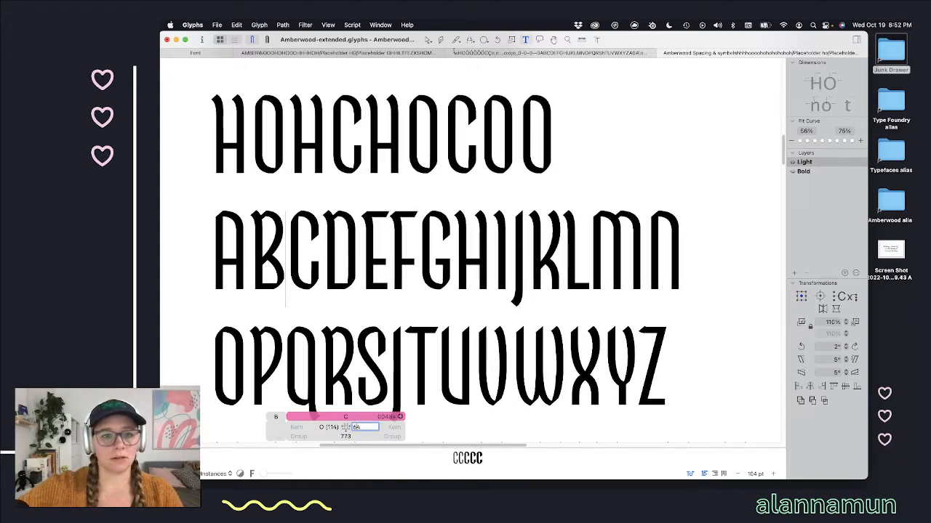
key(shift+Up)
key(shift+Down)
key(shift+Up)
key(shift+Down)
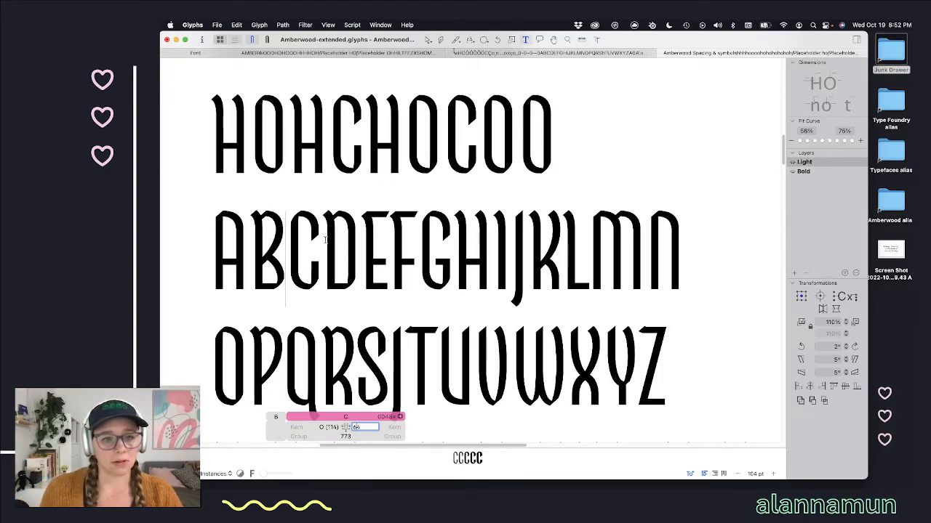
Step: Update D's H-linked left sidebearing and O-linked right sidebearing from their metrics keys
click(324, 237)
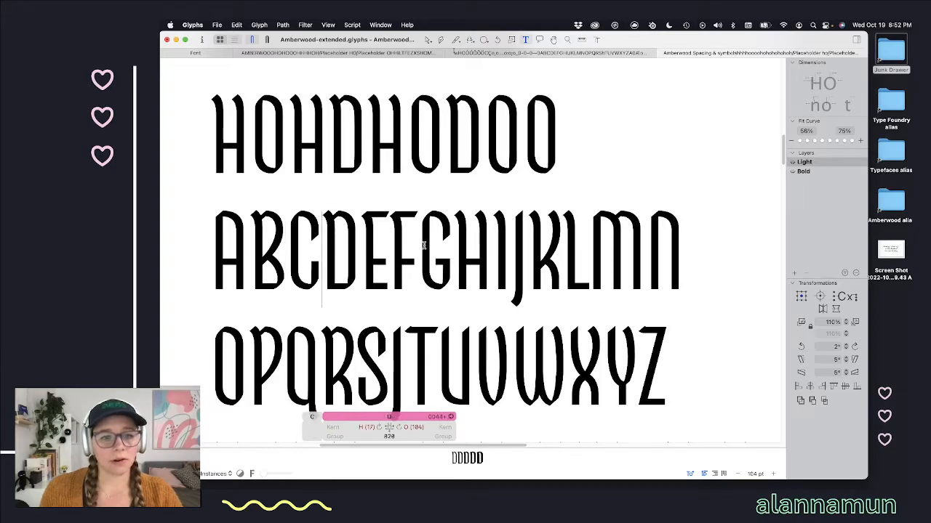
click(391, 426)
click(397, 427)
Step: Update E's H-linked left sidebearing from its metrics key and set its right sidebearing to -4
click(371, 270)
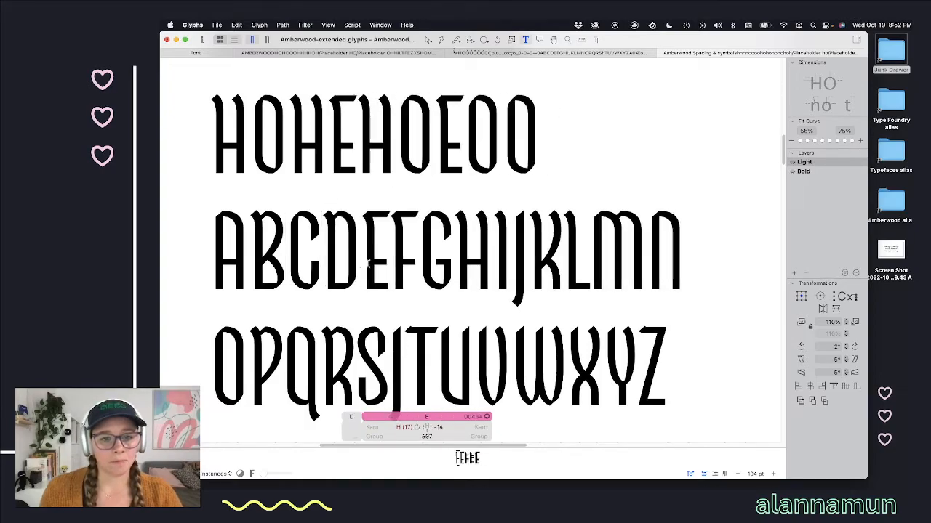
click(417, 428)
click(434, 428)
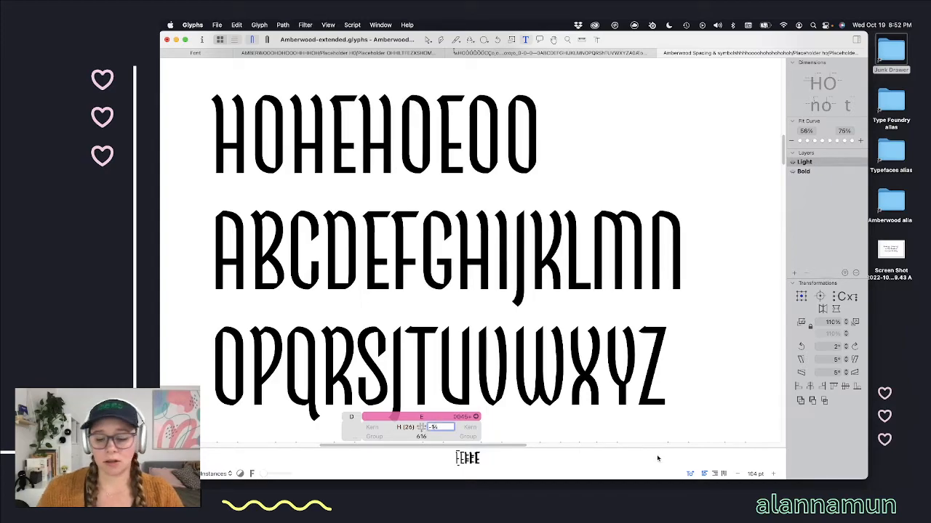
text(6)
key(BackSpace)
text(-4)
key(BackSpace)
key(BackSpace)
text(6)
key(BackSpace)
text(-4)
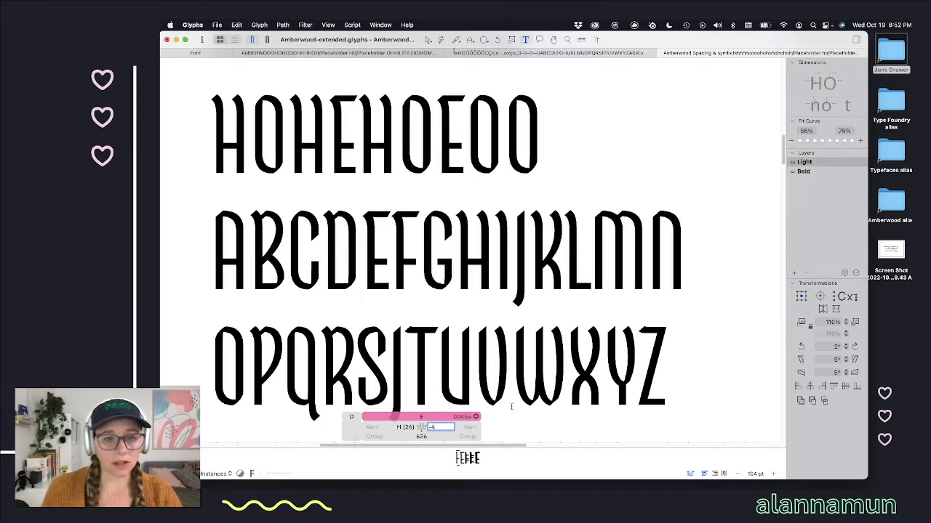
Step: Update F's H-linked left sidebearing from its metrics key
click(397, 266)
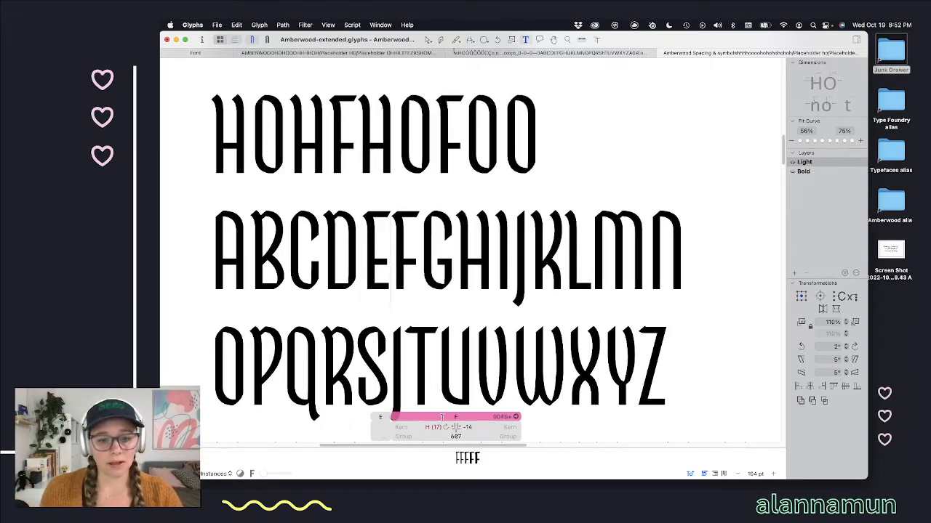
click(445, 427)
double_click(462, 427)
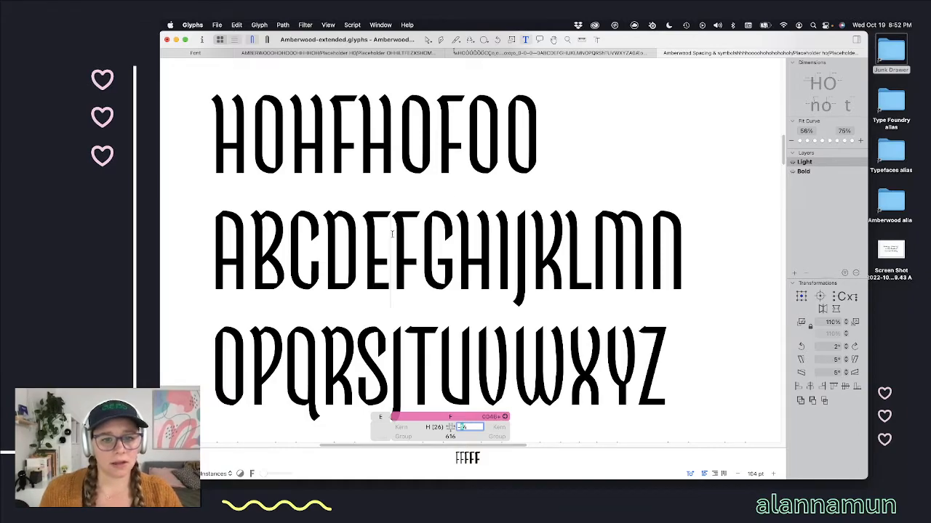
Step: Update G's O-linked left sidebearing, then compare right sidebearings of 46 and 56 in the control string, keeping 56
click(417, 249)
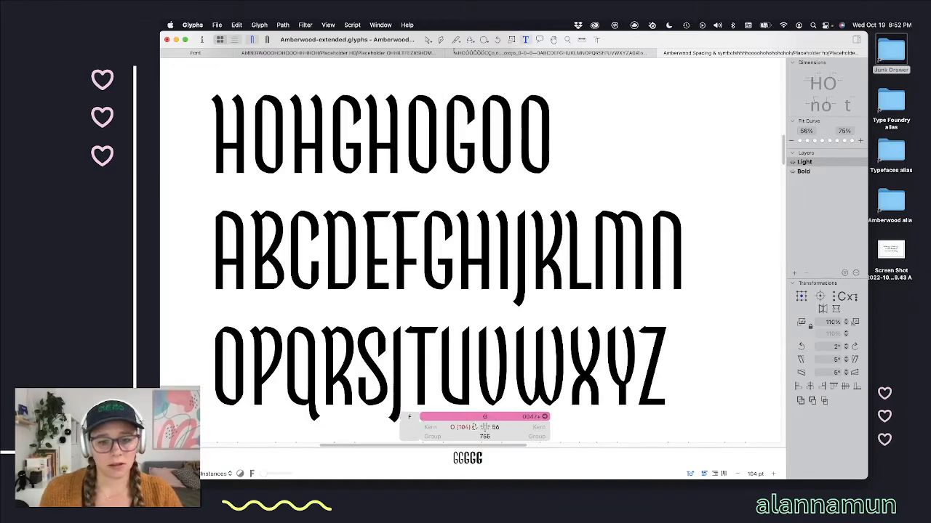
click(474, 428)
click(490, 428)
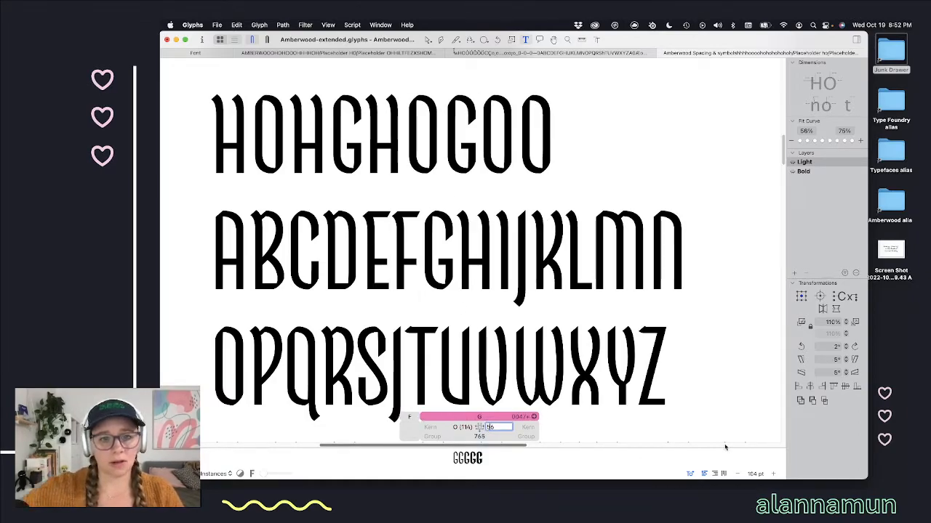
text(46)
key(Return)
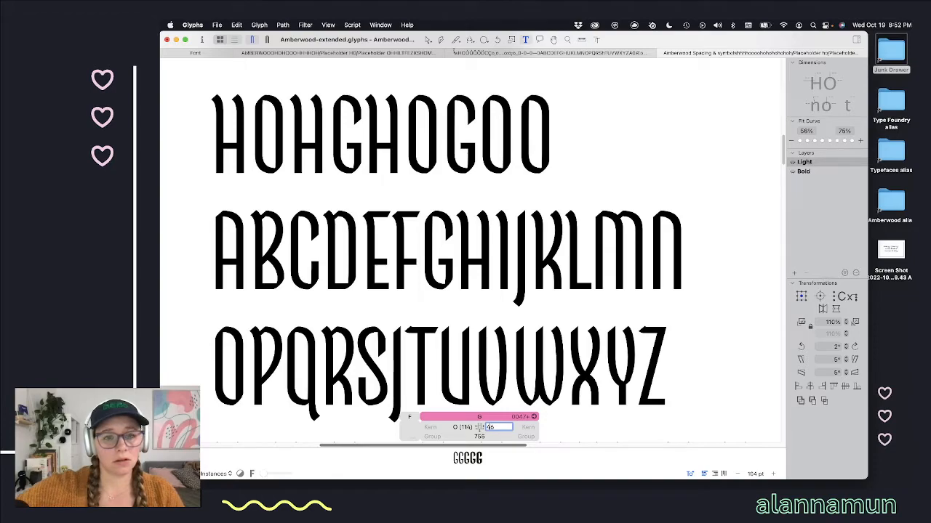
key(shift+Up)
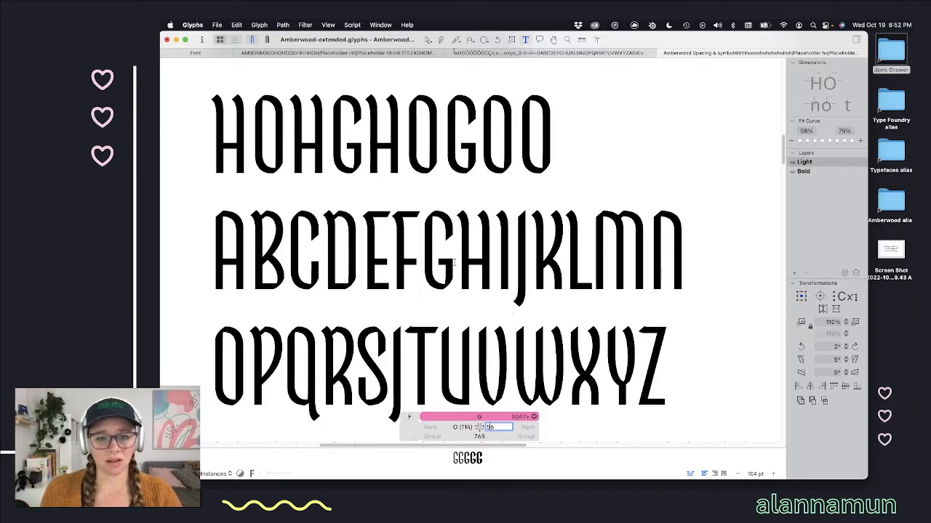
Step: Measure the gaps in the H and O control strings and set H's left sidebearing to 16
click(459, 259)
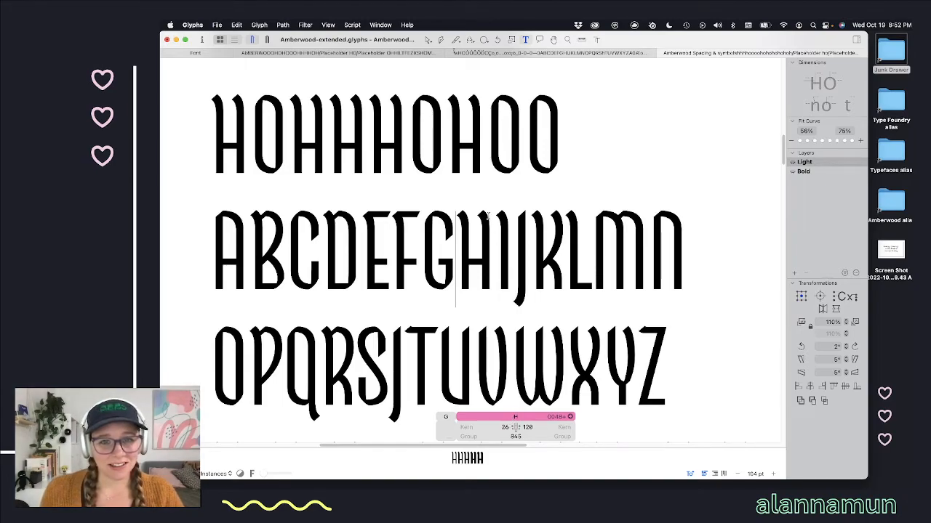
scroll(390, 162, up, 6)
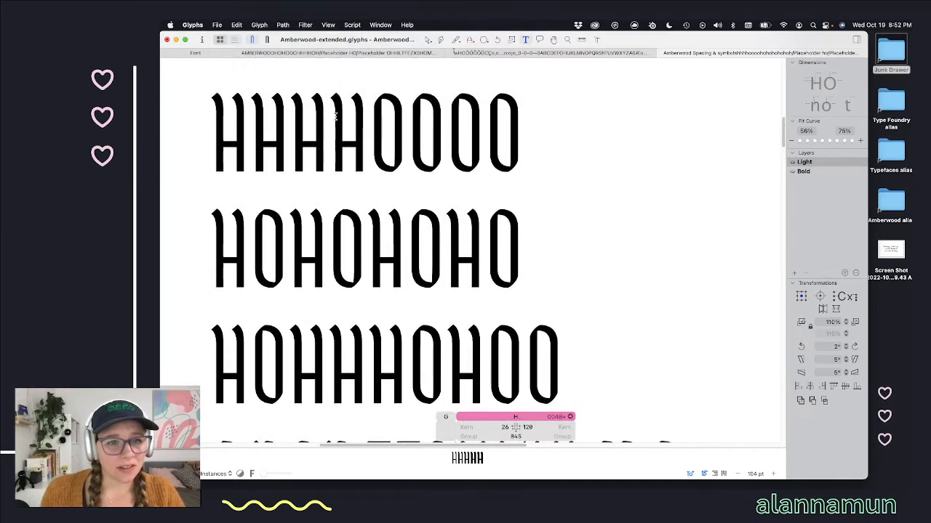
click(582, 41)
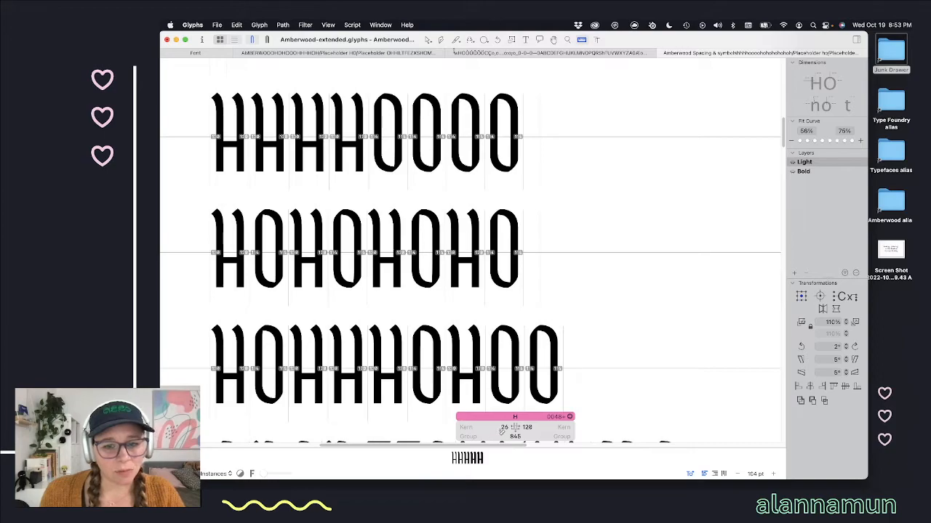
click(504, 427)
text(16)
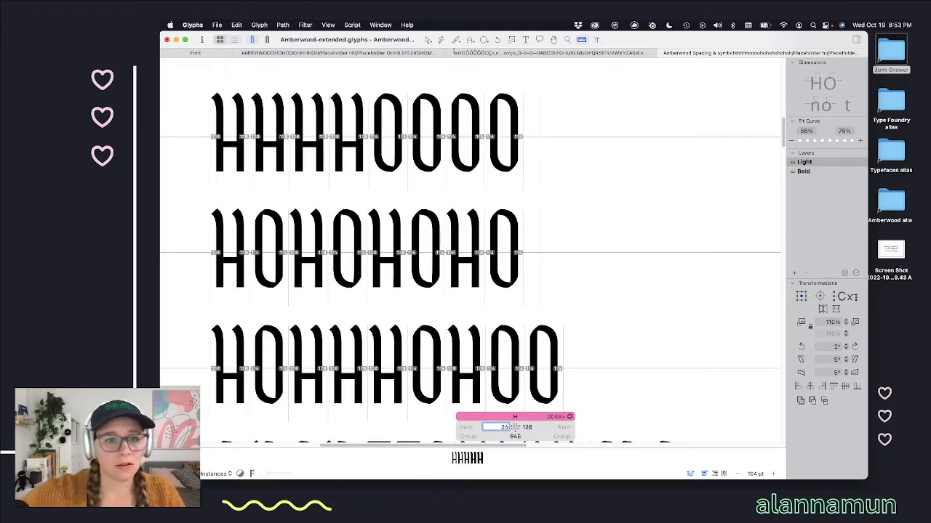
key(Return)
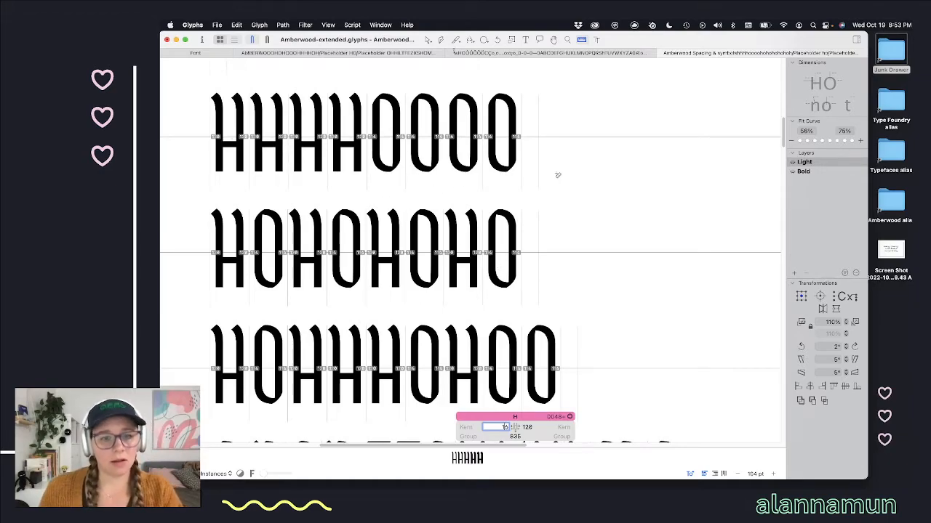
key(Escape)
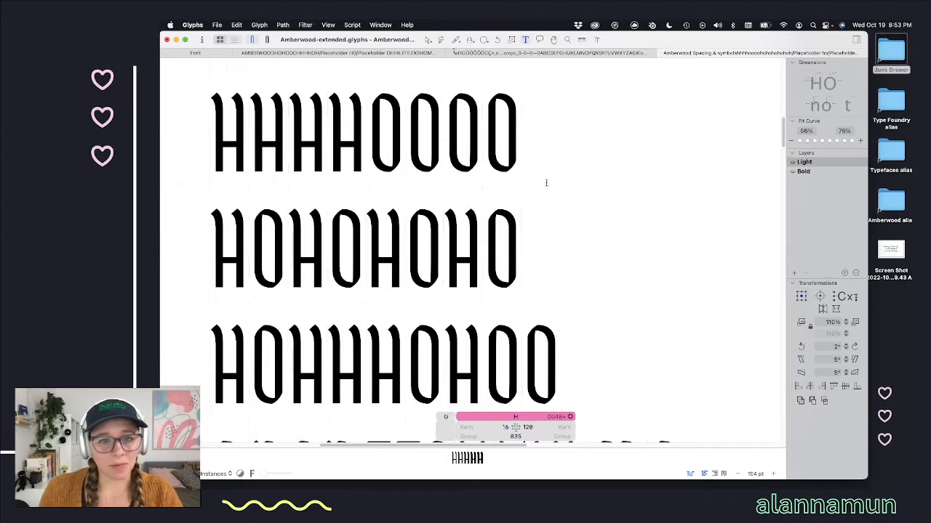
Step: Update the H-linked left sidebearings of B, D, E and F from their metrics keys
scroll(269, 151, down, 5)
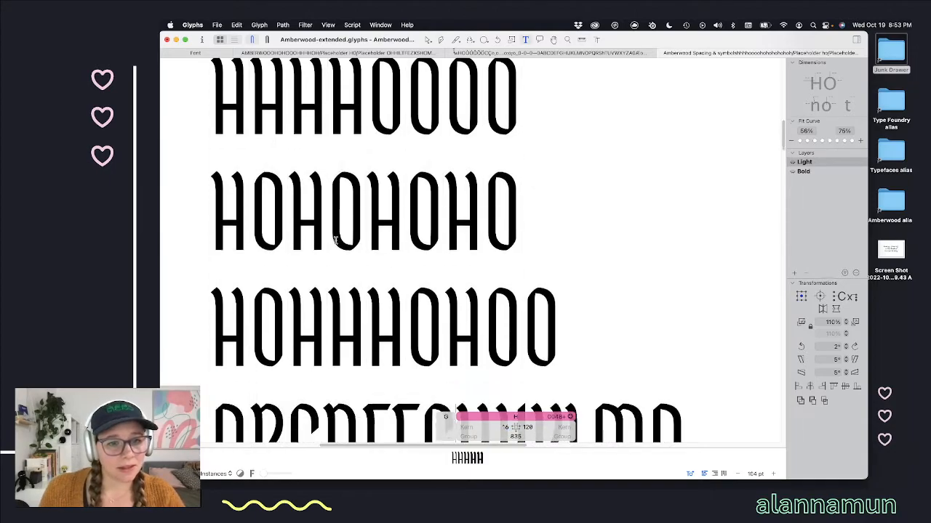
click(250, 305)
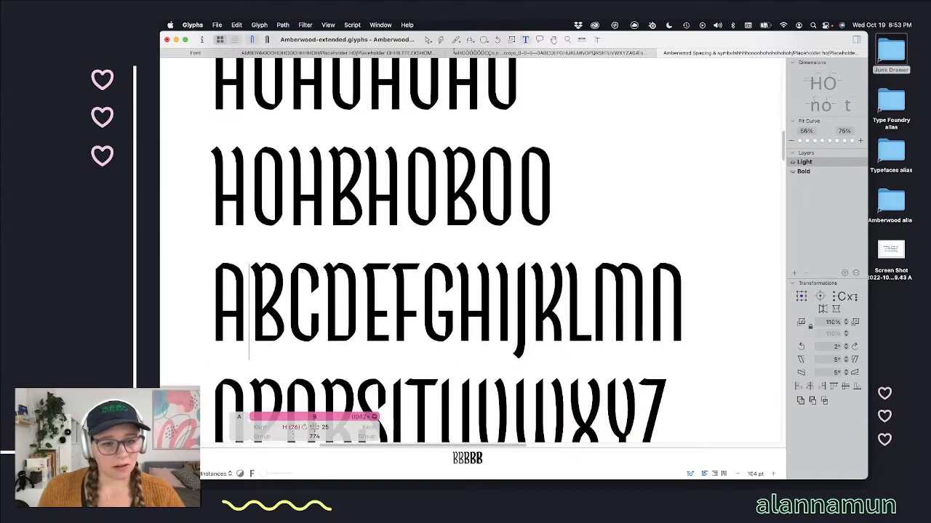
key(Right)
key(Right)
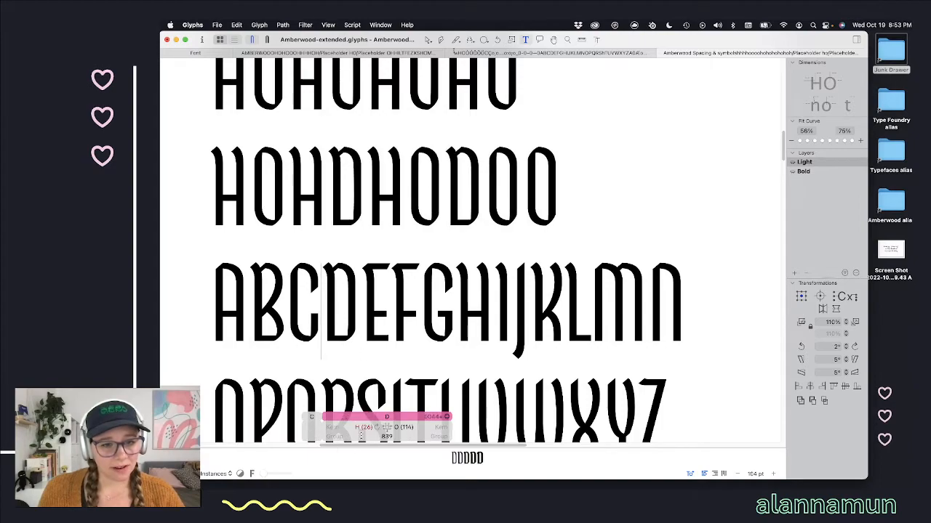
key(Right)
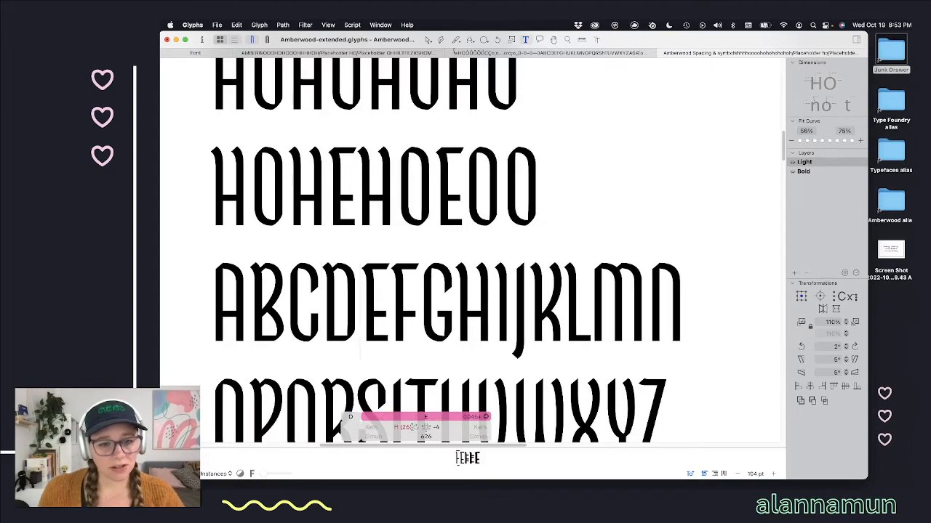
key(Right)
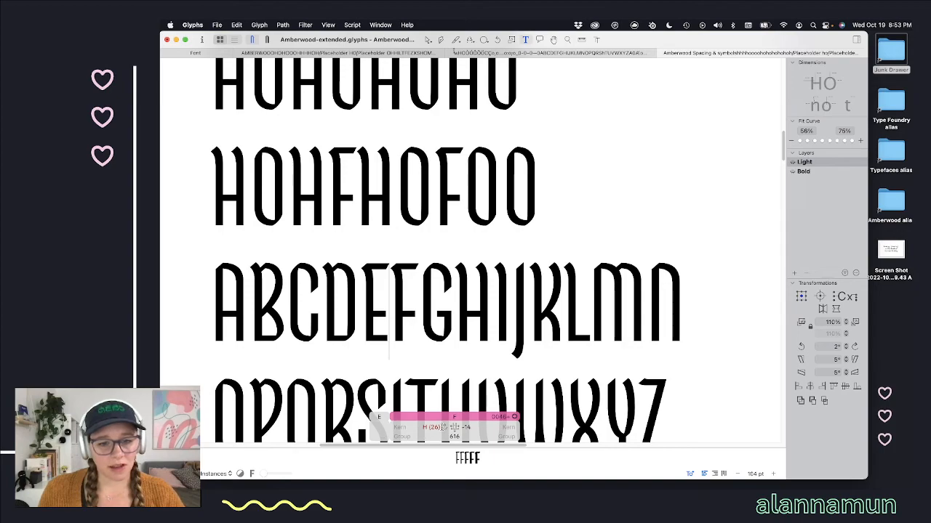
key(Right)
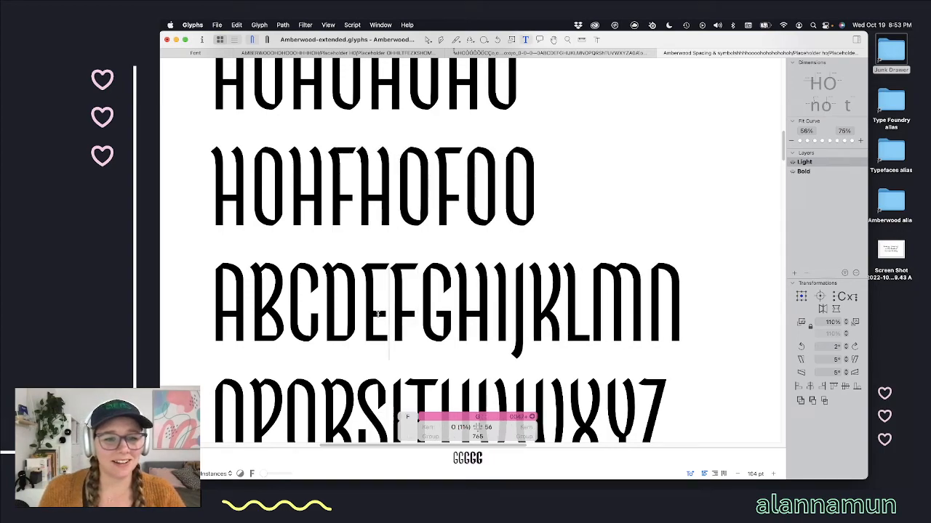
key(Right)
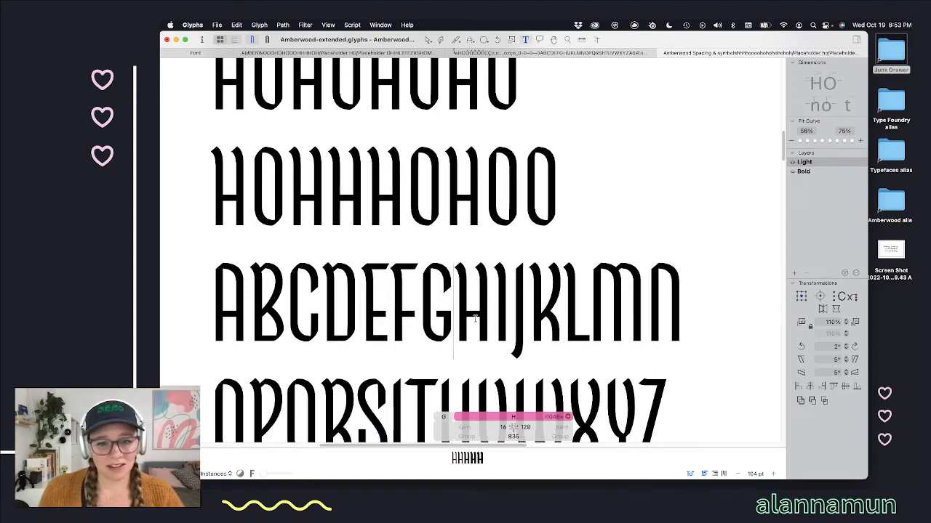
Step: Update J's H-linked right sidebearing from its metrics key and adjust its left sidebearing to 6 against H and O
key(Right)
key(Right)
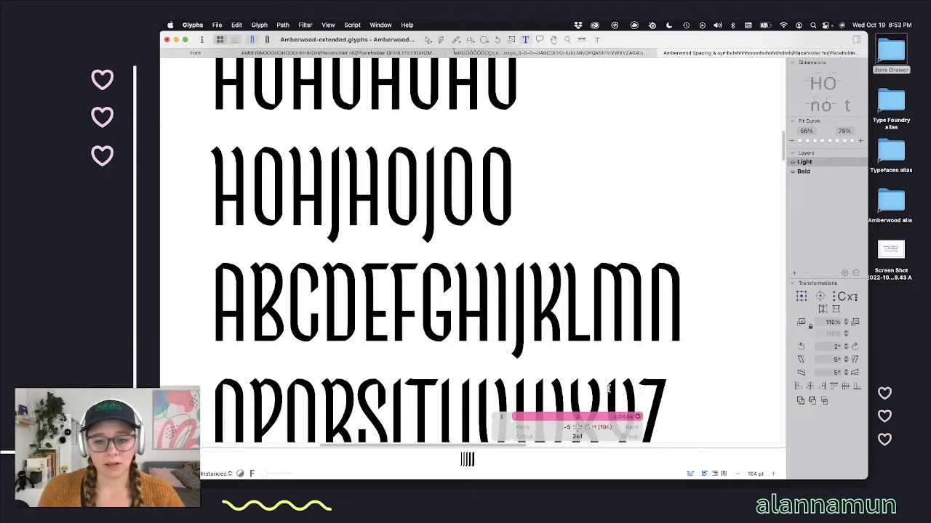
click(587, 427)
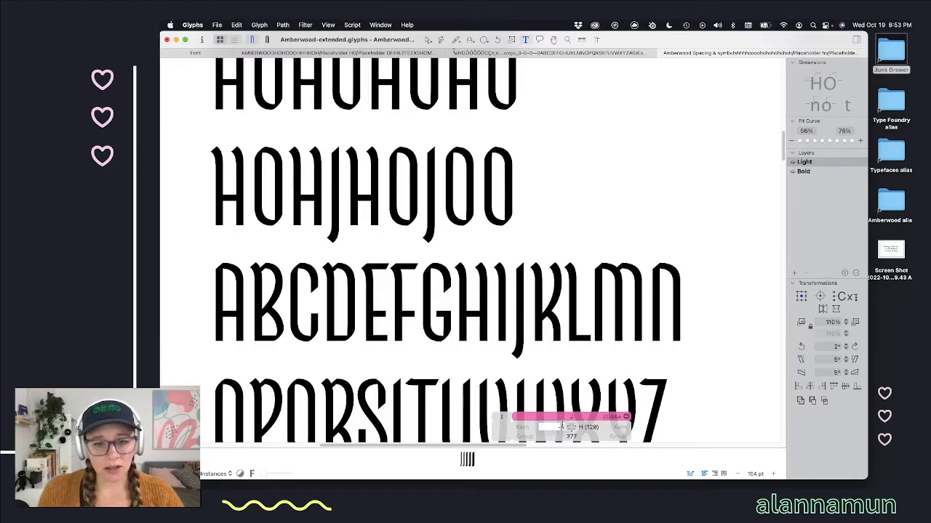
scroll(424, 196, up, 2)
scroll(425, 197, up, 4)
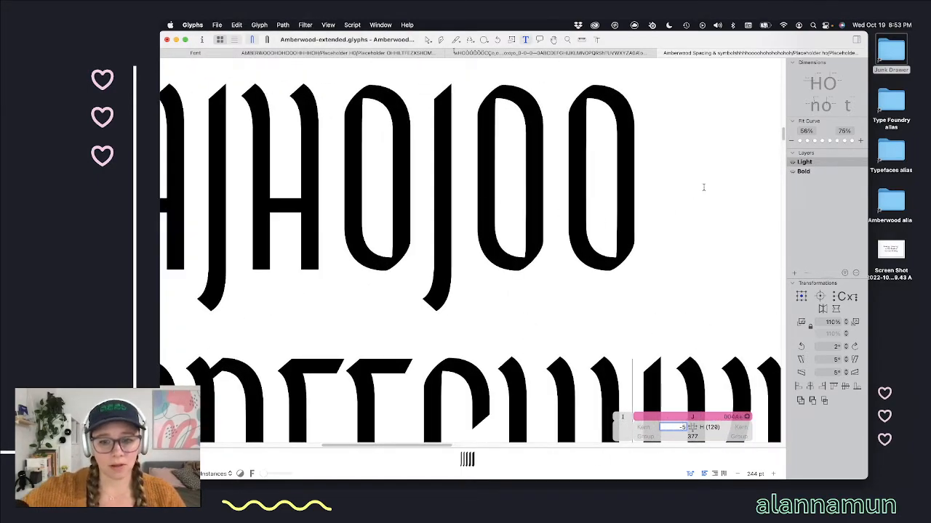
key(shift+Up)
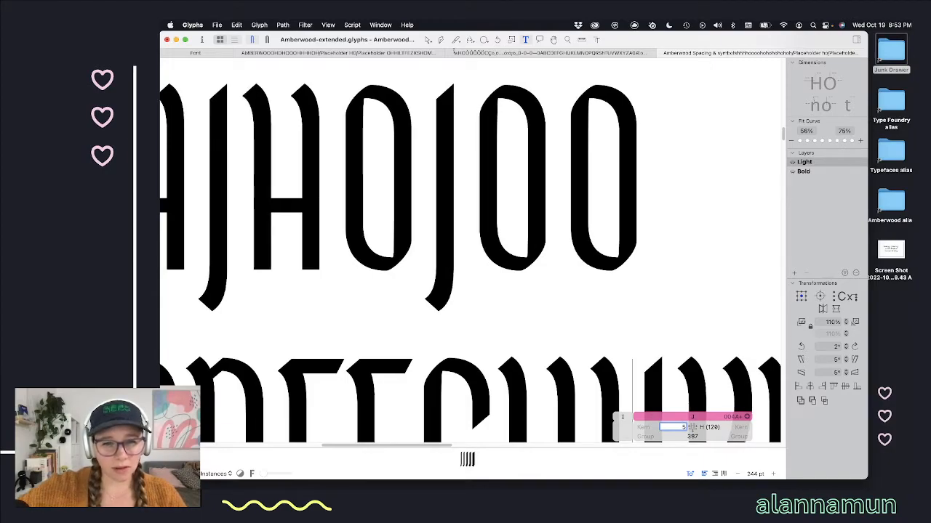
key(Up)
key(Up)
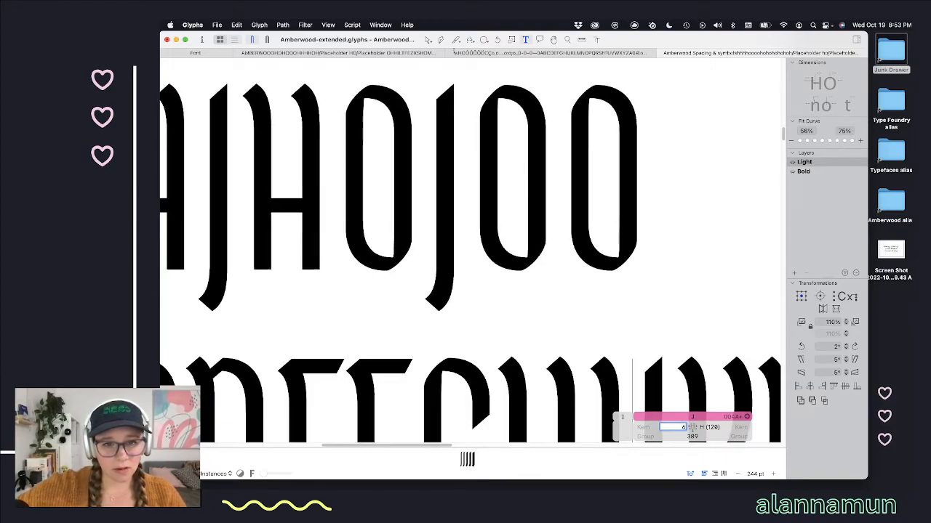
key(Down)
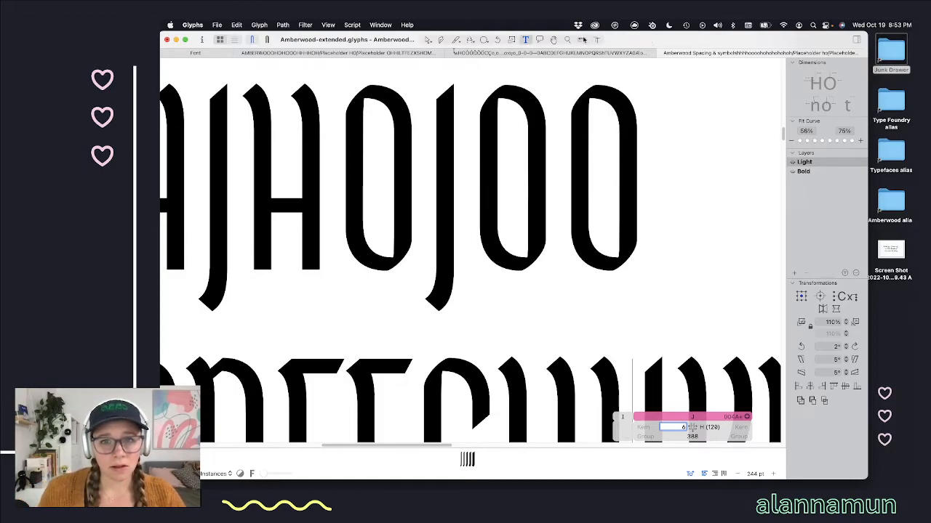
click(581, 39)
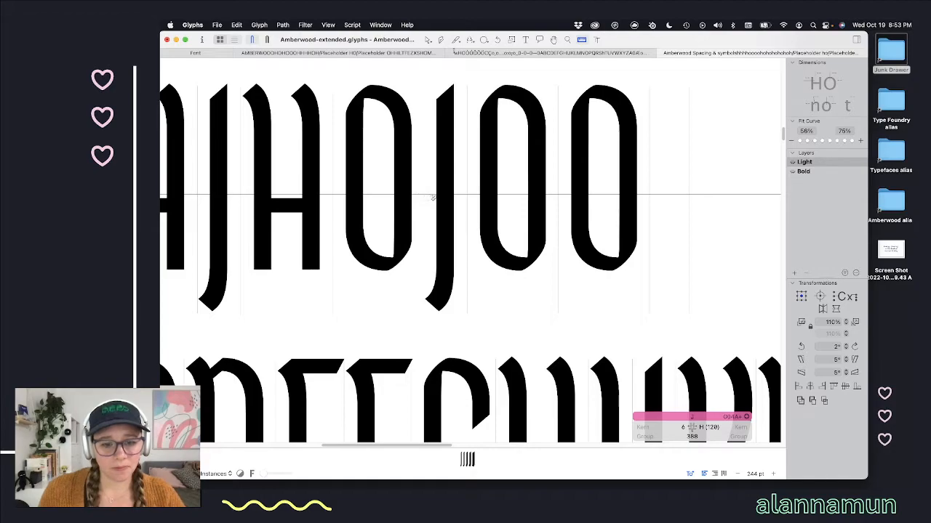
Step: Examine J's spacing beside H and O in the HOHJHOJOO control string against the surrounding HO strings and the alphabet line
scroll(432, 196, down, 3)
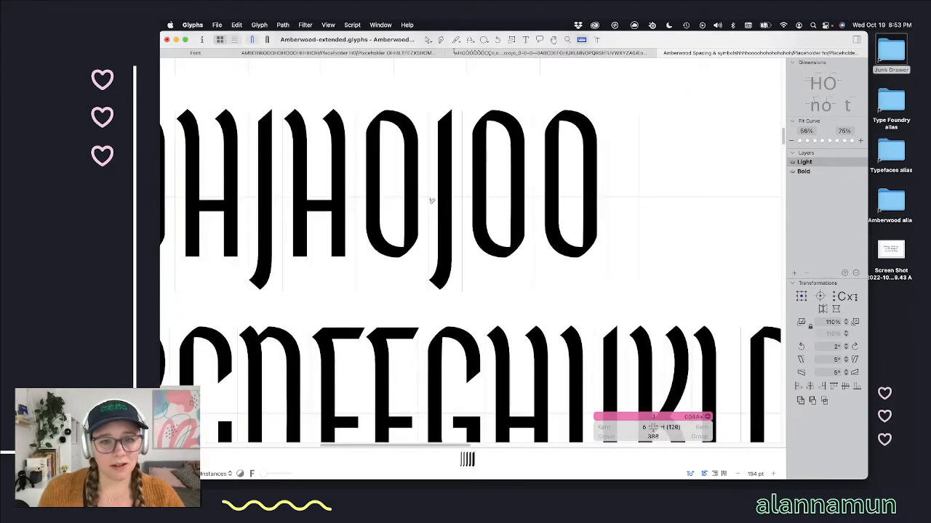
scroll(430, 208, down, 3)
scroll(443, 181, up, 4)
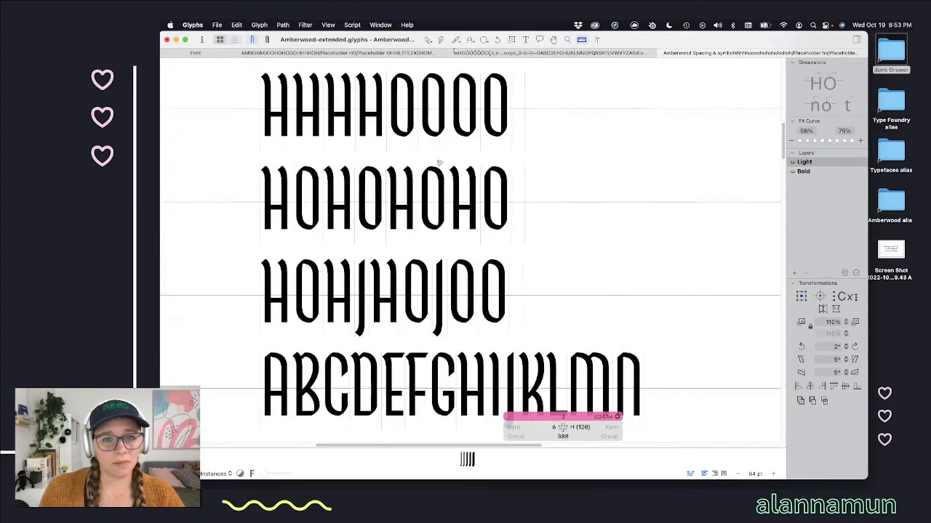
scroll(465, 203, down, 3)
scroll(465, 203, down, 1)
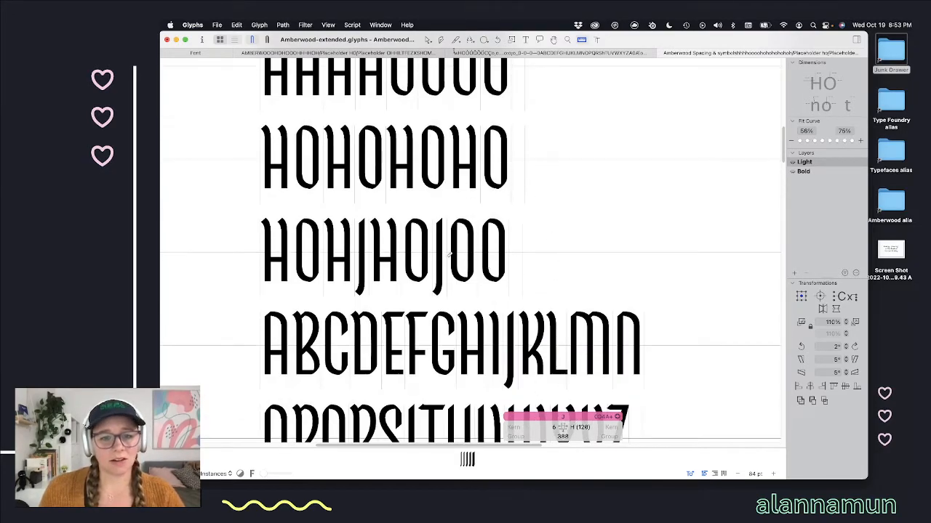
key(Escape)
key(l)
key(v)
key(l)
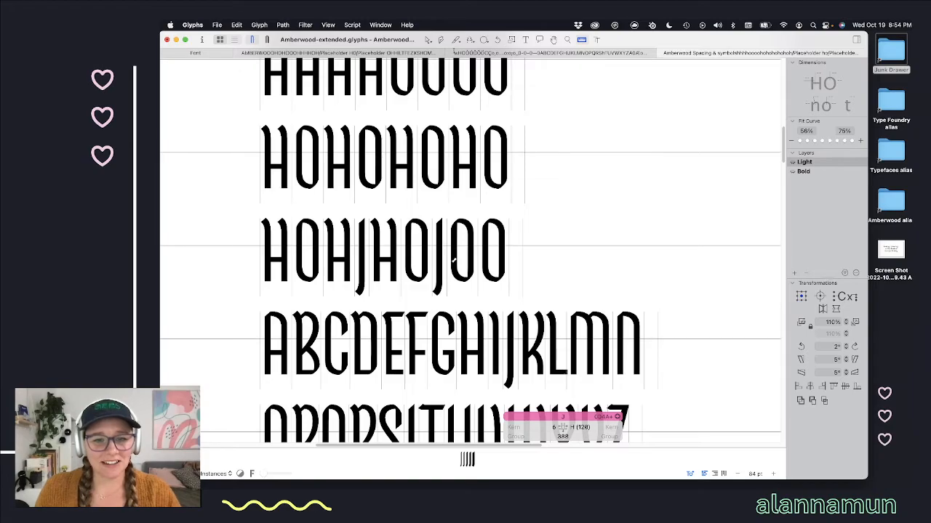
Step: Look through the view options for the measurement display and overlay measurement guides on the control strings
click(354, 24)
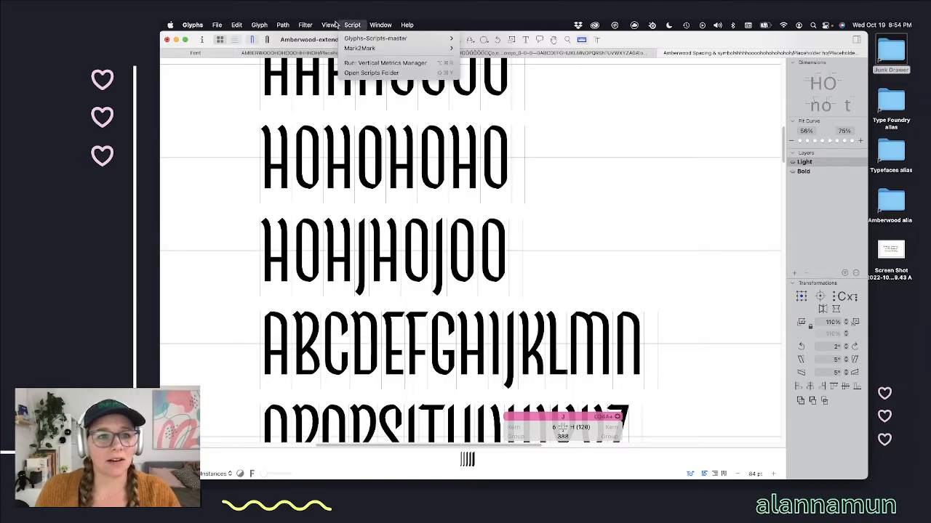
click(394, 27)
click(391, 26)
mouse_move(328, 28)
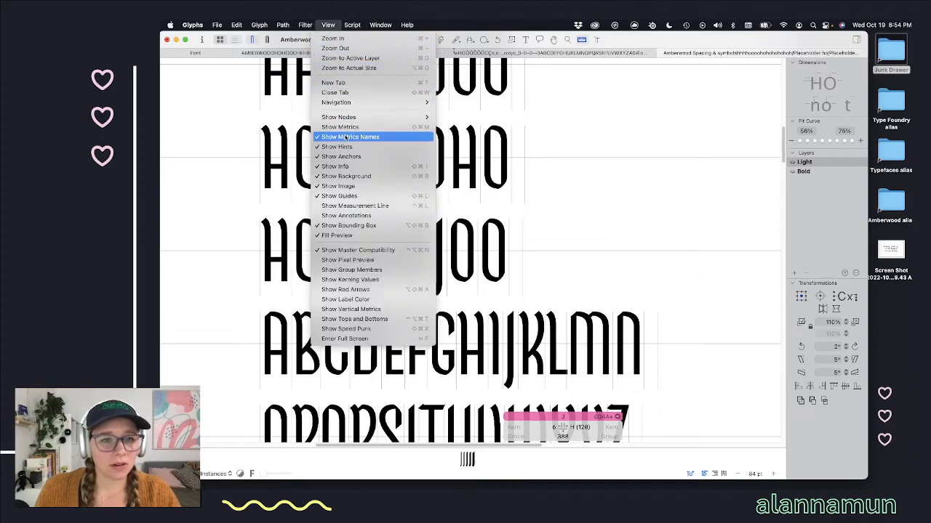
click(328, 25)
key(v)
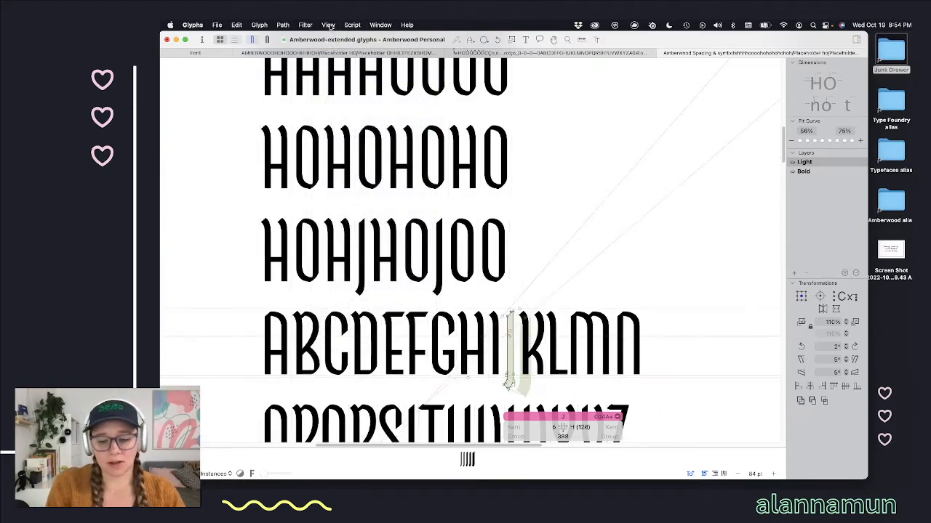
key(ctrl+alt+super)
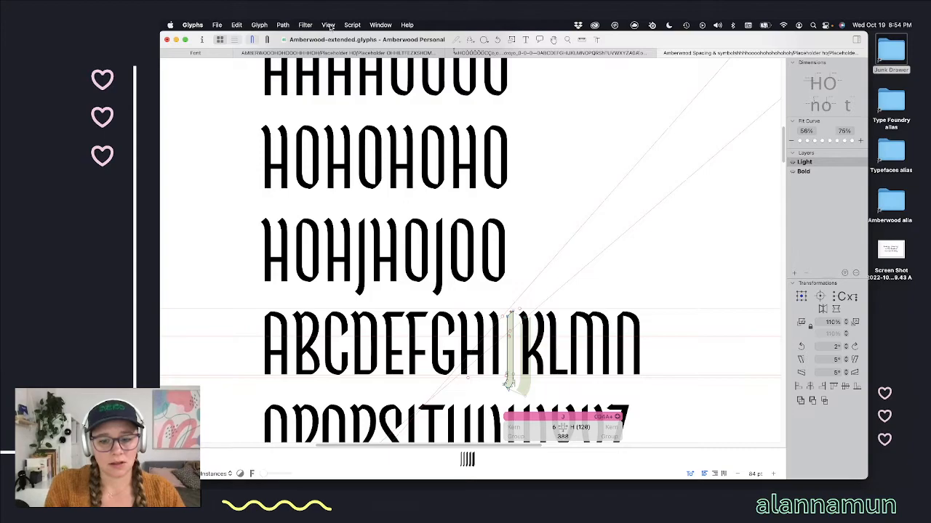
key(l)
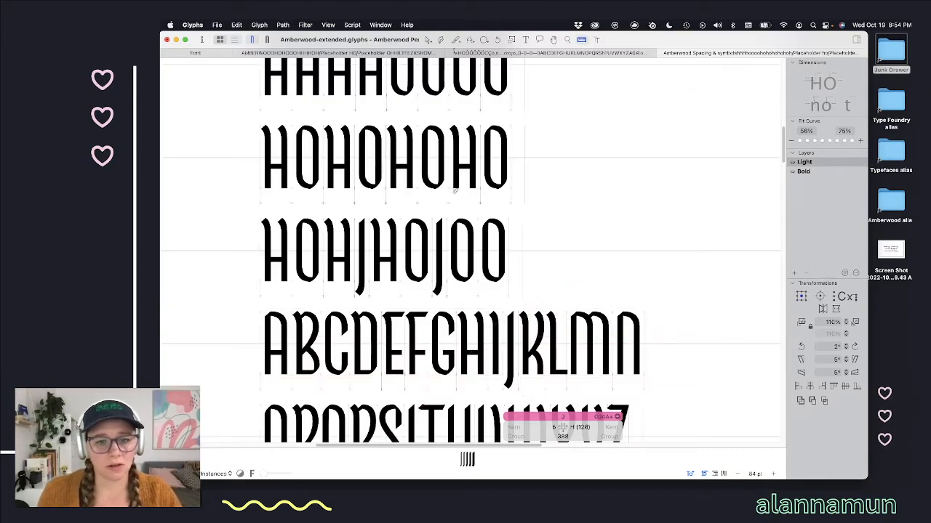
Step: Compare J's gaps to the neighbouring H and O letters with measurement guides and sidebearing values shown, close up and at reading size
scroll(443, 258, up, 5)
scroll(443, 259, up, 5)
key(v)
click(582, 41)
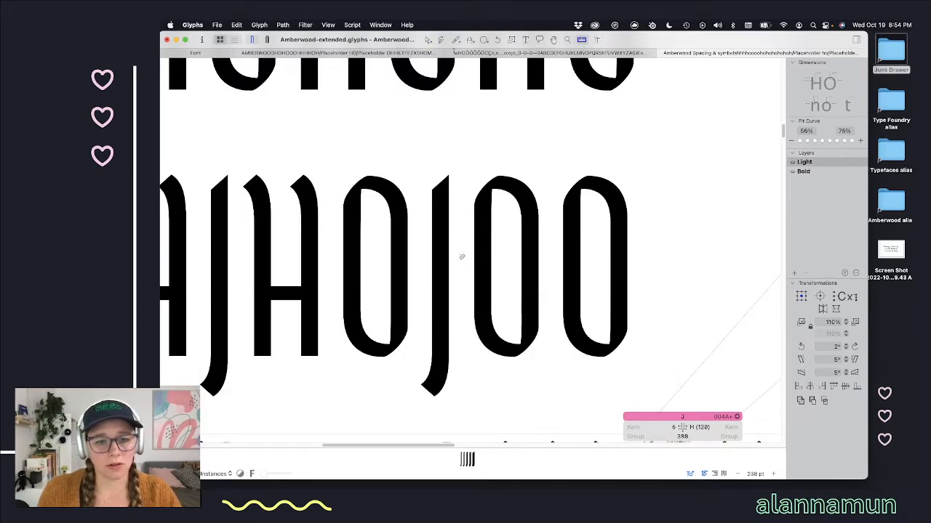
scroll(465, 263, down, 3)
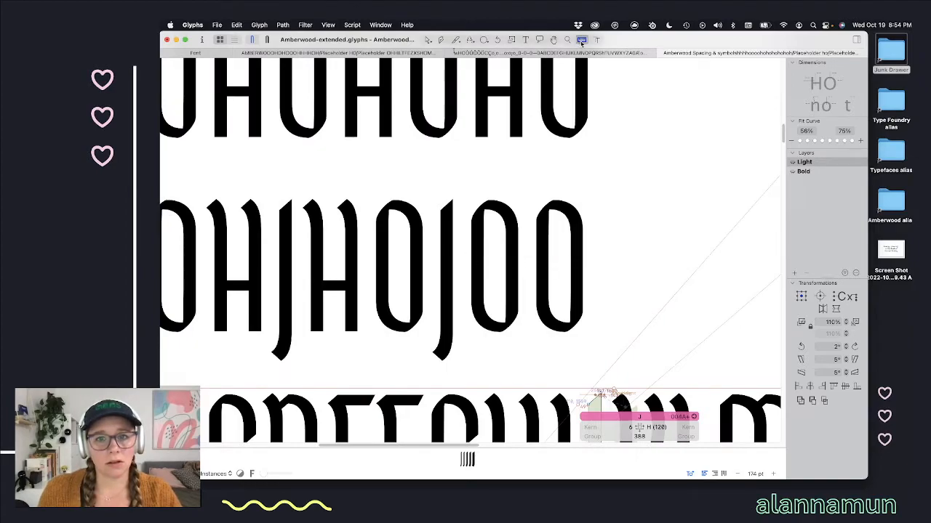
key(t)
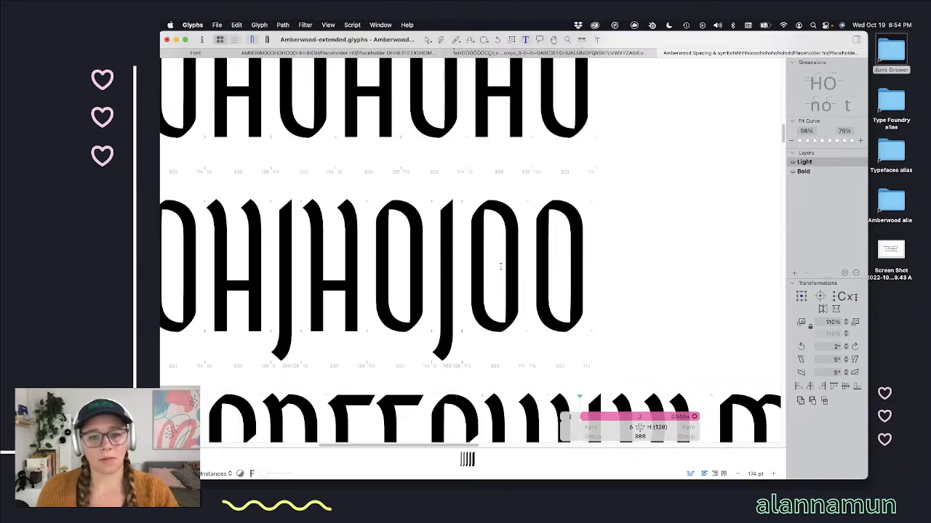
key(l)
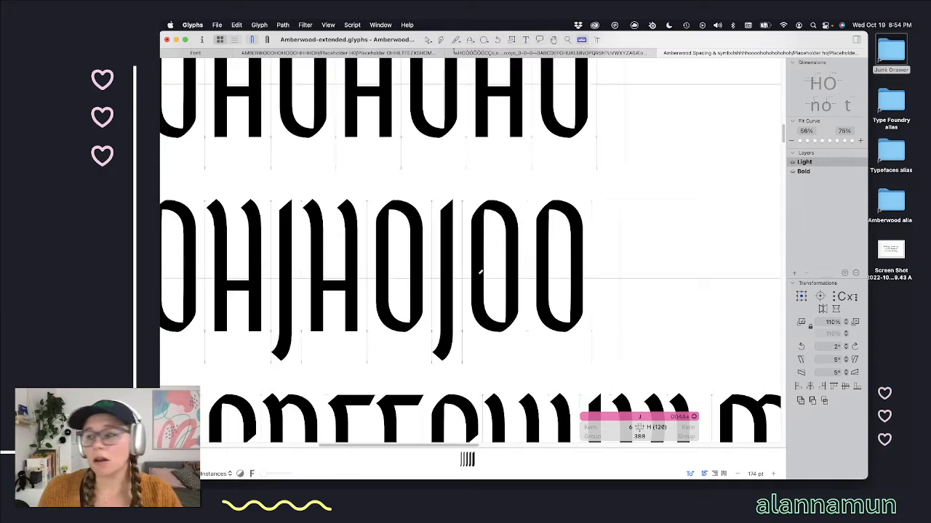
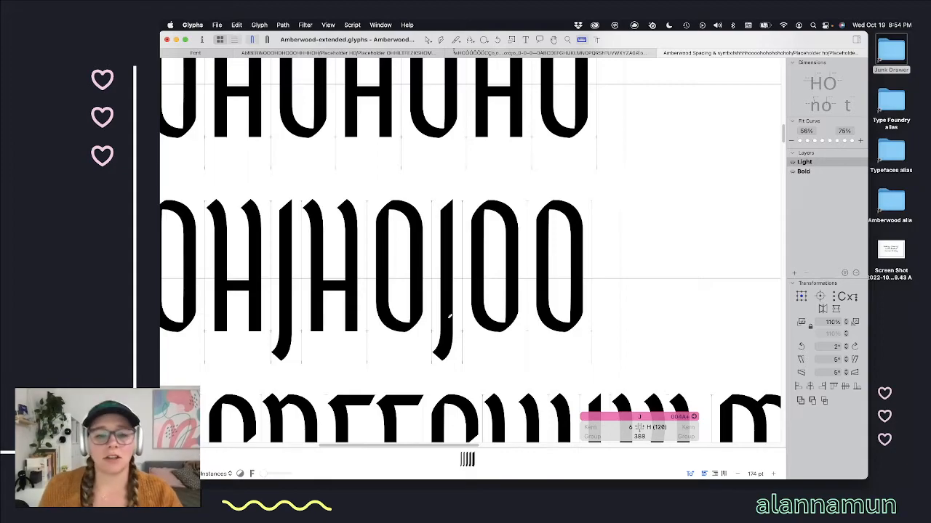
scroll(438, 291, down, 5)
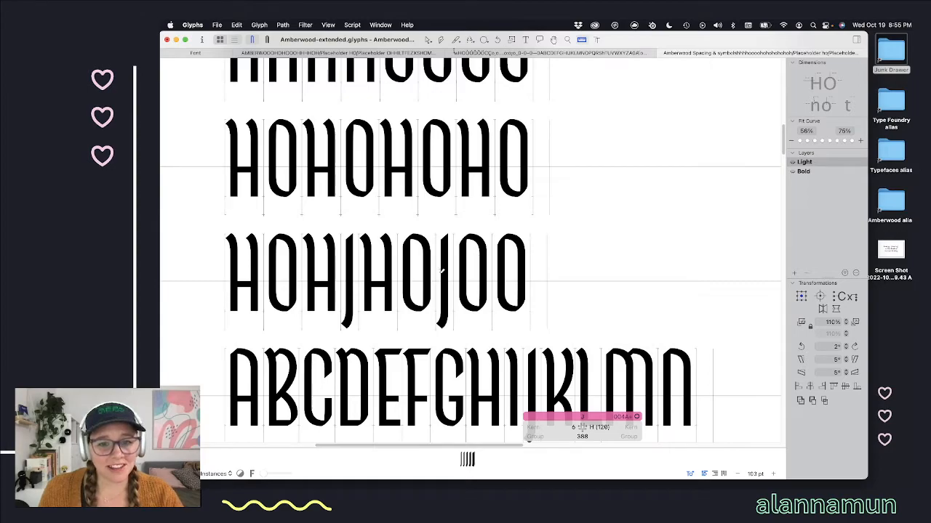
scroll(442, 271, up, 8)
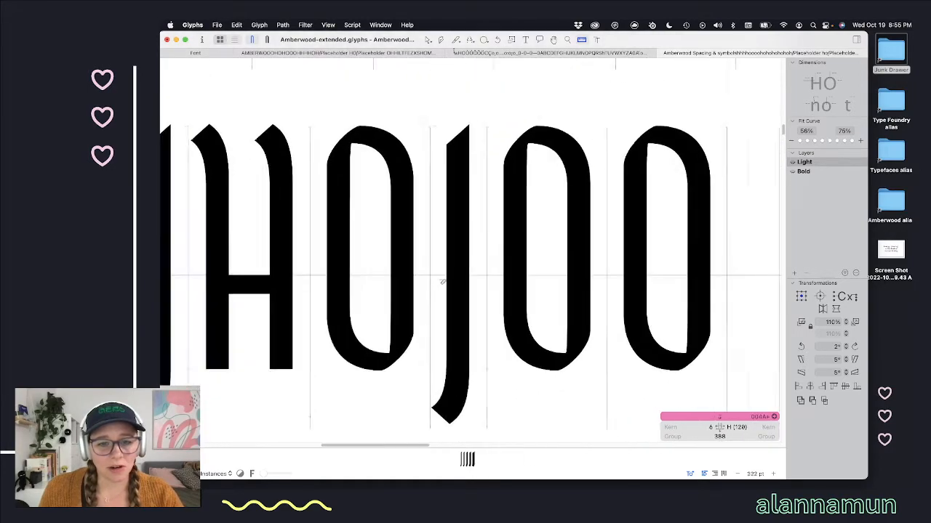
scroll(442, 281, up, 3)
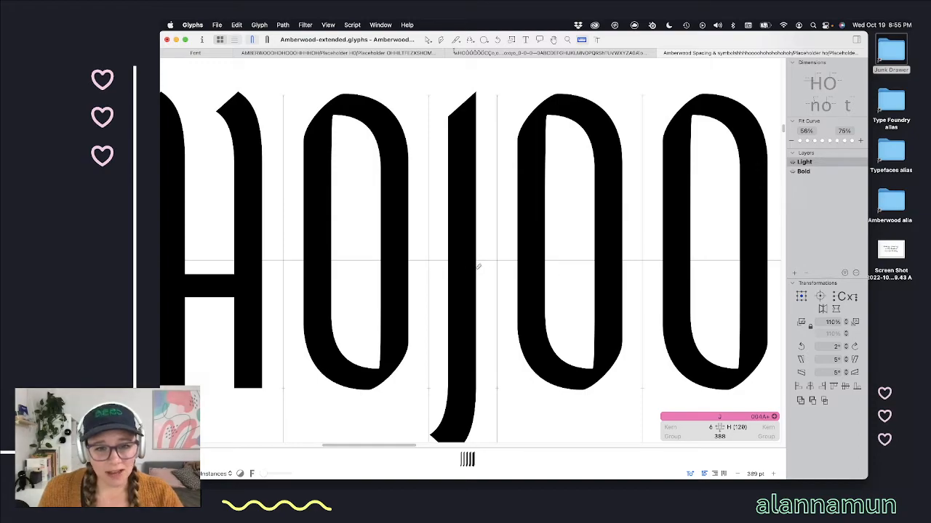
scroll(466, 294, down, 8)
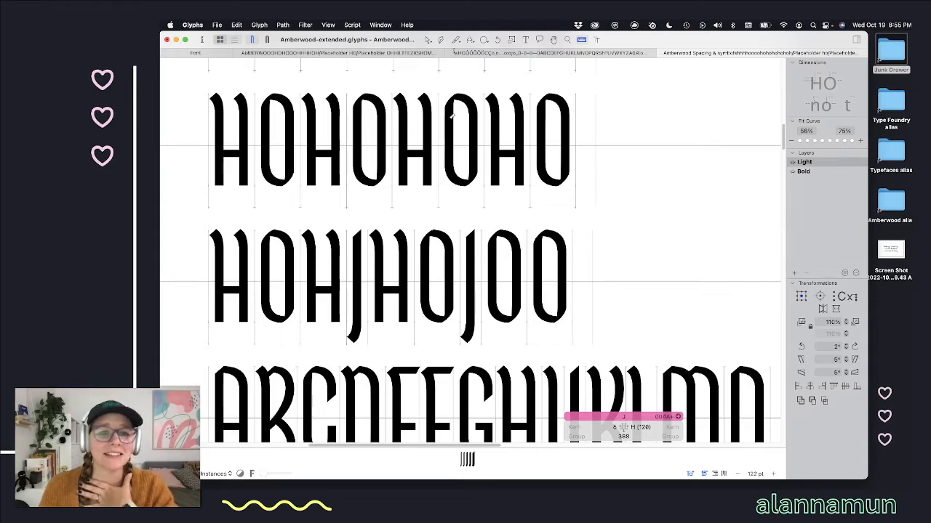
click(428, 40)
scroll(472, 269, down, 3)
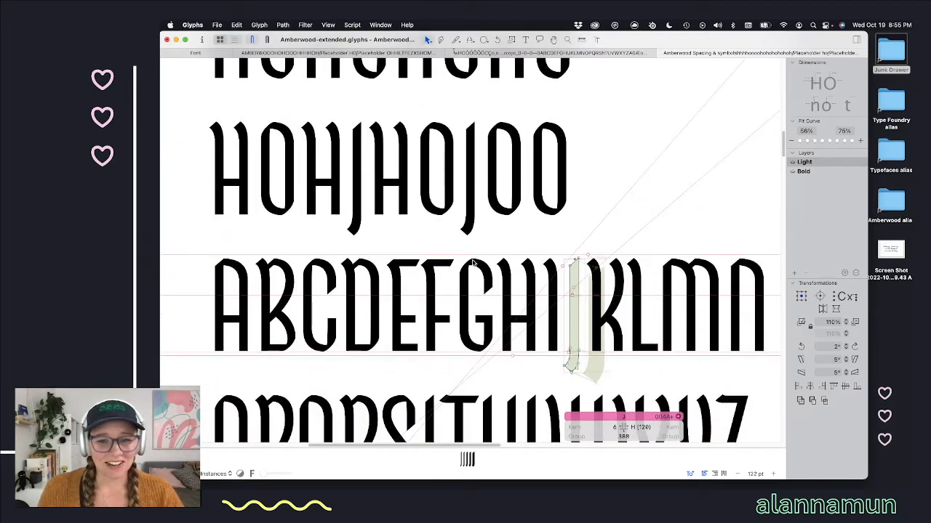
key(t)
click(485, 163)
scroll(513, 292, down, 1)
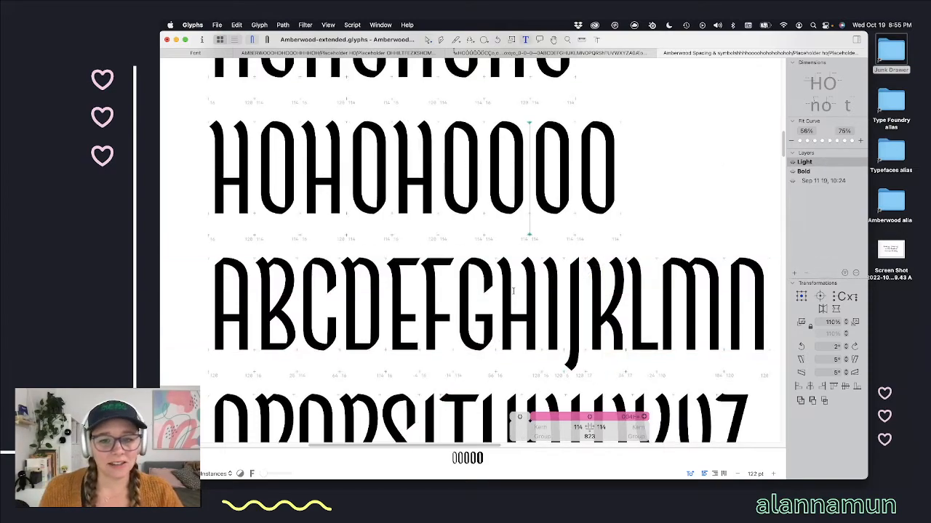
scroll(514, 291, down, 1)
click(565, 284)
Step: Check the HOHJHOJOO control string with and without measurement guides, keeping J in the alphabet line as the active glyph
click(581, 40)
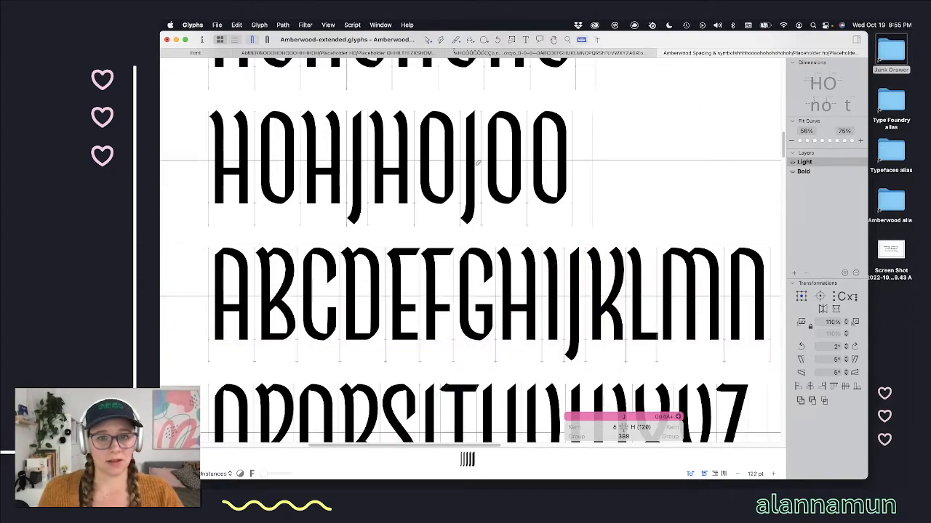
key(v)
key(l)
key(v)
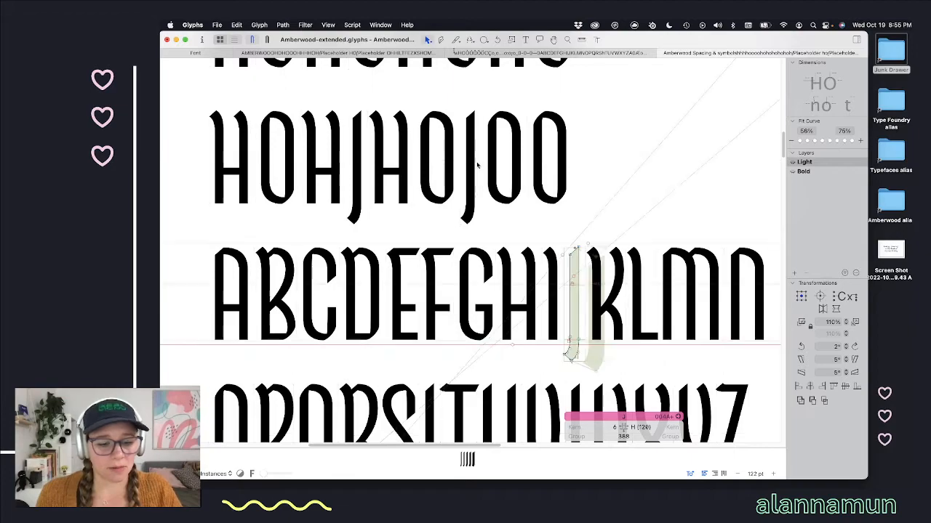
key(l)
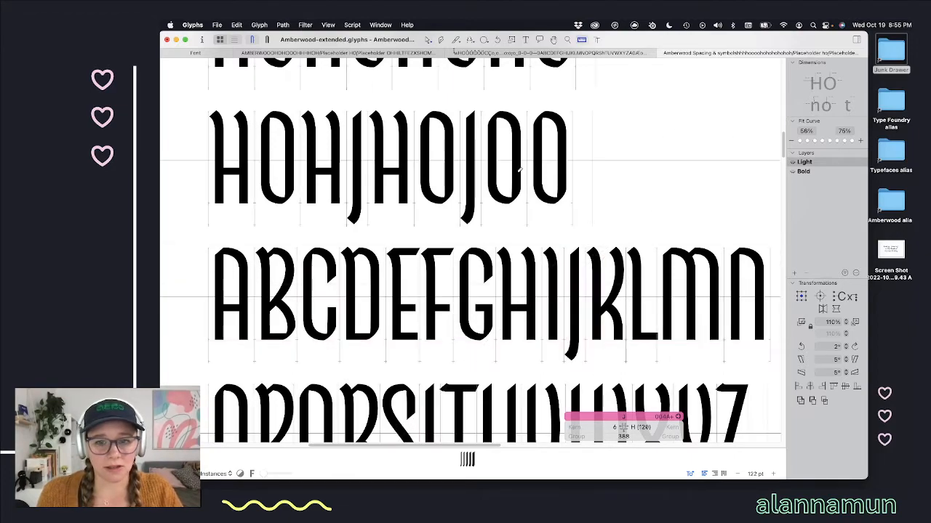
key(t)
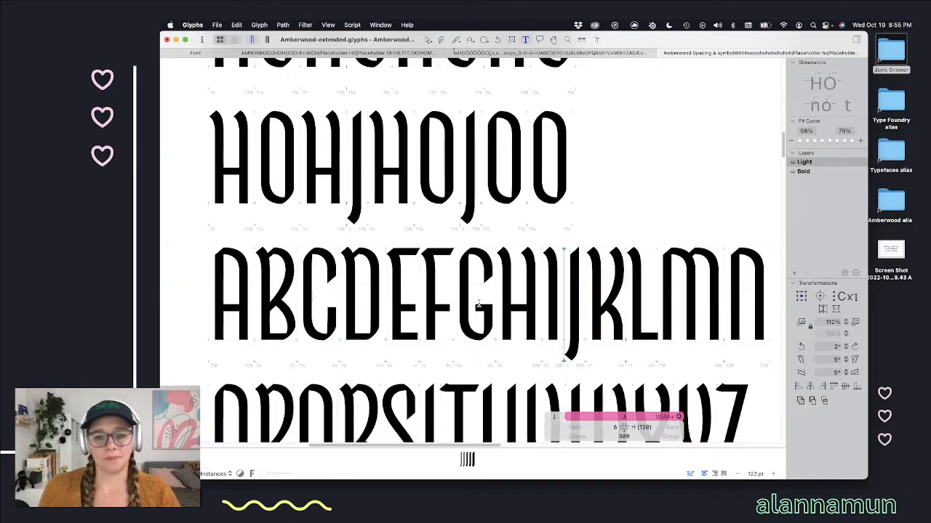
key(Left)
key(Right)
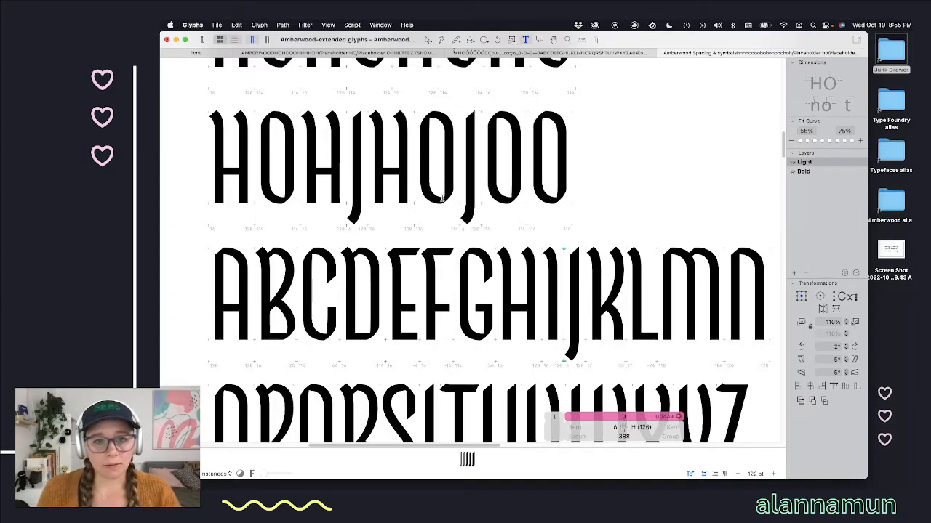
Step: Examine the gaps around J between the two Os and open J's left sidebearing value
key(super+plus)
key(super+plus)
key(super+plus)
key(super+plus)
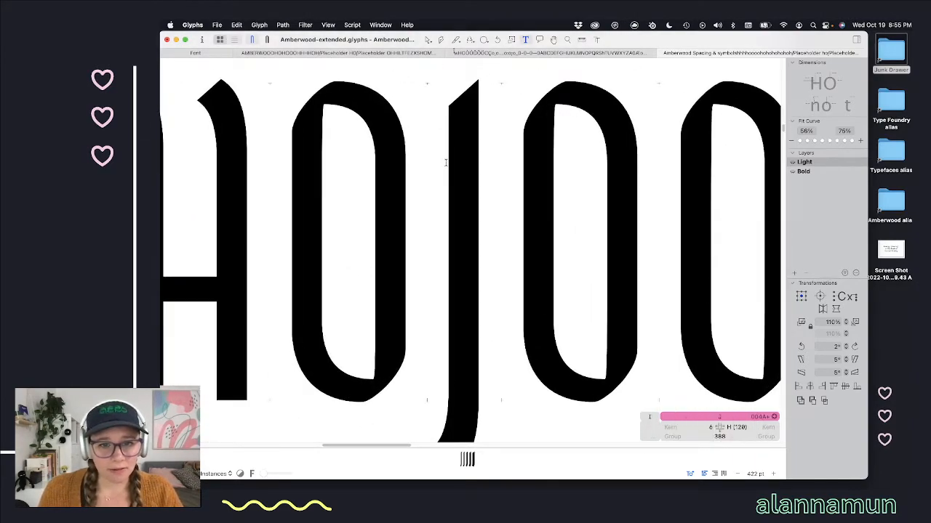
key(super+minus)
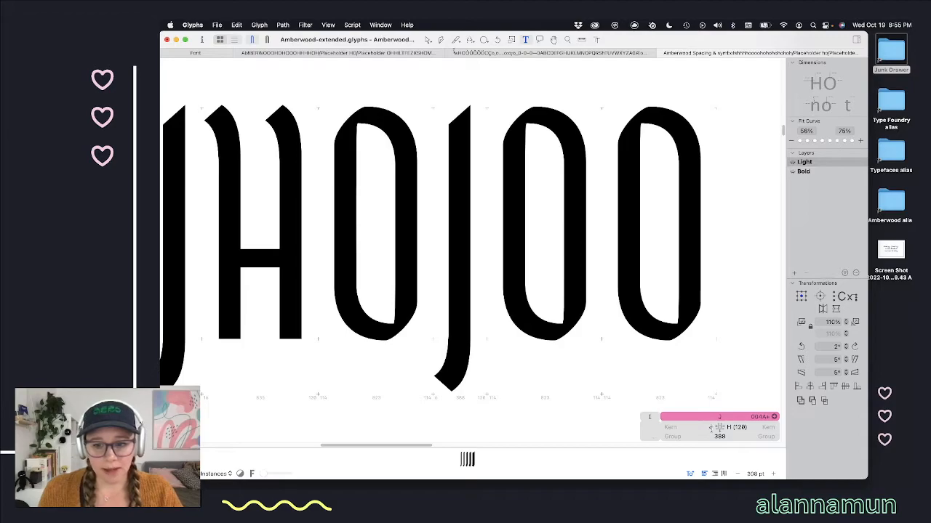
click(719, 427)
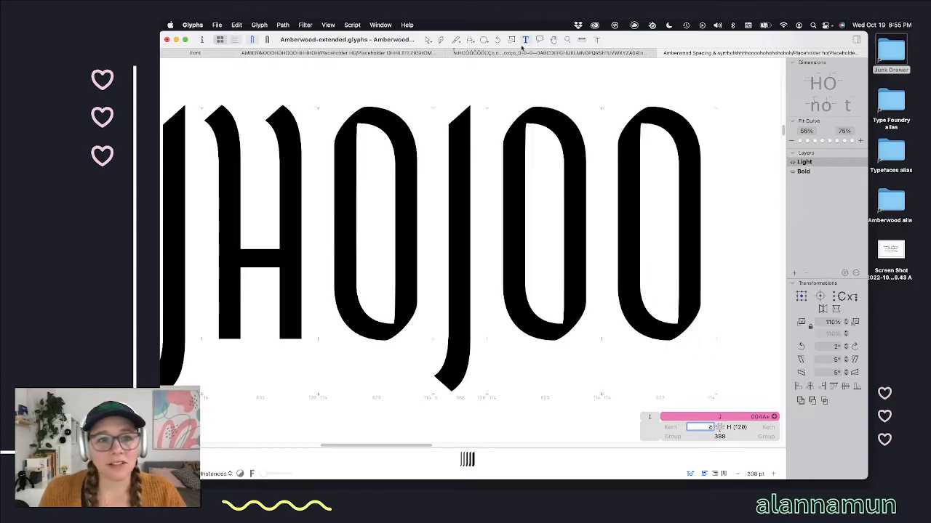
Step: Toggle the Show Measurement Line option and compare the control string in the Select, Text and Measurement tools
click(328, 26)
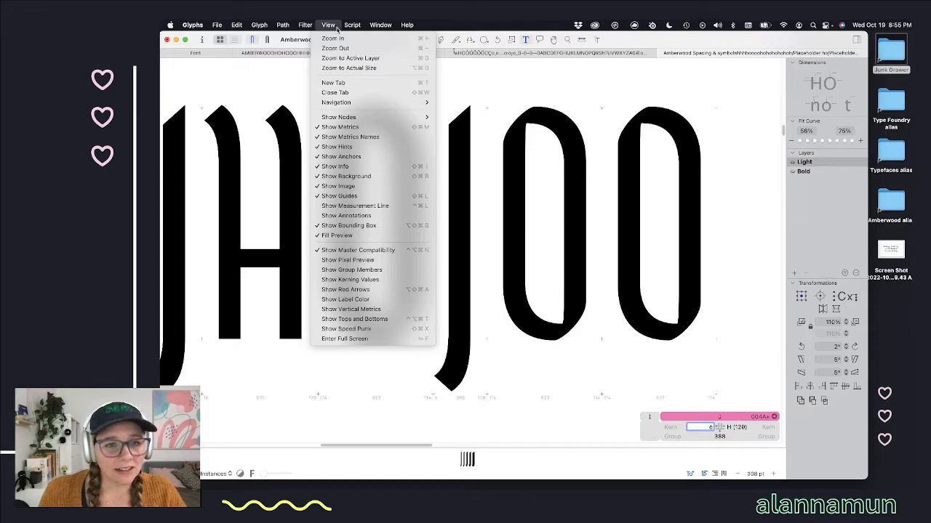
click(381, 210)
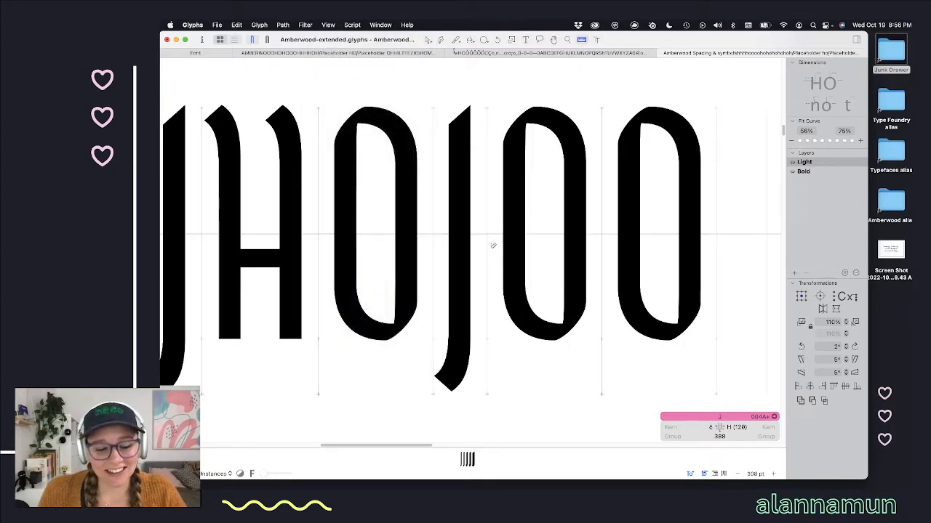
scroll(493, 247, down, 3)
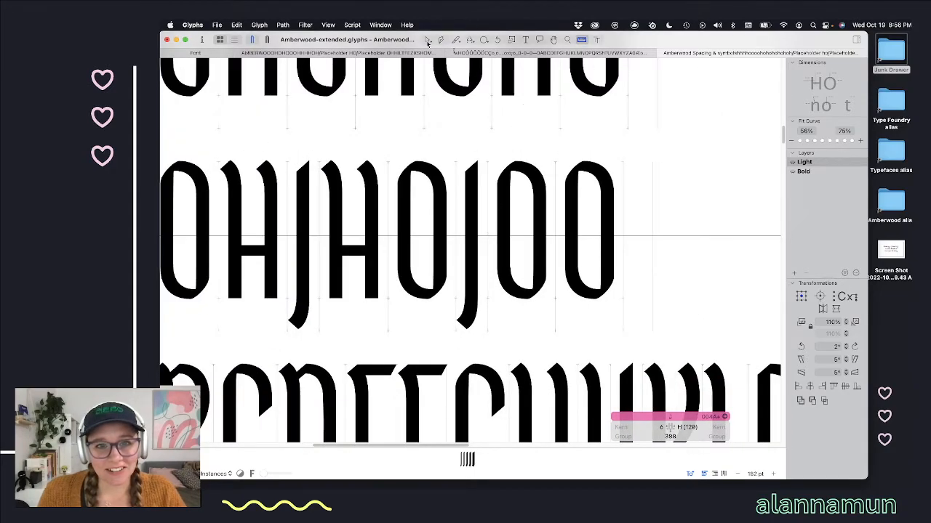
click(427, 40)
click(525, 39)
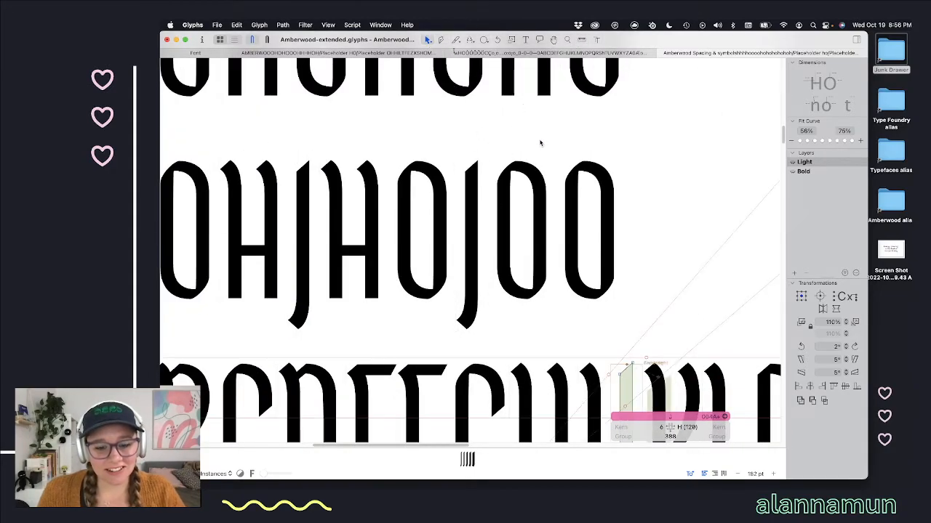
click(582, 39)
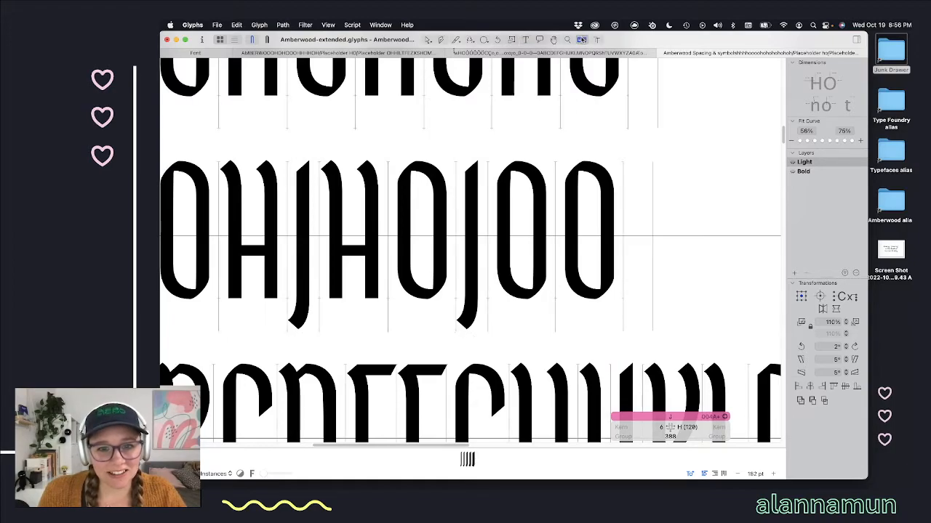
scroll(398, 231, down, 2)
scroll(399, 231, up, 3)
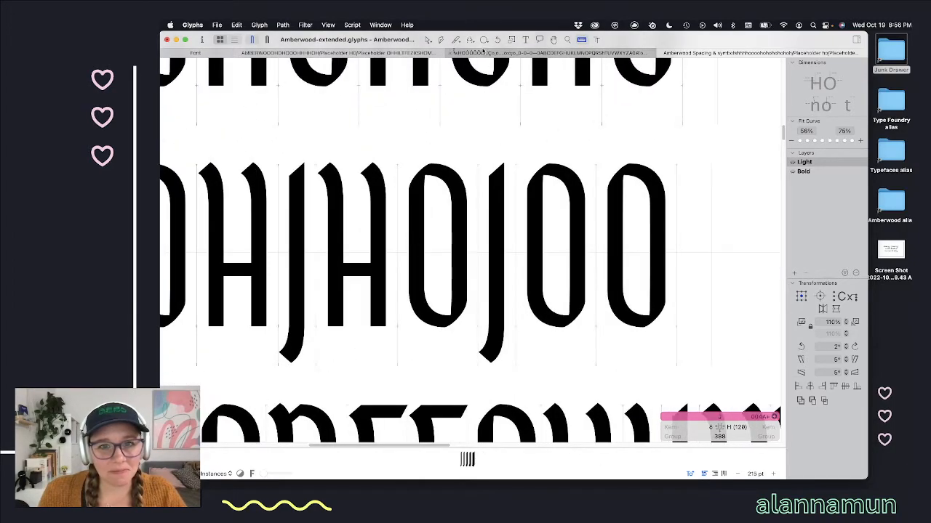
click(428, 39)
scroll(513, 272, down, 2)
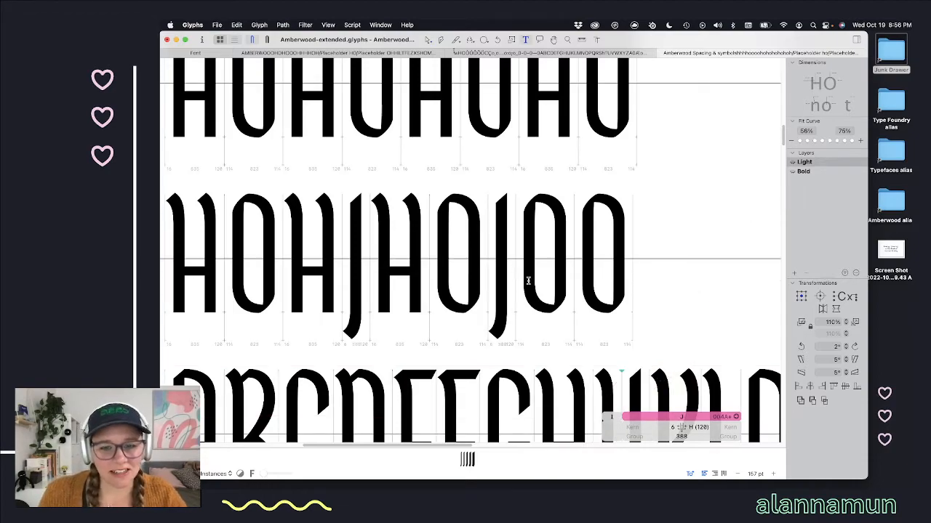
Step: Turn off the Show Measurement Line option for the control string in the Text tool
key(t)
scroll(528, 280, down, 2)
scroll(528, 280, up, 1)
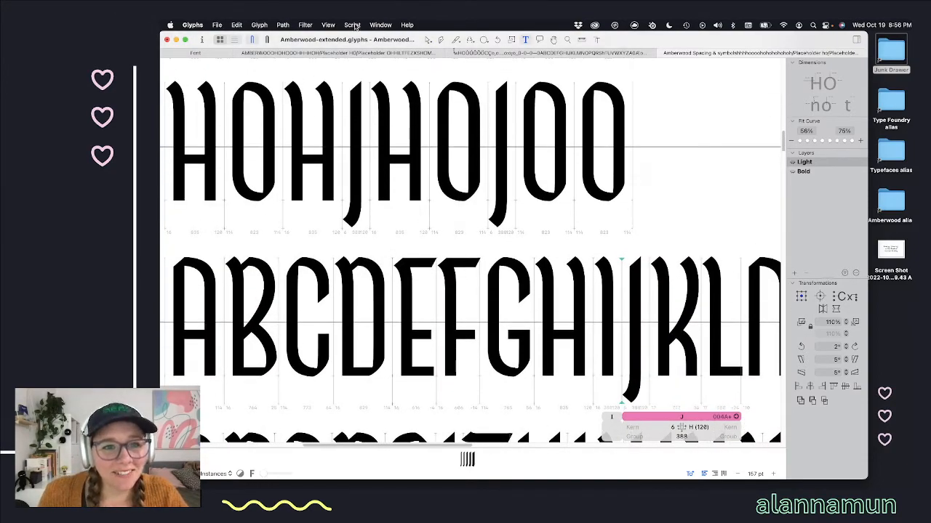
click(381, 25)
mouse_move(328, 25)
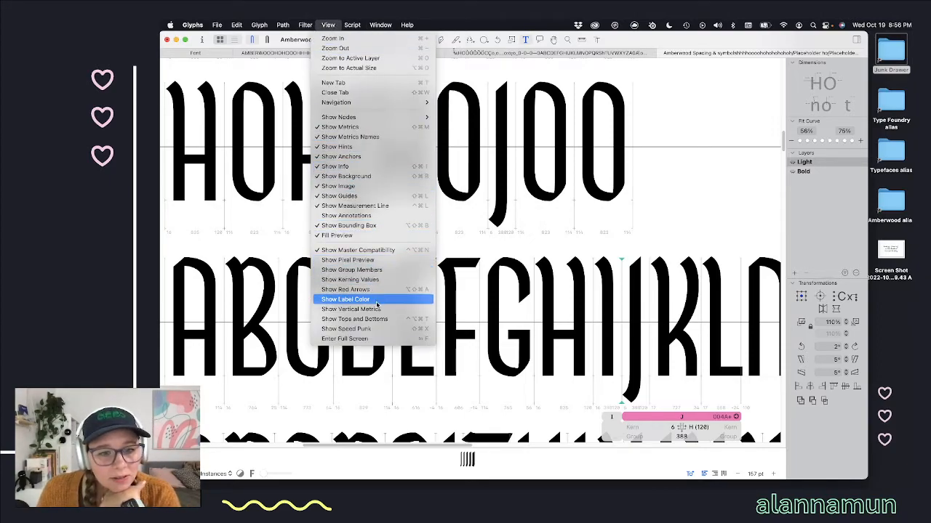
click(384, 208)
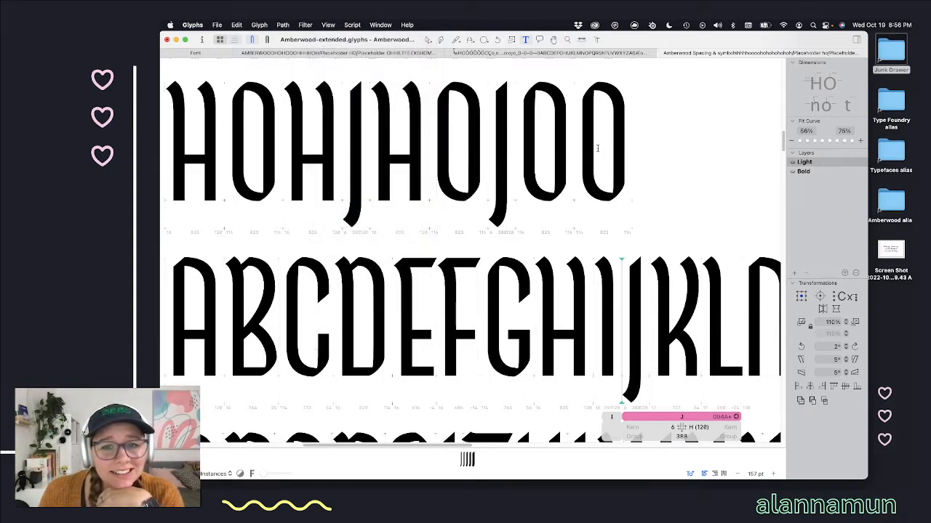
Step: Inspect the gaps around J in HOHJHOJOO with the Measurement tool, close up and zoomed out, and compare with the Select tool
click(581, 41)
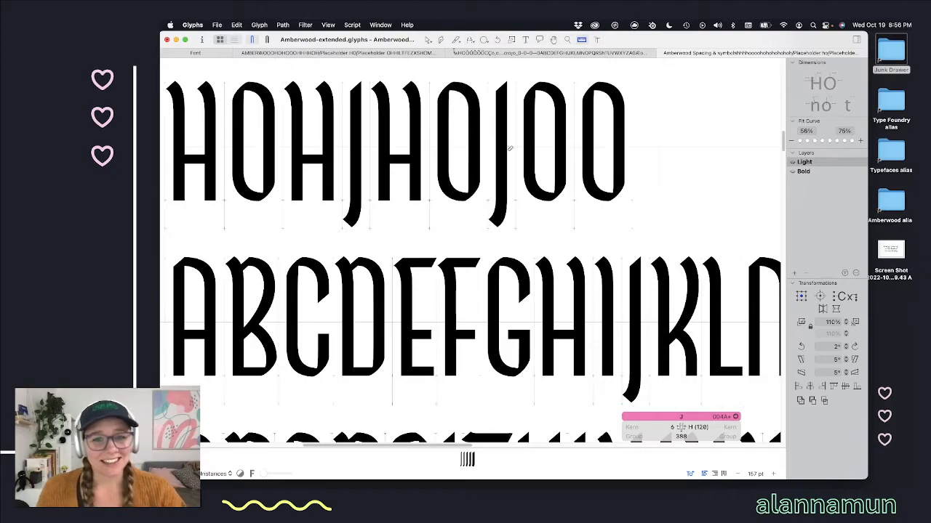
scroll(513, 149, up, 5)
scroll(513, 149, up, 10)
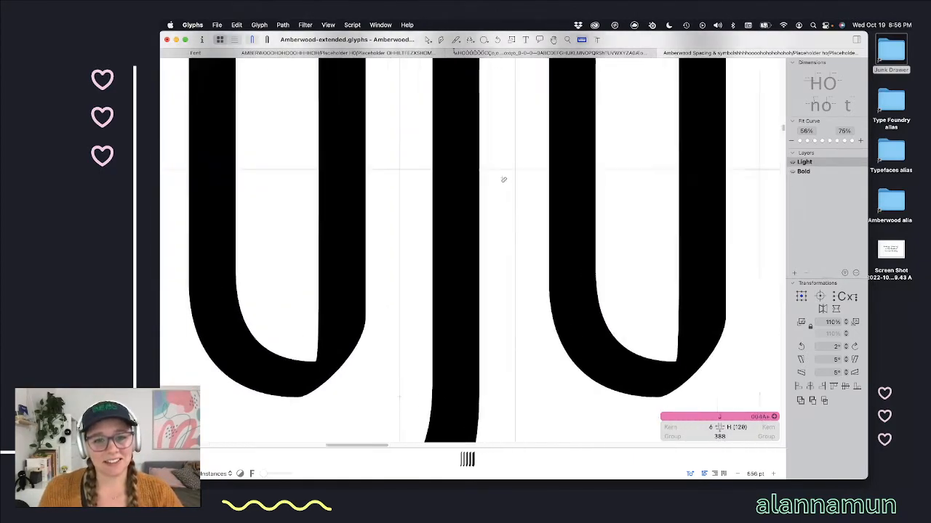
scroll(503, 179, down, 12)
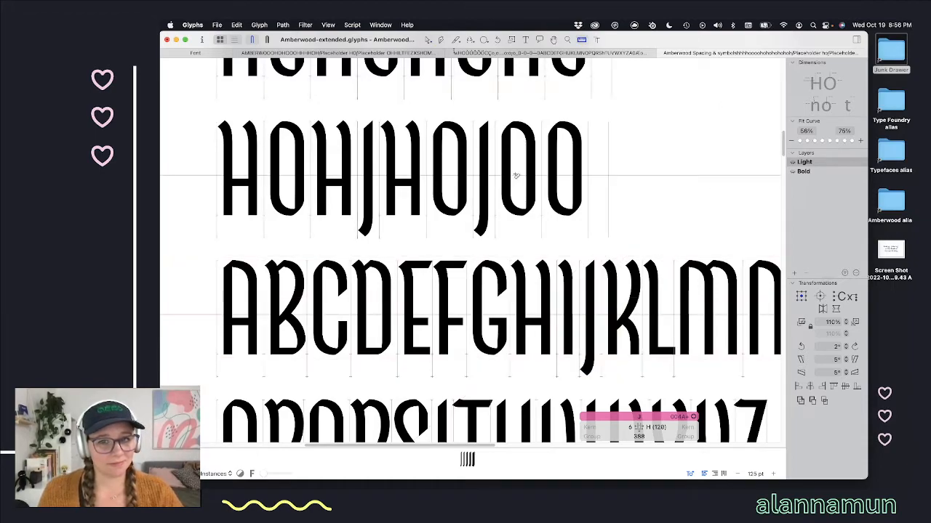
key(v)
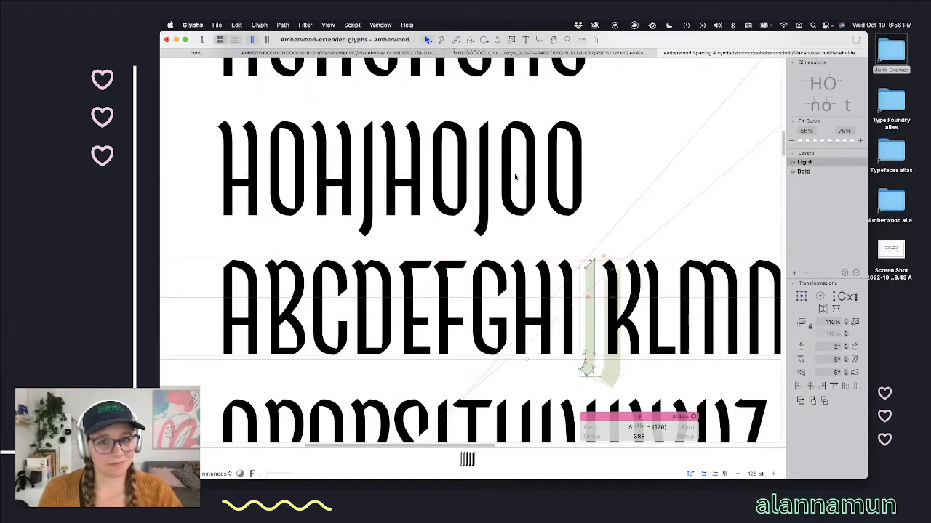
key(l)
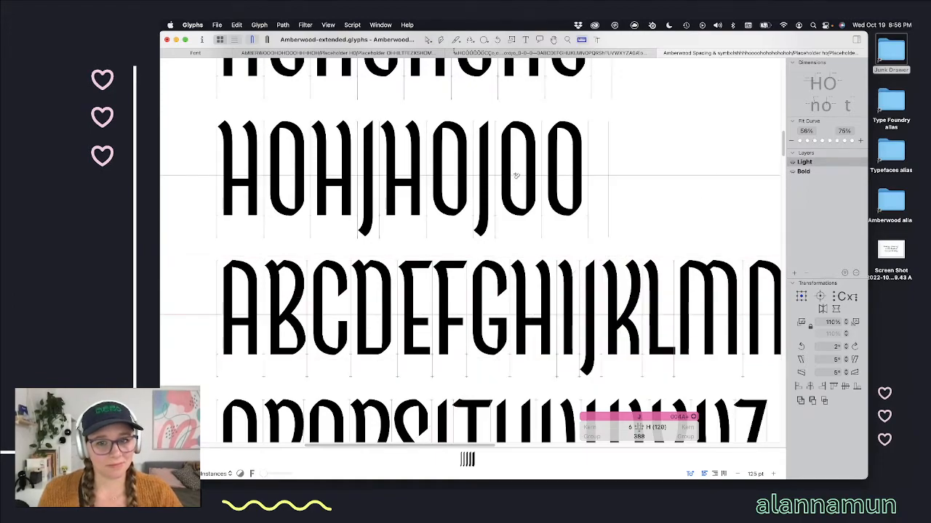
Step: Make K the active glyph in the alphabet line, update its left sidebearing from the H metrics key, and enlarge the preview area
key(t)
scroll(577, 248, down, 1)
scroll(576, 248, down, 1)
key(Right)
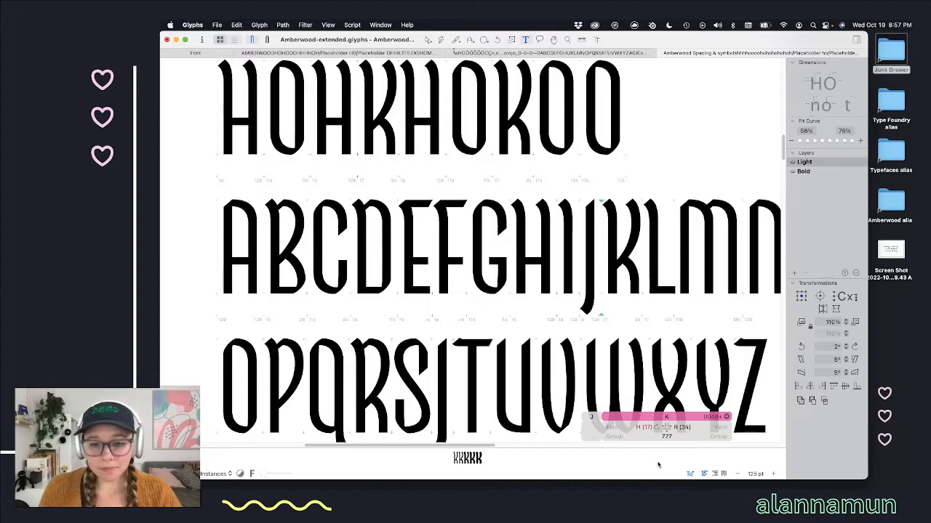
click(656, 428)
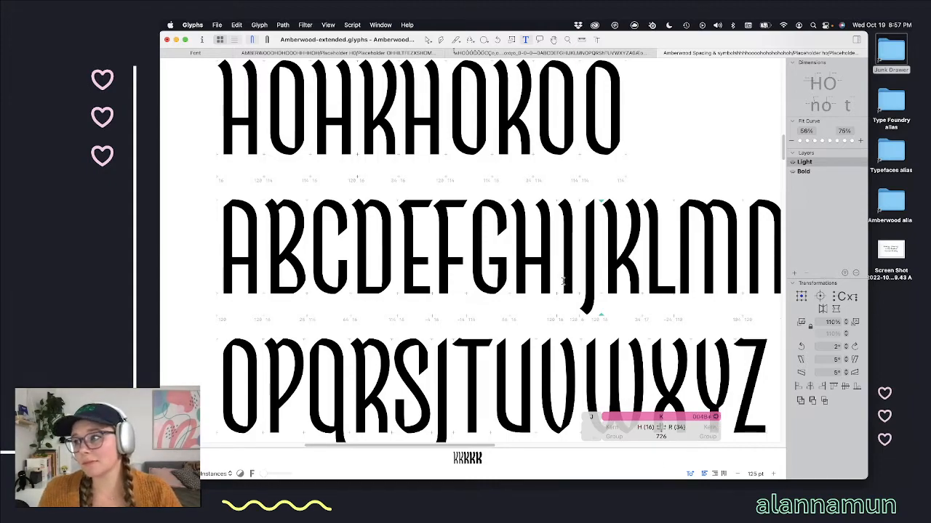
scroll(506, 272, down, 1)
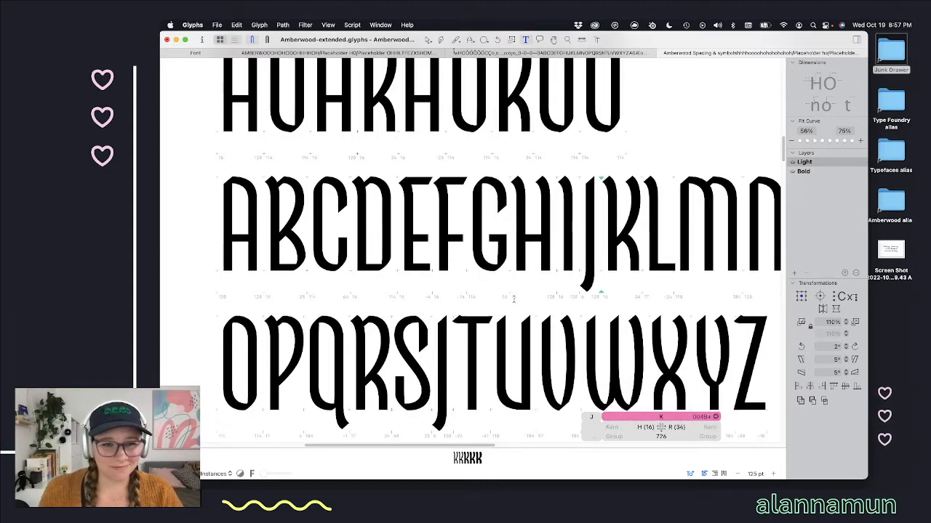
scroll(623, 321, up, 2)
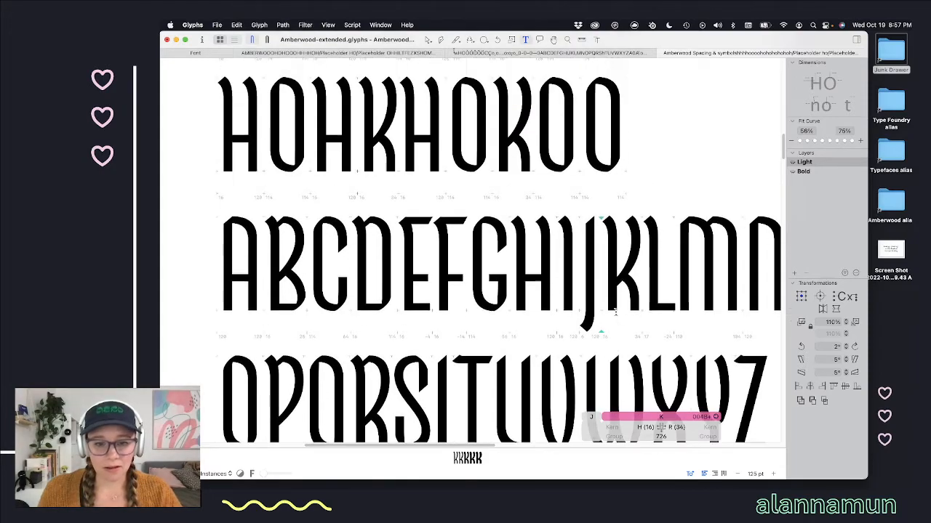
drag(522, 449, 524, 406)
scroll(500, 266, up, 2)
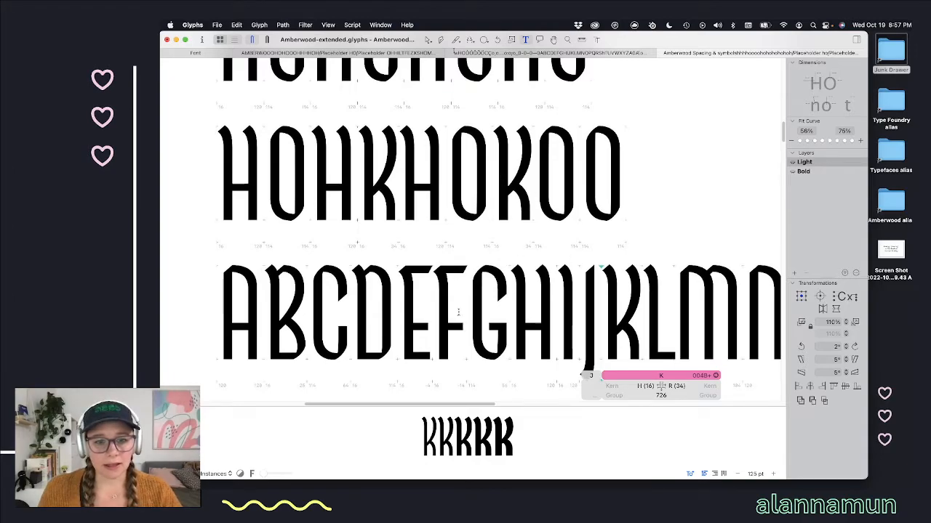
Step: Make R the active glyph, update its left sidebearing from the H metrics key, and set its right sidebearing to 42
scroll(499, 355, down, 5)
click(498, 356)
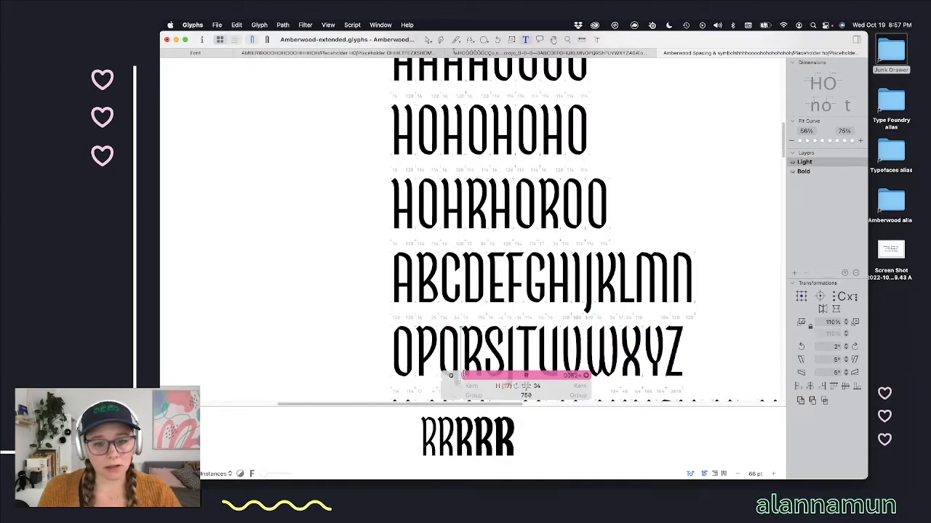
click(516, 387)
click(532, 386)
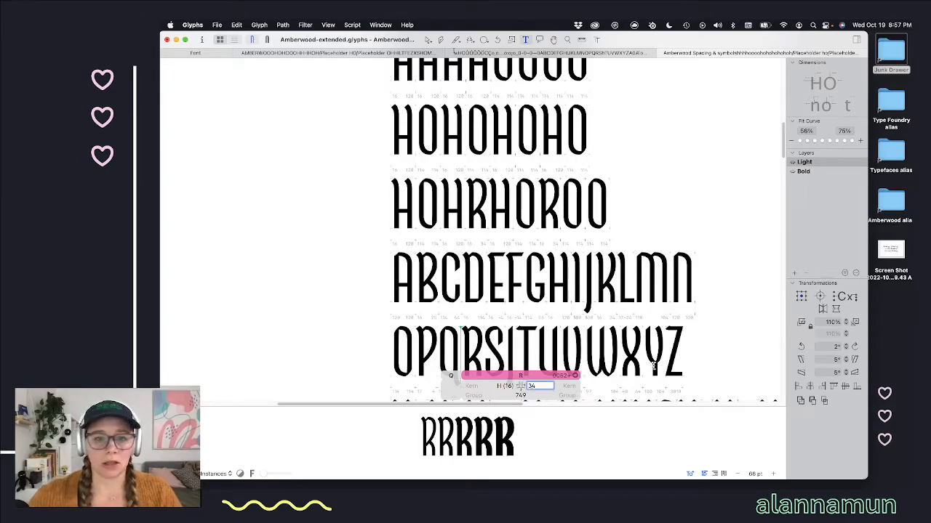
key(shift+Up)
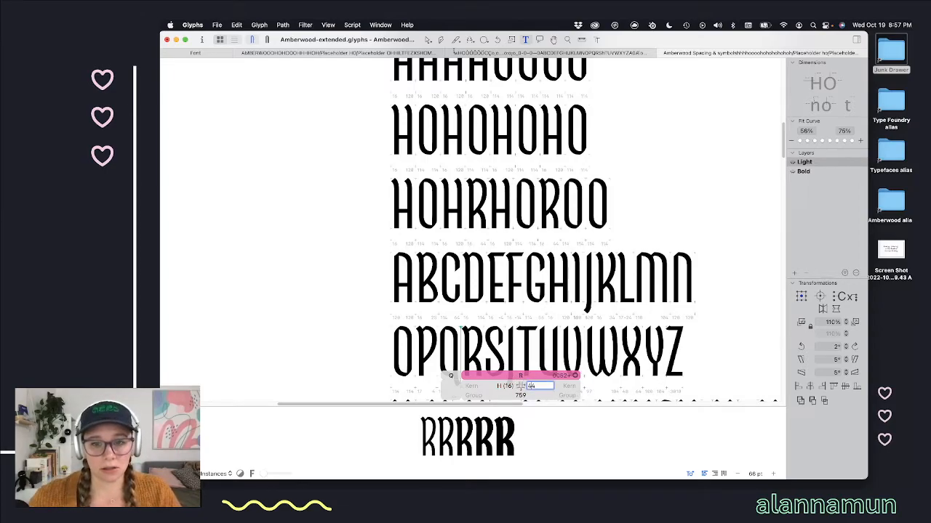
key(Down)
key(Down)
key(Down)
key(Down)
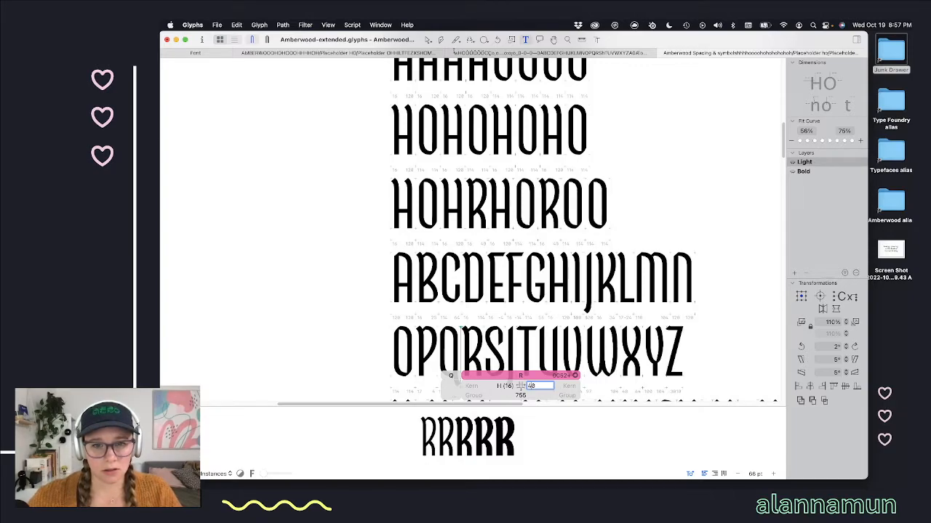
key(Up)
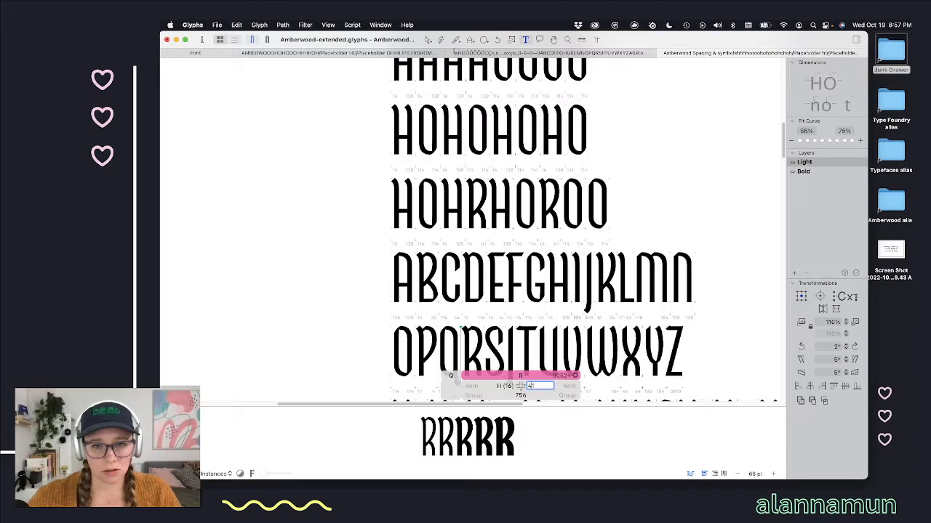
key(Up)
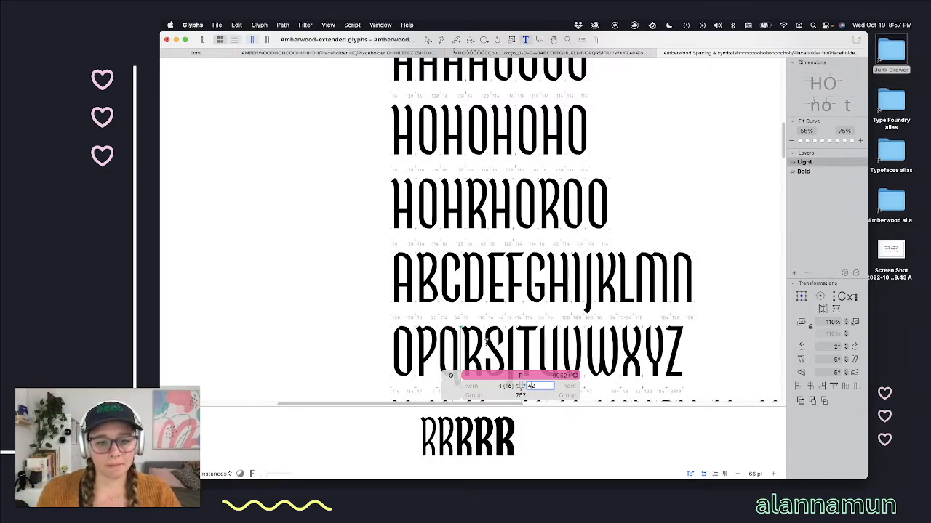
click(488, 341)
Step: Return to K in the alphabet line and update its right sidebearing from the R metrics key
click(623, 257)
click(592, 268)
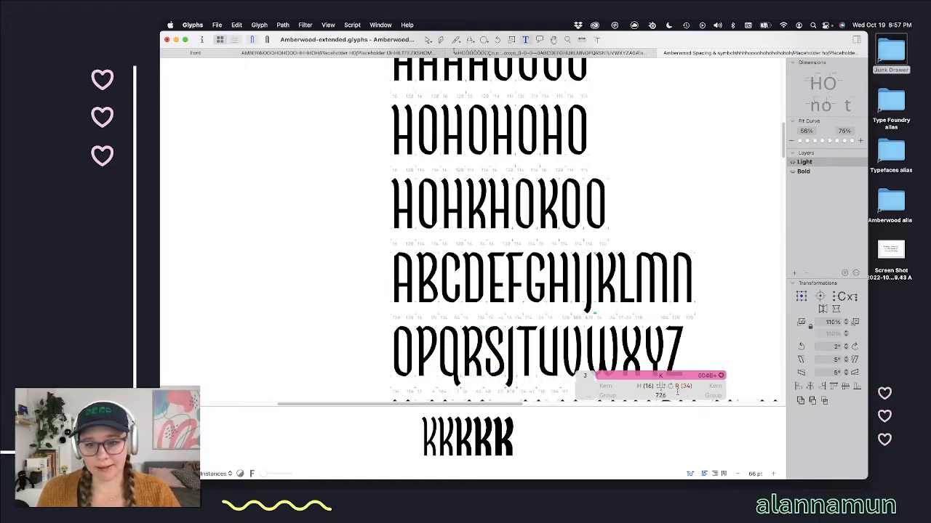
click(670, 386)
Step: Make L the active glyph, update its left sidebearing from the H metrics key, and set its right sidebearing to -34
click(618, 279)
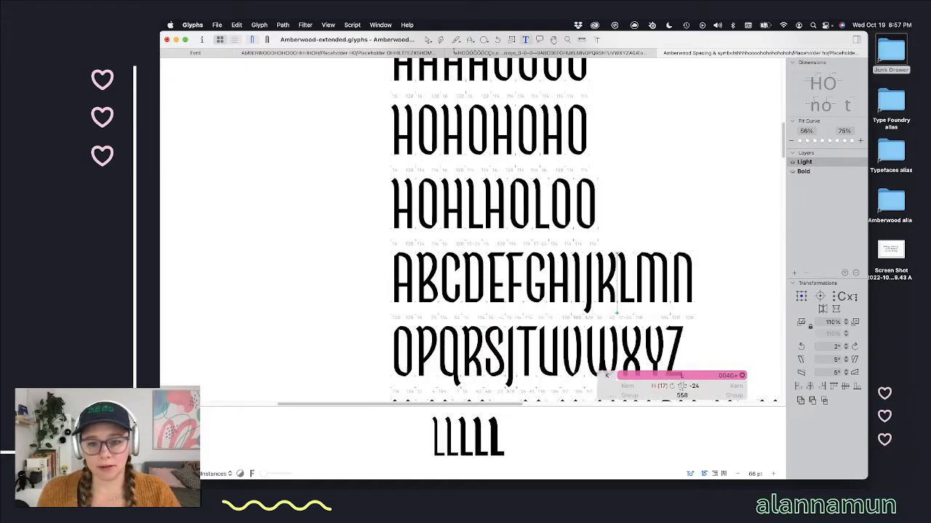
click(671, 386)
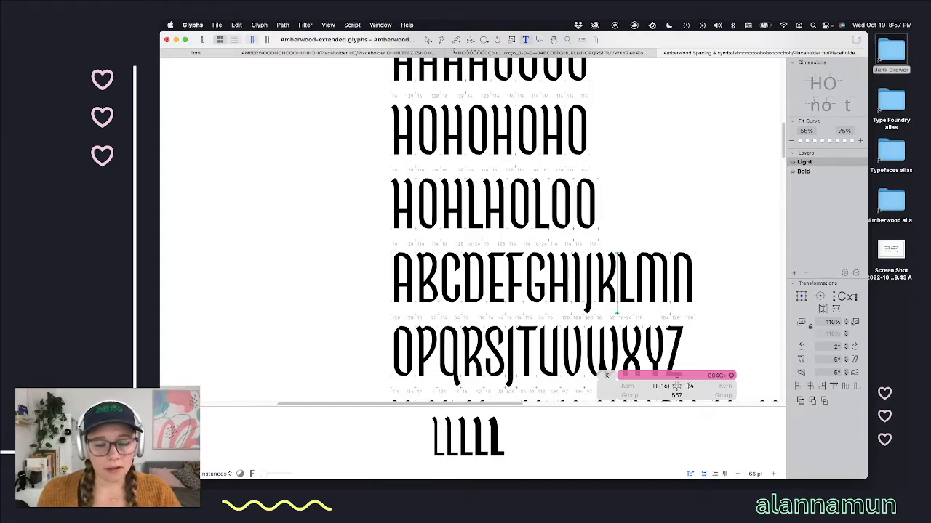
click(688, 386)
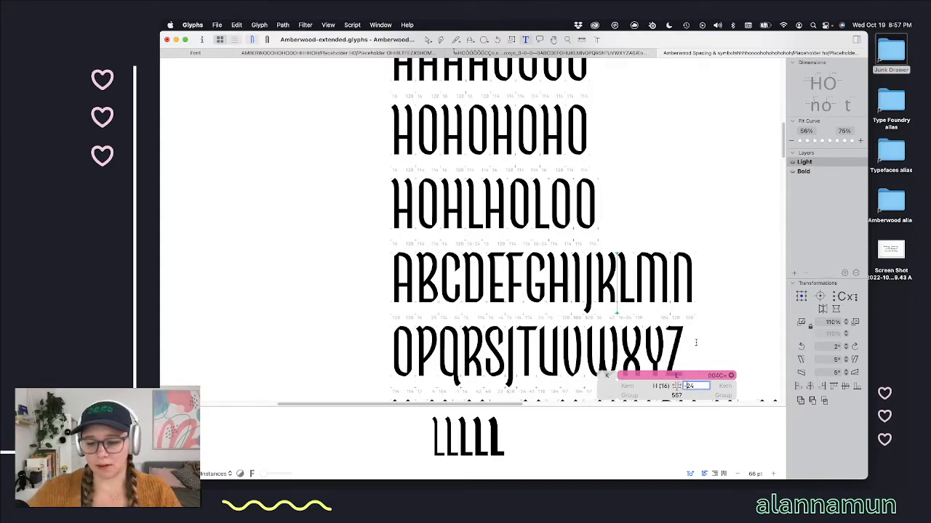
key(shift+Down)
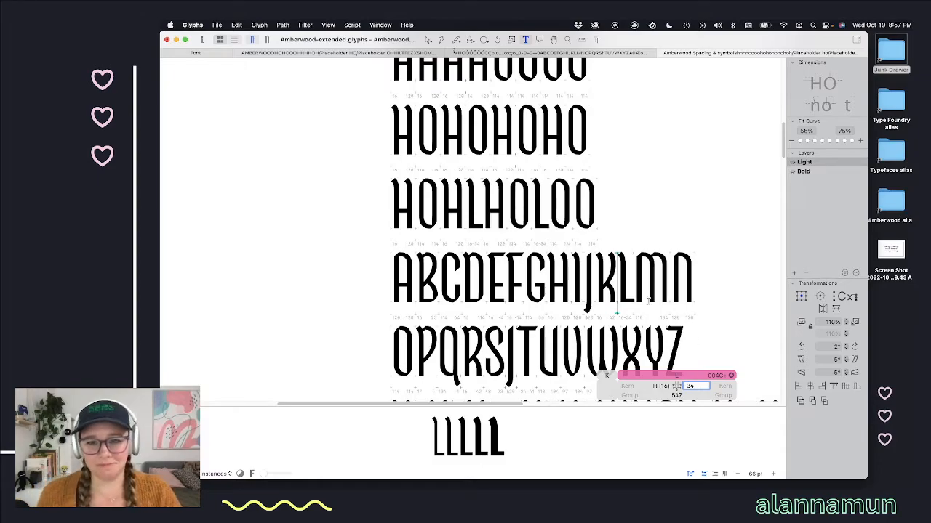
Step: Advance to M and update both its left and right sidebearings from the N metrics keys
key(Page_Down)
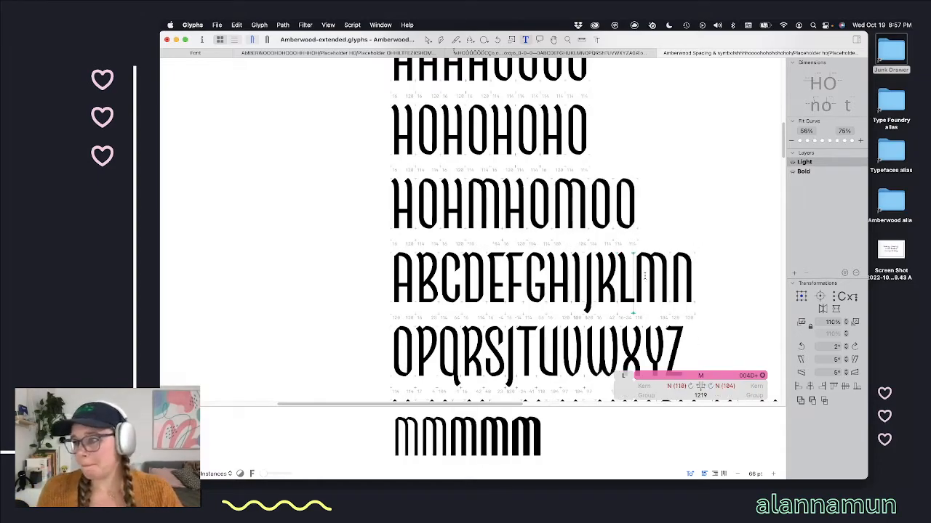
click(691, 386)
click(709, 386)
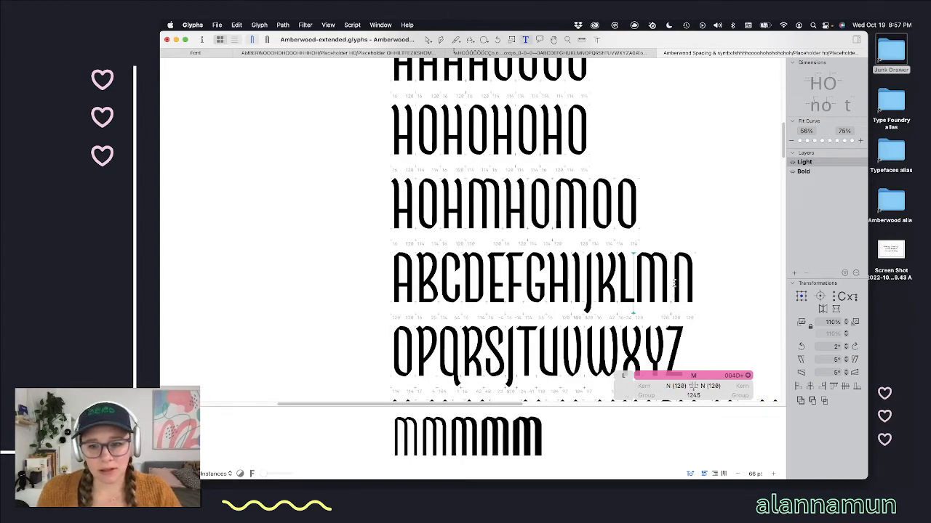
Step: Advance past N and O to P, update its left sidebearing from the H metrics key, and set its right sidebearing to 14
key(Page_Down)
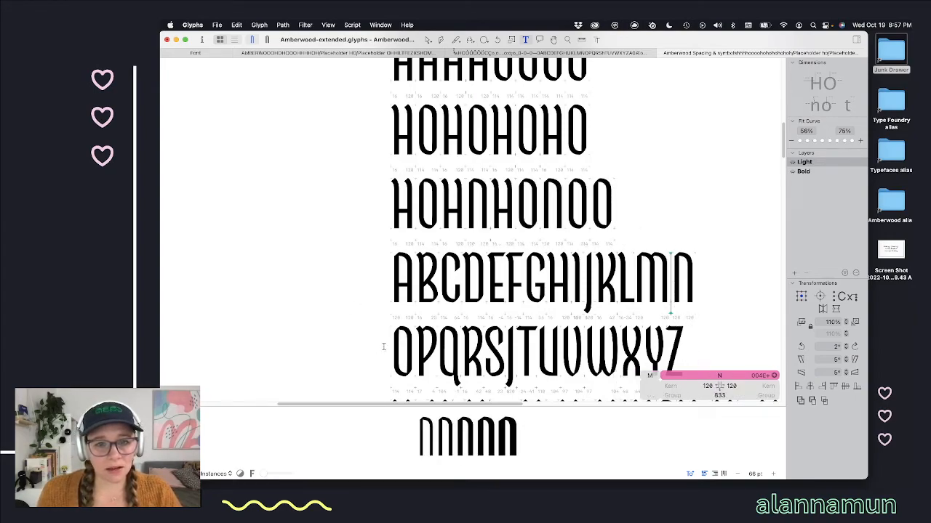
key(Page_Down)
key(Page_Down)
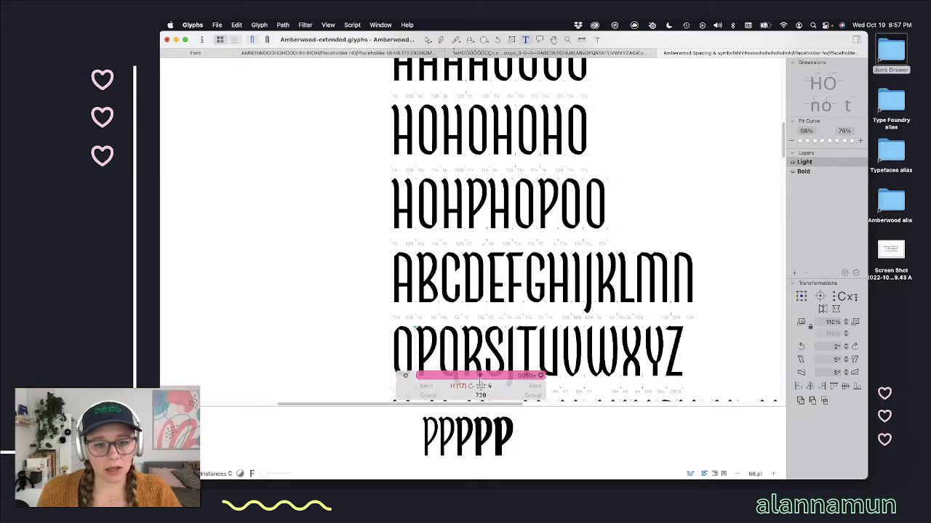
click(472, 387)
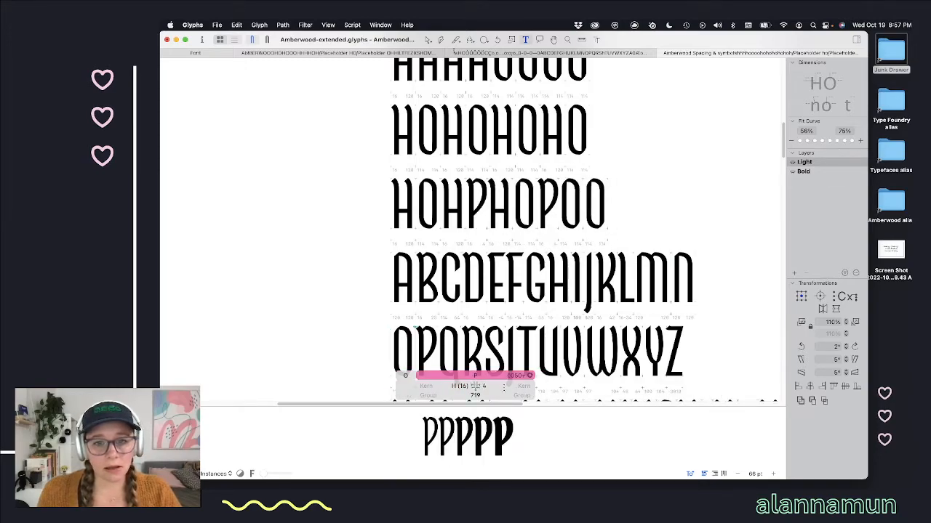
click(492, 387)
text(14)
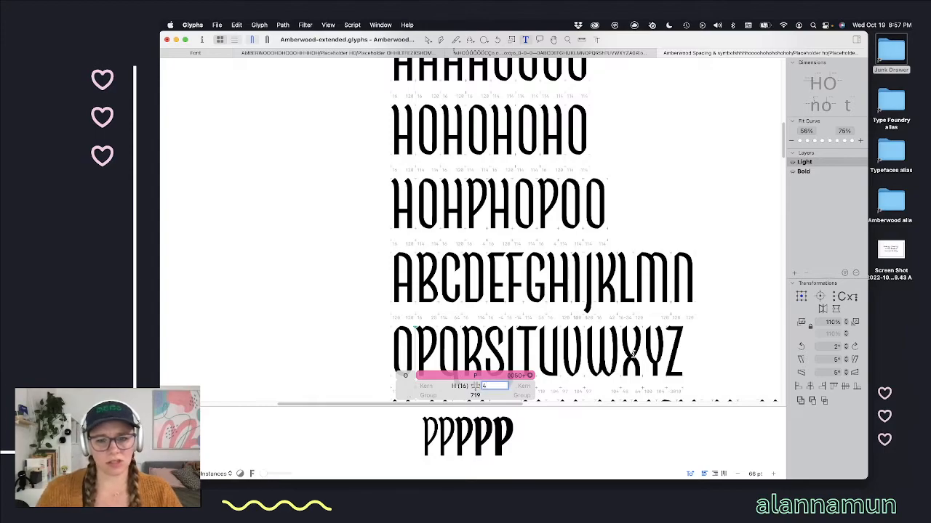
key(Return)
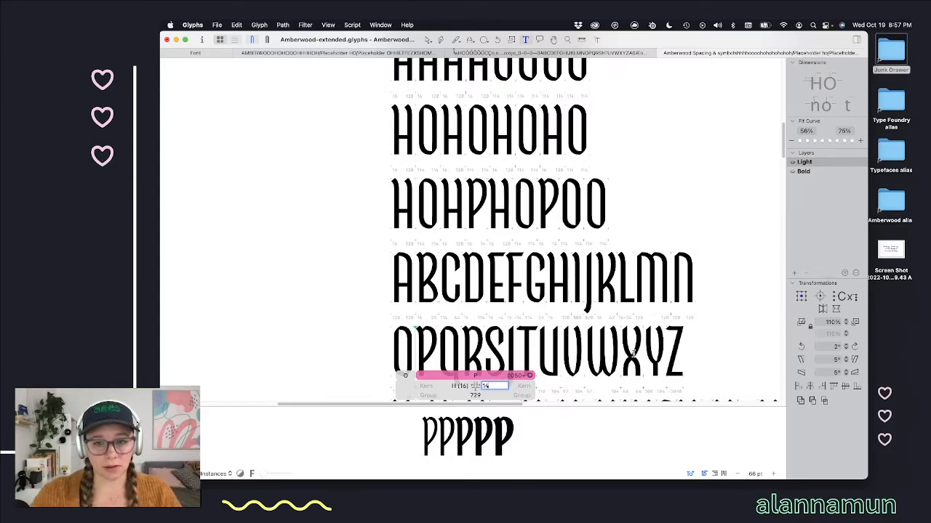
Step: Fine-tune P's right sidebearing against the HOHPHOPOO control string, trying 24 and 20 before setting it to 15
key(shift+Up)
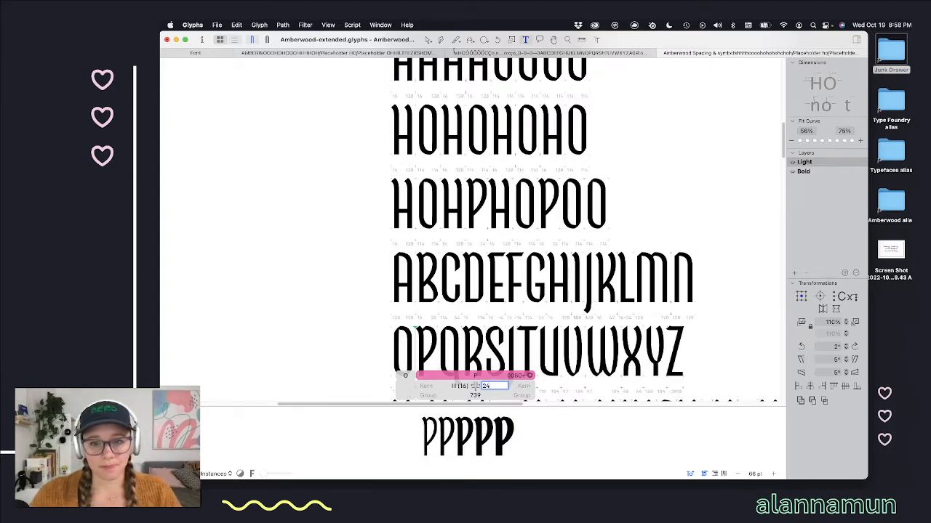
key(shift+Down)
key(shift+Up)
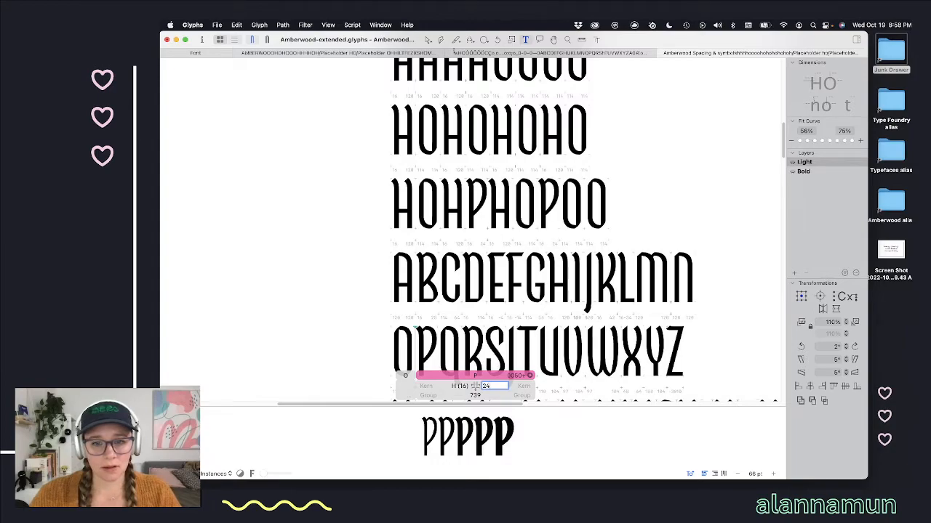
key(shift+Down)
key(Up)
key(Up)
key(Up)
key(Up)
key(Up)
key(Up)
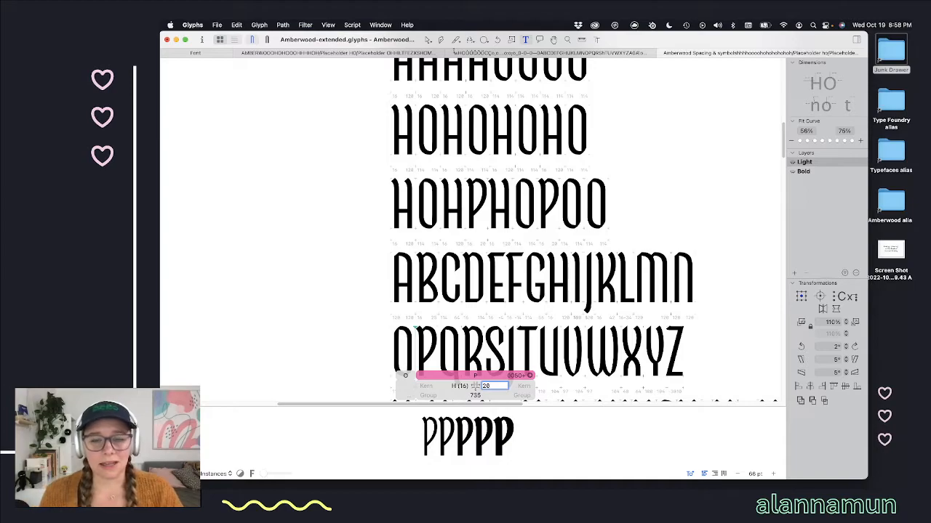
key(Down)
key(Down)
key(Down)
key(Down)
key(Down)
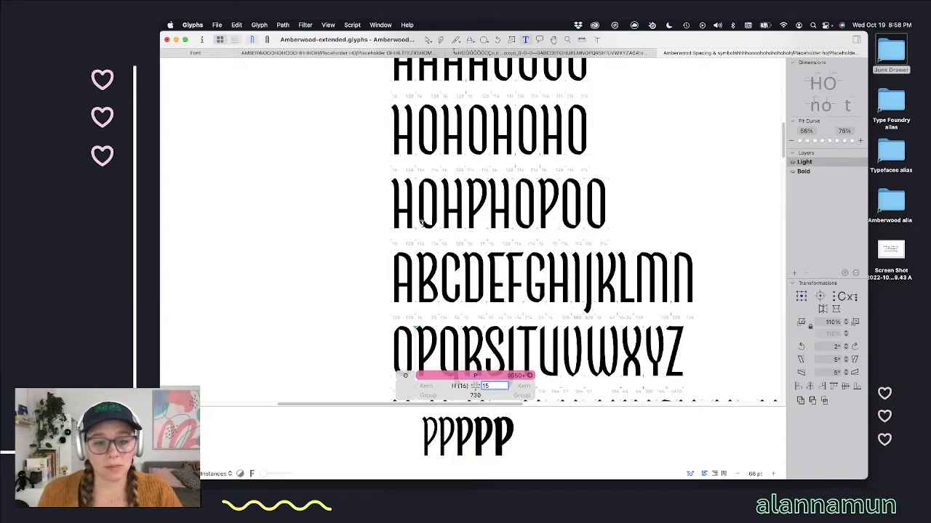
Step: Advance to Q and update both its left and right sidebearings from the O metrics keys
key(Right)
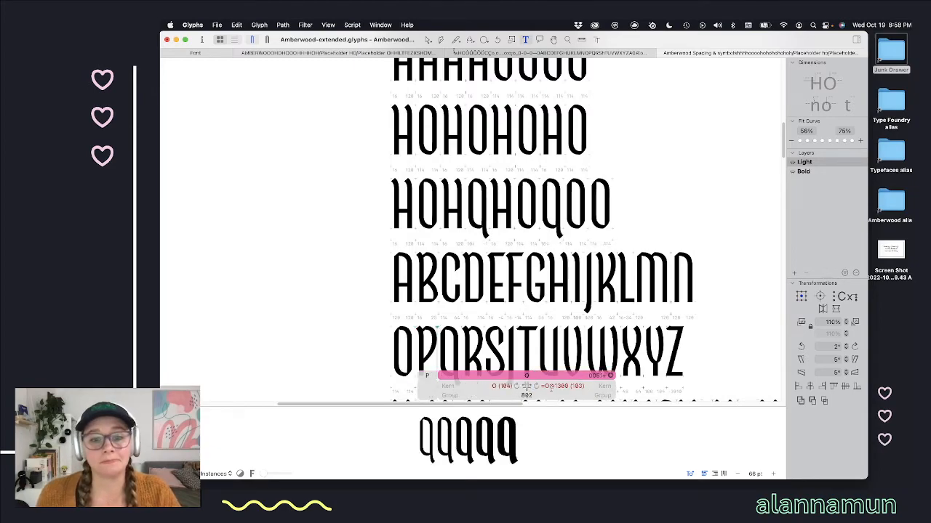
click(516, 385)
click(534, 385)
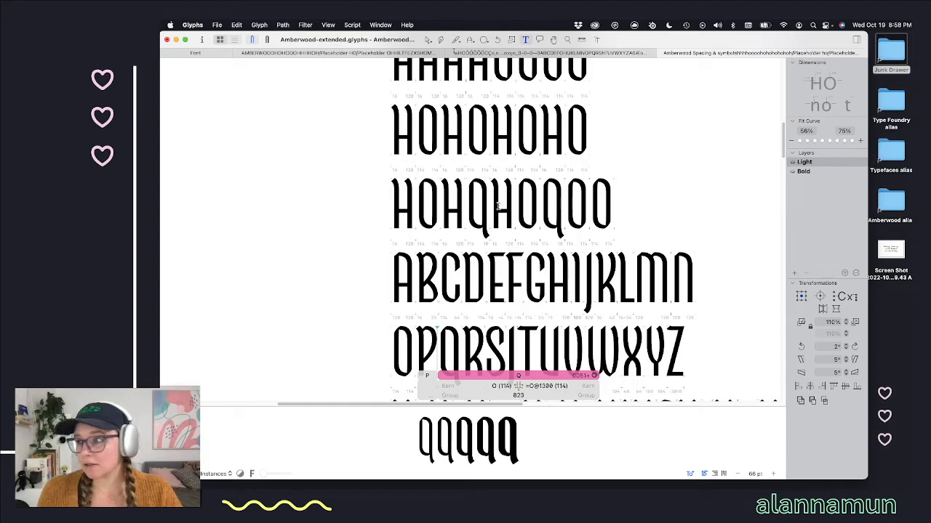
Step: Advance past R to S and set S's left sidebearing to 58
scroll(496, 207, down, 2)
key(Right)
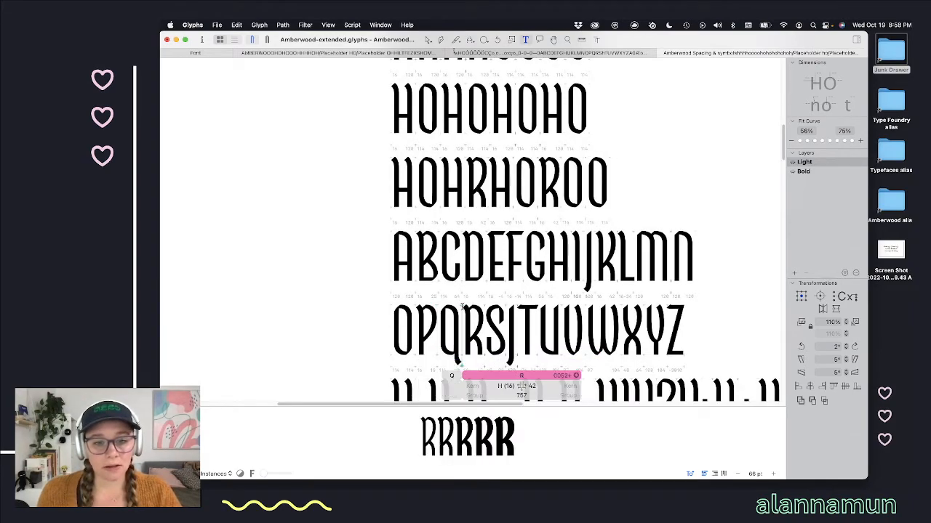
key(Right)
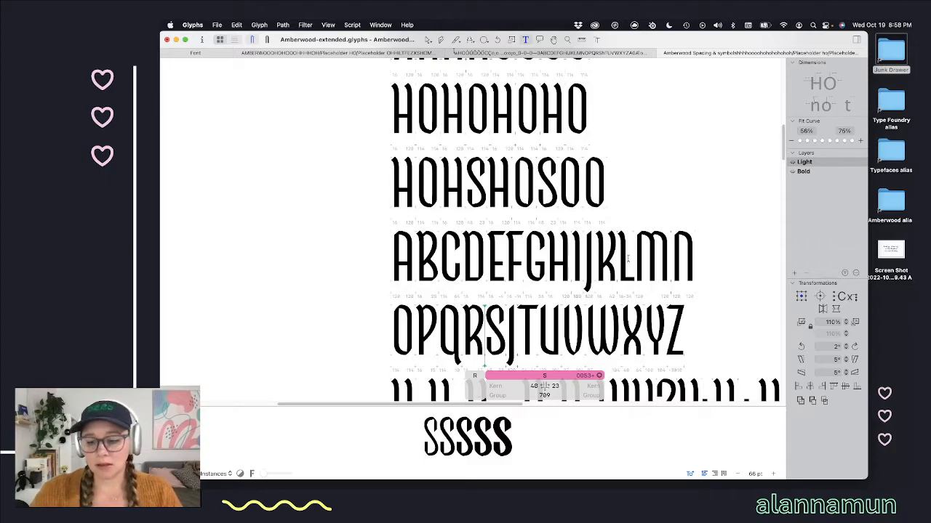
key(shift+Up)
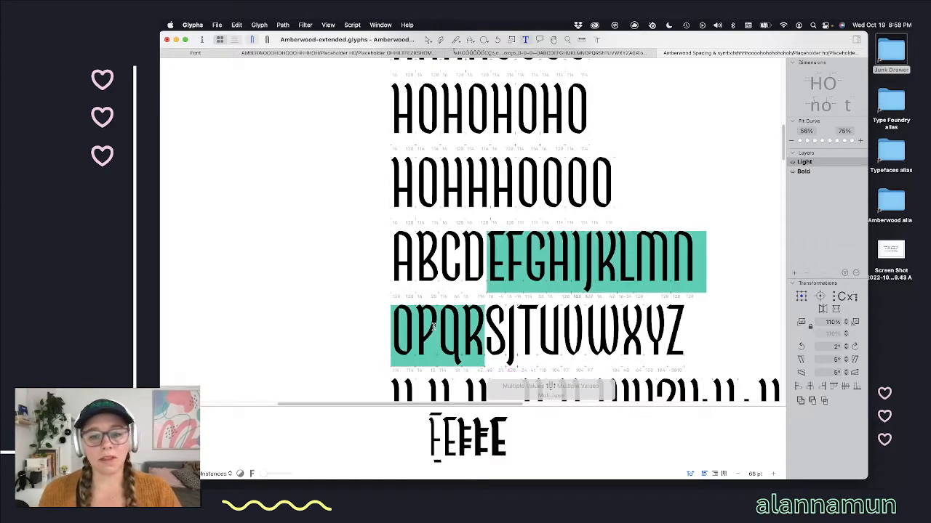
click(484, 339)
double_click(532, 386)
text(58)
key(Return)
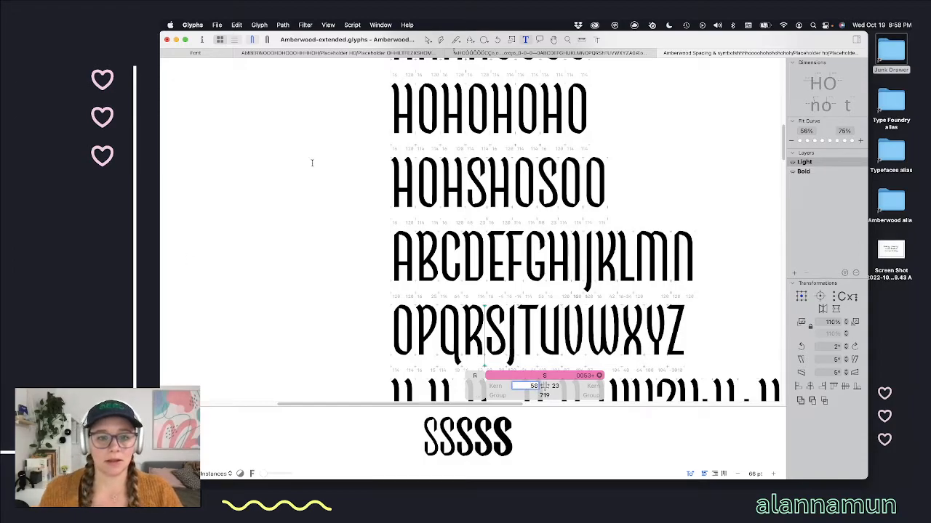
Step: Fine-tune S's right sidebearing against the HOHSHOSOO control string, trying 33 before setting it to 31
scroll(584, 265, up, 4)
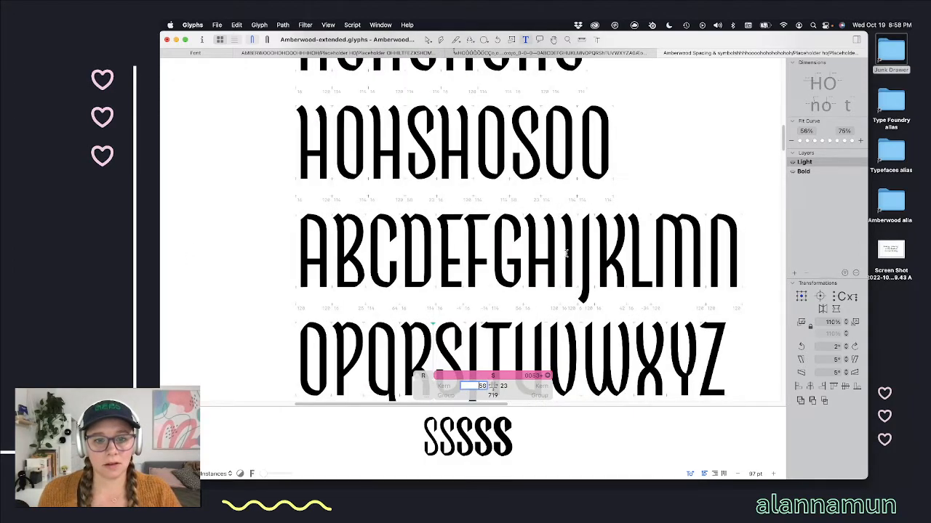
scroll(562, 249, down, 2)
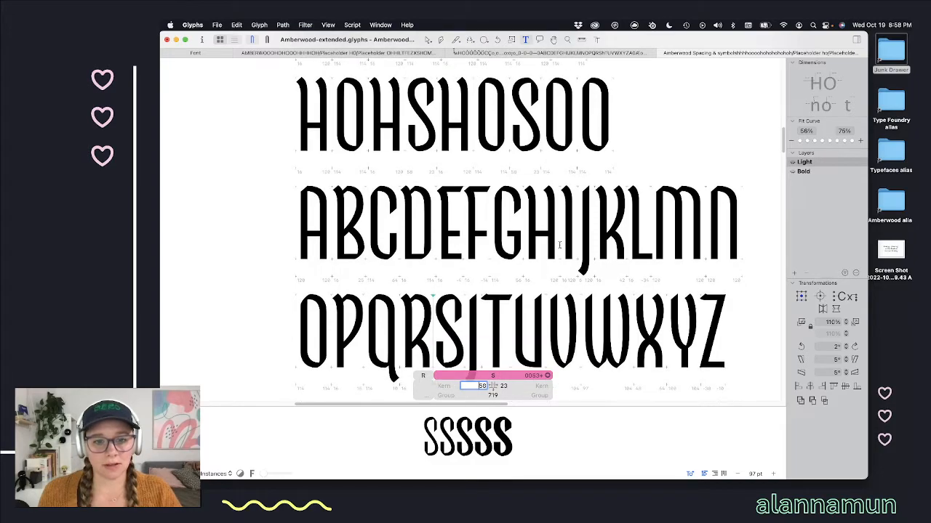
key(Tab)
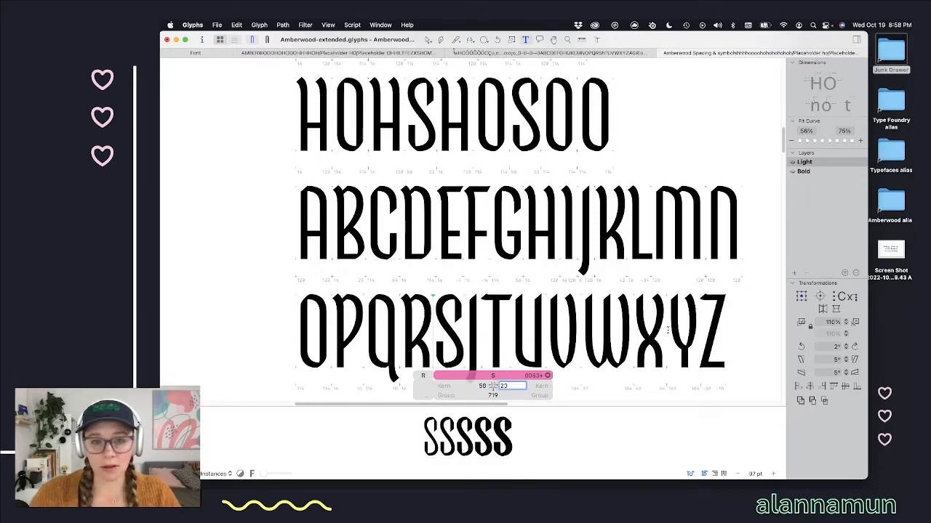
text(33)
key(Return)
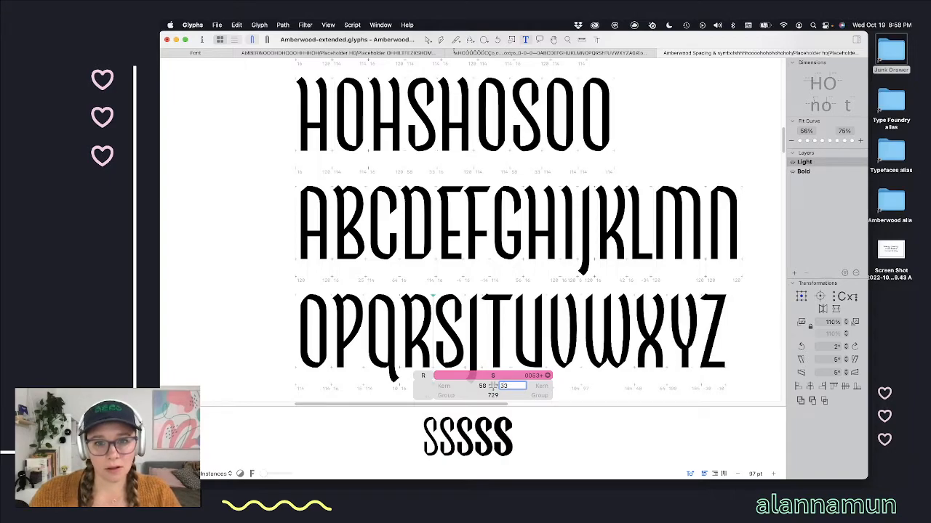
key(Down)
key(Down)
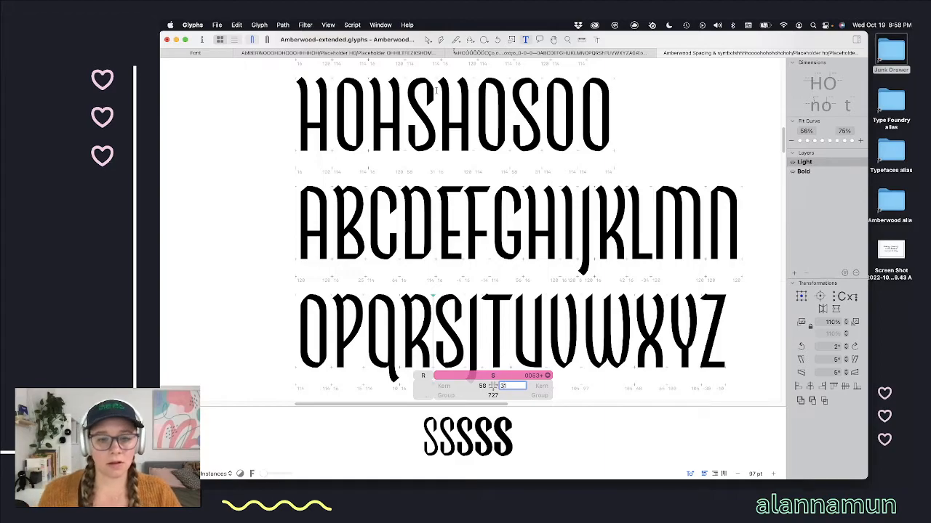
Step: Make T the active glyph and tighten its left sidebearing to -74 in steps of 10
click(466, 309)
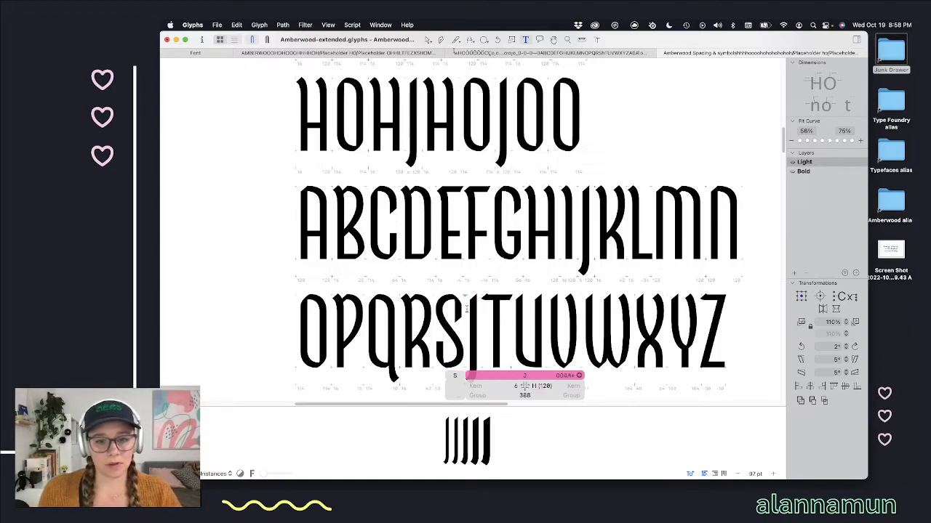
click(481, 306)
click(532, 386)
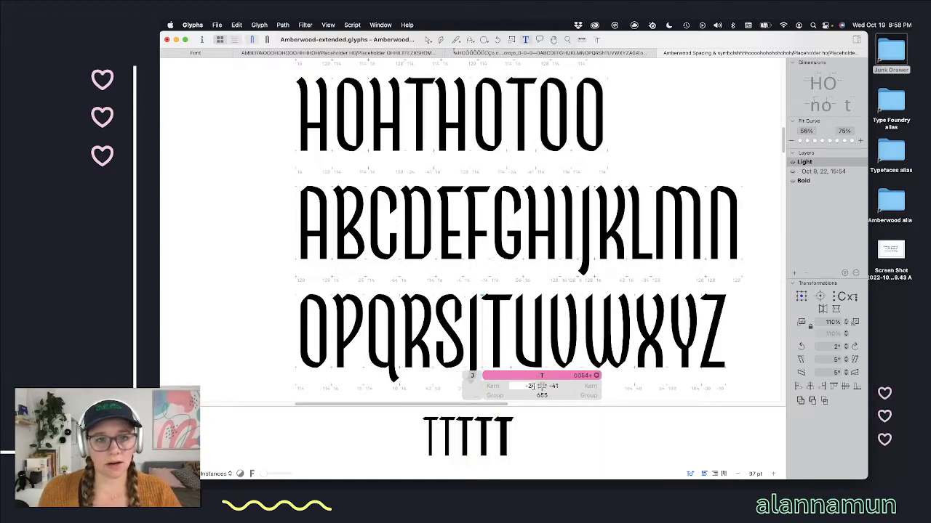
key(shift+Down)
key(shift+Down)
key(shift+Down)
key(shift+Down)
key(shift+Down)
key(shift+Down)
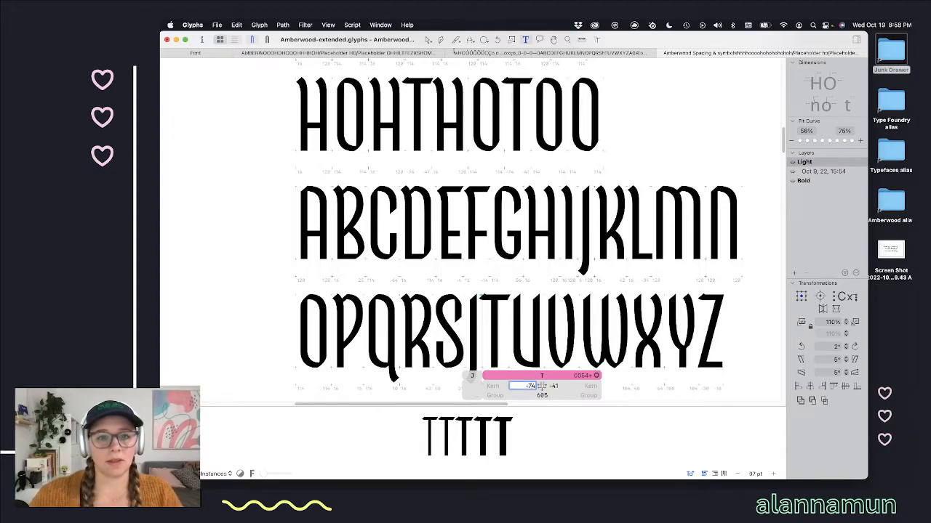
key(shift+Up)
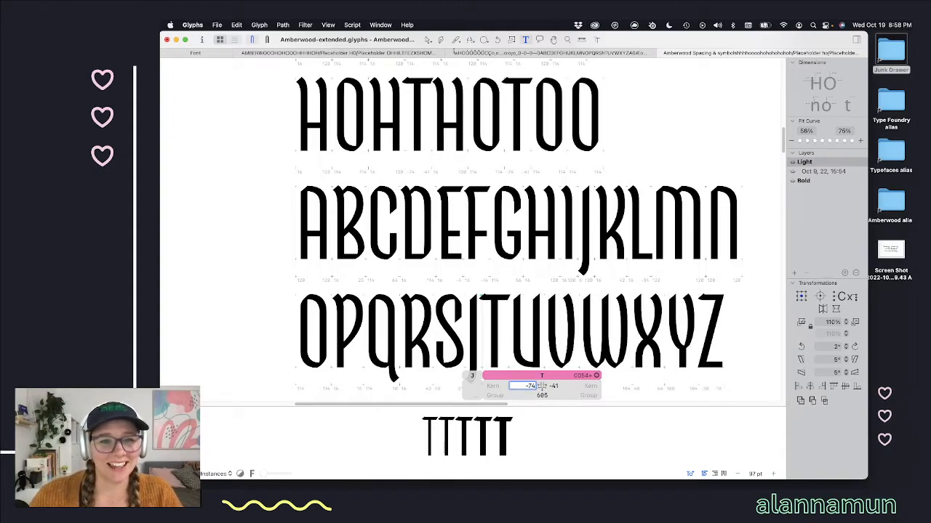
Step: Try T's left sidebearing at -64 against the HOHTHOTOO control string and return it to -74
key(Tab)
key(shift+Down)
key(shift+Up)
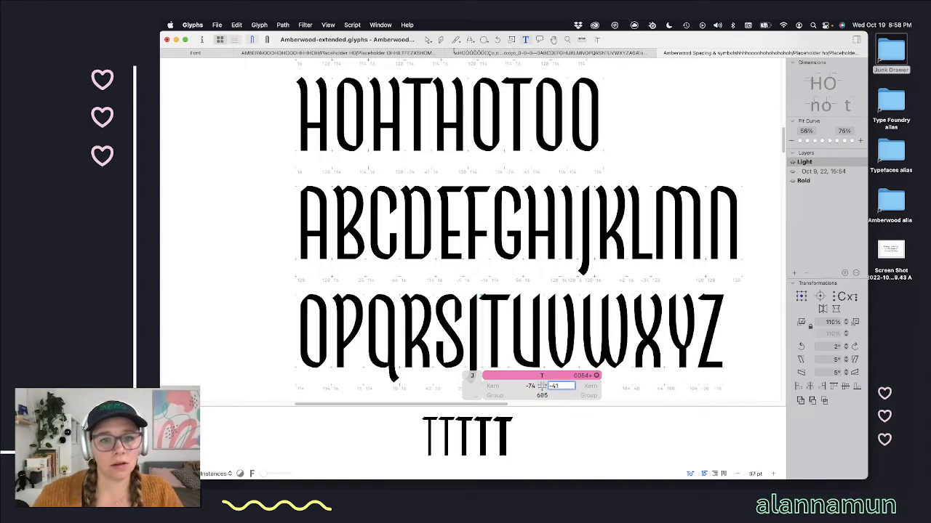
key(shift+Tab)
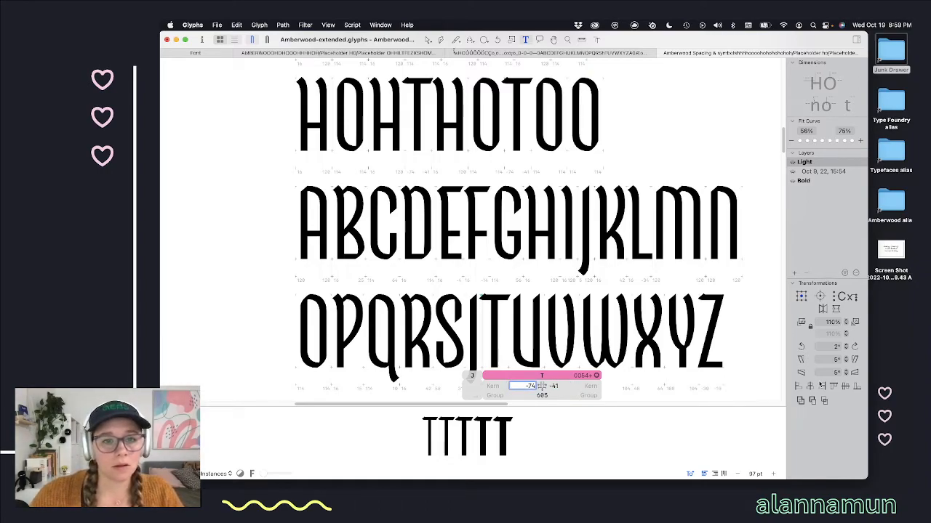
key(shift+Up)
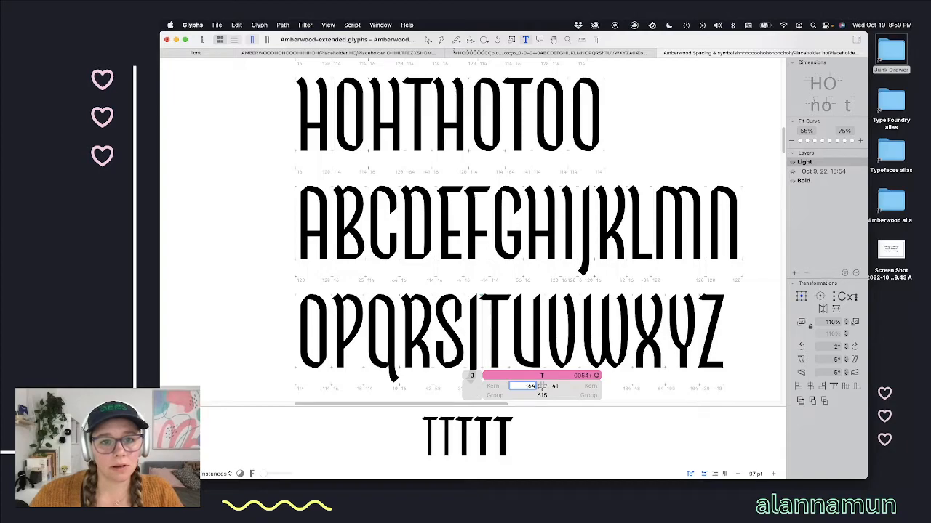
key(shift+Down)
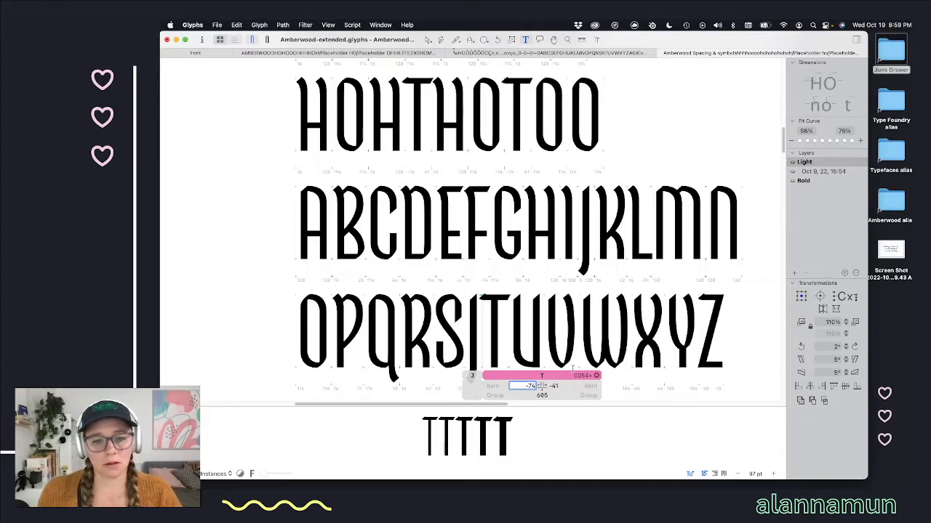
Step: Tighten T's right sidebearing, trying -91, -81 and -51 before setting it to -60
key(Tab)
key(shift+Down)
key(shift+Down)
key(shift+Down)
key(shift+Down)
key(shift+Down)
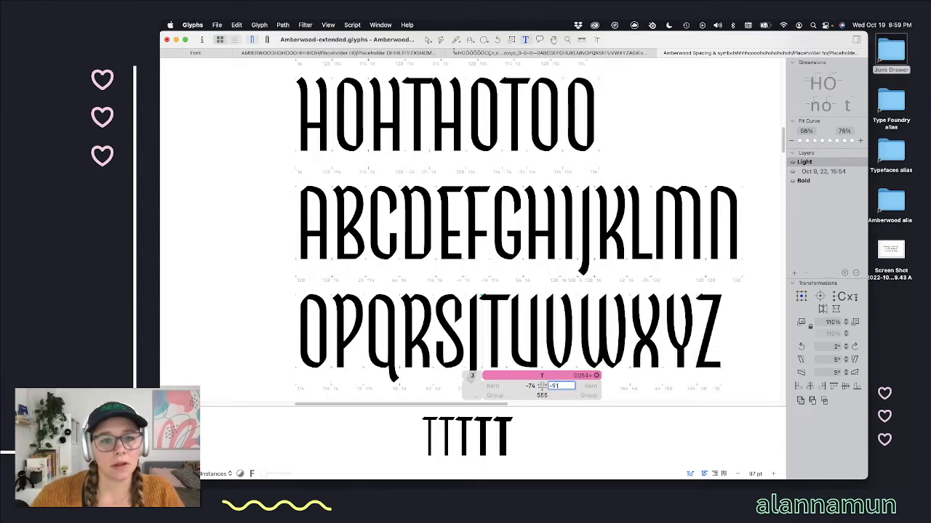
key(shift+Up)
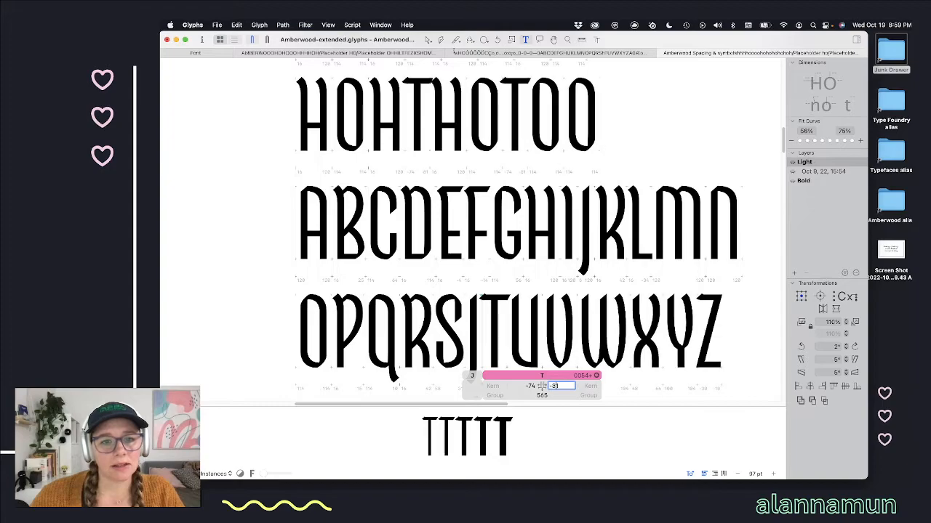
key(shift+Up)
key(shift+Up)
key(shift+Up)
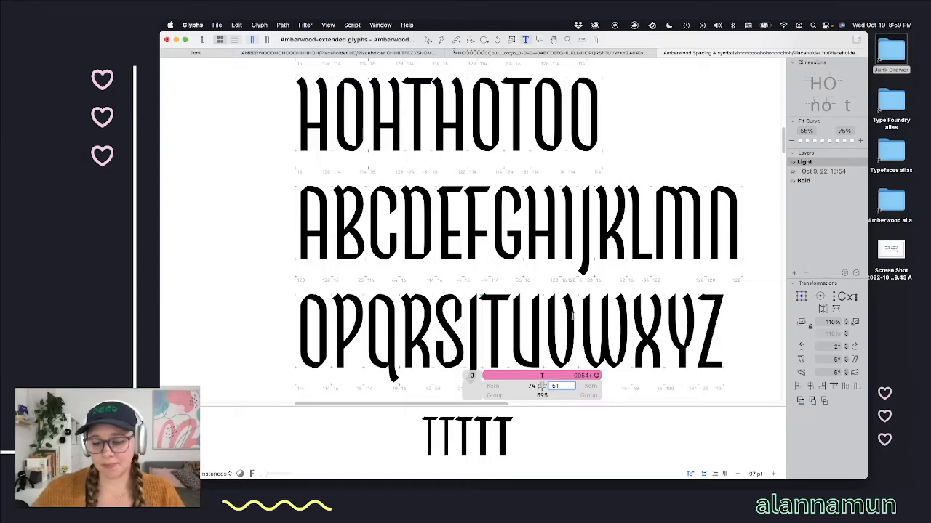
key(shift+Down)
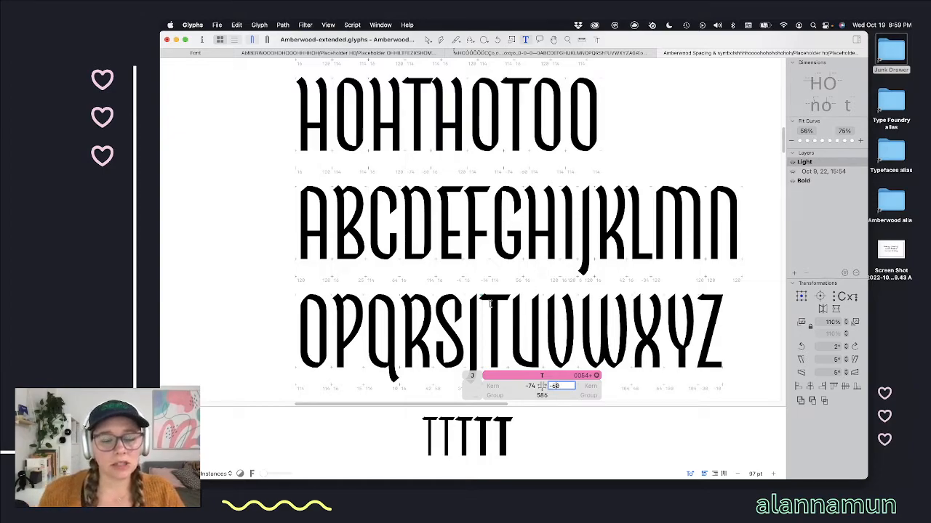
Step: Advance past U to V, set V's left sidebearing to 120, and open its right sidebearing for editing
key(Right)
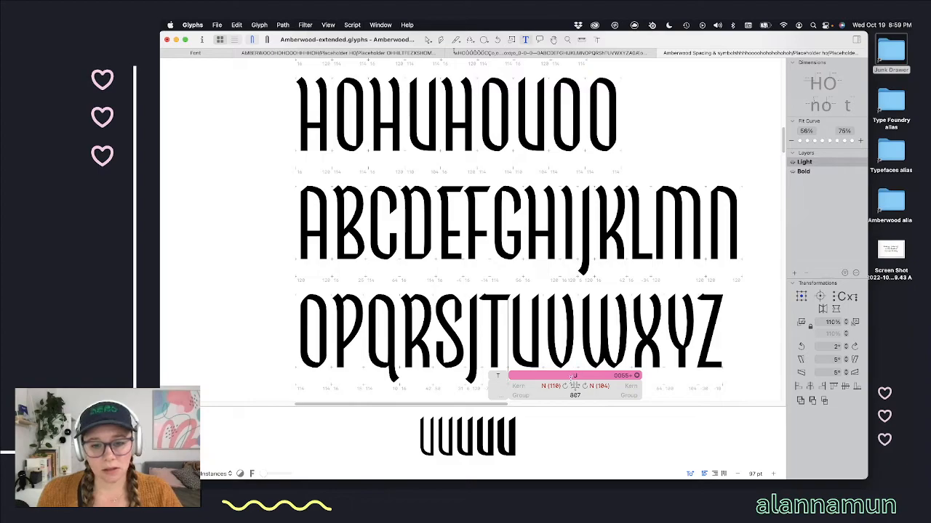
key(Right)
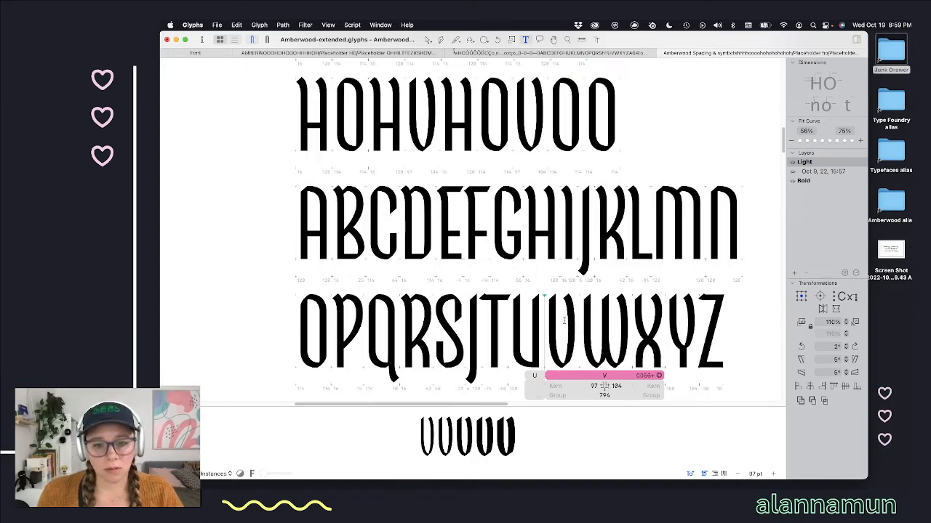
click(520, 334)
click(568, 352)
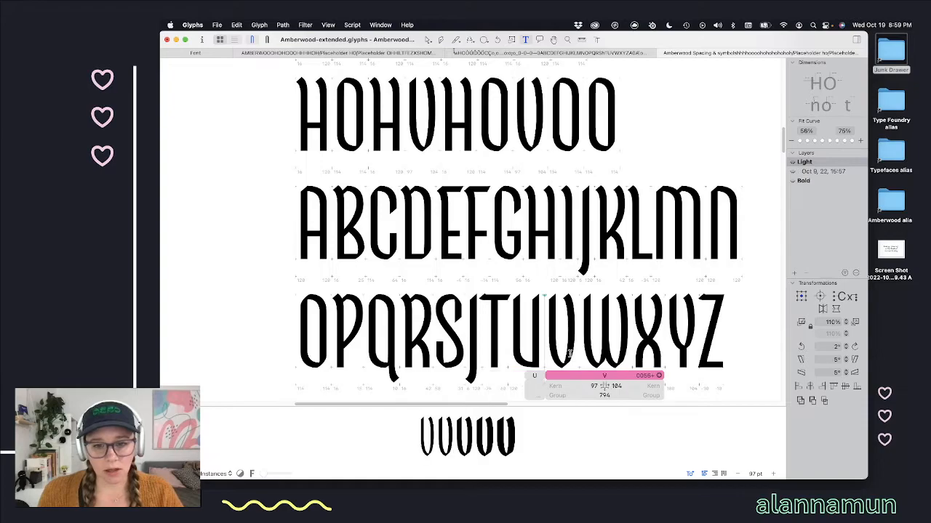
double_click(592, 385)
text(120)
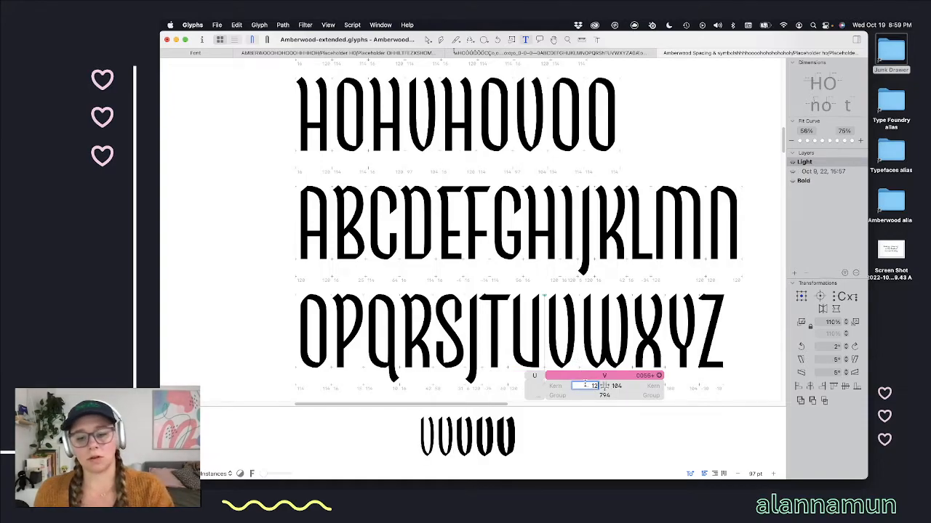
key(Return)
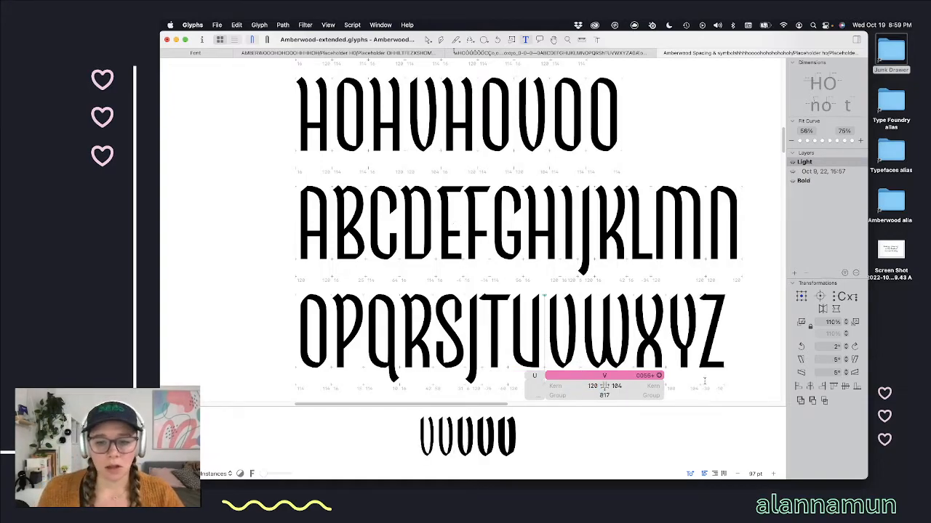
double_click(615, 386)
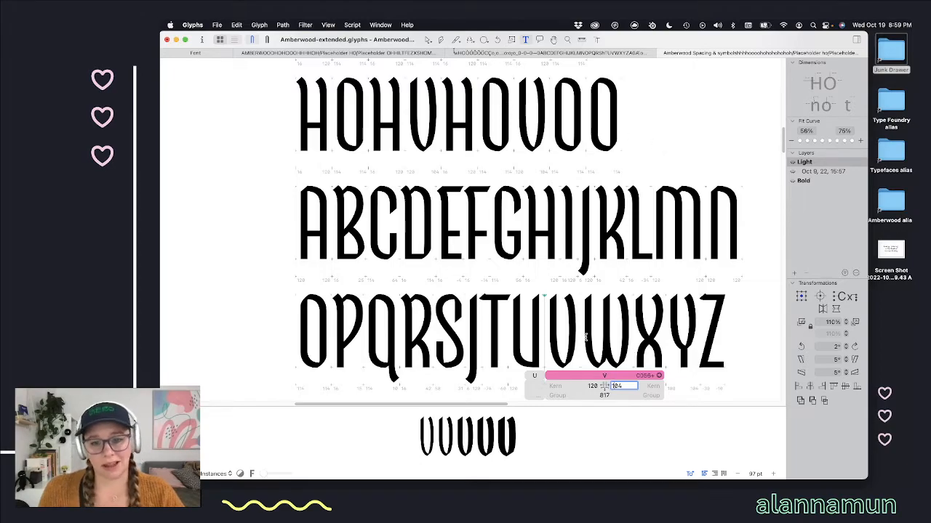
Step: Make W the active glyph and update its left sidebearing from the V metrics key
click(587, 337)
click(636, 387)
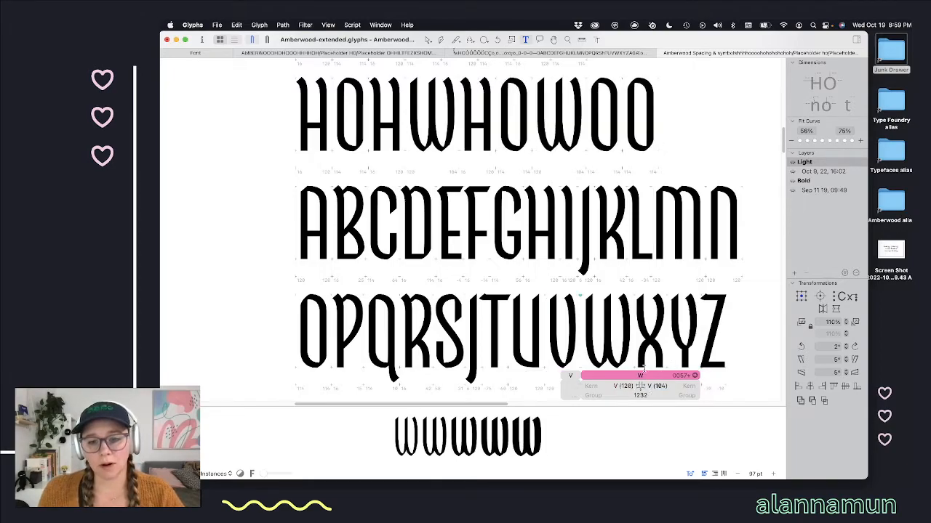
Step: Advance to X, open its outline for editing, and raise the crotch between its lower legs by 20 units to Y 549
key(Right)
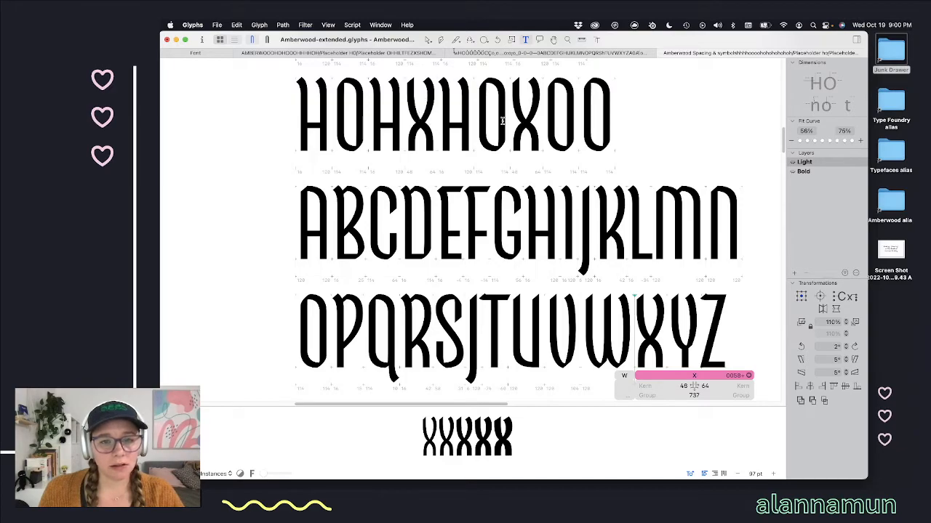
double_click(649, 357)
scroll(649, 355, up, 2)
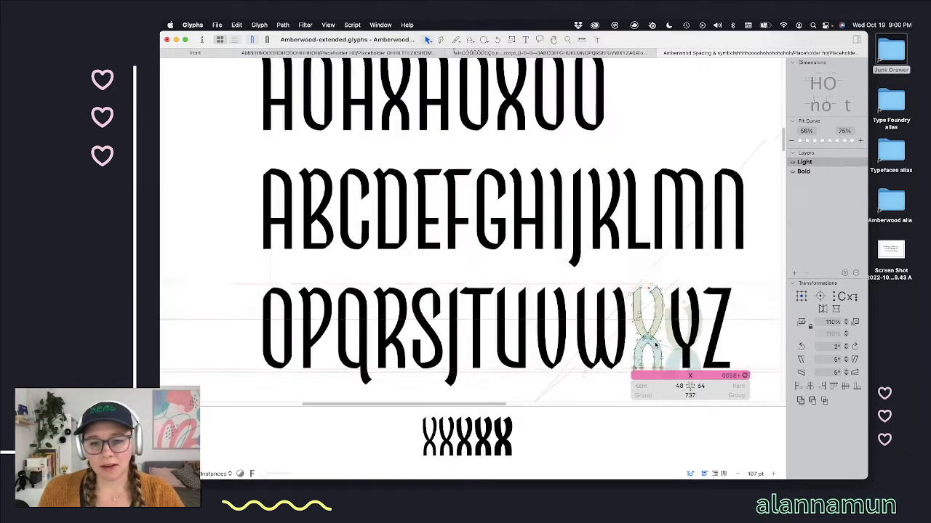
click(640, 351)
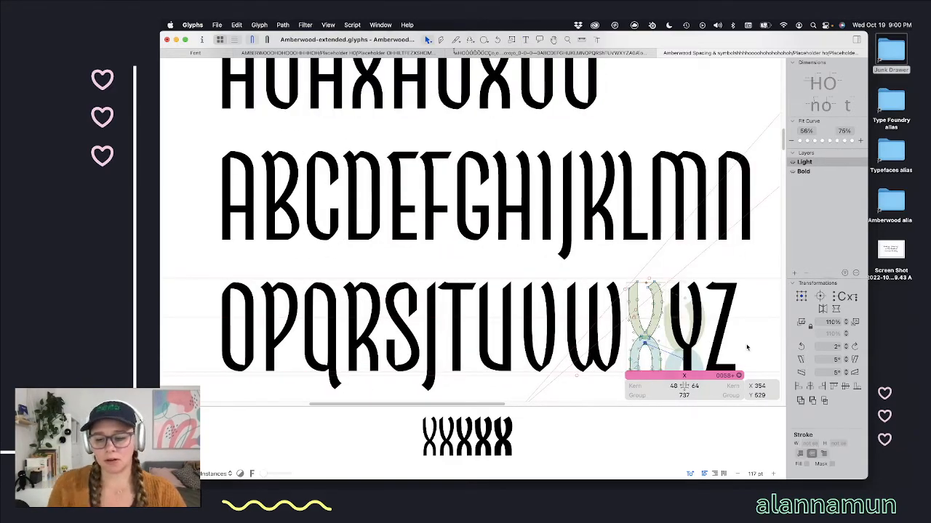
key(shift+Up)
key(shift+Up)
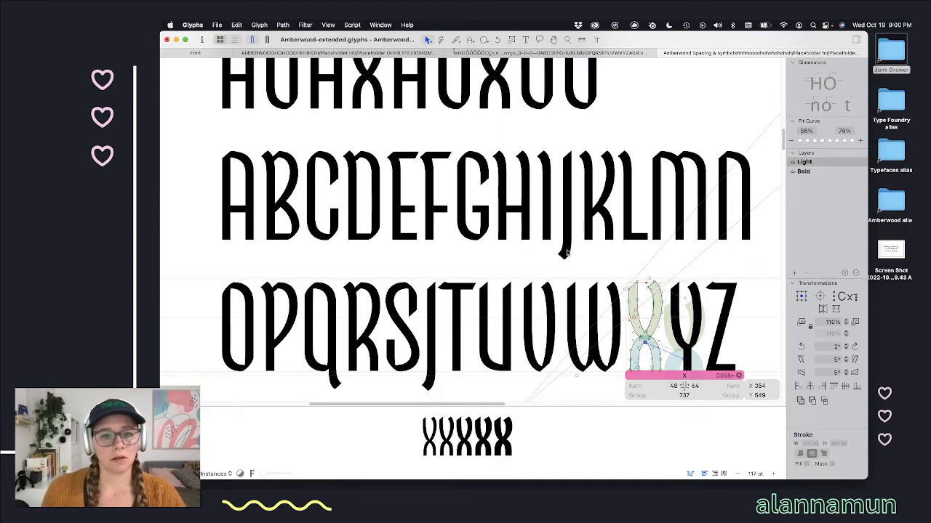
scroll(571, 247, down, 5)
scroll(566, 238, up, 3)
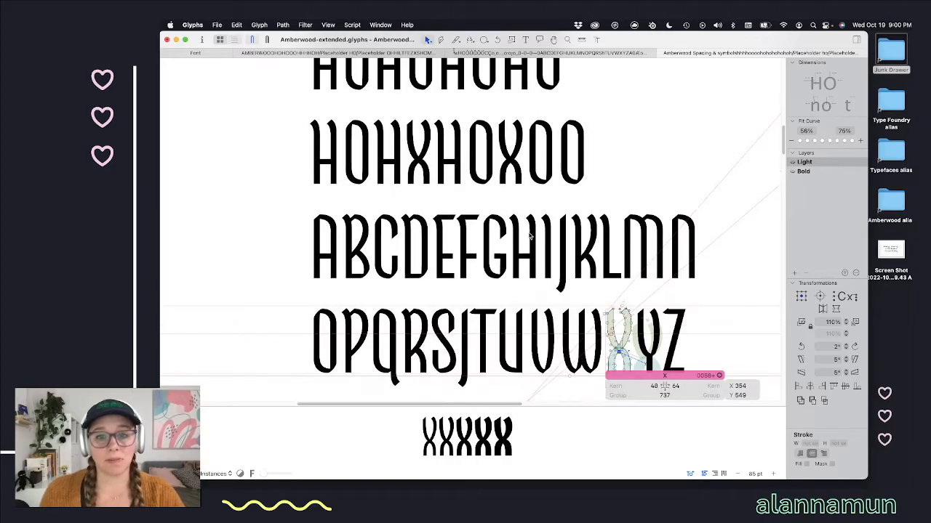
Step: Set X's left sidebearing to 58 in the Light master
scroll(533, 250, down, 1)
click(675, 386)
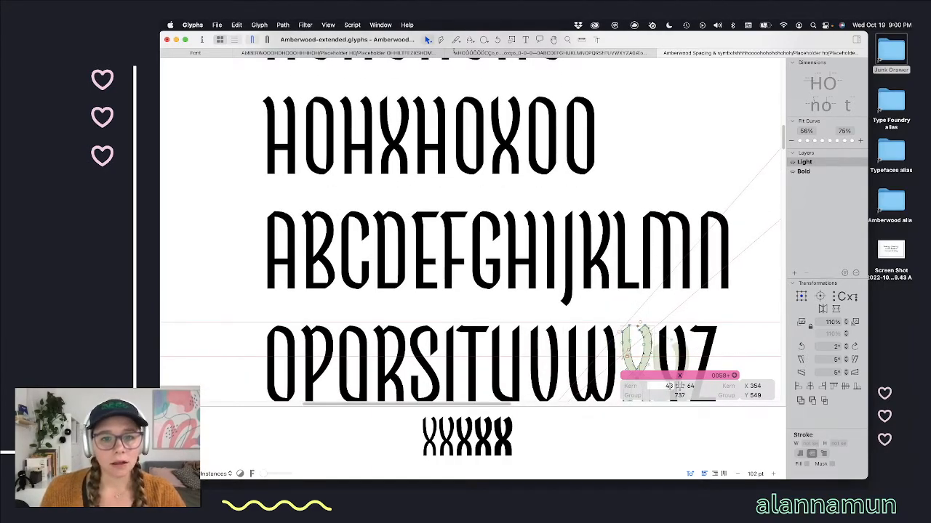
text(40)
key(shift+Up)
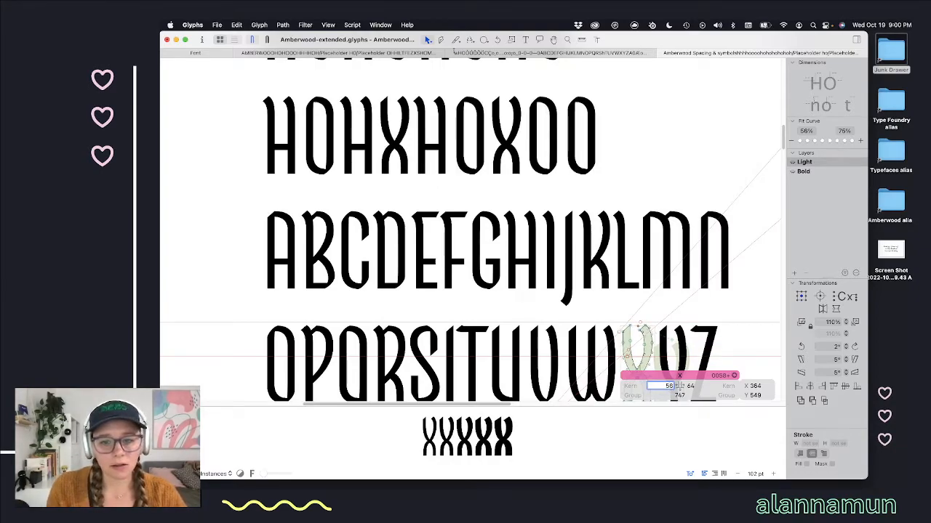
key(Up)
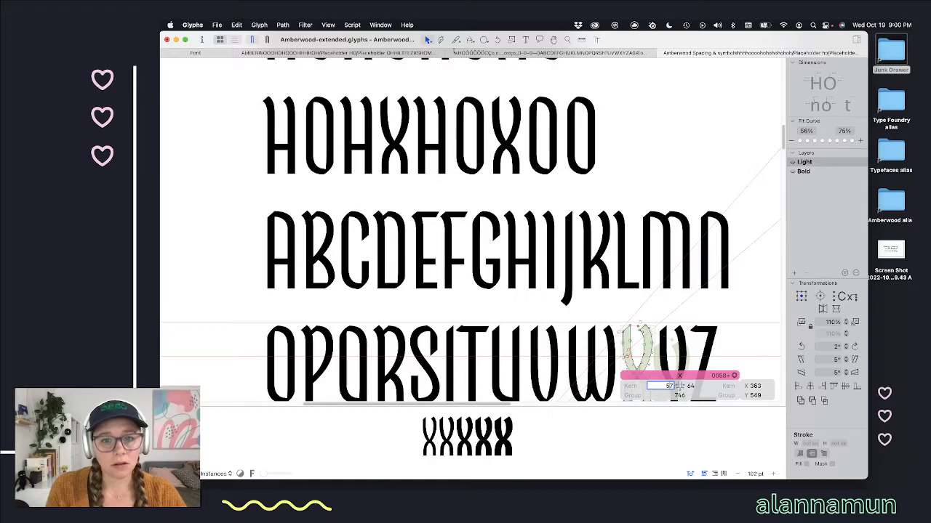
key(Down)
Step: Tighten X's right sidebearing, trying 44 before setting it to 50
click(694, 386)
key(shift+Down)
key(shift+Down)
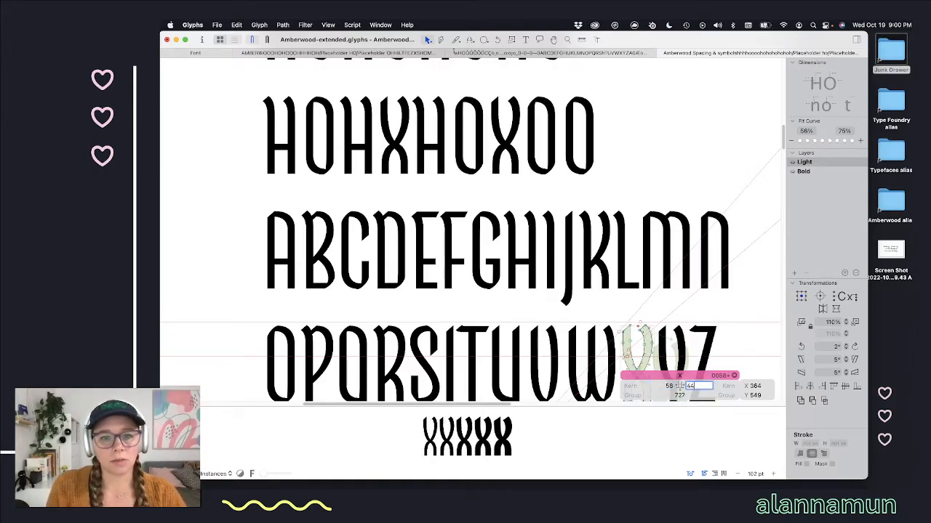
key(Up)
key(Up)
key(Up)
key(Up)
key(Up)
key(Up)
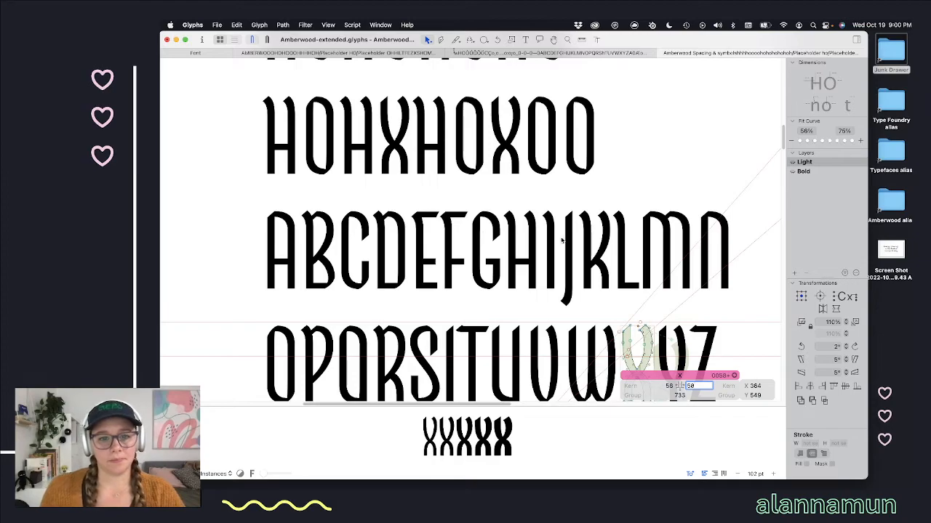
scroll(674, 325, down, 3)
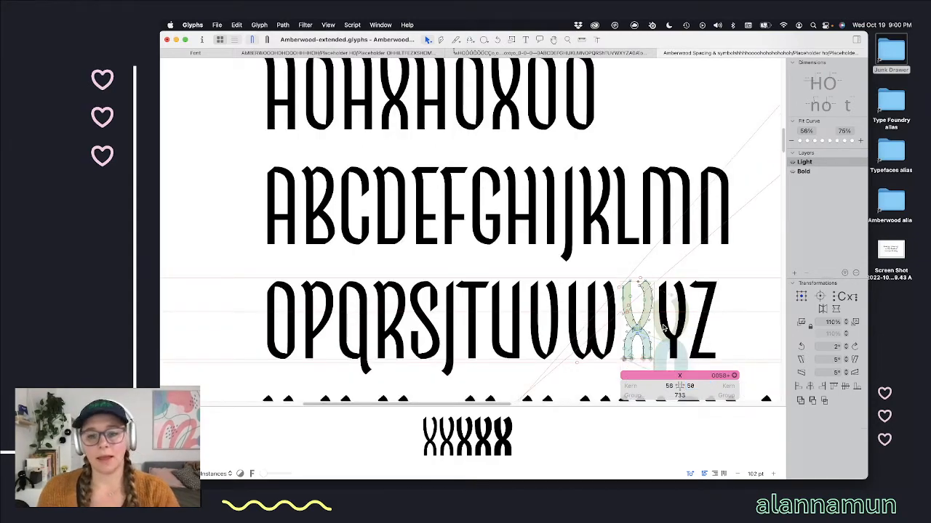
Step: Advance to Y and reduce its left sidebearing, comparing 90 and 80 before setting it to 80
key(Escape)
click(701, 385)
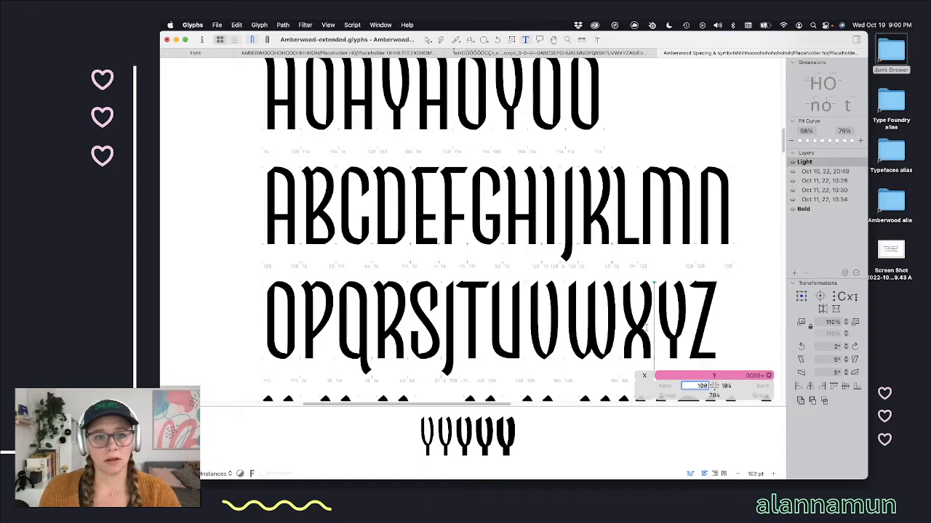
scroll(645, 328, up, 1)
text(90)
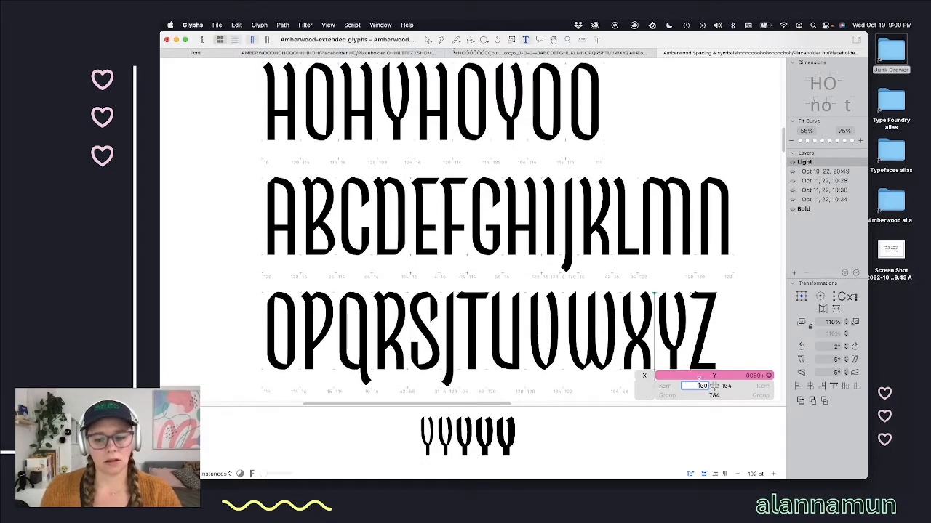
key(Return)
text(80)
key(Return)
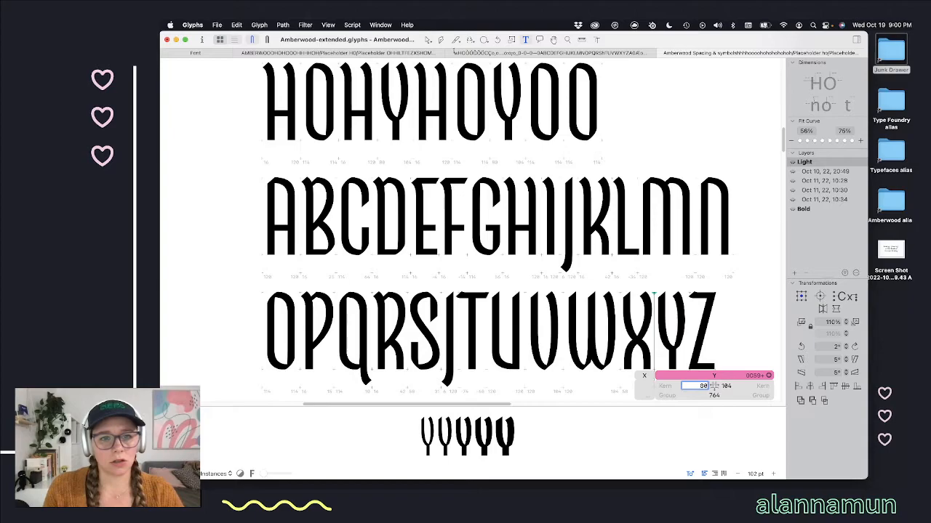
text(90)
key(Return)
text(80)
key(Return)
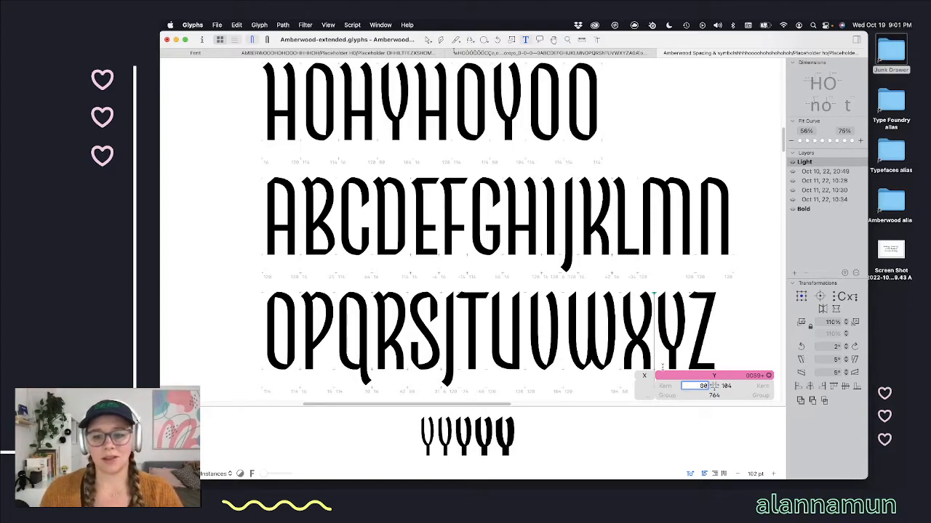
Step: Set Y's right sidebearing to 80
key(Tab)
text(80)
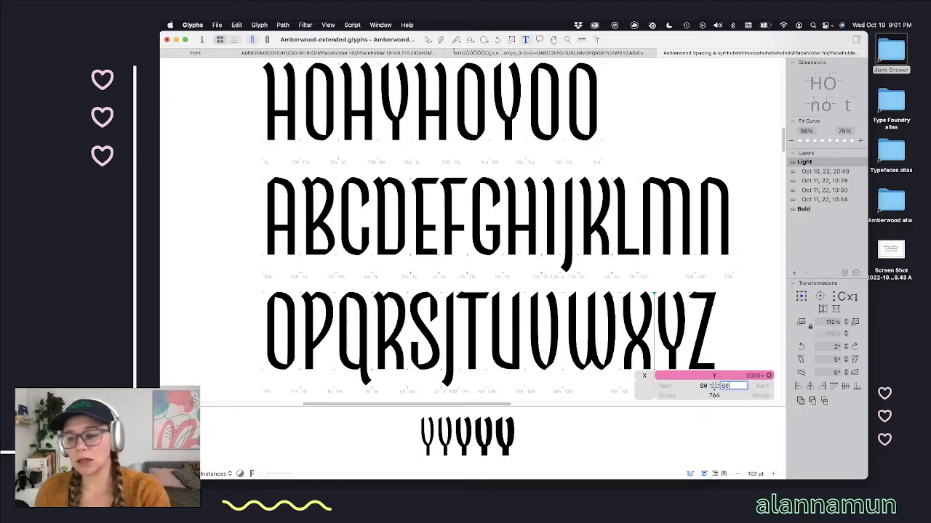
key(Return)
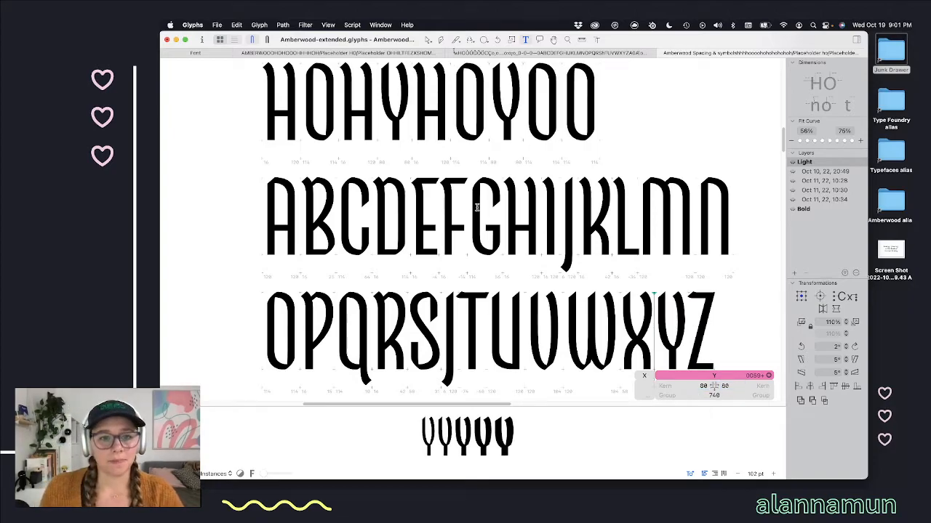
Step: Make Z the active glyph and examine its spacing against H, O and the full capital alphabet
scroll(491, 208, up, 2)
click(538, 246)
scroll(540, 290, down, 1)
click(681, 347)
scroll(649, 331, down, 1)
scroll(615, 290, up, 2)
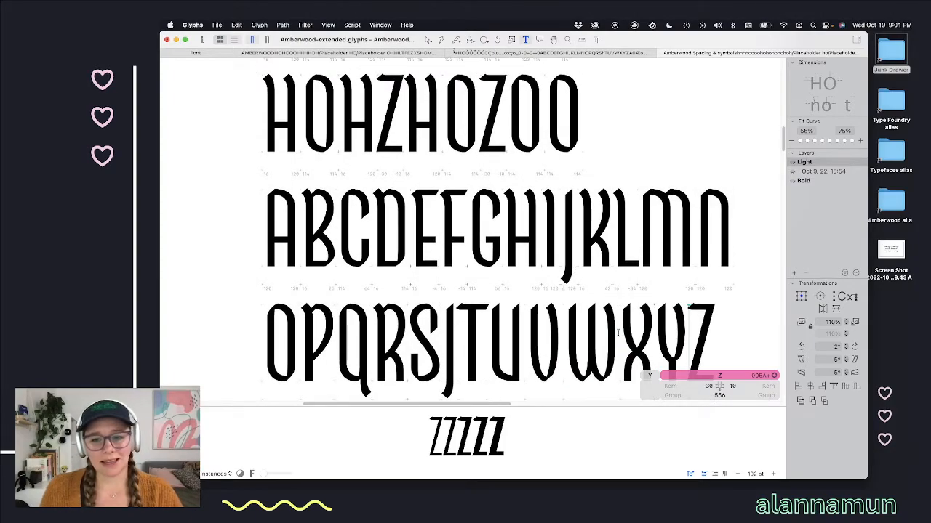
scroll(625, 331, down, 2)
scroll(658, 334, up, 2)
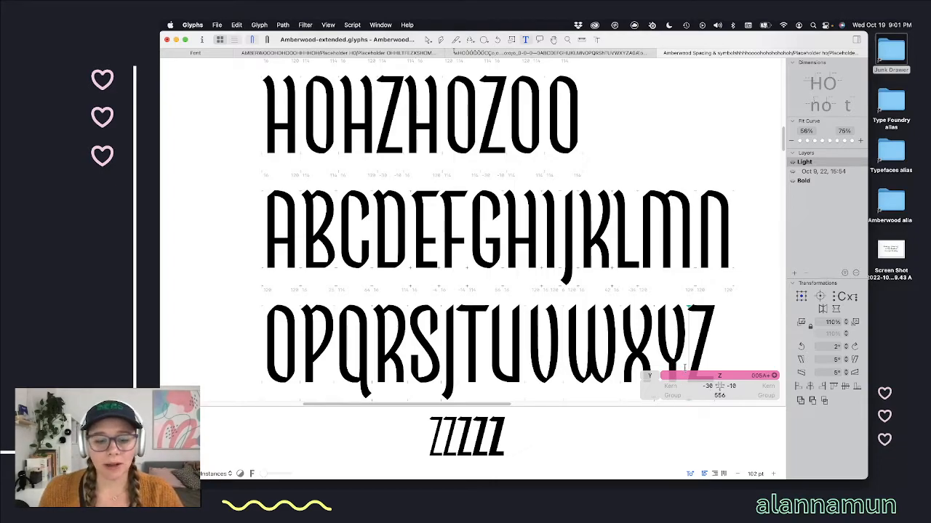
scroll(689, 342, down, 2)
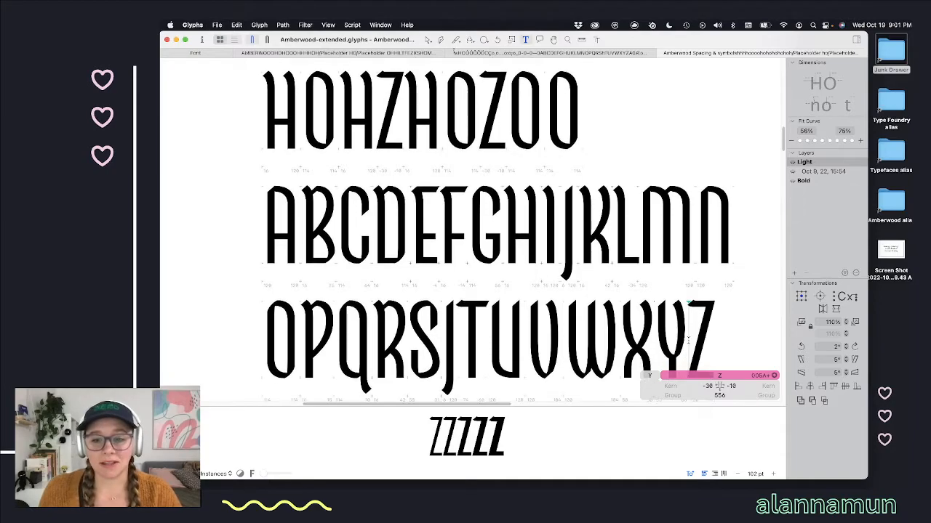
scroll(691, 329, down, 1)
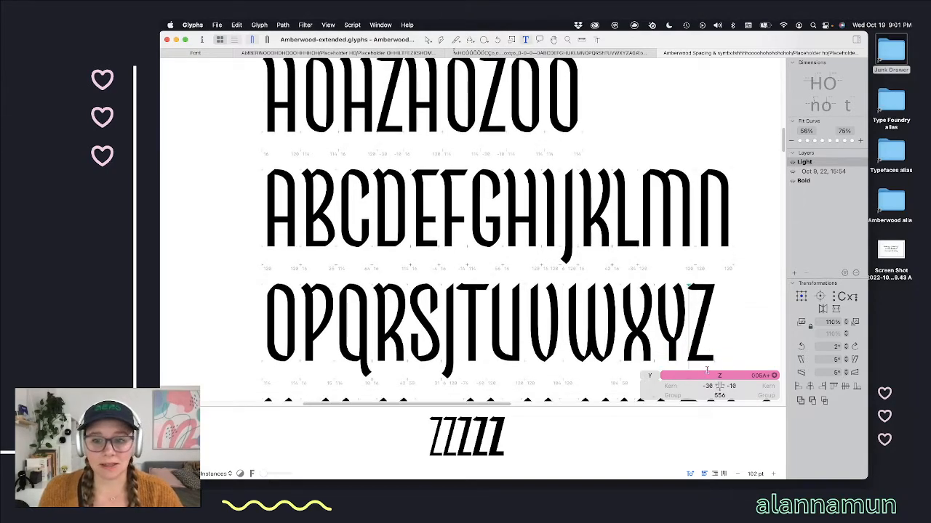
scroll(696, 322, up, 4)
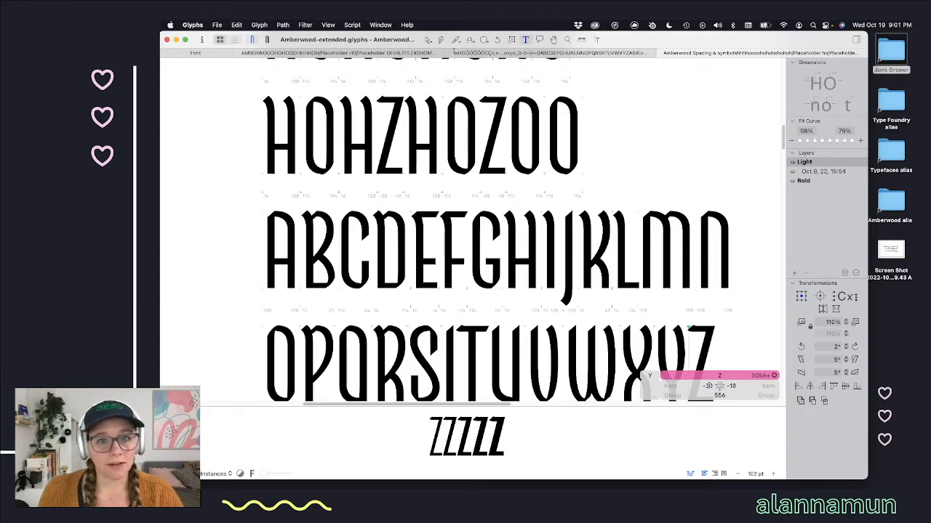
Step: Tighten Z's right sidebearing to -20, comparing it with -10
click(732, 387)
key(shift+Down)
key(shift+Up)
key(shift+Down)
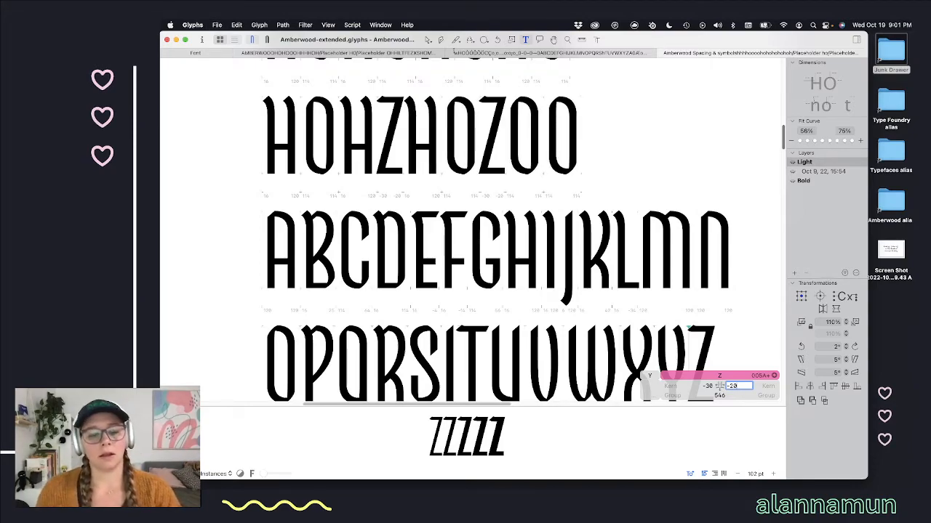
Step: Switch back to Glyphs from the desktop and reopen the recent Amberwood-extended.glyphs file
key(super+h)
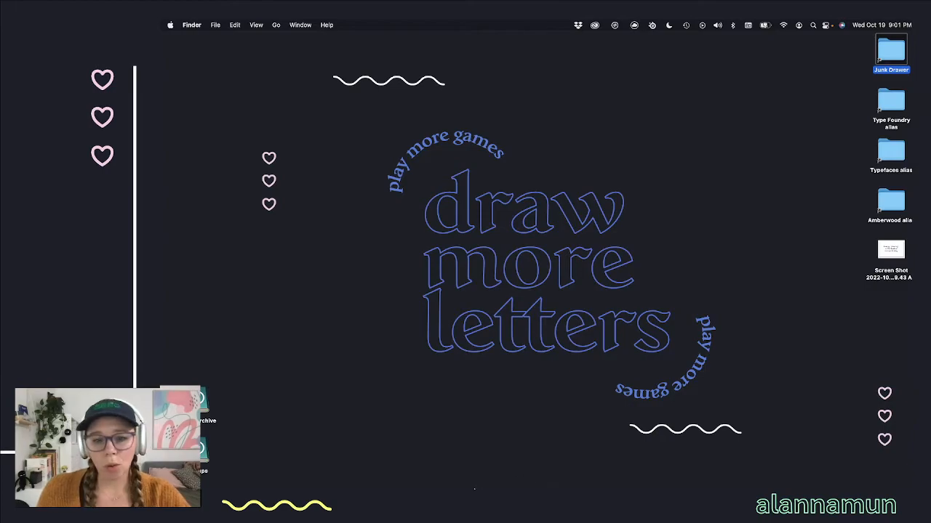
click(433, 477)
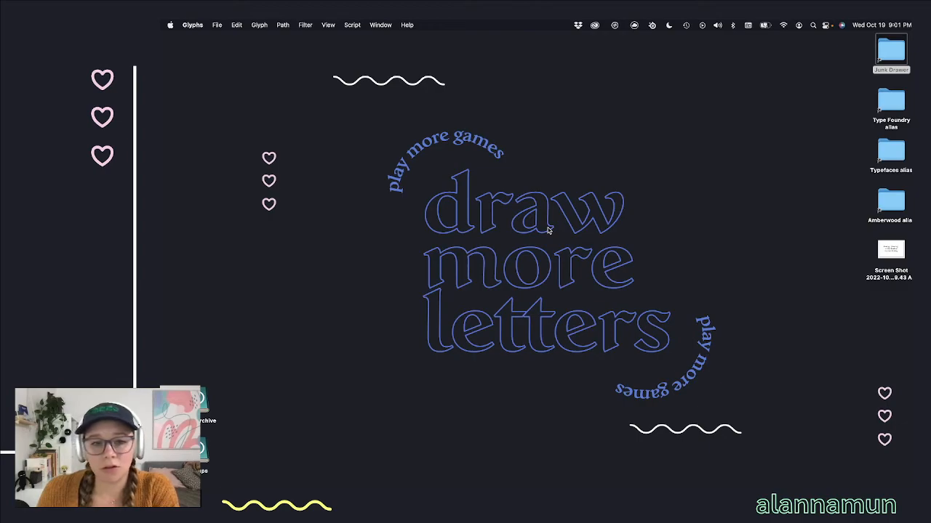
click(216, 26)
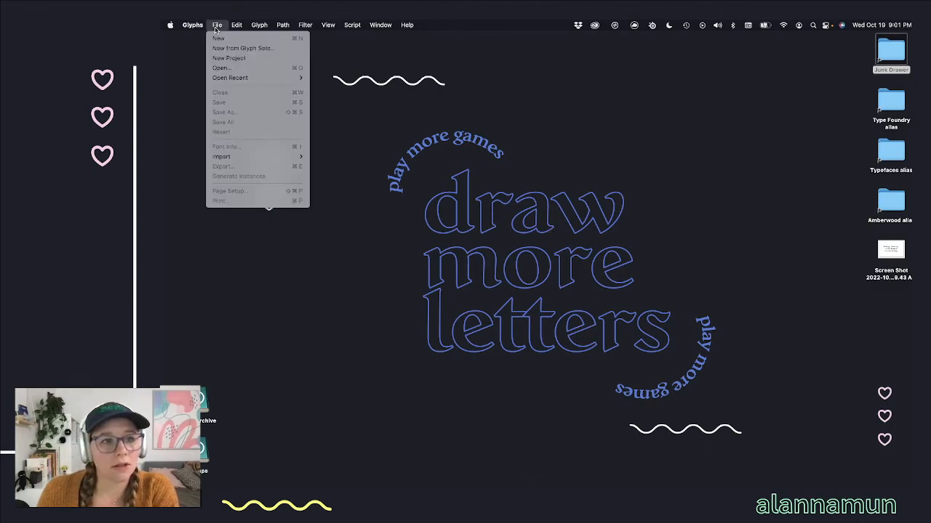
mouse_move(258, 79)
click(354, 90)
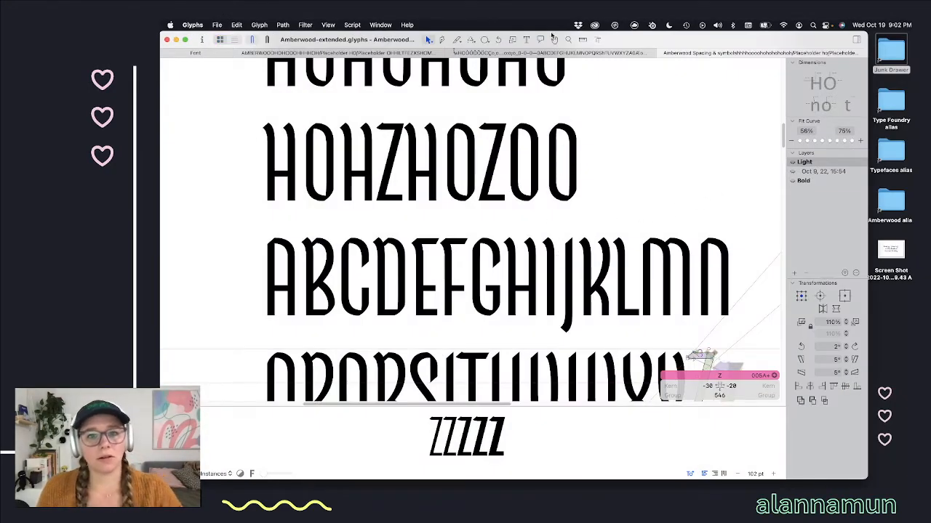
Step: Place the text cursor before J in the alphabet line and inspect the HOJOO spacing with the Measurement tool
click(526, 40)
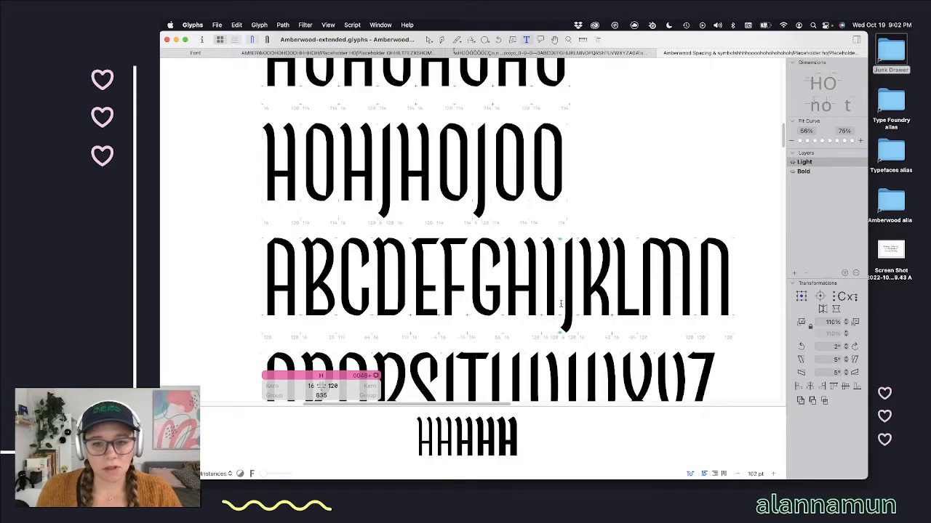
click(564, 295)
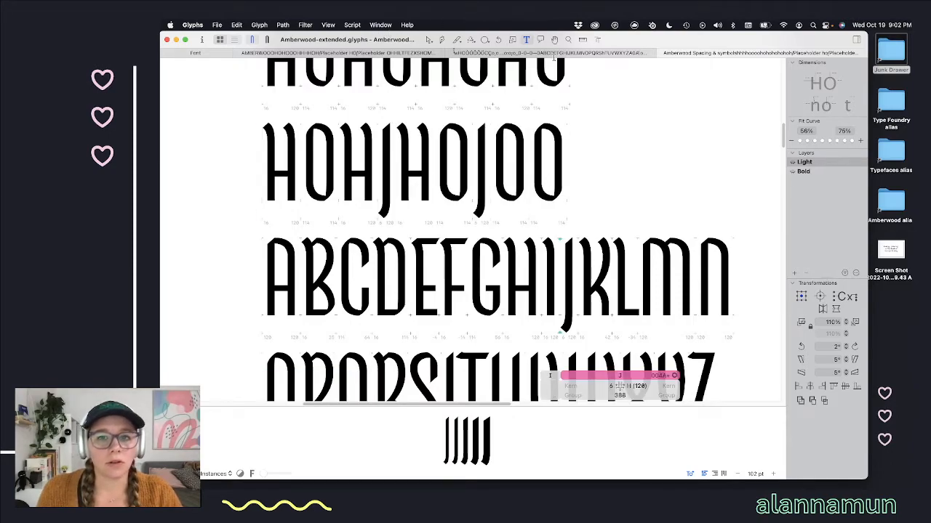
click(582, 40)
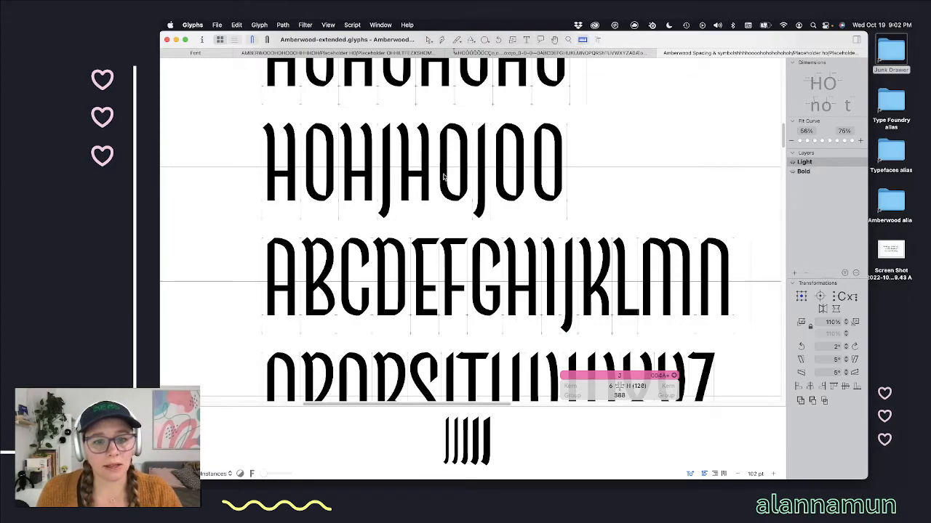
scroll(448, 176, up, 5)
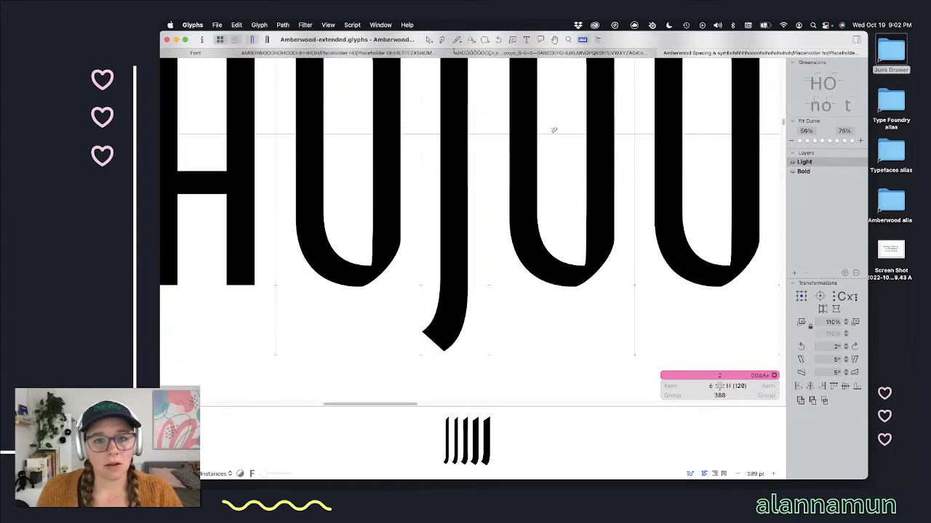
scroll(508, 182, up, 5)
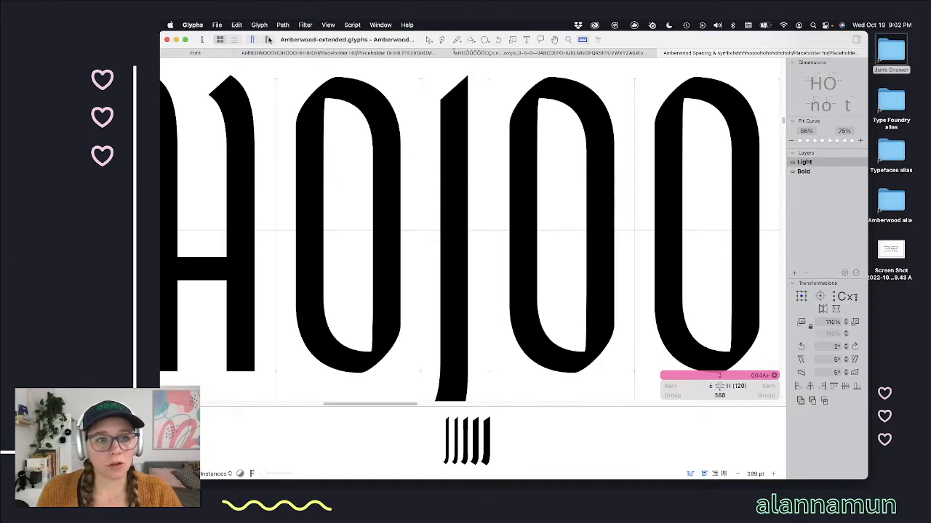
click(267, 40)
click(253, 40)
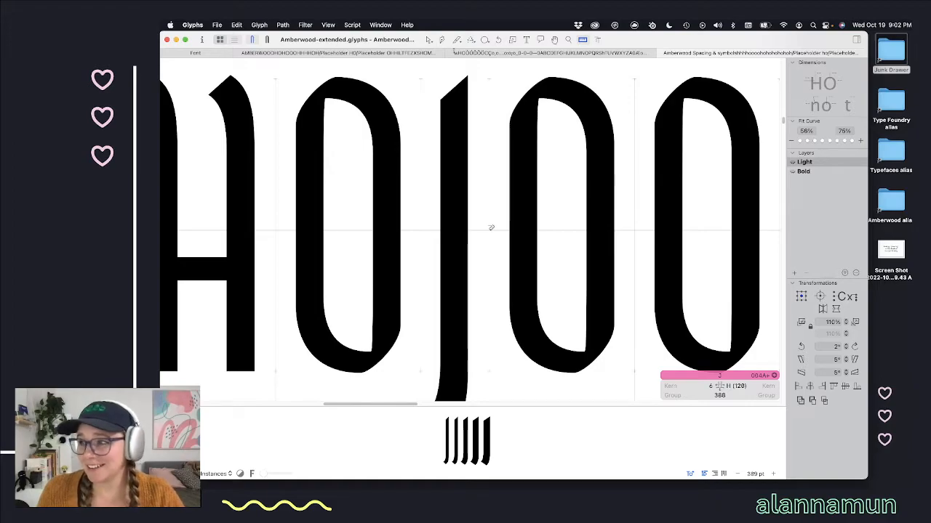
click(327, 25)
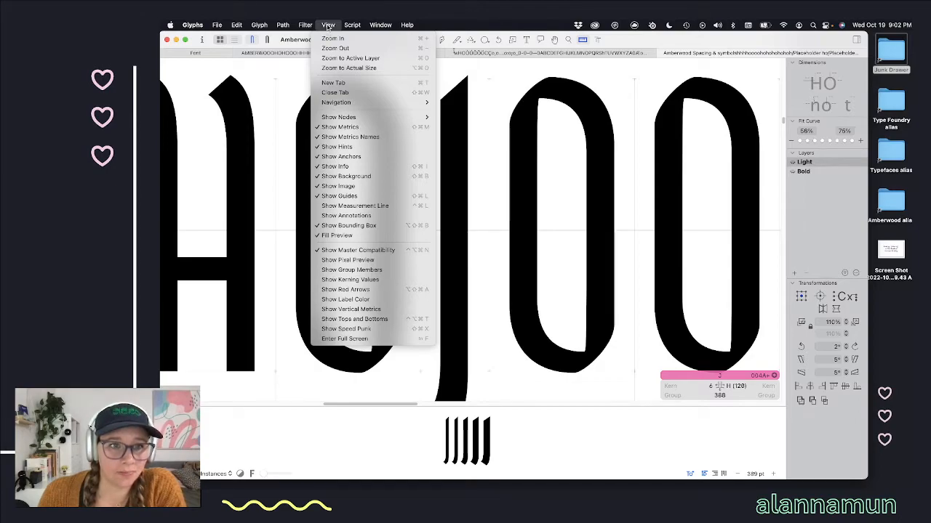
click(328, 26)
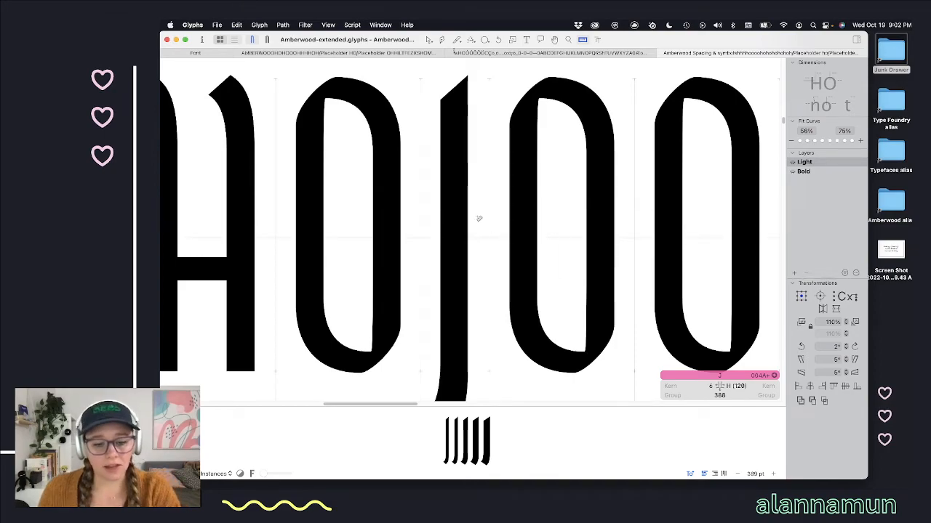
Step: Open an O in the proof line for outline editing and measure across it and its neighbouring O with the Measurement tool
key(t)
click(525, 272)
key(Escape)
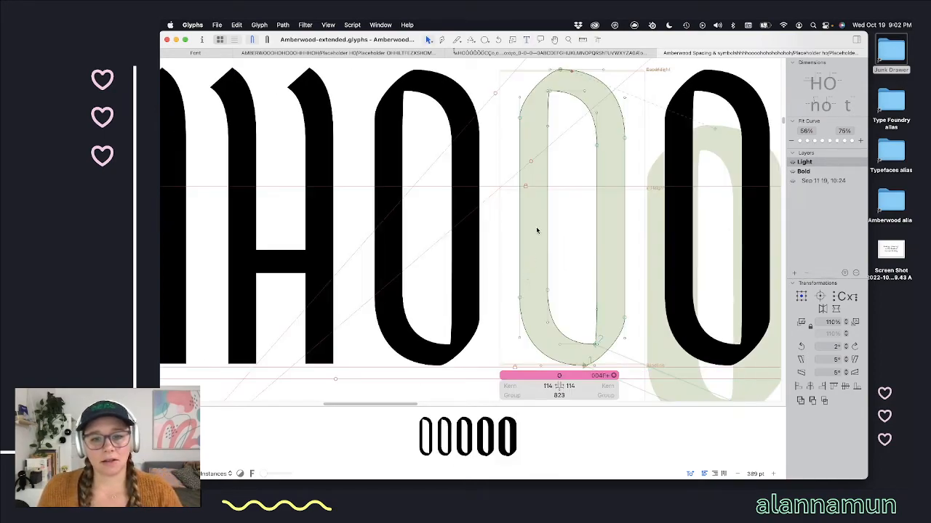
key(l)
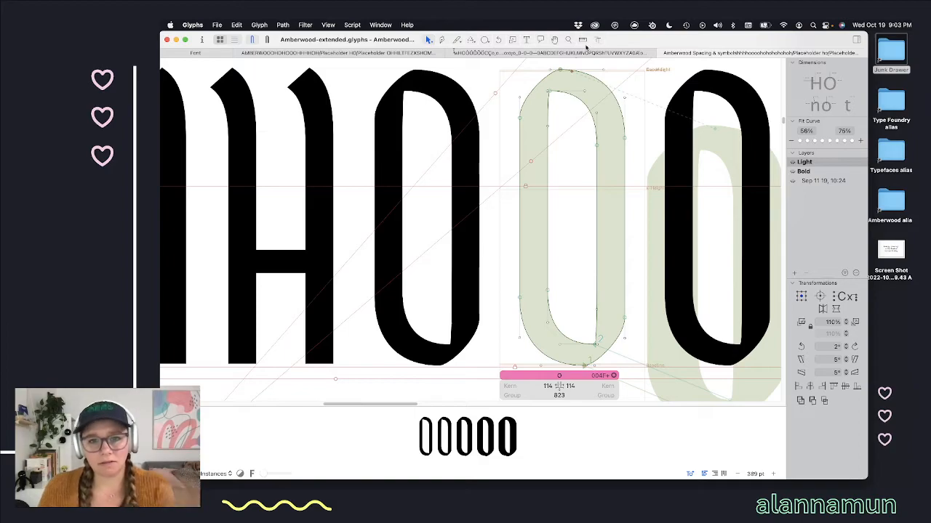
drag(491, 255, 661, 226)
drag(667, 192, 662, 270)
drag(652, 223, 757, 249)
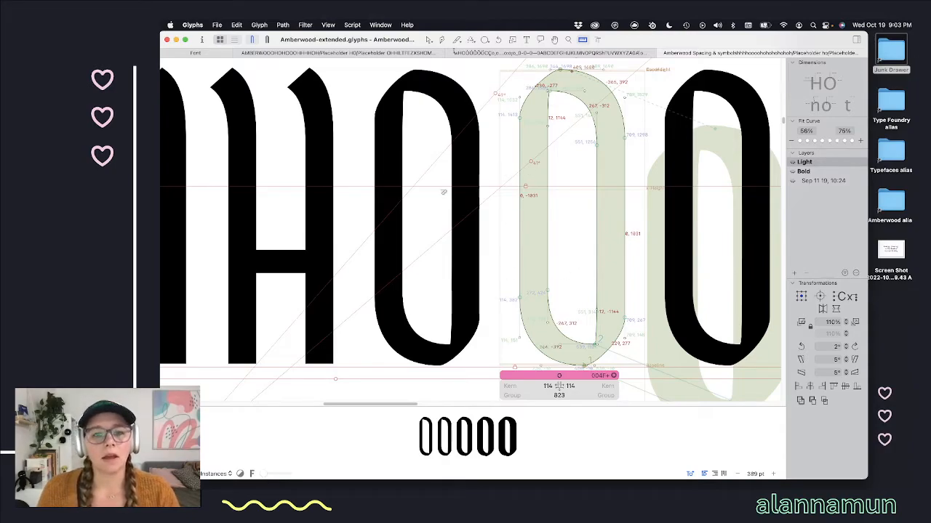
Step: Return to text mode and measure the sidebearings of the H and O glyphs along a horizontal line at mid-height
key(t)
key(l)
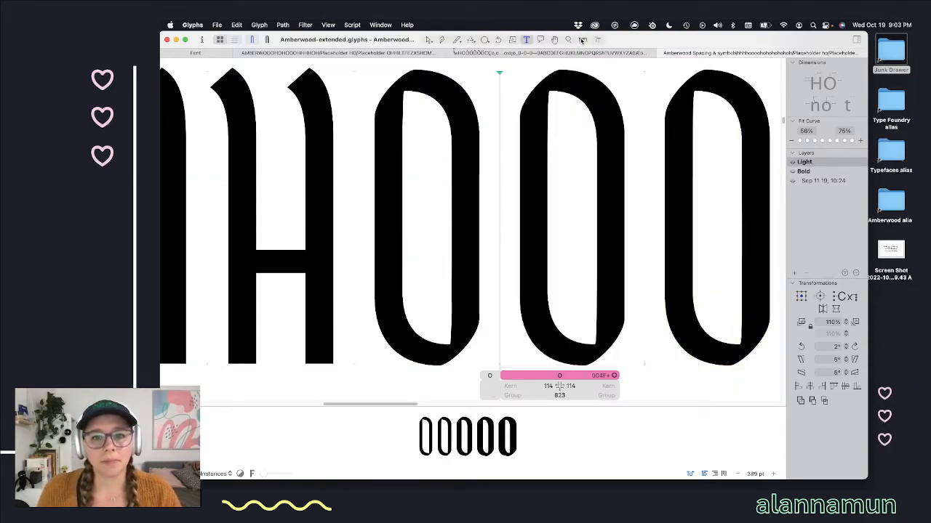
click(500, 226)
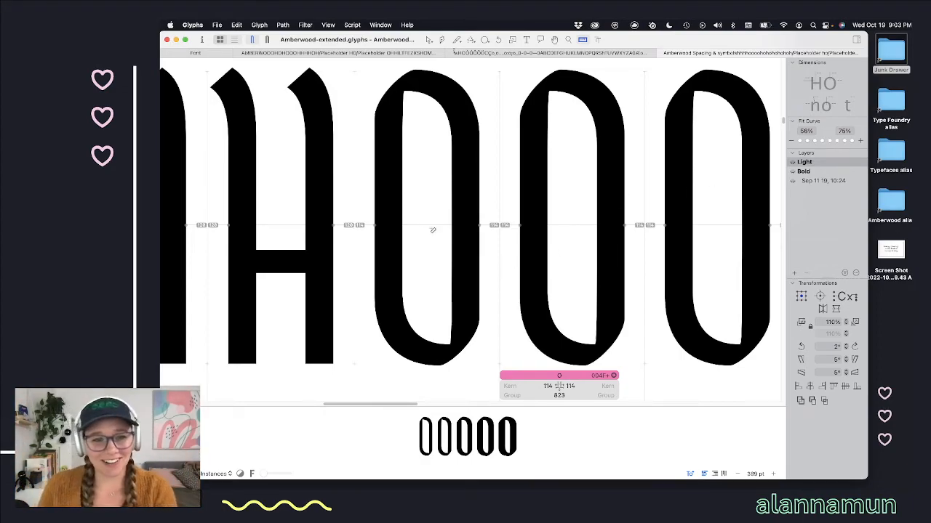
Step: Return to text editing and place the text cursor before J in the alphabet line so the placeholder proof shows J
scroll(472, 273, down, 6)
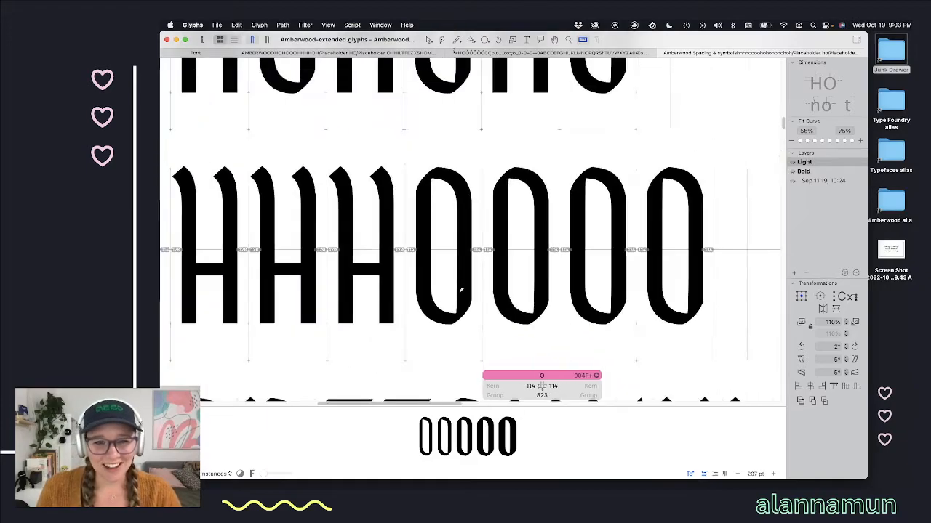
scroll(461, 289, down, 3)
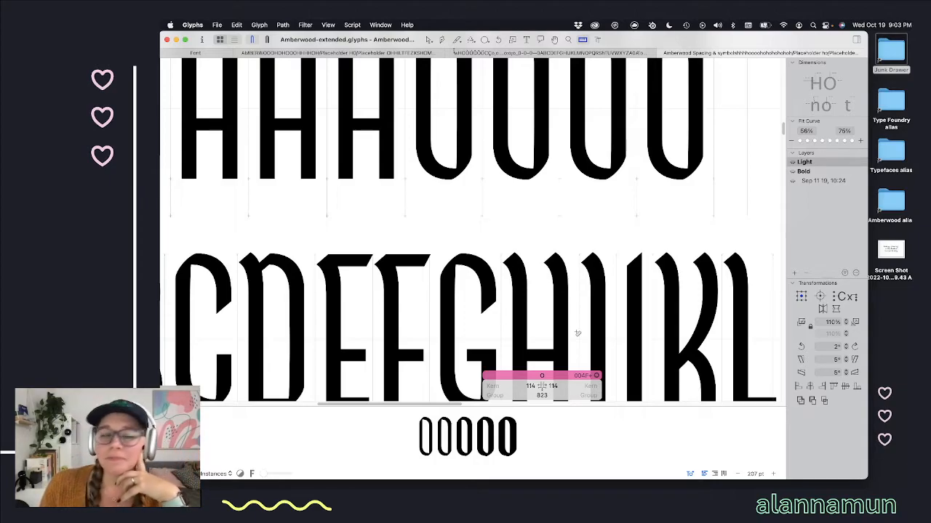
key(t)
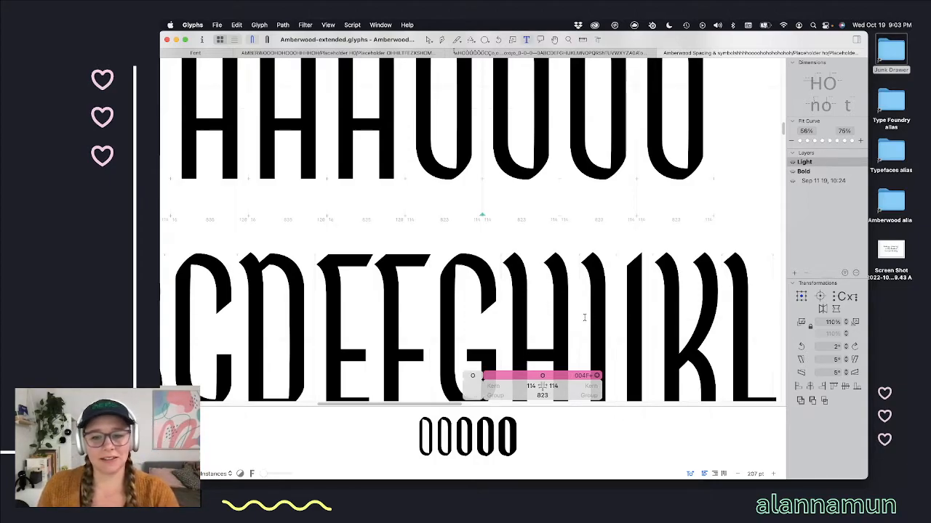
click(585, 318)
scroll(574, 319, down, 1)
key(Right)
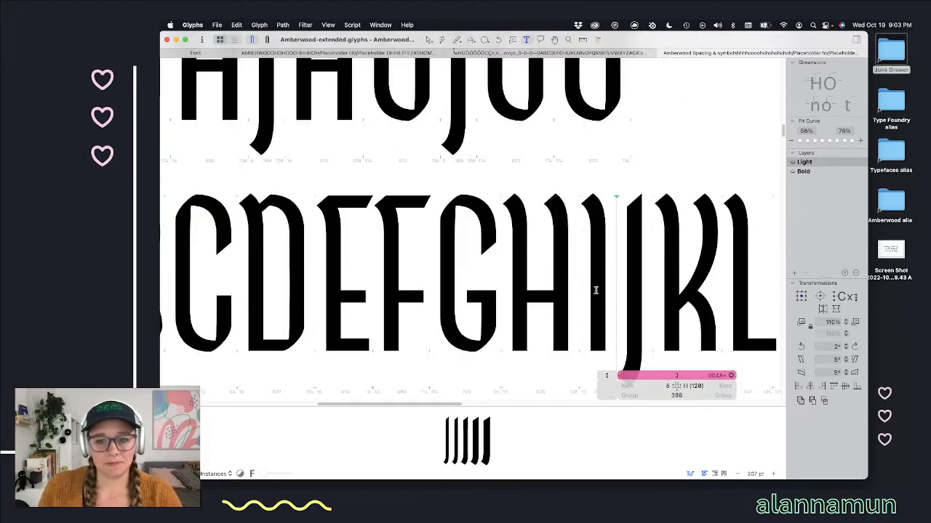
Step: Examine the sidebearings of H, I and J in the alphabet line with the Measurement tool
scroll(530, 138, up, 1)
click(583, 41)
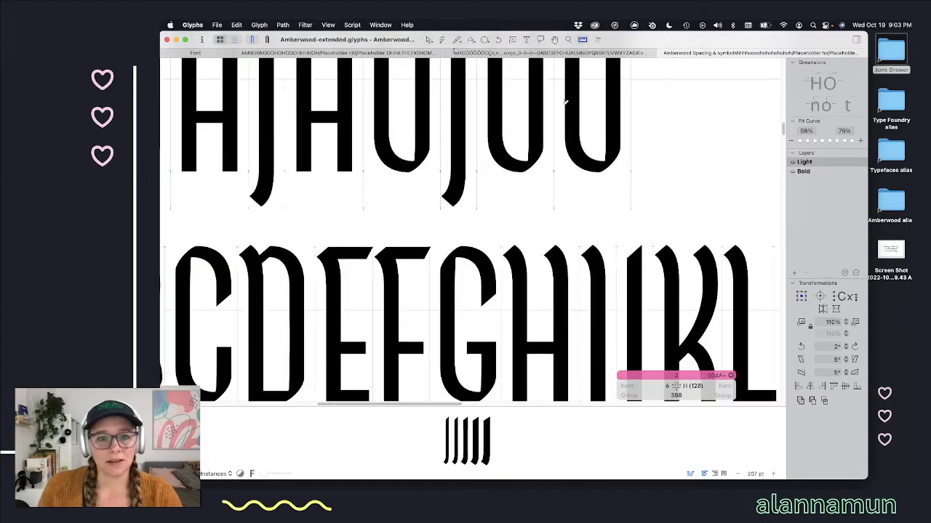
scroll(608, 349, up, 5)
scroll(608, 333, up, 2)
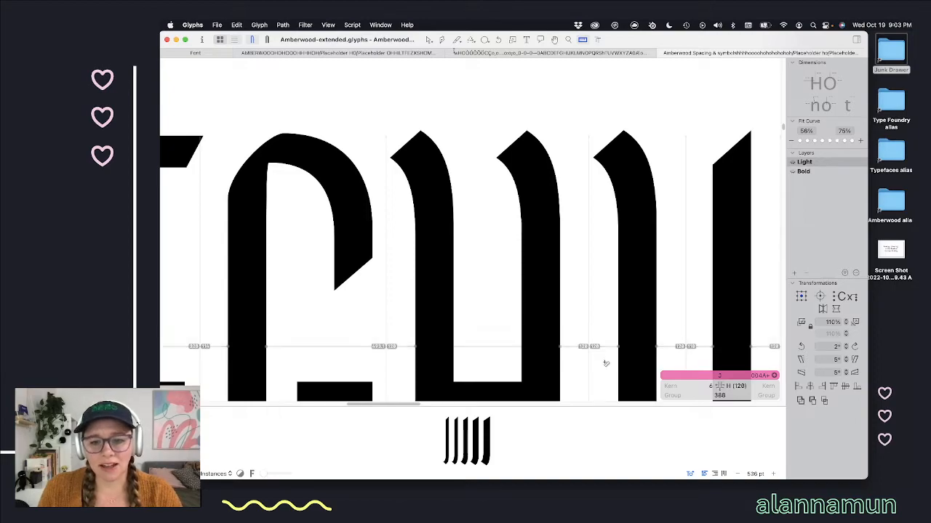
scroll(595, 349, down, 10)
scroll(605, 364, down, 2)
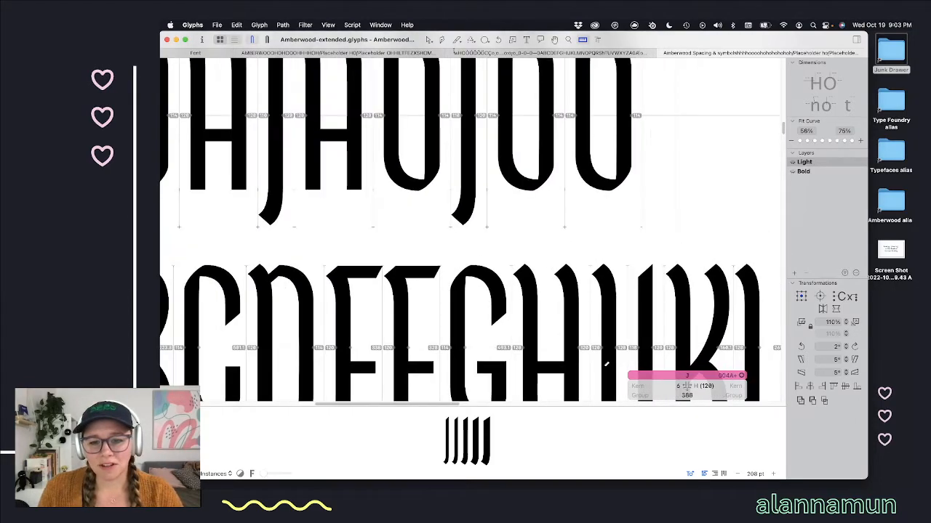
Step: Inspect the measured sidebearings of J and its neighbouring Os in the HOHJHOJOO proof line
scroll(587, 354, down, 3)
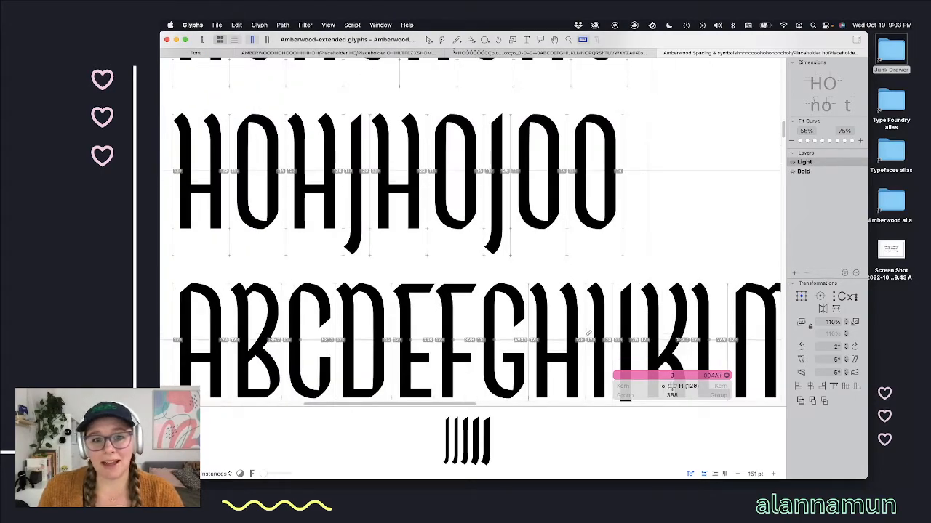
scroll(495, 188, up, 6)
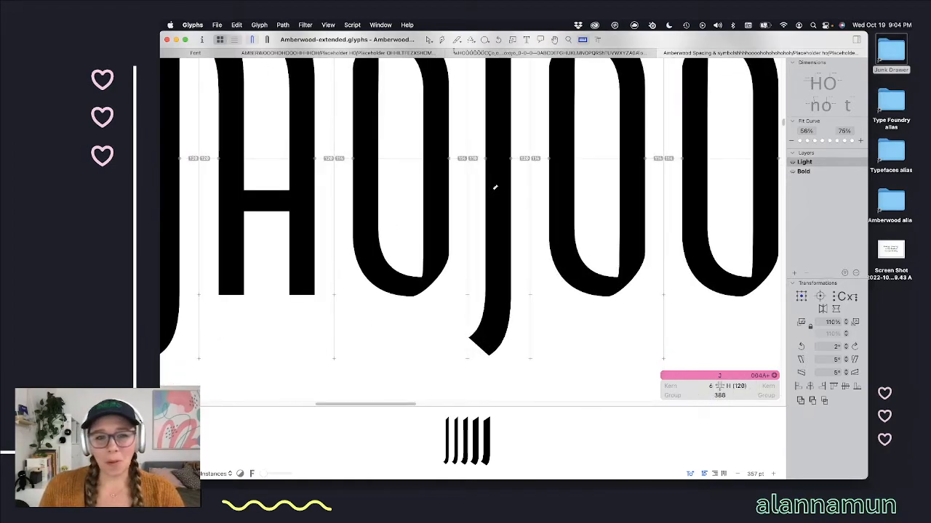
scroll(494, 187, up, 3)
scroll(485, 226, up, 3)
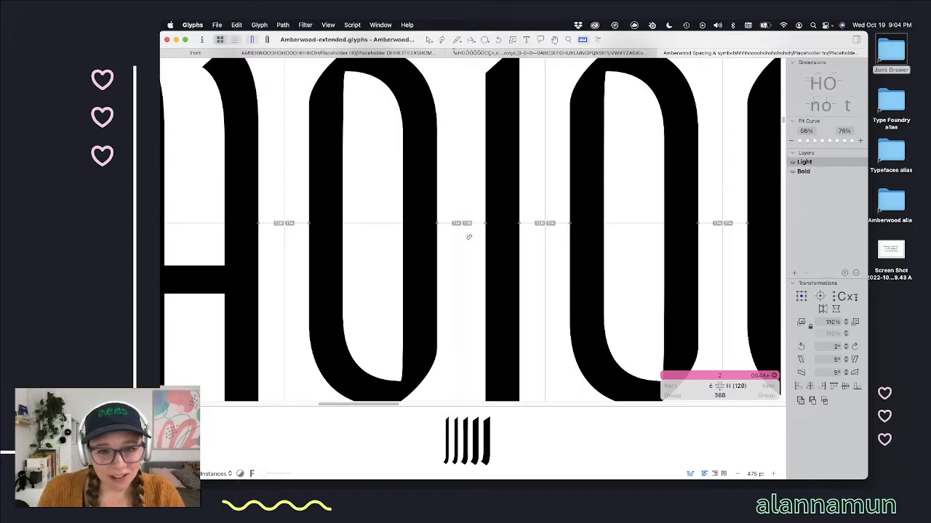
Step: Set the J's left sidebearing to 16
click(711, 386)
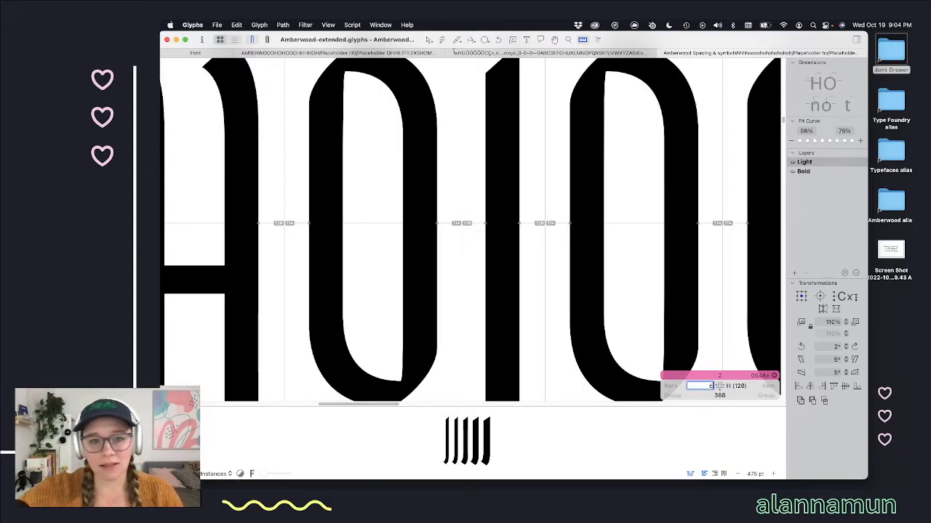
key(shift+Up)
scroll(513, 325, down, 5)
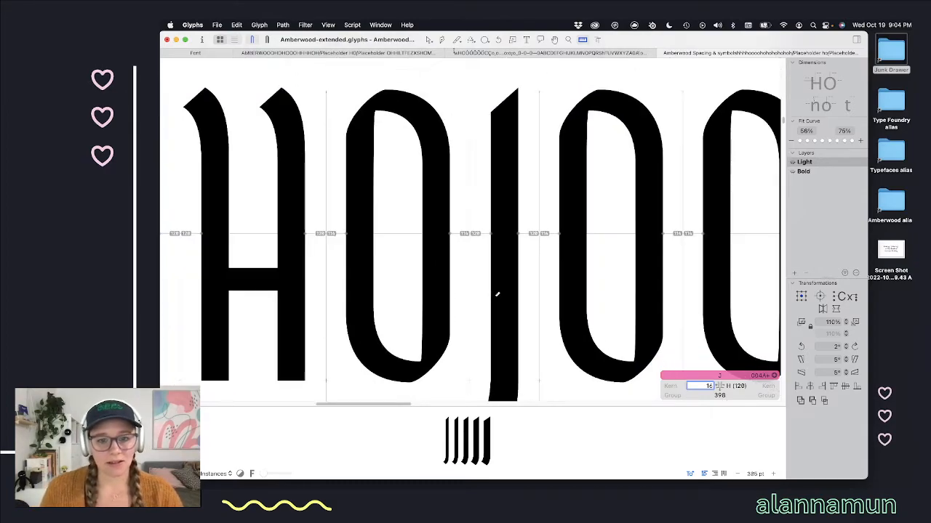
scroll(495, 304, down, 2)
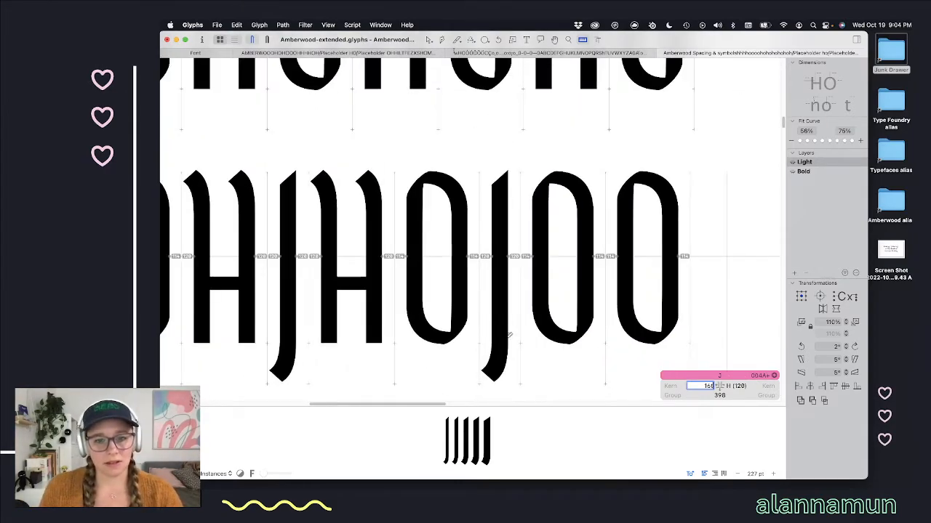
key(BackSpace)
key(Return)
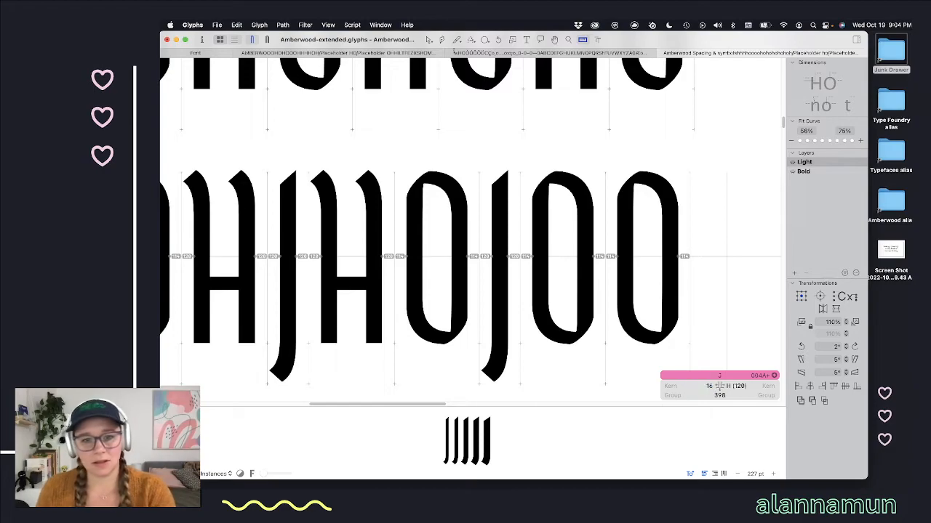
Step: Examine the J's spacing against the neighbouring H and I in the alphabet line, using the Text tool
key(t)
click(484, 268)
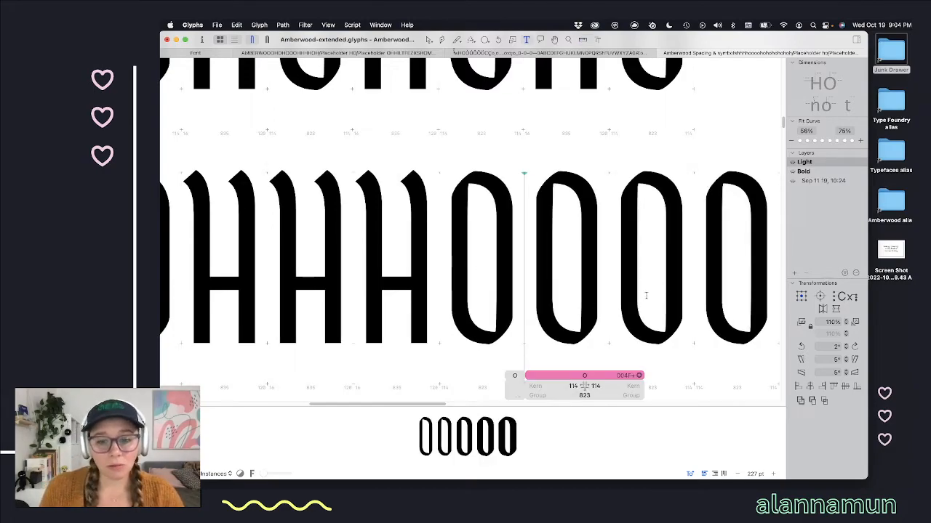
scroll(660, 291, down, 4)
scroll(647, 295, down, 4)
click(623, 309)
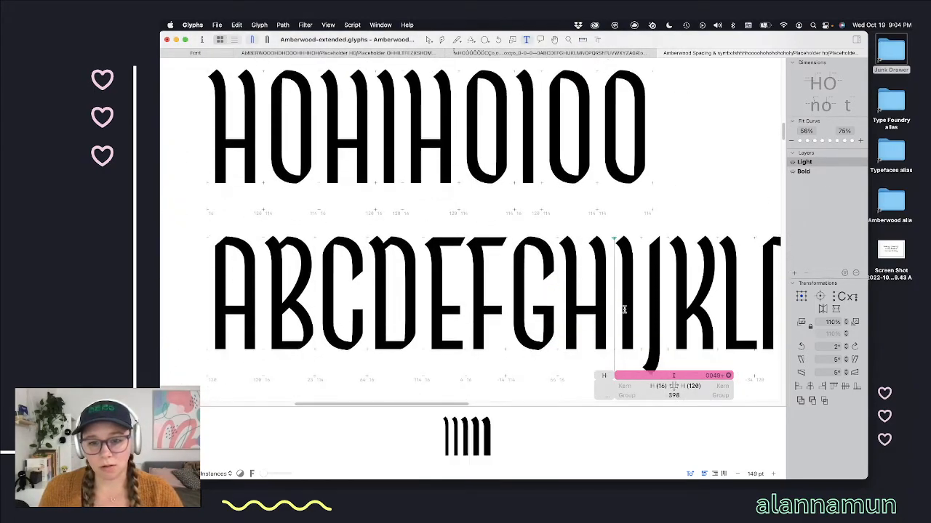
click(633, 297)
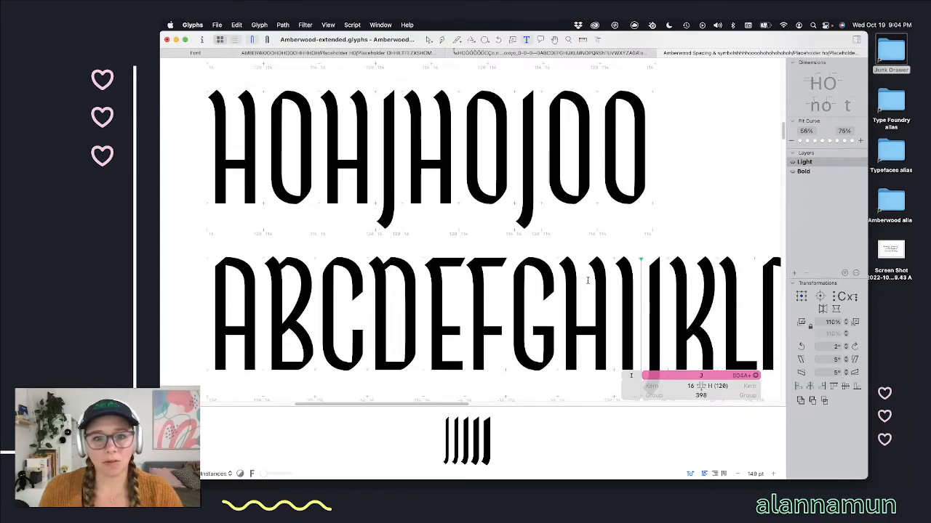
scroll(588, 279, down, 4)
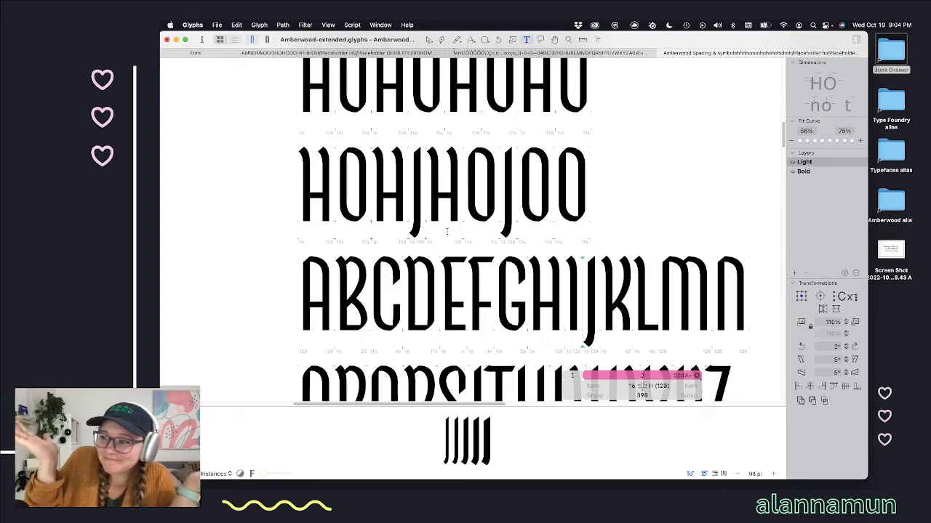
Step: Look through the application's About window and its credits, and close it
click(164, 26)
click(188, 26)
click(189, 26)
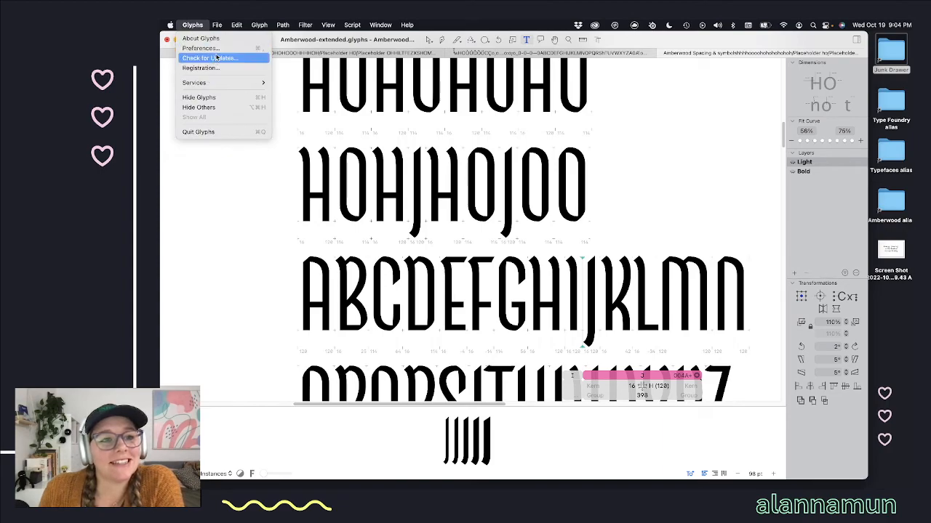
click(207, 38)
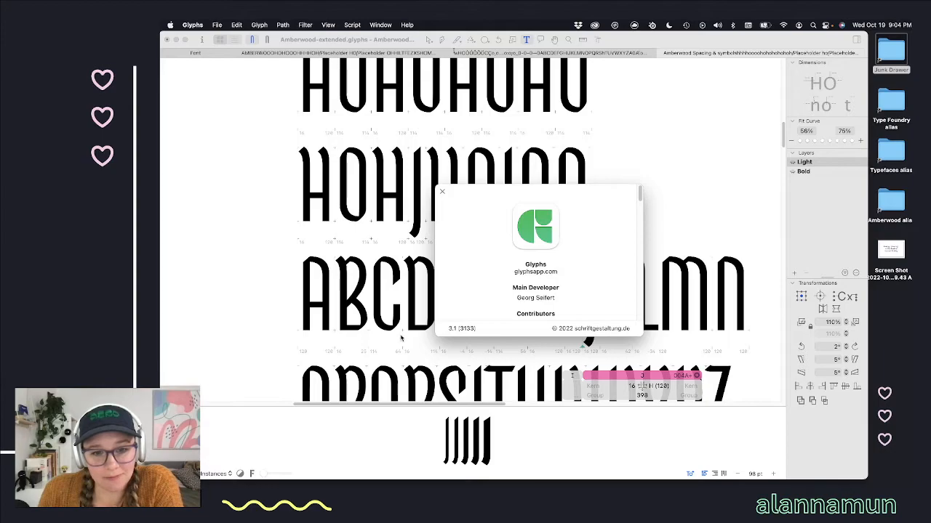
scroll(573, 269, down, 15)
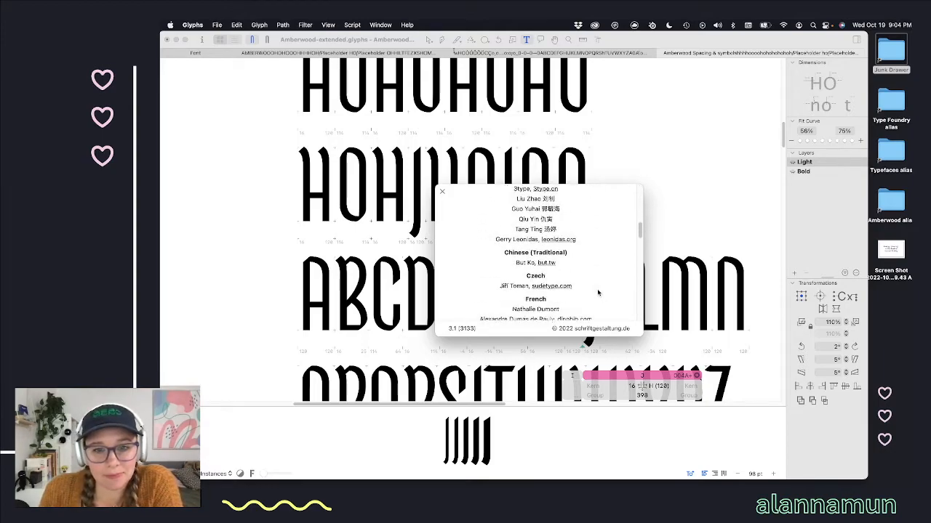
scroll(598, 282, up, 15)
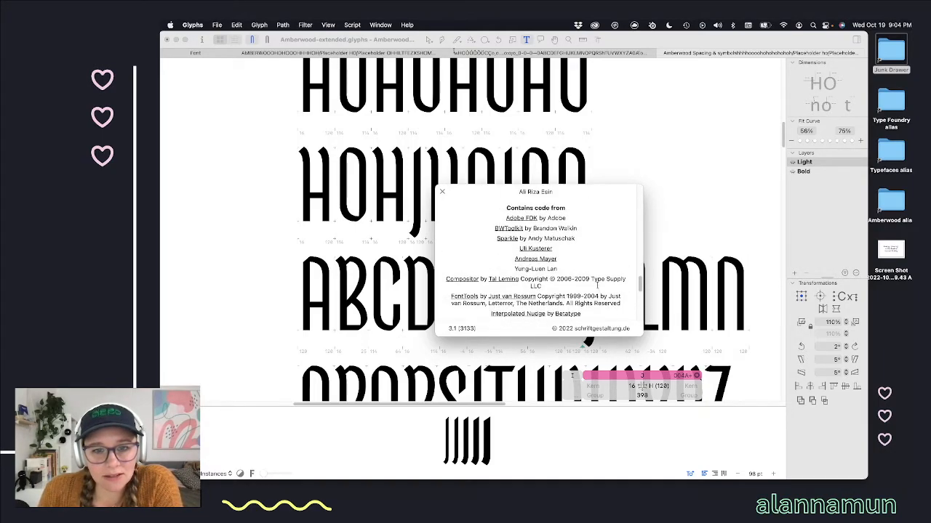
click(441, 192)
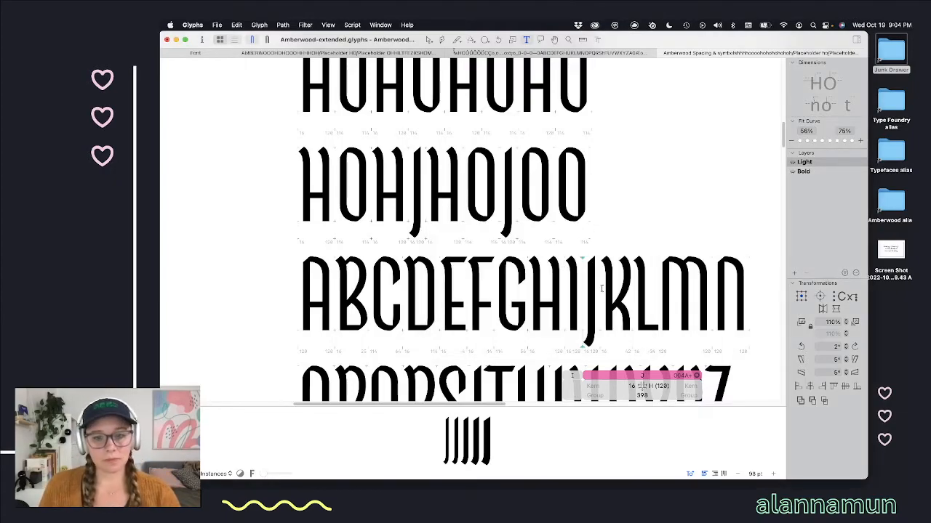
Step: Compare the spacing of the N and the J in the first alphabet line
scroll(607, 284, down, 2)
click(602, 250)
click(705, 242)
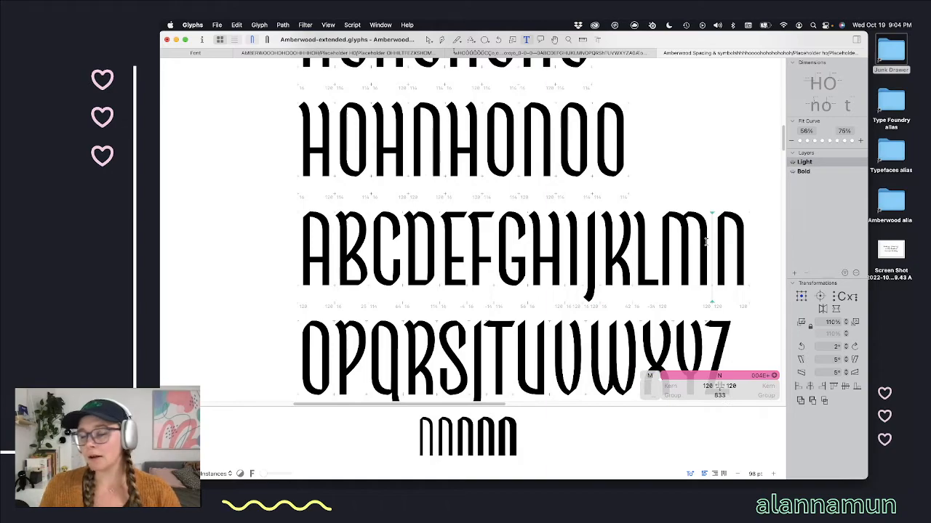
scroll(639, 233, down, 2)
click(582, 214)
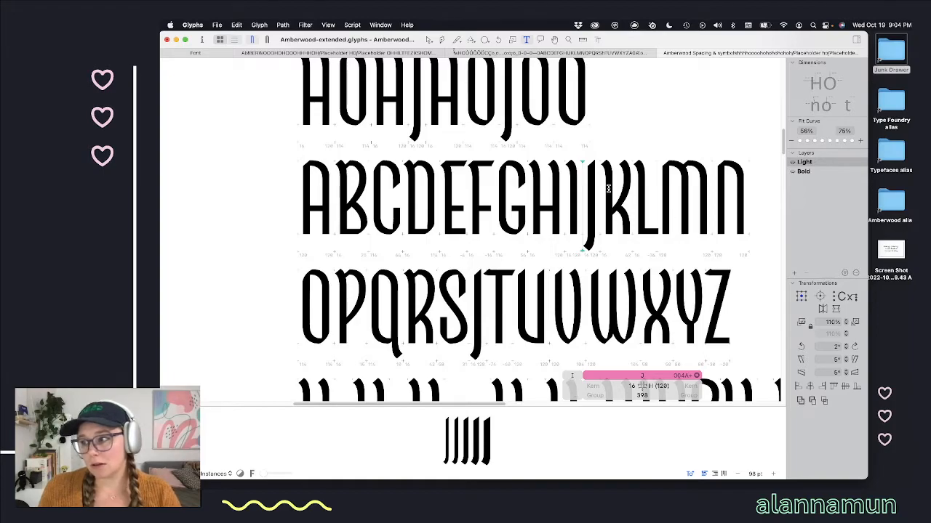
Step: Check the application's version number in its About window and return to the alphabet lines
click(192, 25)
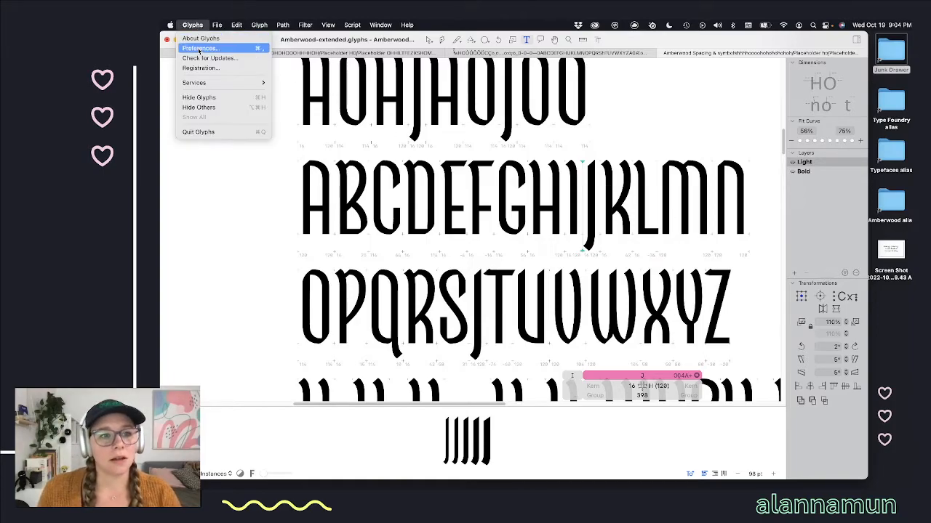
click(200, 38)
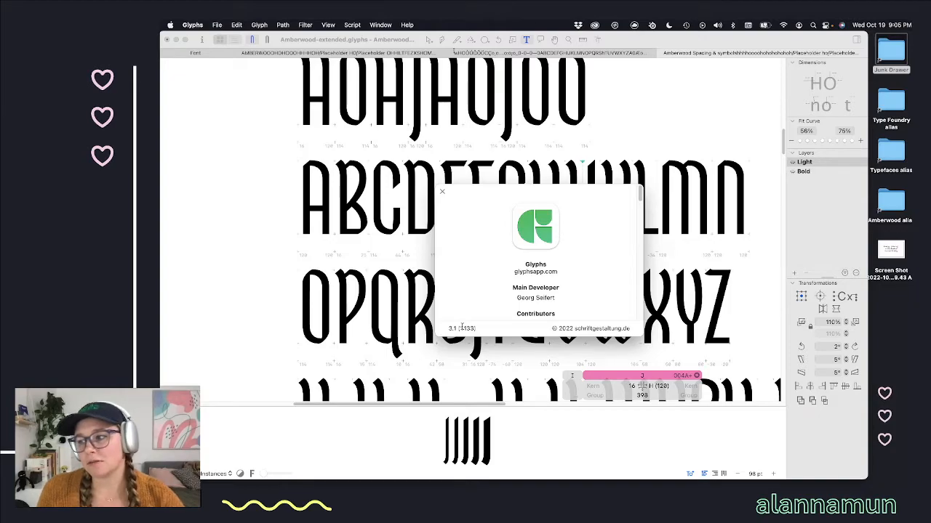
click(442, 192)
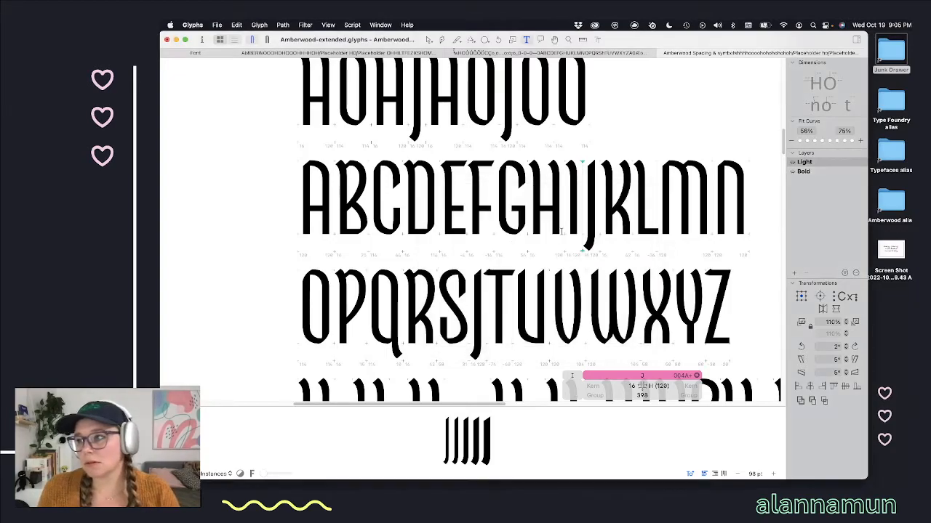
scroll(568, 273, down, 1)
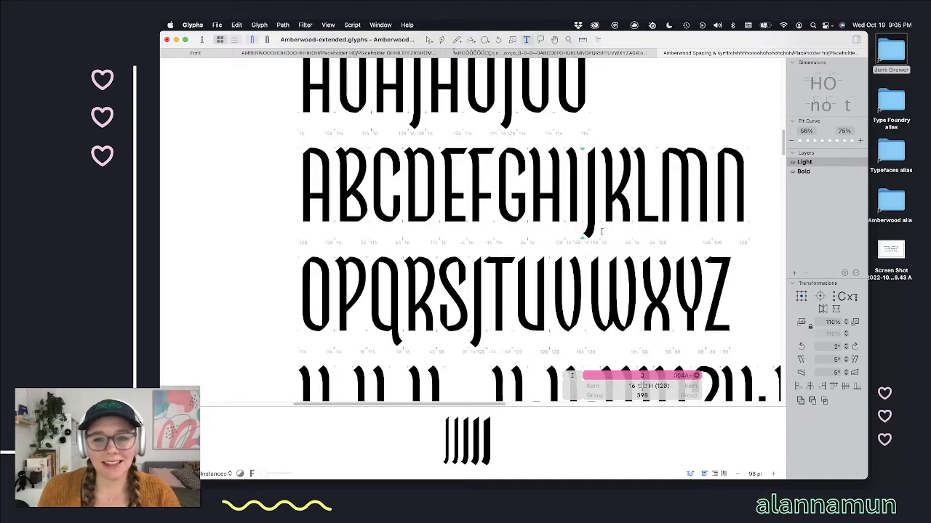
Step: Examine the sidebearings of individual letters along the O to Z line, finishing at the Z
click(601, 236)
scroll(601, 237, down, 3)
click(439, 256)
click(369, 252)
click(275, 244)
click(407, 244)
click(488, 245)
click(590, 245)
click(676, 244)
click(704, 244)
scroll(727, 245, down, 2)
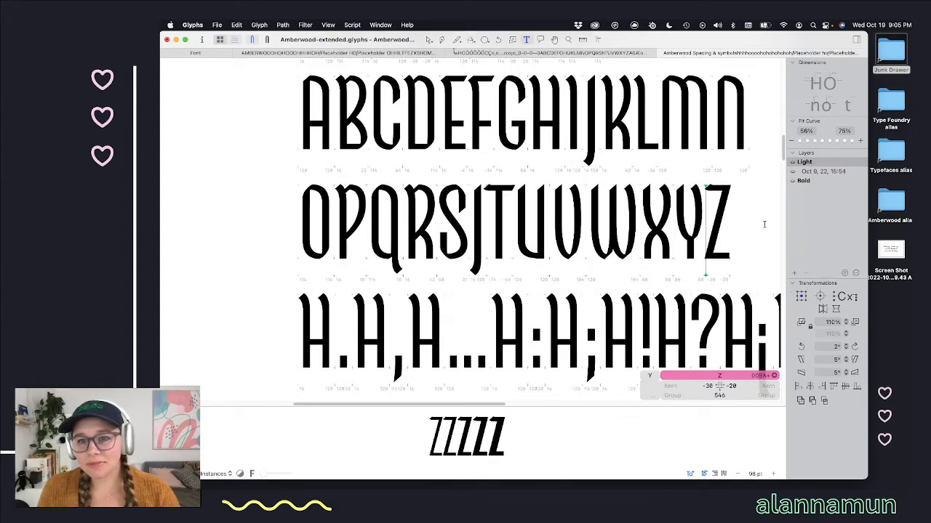
Step: Measure the spaces between the W, X, Y and Z with the Measurement tool at different heights
scroll(709, 211, up, 5)
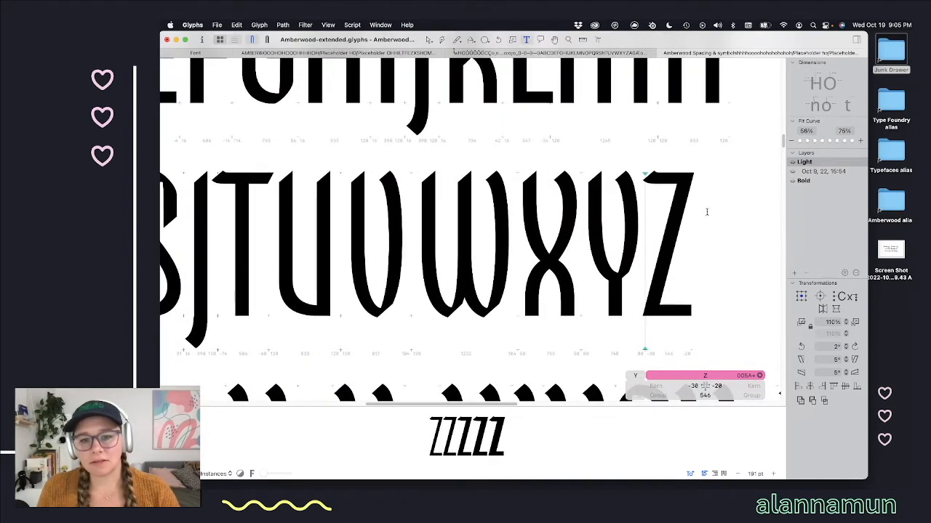
scroll(623, 213, up, 2)
key(l)
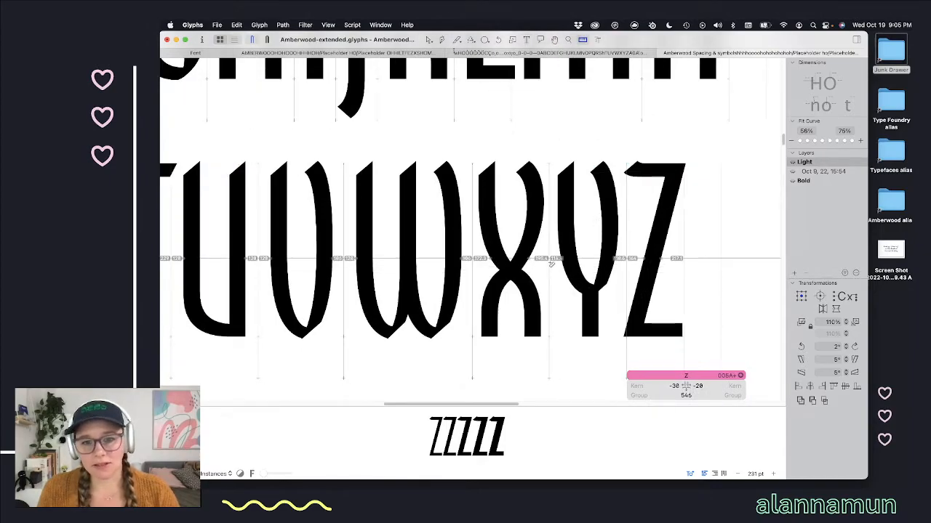
scroll(553, 271, up, 3)
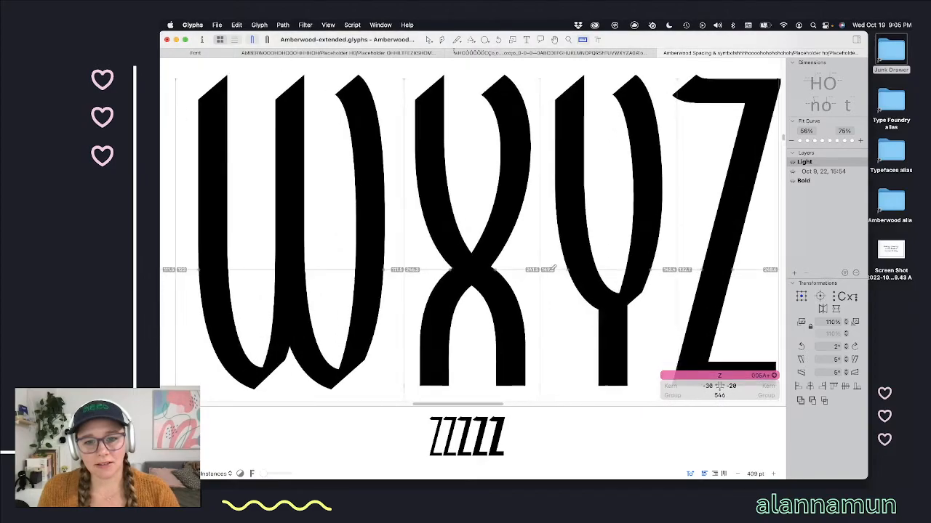
scroll(548, 235, down, 6)
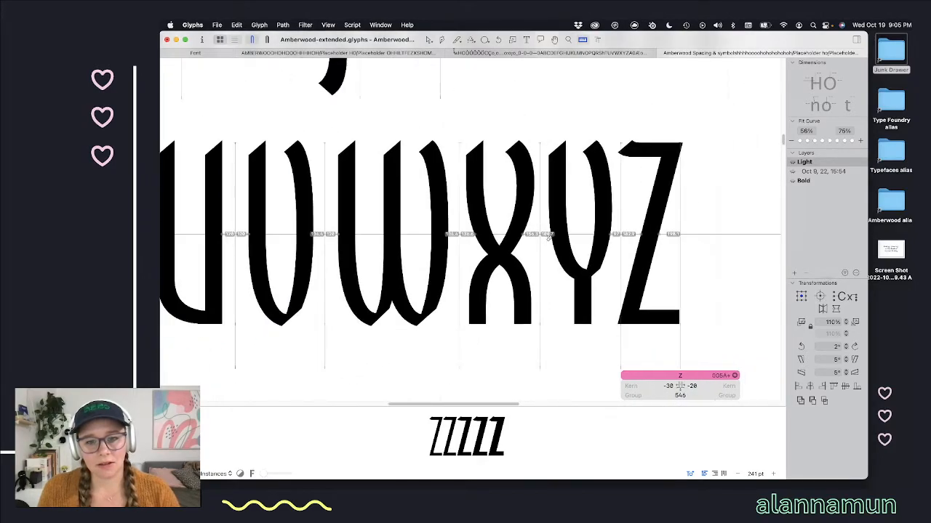
scroll(543, 247, down, 2)
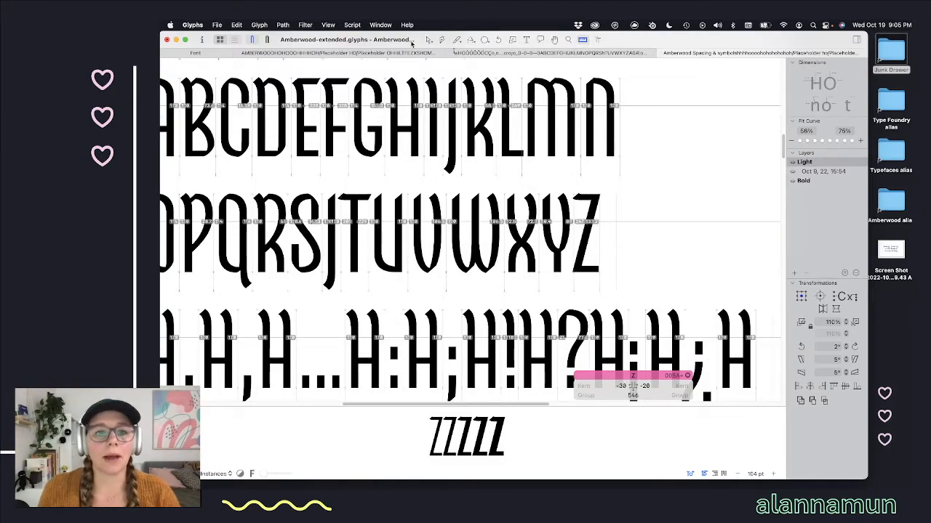
Step: Try to convert both long edges of the Z's diagonal into curves, and undo the conversion
click(428, 41)
scroll(658, 260, up, 6)
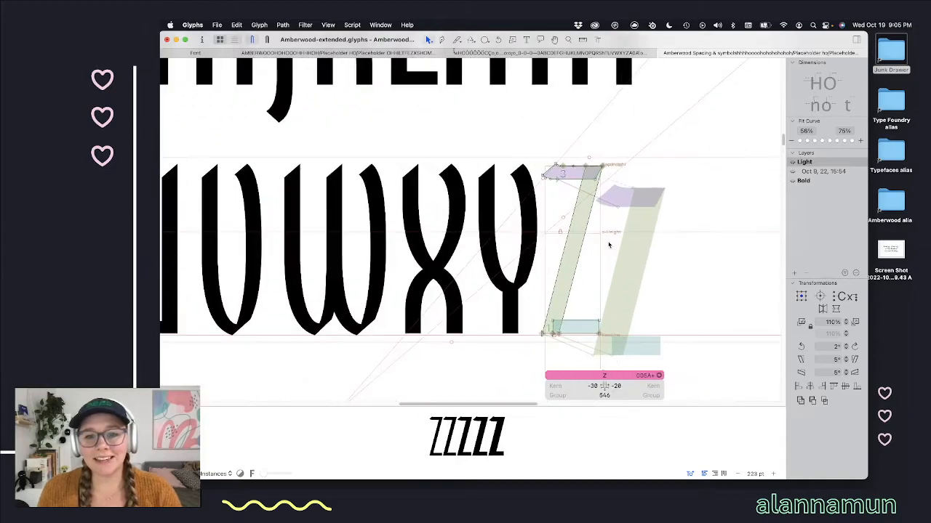
scroll(658, 259, down, 3)
click(562, 195)
shift+click(540, 190)
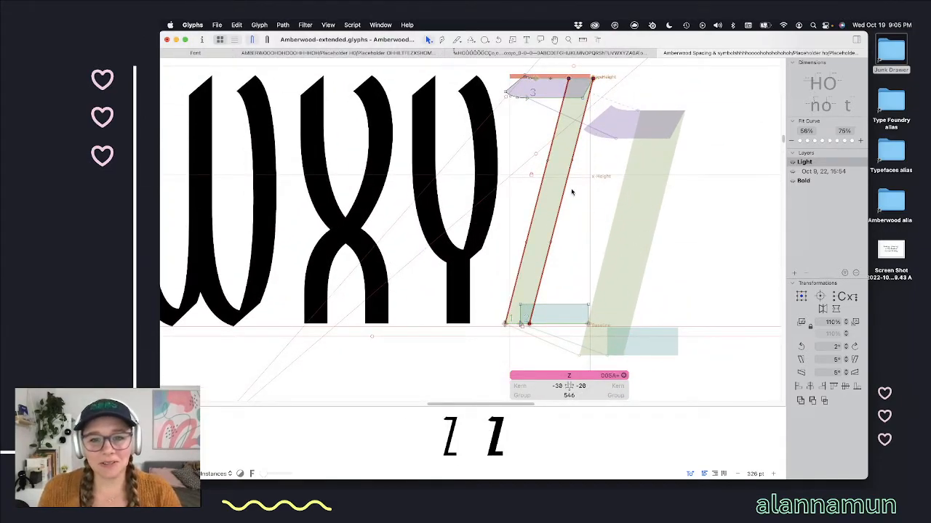
key(super+c)
click(706, 201)
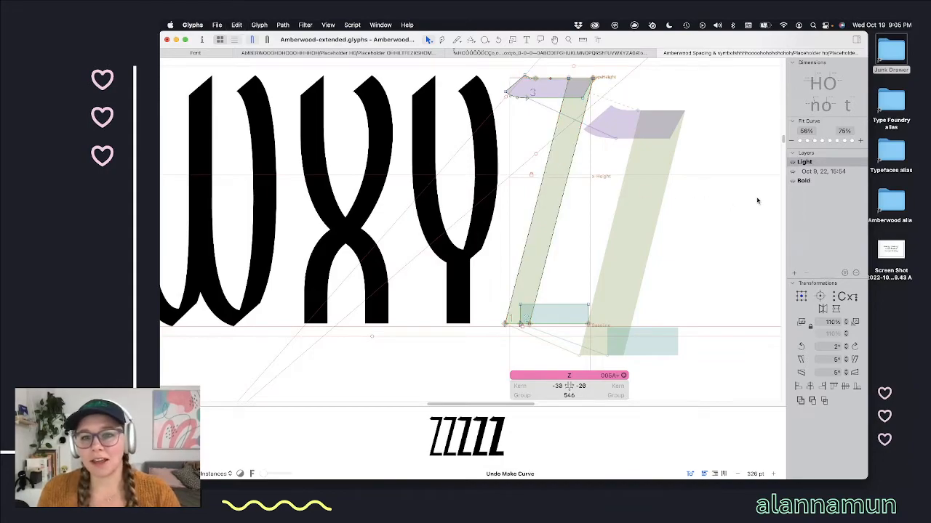
Step: Create a backup of the Z's Light layer and convert both long edges of its diagonal into curves
click(795, 273)
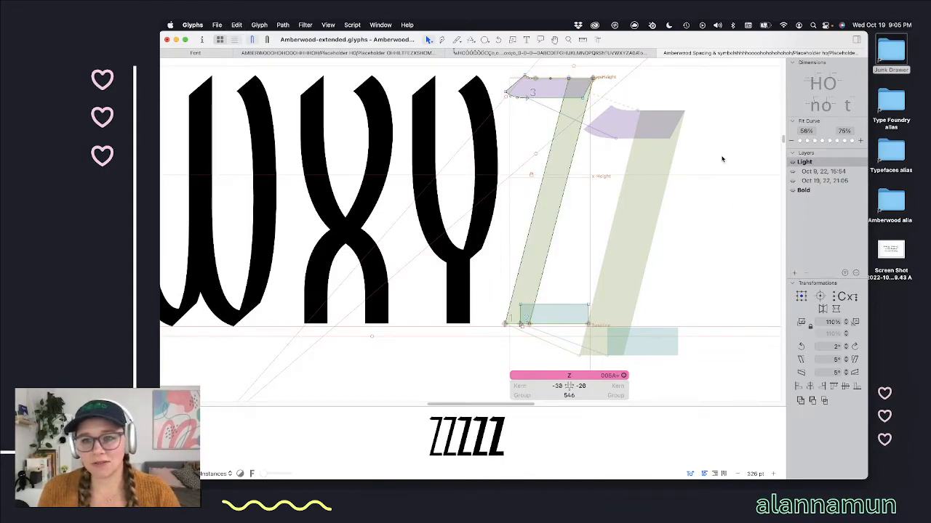
click(561, 206)
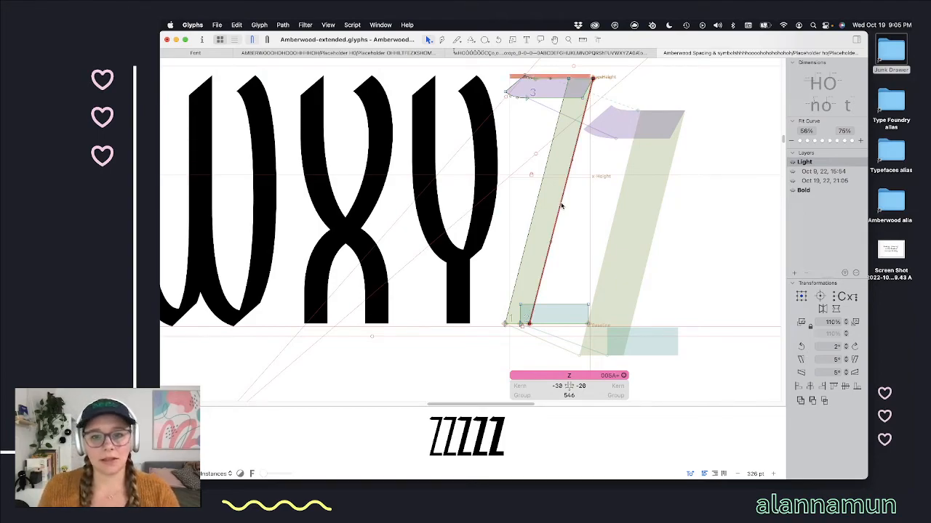
shift+click(538, 201)
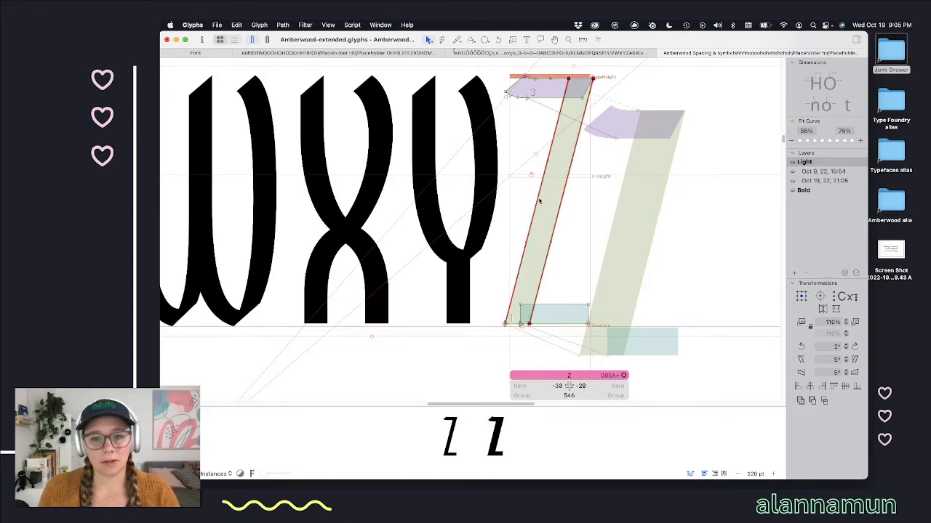
Step: Shift the two lower curve handles of the Z's diagonal left to X 95.5 and preview the shape
drag(561, 258, 512, 224)
key(shift+Left)
key(shift+Left)
key(shift+Left)
key(shift+Left)
key(shift+Left)
key(shift+Left)
key(shift+Left)
key(shift+Left)
key(shift+Left)
key(shift+Left)
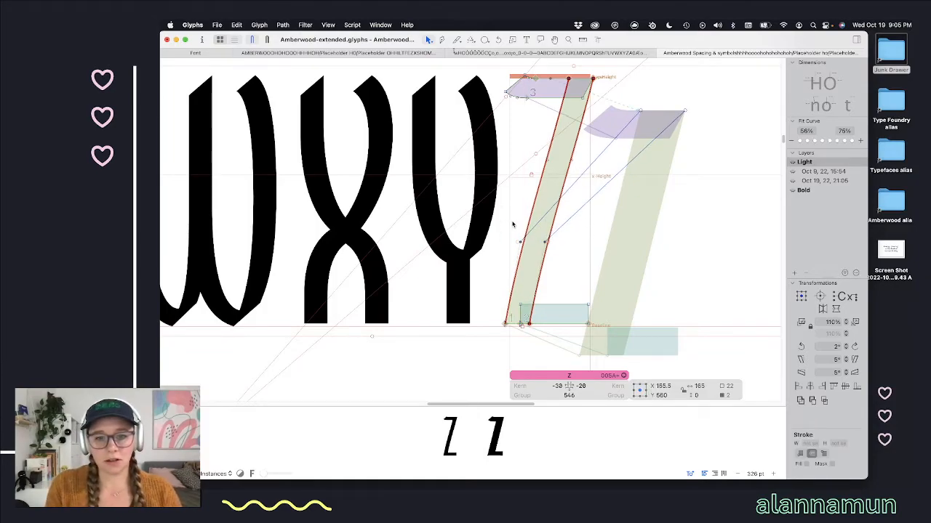
key(space)
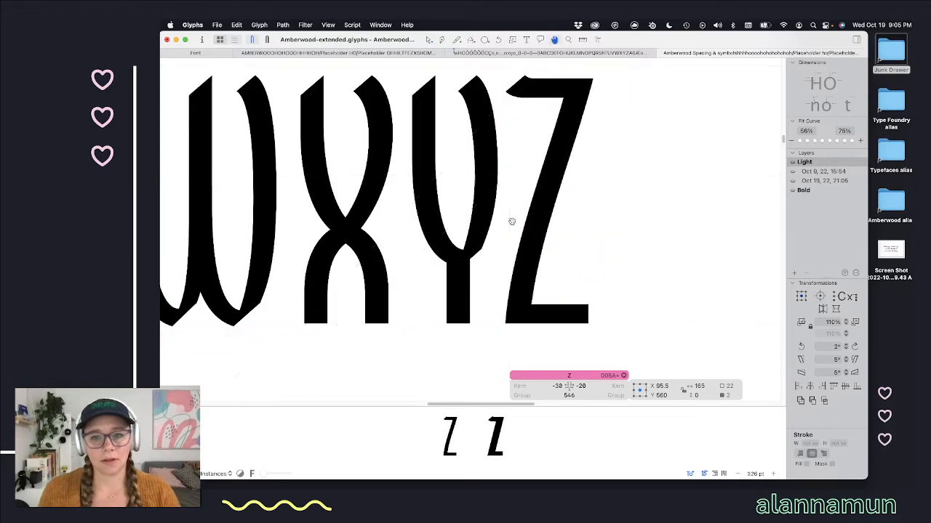
Step: Shift the two upper curve handles of the Z's diagonal right to X 419.5 and preview it beside the neighbouring letters
drag(593, 147, 542, 177)
key(shift+Right)
key(shift+Right)
key(shift+Right)
key(shift+Right)
key(shift+Right)
key(shift+Right)
key(space)
key(shift+Right)
key(shift+Right)
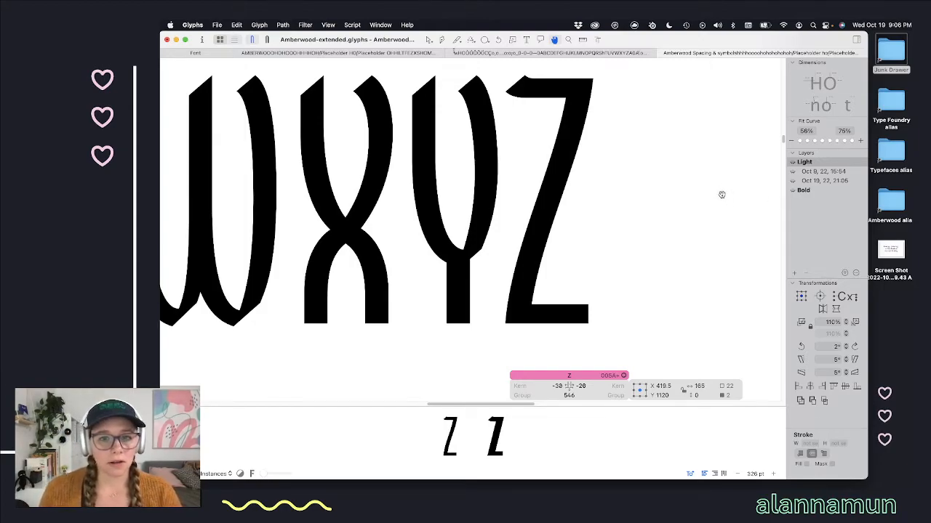
key(v)
scroll(633, 210, down, 3)
scroll(632, 209, down, 1)
key(space)
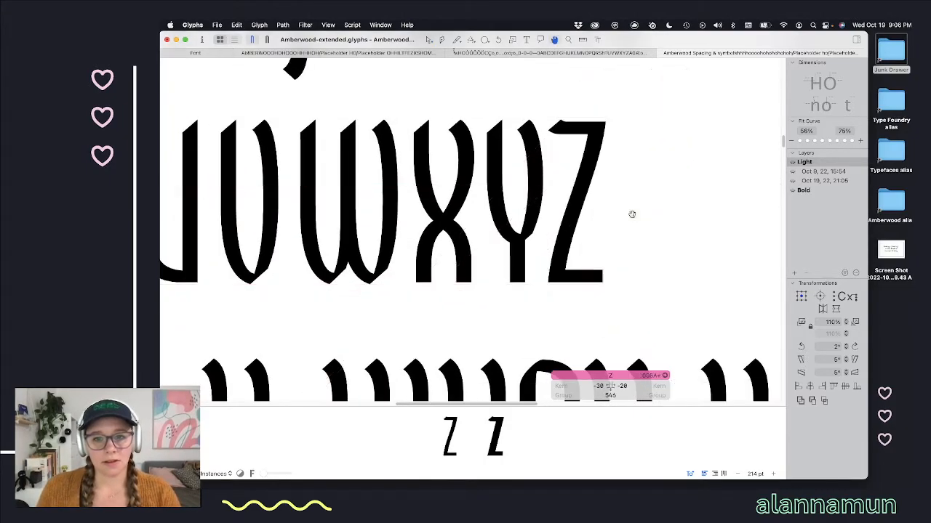
Step: Review the Z among the capitals, open it for editing and create another backup of its Light layer
scroll(589, 219, up, 3)
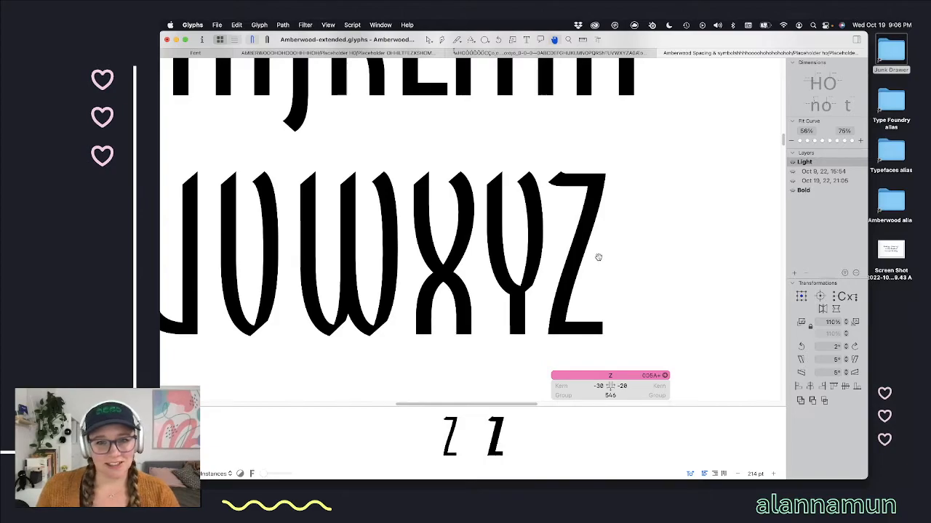
scroll(599, 258, down, 5)
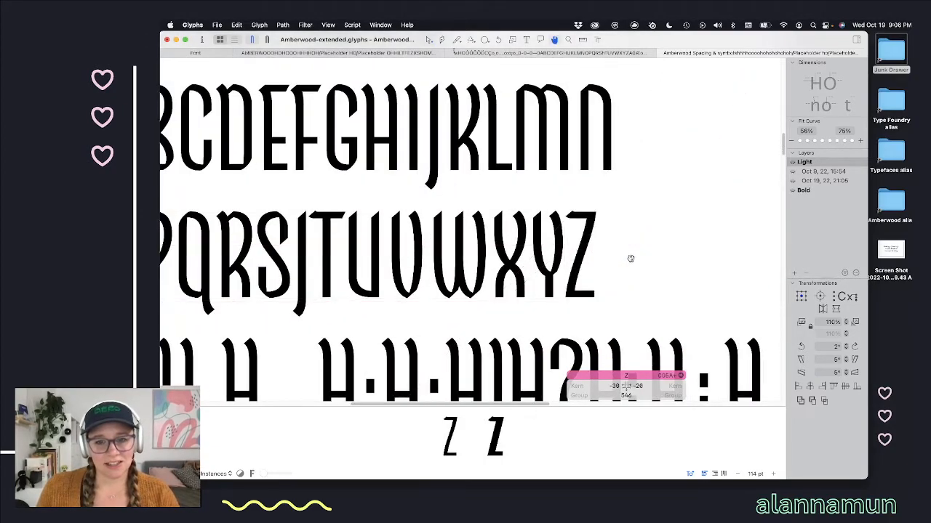
double_click(604, 221)
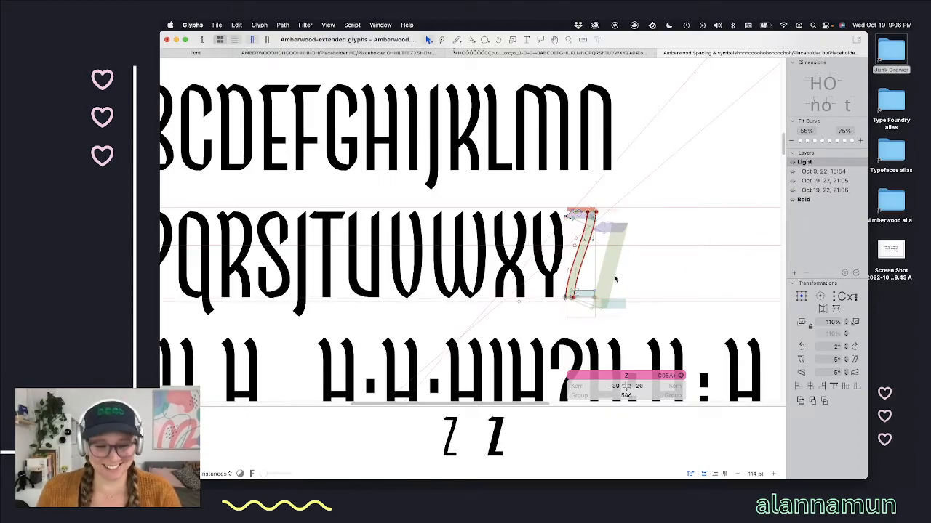
Step: Shift the two upper curve handles of the Light Z's diagonal left, beyond X 319.5
scroll(568, 252, up, 5)
drag(567, 182, 514, 202)
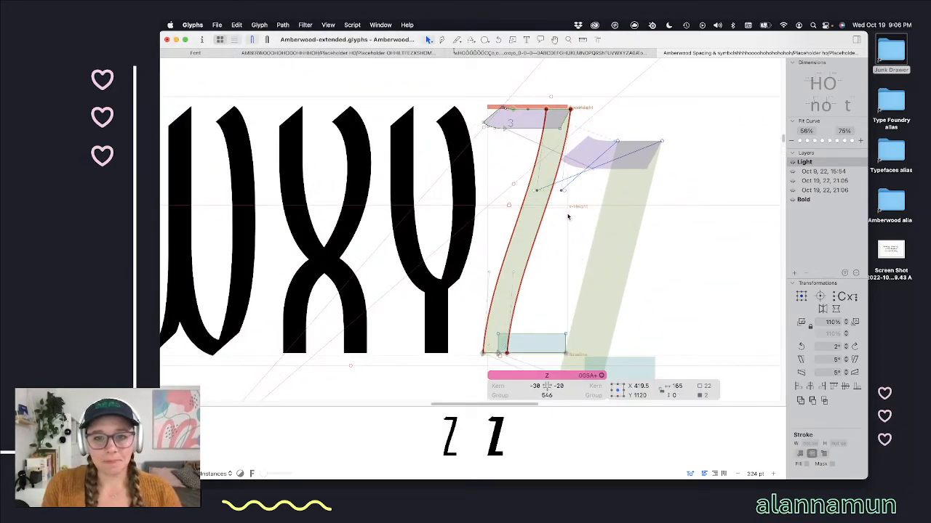
key(shift+super+Left)
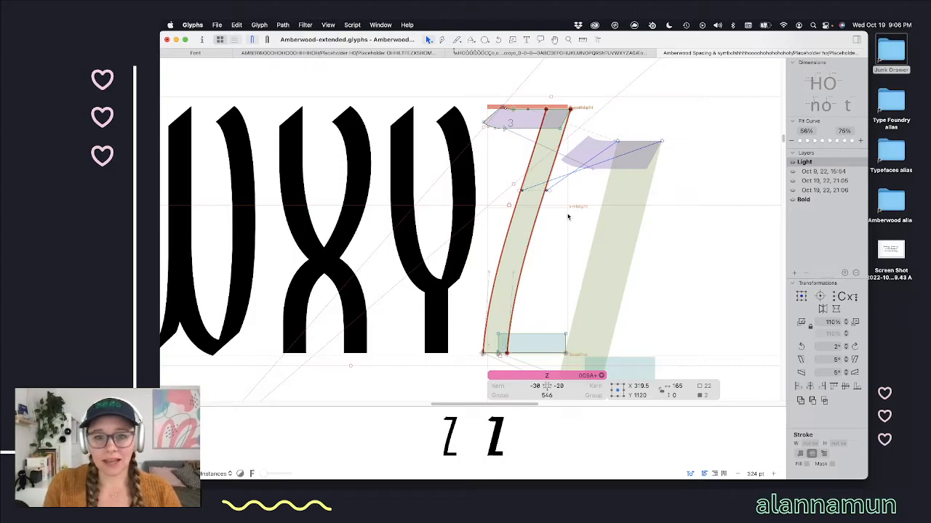
key(shift+Left)
key(shift+Left)
key(shift+Left)
key(shift+Left)
Step: Shift the two lower curve handles of the Light Z's diagonal right to X 345.5
drag(562, 228, 452, 295)
key(shift+Right)
key(shift+Right)
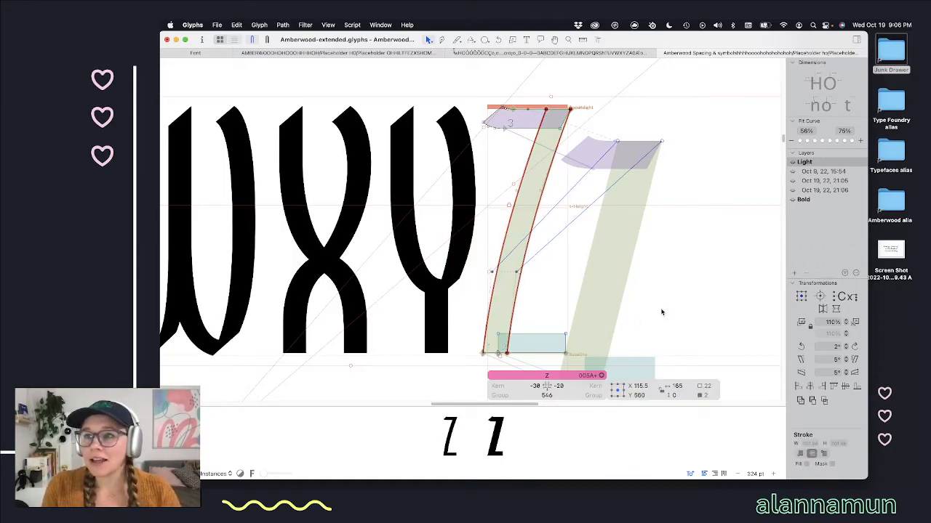
key(shift+super+Right)
key(shift+super+Right)
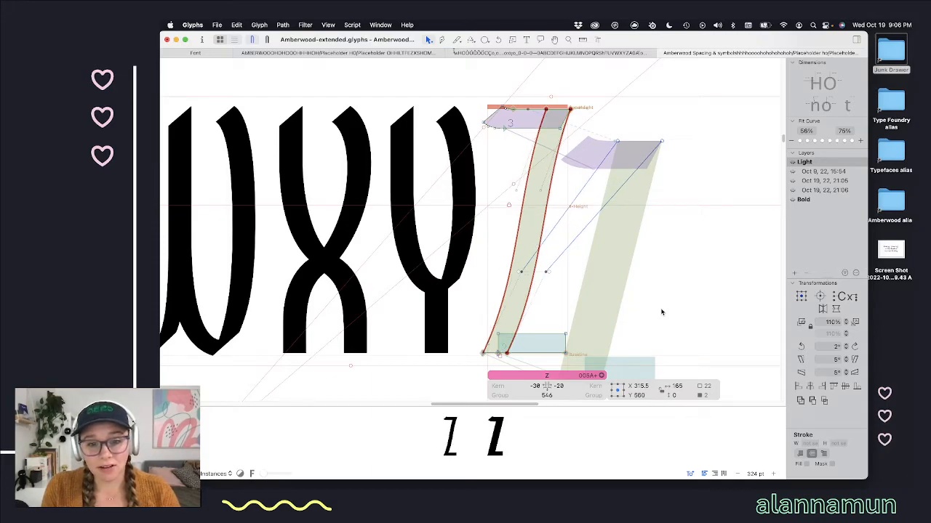
key(shift+Right)
key(shift+Right)
key(shift+Right)
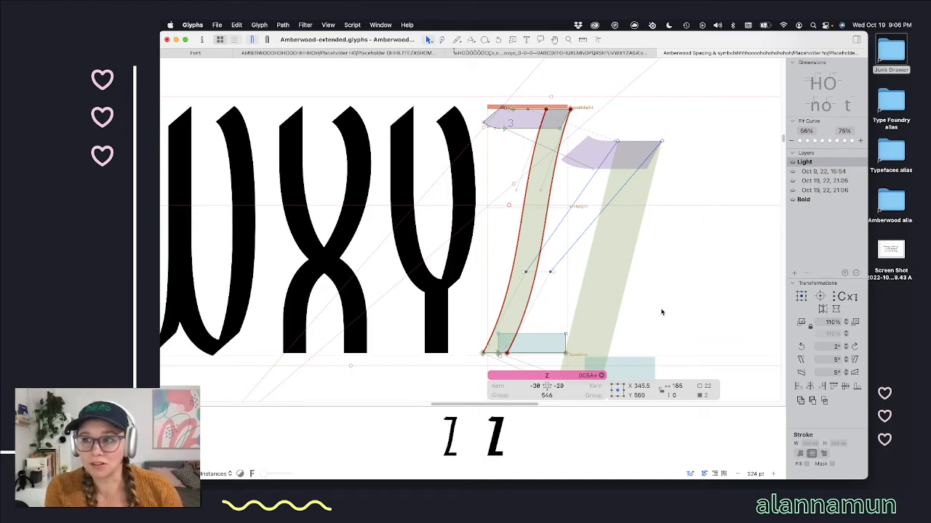
Step: Shift the Light Z's two upper diagonal handles further left to X 209.5 and preview the reversed curve beside the neighbouring letters
drag(586, 162, 500, 207)
key(shift+Left)
key(shift+Left)
key(shift+Left)
key(shift+Left)
key(shift+Left)
key(shift+Left)
key(space)
key(shift+Left)
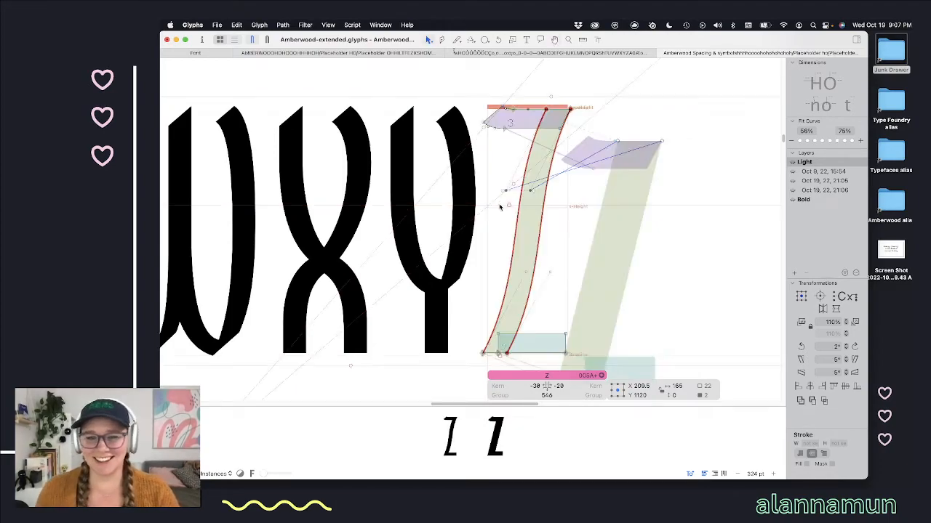
scroll(494, 211, down, 3)
key(space)
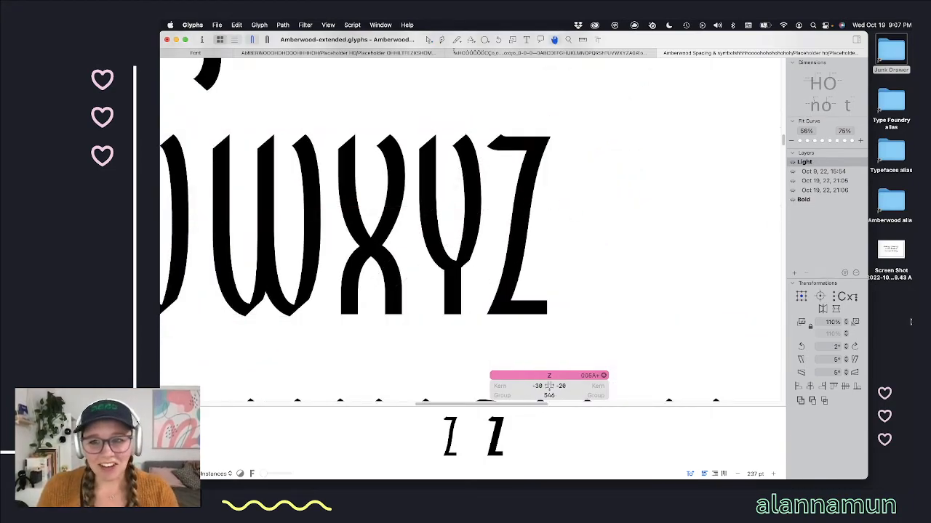
Step: Compare the Z's Light backup layers and use the Oct 19, 22, 21:06 backup as the master
click(823, 172)
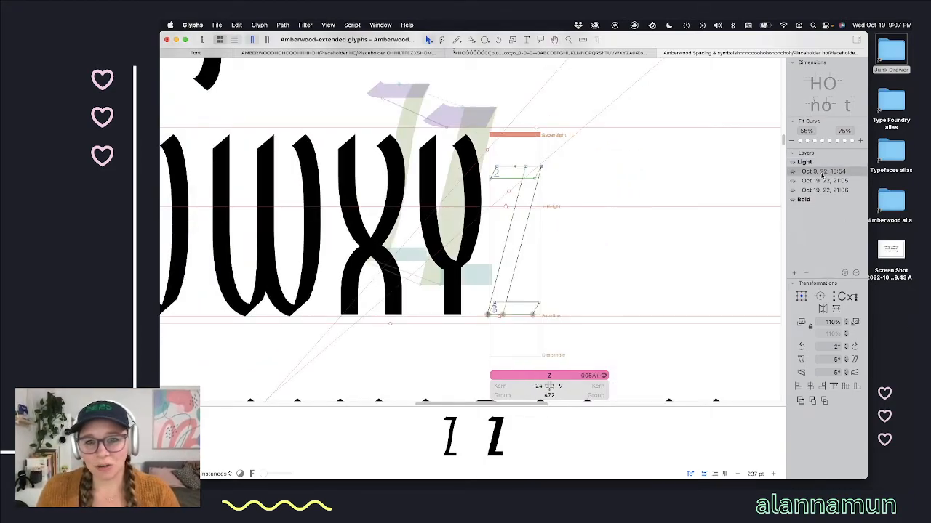
click(821, 181)
click(822, 191)
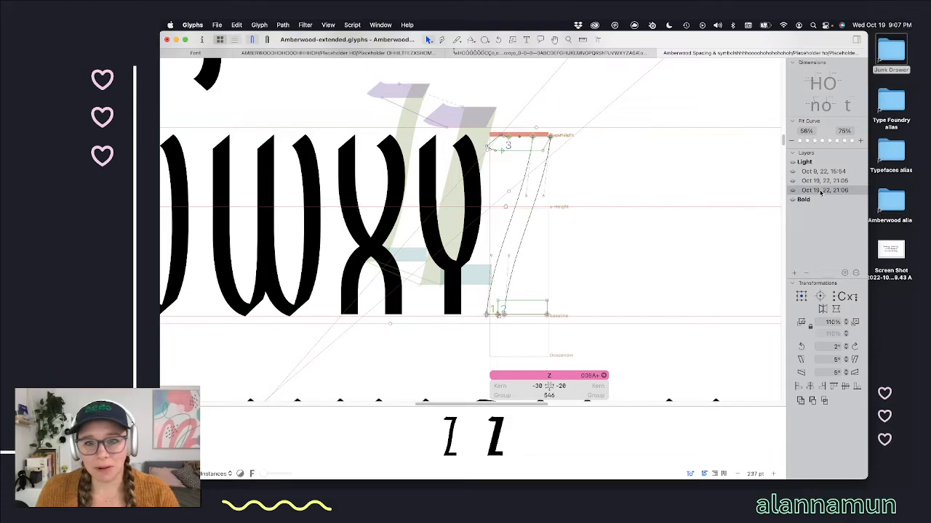
click(822, 181)
click(822, 190)
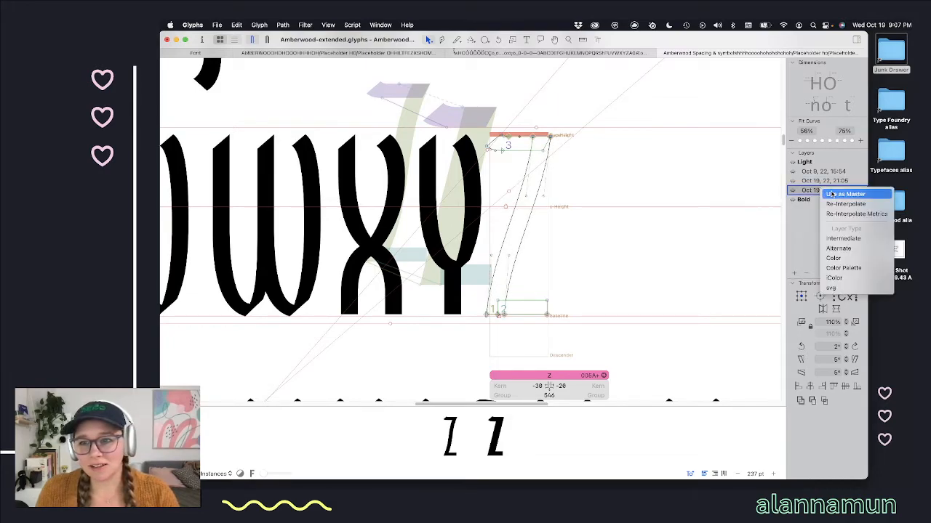
click(843, 194)
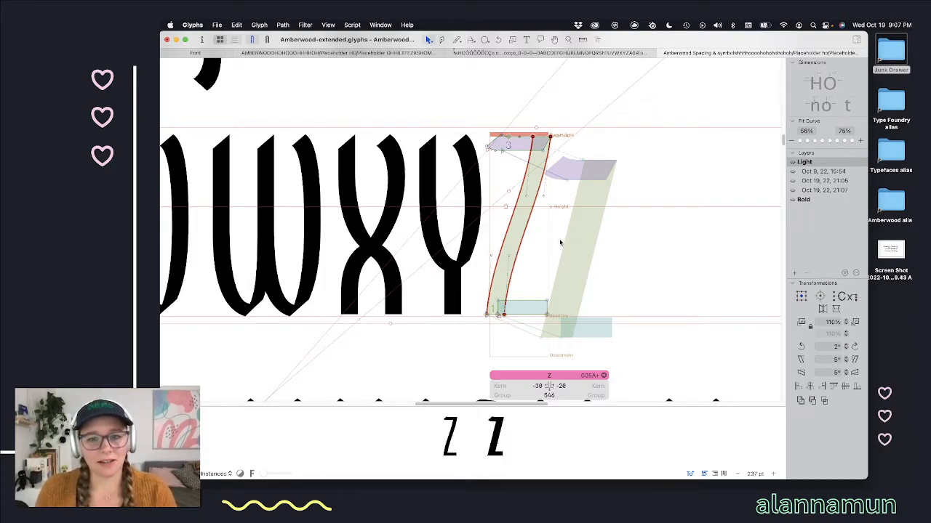
Step: Switch to the Bold master, back up the Z's Bold layer and convert both long edges of its diagonal into curves
key(super+2)
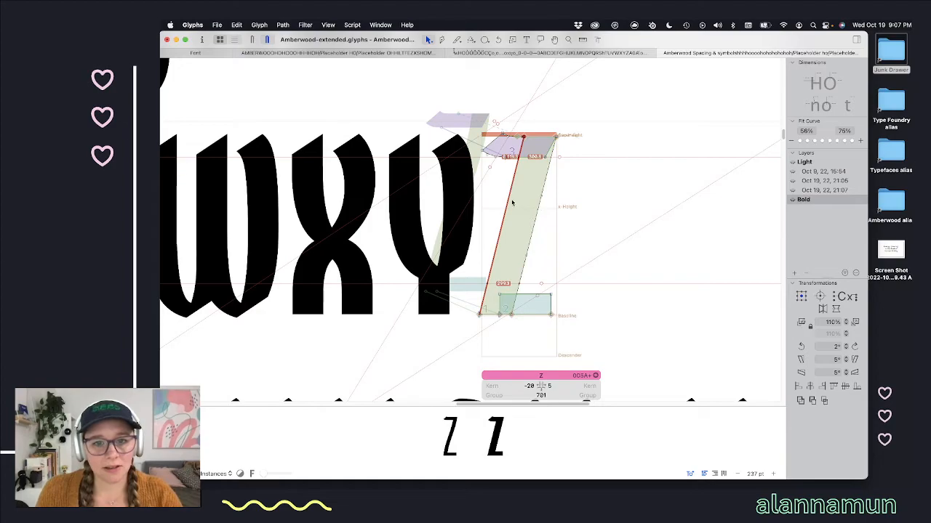
shift+click(538, 210)
click(794, 273)
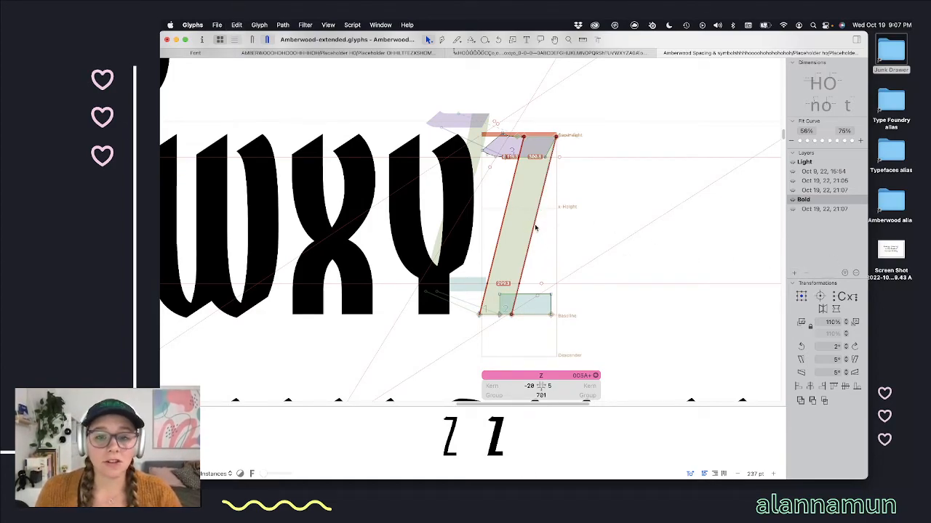
alt+click(533, 230)
alt+click(502, 224)
Step: Shift the two upper curve handles of the Bold Z's diagonal right to X 467
scroll(550, 214, up, 5)
drag(551, 193, 440, 225)
key(shift+Right)
key(shift+Right)
key(shift+Right)
key(shift+Right)
key(shift+Right)
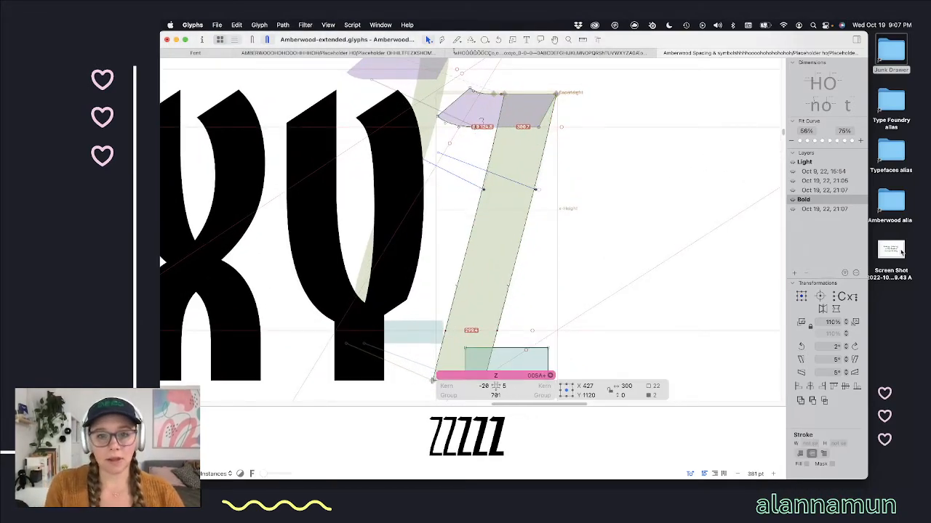
key(shift+Right)
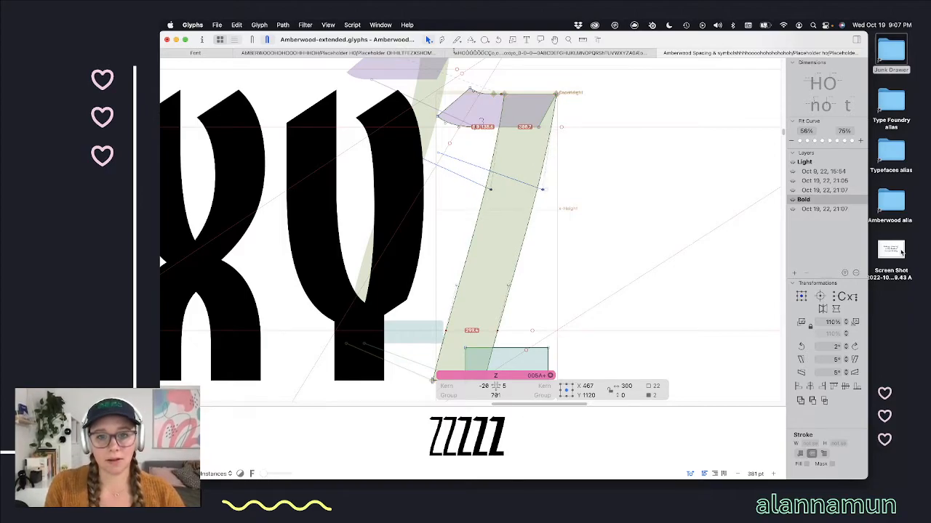
Step: Shift the two lower curve handles of the Bold Z's diagonal left to X 178 and preview the shape
drag(553, 257, 411, 318)
key(shift+Left)
key(shift+Left)
key(shift+Left)
key(shift+Left)
key(shift+Left)
key(shift+Left)
key(shift+Left)
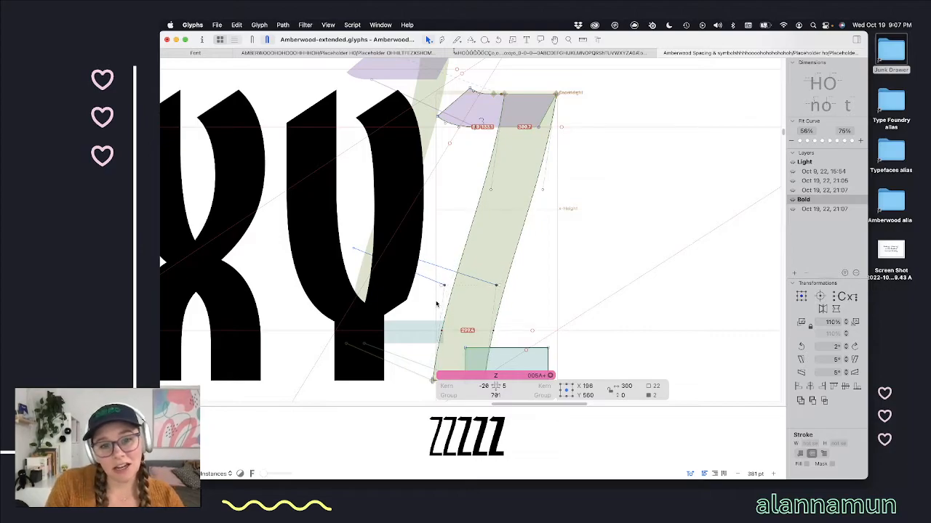
key(space)
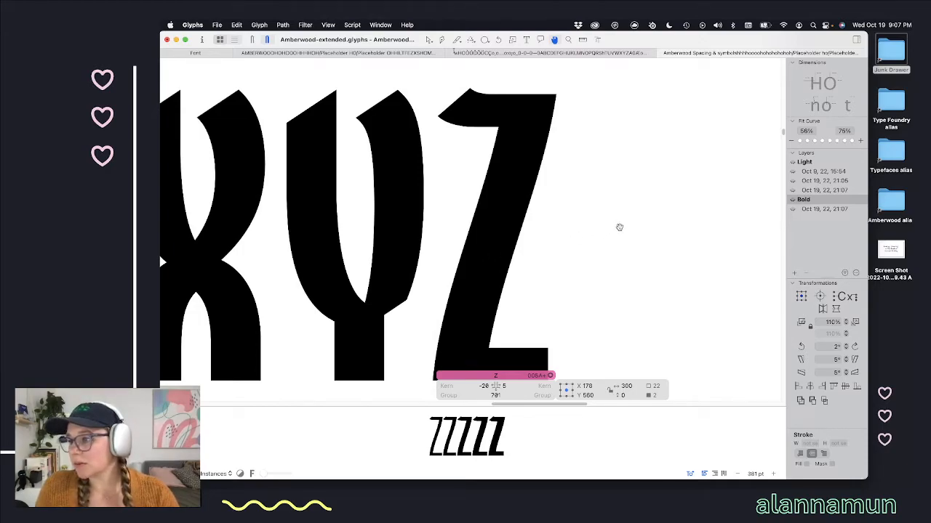
key(v)
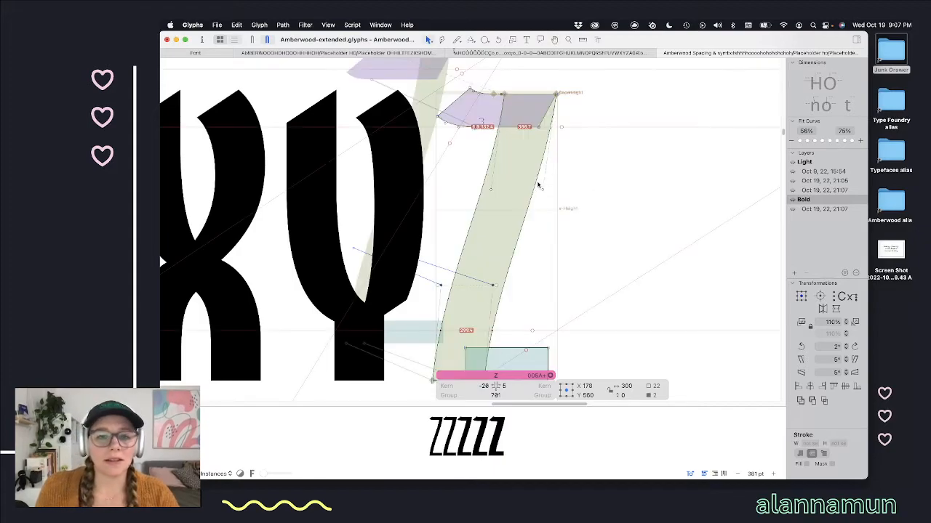
Step: Move the two upper curve handles of the Bold Z's diagonal right and down to X 487, Y 1070
drag(565, 174, 479, 200)
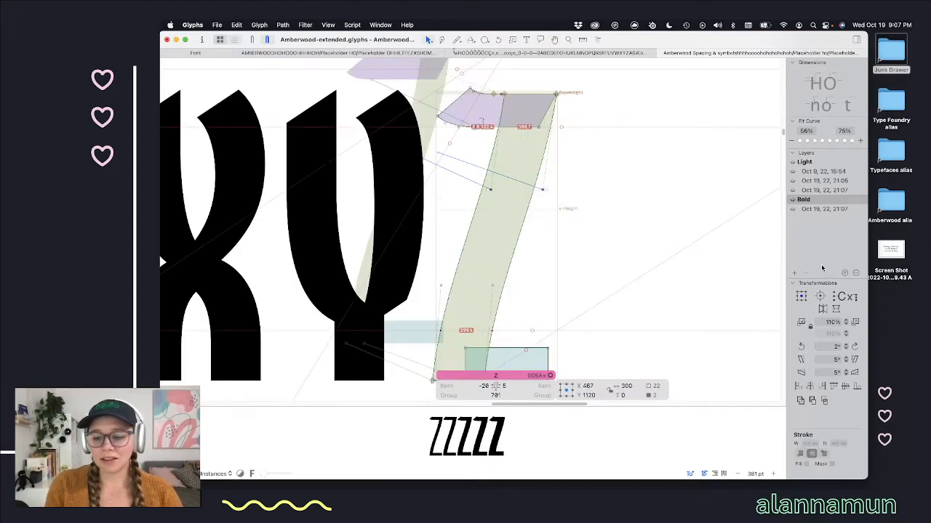
key(space)
key(shift+Right)
key(shift+Right)
key(shift+Down)
key(shift+Down)
key(shift+Down)
key(shift+Down)
key(shift+Down)
key(shift+Left)
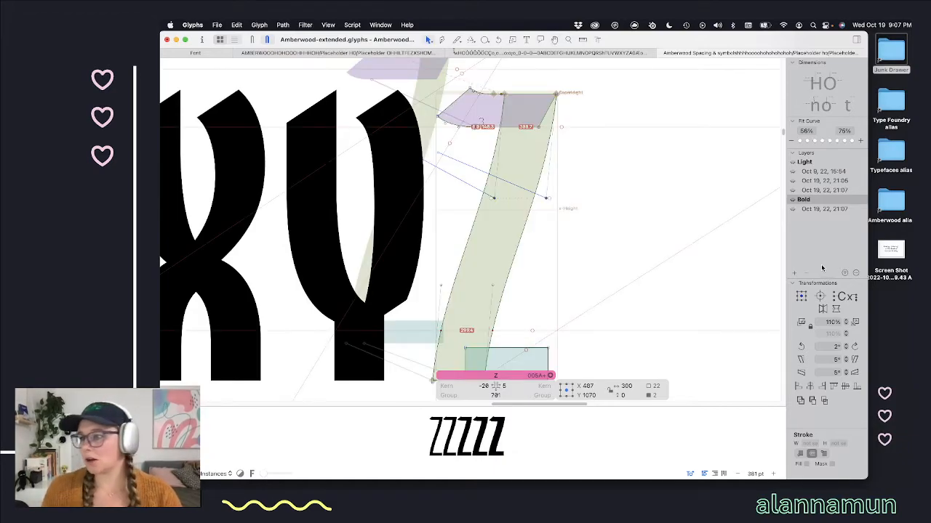
Step: Preview the Bold Z among the neighbouring letters, then examine the spacing of the alphabet and placeholder lines as text
scroll(637, 234, down, 5)
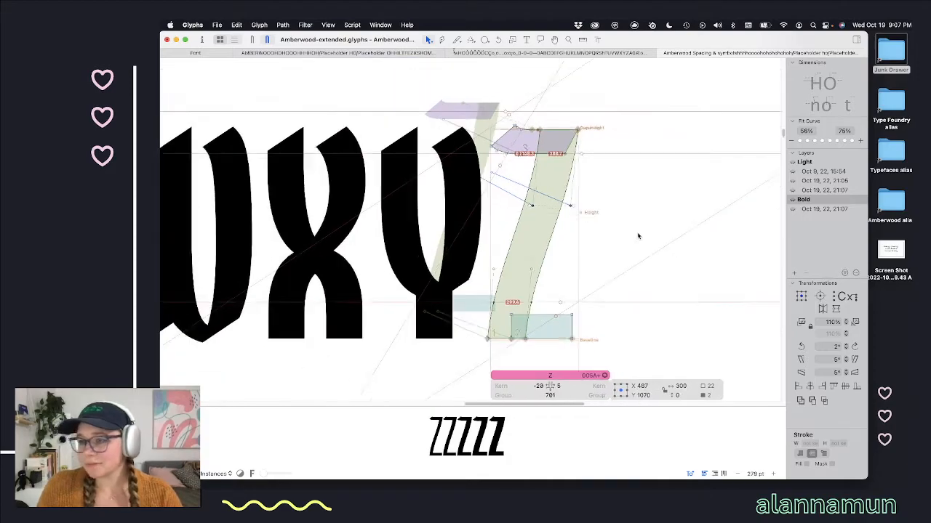
key(space)
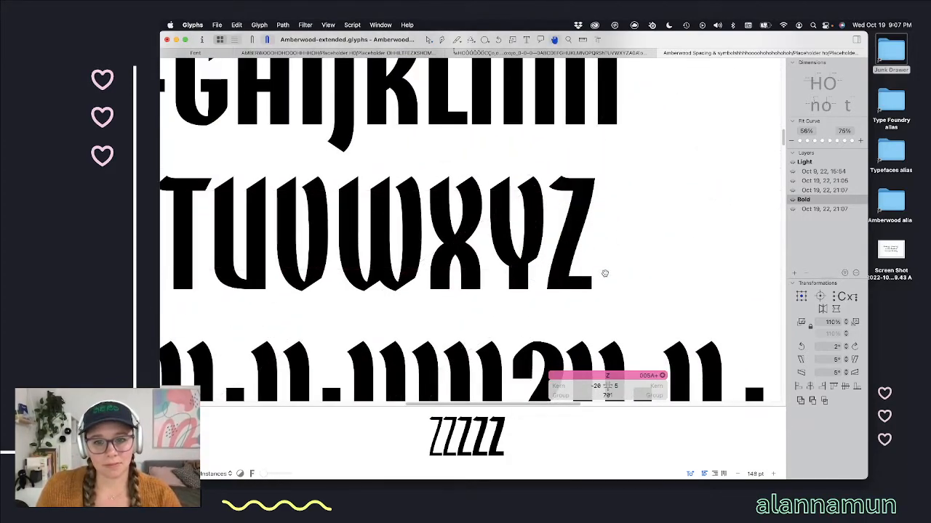
scroll(602, 247, down, 3)
key(space)
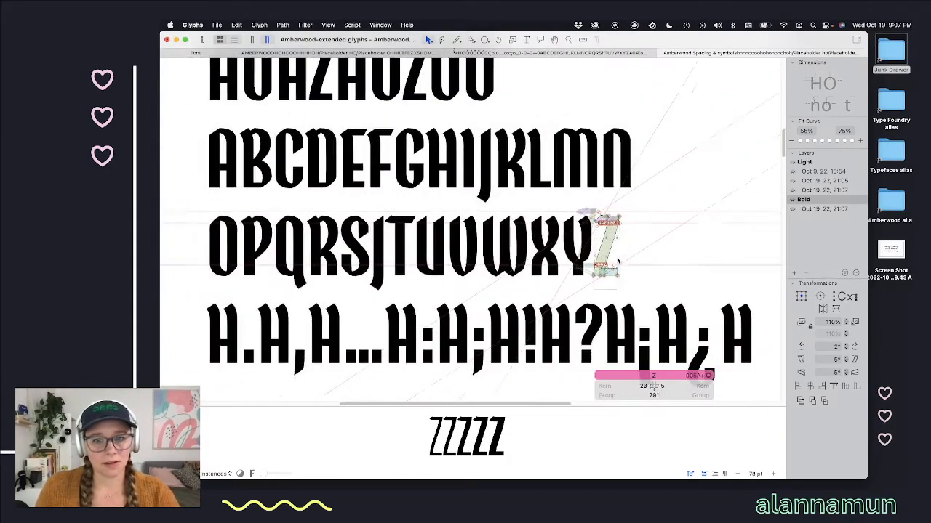
drag(602, 247, 647, 249)
key(t)
scroll(647, 254, down, 1)
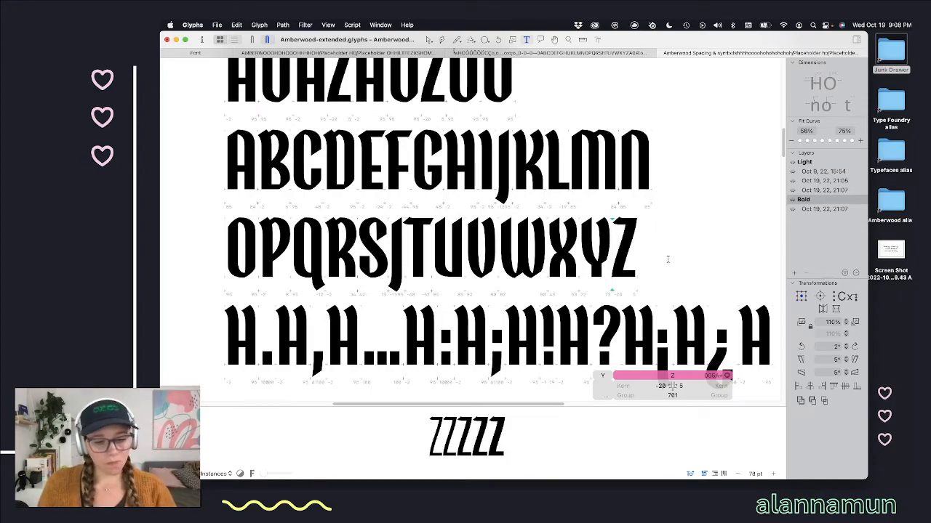
scroll(668, 259, down, 5)
scroll(676, 248, up, 10)
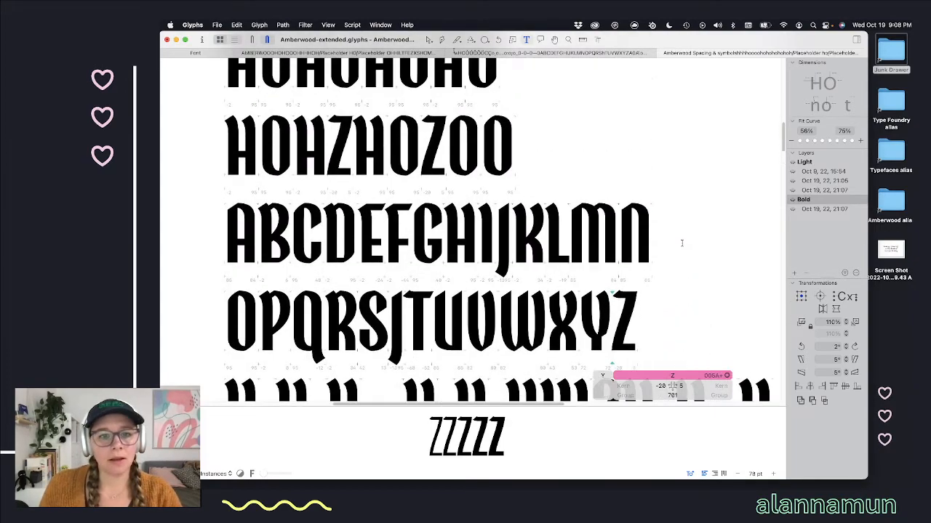
scroll(680, 239, up, 3)
scroll(676, 238, down, 6)
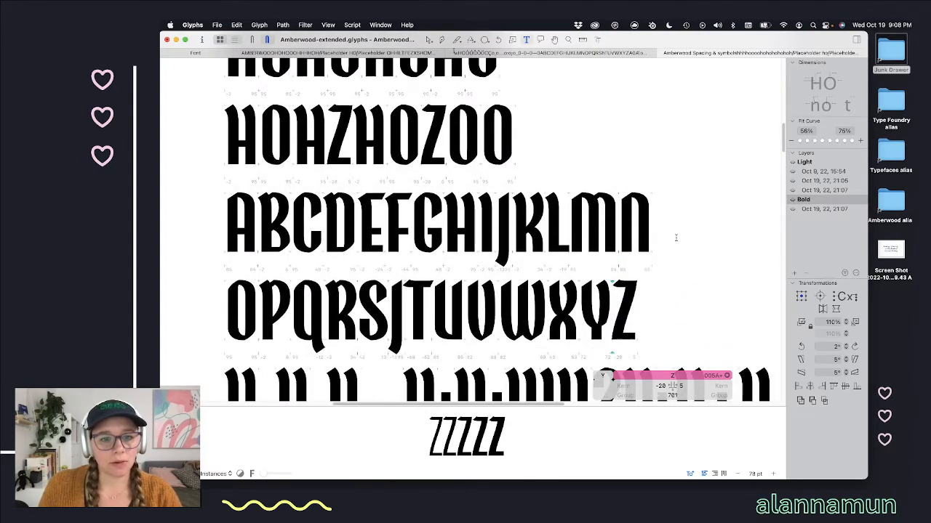
scroll(675, 238, down, 4)
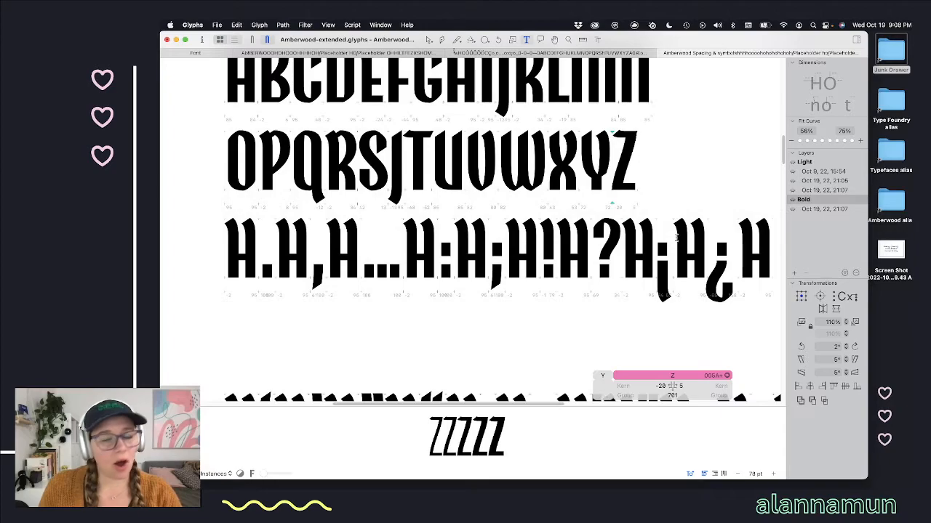
Step: Delete the extra J between the S and the T in the second alphabet line
click(419, 174)
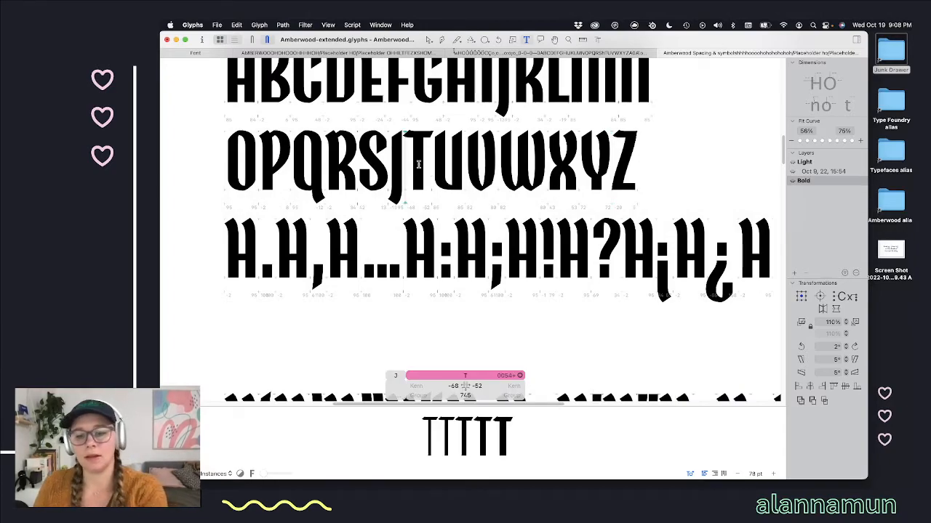
scroll(422, 180, down, 1)
scroll(212, 246, down, 1)
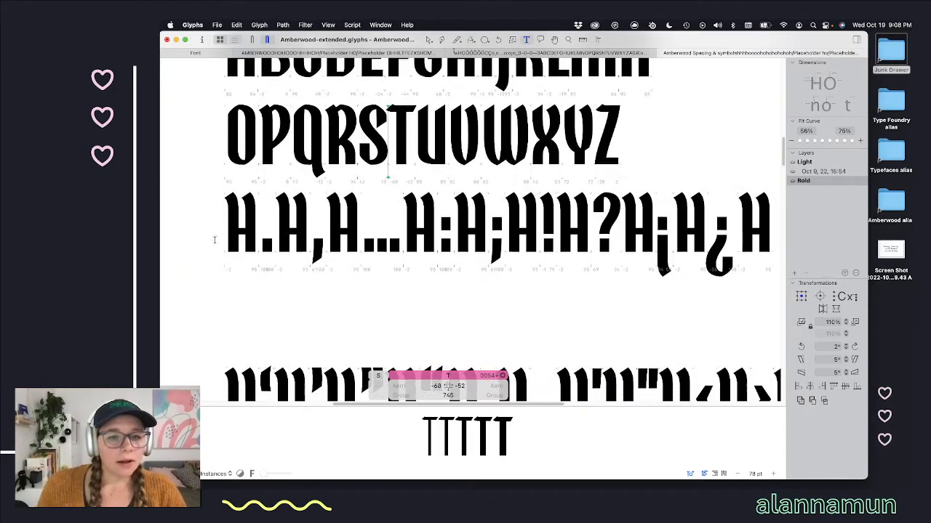
Step: Place the text cursor before the first H of the punctuation line and examine the spacing of that line
click(214, 238)
scroll(372, 211, down, 1)
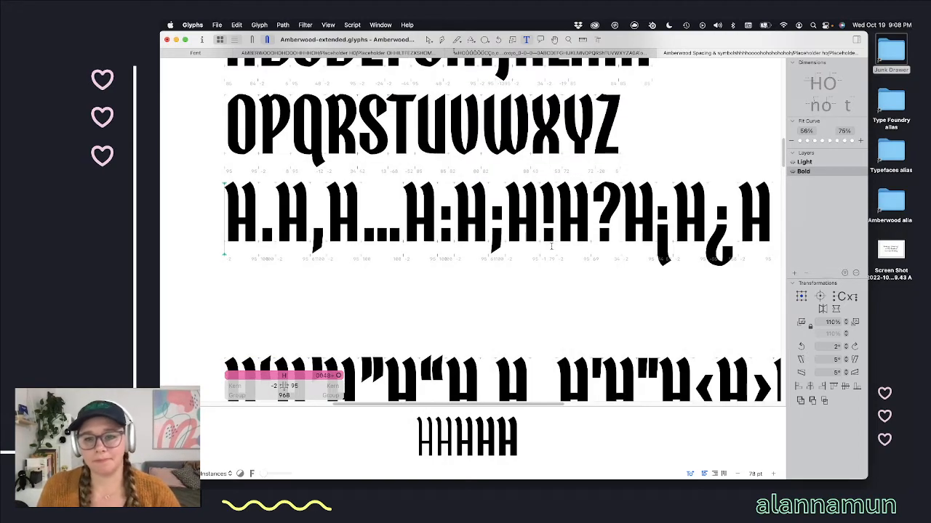
scroll(530, 222, right, 4)
scroll(530, 221, left, 3)
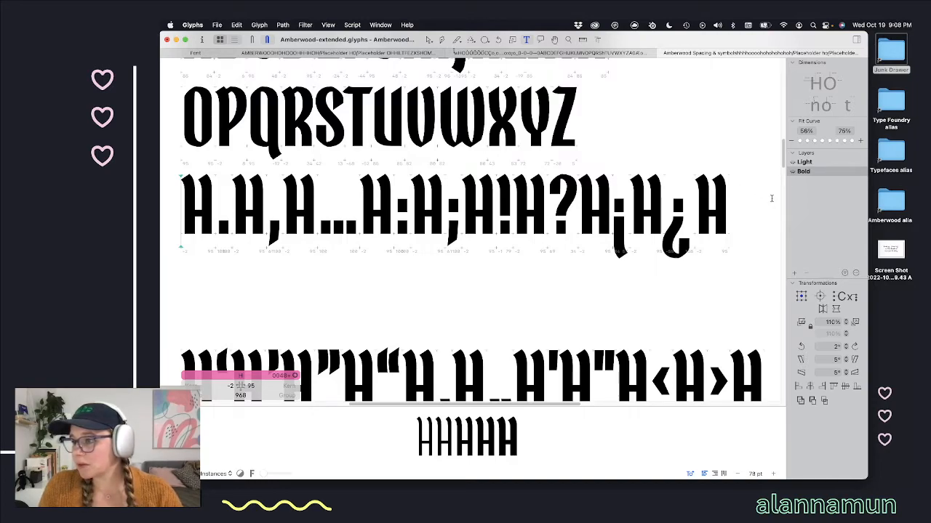
scroll(396, 230, up, 4)
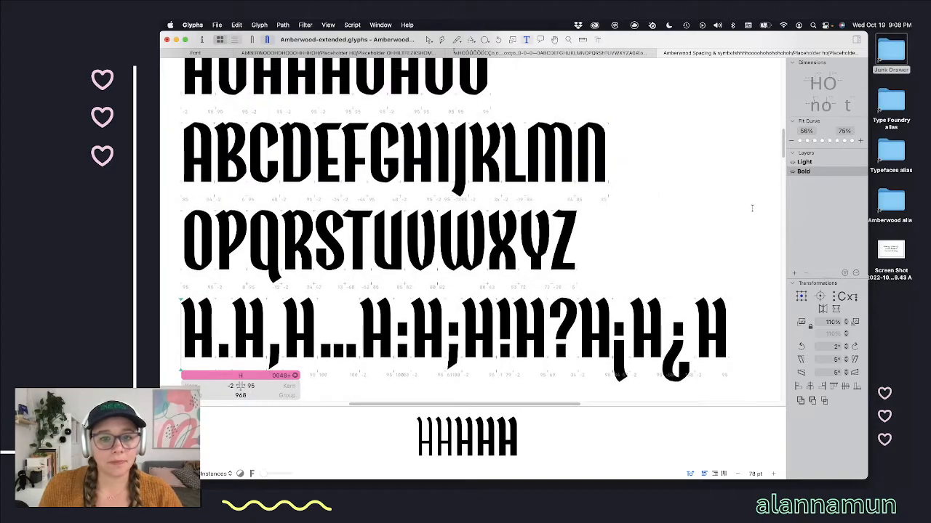
Step: Examine the Bold Z's curved diagonal up close and in preview, alone and beside the neighbouring capitals
scroll(396, 230, up, 1)
click(561, 301)
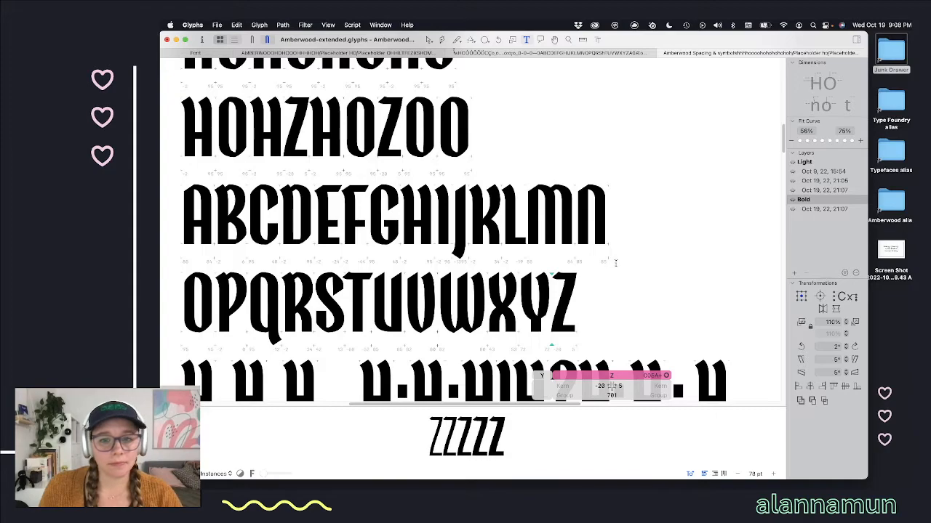
scroll(615, 265, up, 8)
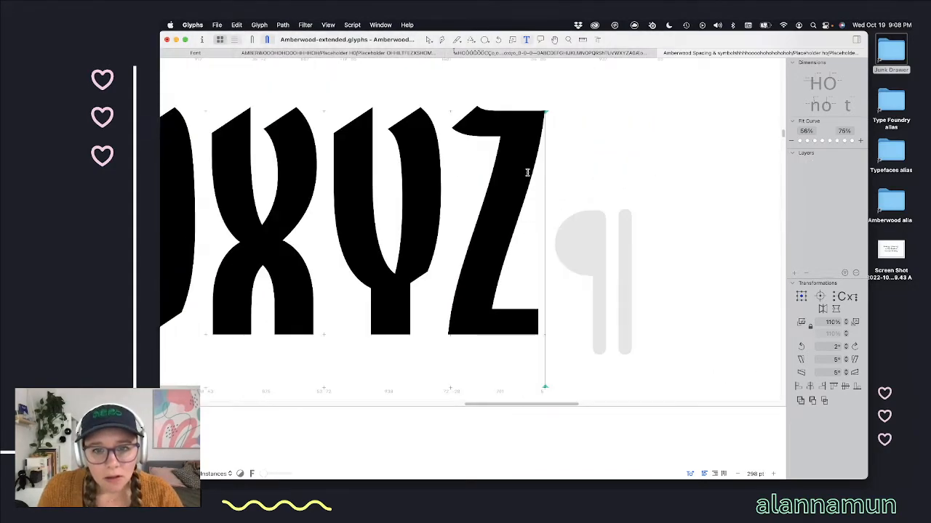
key(Escape)
scroll(530, 116, up, 6)
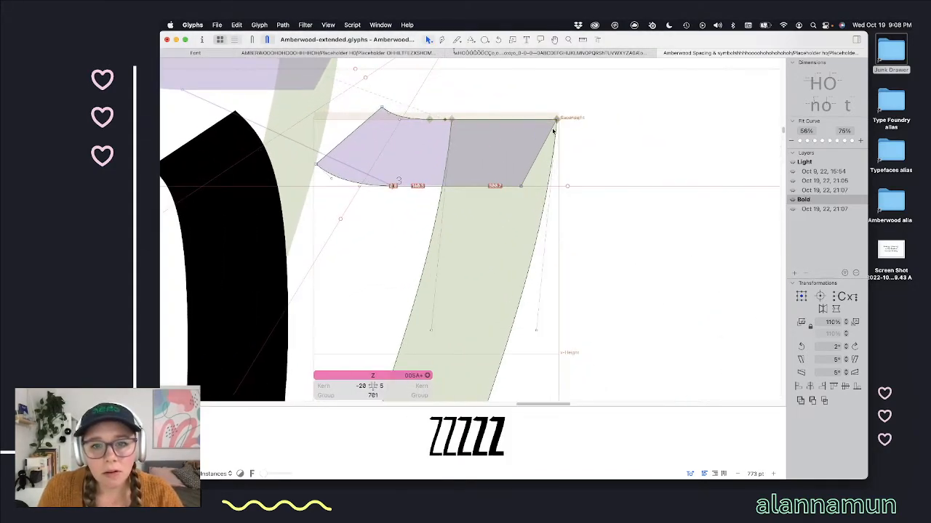
scroll(598, 206, down, 4)
key(space)
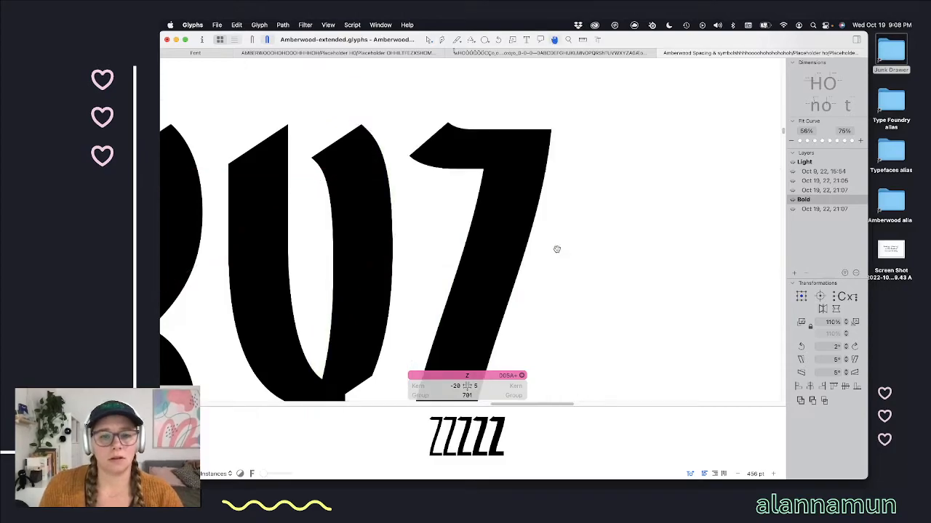
scroll(523, 195, down, 5)
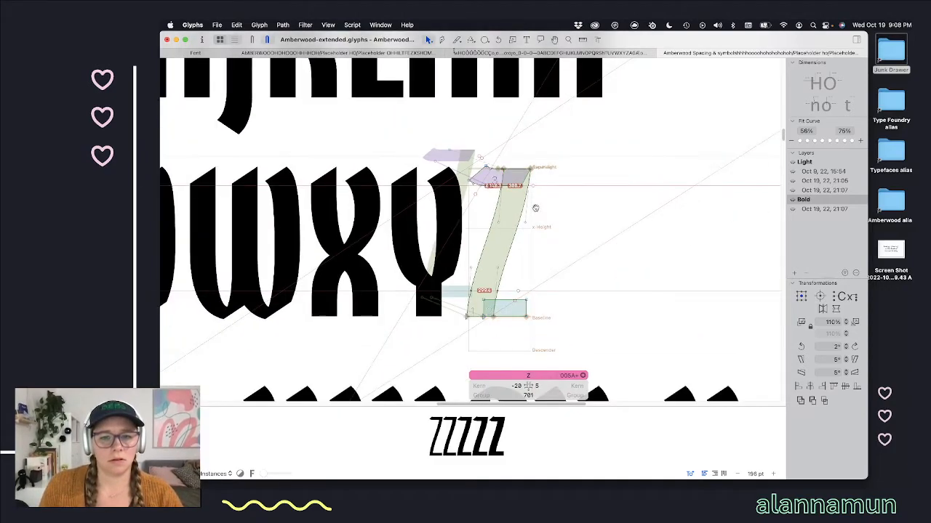
key(space)
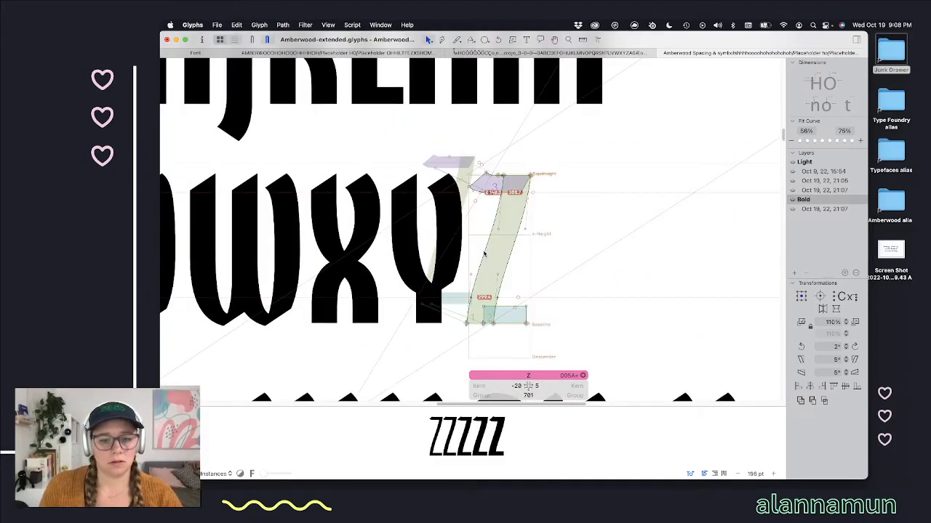
scroll(484, 252, down, 3)
scroll(483, 252, down, 2)
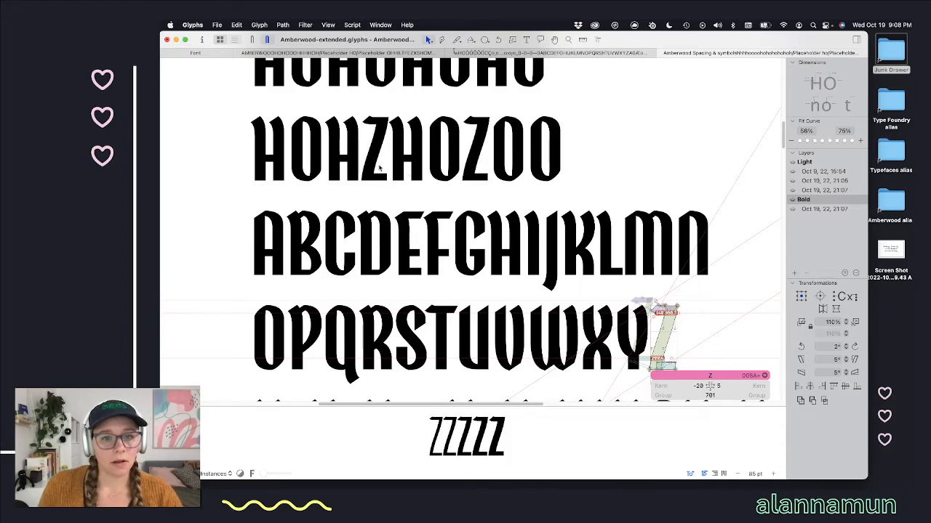
Step: Set the Light Z's left sidebearing to -20 and its right sidebearing to -10, and compare the Light and Bold masters
click(252, 39)
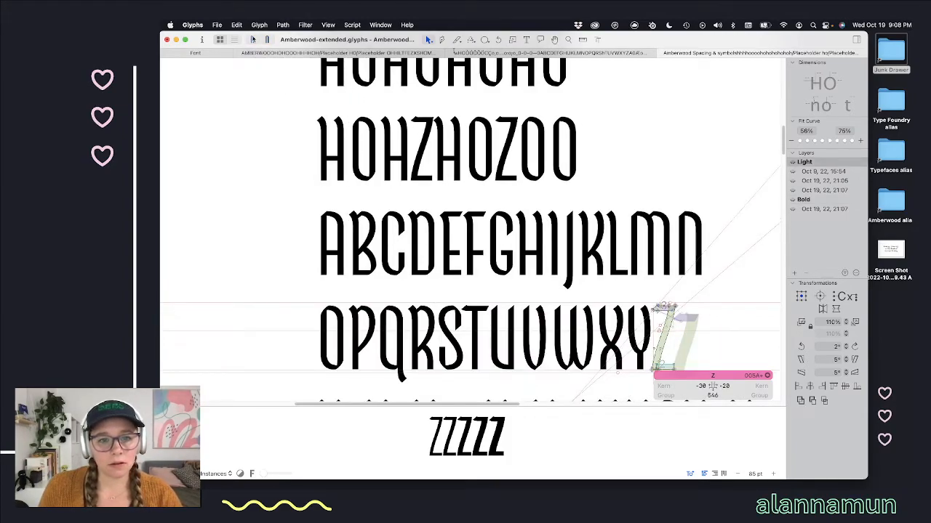
click(701, 385)
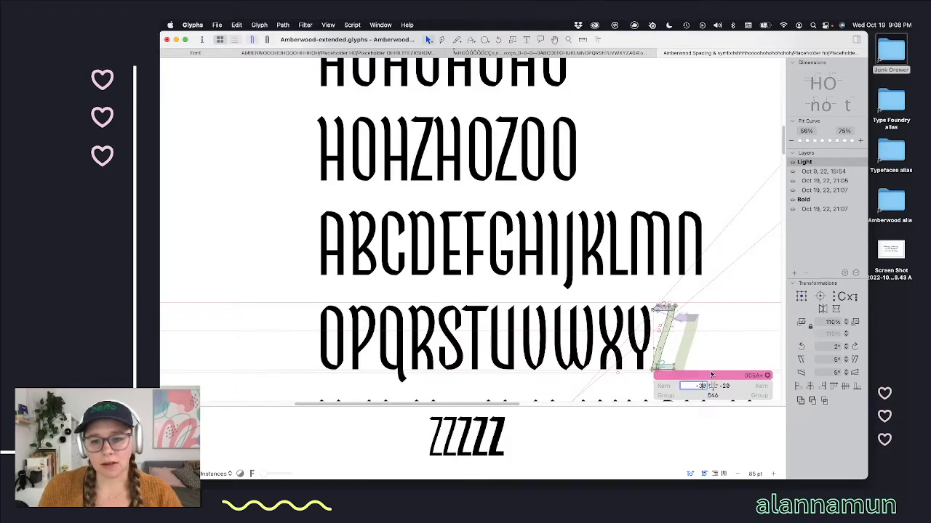
key(shift+Up)
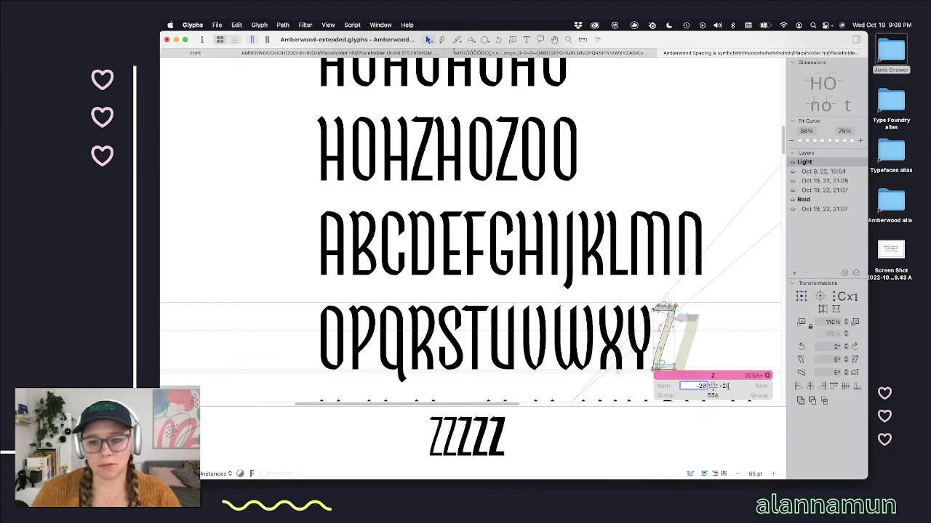
click(728, 386)
key(shift+Up)
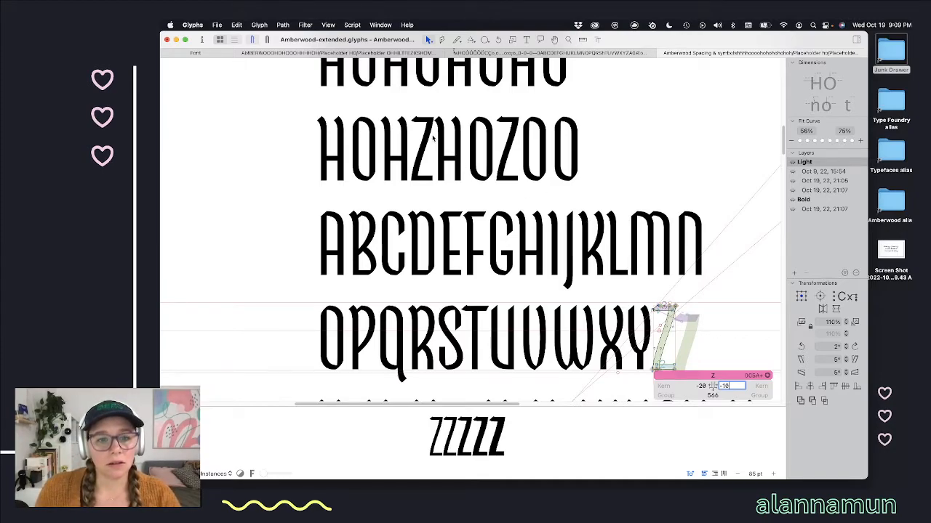
click(448, 159)
key(super+2)
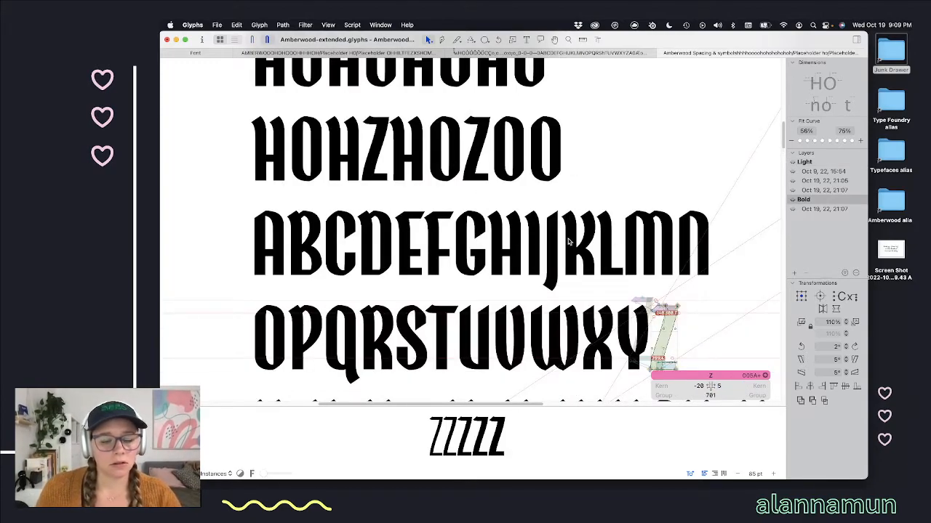
key(super+1)
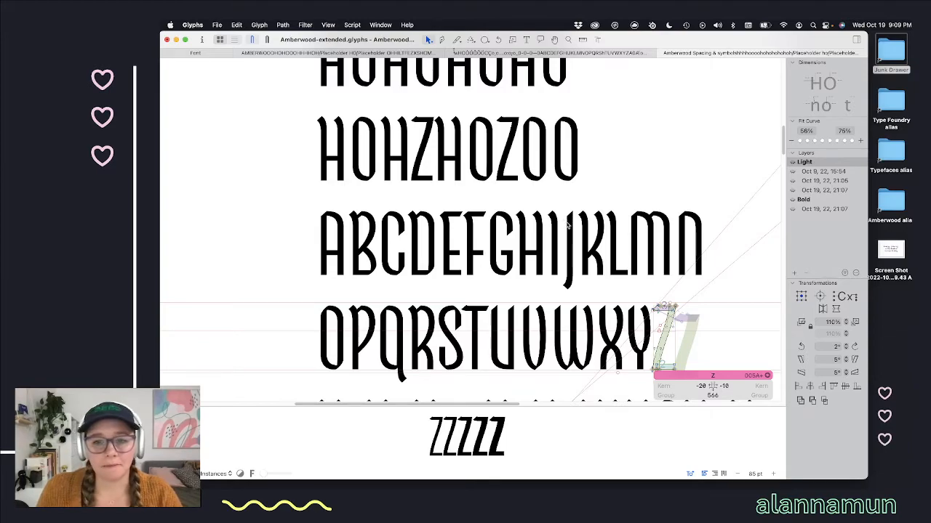
Step: Select the right edge of the Light Z's diagonal and nudge it left to X 356 to thin the stroke
scroll(663, 341, up, 10)
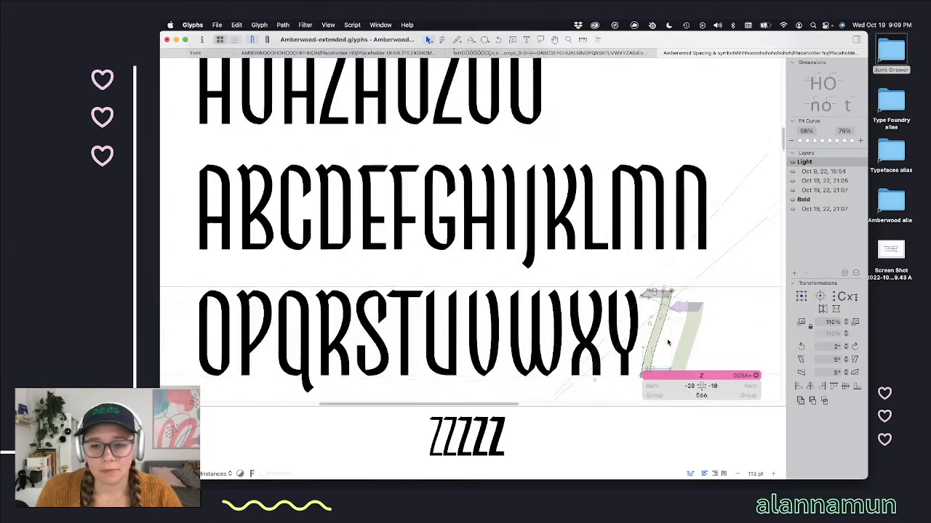
drag(662, 234, 649, 263)
scroll(644, 284, down, 4)
key(super+a)
scroll(618, 269, down, 10)
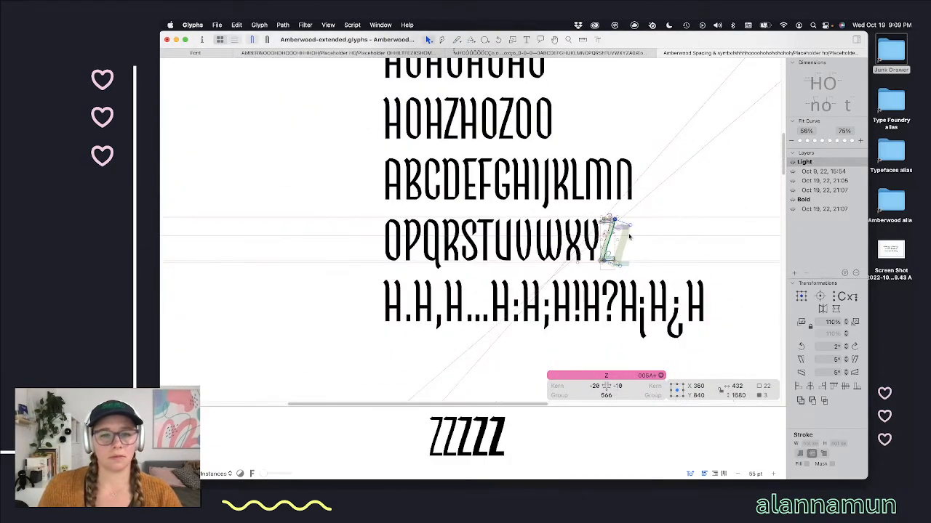
scroll(628, 237, up, 1)
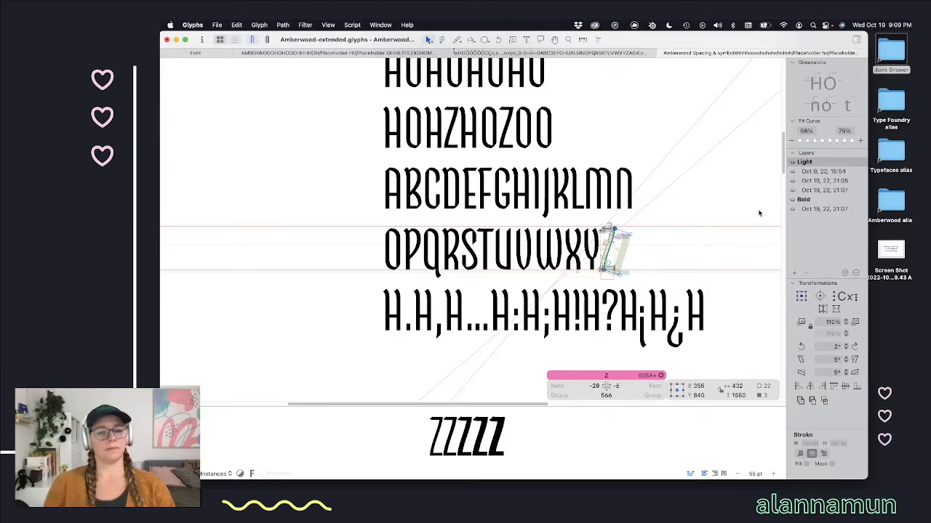
Step: Check the Light Z in the HOHZHOZOO line and nudge the selected diagonal edge back right to X 358
scroll(599, 246, up, 3)
scroll(599, 246, up, 2)
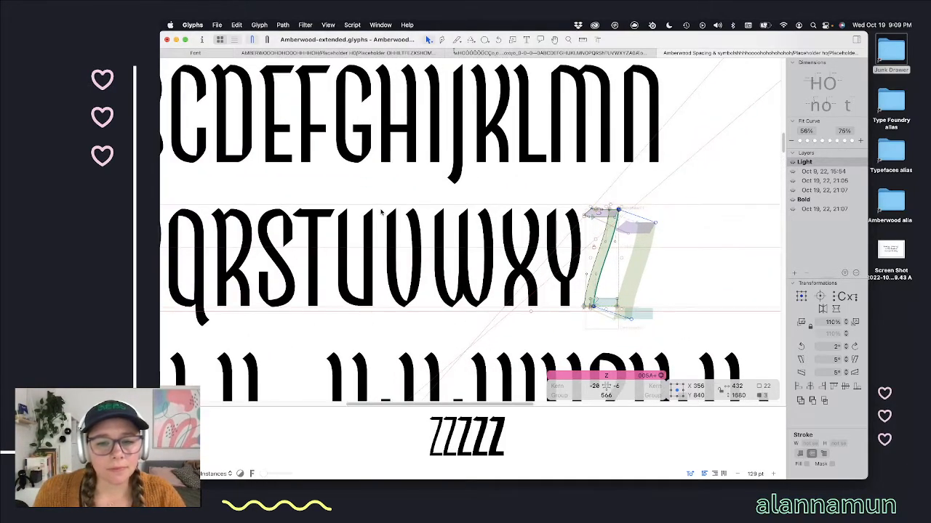
scroll(426, 197, up, 5)
scroll(425, 194, down, 1)
scroll(424, 194, left, 3)
scroll(424, 194, up, 2)
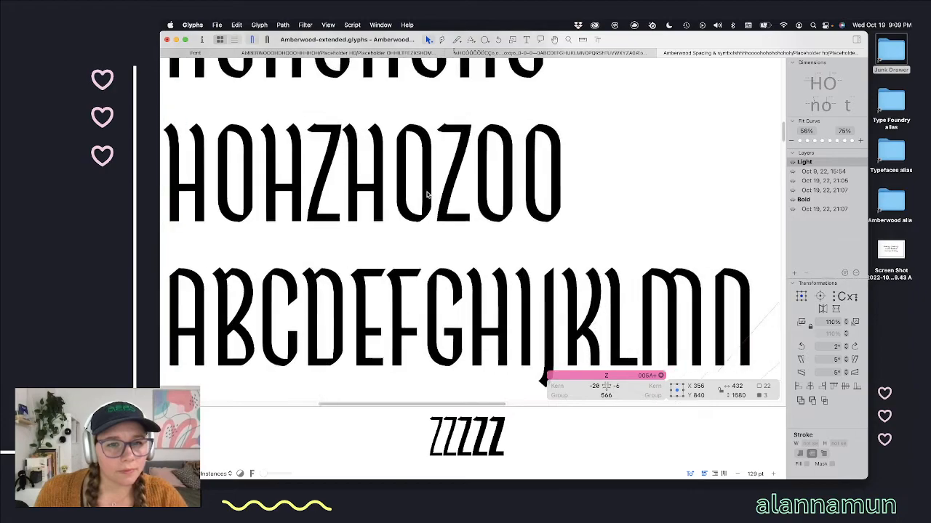
scroll(472, 179, down, 1)
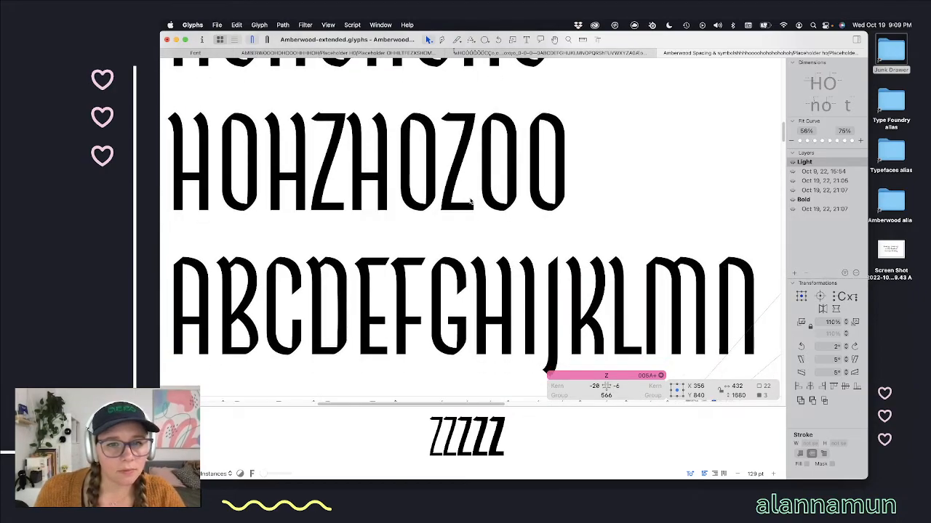
scroll(454, 217, down, 2)
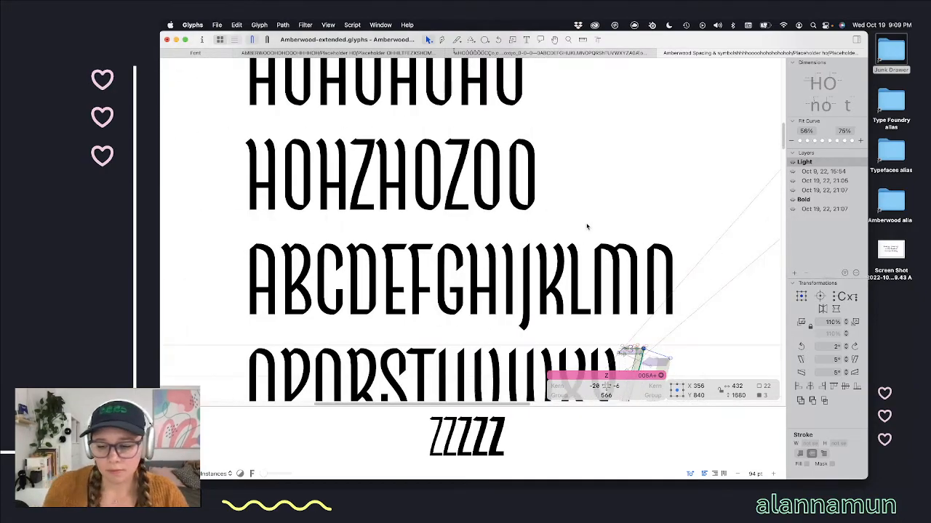
key(space)
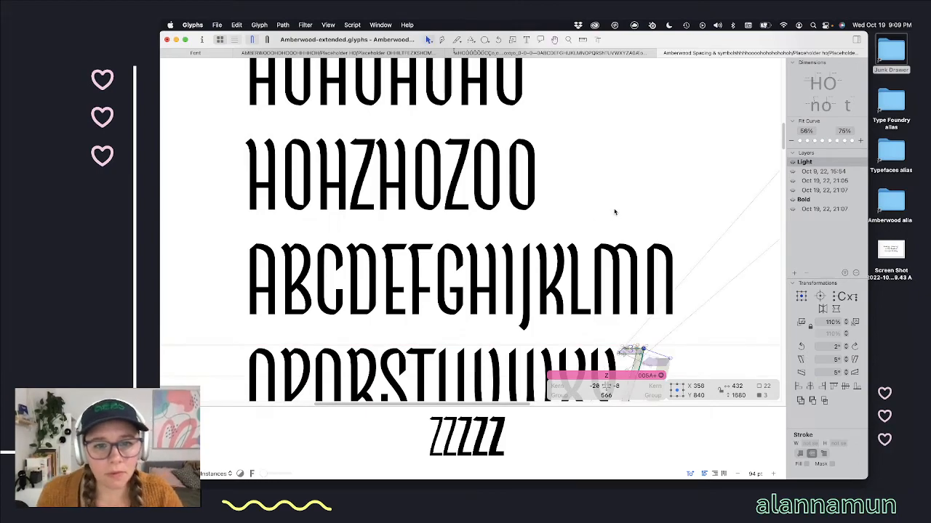
Step: Shorten the upper curve handle on the left edge of the Light Z's diagonal, moving it up to about Y 1130
scroll(694, 282, down, 2)
scroll(693, 282, right, 4)
scroll(512, 349, up, 4)
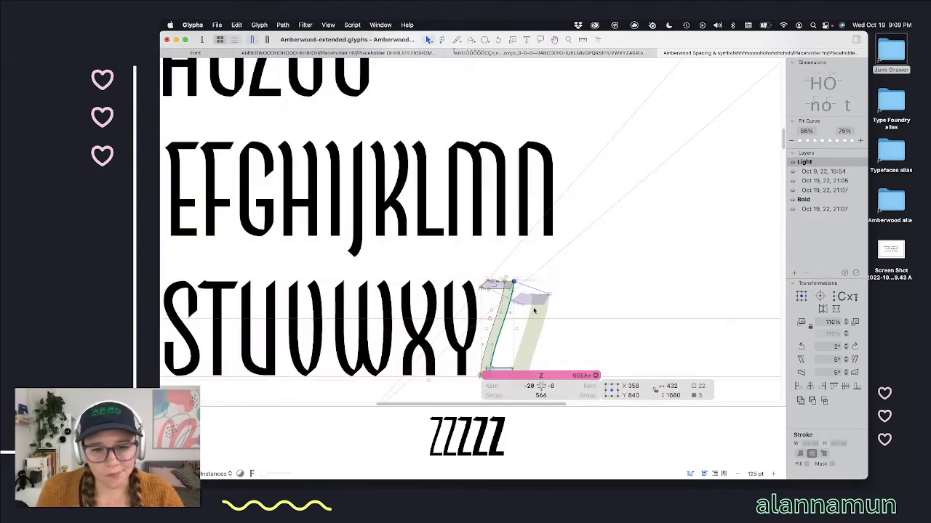
key(space)
scroll(501, 268, down, 2)
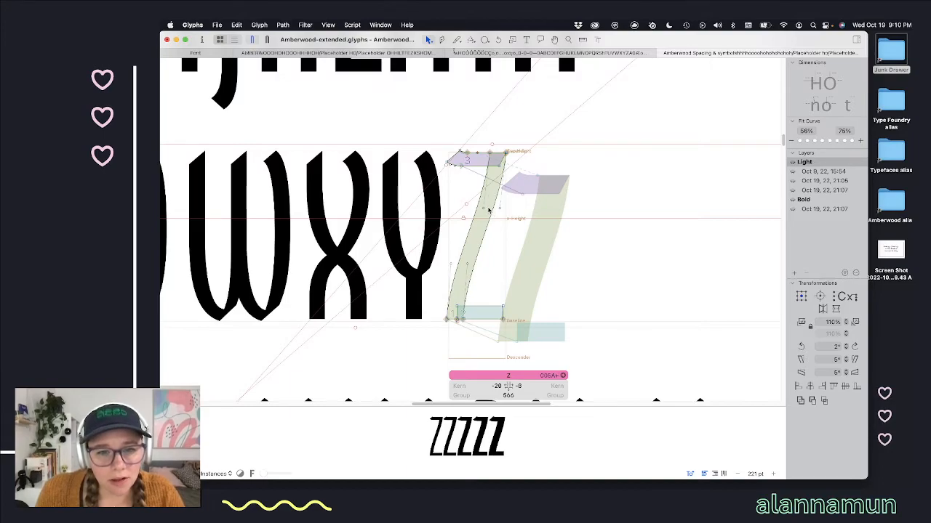
click(484, 209)
key(alt+shift+Up)
key(alt+shift+Up)
key(alt+shift+Up)
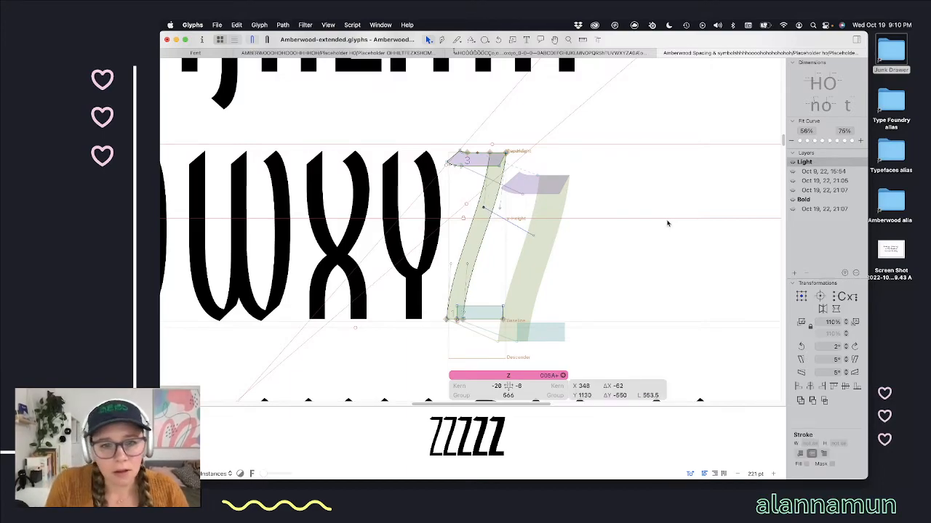
Step: Move the lower curve handle on the right edge of the Light Z's diagonal down to X 162, Y 510, and preview the letter
drag(508, 249, 467, 286)
drag(495, 257, 465, 288)
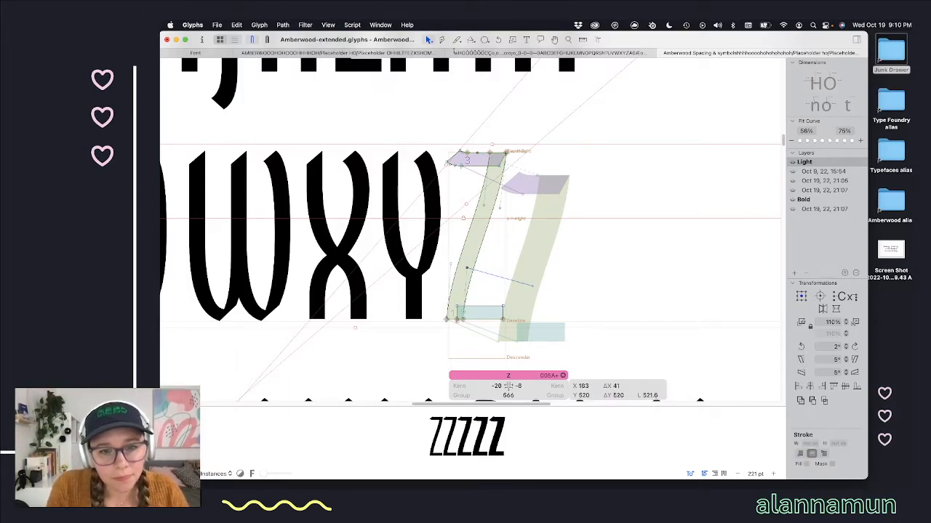
key(space)
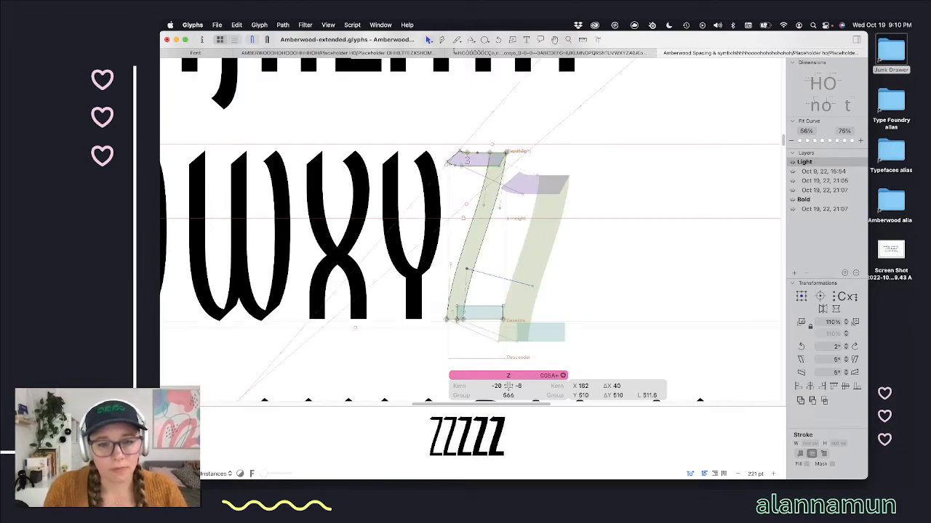
Step: Examine the Z's spacing and shape within the alphabet and placeholder lines in both the Light and Bold masters
scroll(499, 288, down, 5)
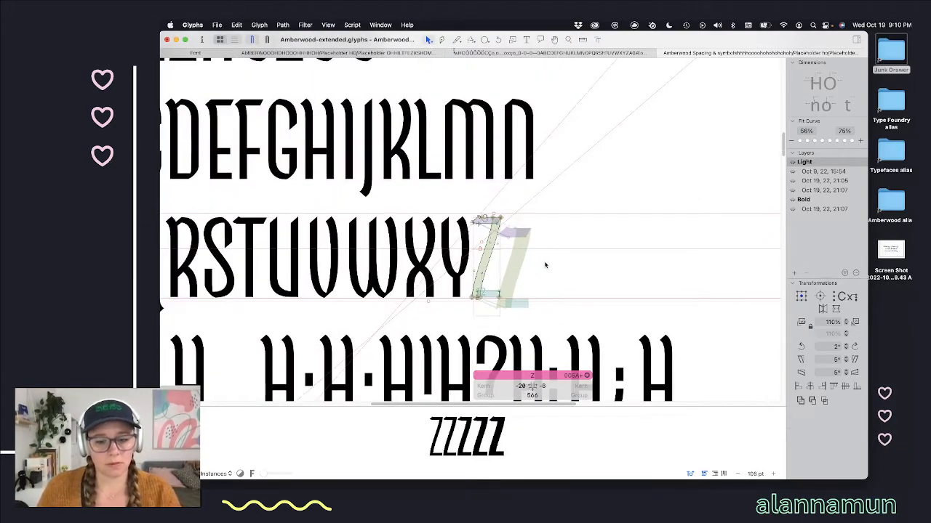
key(Escape)
scroll(403, 300, down, 1)
scroll(392, 285, down, 5)
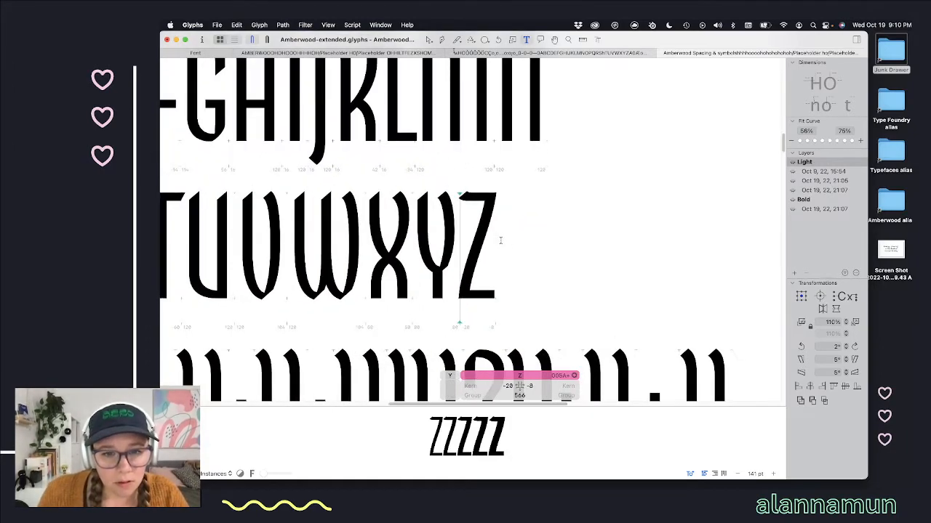
scroll(335, 182, up, 2)
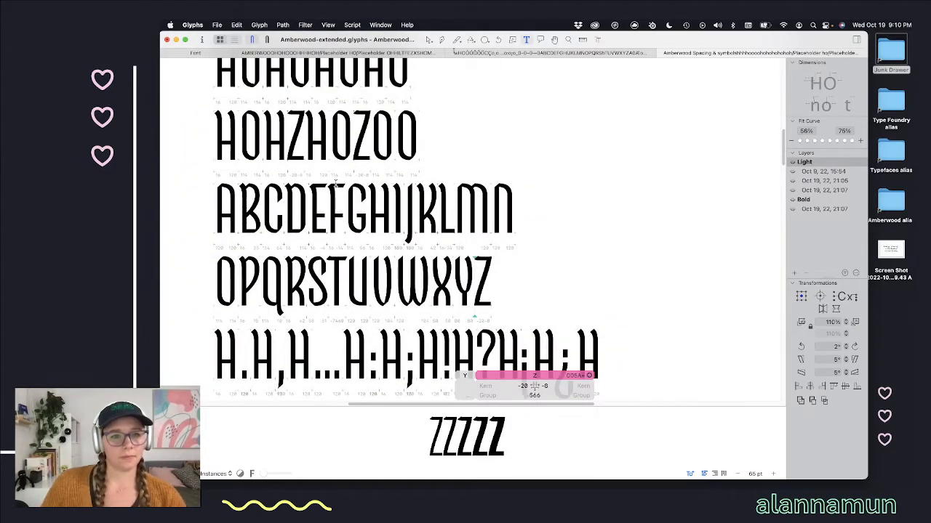
scroll(411, 226, down, 1)
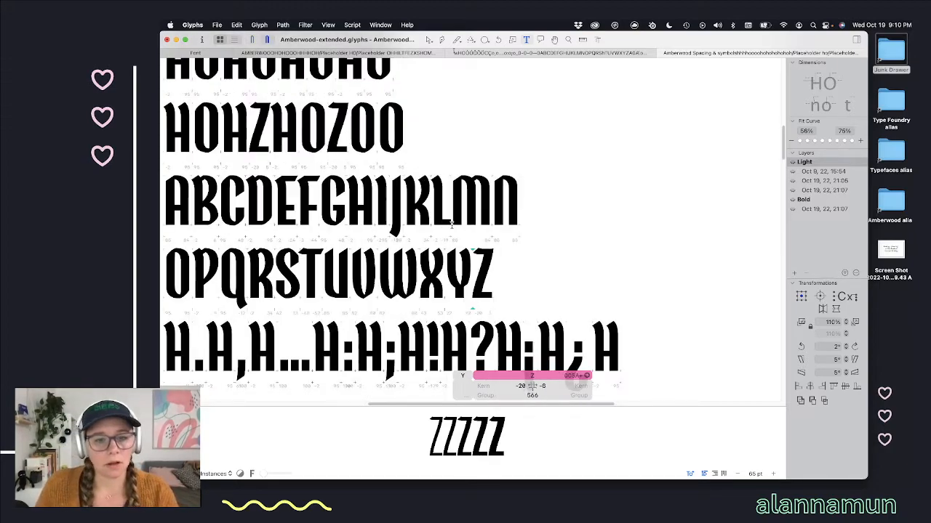
scroll(451, 226, up, 5)
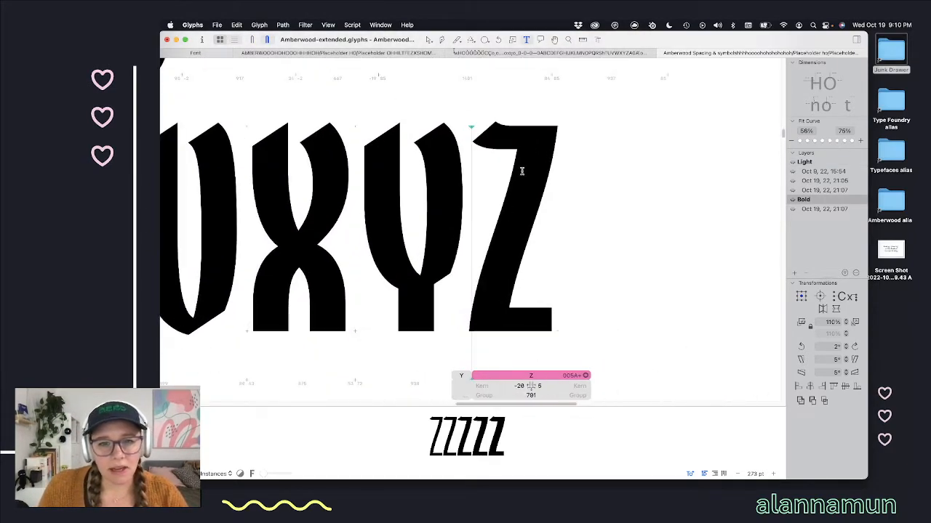
scroll(521, 154, up, 2)
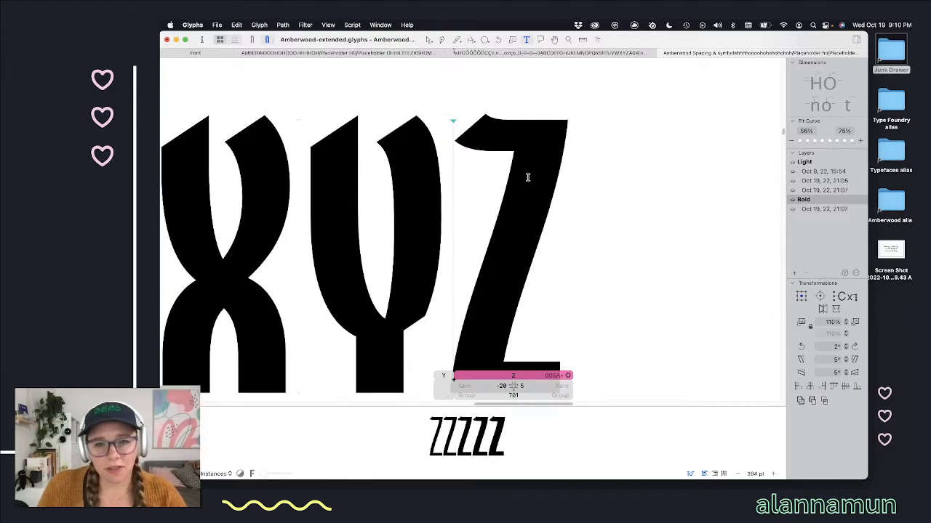
Step: Move the upper curve handle on the left edge of the Bold Z's diagonal up to X 342, Y 1120
key(Right)
key(Escape)
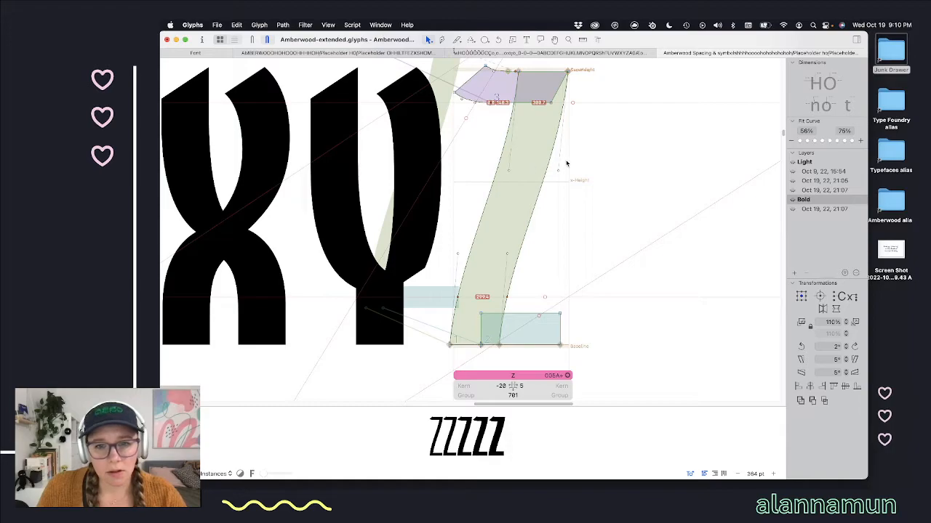
click(508, 169)
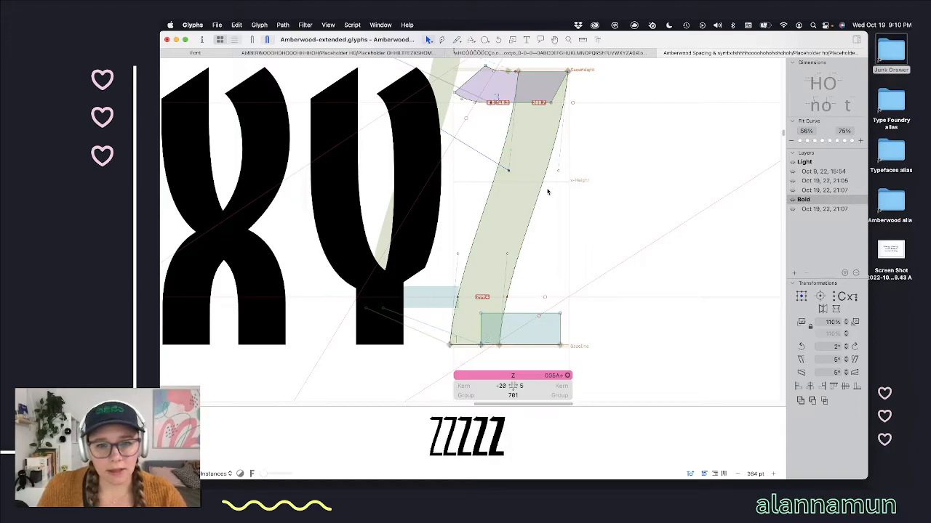
key(alt+shift+Up)
key(alt+shift+Up)
key(alt+shift+Up)
key(alt+shift+Up)
key(alt+shift+Up)
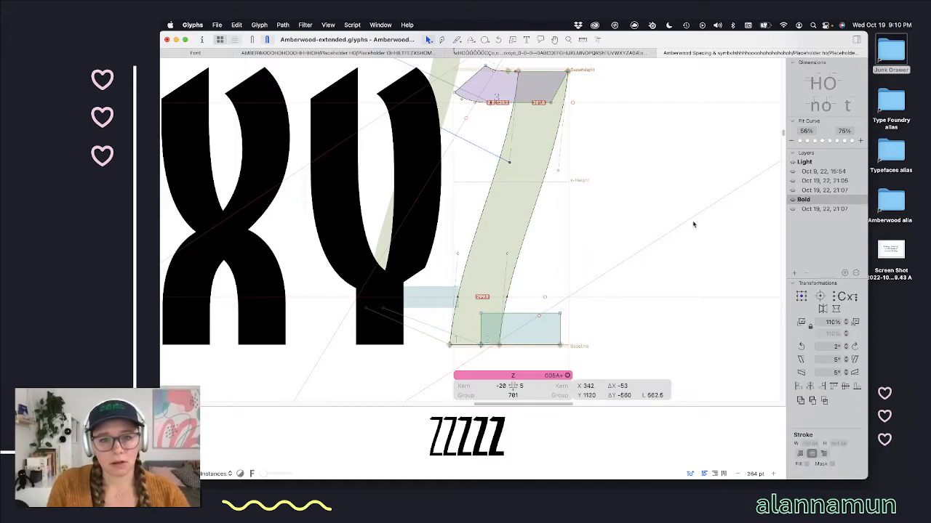
Step: Move the lower curve handle on the right edge of the Bold Z's diagonal to about X 322, Y 531, and preview the letter
drag(550, 237, 472, 259)
key(alt+shift+Down)
key(alt+shift+Down)
key(alt+shift+Down)
key(alt+shift+Down)
key(alt+shift+Down)
key(alt+shift+Down)
key(alt+shift+Down)
key(alt+shift+Down)
key(space)
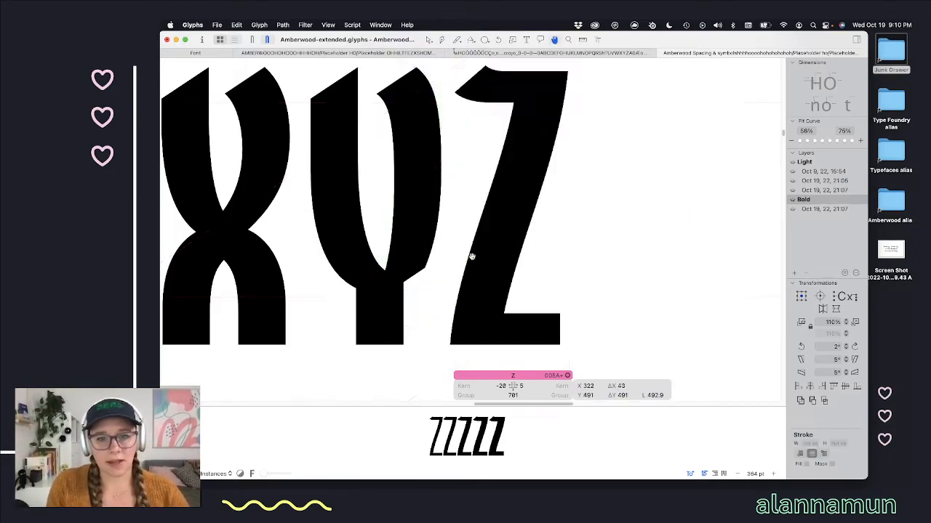
key(alt+shift+Down)
key(alt+shift+Down)
key(alt+shift+Down)
key(alt+shift+Down)
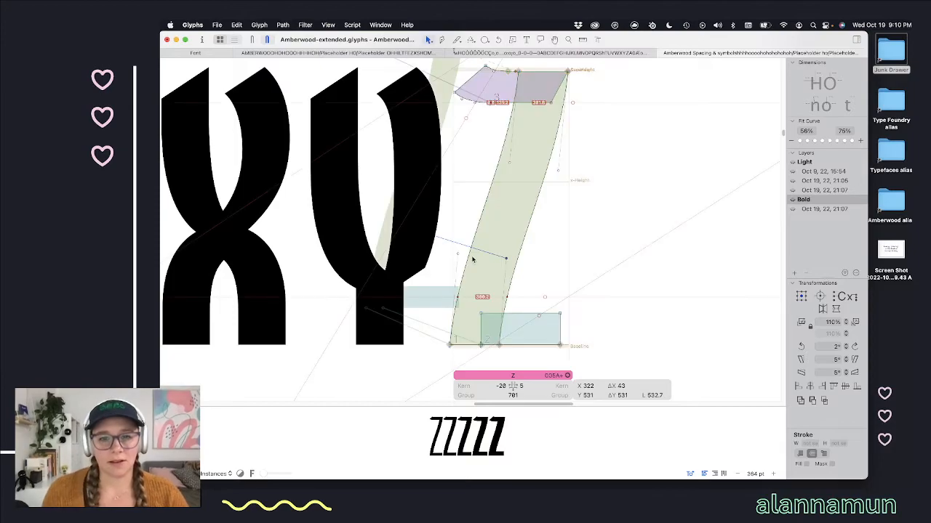
click(605, 234)
key(space)
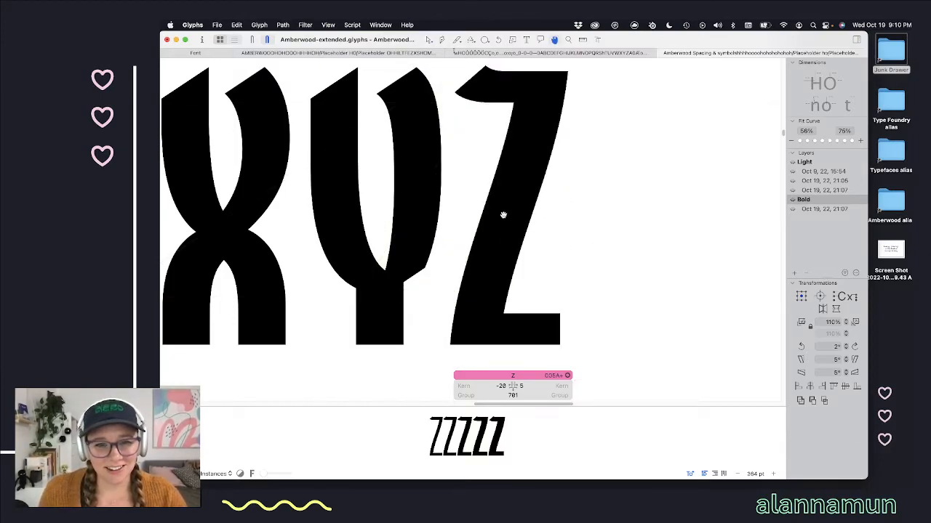
Step: Move the left edge's lower curve handle on the Bold Z's diagonal up to about Y 590, and the right edge's upper handle to Y 1040
drag(456, 218, 468, 275)
key(alt+shift+Up)
key(alt+shift+Up)
key(alt+shift+Up)
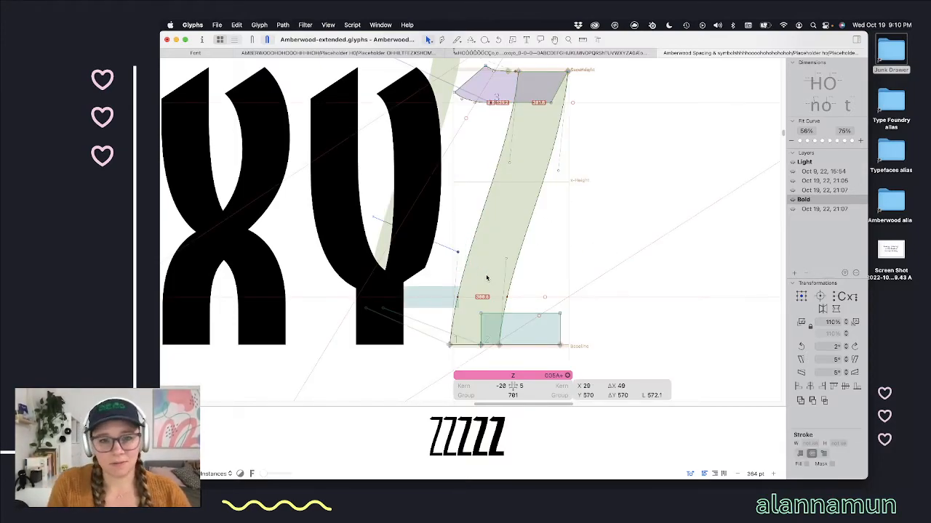
key(space)
drag(579, 150, 548, 181)
key(space)
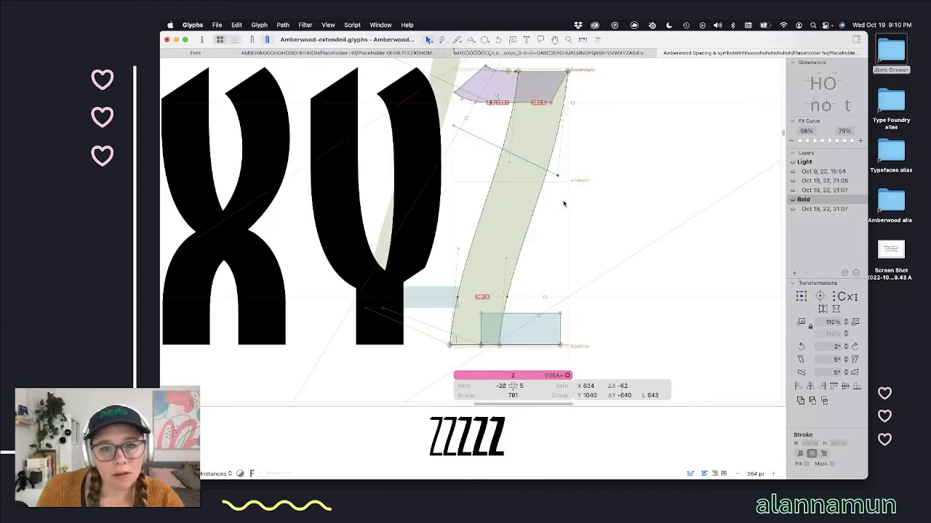
Step: Shift both lower curve handles of the Bold Z's diagonal slightly left, about 10 units, and preview the letter
drag(585, 158, 493, 197)
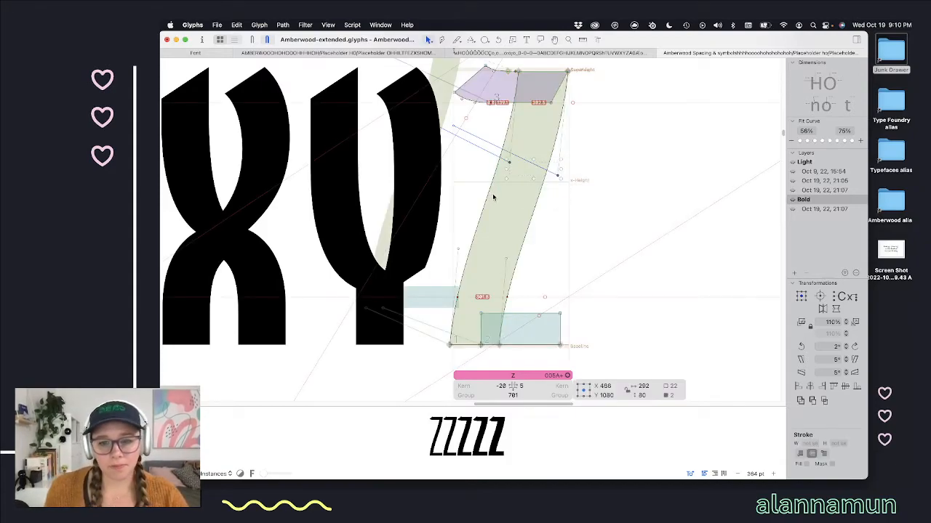
key(space)
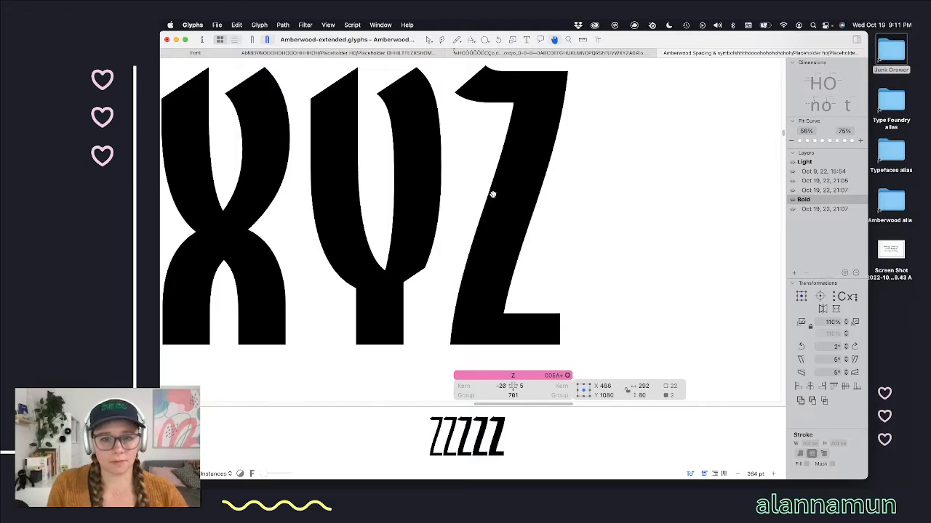
drag(539, 263, 357, 196)
key(space)
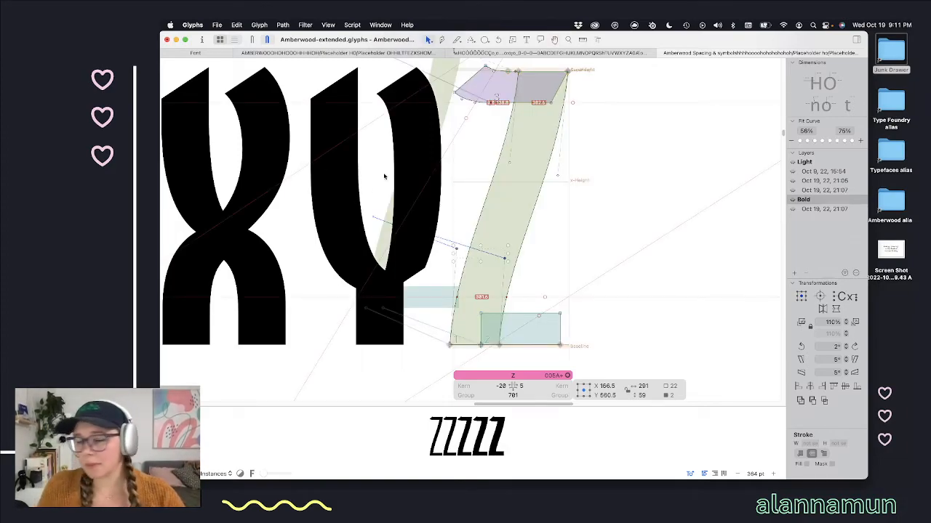
Step: Examine the Bold Z and its neighbouring capitals for shape and spacing in the alphabet lines at several zoom levels
scroll(383, 176, down, 5)
click(515, 170)
key(t)
scroll(472, 200, down, 2)
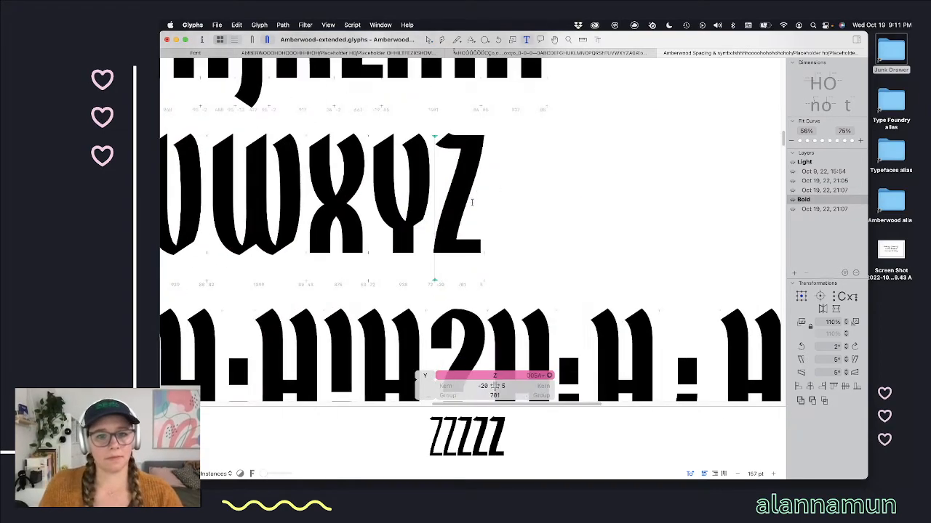
scroll(472, 200, down, 6)
scroll(535, 217, up, 1)
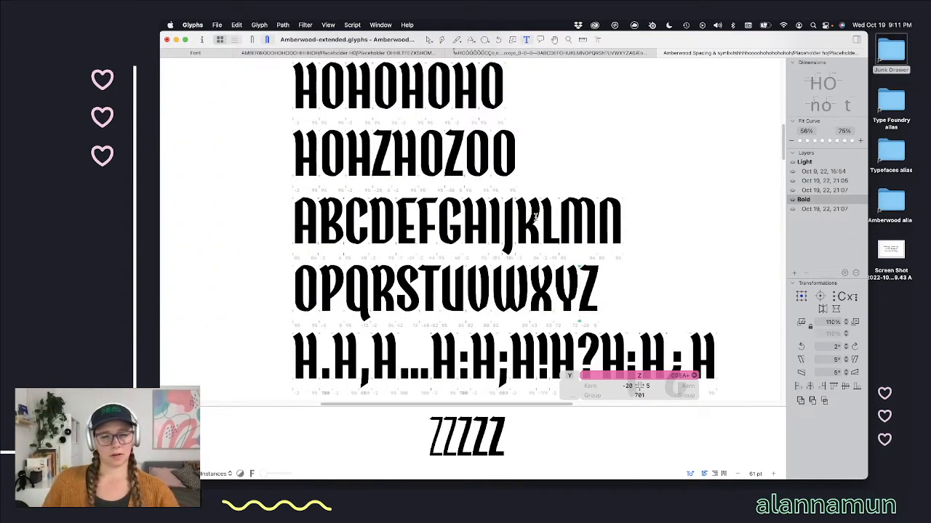
scroll(615, 269, up, 8)
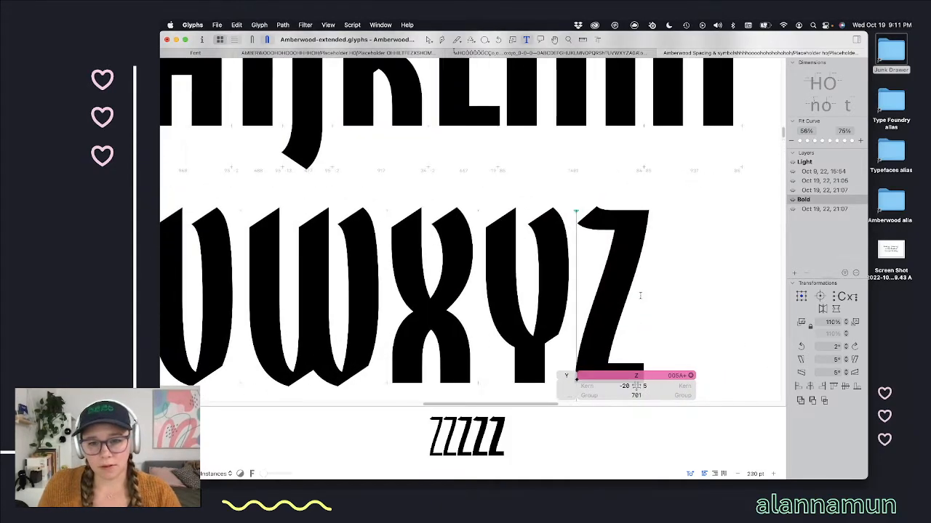
scroll(616, 269, down, 6)
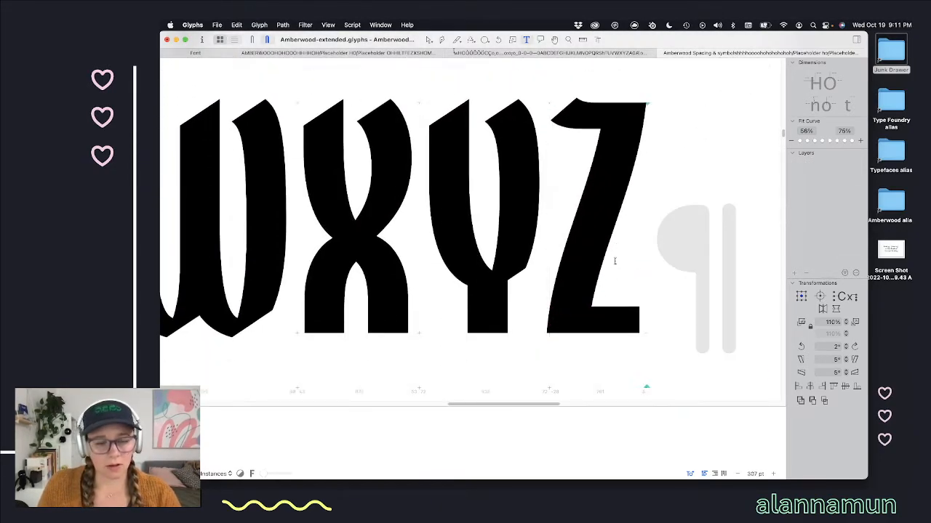
scroll(324, 247, down, 3)
scroll(335, 248, up, 5)
scroll(346, 248, down, 5)
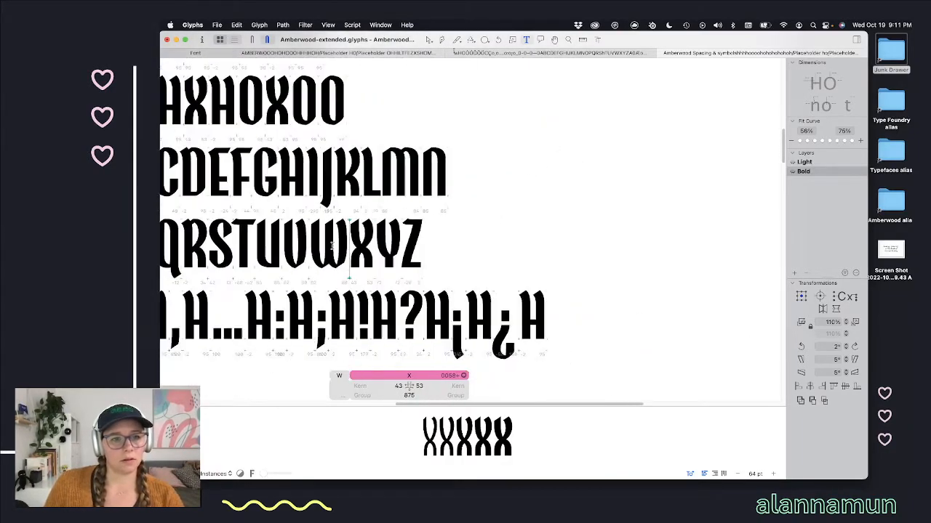
scroll(671, 307, left, 5)
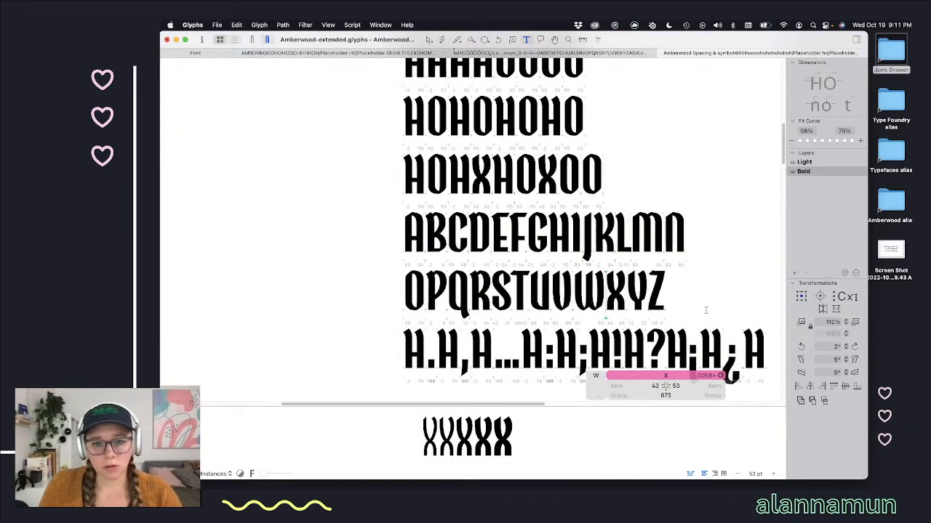
scroll(652, 305, up, 2)
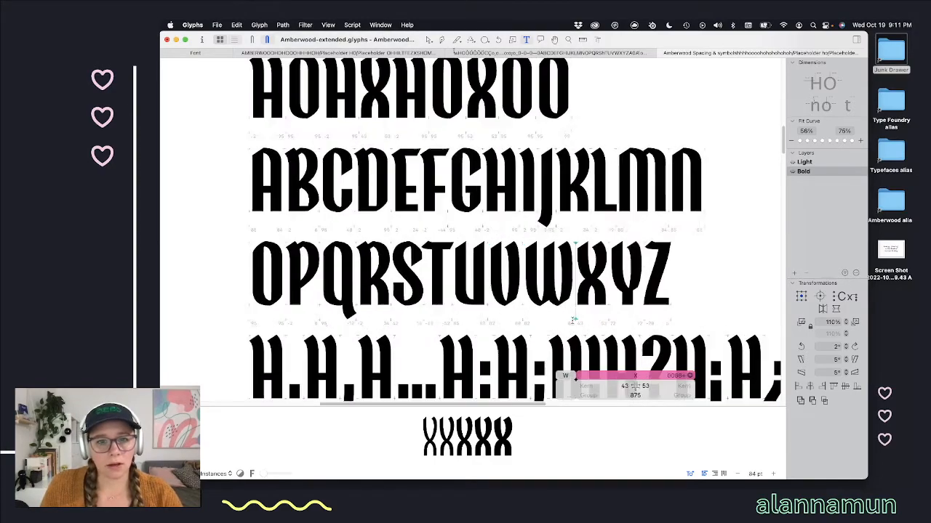
scroll(574, 320, up, 1)
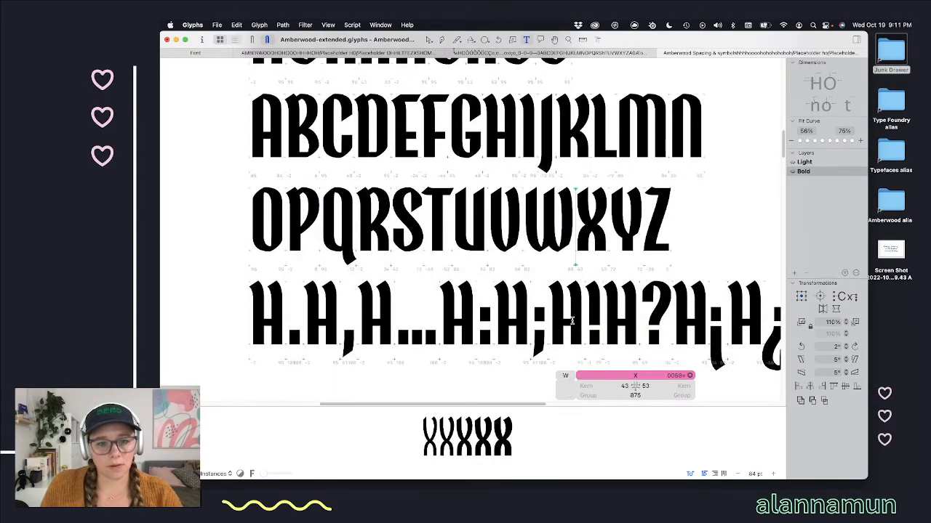
click(664, 218)
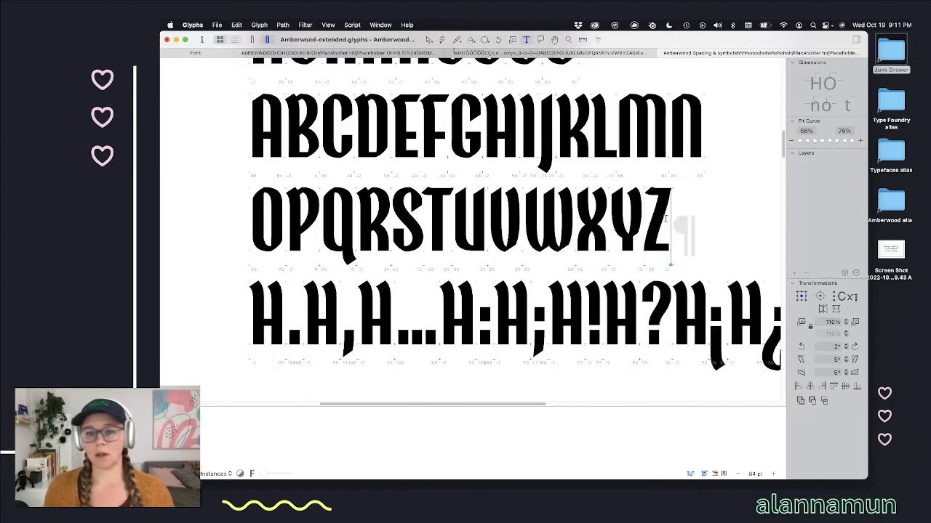
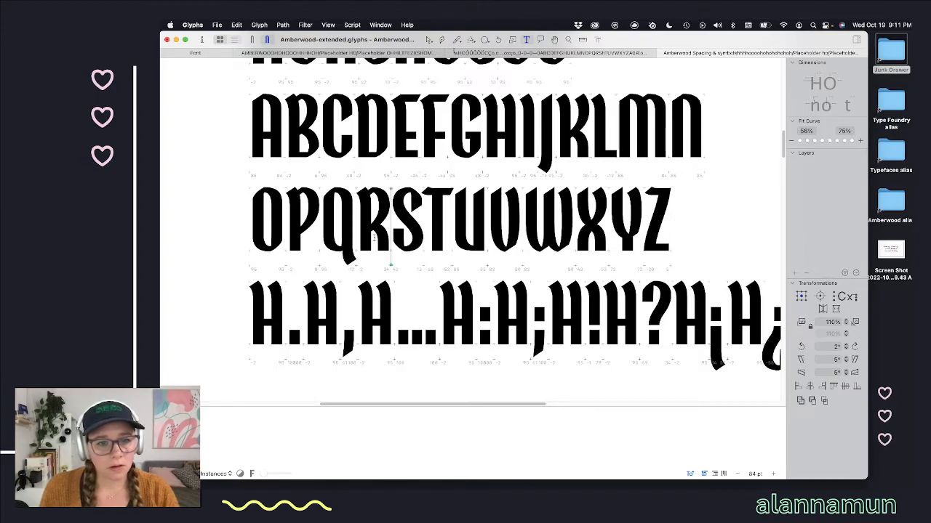
Step: Open the Bold R for editing and examine its outline alongside the following capitals up to Z
double_click(407, 232)
scroll(391, 240, up, 2)
scroll(391, 247, down, 1)
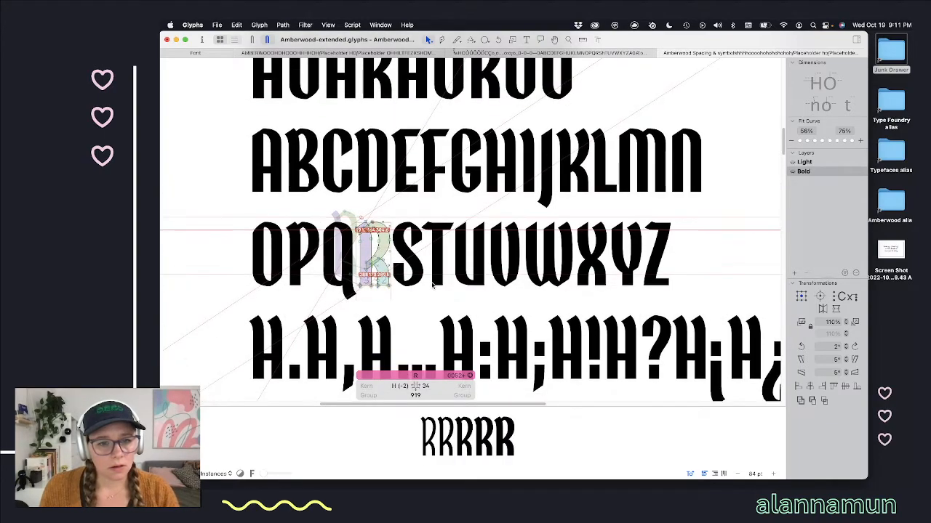
scroll(386, 284, up, 2)
scroll(385, 284, up, 3)
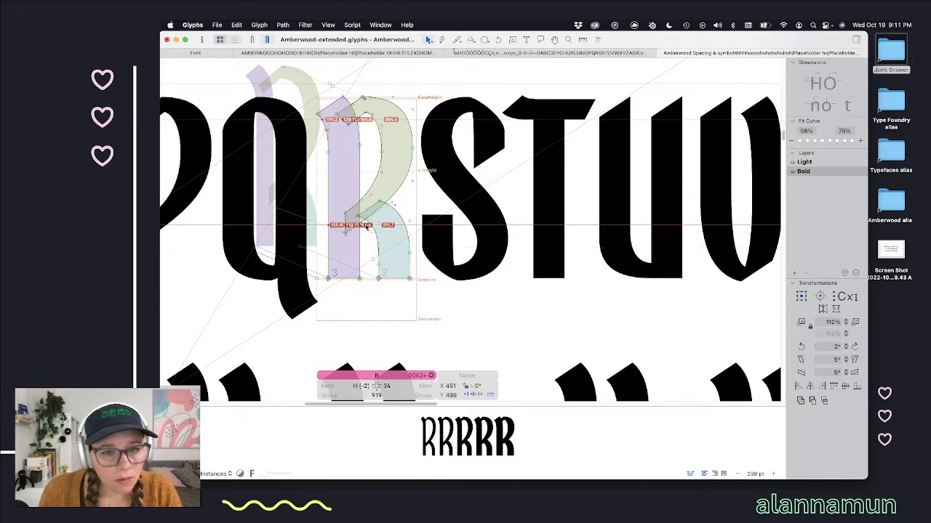
scroll(620, 273, down, 2)
scroll(619, 273, right, 10)
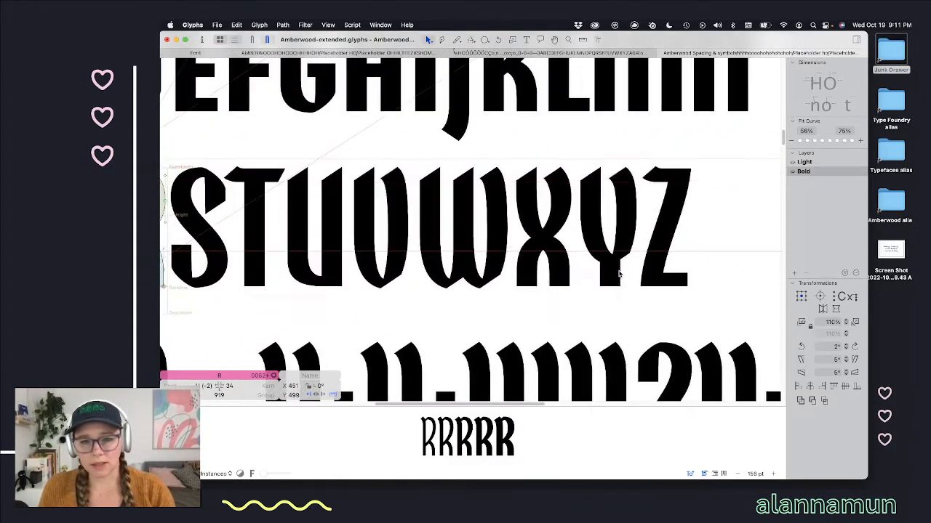
Step: Open the Bold Y and raise the nodes where its arms join the stem until the selection centre is about Y 687, then preview
click(562, 246)
scroll(523, 262, up, 2)
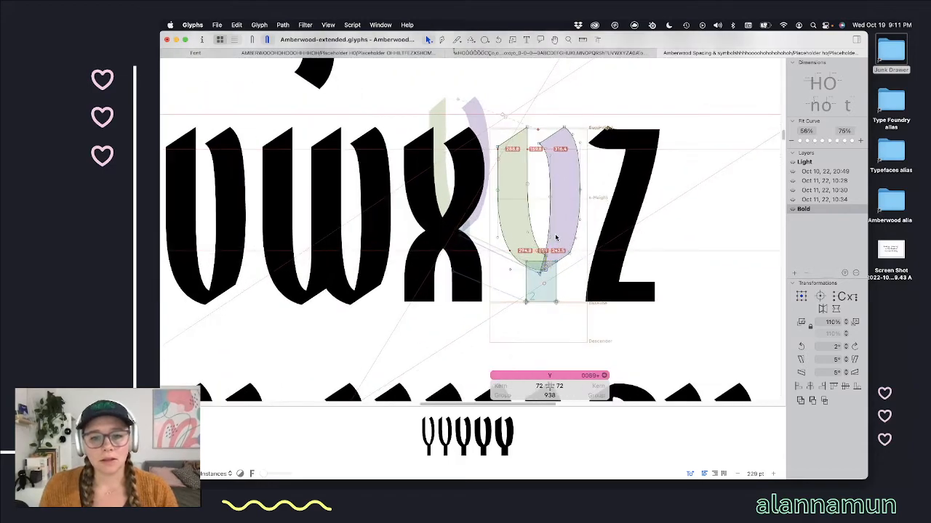
mouse_move(602, 205)
mouse_down()
mouse_move(480, 265)
mouse_move(451, 294)
mouse_up()
key(shift+Up)
key(shift+Up)
key(shift+Up)
key(shift+Up)
key(shift+Up)
key(shift+Up)
key(shift+Up)
key(shift+Up)
key(shift+Up)
key(shift+Up)
key(shift+Up)
key(shift+Up)
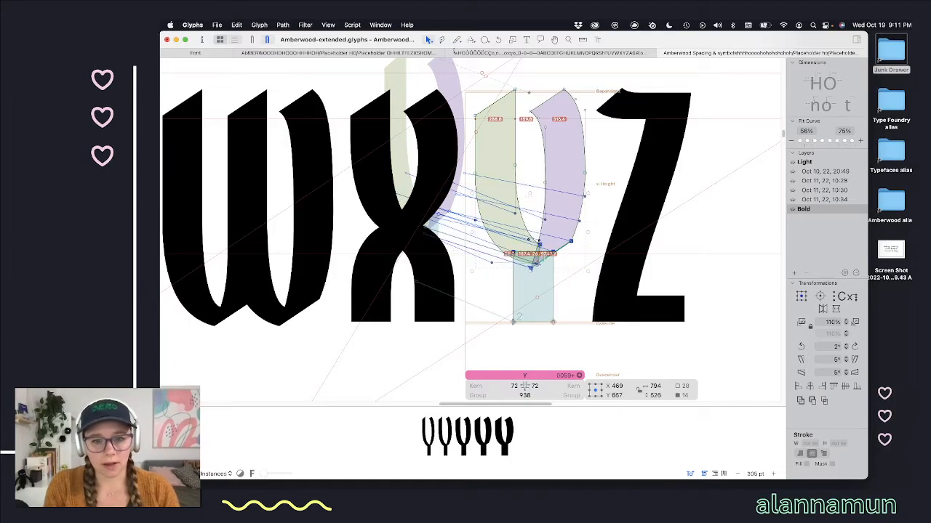
key(space)
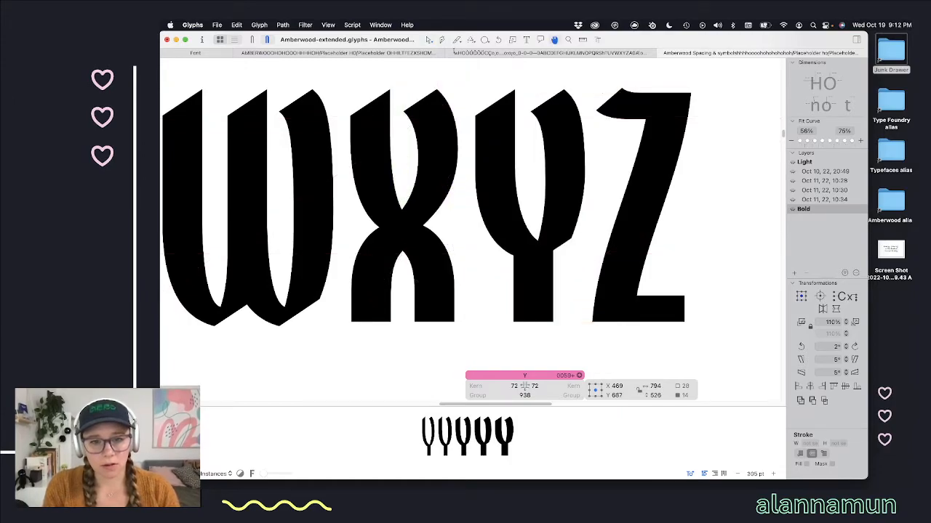
Step: Lower the selected arm-junction nodes of the Bold Y to a selection centre of Y 647 and preview the letter
key(shift+Down)
key(shift+Down)
key(shift+Down)
key(shift+Down)
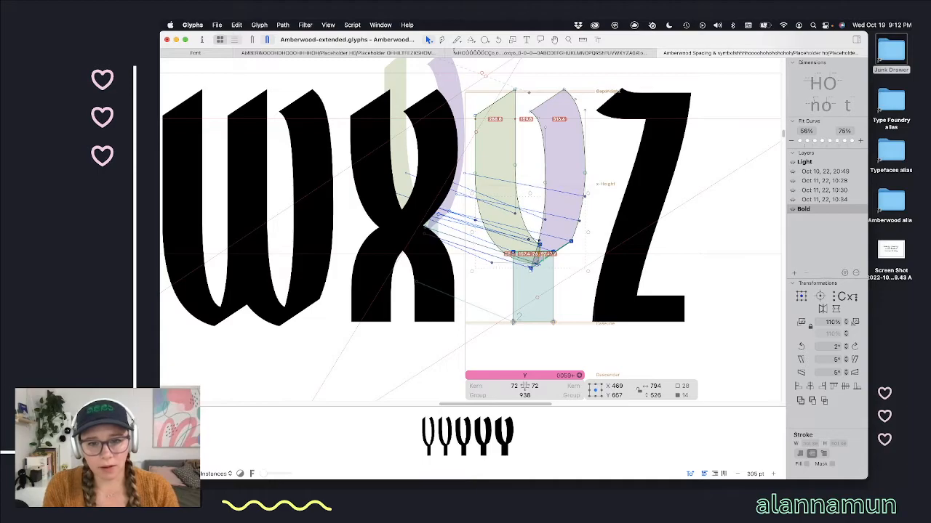
key(space)
Step: Compare the Y and Z with the rest of the alphabet in the Light and Bold masters, checking their shapes and spacing
scroll(266, 210, down, 6)
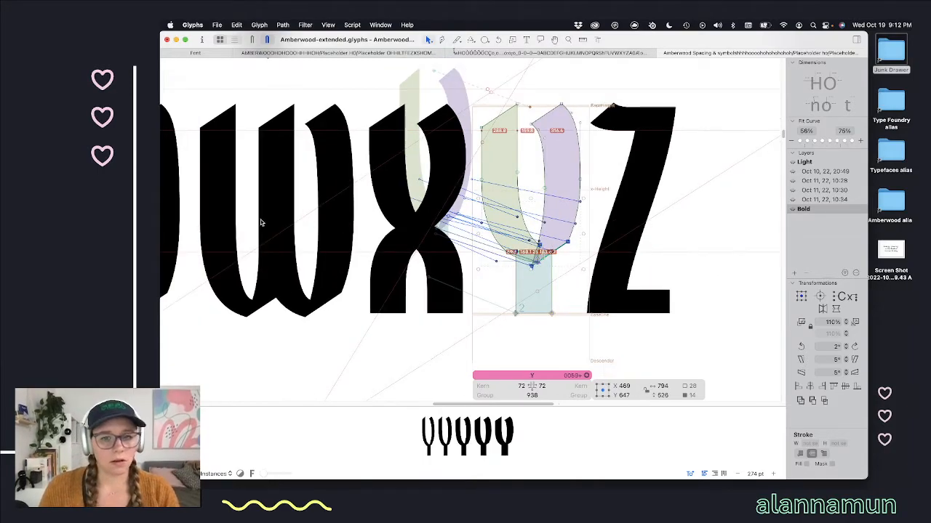
scroll(266, 210, left, 6)
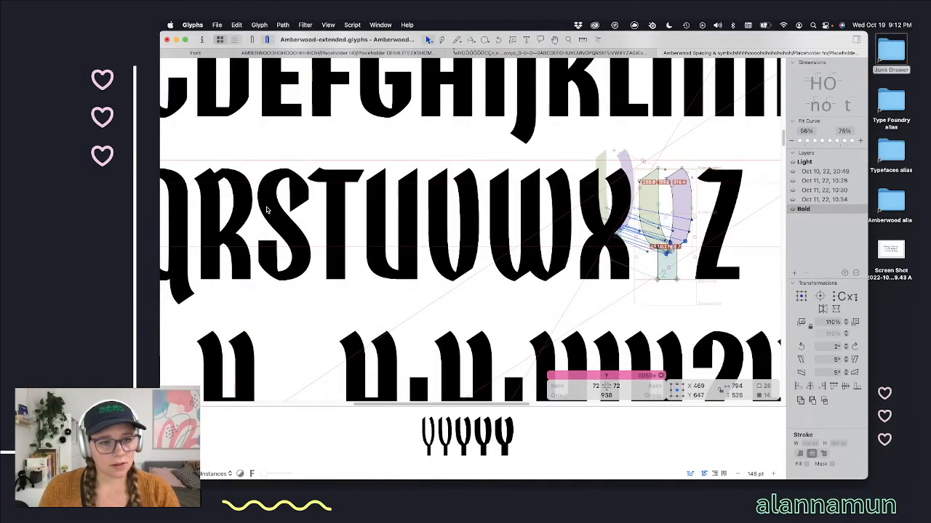
scroll(266, 210, right, 3)
key(t)
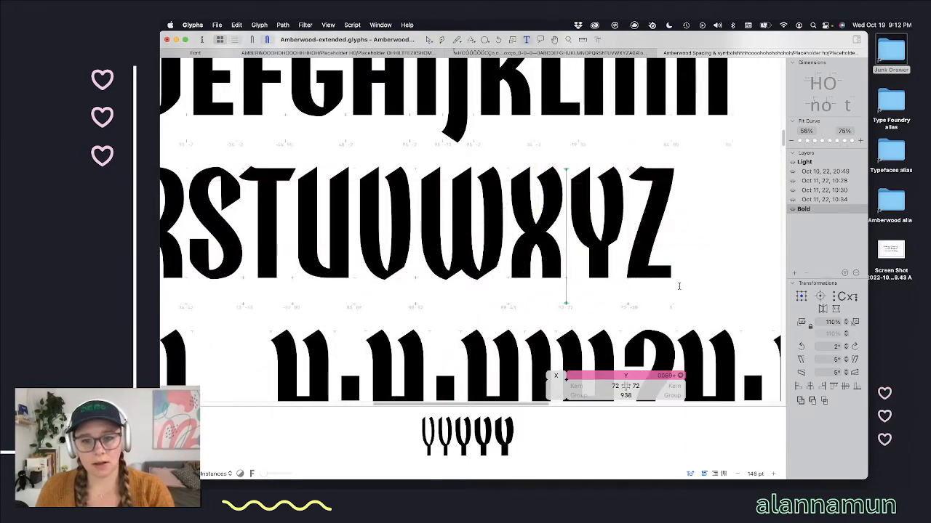
key(super+1)
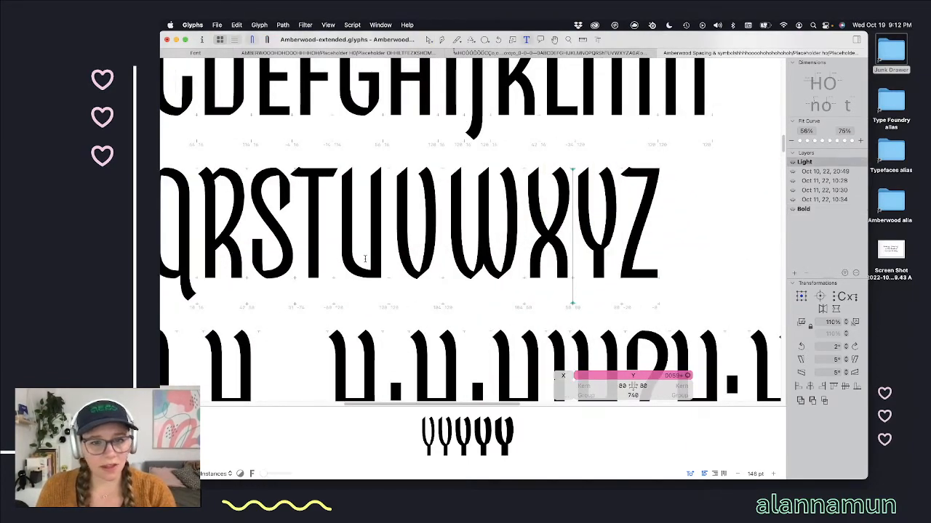
key(super+2)
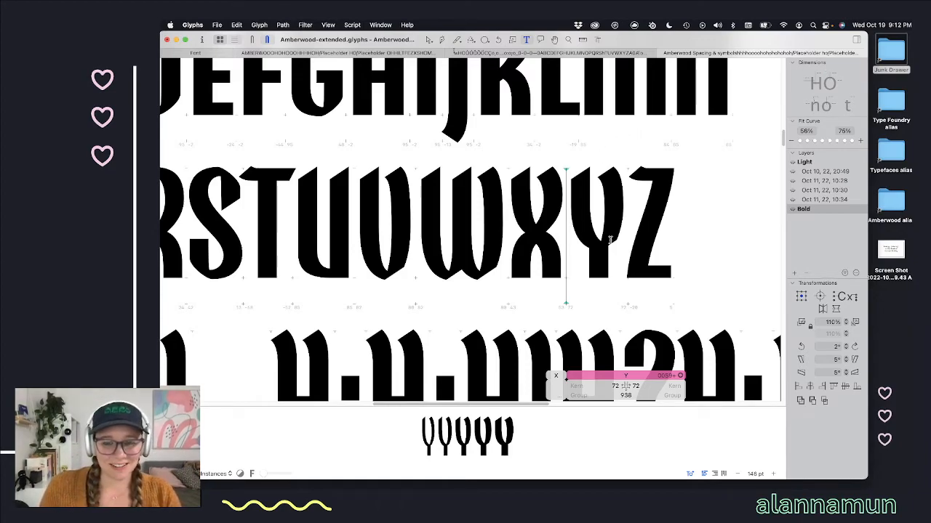
scroll(574, 237, down, 3)
key(Right)
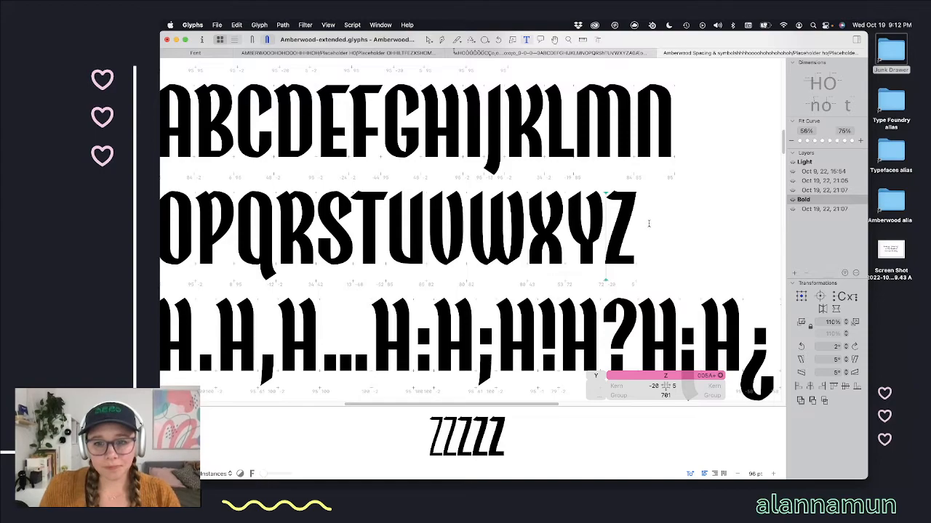
key(Right)
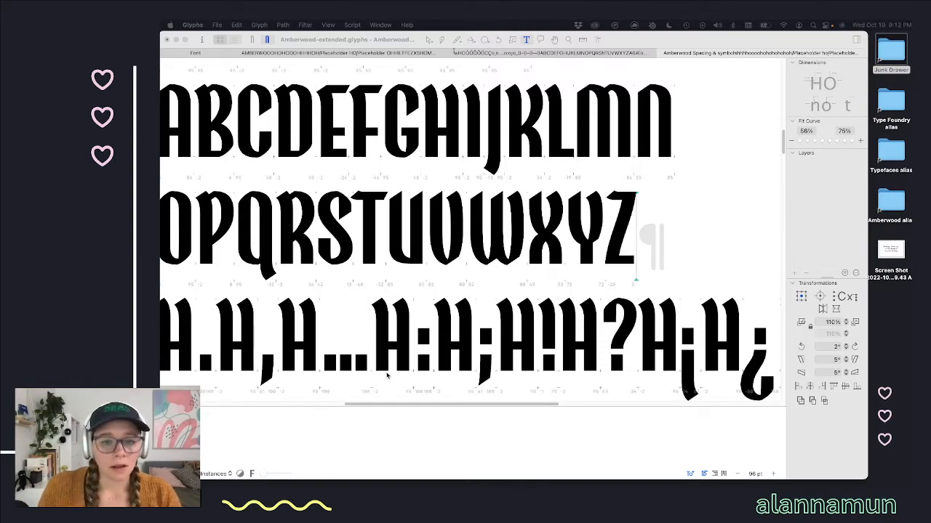
Step: Examine the Bold period's spacing in the punctuation line and the H and O placeholder lines
click(511, 330)
scroll(508, 306, down, 3)
scroll(509, 305, left, 3)
scroll(503, 289, left, 3)
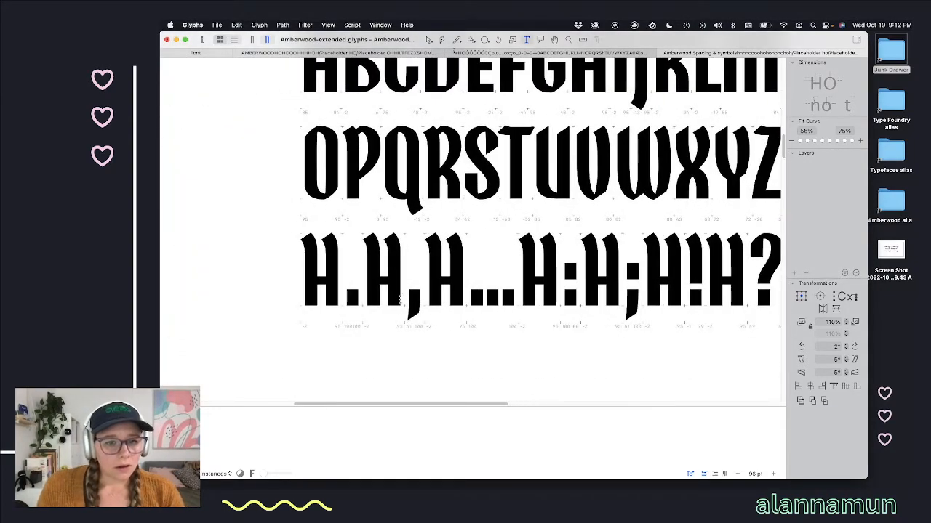
click(351, 294)
scroll(386, 237, up, 2)
scroll(456, 252, up, 1)
scroll(457, 252, right, 3)
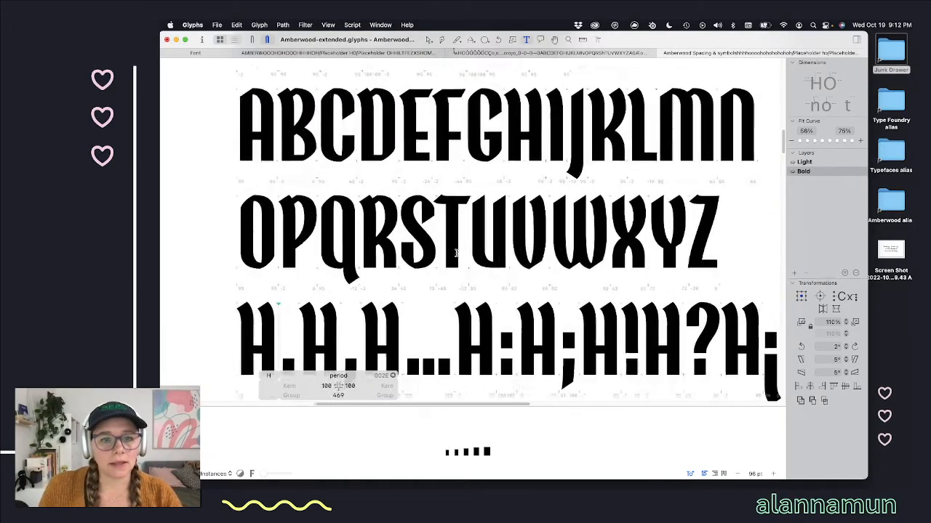
scroll(453, 252, up, 5)
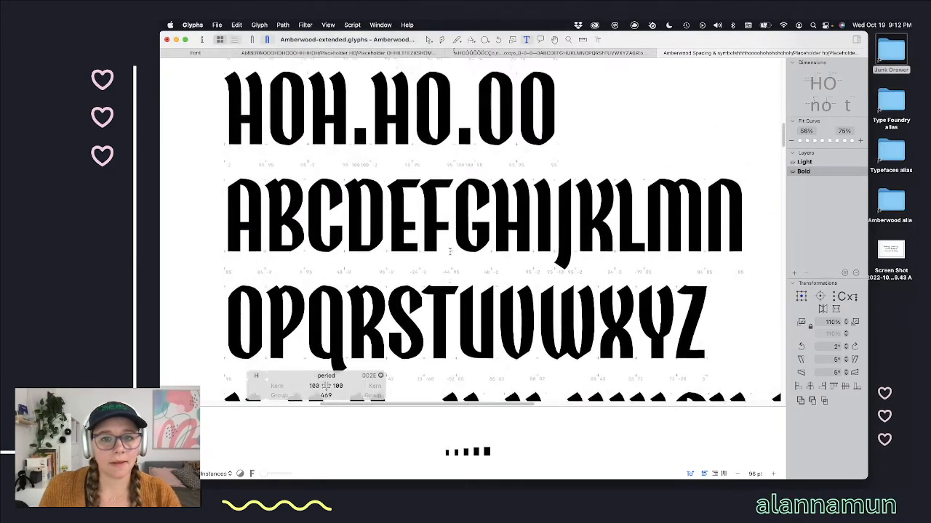
Step: Move the two alphabet lines from above the punctuation line to above the HHHHOOOO placeholder line
scroll(451, 251, down, 3)
scroll(462, 253, up, 1)
scroll(504, 264, down, 3)
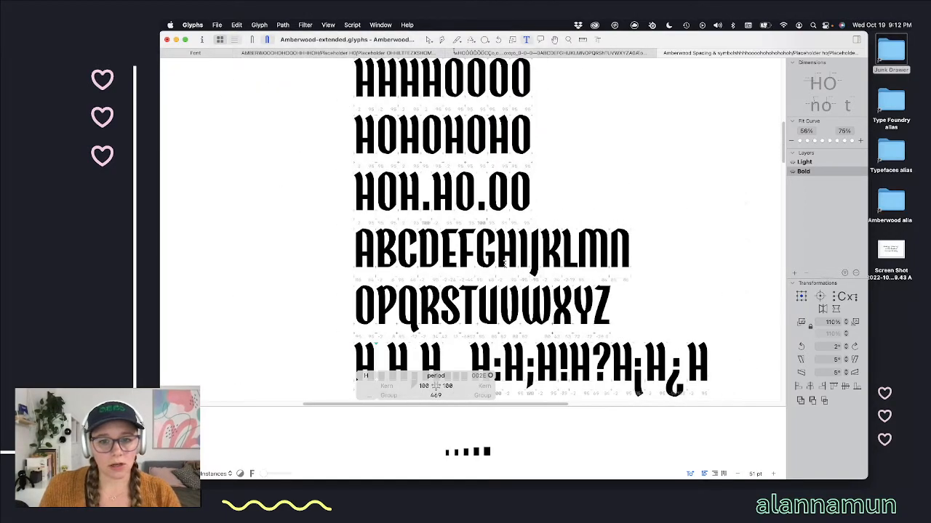
click(623, 296)
shift+click(360, 245)
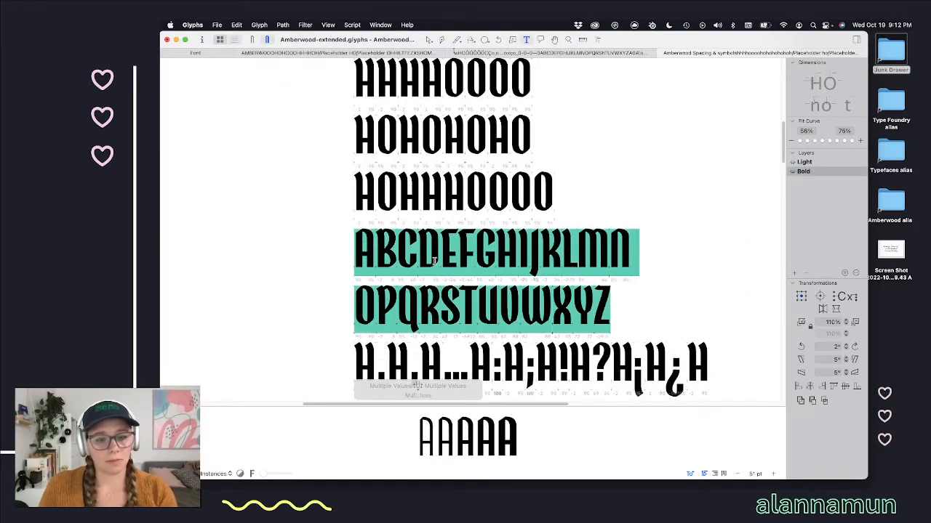
key(BackSpace)
key(BackSpace)
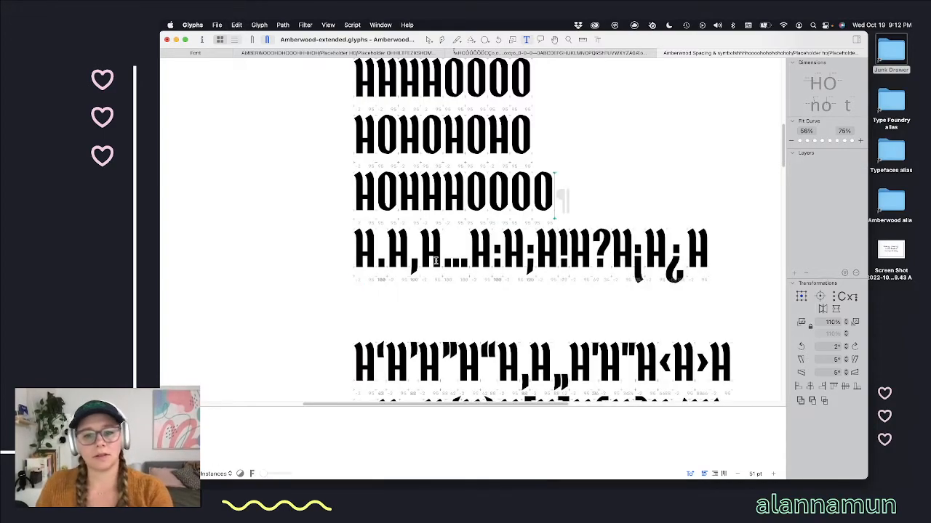
scroll(460, 218, up, 3)
click(472, 115)
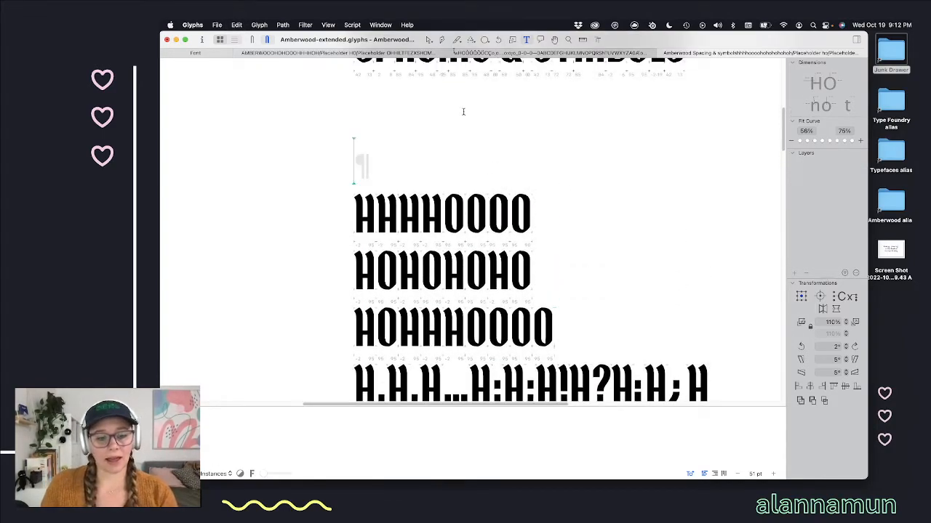
key(super+z)
key(super+z)
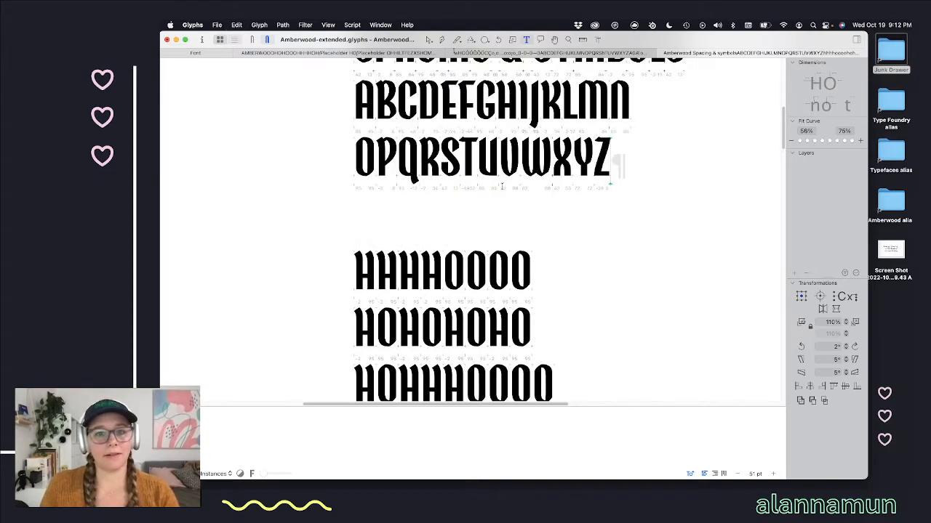
Step: Examine the Bold period, ellipsis, colon and semicolon spacing in the H and O placeholder lines
scroll(485, 229, down, 6)
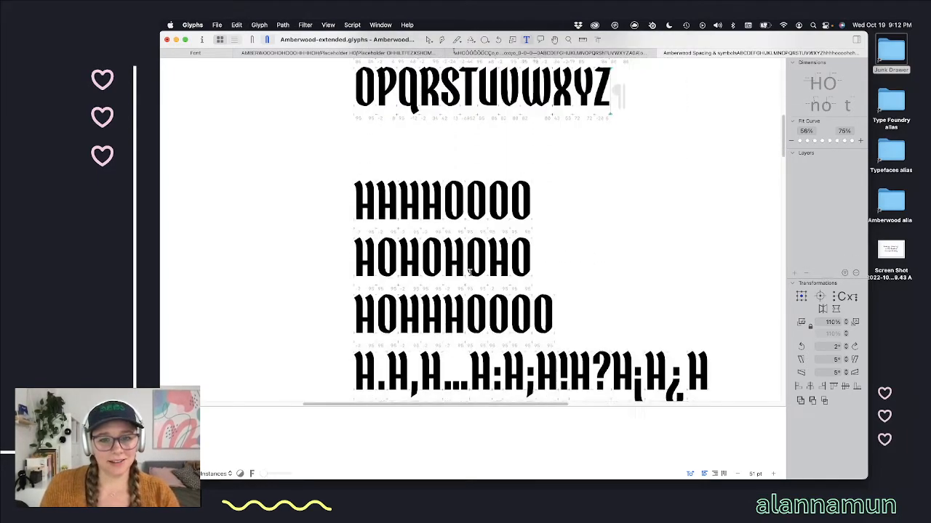
scroll(470, 273, up, 10)
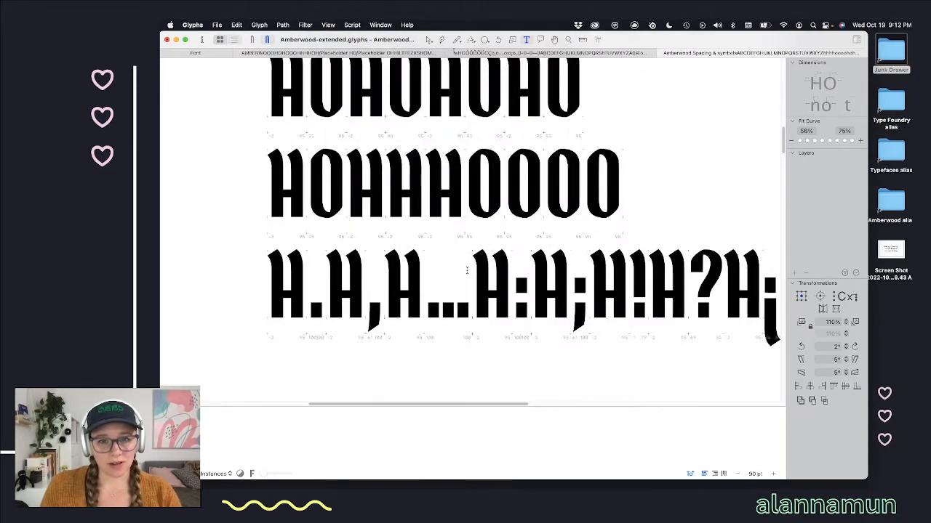
scroll(467, 269, down, 2)
click(290, 320)
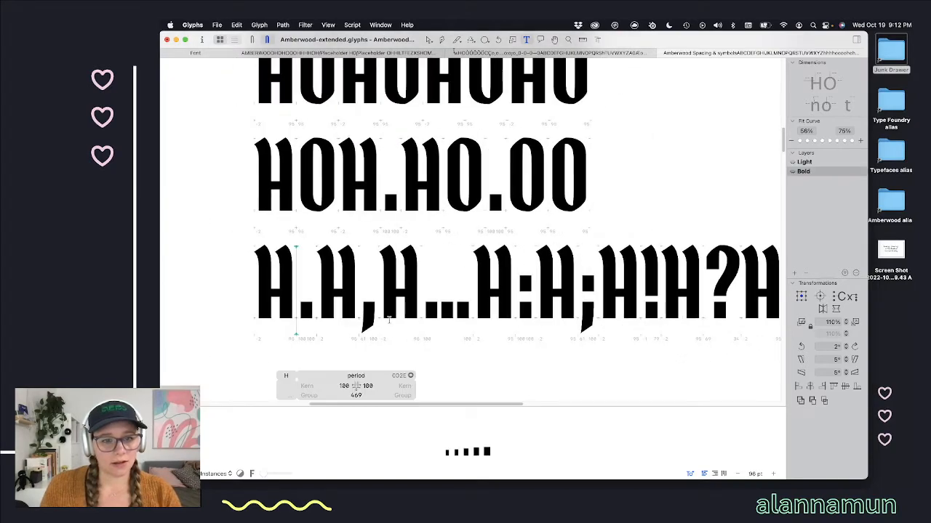
scroll(290, 320, up, 3)
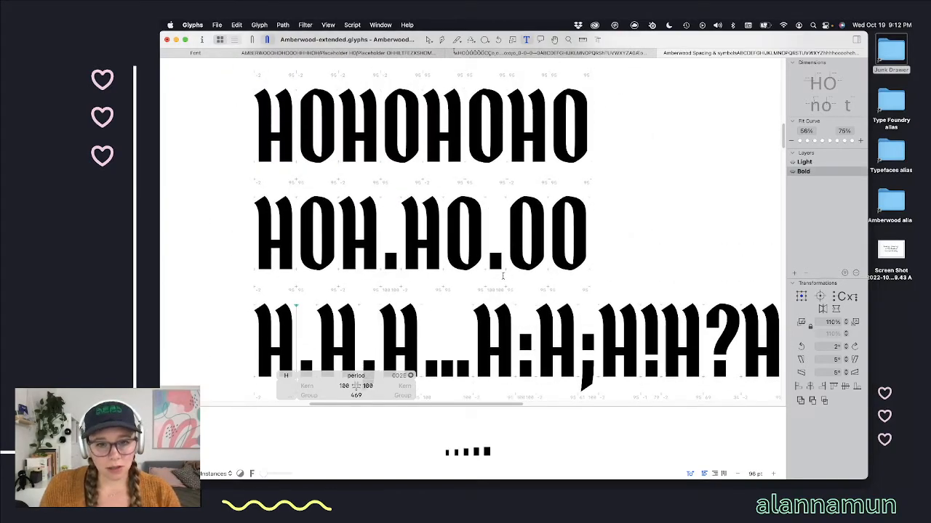
scroll(437, 312, down, 1)
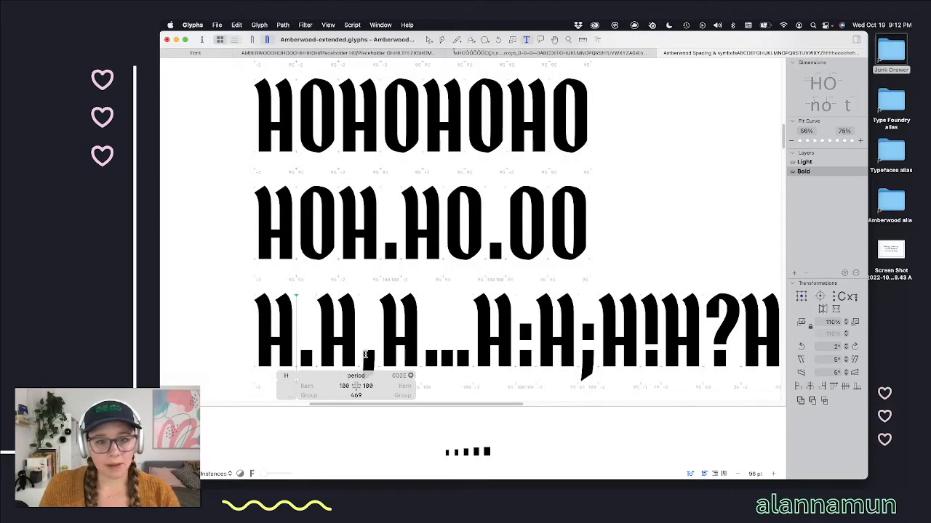
click(420, 350)
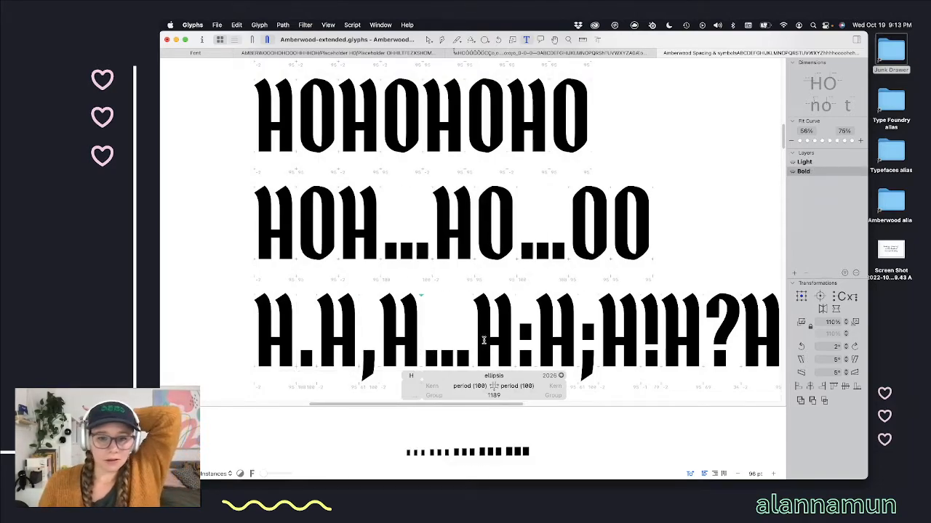
click(515, 339)
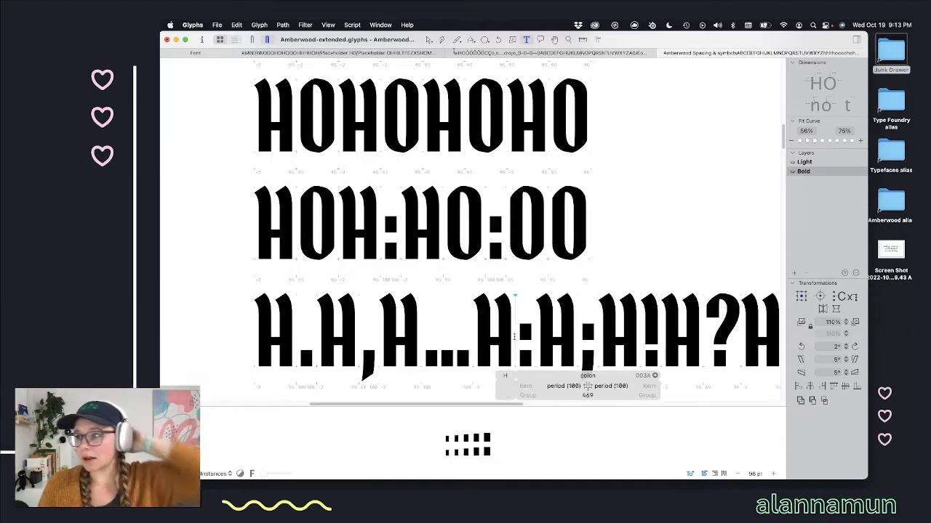
click(583, 358)
scroll(614, 331, down, 1)
Step: Link the Bold exclamation mark's left sidebearing to H, giving -2
click(639, 348)
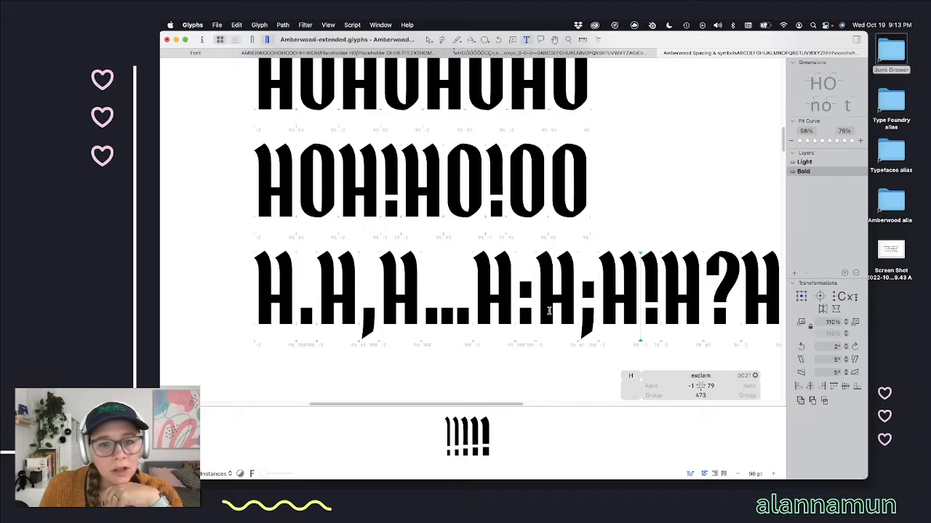
click(695, 386)
text(-2)
key(Return)
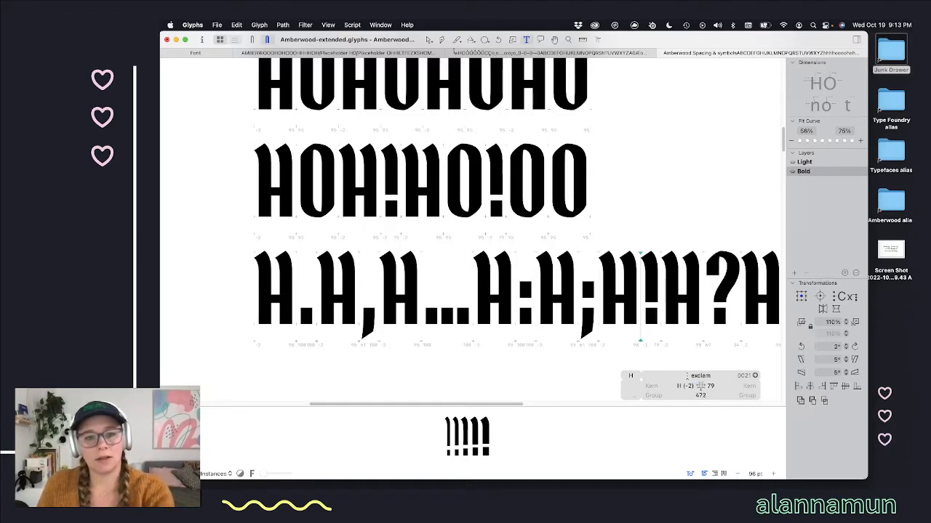
Step: Adjust the Bold exclamation mark's right sidebearing to 96
click(727, 386)
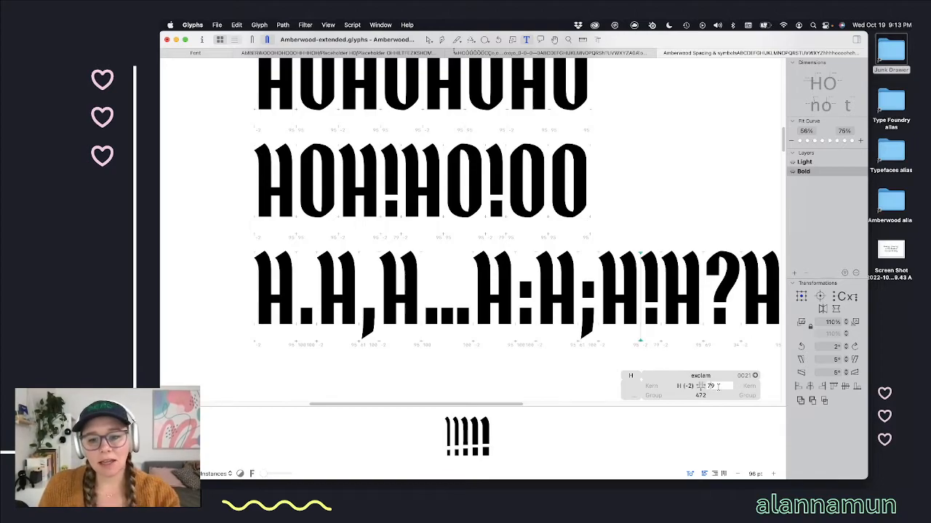
key(shift+Up)
key(shift+Up)
key(shift+Down)
key(shift+Up)
key(Down)
key(Down)
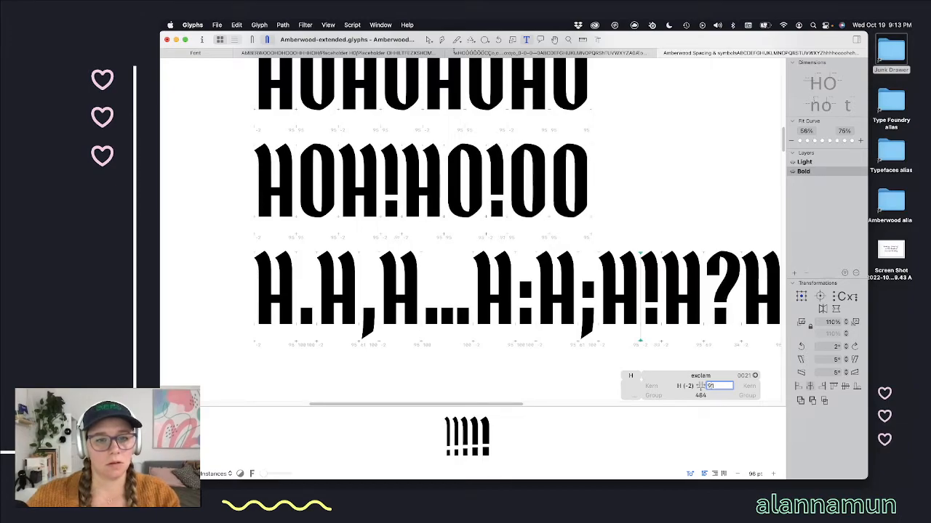
key(Down)
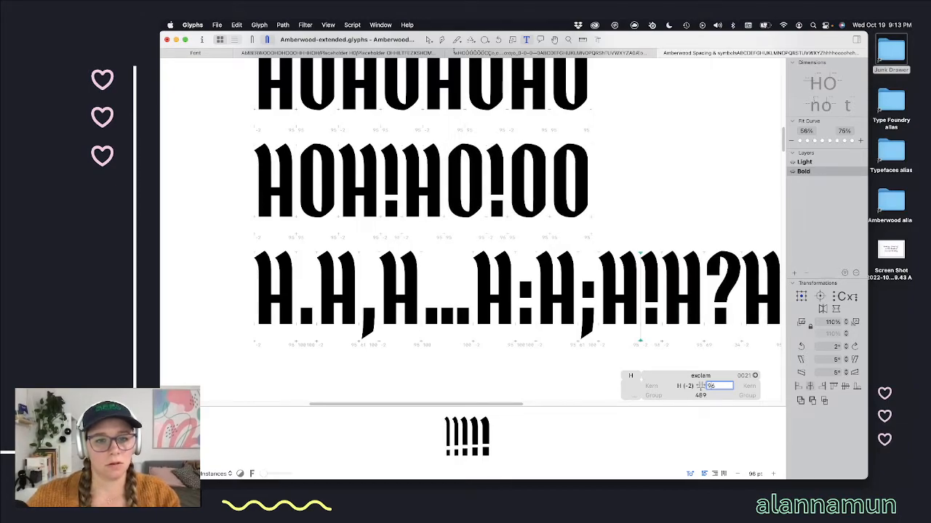
Step: Reduce the Bold question mark's left sidebearing to 8
click(702, 301)
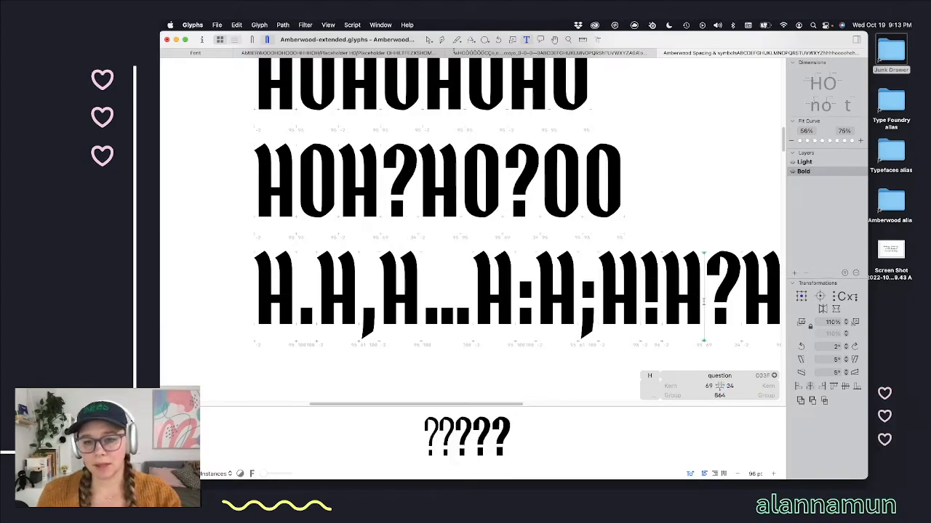
click(702, 385)
key(shift+Down)
key(shift+Down)
key(shift+Down)
key(shift+Down)
key(shift+Down)
key(shift+Down)
key(shift+Down)
key(shift+Up)
key(Down)
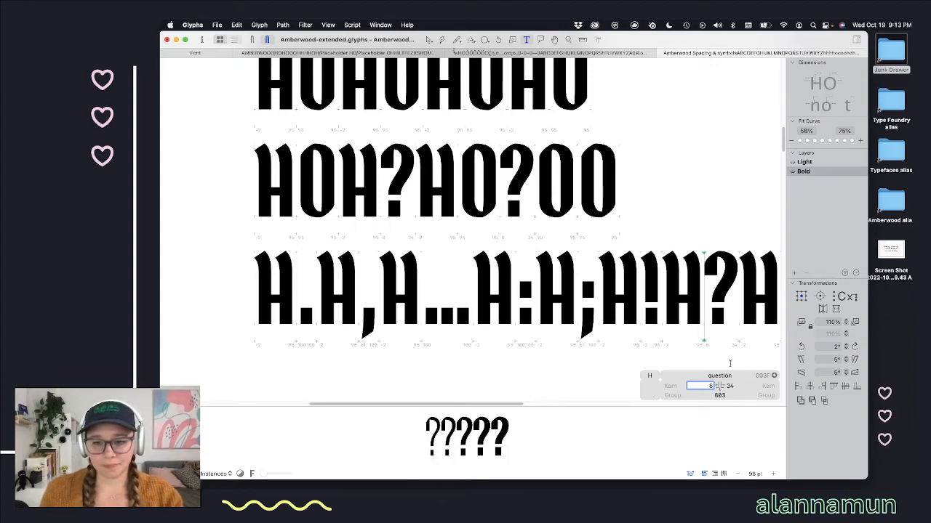
key(Return)
Step: Reduce the Bold question mark's right sidebearing to 4
click(731, 387)
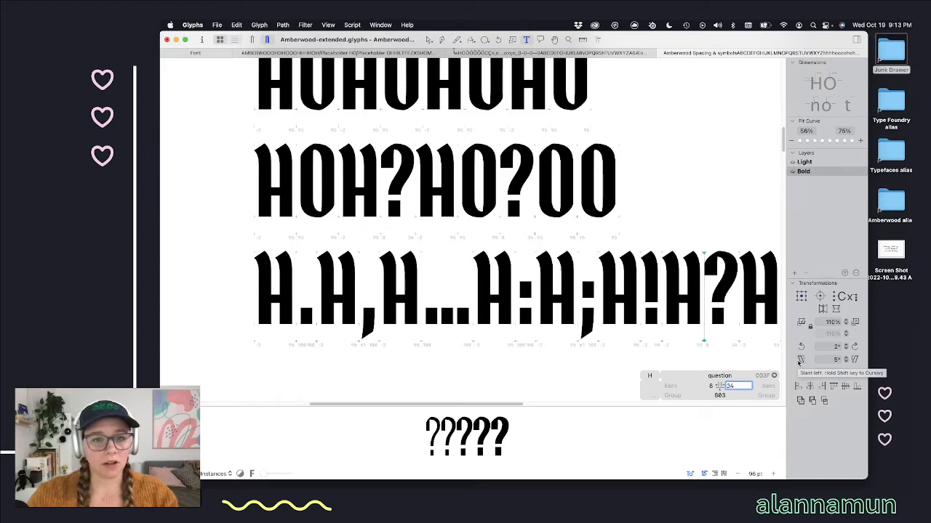
text(14)
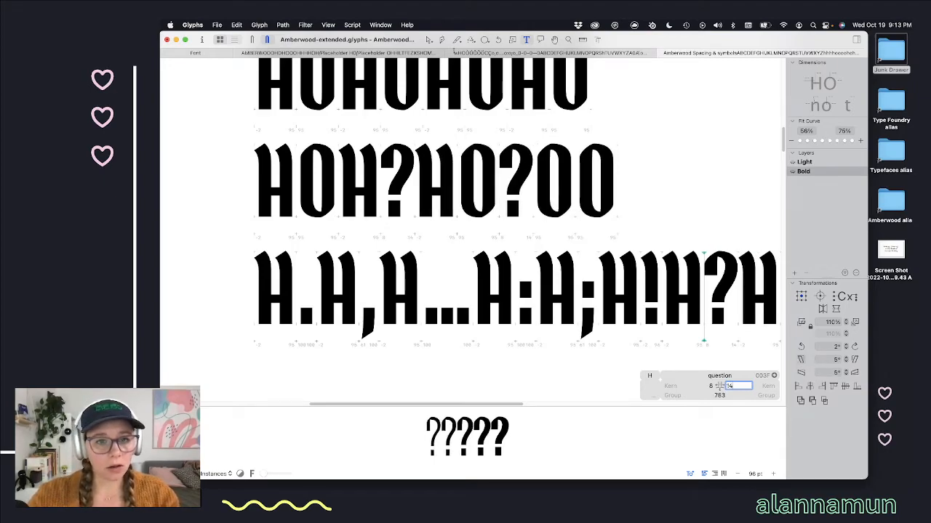
key(shift+Down)
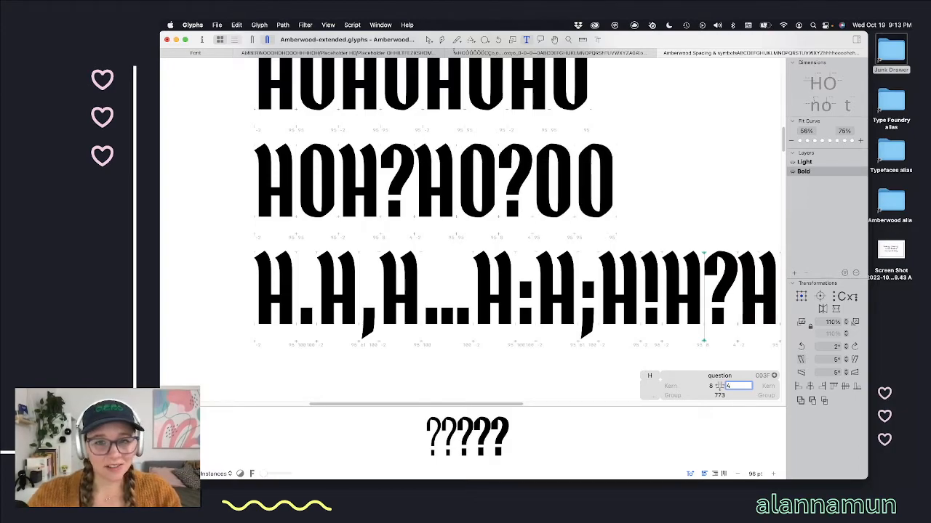
Step: Link both sidebearings of the Bold inverted exclamation mark to the mirrored exclamation mark with =|exclam
click(740, 292)
scroll(728, 288, right, 4)
click(629, 317)
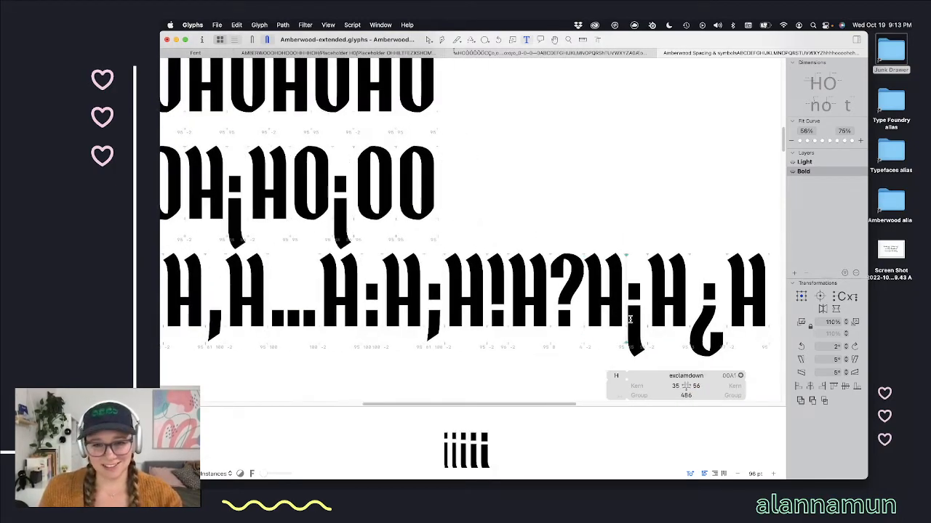
click(675, 387)
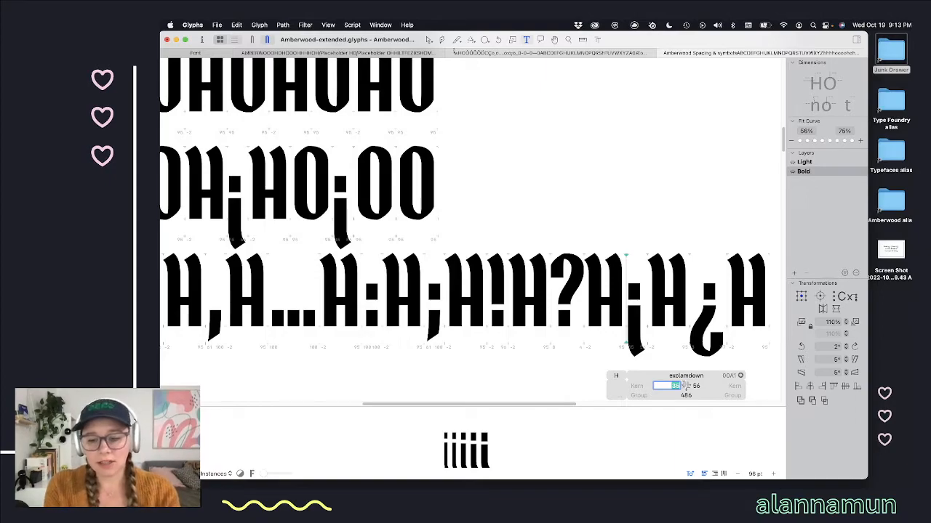
text(-)
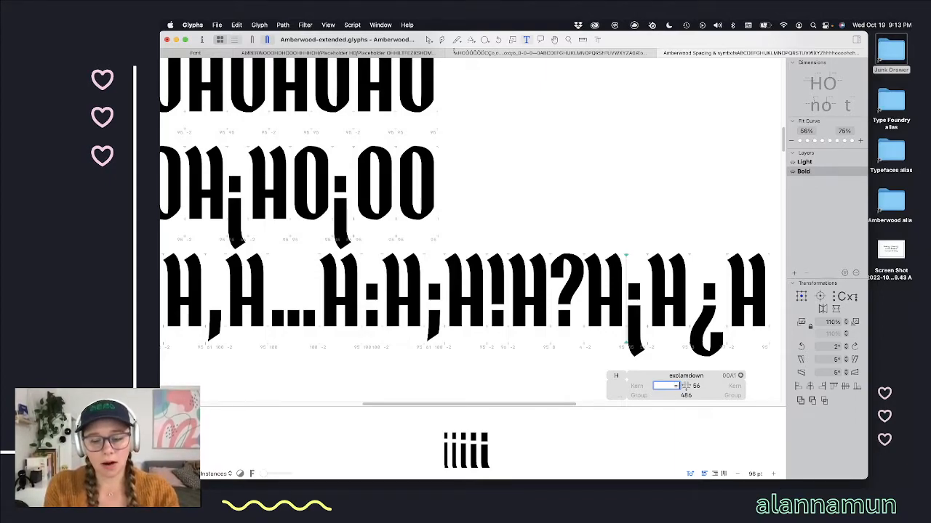
text(exclam)
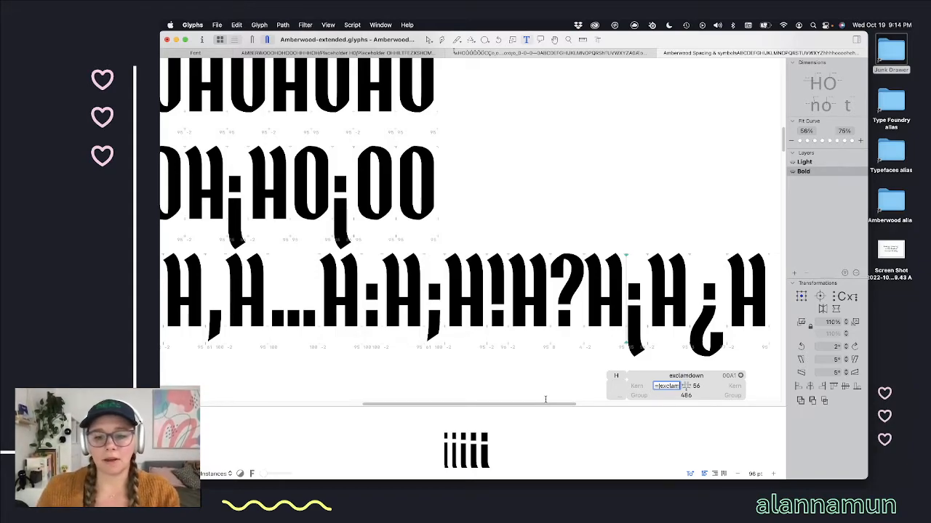
triple_click(668, 386)
key(super+c)
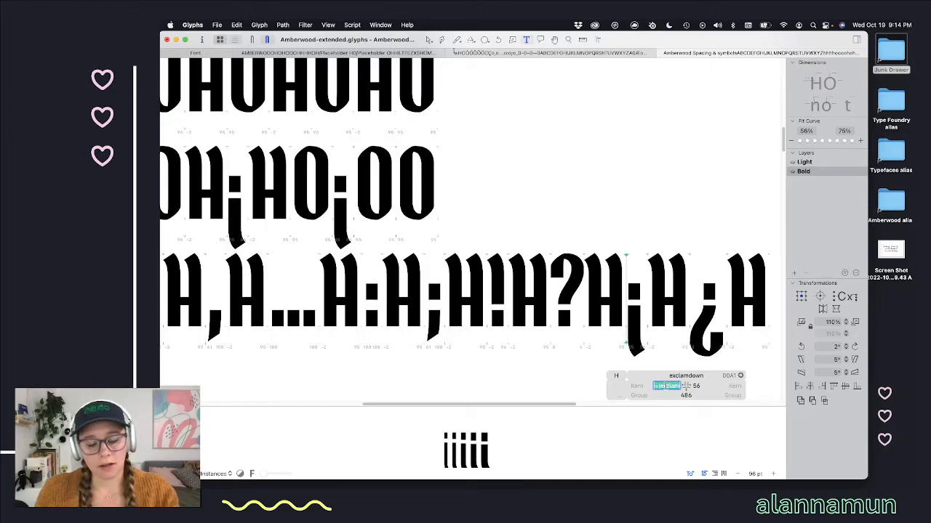
key(Tab)
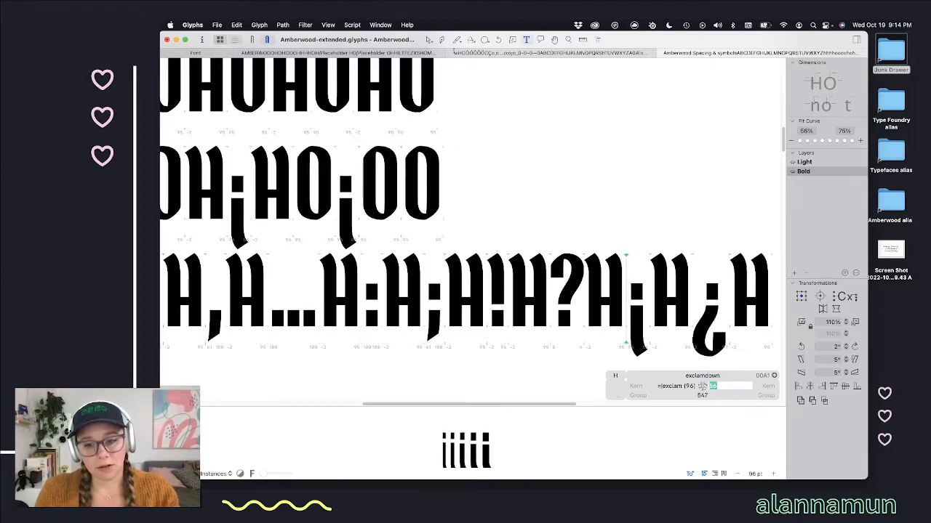
key(super+v)
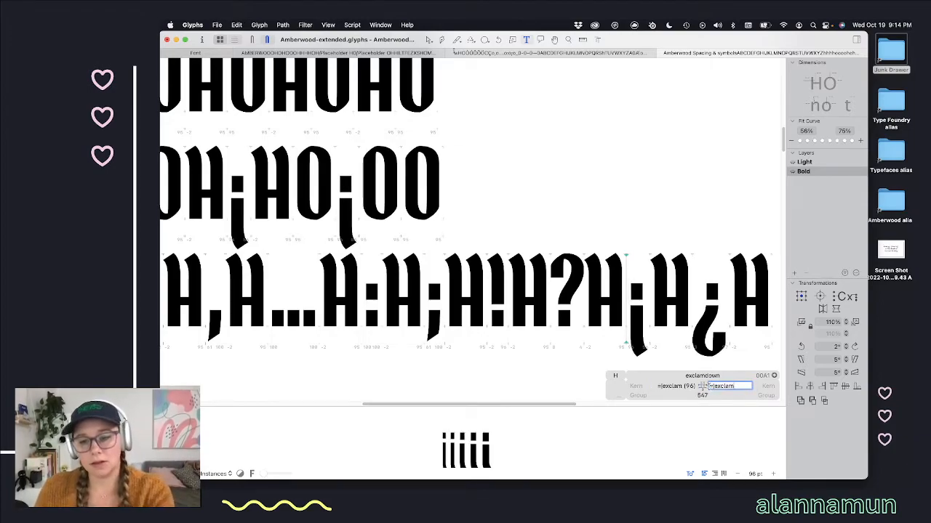
key(Return)
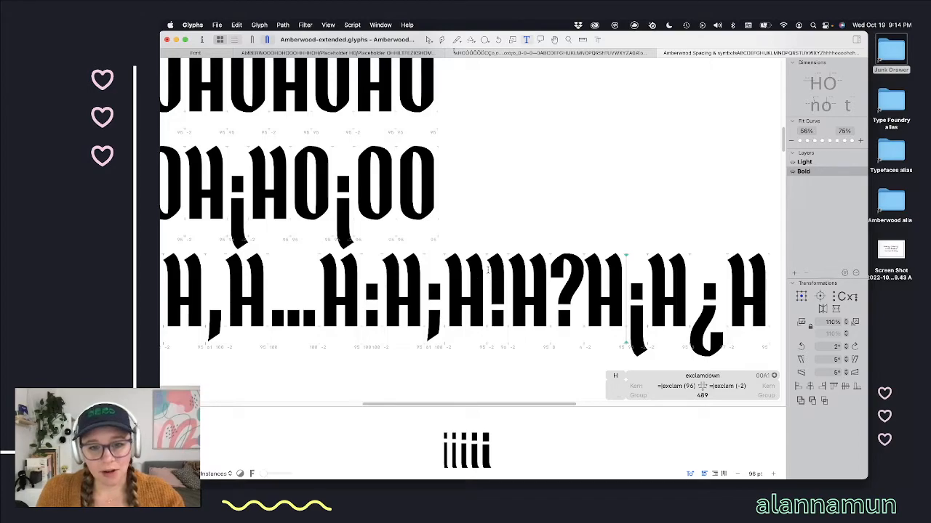
Step: Link both sidebearings of the Bold inverted question mark to the mirrored question mark with =|question
click(490, 304)
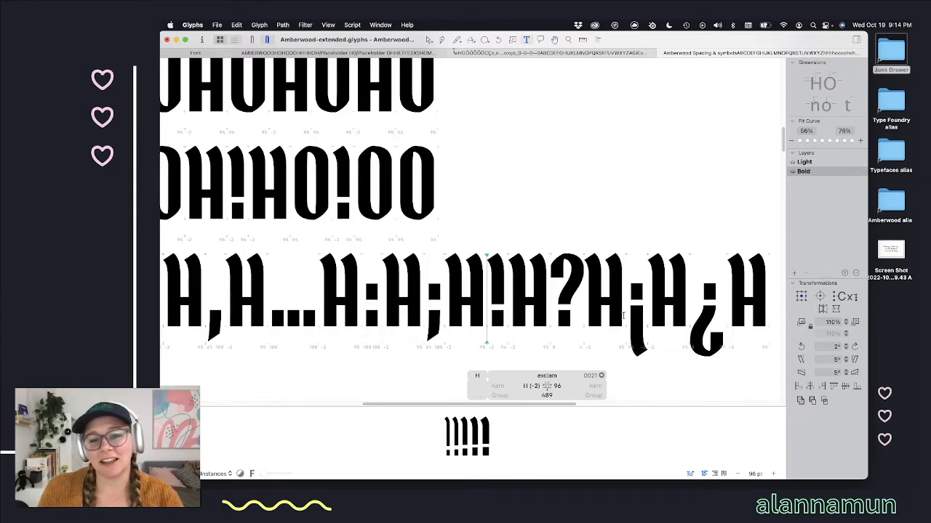
click(565, 292)
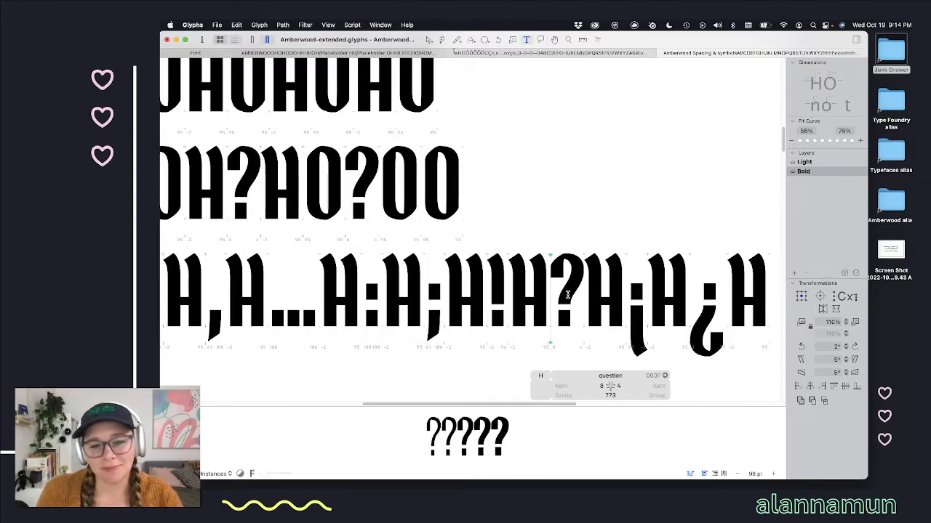
click(700, 308)
click(702, 386)
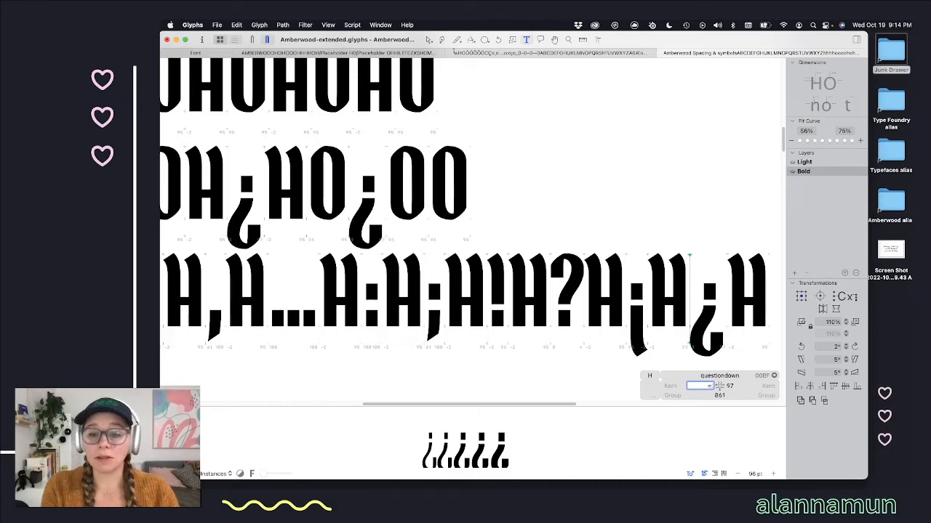
text(ques)
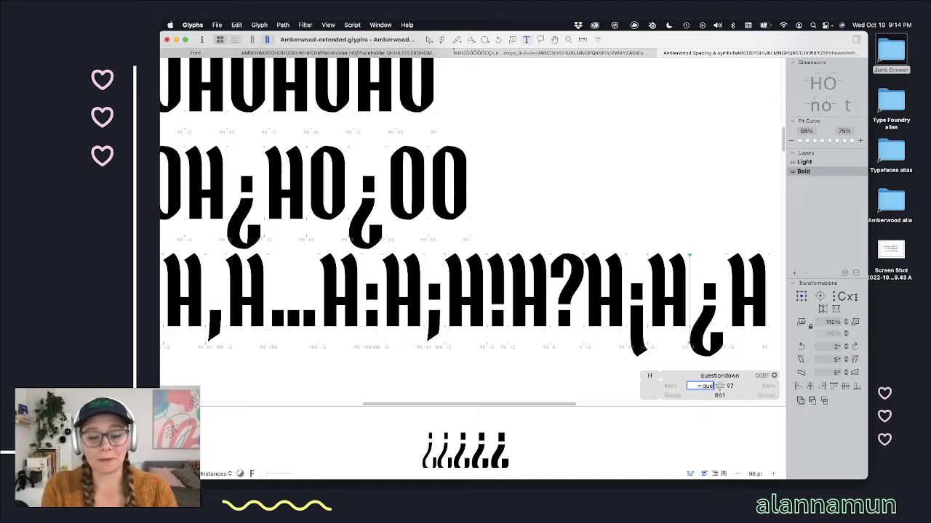
text(tion)
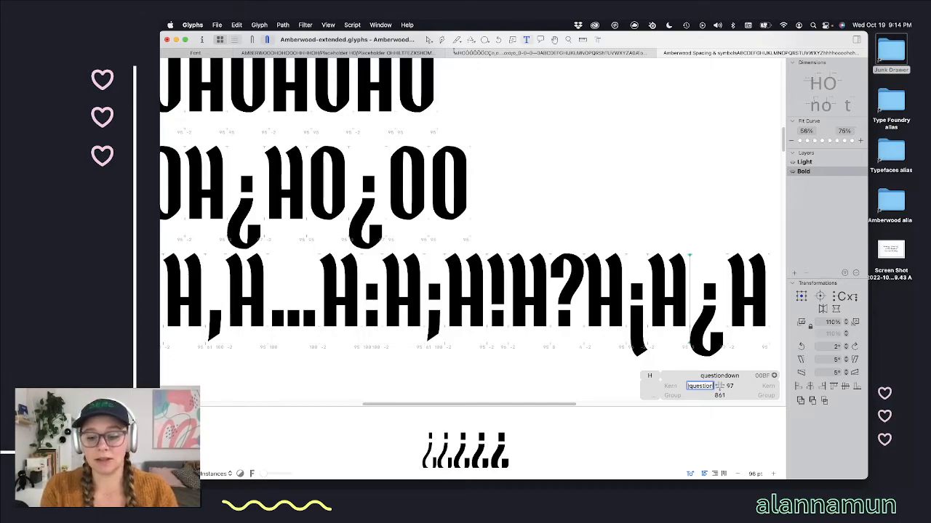
key(Return)
click(681, 387)
key(super+c)
click(723, 386)
key(super+v)
key(Return)
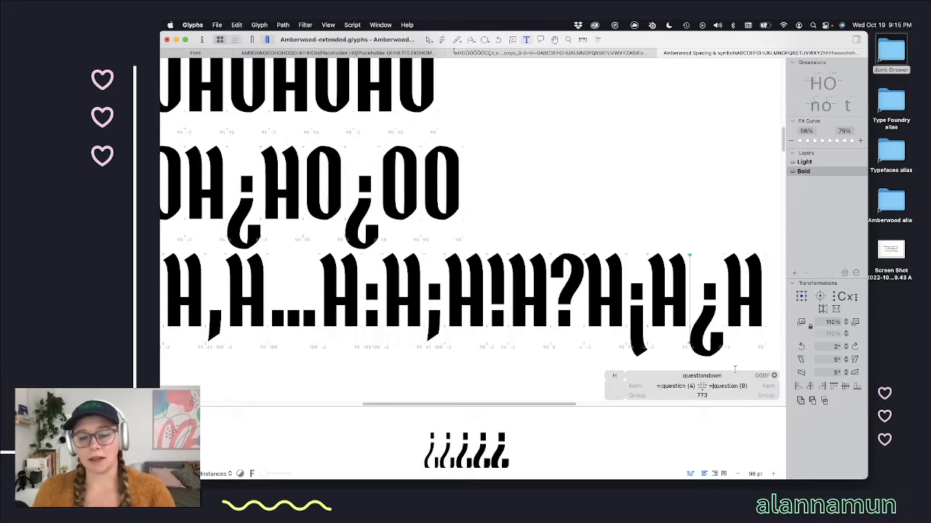
Step: Open the Bold question mark for editing and shift its dot and lower stem nodes right to X 340
click(749, 307)
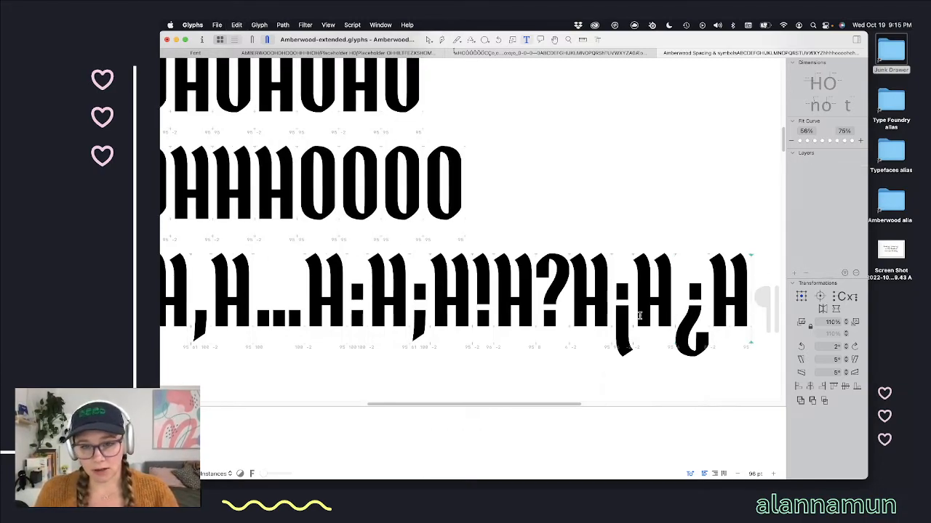
double_click(551, 296)
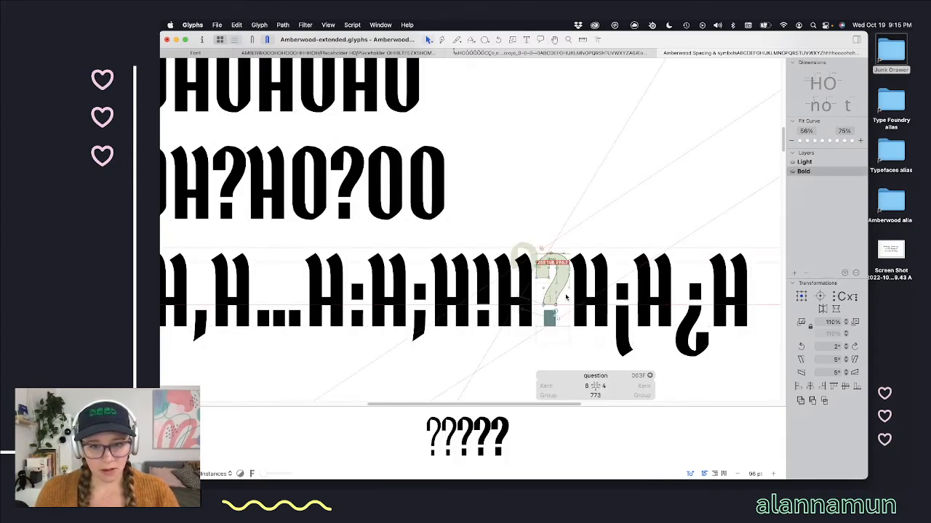
drag(565, 298, 533, 344)
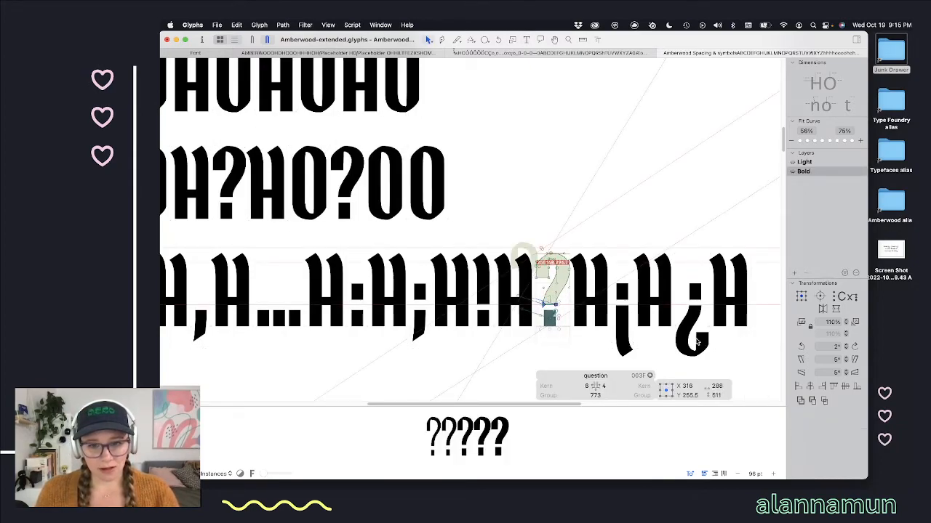
key(space)
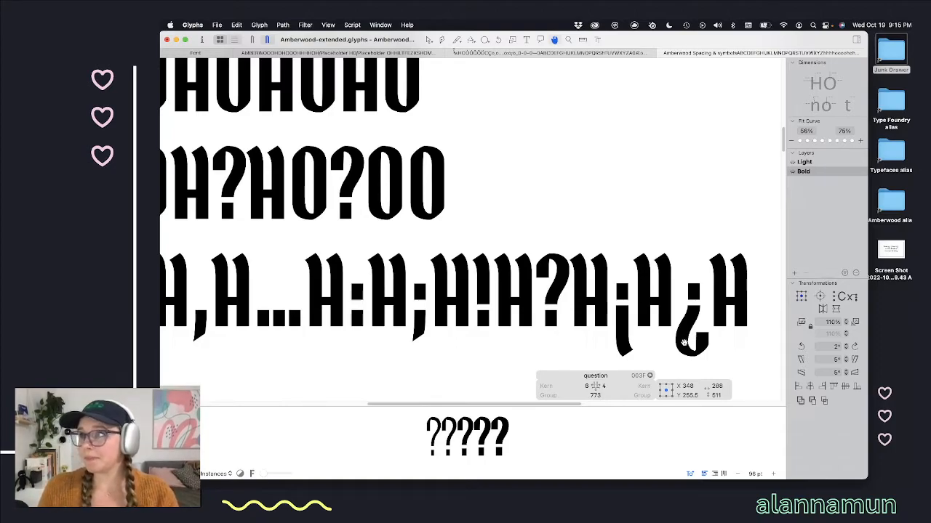
key(v)
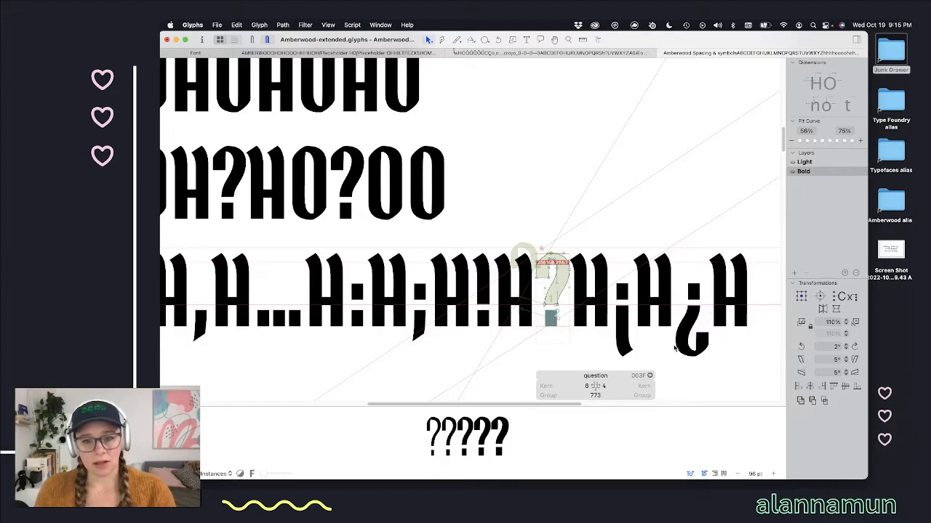
Step: Replace the Bold inverted question mark's linked sidebearings with fixed values of 4 left and 8 right
key(t)
key(Right)
key(Right)
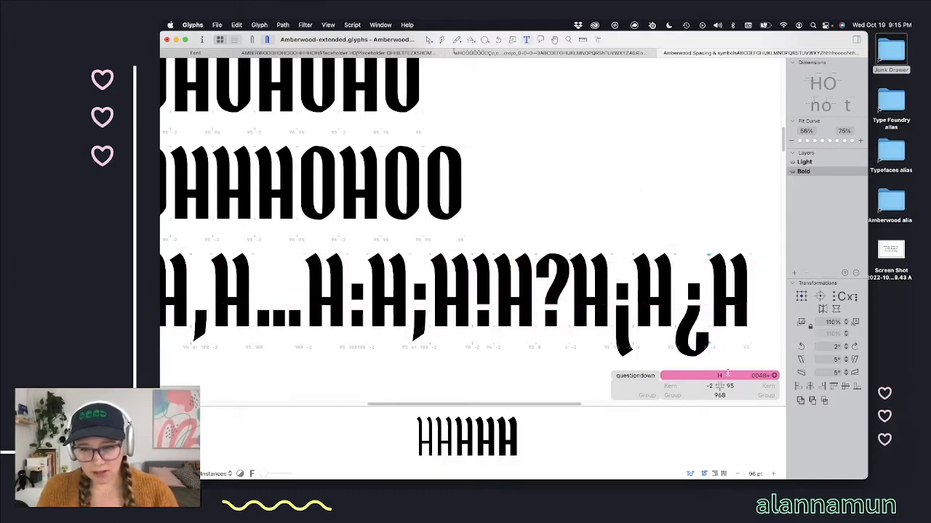
click(684, 337)
click(679, 386)
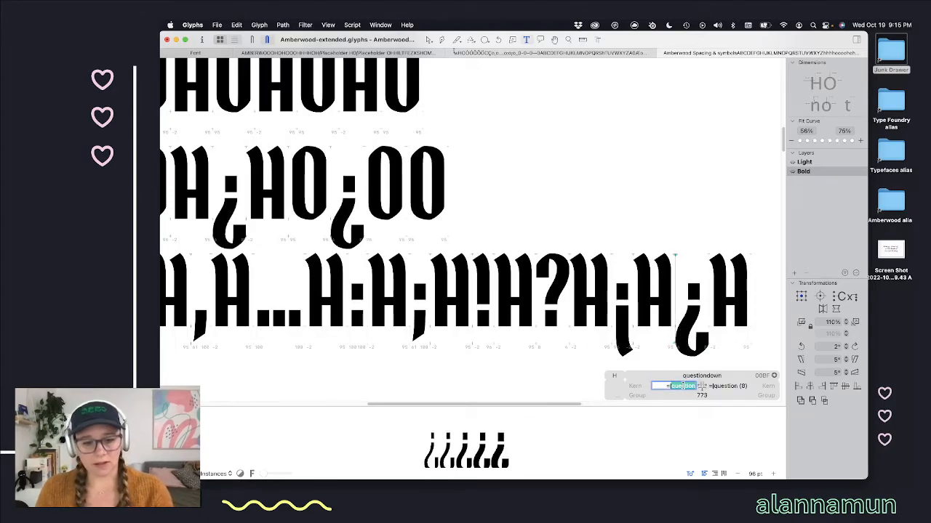
text(4)
key(Tab)
text(8)
key(Return)
Step: Reduce the Bold inverted question mark's left sidebearing to -36
click(699, 386)
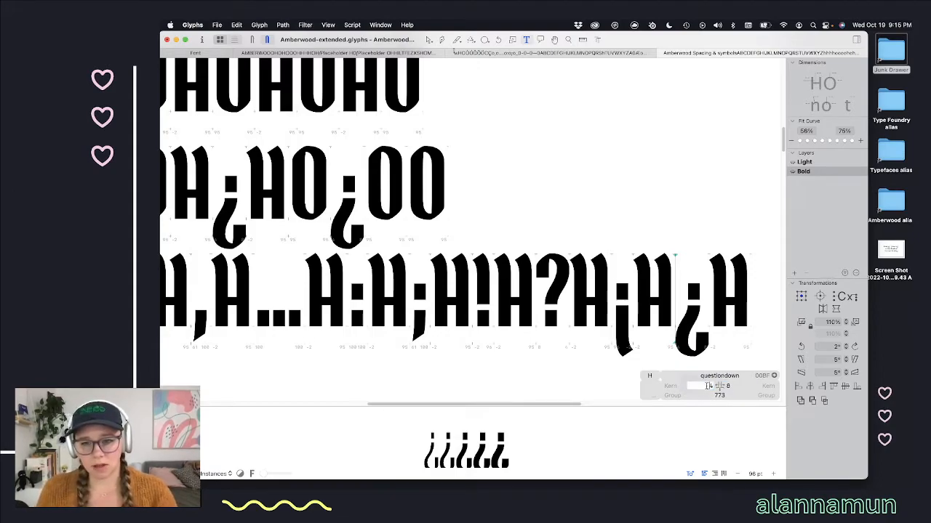
key(shift+Down)
key(shift+Down)
key(shift+Down)
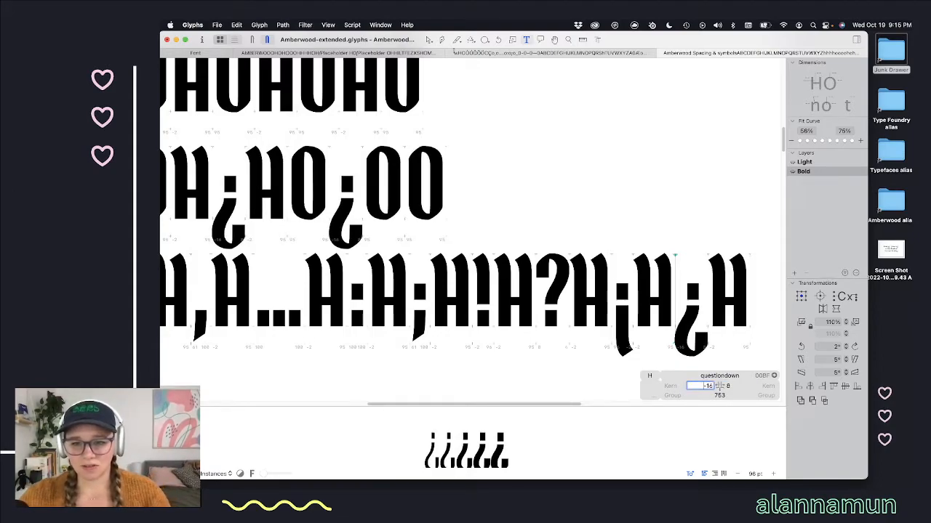
key(shift+Down)
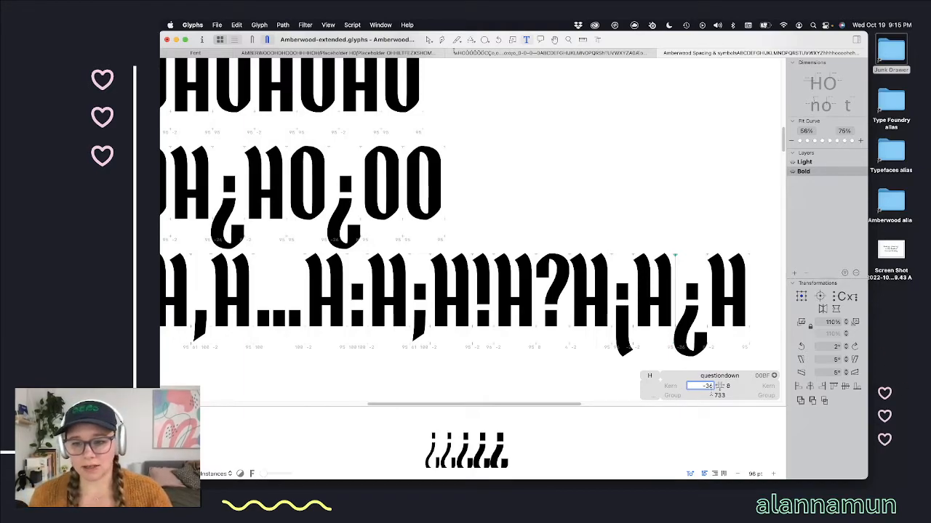
Step: Reduce the Bold inverted question mark's right sidebearing to -42
key(Tab)
key(shift+Down)
key(shift+Down)
key(shift+Down)
key(shift+Down)
key(shift+Down)
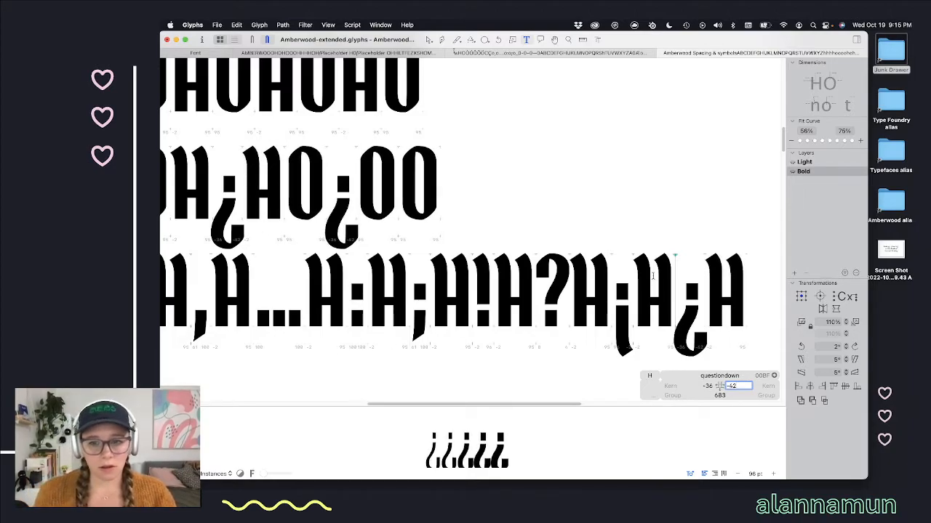
Step: Test the inverted question mark's spacing against a temporary J in the sample text
click(704, 296)
text(J)
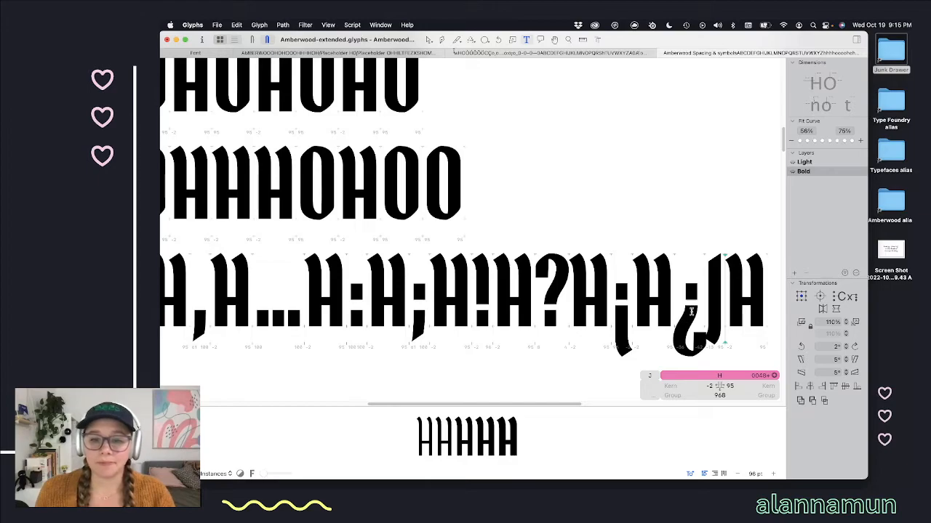
key(BackSpace)
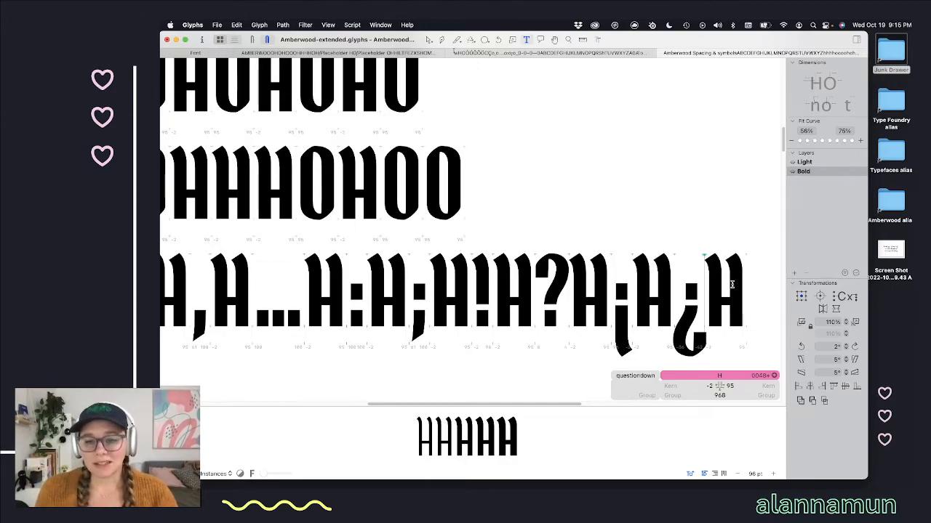
Step: Switch the sample text to the Light master at the start of the punctuation line
scroll(624, 289, down, 5)
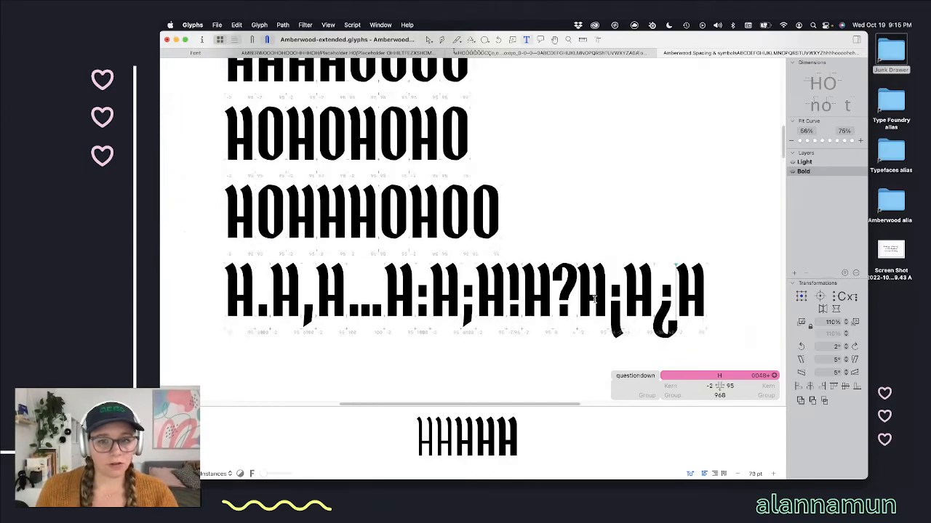
scroll(589, 301, up, 1)
scroll(579, 306, down, 2)
scroll(579, 306, down, 1)
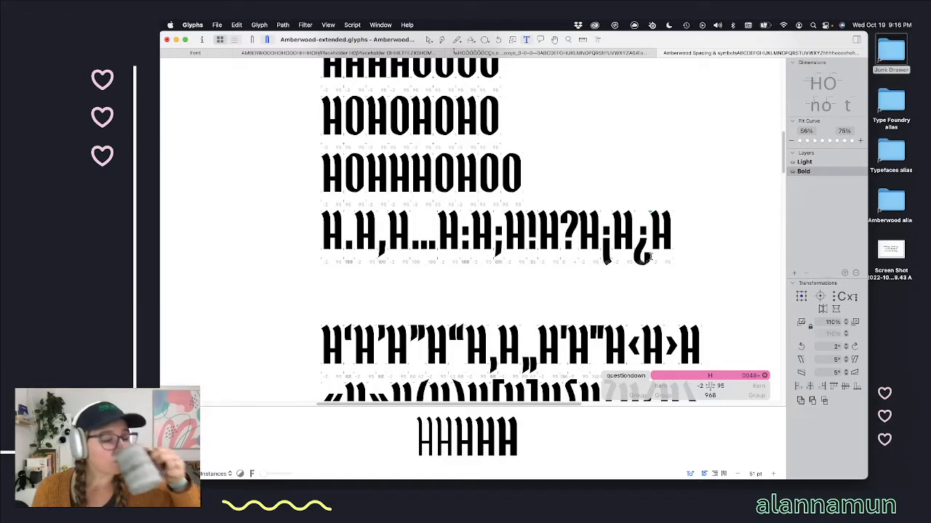
scroll(651, 258, down, 1)
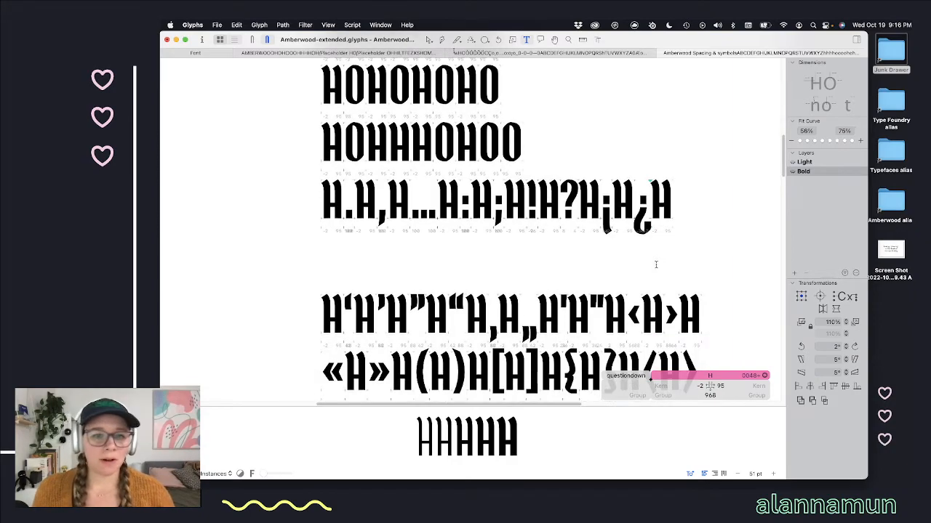
click(320, 200)
key(super+1)
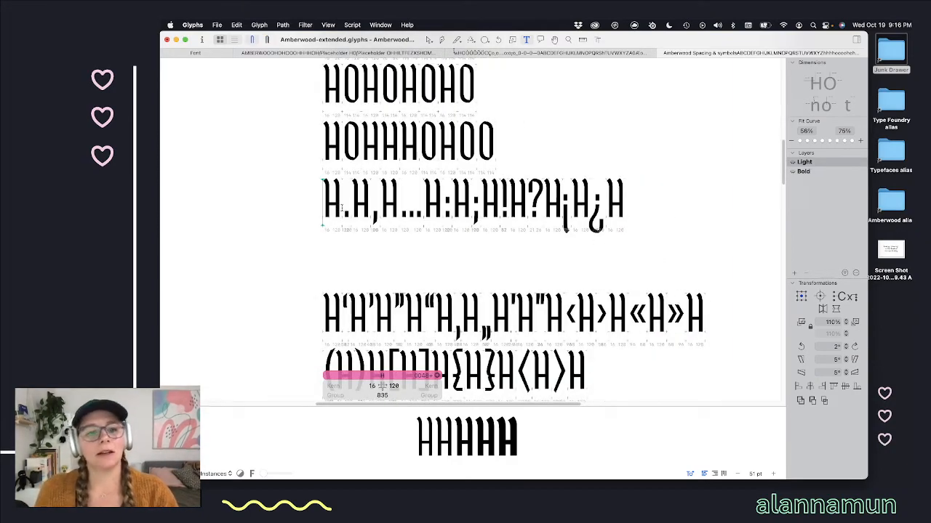
scroll(346, 205, up, 2)
scroll(348, 204, up, 1)
scroll(347, 204, up, 1)
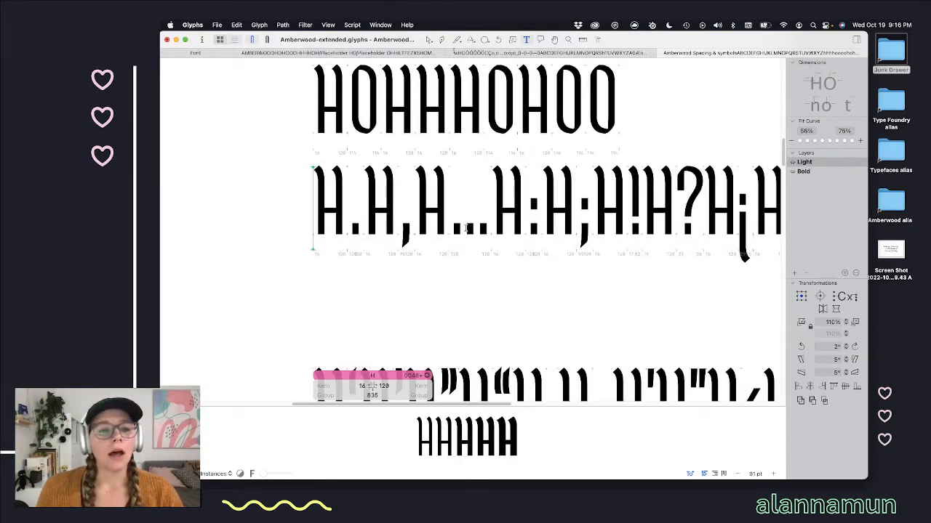
Step: Reduce both the left and right sidebearings of the Light period to 100
click(351, 216)
scroll(411, 243, down, 3)
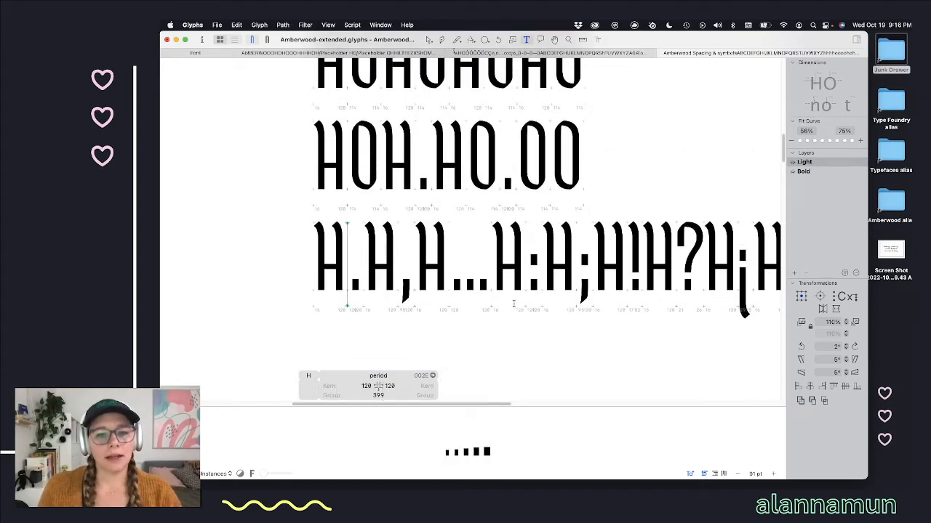
scroll(503, 299, down, 2)
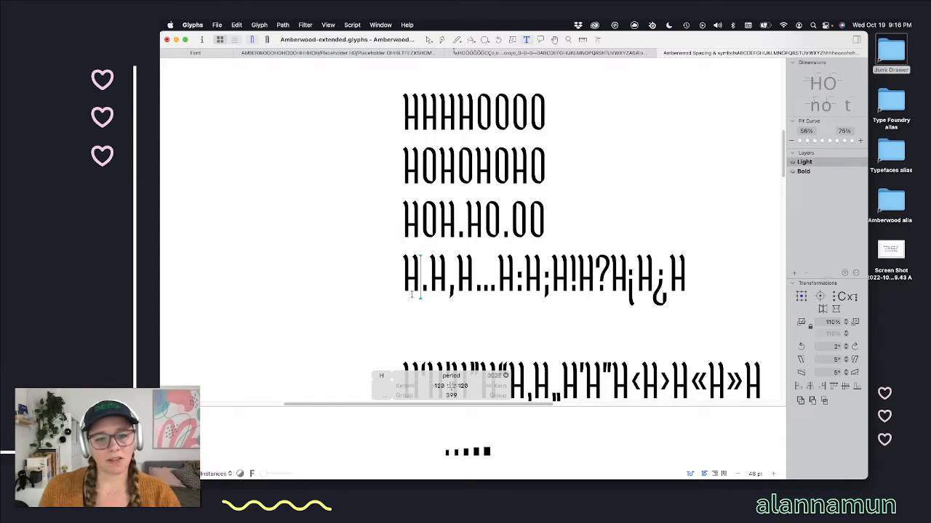
click(439, 386)
key(shift+Down)
key(shift+Down)
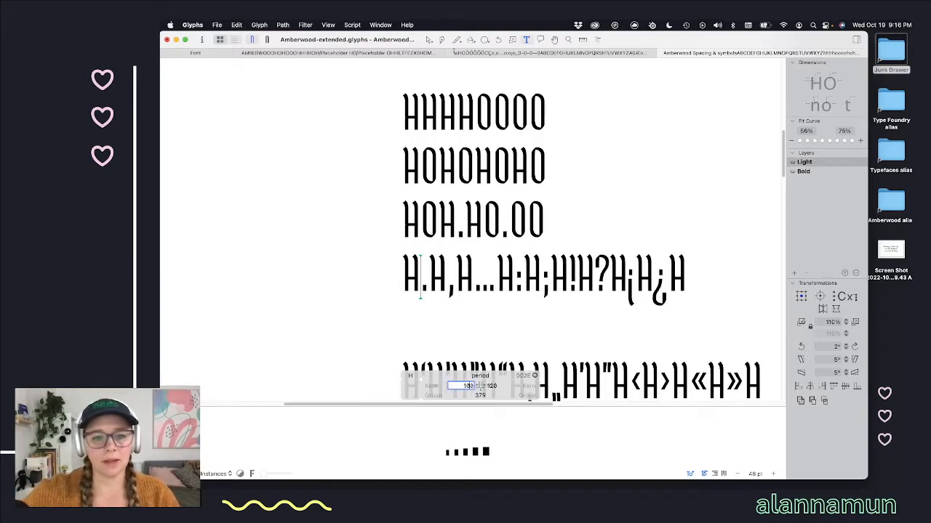
key(Tab)
key(shift+Down)
key(shift+Down)
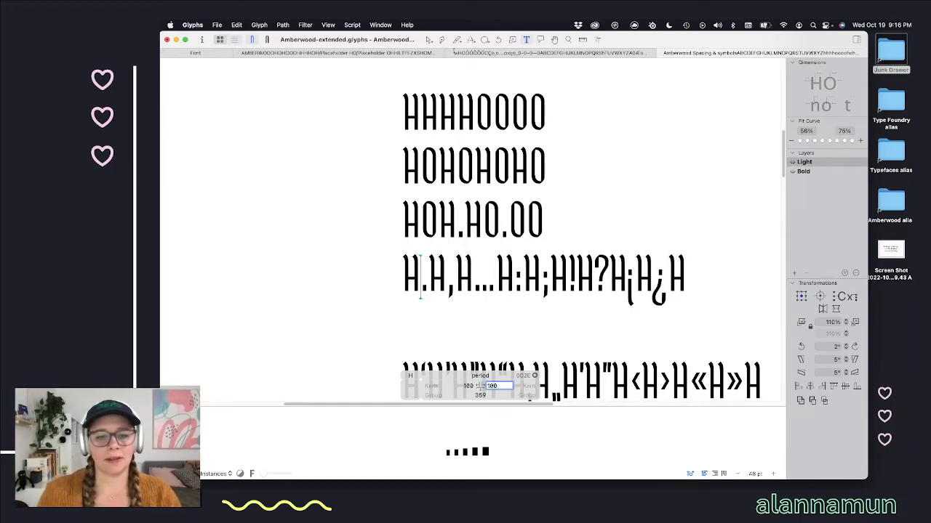
Step: Update the Light comma's right sidebearing to match its linked period value of 100
click(449, 289)
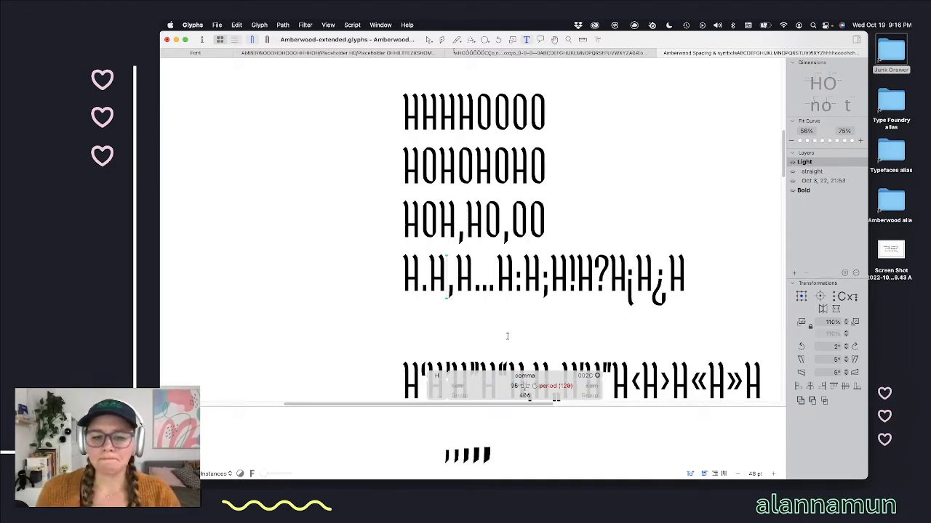
click(535, 387)
click(508, 386)
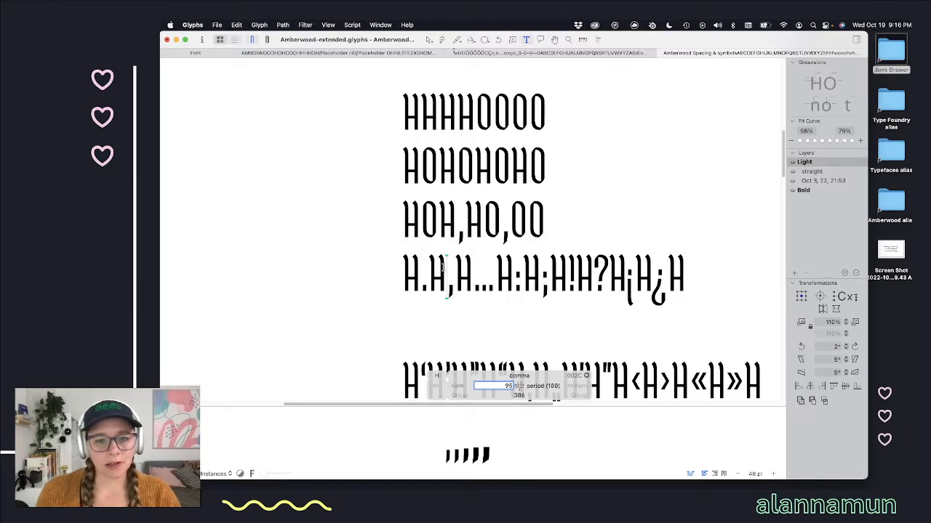
Step: Measure the gaps around the Light comma just above the baseline and reduce its left sidebearing to 90
scroll(454, 268, up, 10)
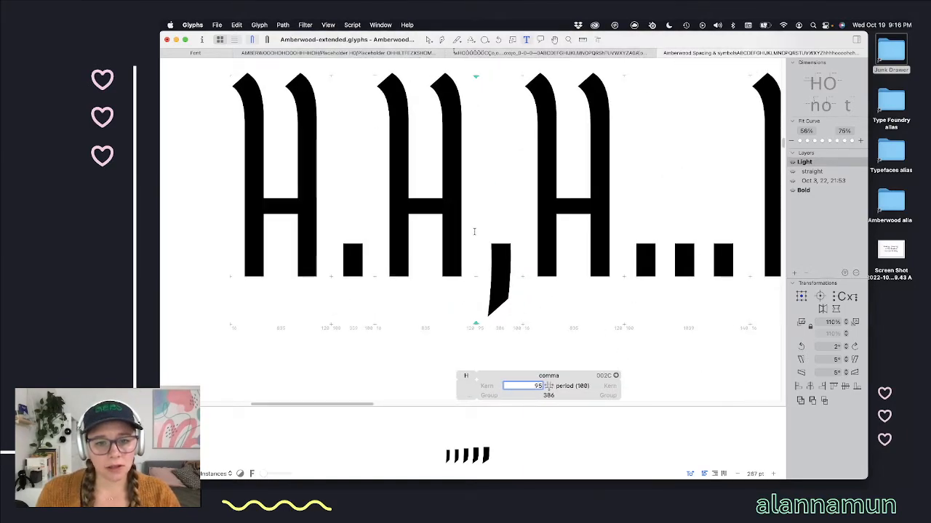
click(583, 39)
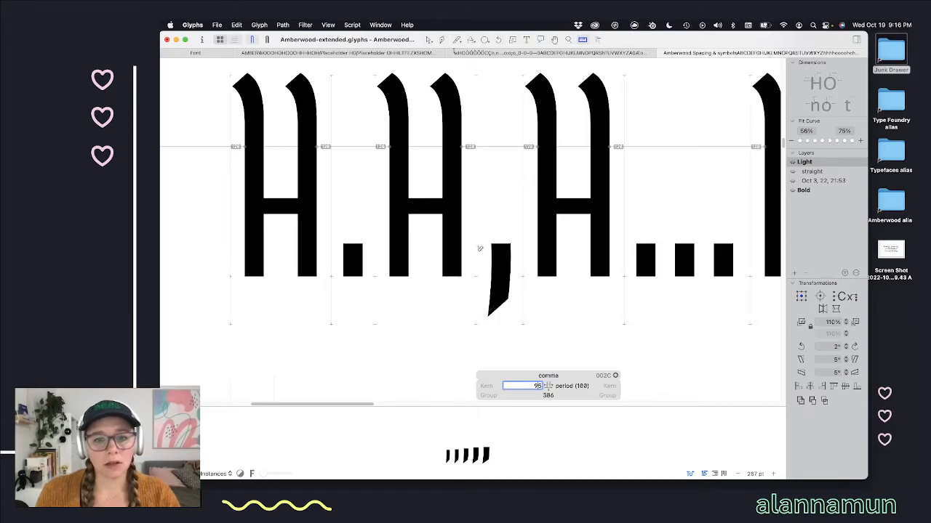
drag(480, 223, 478, 256)
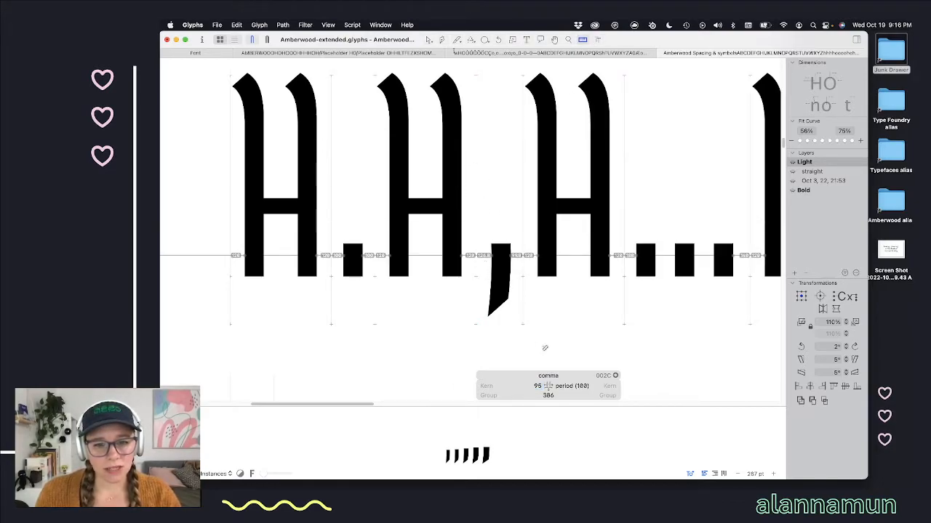
click(538, 387)
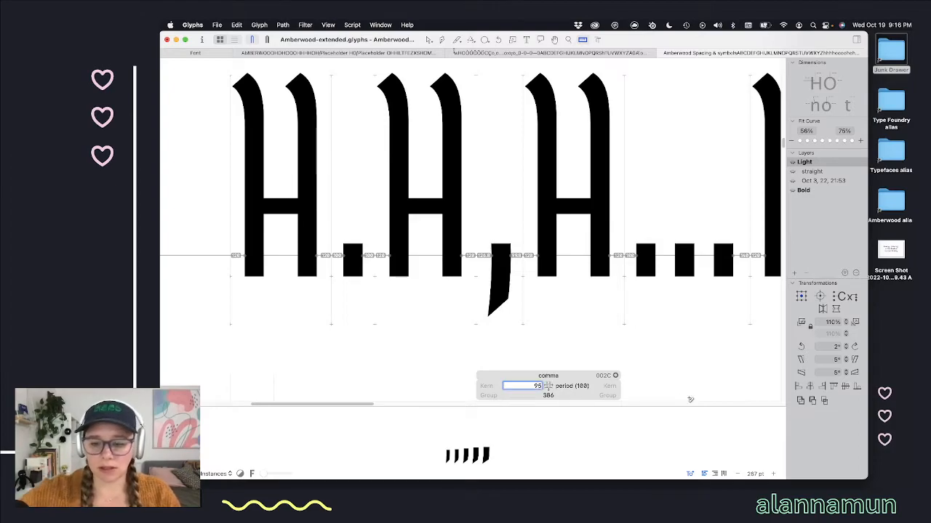
key(Down)
key(Down)
key(Down)
key(Down)
key(Down)
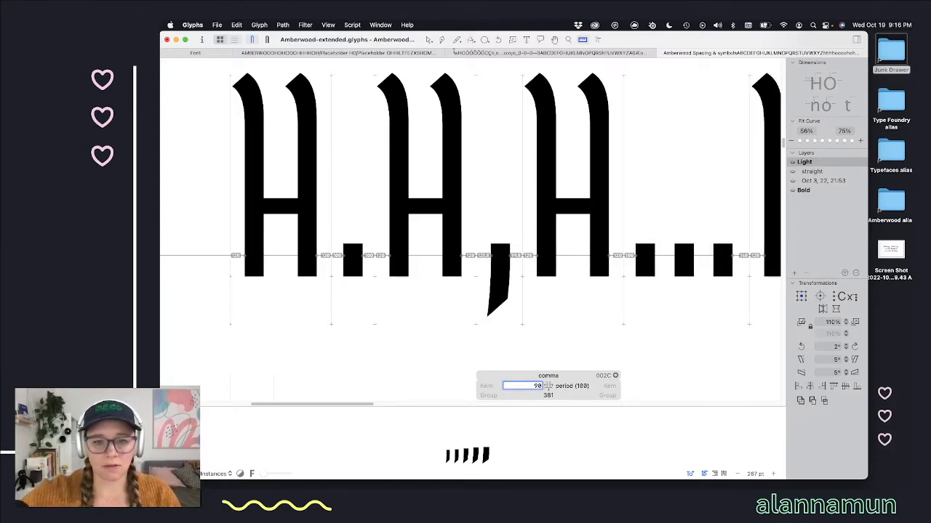
Step: Set the Light comma's left sidebearing to 89 and finish checking its spacing
key(Down)
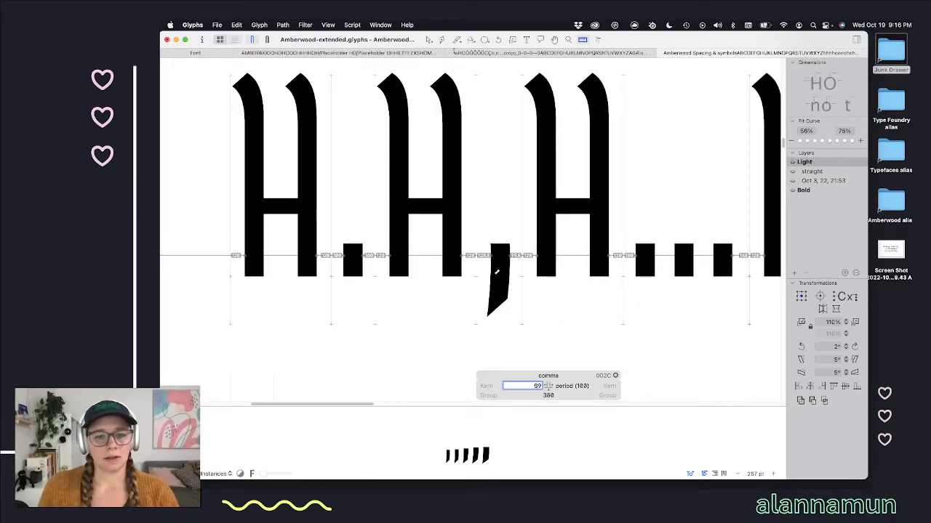
scroll(495, 267, down, 5)
scroll(315, 155, down, 2)
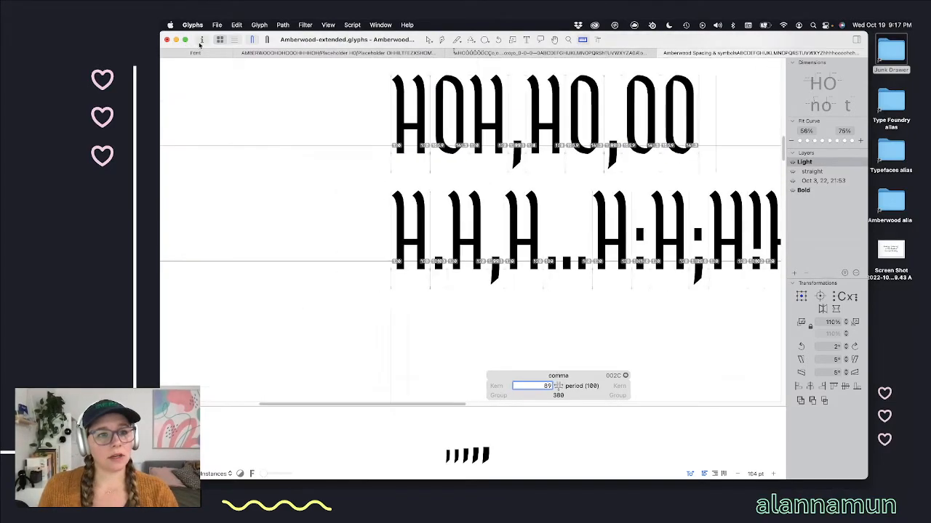
key(super+i)
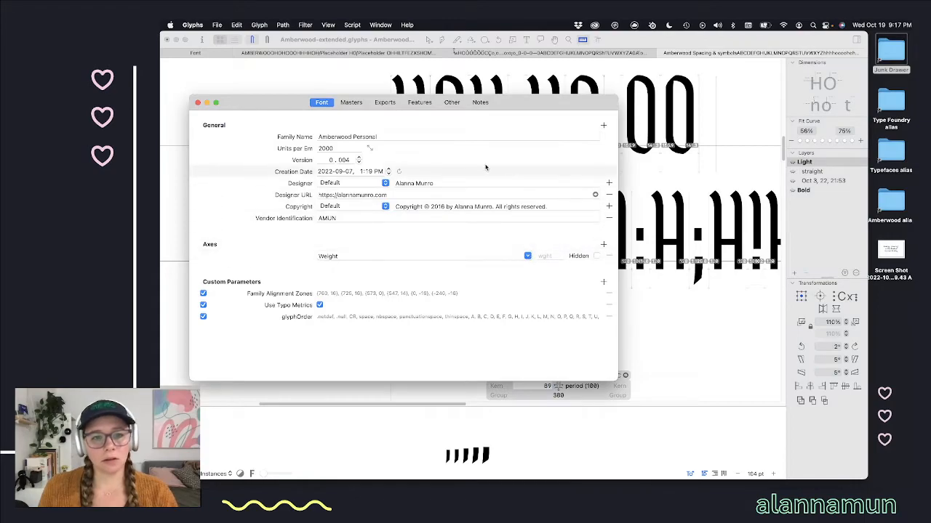
click(197, 102)
click(428, 39)
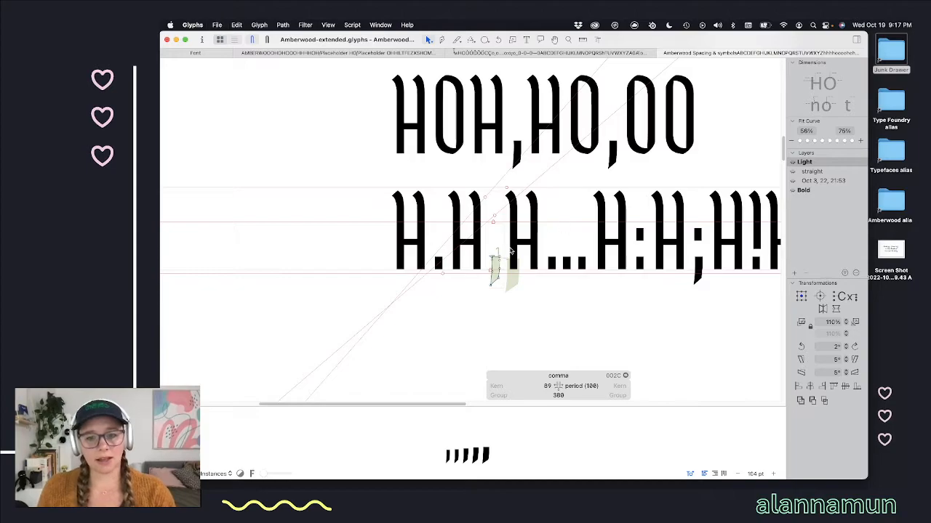
Step: Update the Light ellipsis, colon and semicolon sidebearings to match their linked period and comma values
key(t)
click(546, 253)
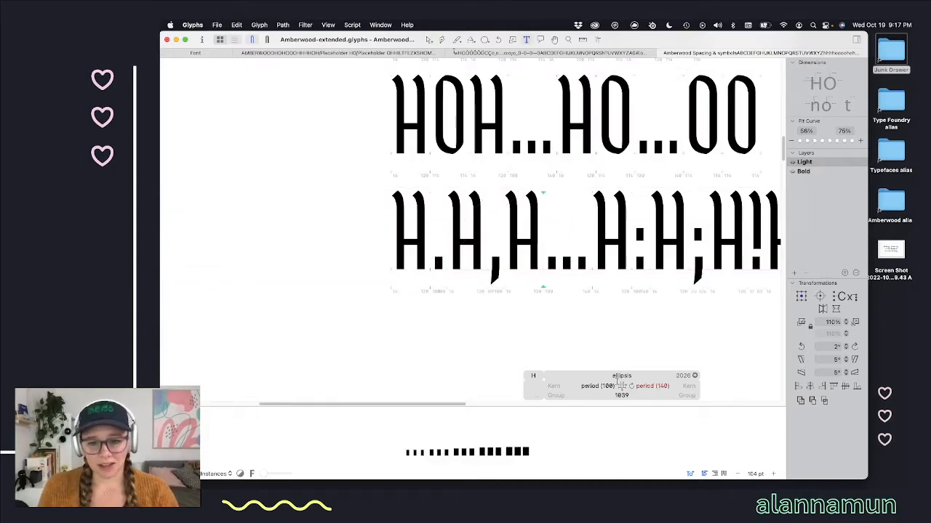
scroll(617, 320, right, 4)
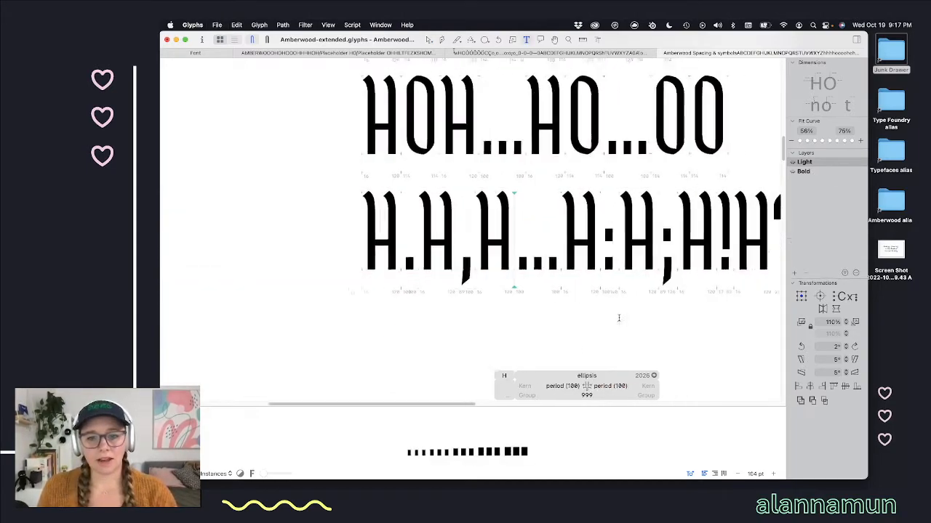
key(Right)
key(Right)
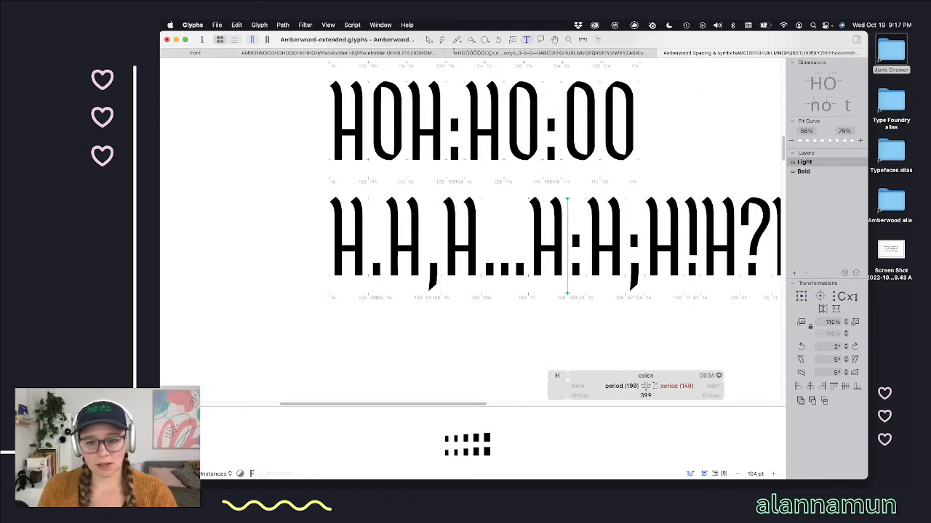
key(Right)
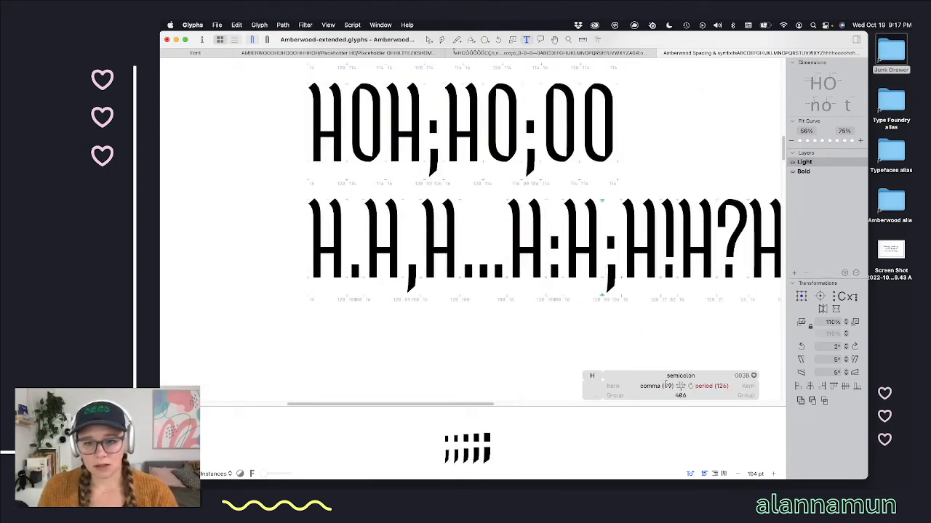
click(691, 387)
Step: Move the Light exclamation mark's period component horizontally to X 21, beneath its stem
key(Right)
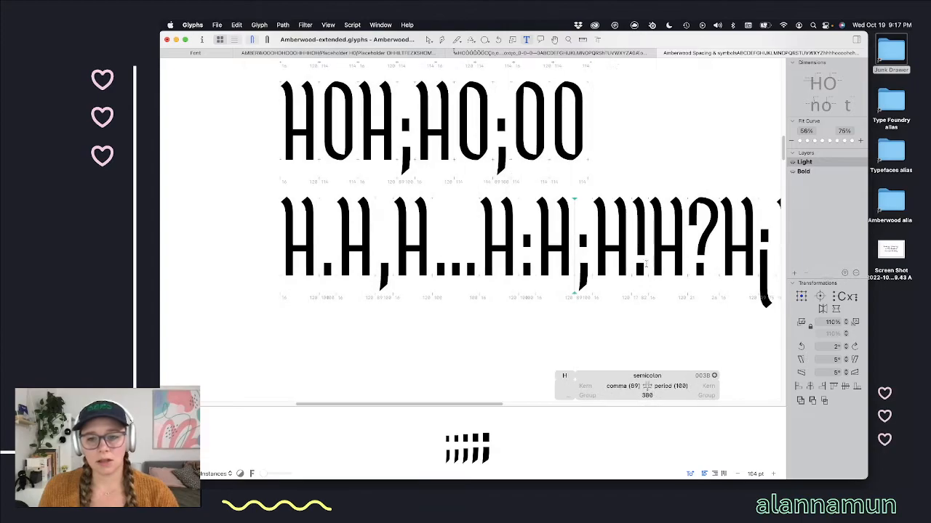
click(687, 386)
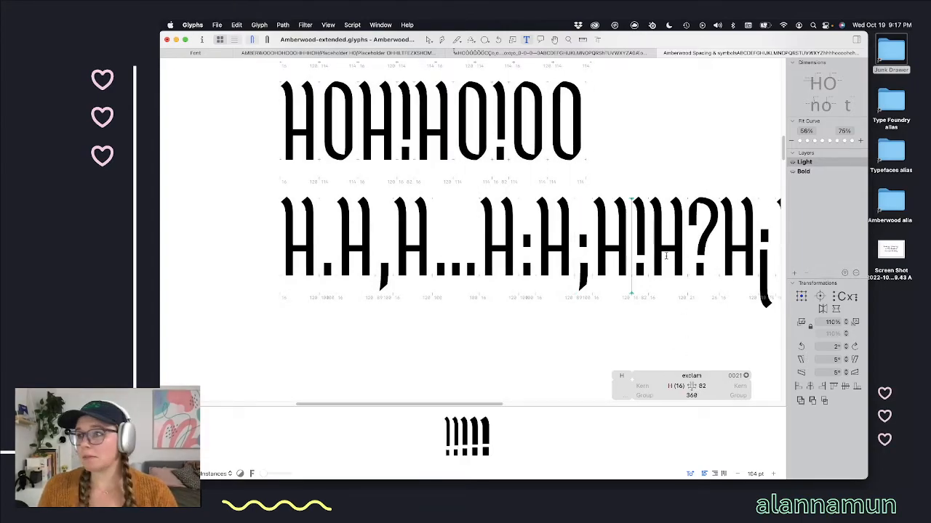
scroll(666, 256, up, 10)
scroll(581, 269, up, 2)
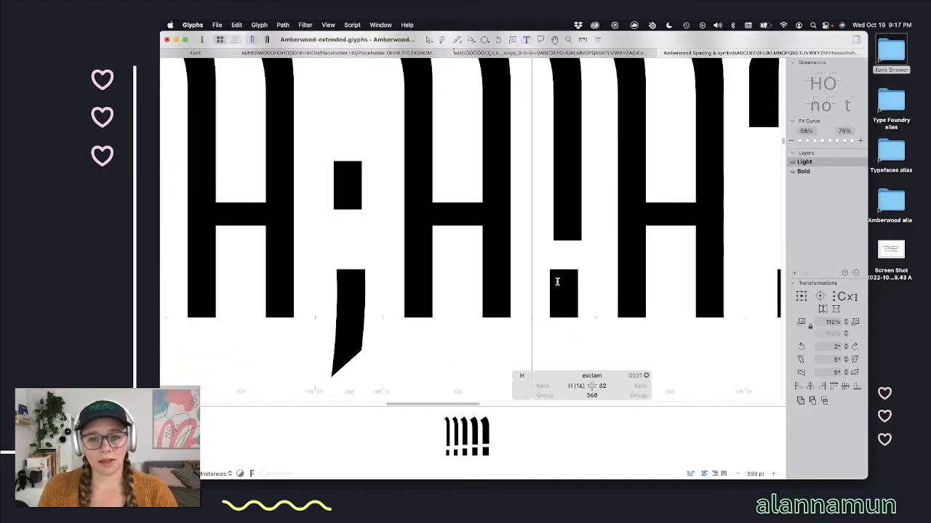
key(Escape)
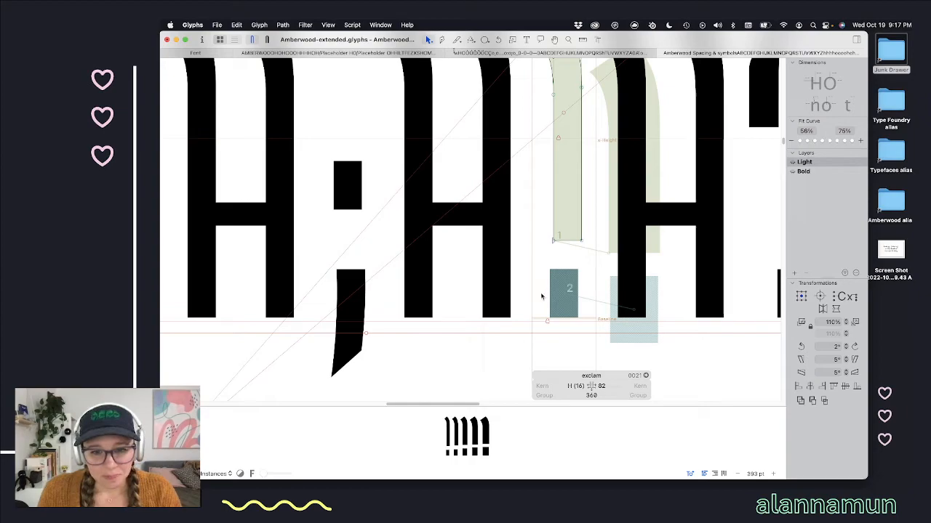
scroll(540, 294, up, 2)
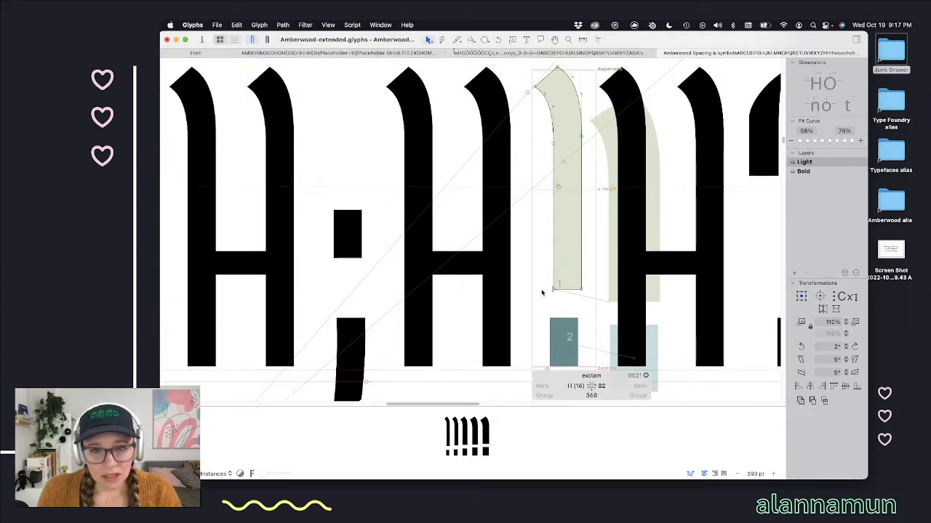
click(569, 332)
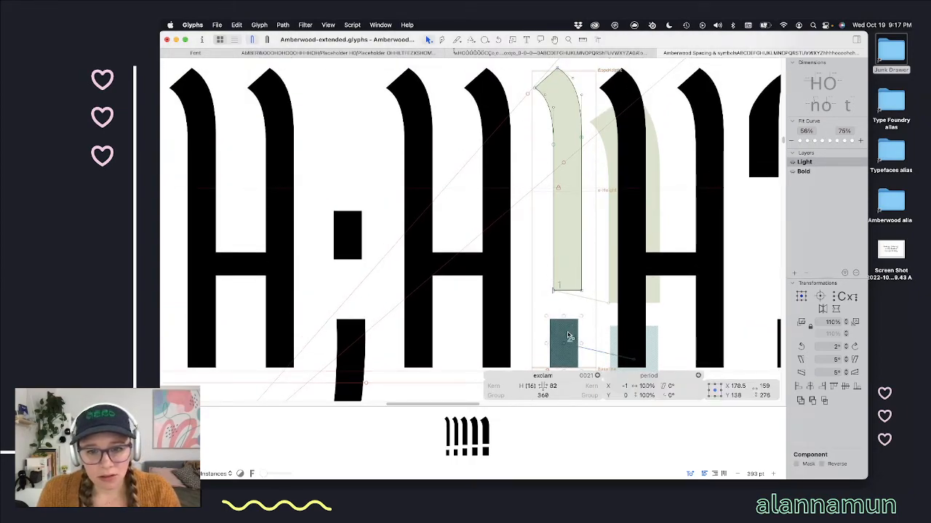
scroll(573, 326, up, 5)
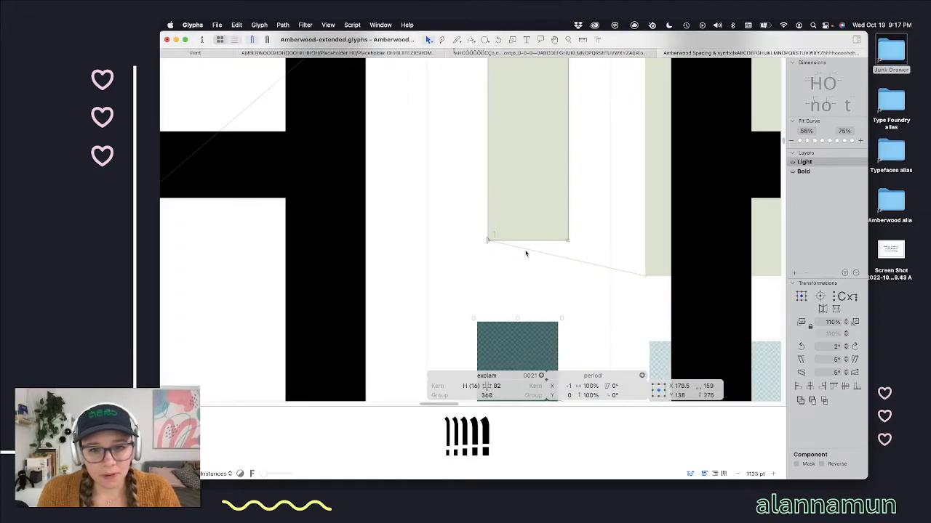
drag(528, 336, 540, 336)
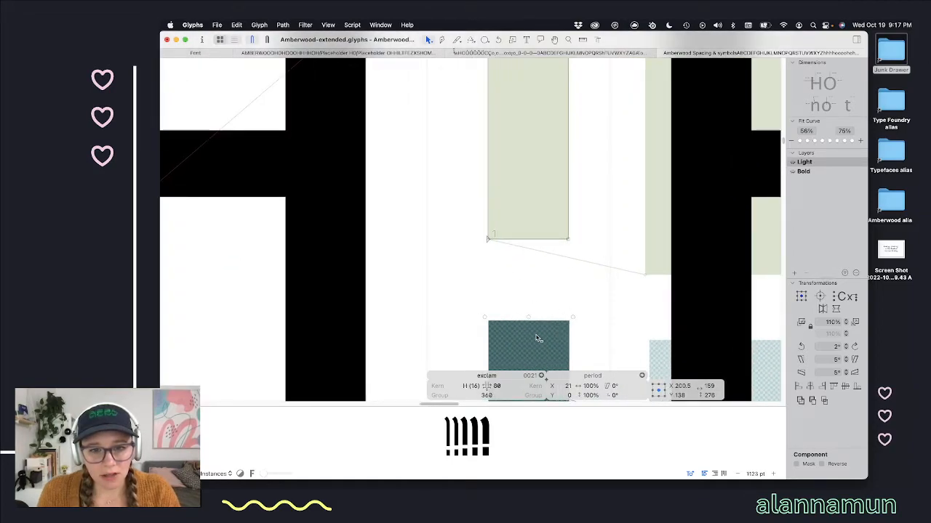
Step: Move the vertical guide to the exclamation mark's left stem edge at X 120 and align the dot to it at X 20
click(507, 287)
scroll(471, 254, down, 2)
scroll(426, 149, up, 3)
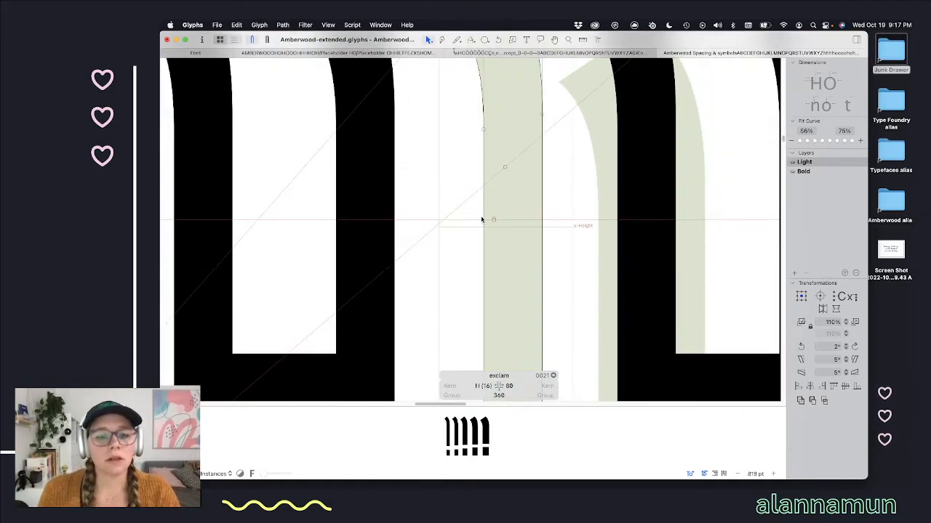
scroll(465, 200, up, 5)
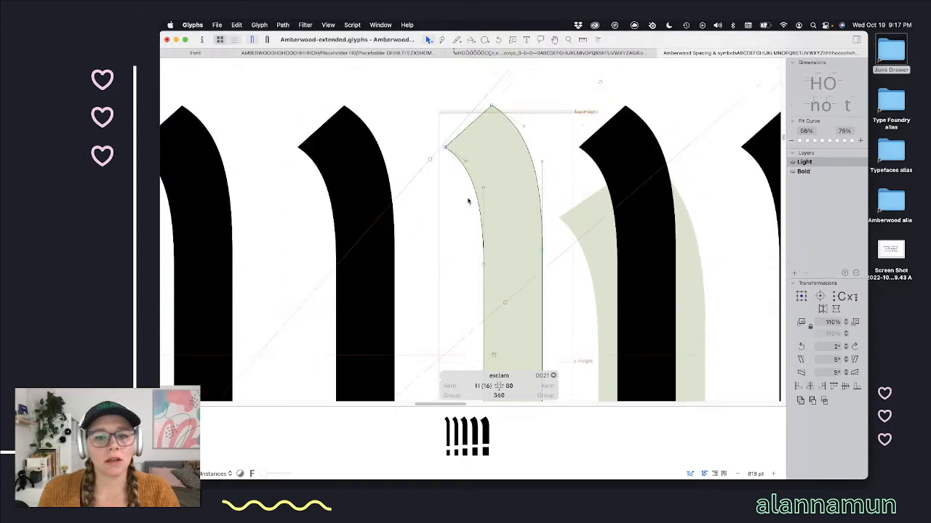
click(599, 110)
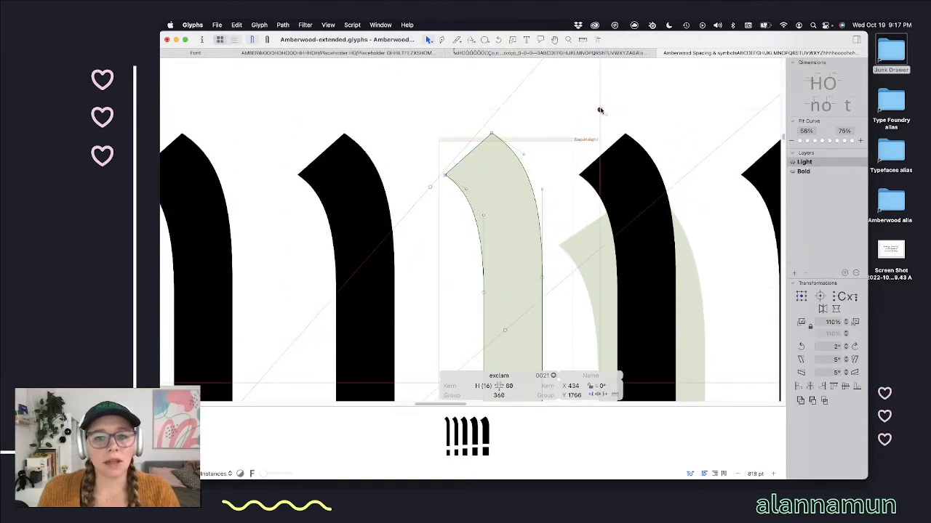
click(482, 293)
scroll(506, 354, down, 1)
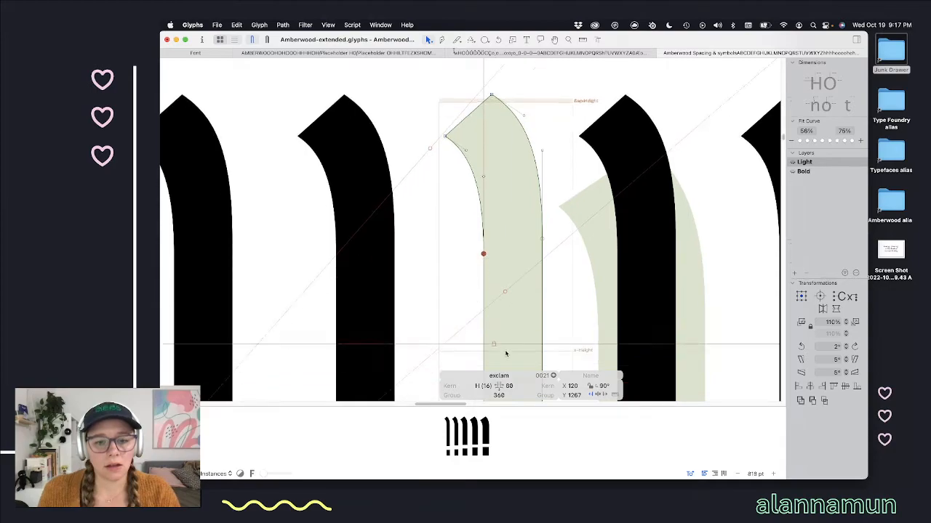
scroll(507, 354, down, 10)
scroll(510, 169, up, 5)
click(548, 170)
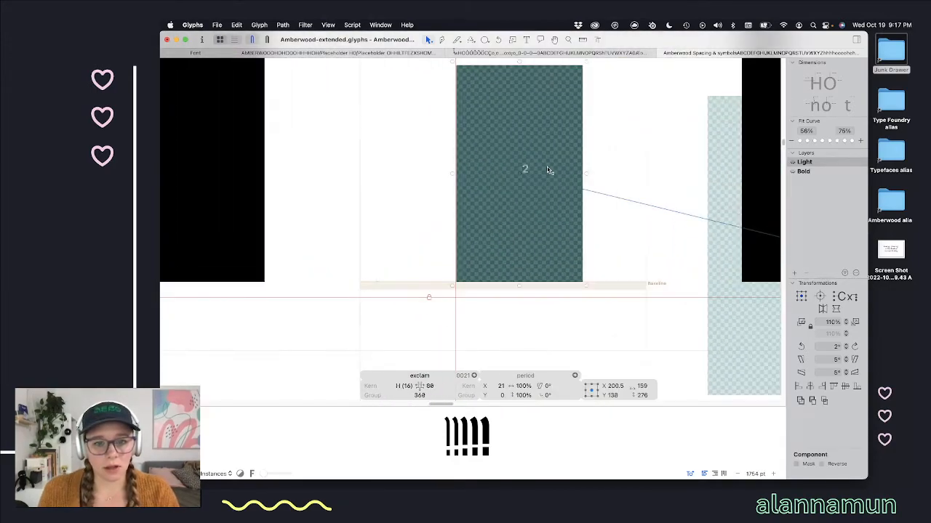
scroll(547, 170, down, 5)
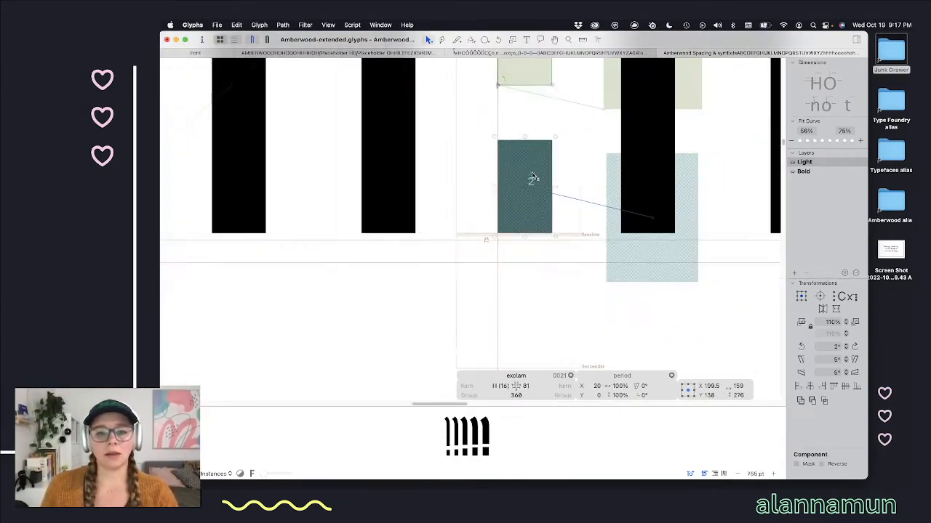
Step: Test wider right sidebearings on the Light exclamation mark in the sample text and settle on 100
scroll(533, 179, down, 6)
key(t)
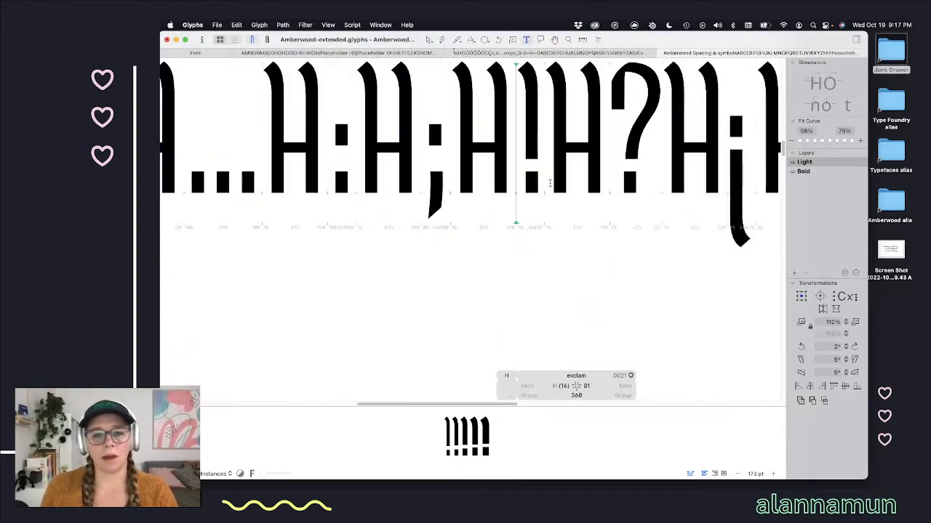
scroll(600, 193, up, 3)
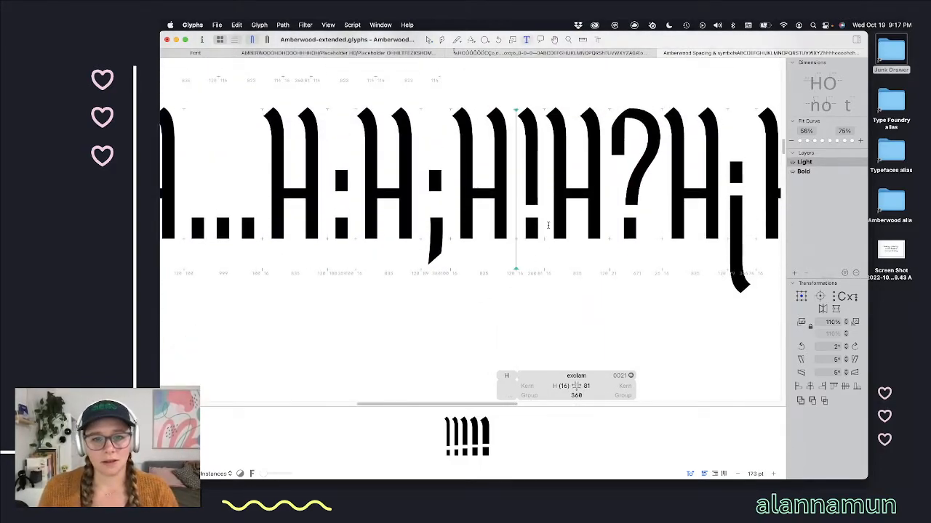
scroll(626, 293, down, 3)
scroll(590, 289, up, 1)
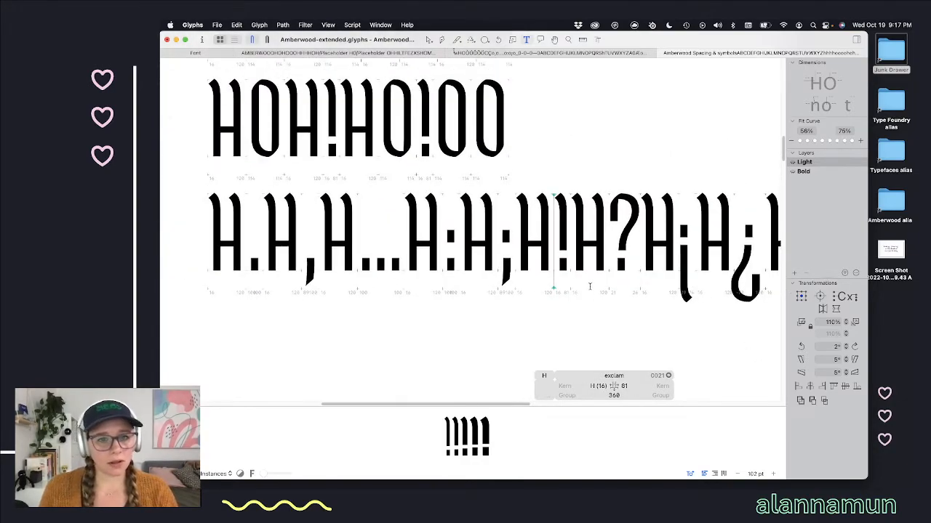
click(624, 385)
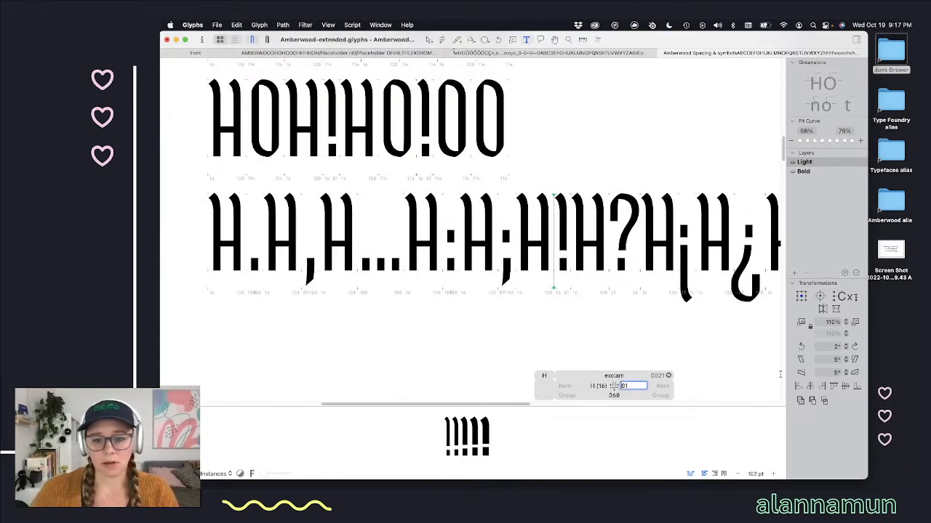
key(shift+Up)
key(shift+Up)
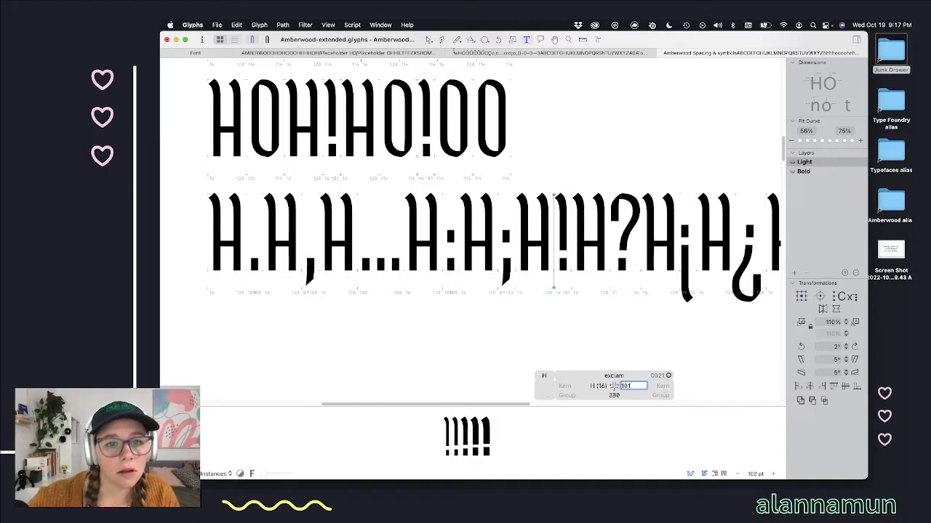
key(shift+Up)
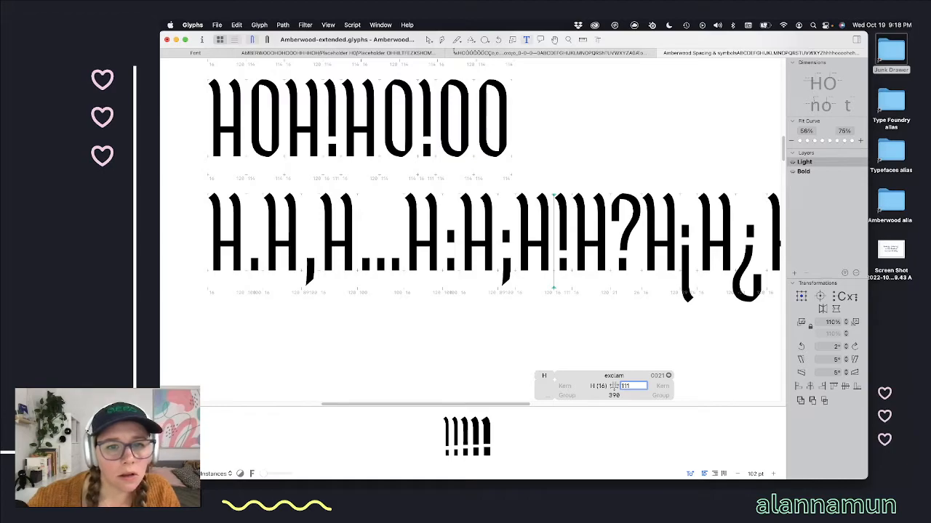
key(shift+Down)
key(Down)
Step: Open the Light question mark for editing and move the vertical guide to the left edge of its lower stem
key(Right)
key(Right)
key(super+plus)
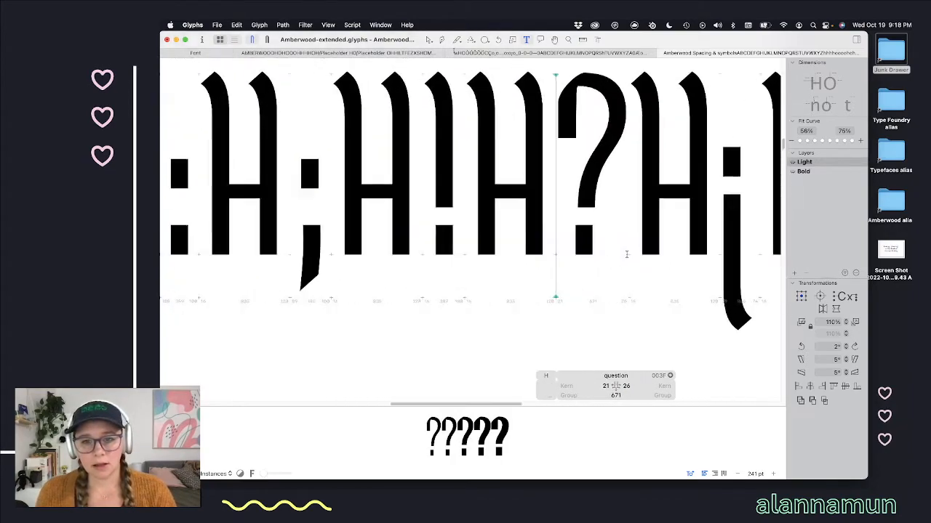
scroll(629, 257, up, 4)
scroll(518, 228, up, 3)
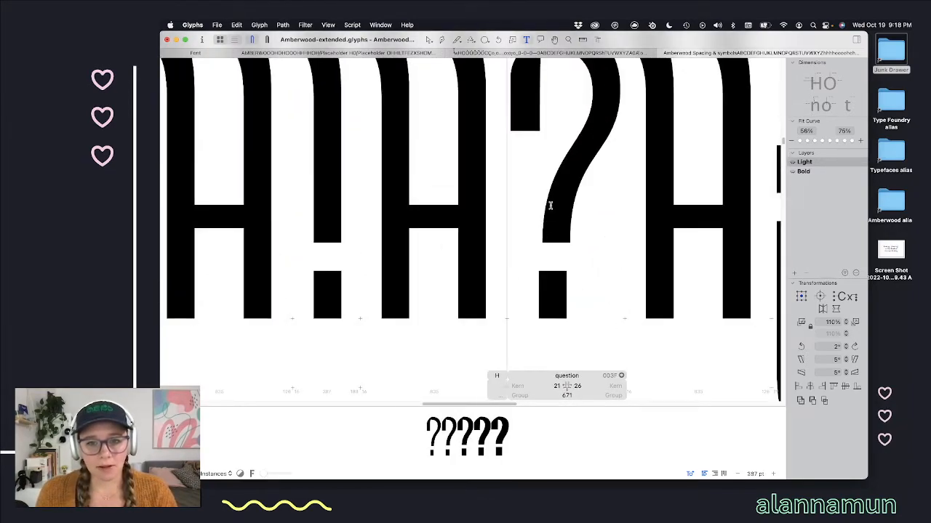
key(Escape)
scroll(548, 208, up, 2)
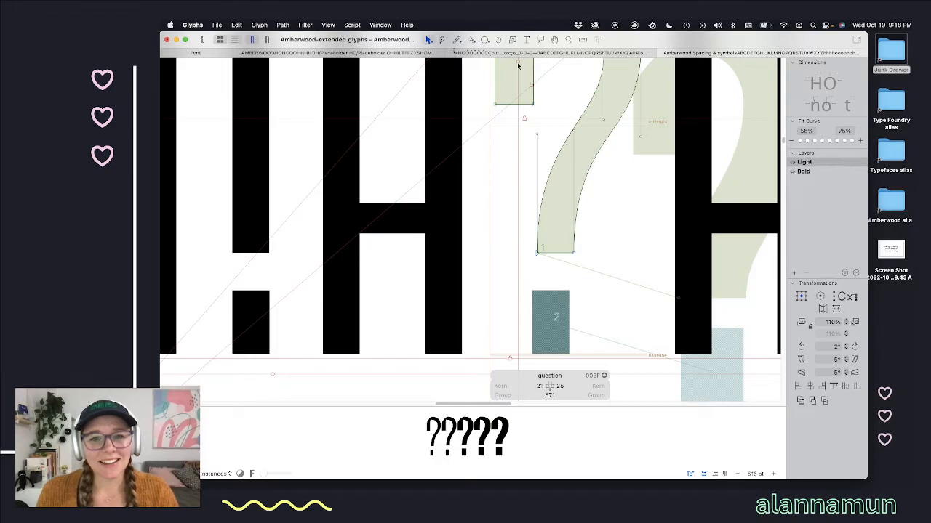
click(536, 252)
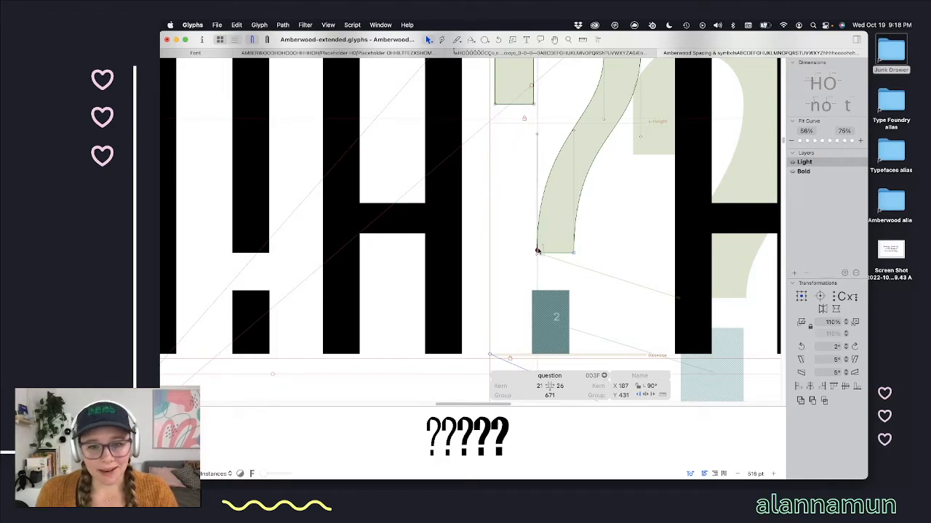
Step: Shift the question mark's period component right to X 101, aligning it with the vertical guide
click(555, 304)
key(shift+Right)
key(shift+Right)
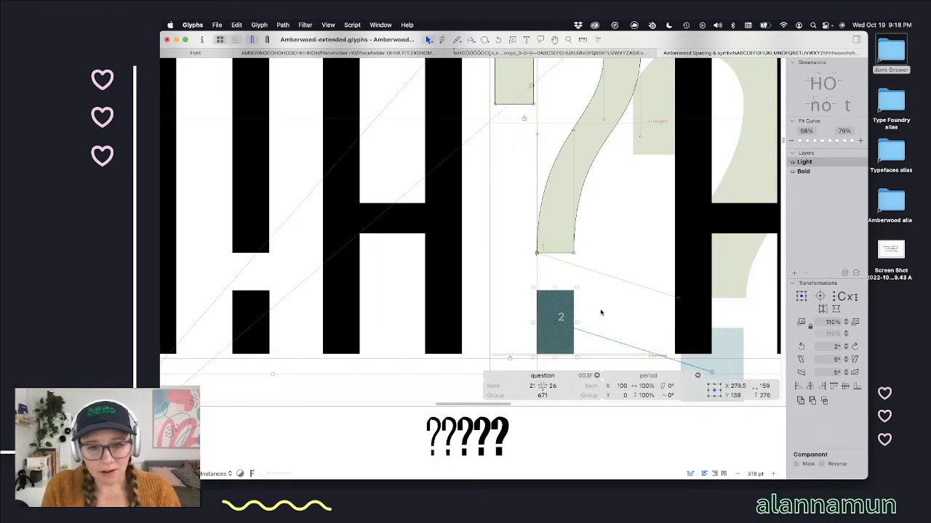
key(Right)
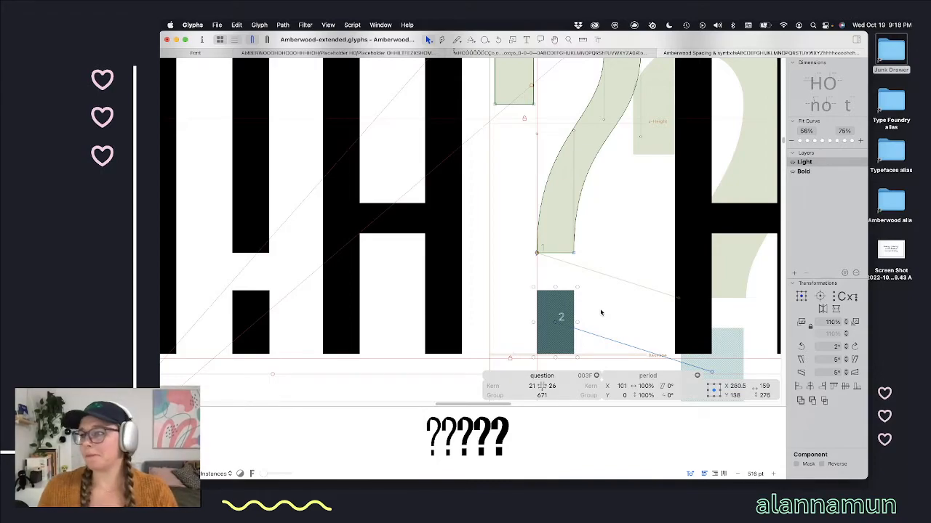
scroll(589, 309, down, 3)
key(space)
scroll(589, 309, down, 1)
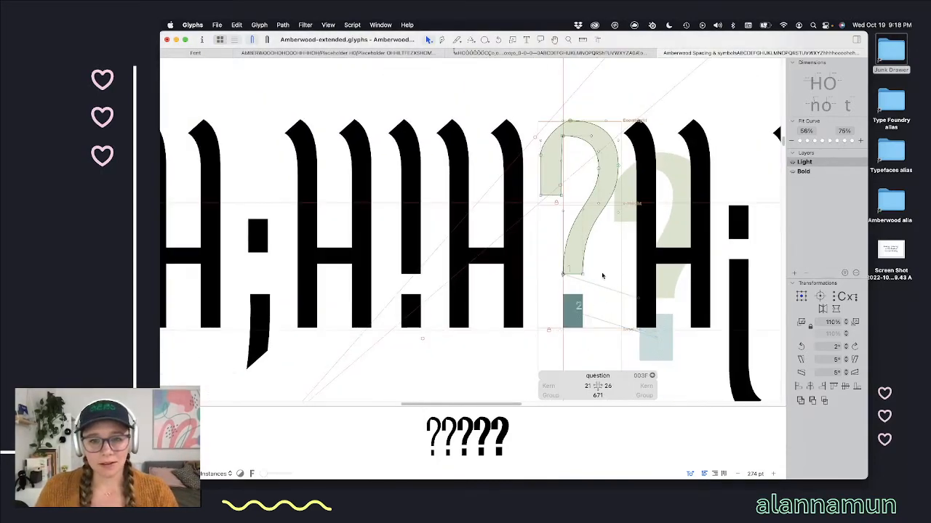
Step: Select the Light question mark's lower stem end together with its dot and shift them right to X 310.5, checking in preview
scroll(601, 273, down, 2)
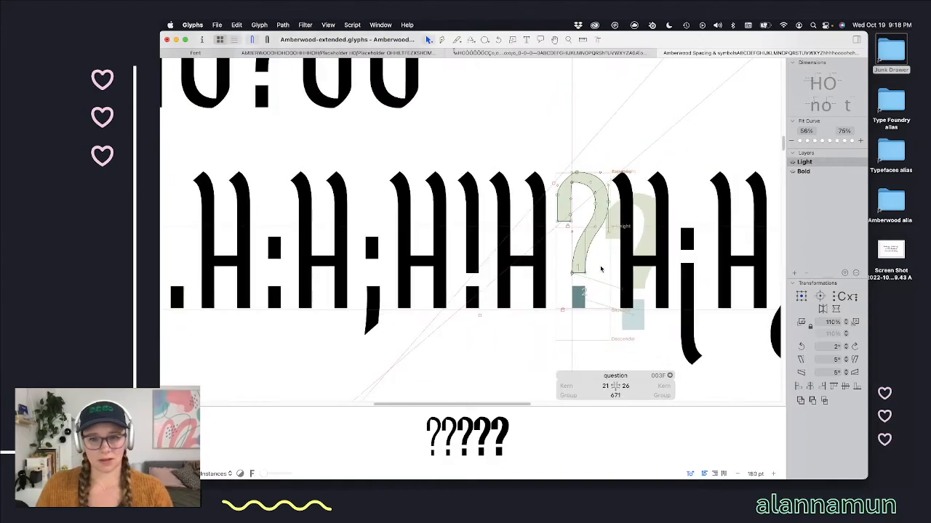
drag(602, 256, 552, 336)
key(super+a)
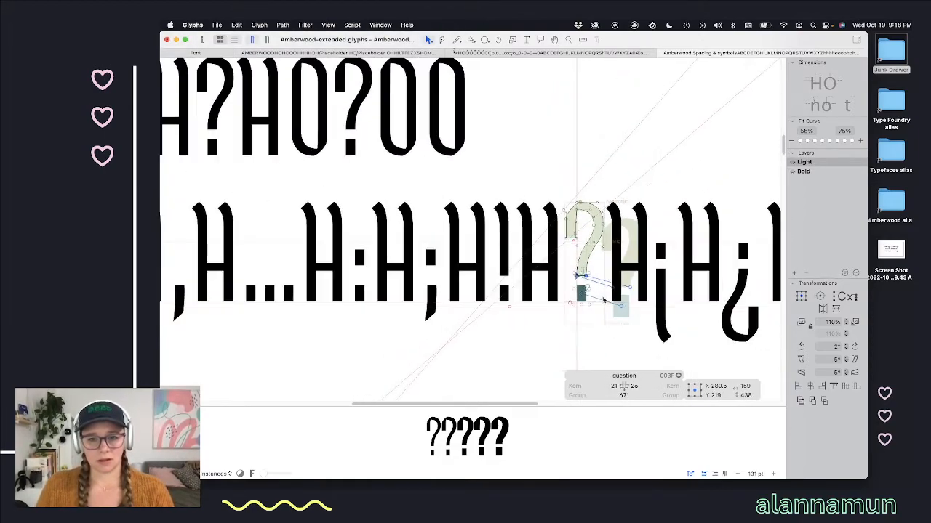
scroll(586, 305, down, 3)
key(shift+Right)
key(shift+Right)
key(space)
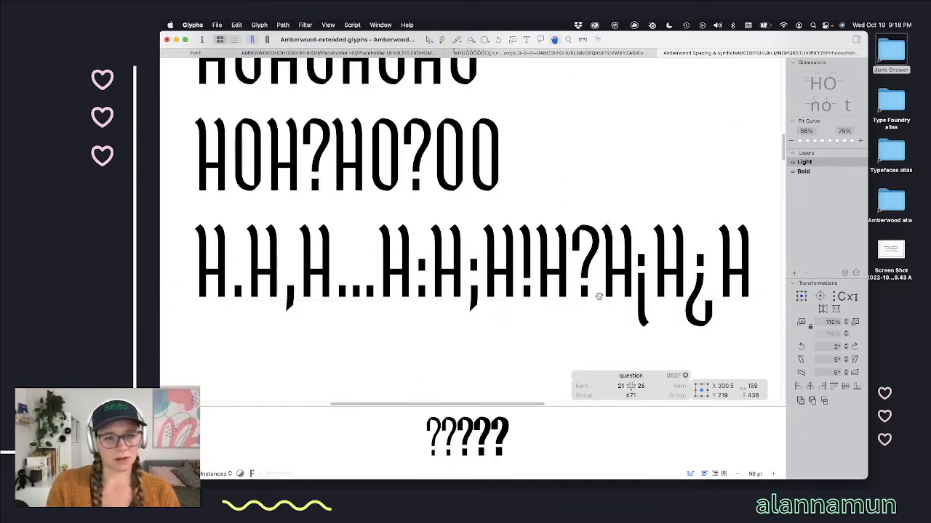
key(shift+Right)
key(shift+Left)
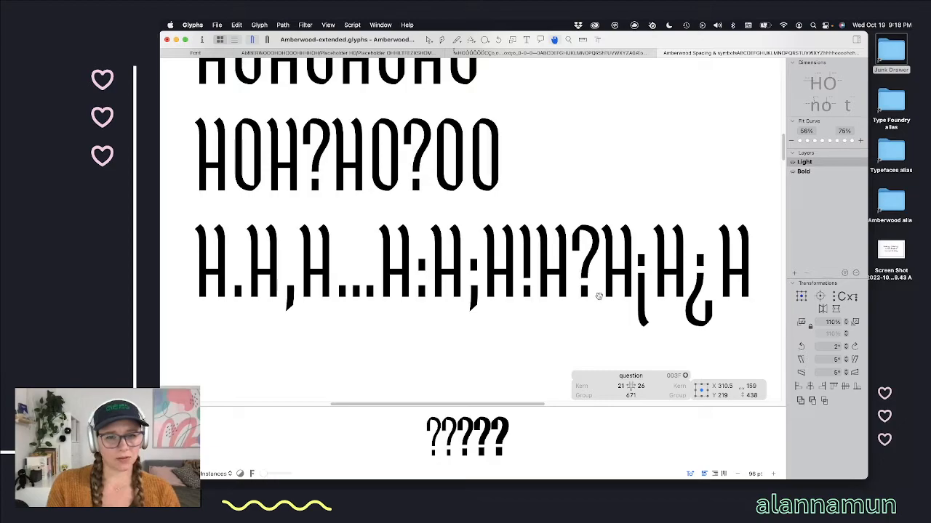
click(604, 296)
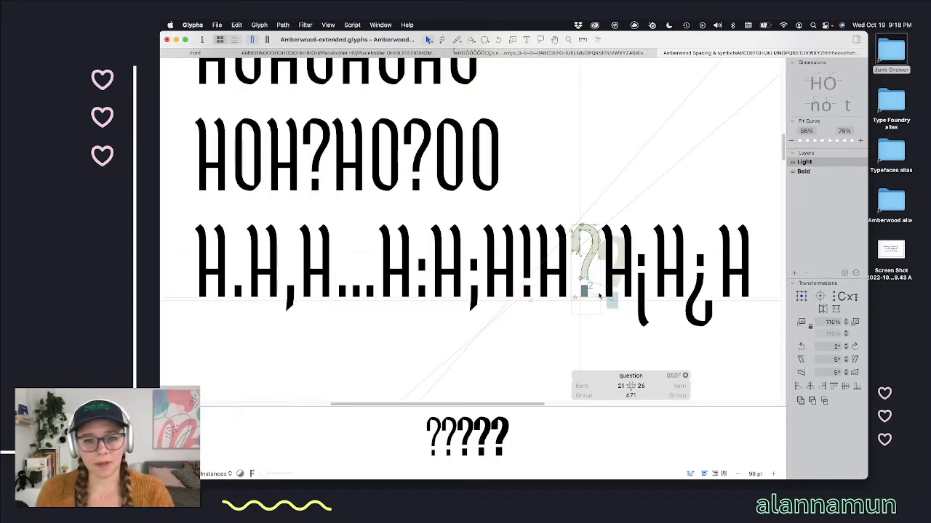
Step: Set the Light question mark's left sidebearing to 11 and its right sidebearing to 16
click(620, 386)
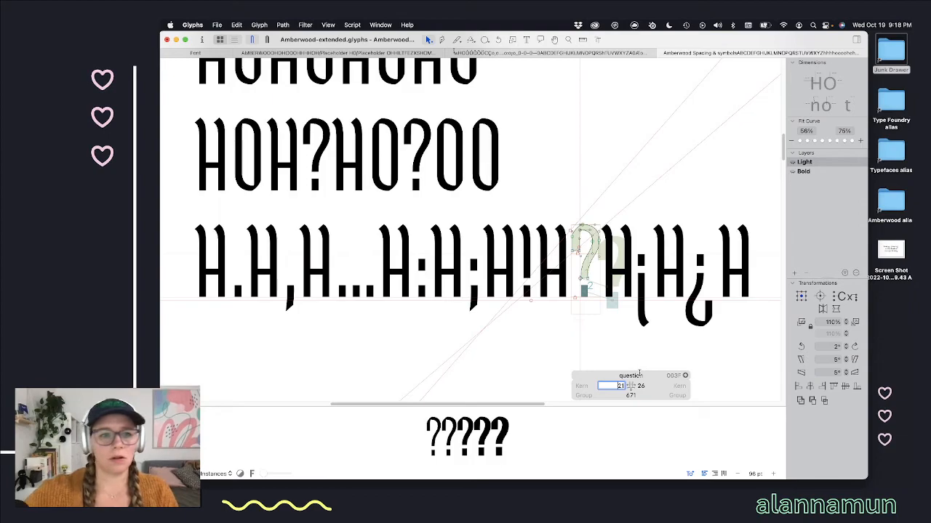
key(shift+Down)
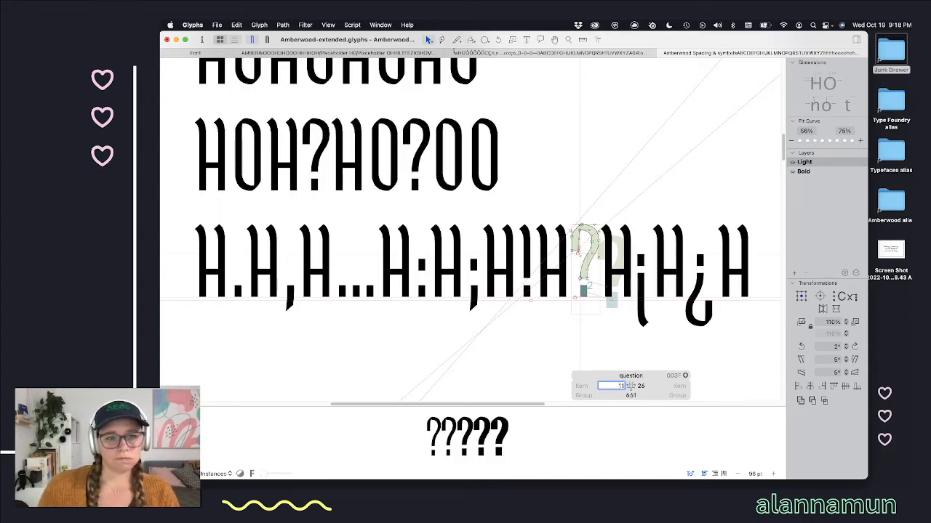
click(643, 385)
key(shift+Down)
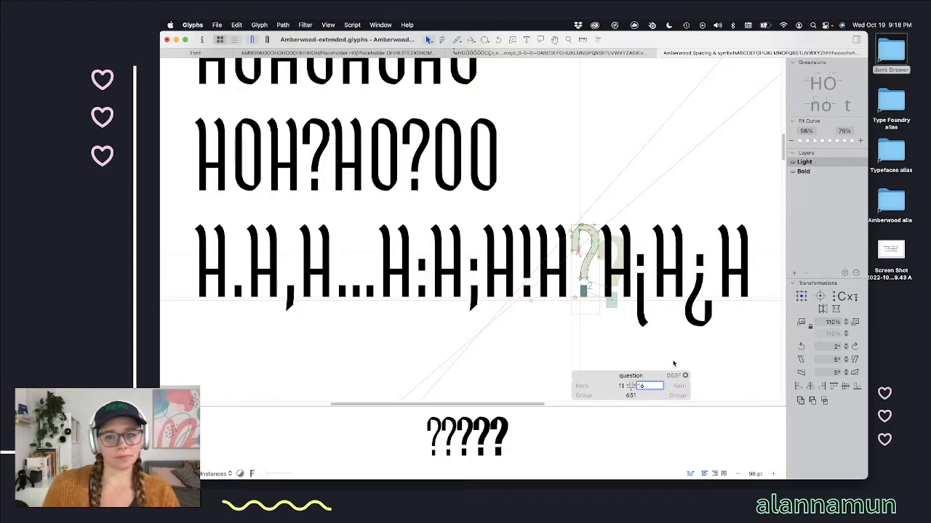
Step: Open the Light inverted exclamation mark and update both of its sidebearings from their exclam metrics keys
double_click(645, 299)
double_click(641, 294)
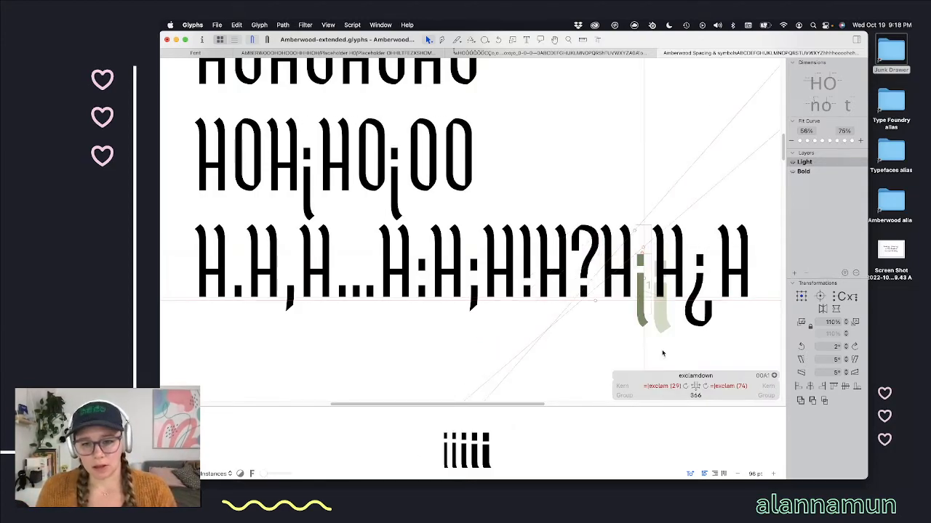
click(685, 387)
click(703, 386)
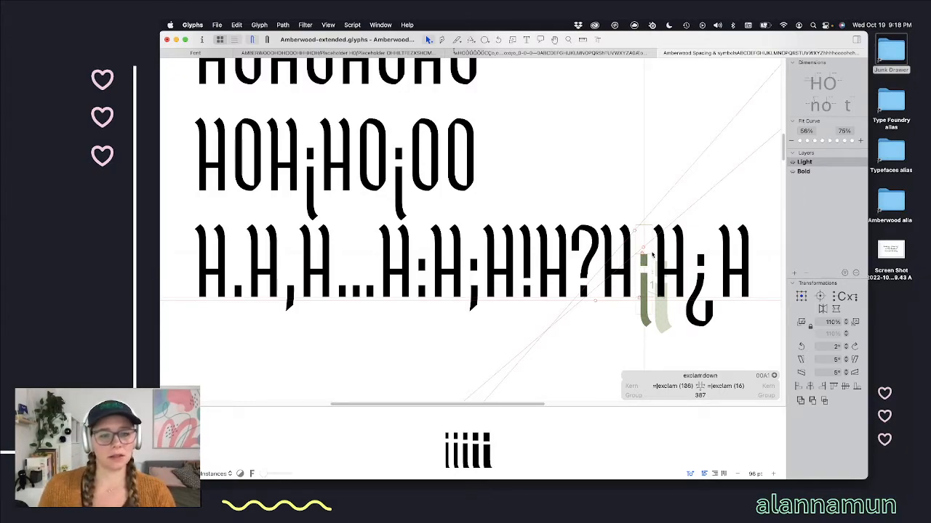
Step: Open the Light inverted question mark and set its left sidebearing to -73
double_click(691, 283)
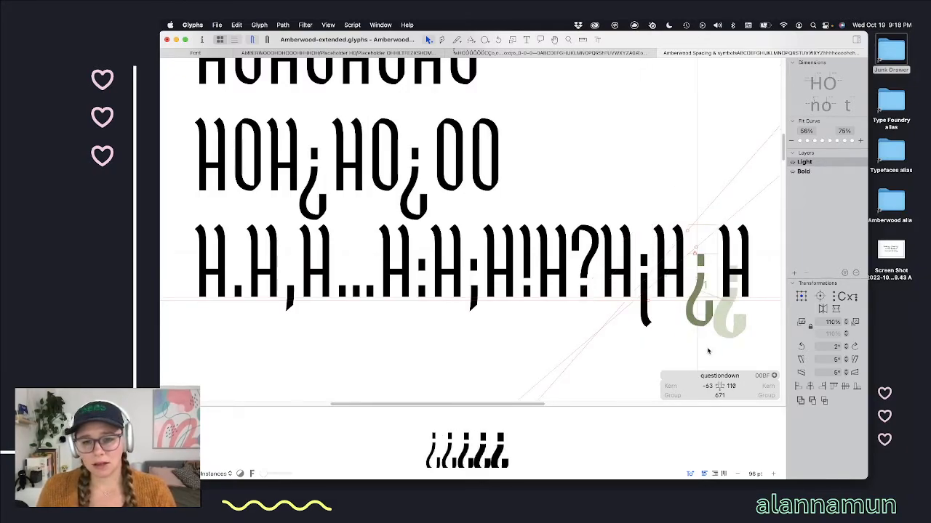
click(707, 386)
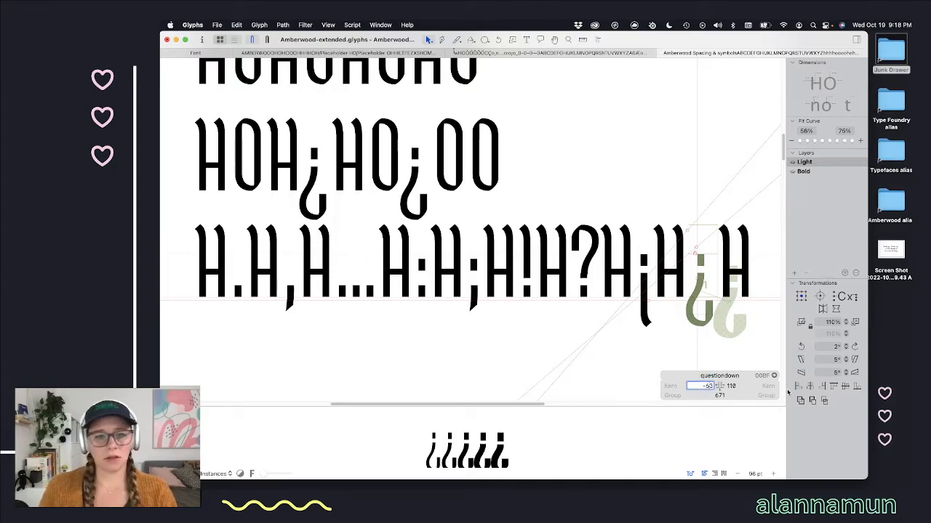
key(shift+Down)
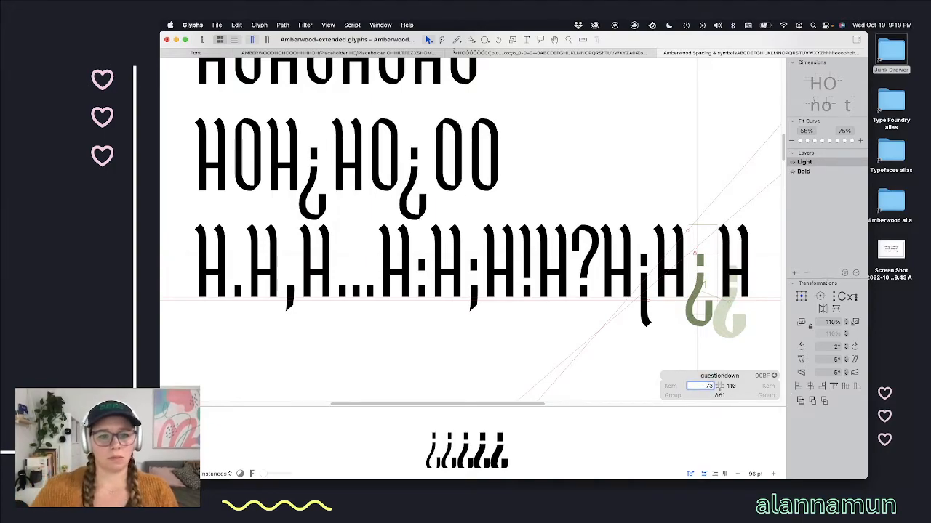
key(Return)
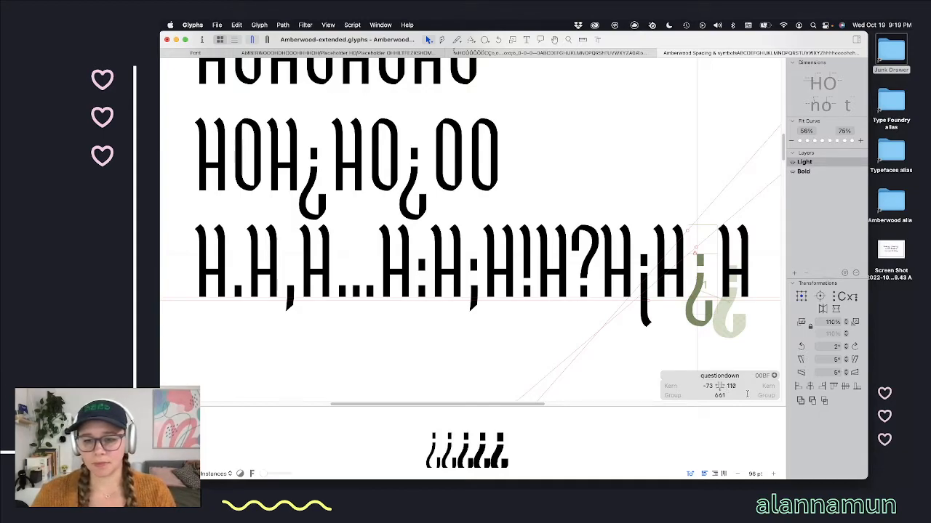
Step: Test tighter right sidebearings on the inverted question mark from -20 to -50 and settle on -40
double_click(731, 386)
text(-20)
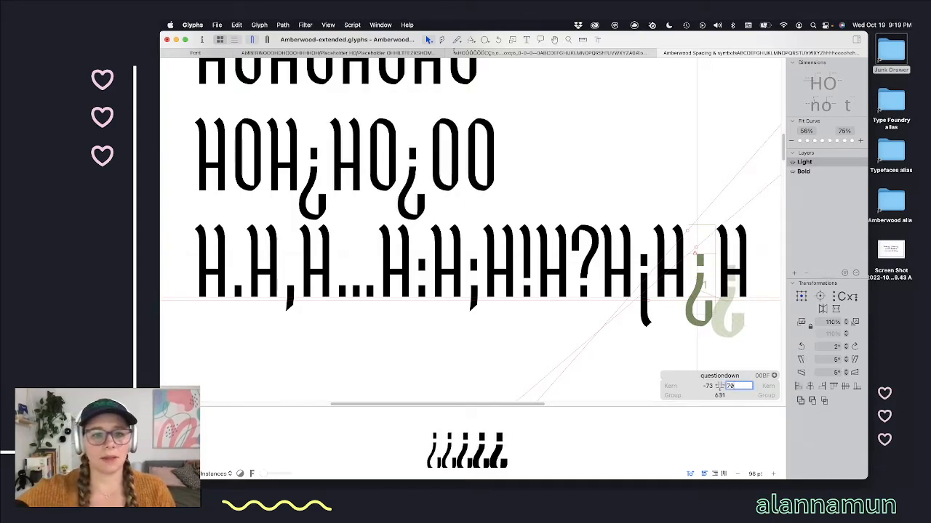
key(shift+Down)
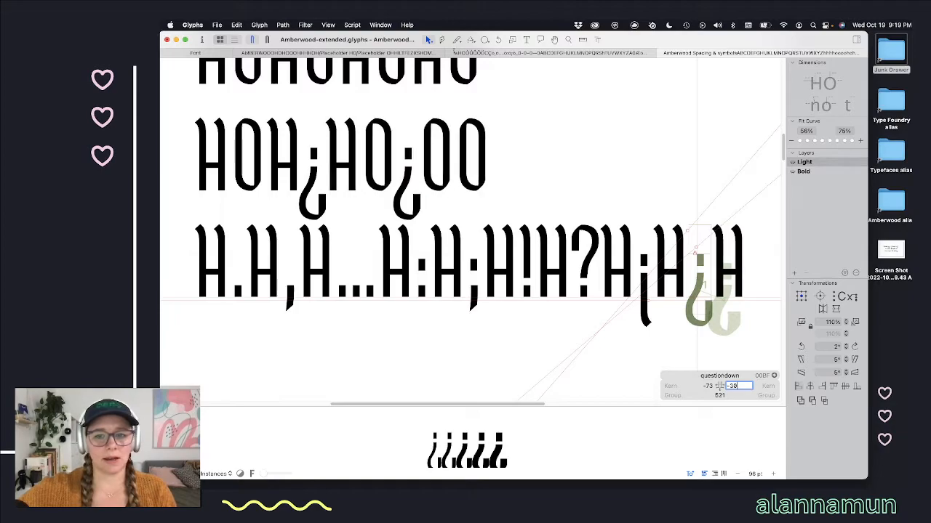
key(shift+Down)
key(shift+Down)
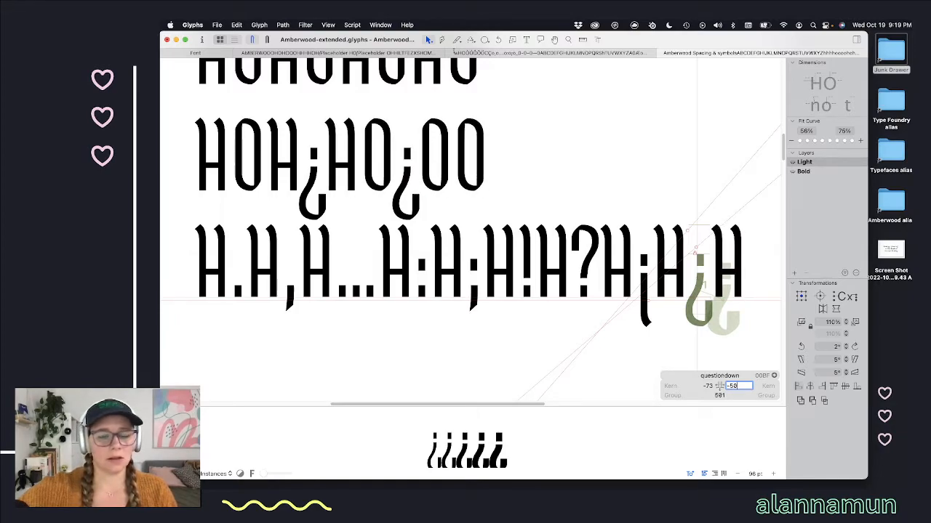
key(shift+Up)
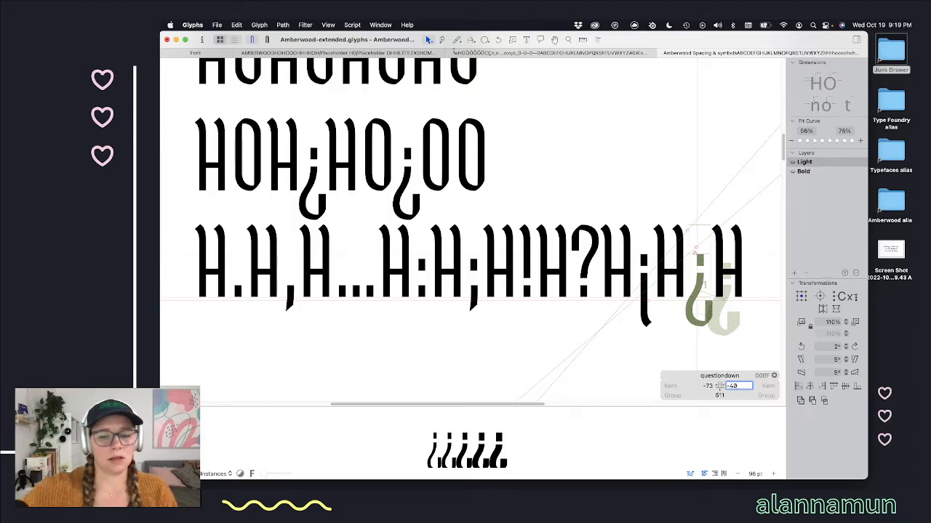
click(727, 297)
Step: Test a J directly after the inverted question mark in the sample line, then remove the letter
key(t)
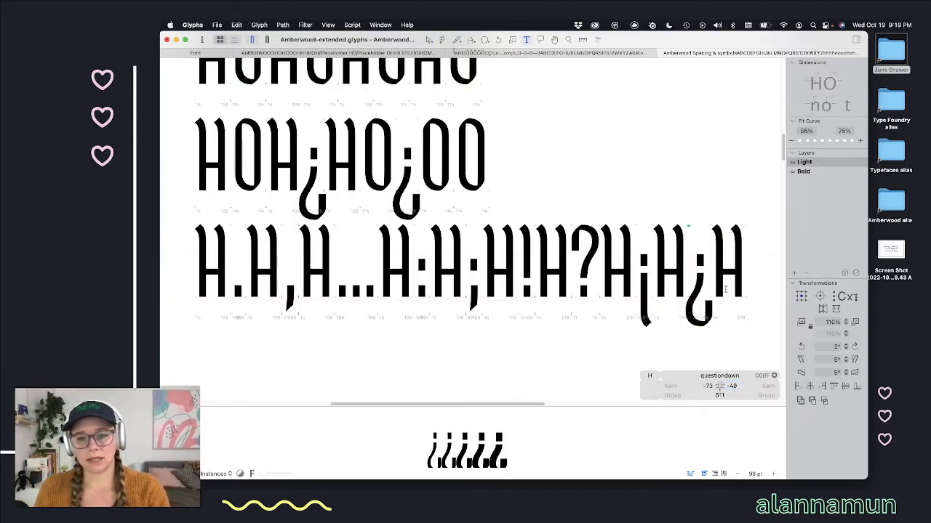
click(719, 285)
text(J)
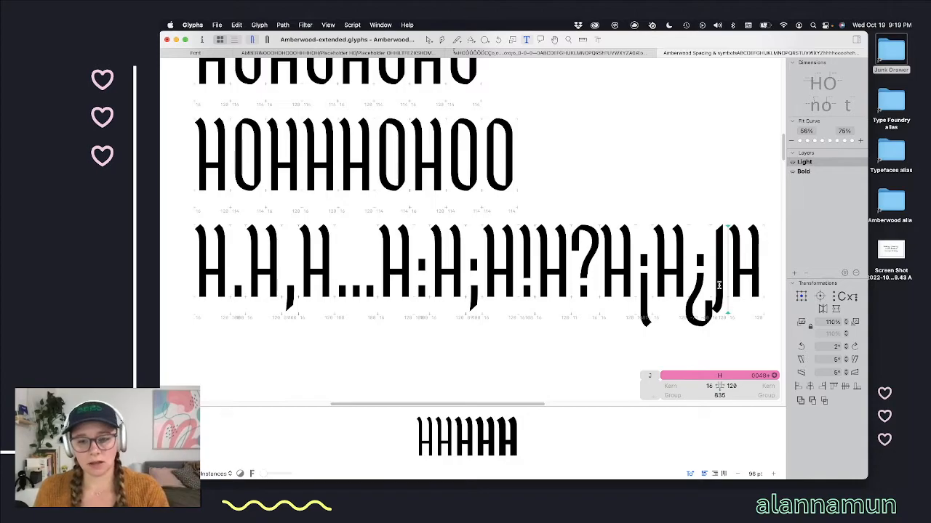
key(BackSpace)
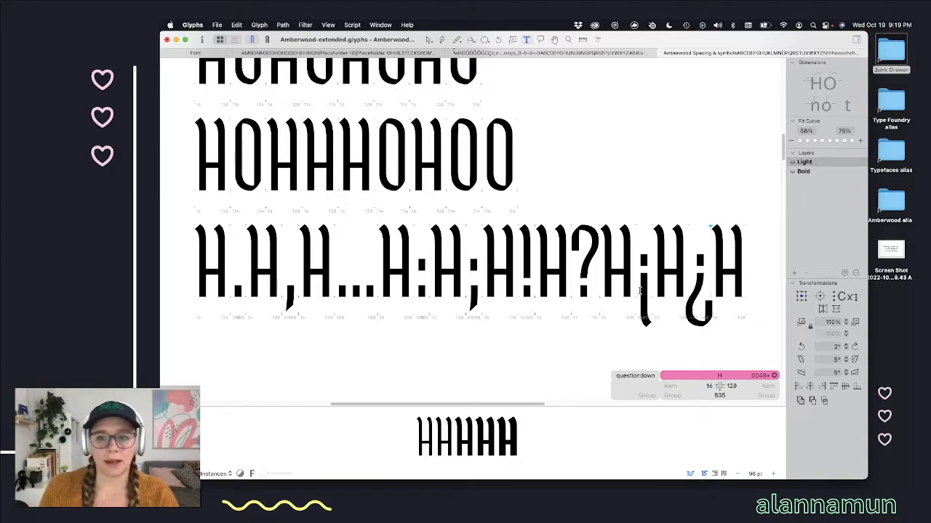
Step: Move the punctuation line H.H,H…H:H;H!H?H¡H¿H from below the placeholder rows to a new line directly under OPQRSTUVWXYZ
key(super+minus)
key(super+minus)
click(487, 271)
click(386, 265)
key(super+minus)
click(566, 280)
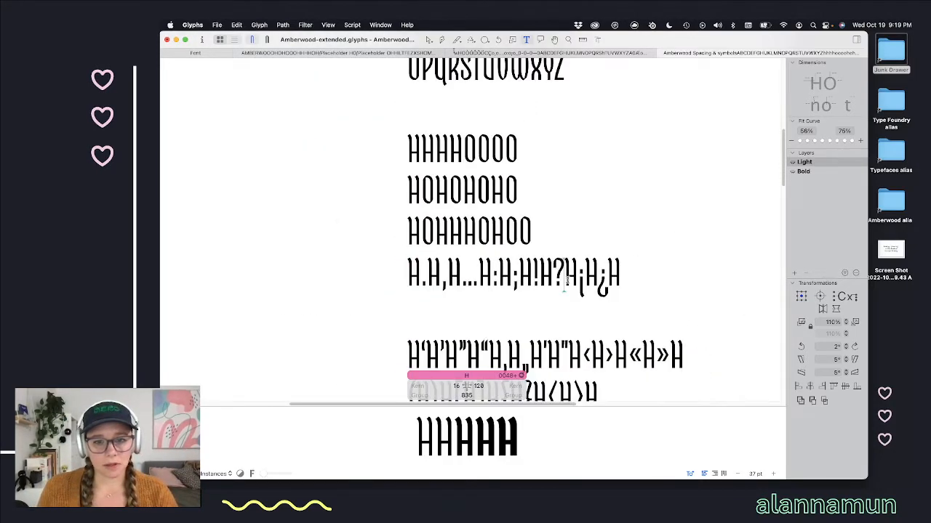
click(630, 283)
scroll(634, 289, up, 2)
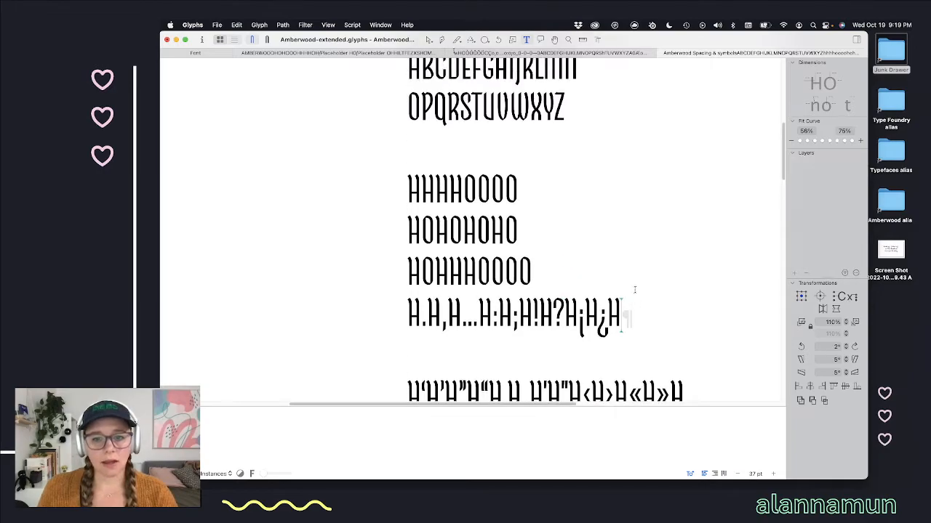
shift+click(408, 311)
key(BackSpace)
click(572, 110)
key(Return)
text(H.H,H…H:H;H!H?H¡H¿H)
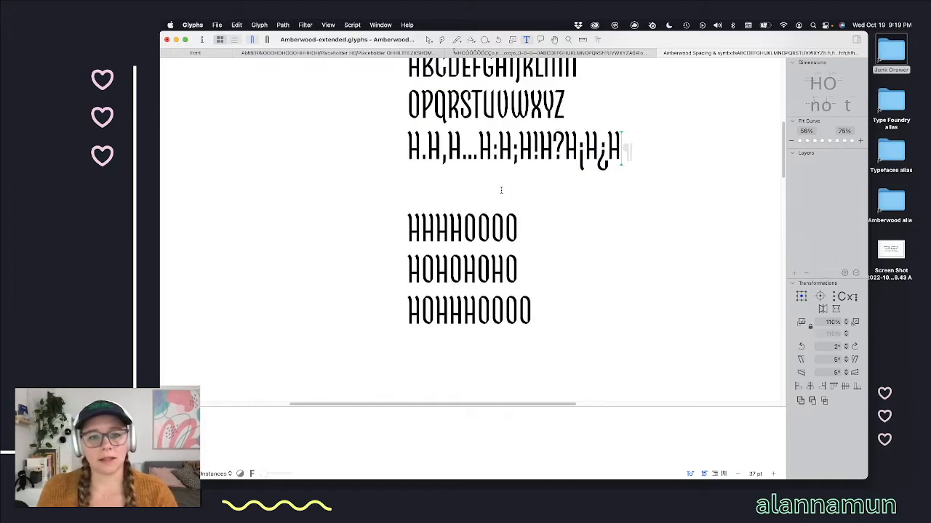
Step: Remove the empty lines between the last placeholder row and the quotation marks line
scroll(501, 190, down, 2)
click(414, 349)
key(BackSpace)
key(BackSpace)
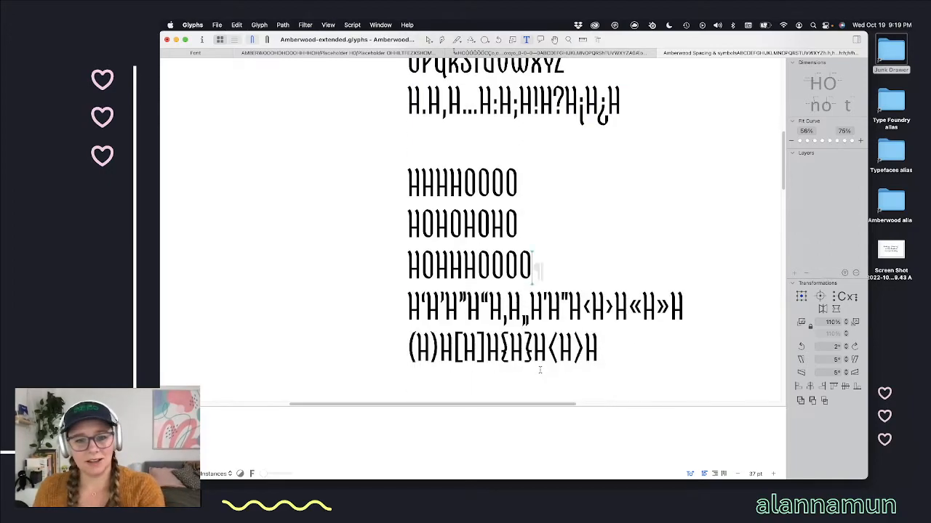
Step: Place the cursor at the left single quote in the quotation marks line and try a right sidebearing of 78
scroll(476, 329, up, 5)
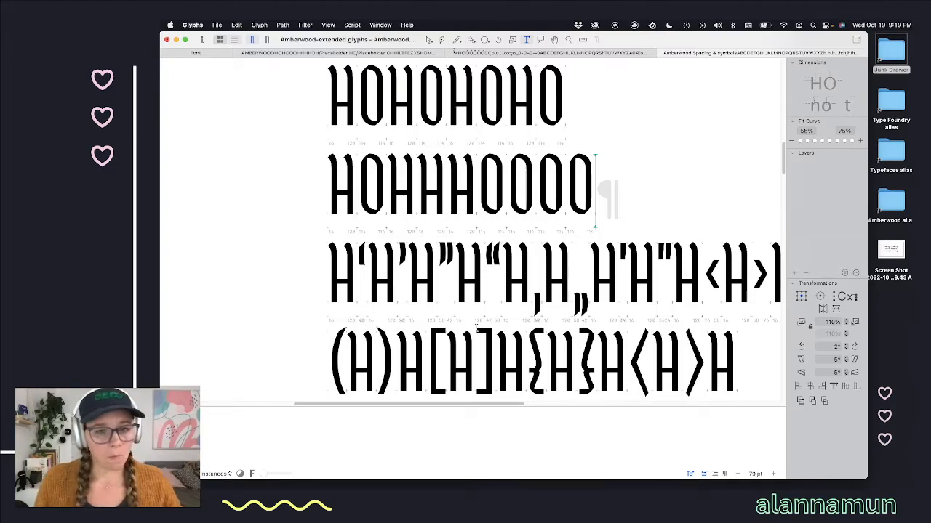
click(353, 282)
scroll(458, 265, up, 5)
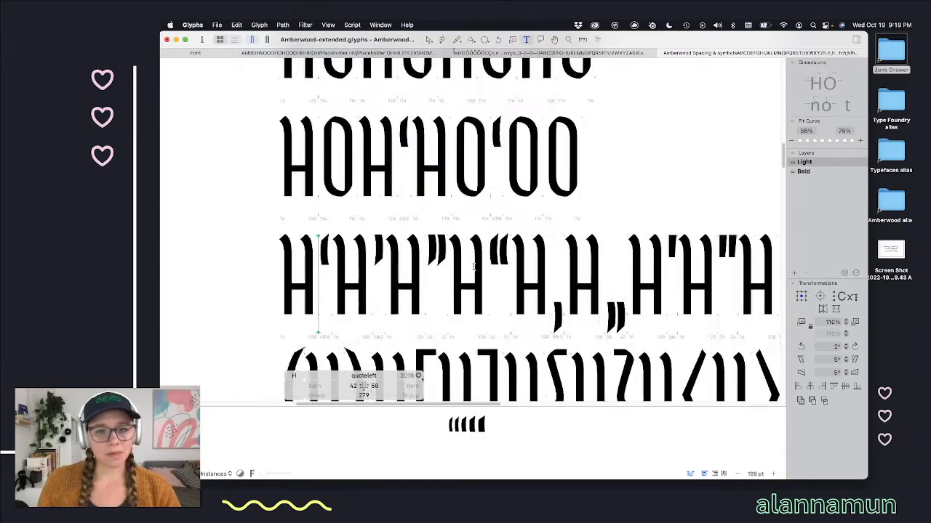
scroll(447, 258, down, 6)
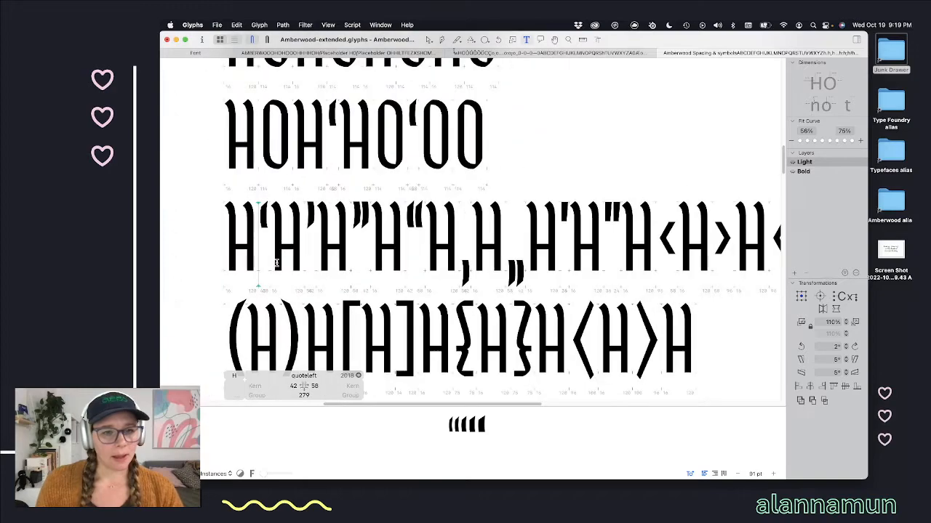
scroll(256, 251, up, 3)
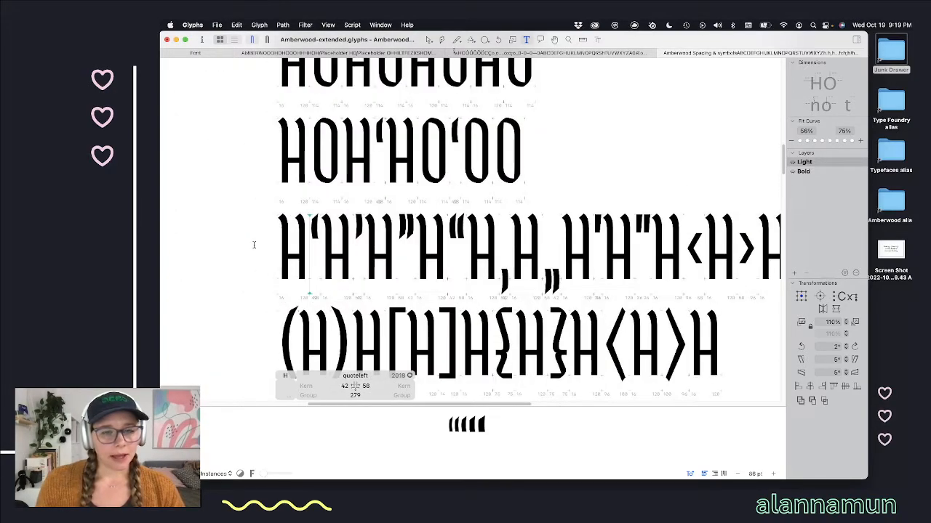
scroll(253, 245, up, 1)
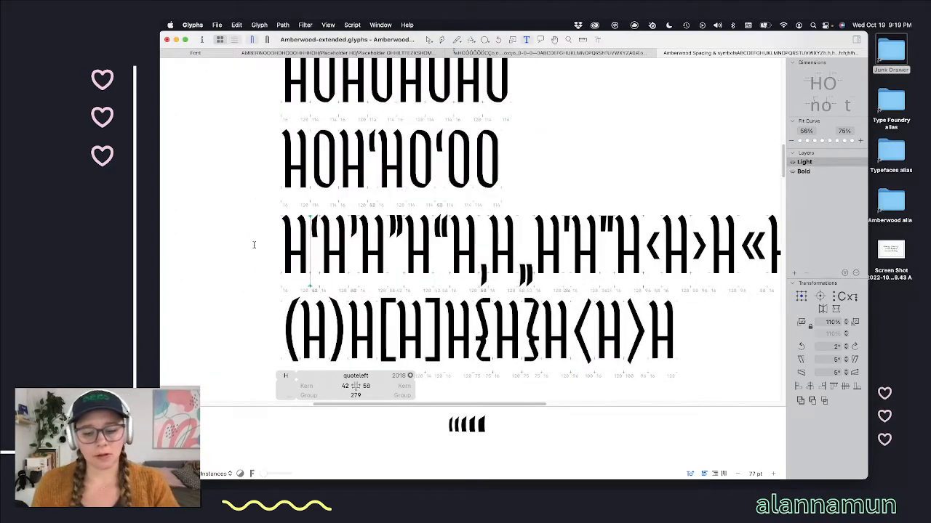
scroll(353, 257, up, 3)
scroll(353, 257, up, 2)
scroll(353, 257, up, 2)
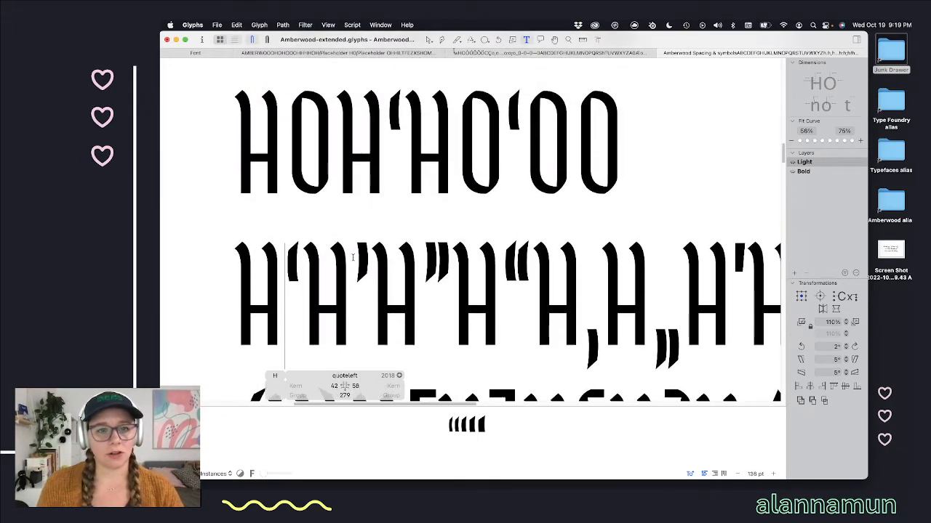
scroll(353, 257, up, 2)
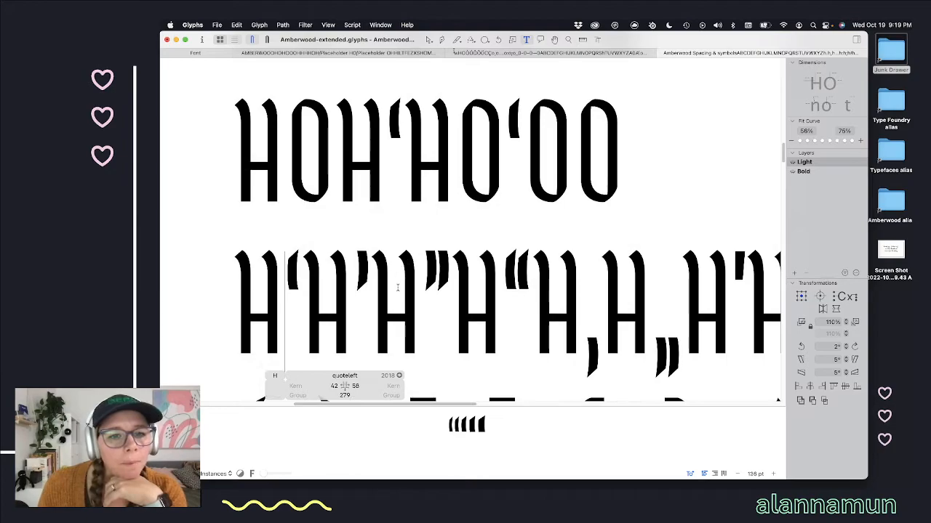
click(356, 386)
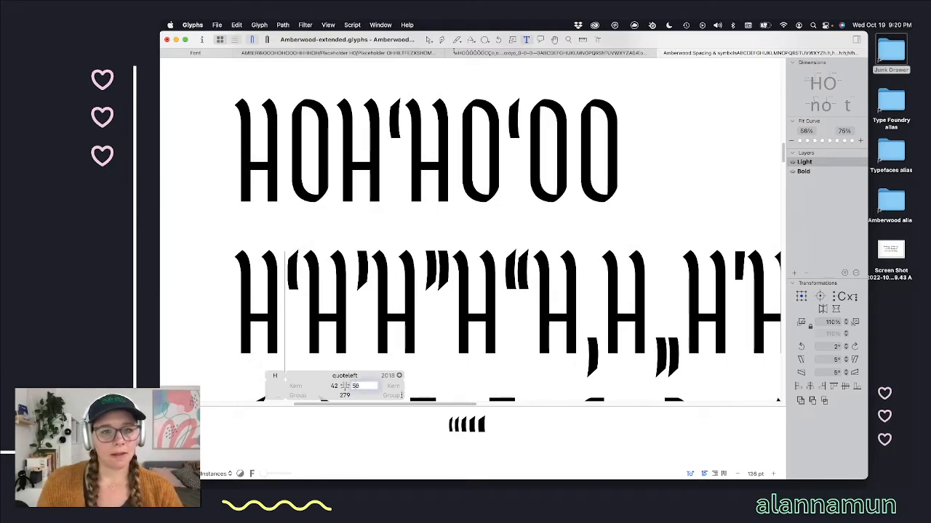
key(shift+Up)
key(shift+Up)
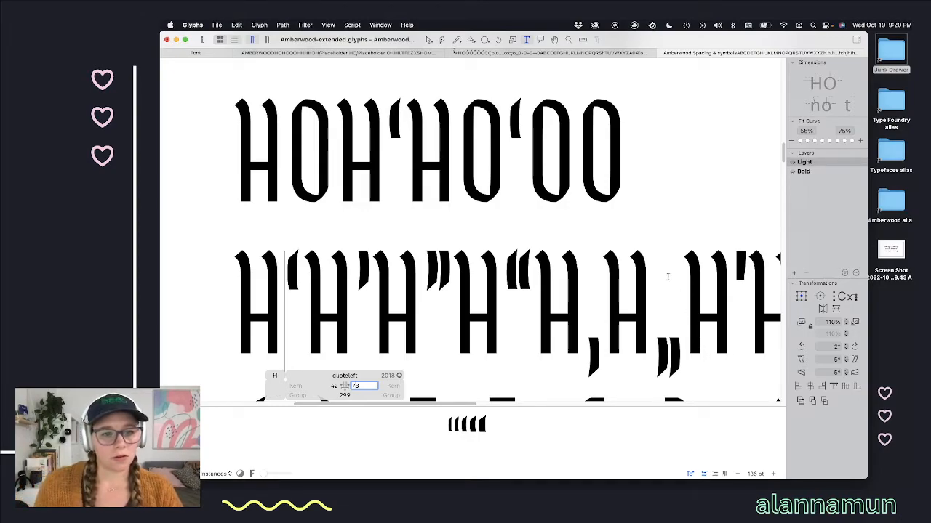
Step: Try tighter left sidebearings on the left single quote, from 32 to 37, ending on 36
key(shift+Tab)
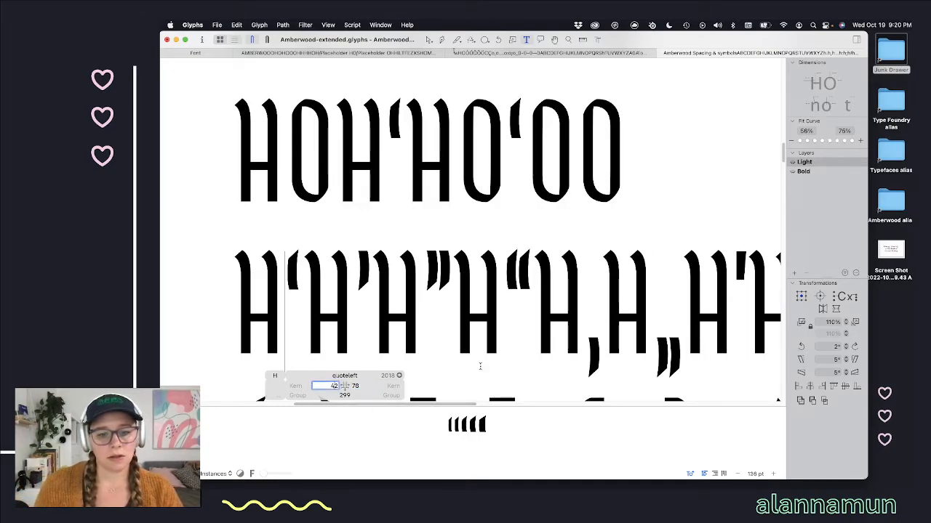
key(shift+Down)
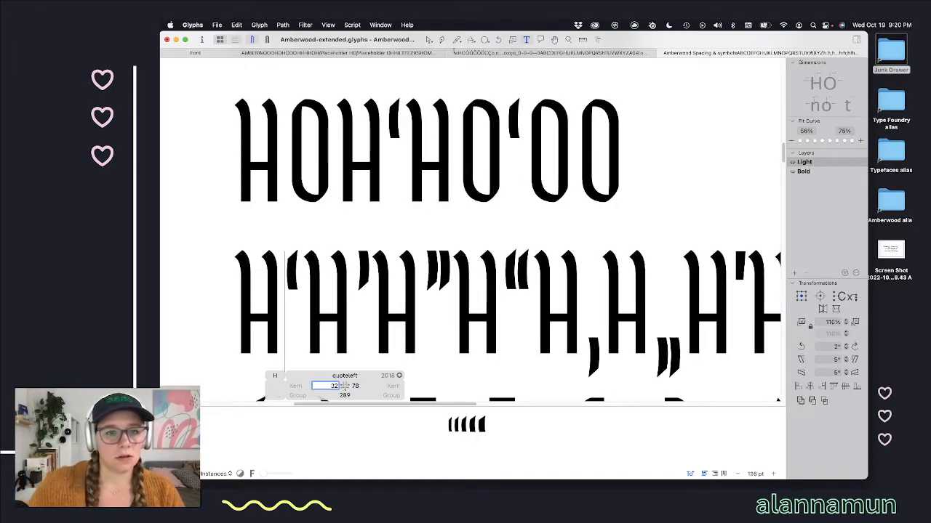
key(Up)
key(Up)
key(Up)
key(Up)
key(Up)
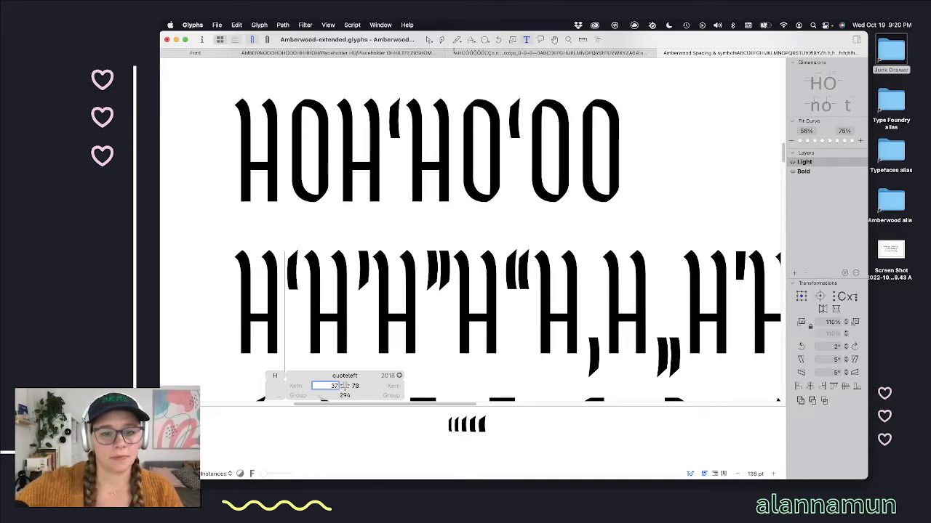
key(Down)
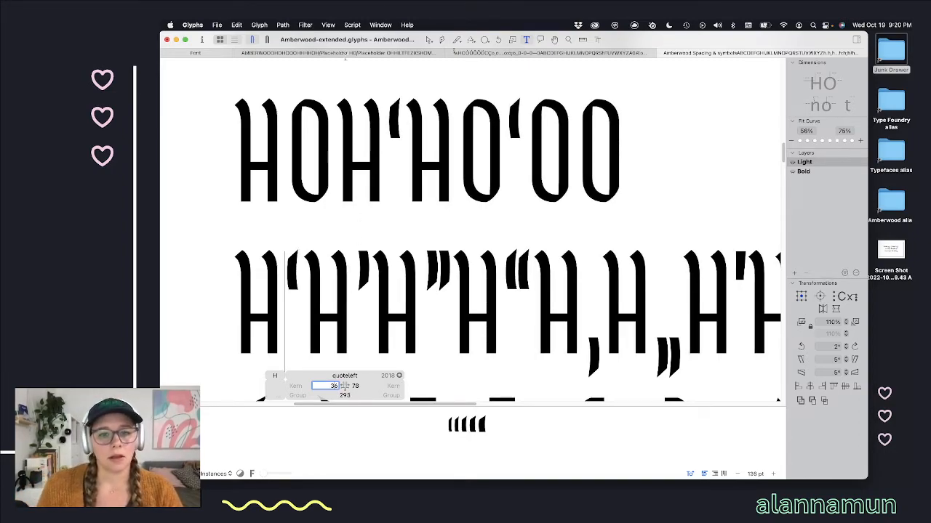
Step: Update the right single quote's linked sidebearings from quoteleft and compare both marks between the H and O placeholders
click(352, 273)
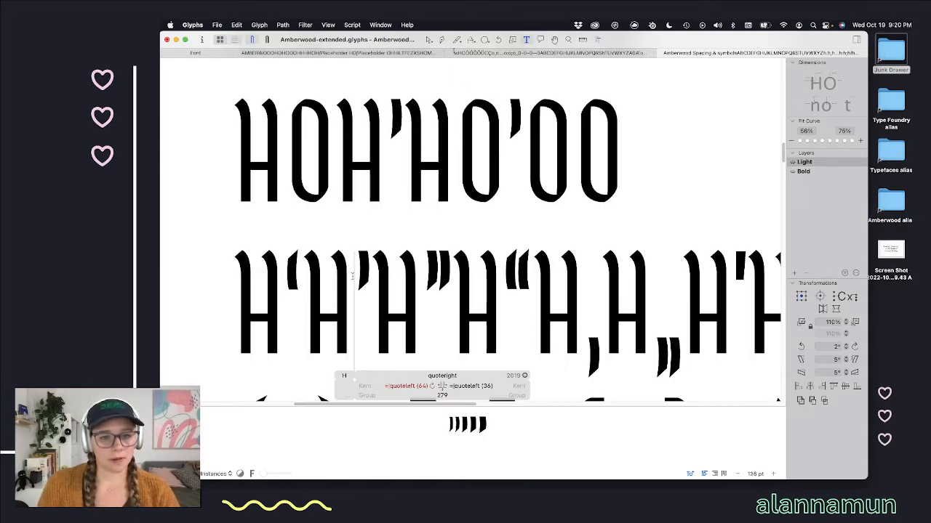
click(432, 387)
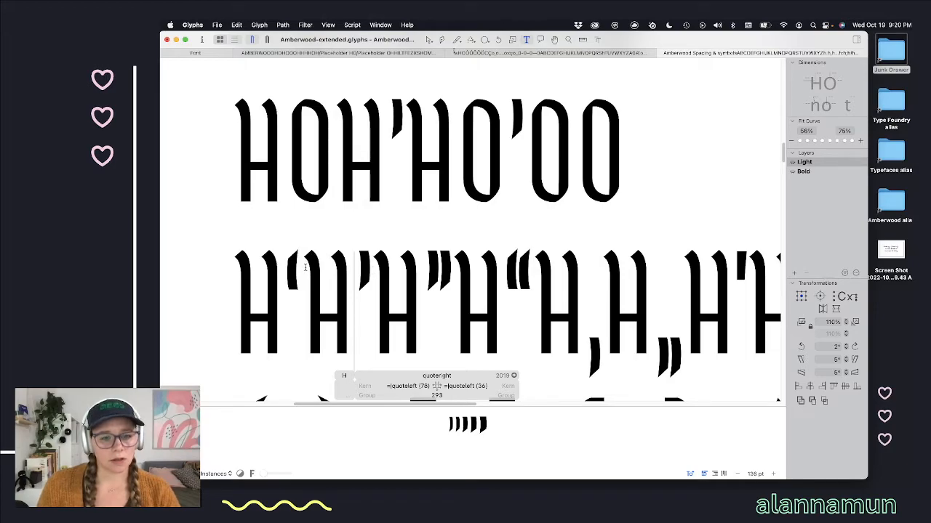
click(284, 277)
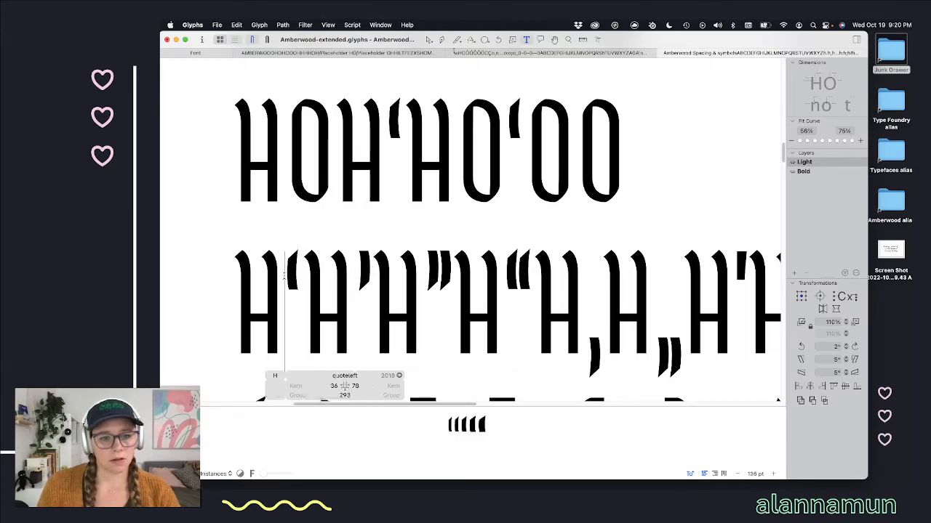
click(353, 271)
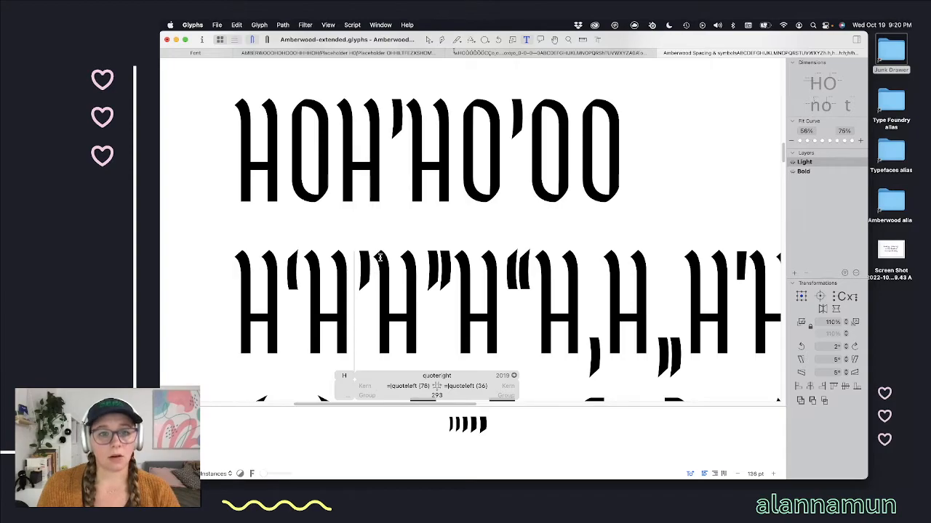
click(285, 264)
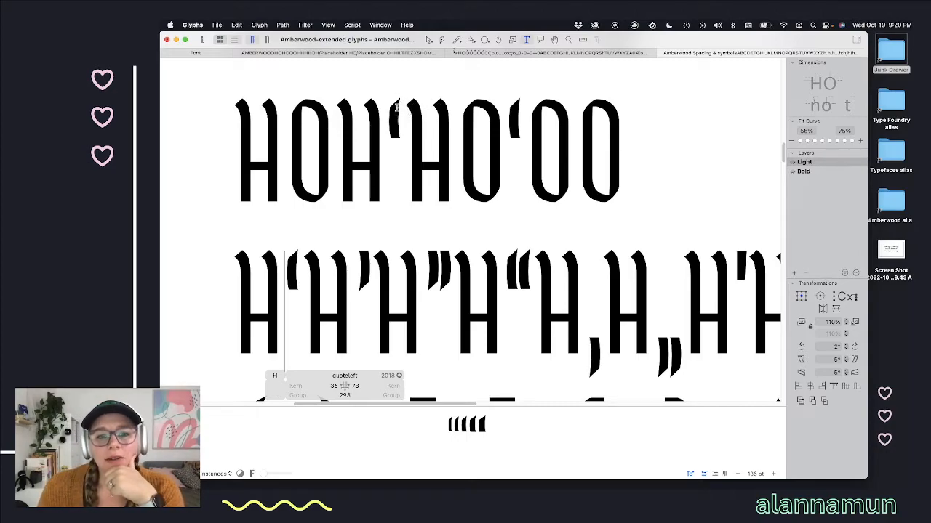
click(353, 278)
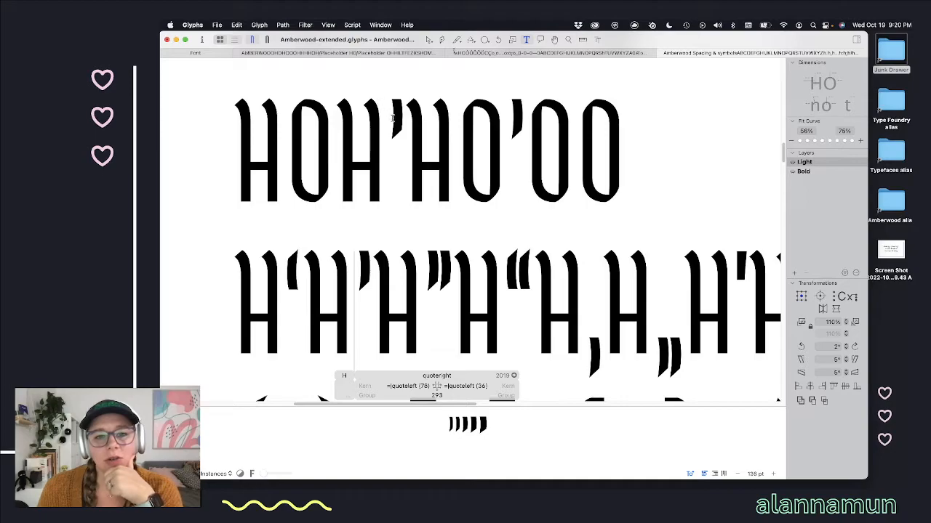
Step: Set both the right and left sidebearings of the left single quote to 45
click(287, 263)
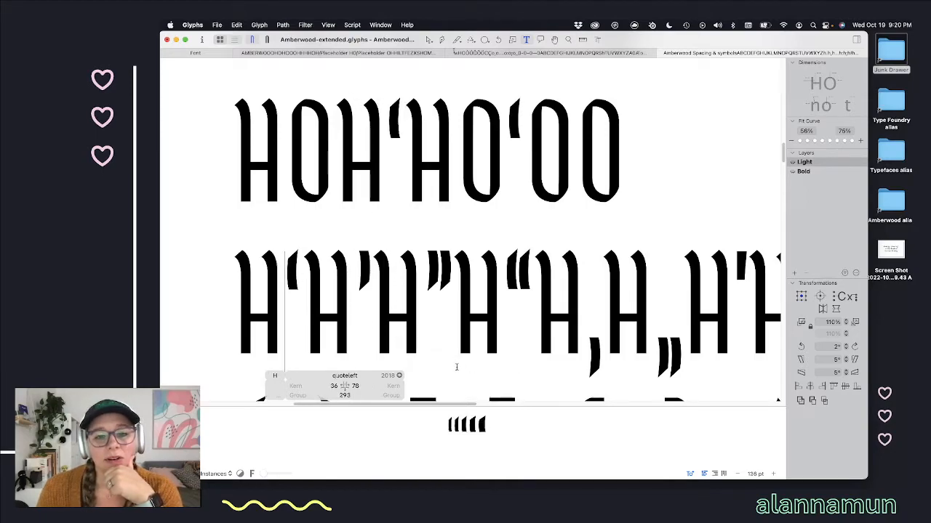
click(356, 385)
text(48)
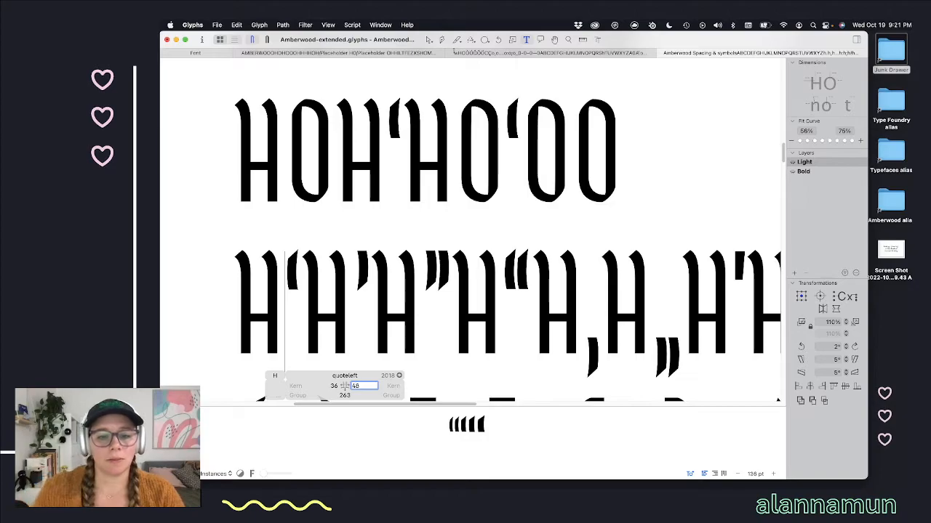
key(BackSpace)
text(5)
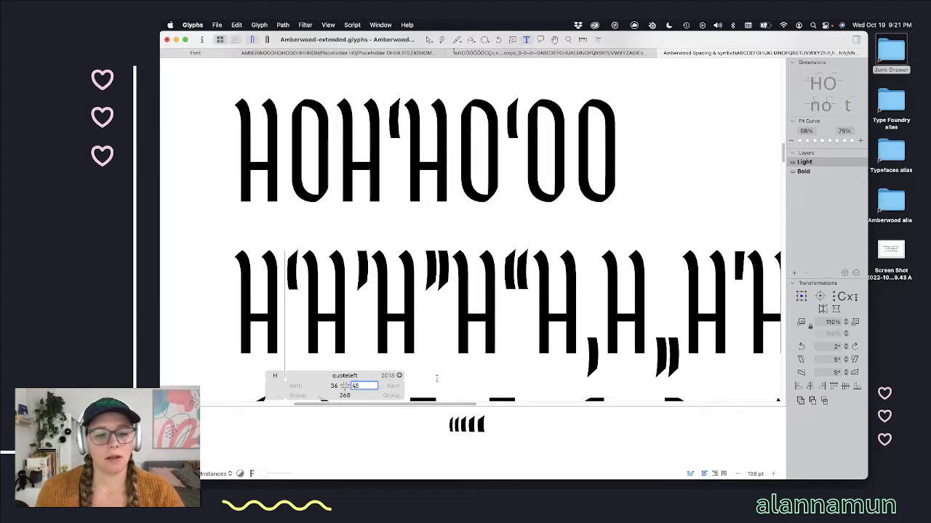
click(333, 387)
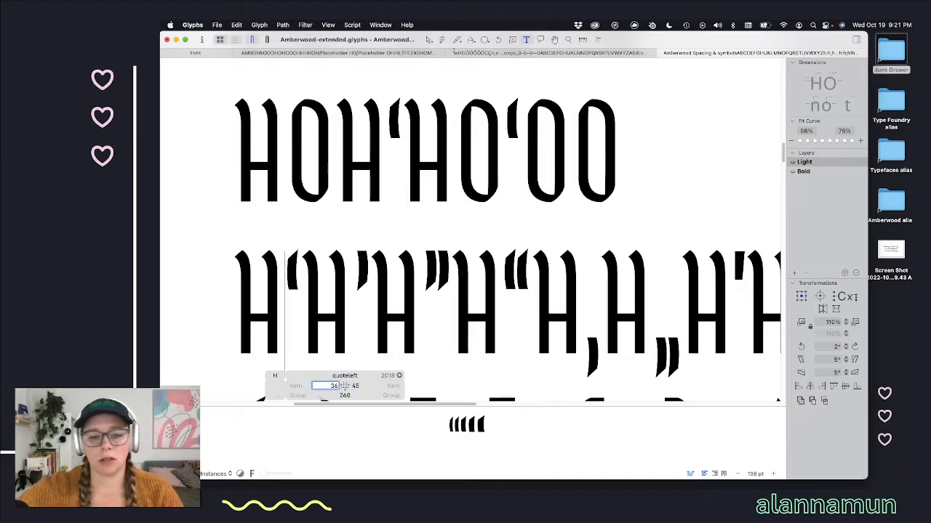
key(shift+Up)
key(Up)
key(Down)
key(Down)
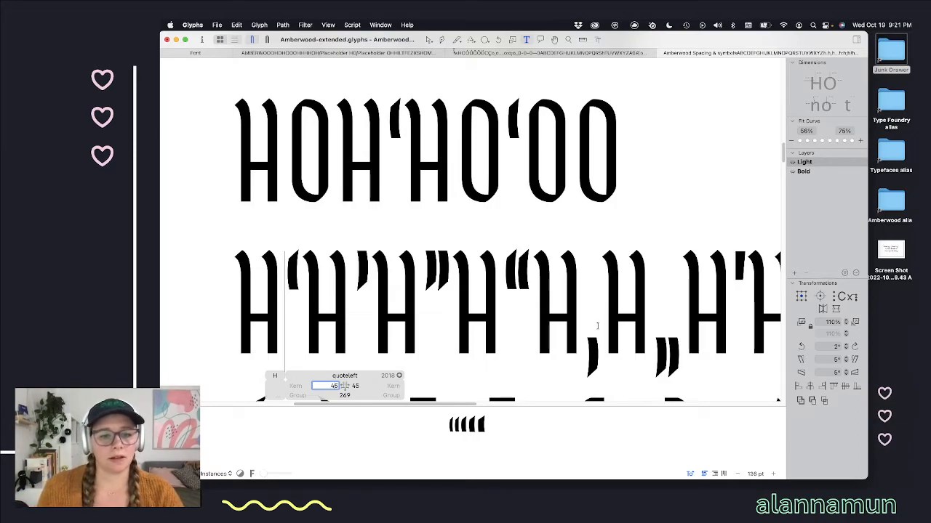
Step: Reduce the left single quote's right sidebearing to 38 and update the right single quote's linked sidebearings to match
click(355, 287)
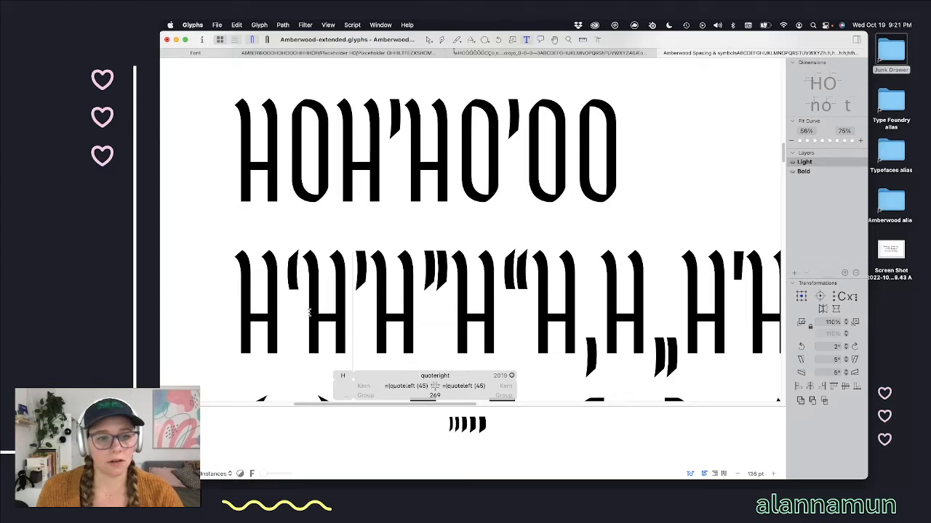
click(311, 314)
click(284, 295)
drag(353, 386, 413, 386)
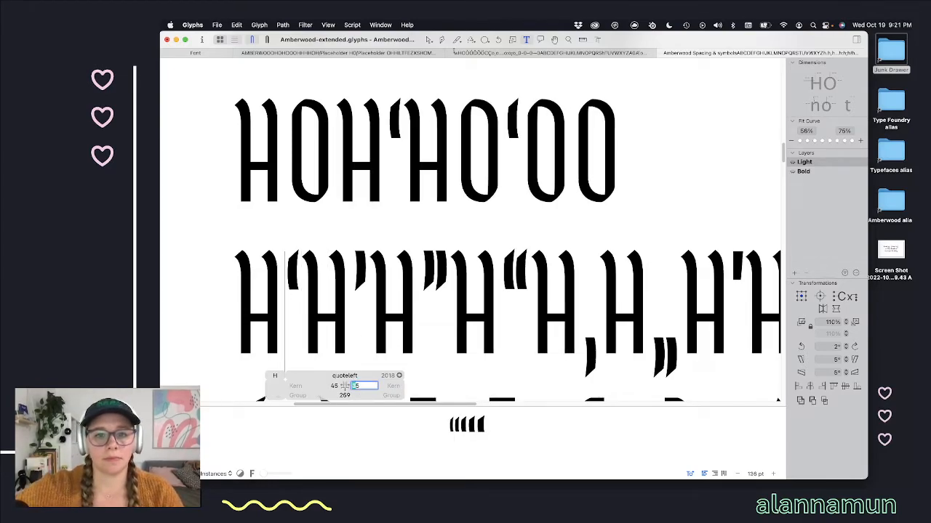
text(9)
key(Return)
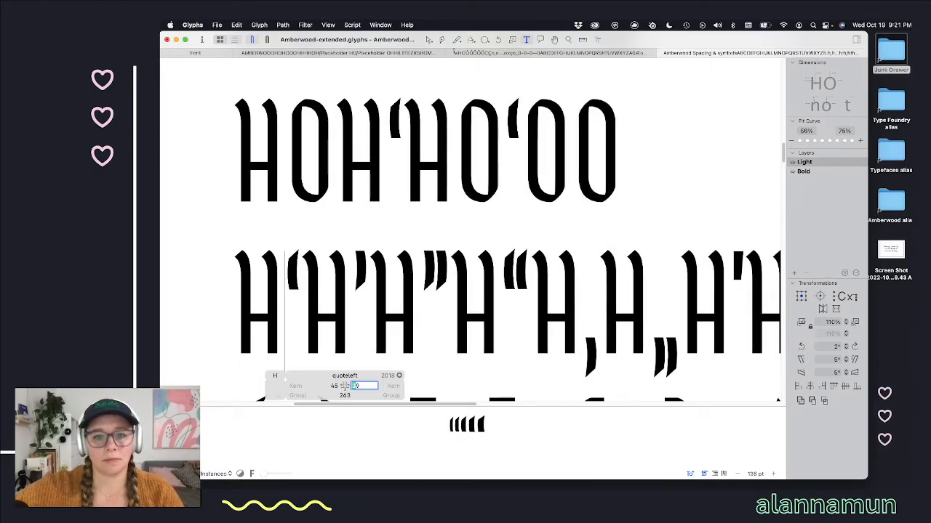
key(Down)
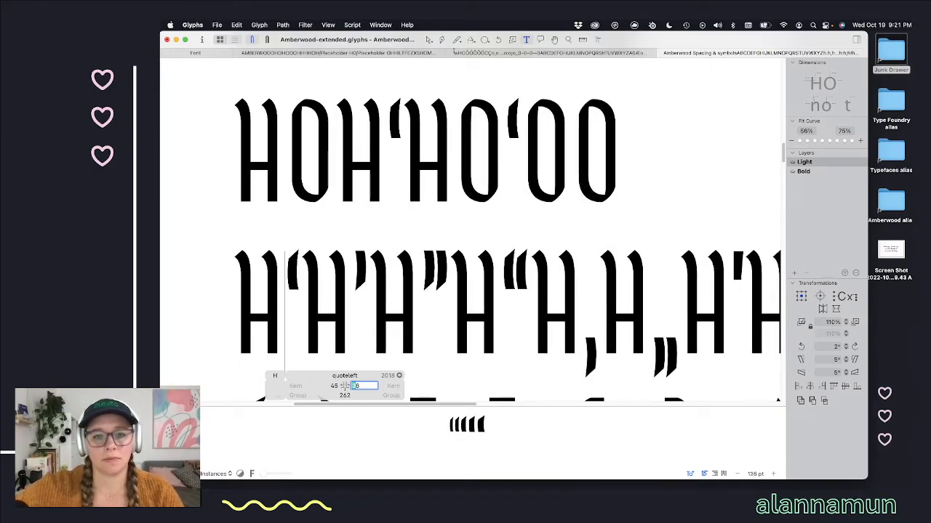
click(356, 280)
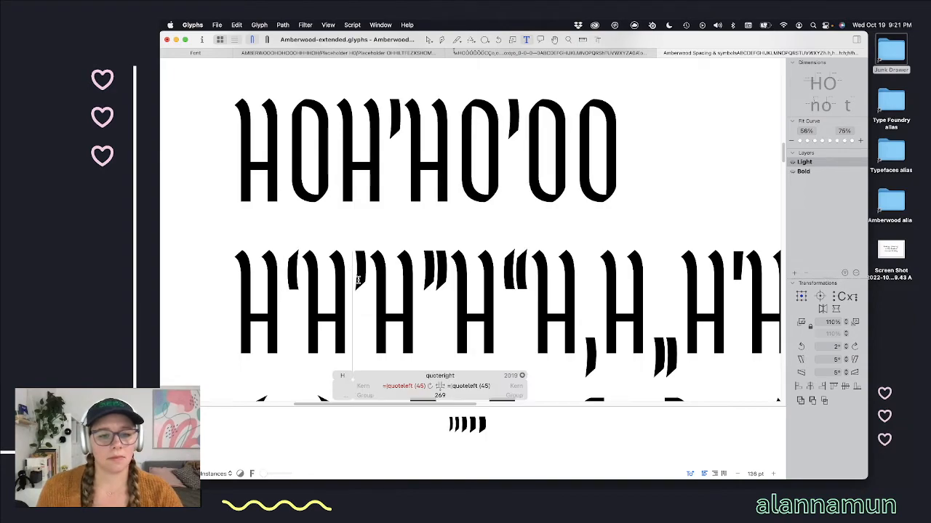
click(432, 386)
Step: Move the selected quote component in quotedblleft 20 units right to X 499 and update the glyph's linked sidebearings
click(430, 277)
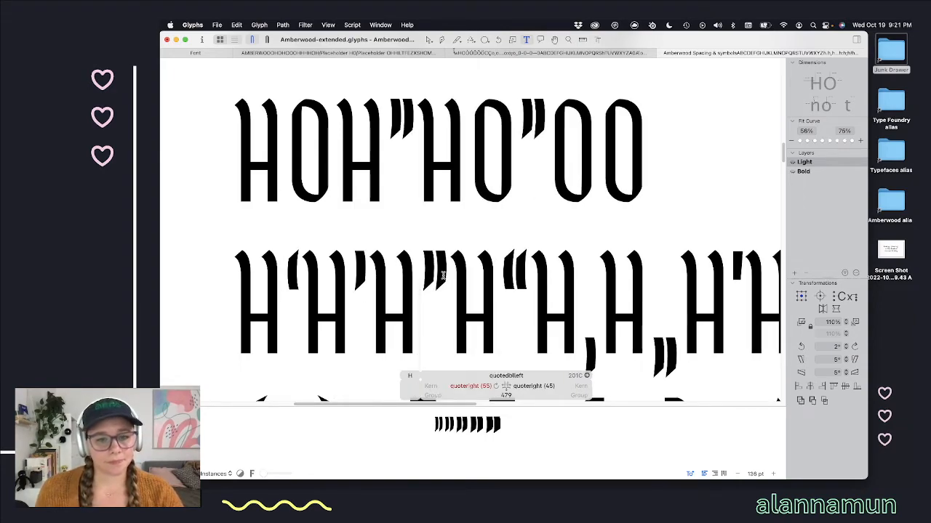
double_click(444, 275)
click(445, 273)
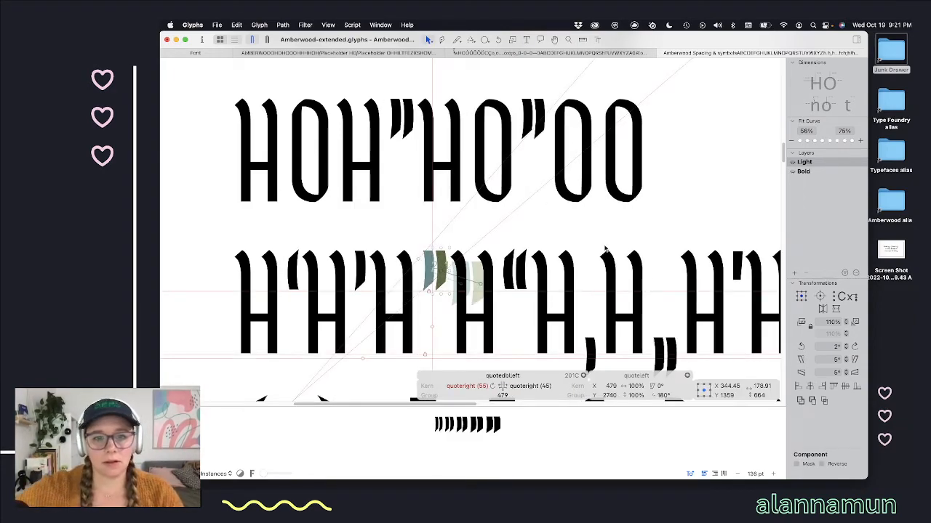
key(shift+Right)
key(shift+Right)
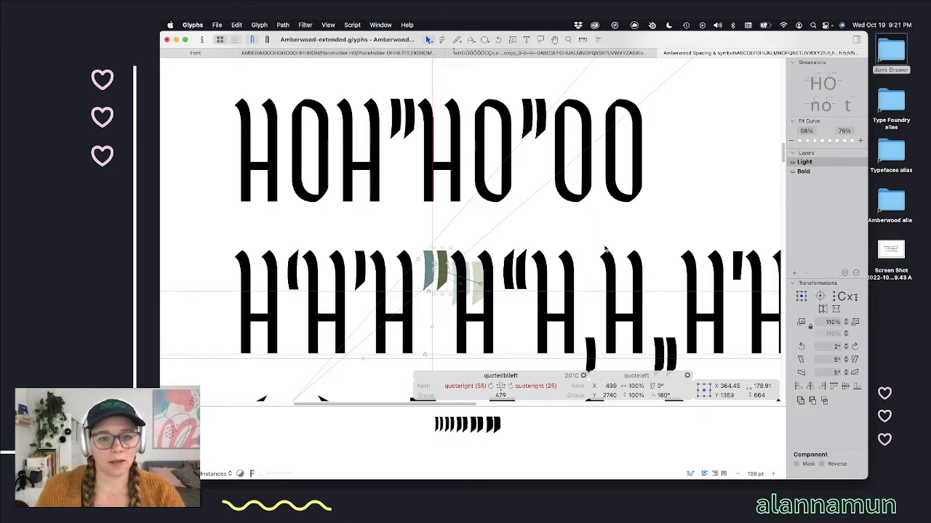
click(509, 386)
Step: Place the second quote component in quotedblright at X 220 and update the glyph's linked sidebearings
double_click(524, 269)
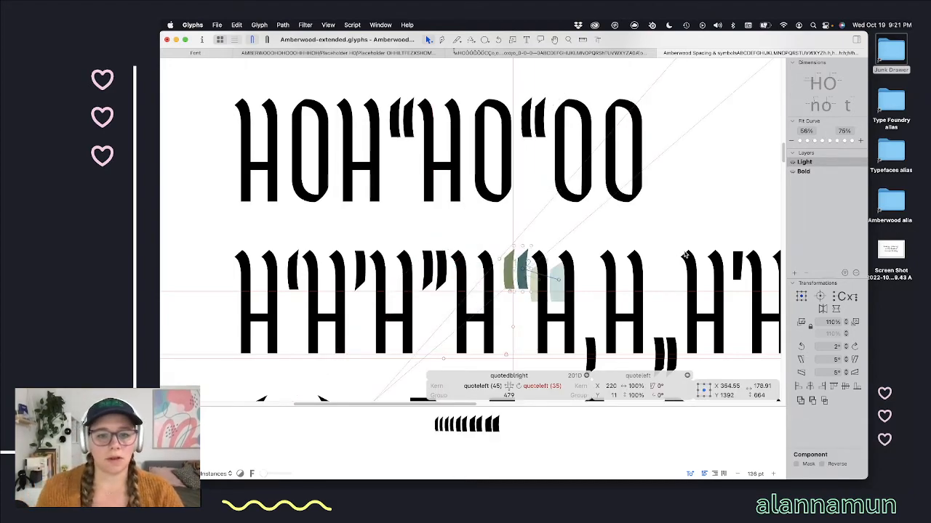
click(518, 388)
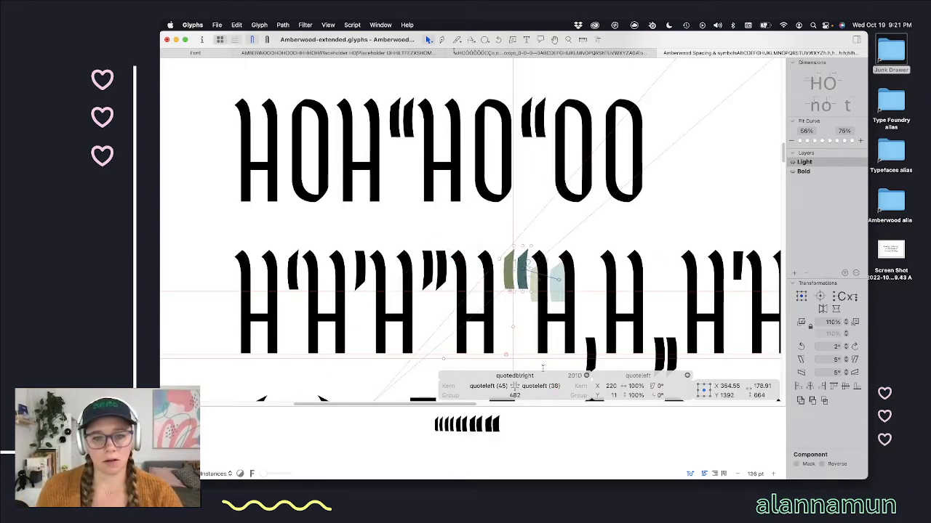
click(520, 313)
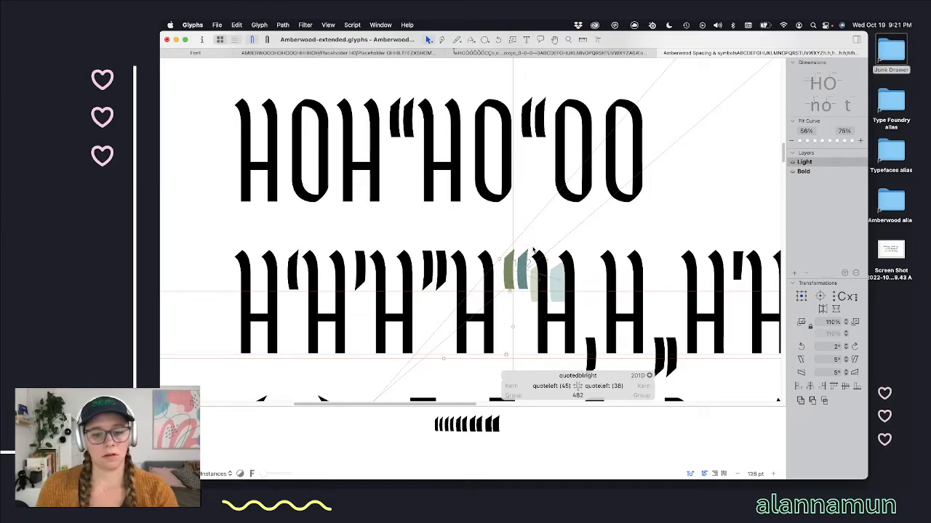
Step: Open quotedblbase for editing and measure the gap between its two marks and their spacing against the neighbouring letters
key(t)
scroll(554, 316, down, 2)
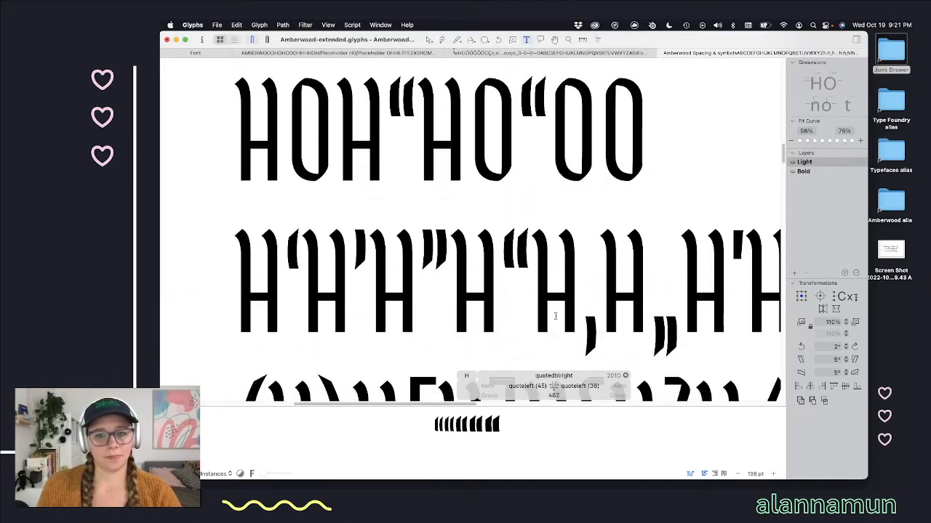
double_click(663, 331)
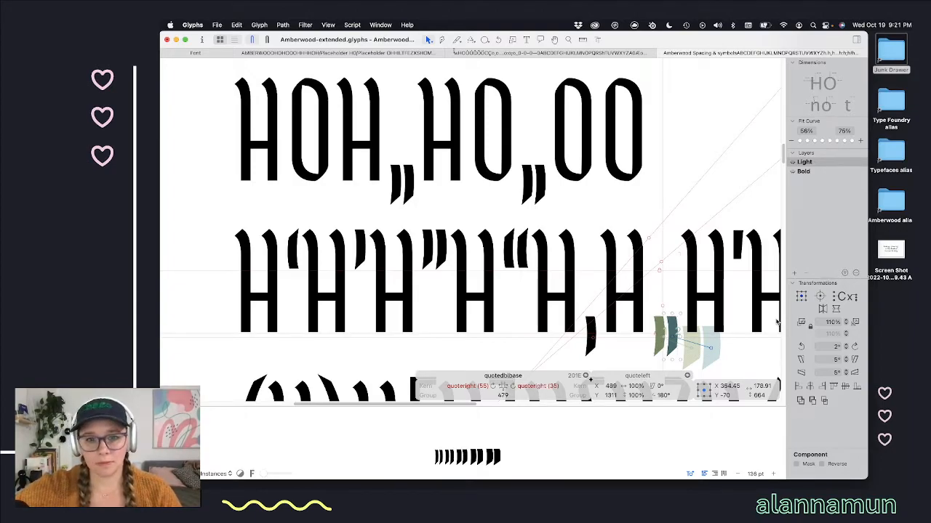
scroll(513, 159, up, 5)
scroll(512, 158, up, 1)
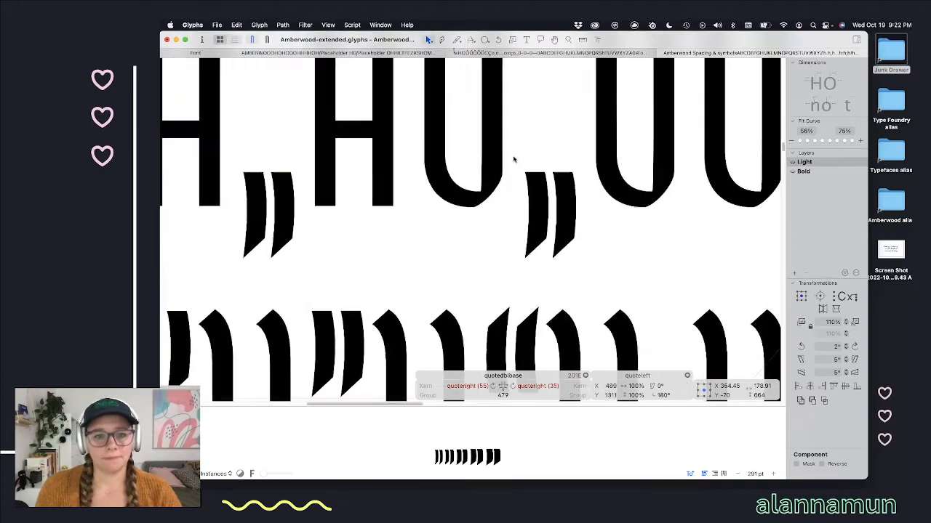
mouse_move(543, 207)
mouse_down()
mouse_move(588, 202)
mouse_move(560, 208)
mouse_up()
scroll(561, 208, up, 5)
drag(497, 202, 547, 193)
scroll(608, 274, down, 5)
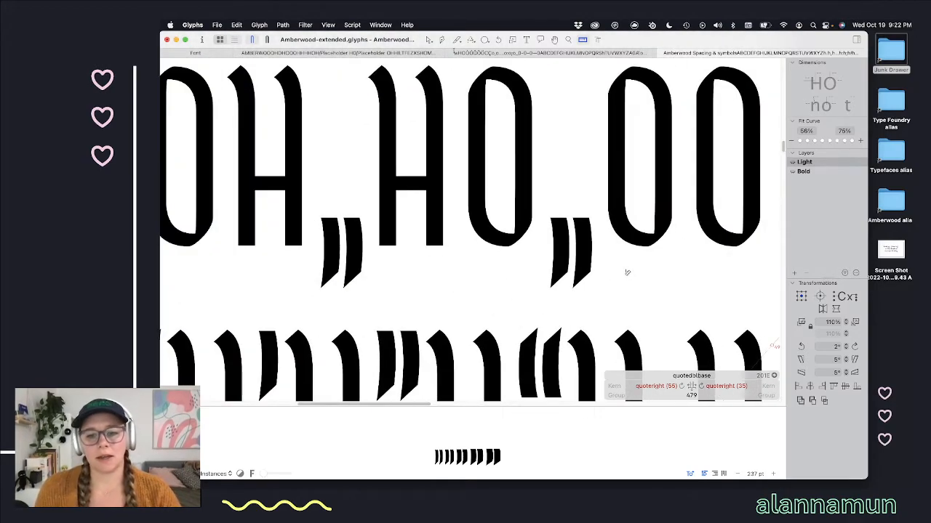
scroll(627, 273, down, 5)
scroll(745, 327, right, 3)
scroll(631, 251, up, 3)
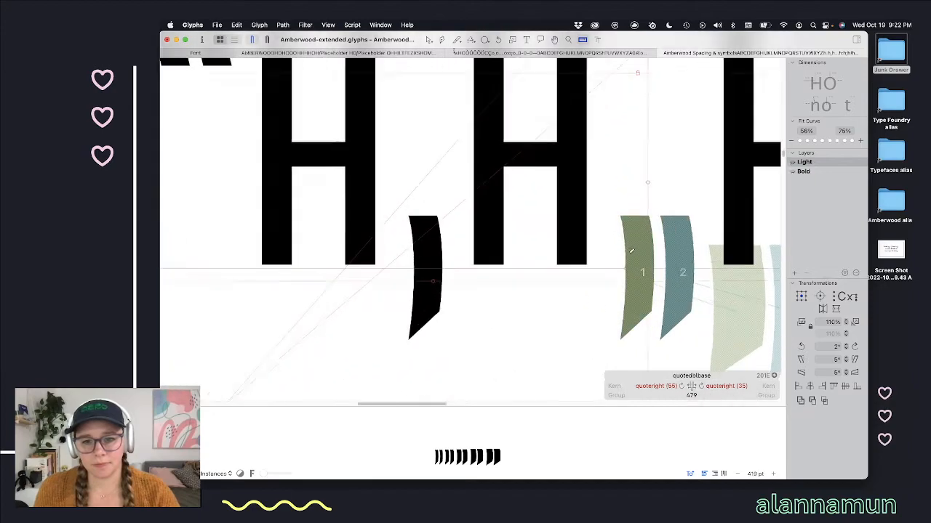
scroll(632, 251, up, 2)
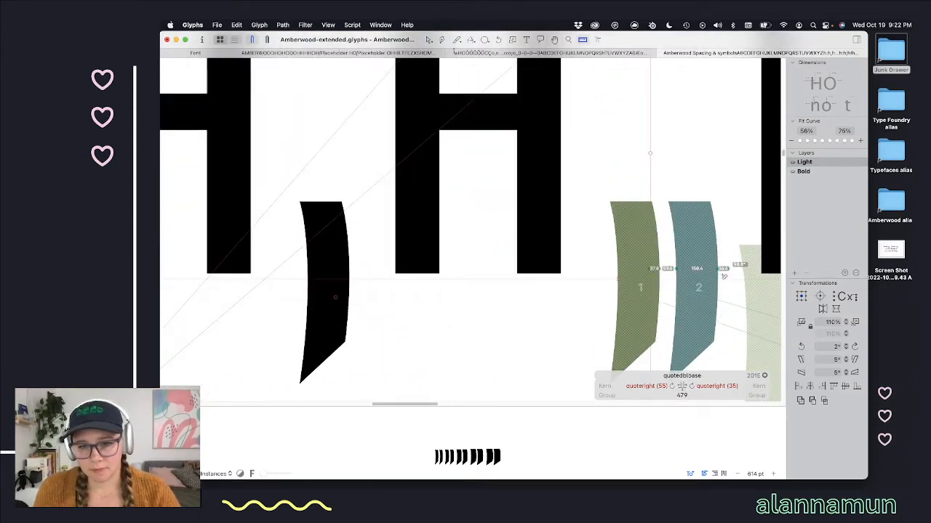
Step: Update the linked left and right sidebearings of quotedblbase and quotesinglbase to match the right single quote
scroll(625, 276, down, 5)
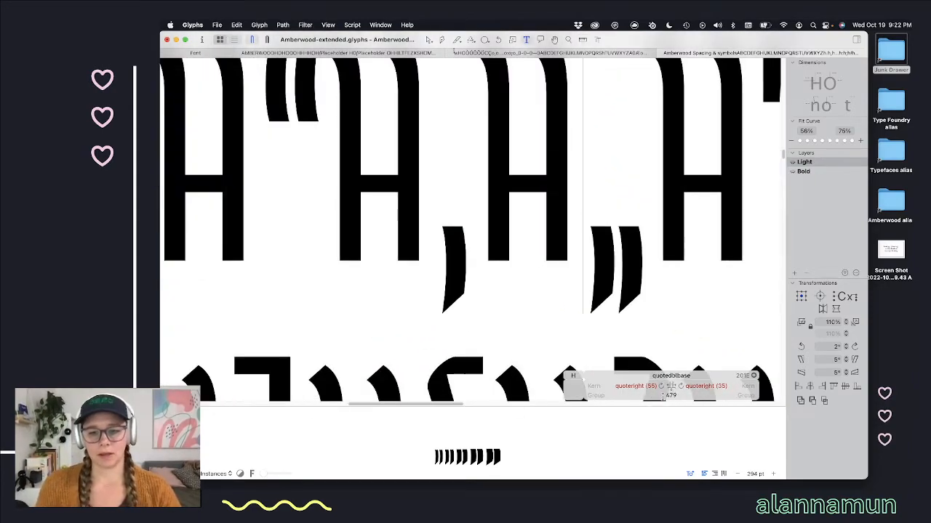
click(661, 386)
click(674, 386)
click(421, 269)
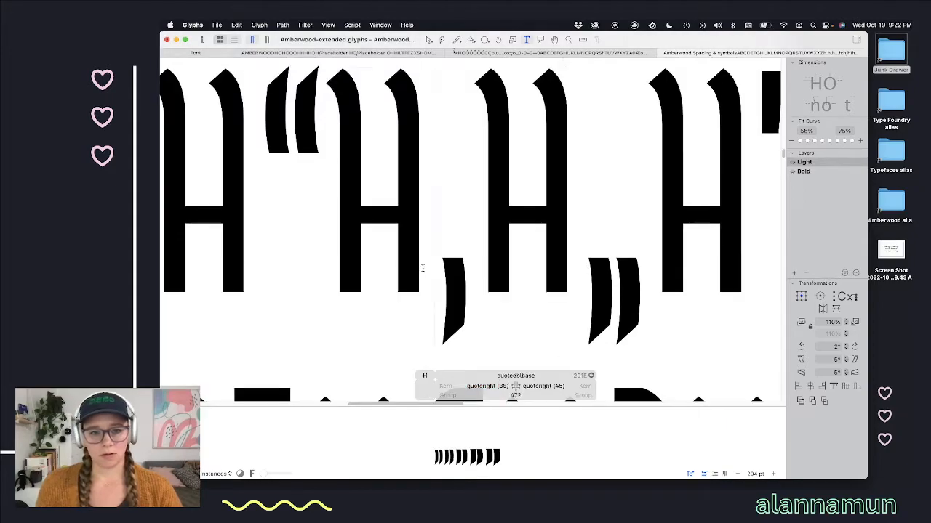
click(512, 386)
scroll(492, 272, down, 5)
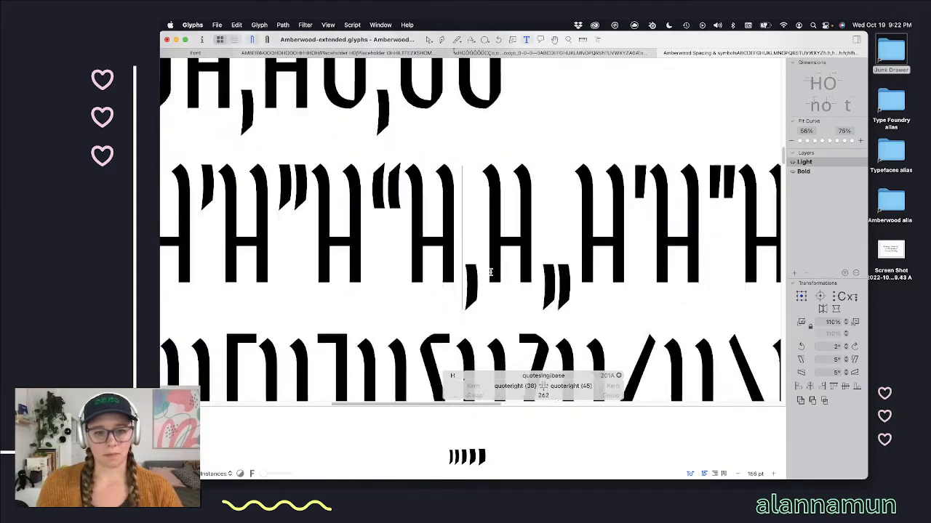
Step: Set the left sidebearing of the straight single quote, quotesingle, to 16 after trying 26
key(Right)
key(Right)
key(Right)
key(Right)
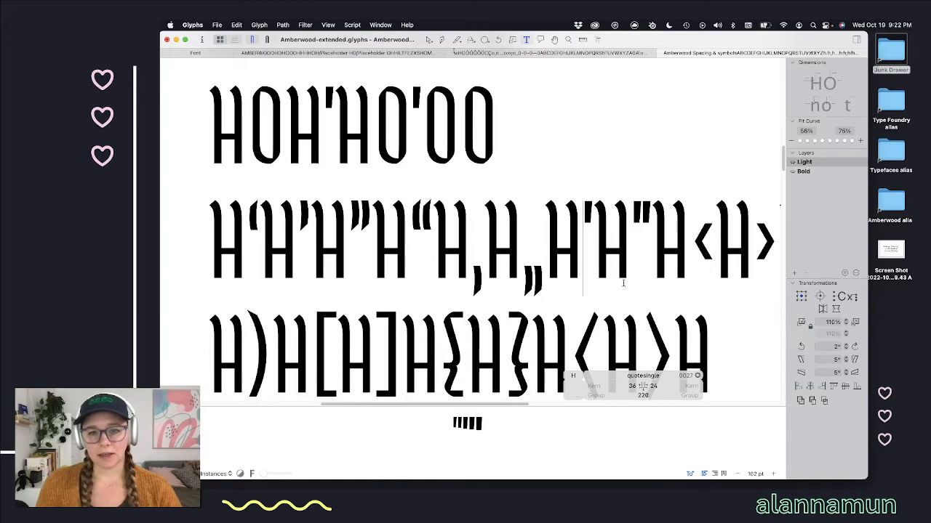
scroll(576, 204, up, 2)
scroll(511, 211, down, 2)
scroll(512, 210, up, 1)
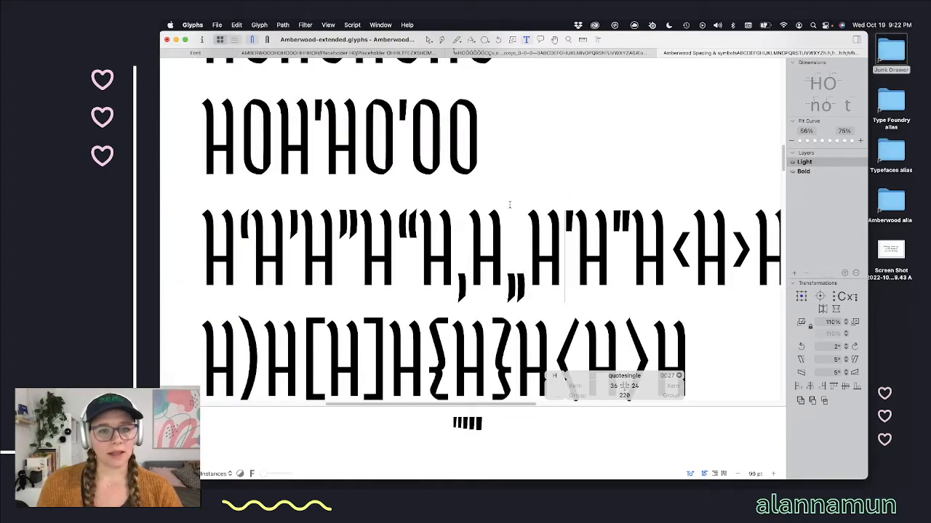
click(613, 386)
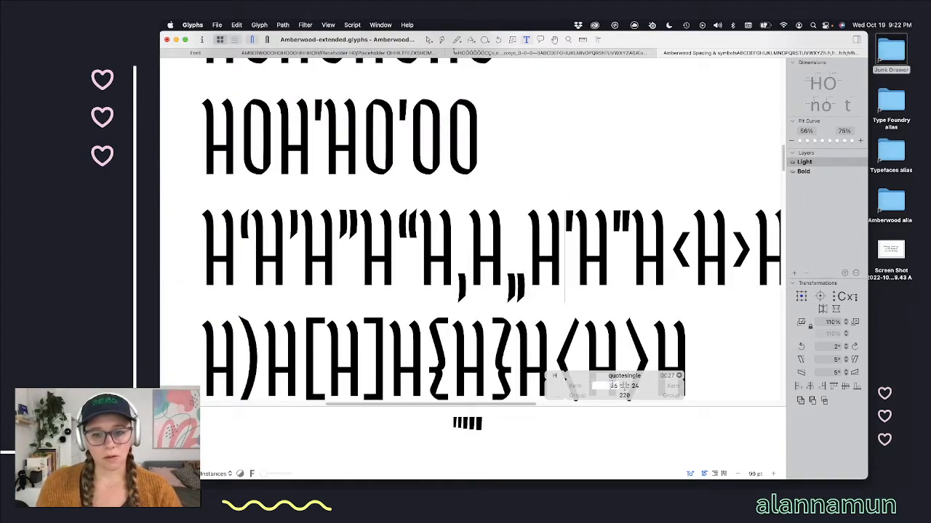
text(26)
key(Return)
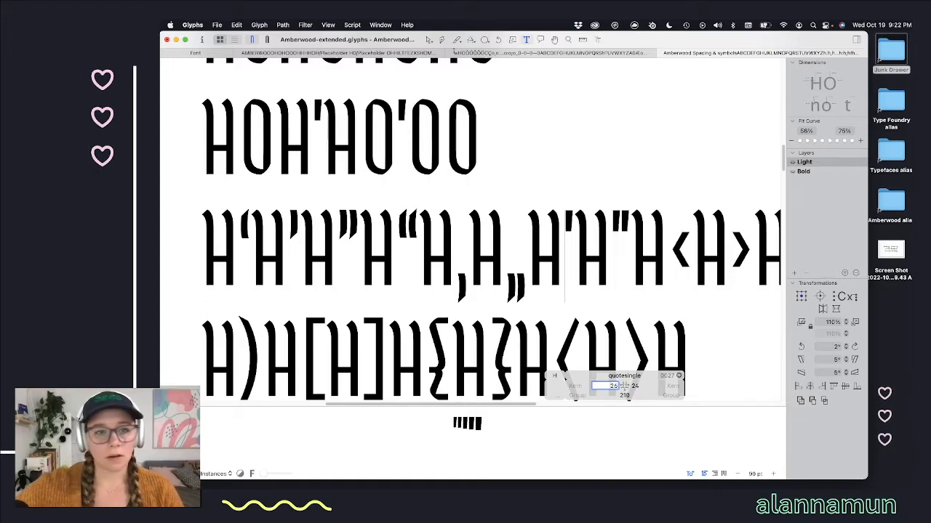
text(16)
key(Return)
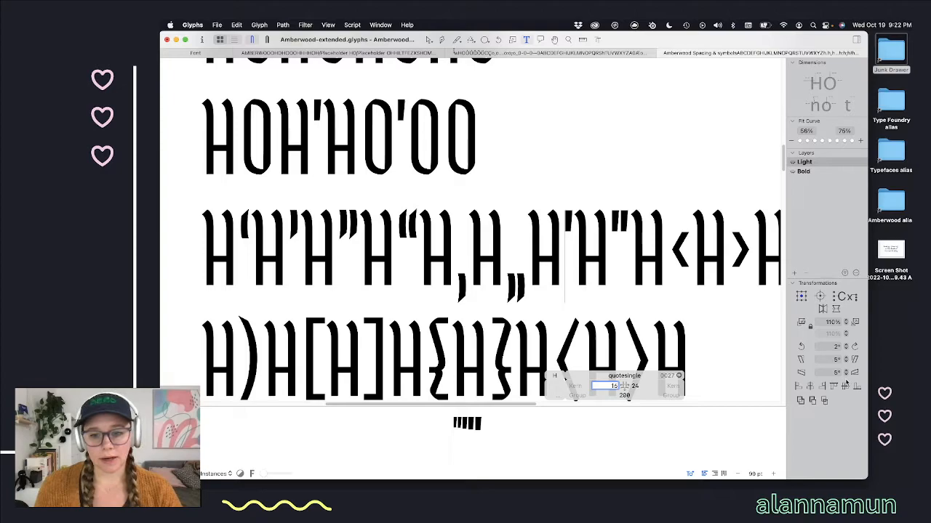
Step: Reduce the right sidebearing of quotesingle to 16
key(Tab)
key(Down)
key(Down)
key(Down)
key(Down)
key(Down)
key(Down)
key(Down)
key(Down)
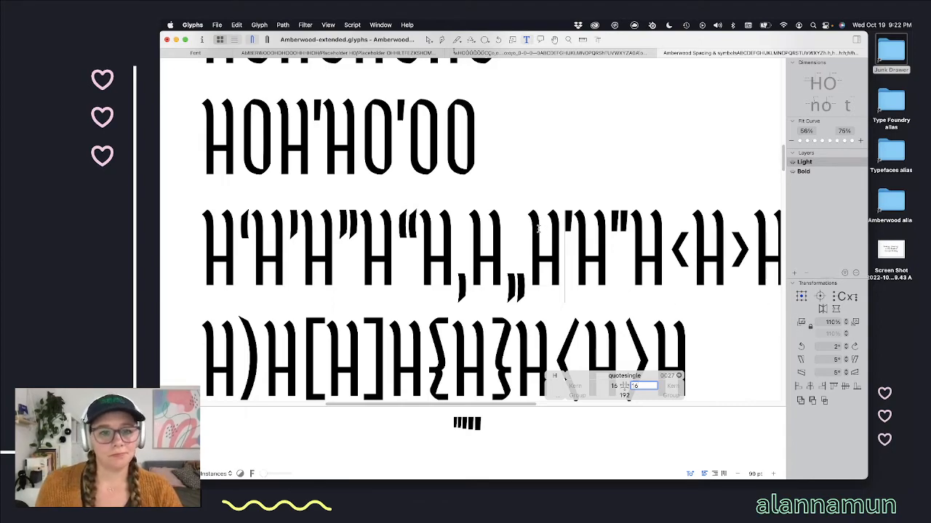
Step: Update the right sidebearing of the straight double quote, quotedbl, to match its quotesingle link
key(Right)
key(Right)
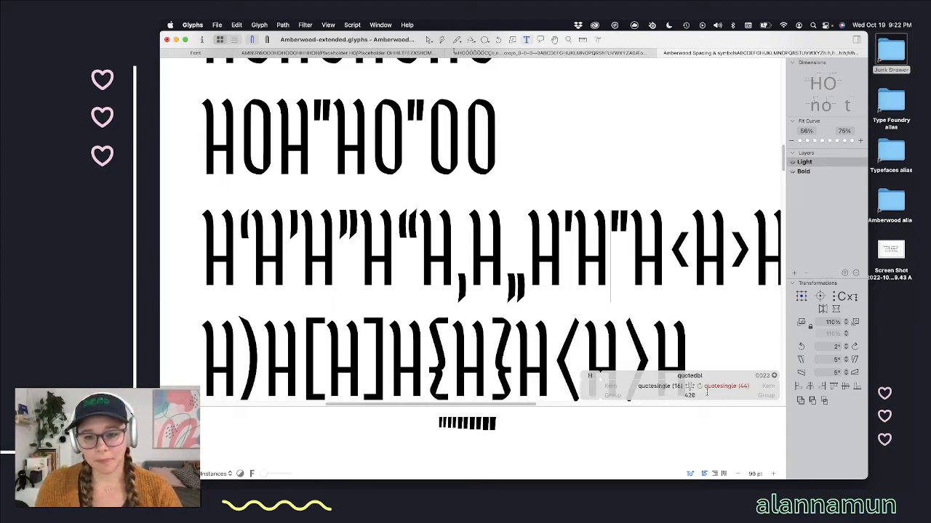
click(701, 388)
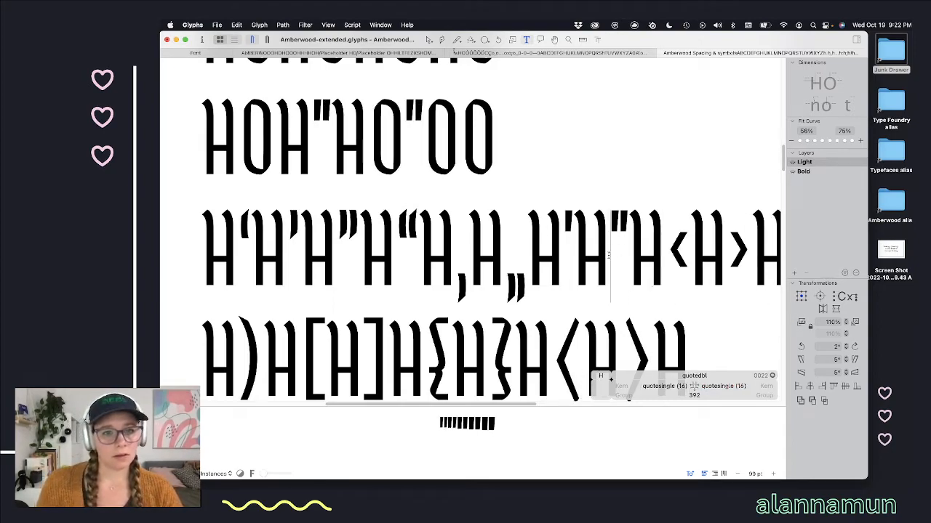
Step: Reduce the left sidebearing of guilsinglleft, the single left guillemet after the straight double quote, to 76
scroll(611, 253, right, 3)
click(565, 249)
scroll(565, 263, down, 5)
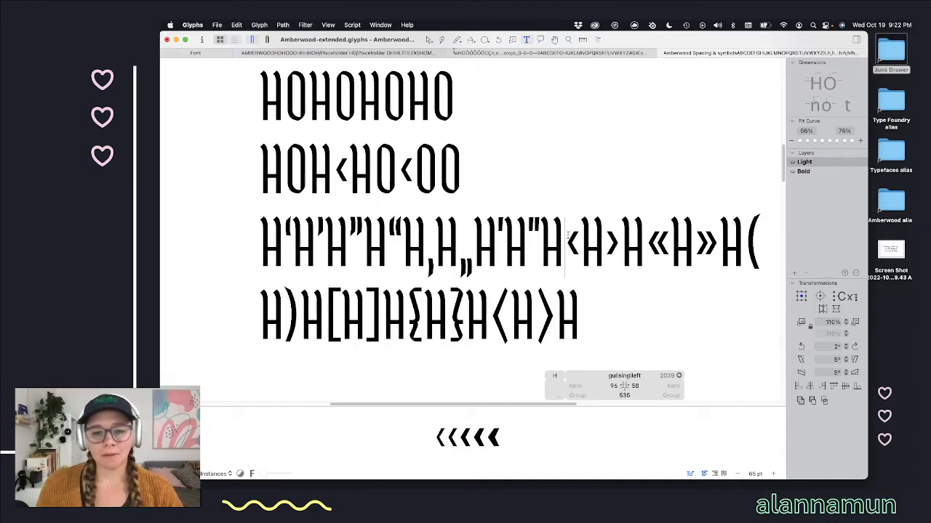
scroll(568, 235, up, 5)
scroll(496, 262, down, 3)
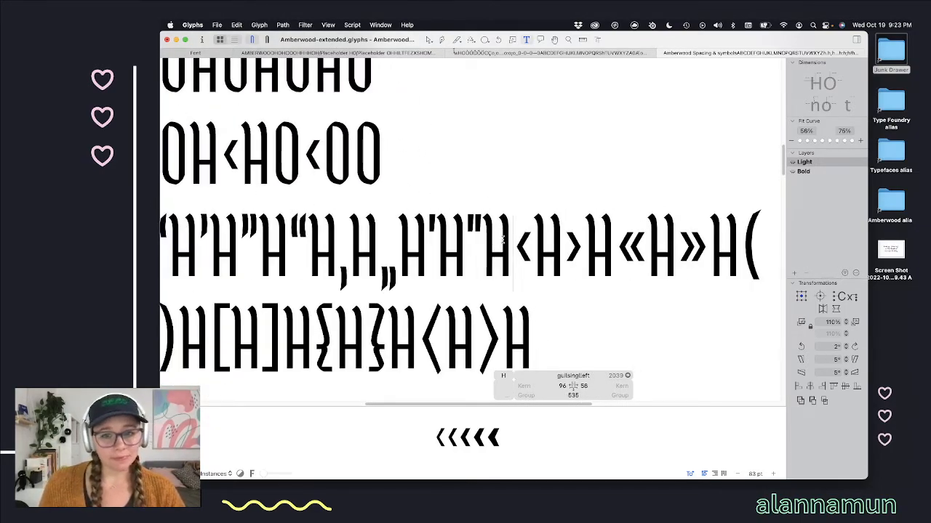
scroll(509, 218, down, 2)
click(523, 190)
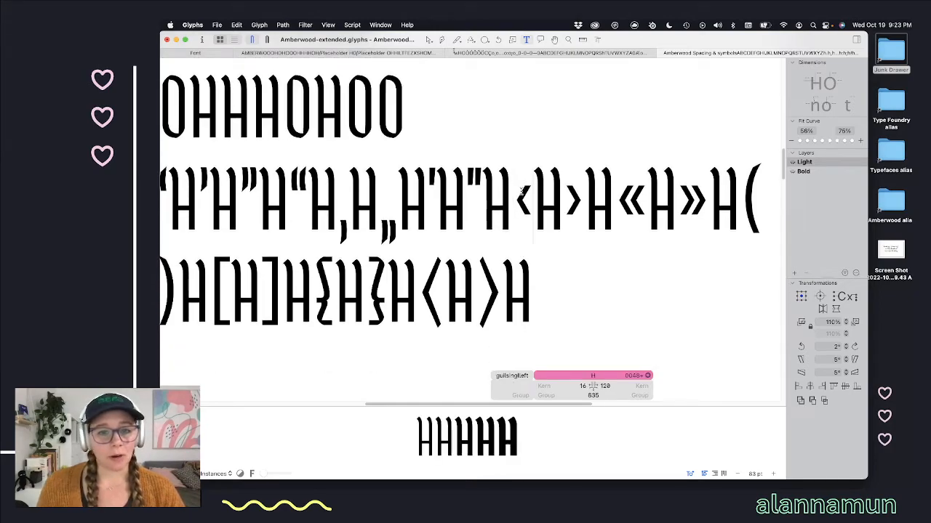
key(Left)
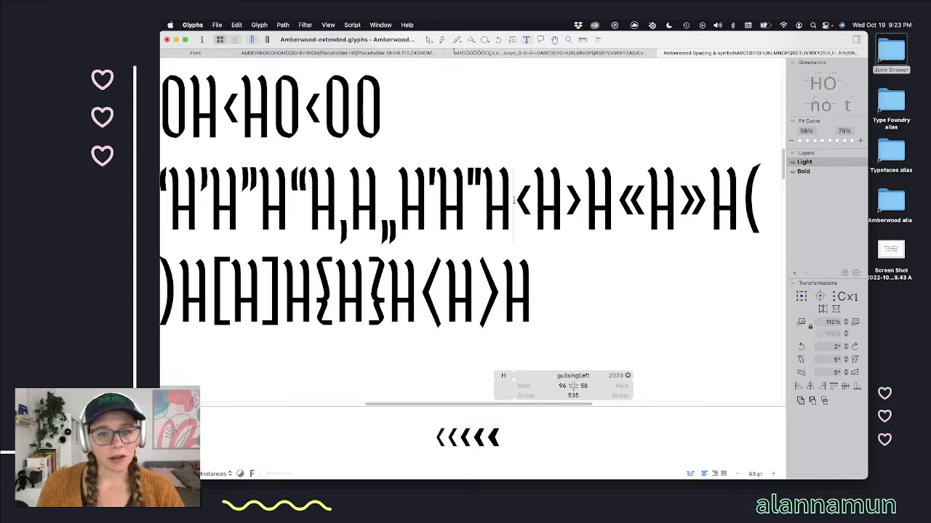
click(562, 386)
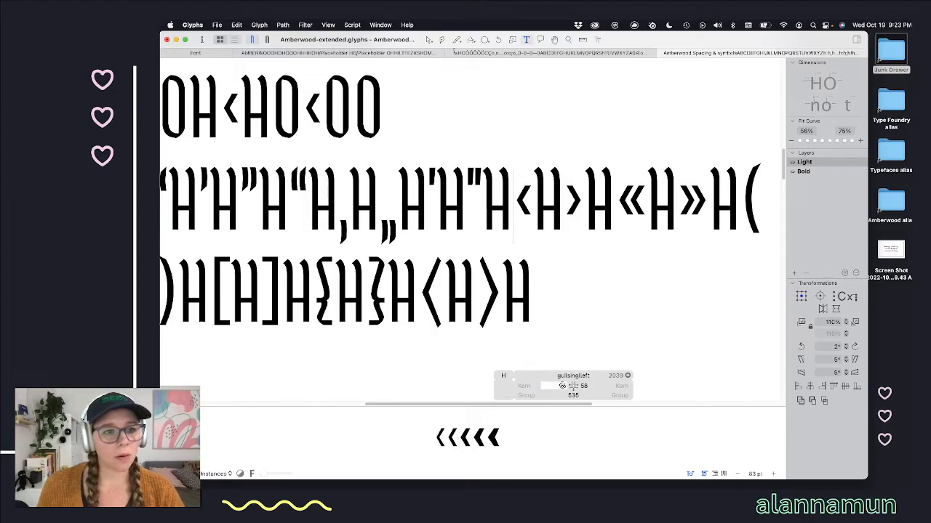
key(shift+Down)
key(shift+Down)
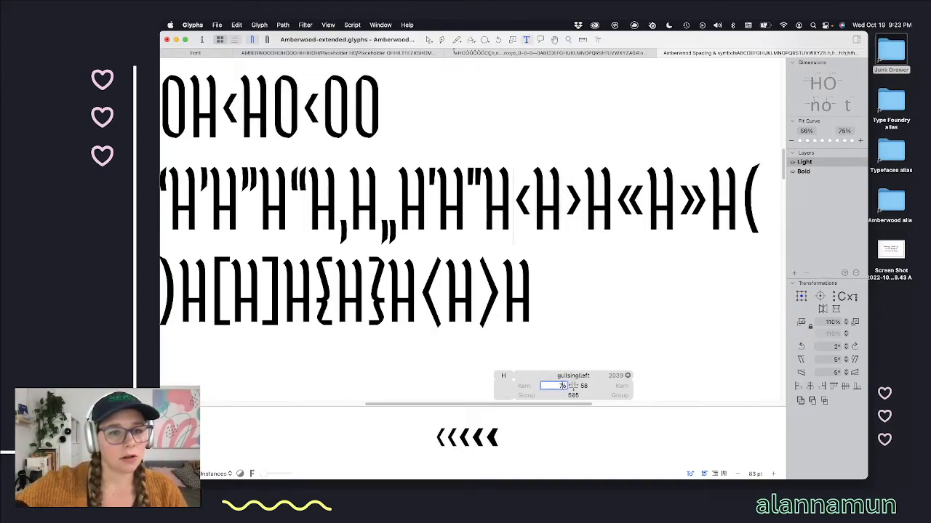
Step: Reduce the right sidebearing of guilsinglleft to 36
key(Tab)
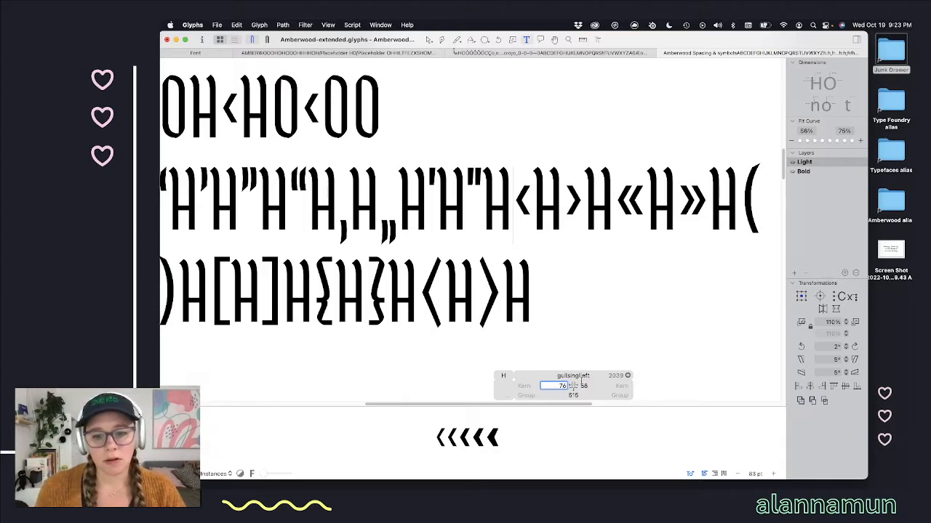
key(shift+Down)
key(shift+Down)
key(shift+Down)
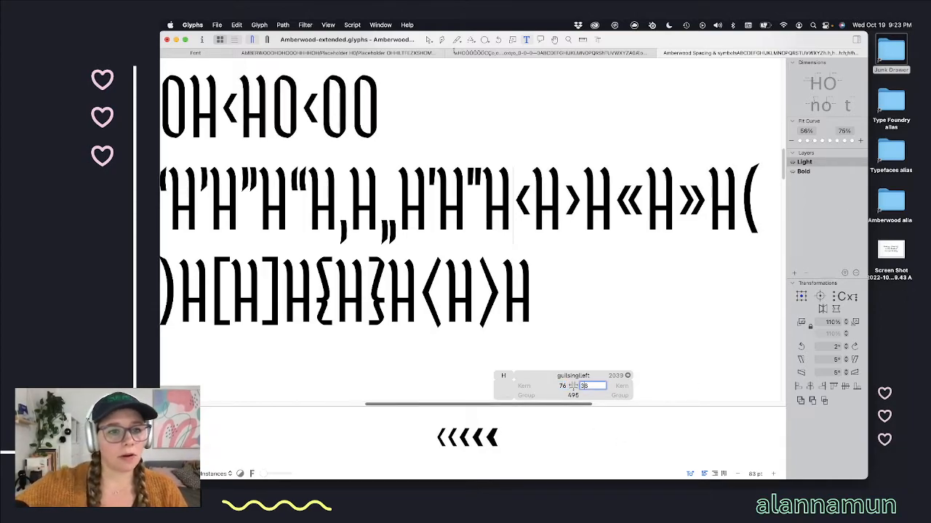
key(shift+Up)
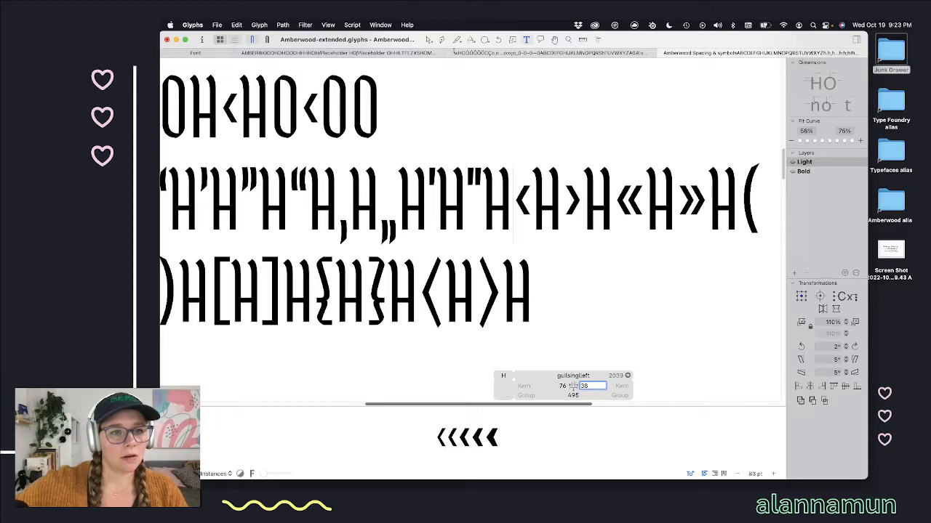
key(Down)
key(Down)
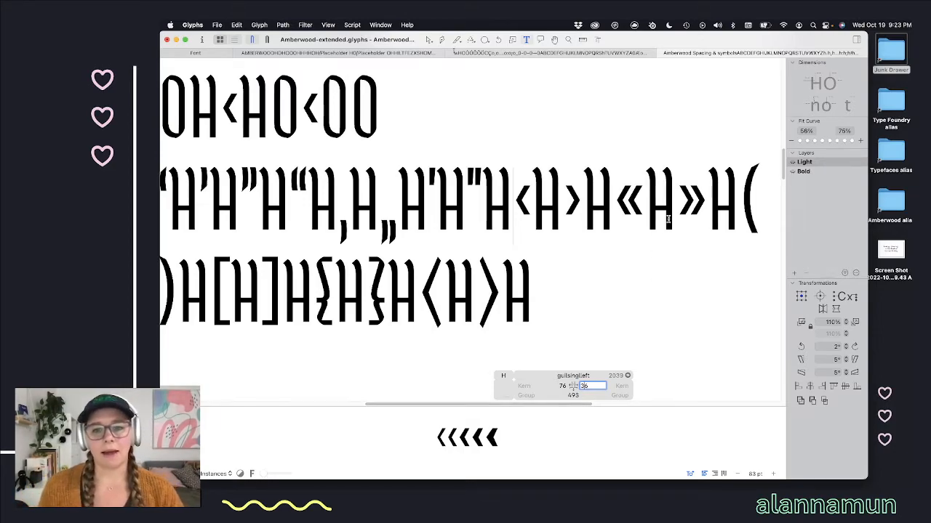
Step: Update the linked sidebearings of guilsinglright, guillemetleft and guillemetright to match guilsinglleft
click(562, 200)
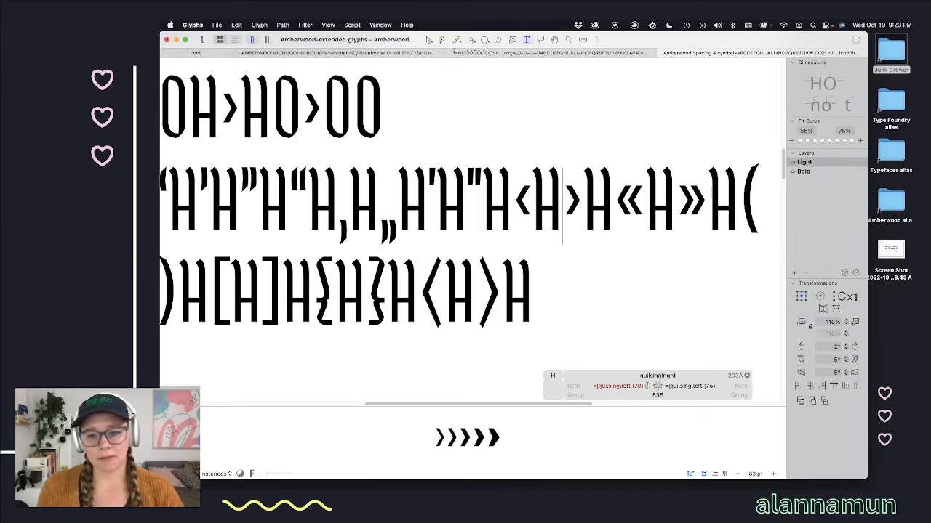
key(ctrl+super+m)
click(615, 207)
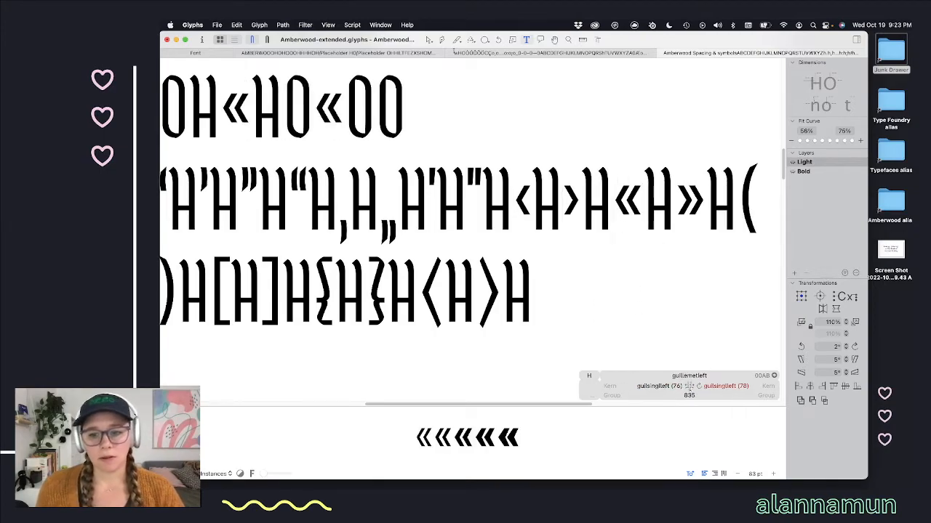
click(699, 385)
click(678, 207)
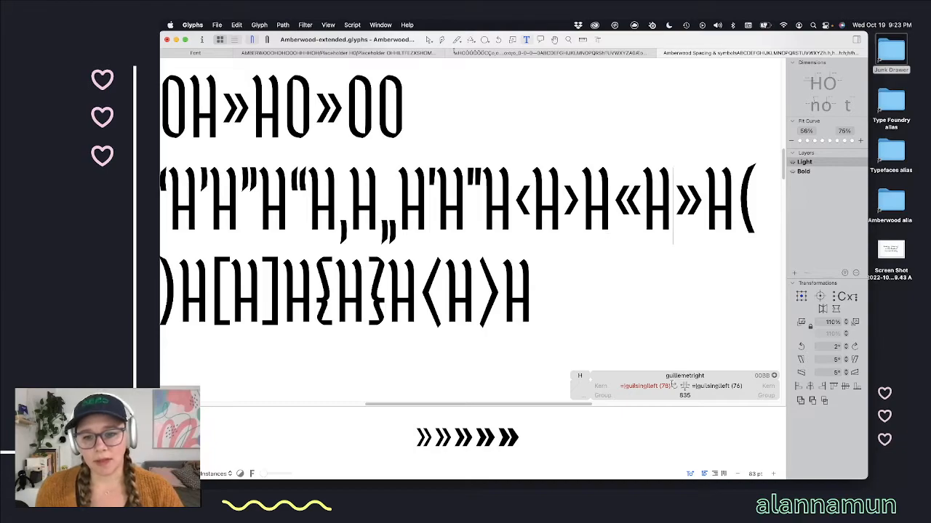
click(675, 386)
key(ctrl+super+m)
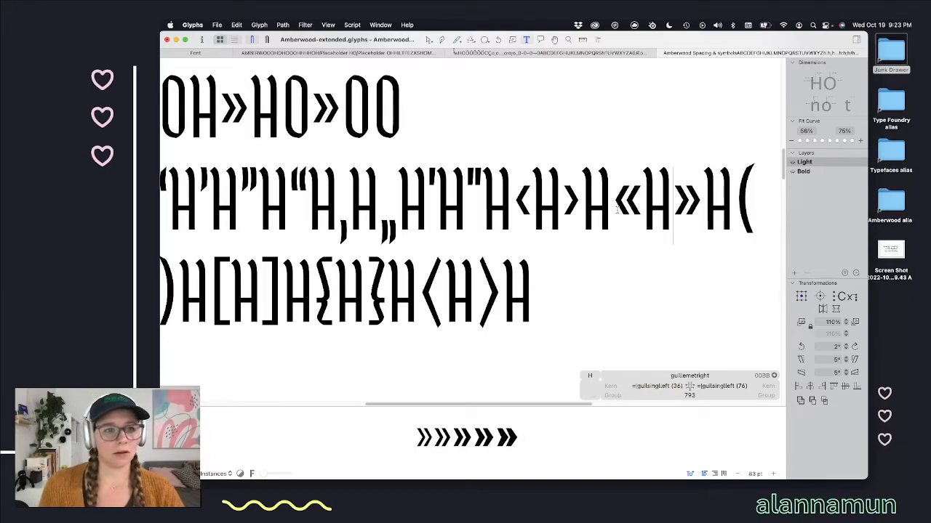
Step: Shift the right-hand chevron of guillemetleft 20 units left to X 280 and update the right sidebearing to match its guilsinglleft link
key(super+minus)
click(596, 246)
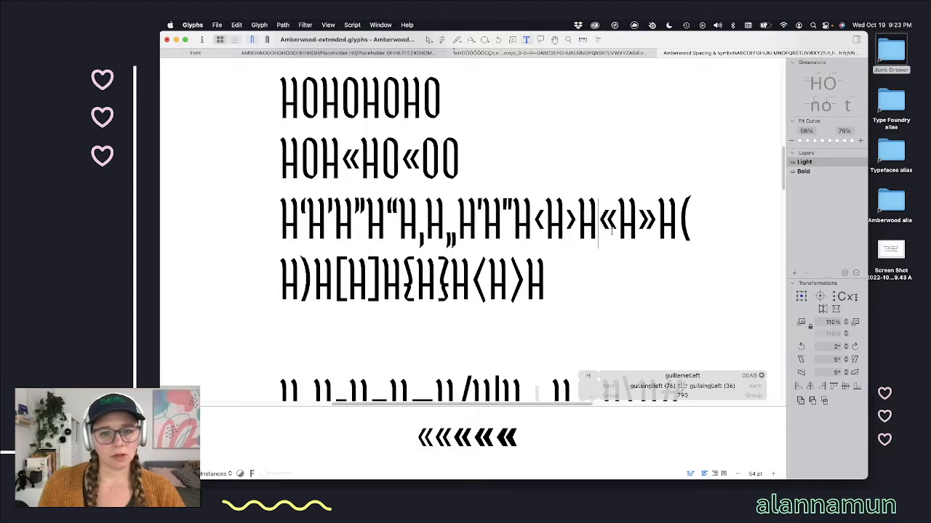
scroll(617, 214, up, 5)
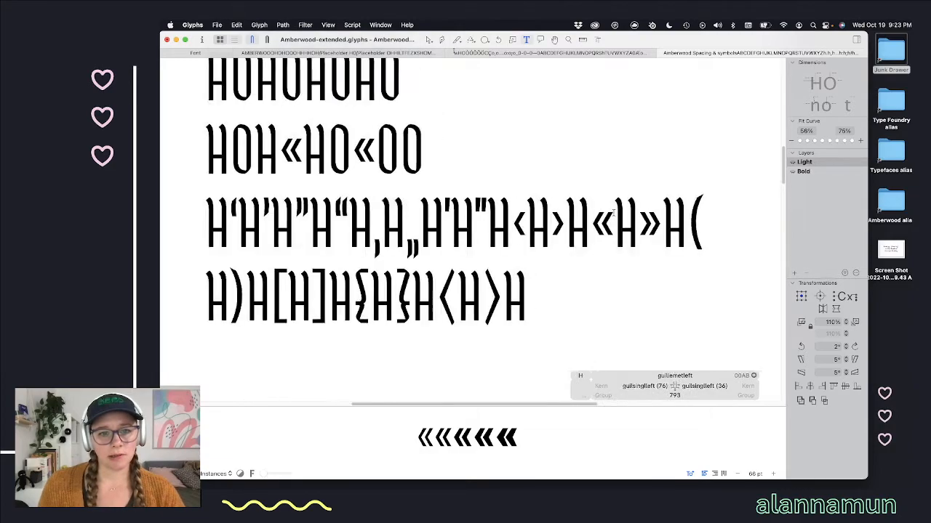
double_click(590, 225)
scroll(590, 227, up, 3)
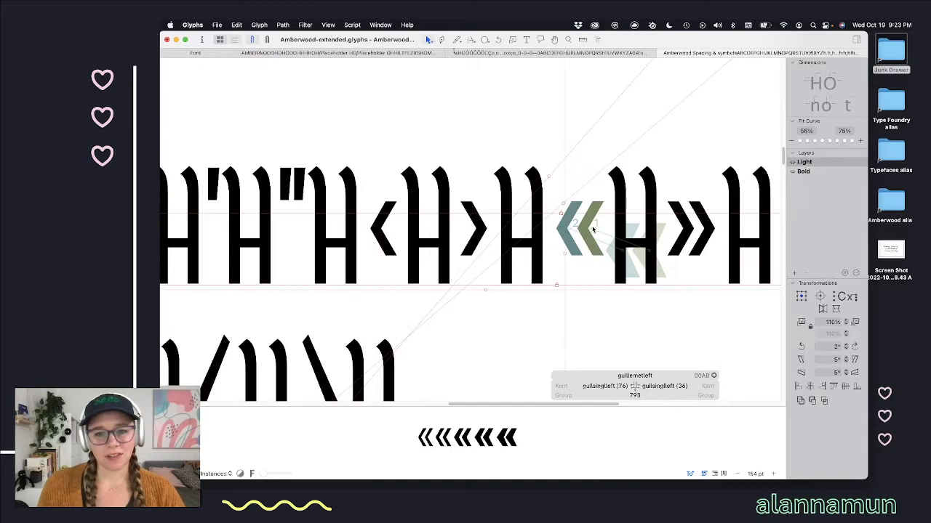
click(593, 231)
key(shift+Left)
key(shift+Left)
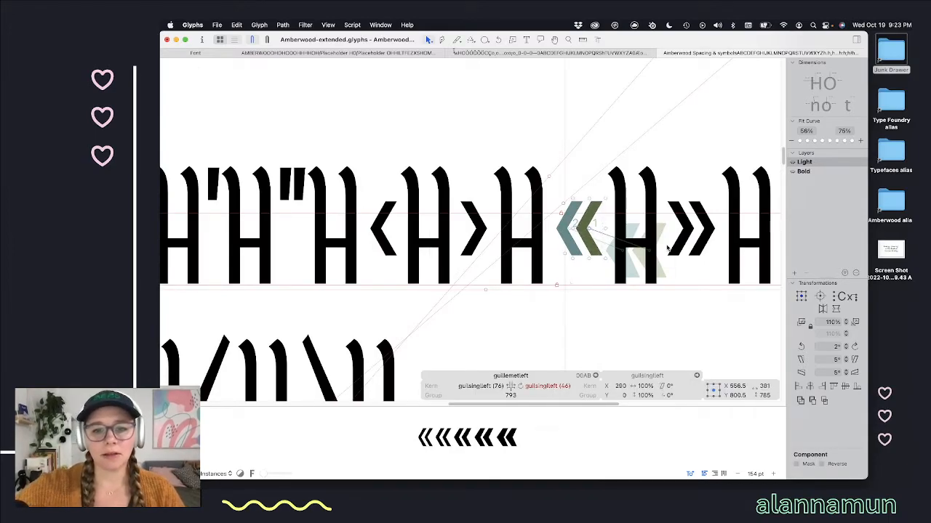
scroll(553, 278, down, 4)
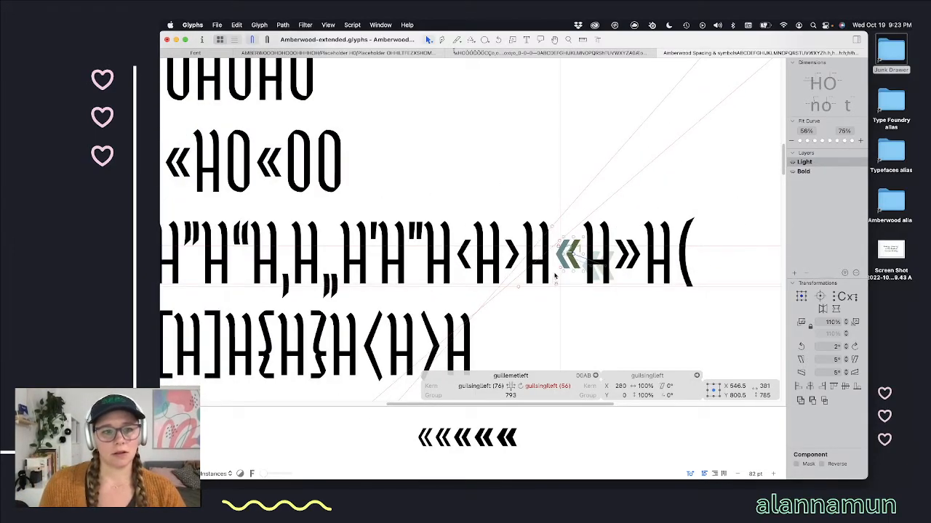
click(520, 386)
Step: Shift the right-hand chevron of guillemetright left to X 773 and update the right sidebearing to match its guilsinglleft link
click(630, 252)
double_click(628, 253)
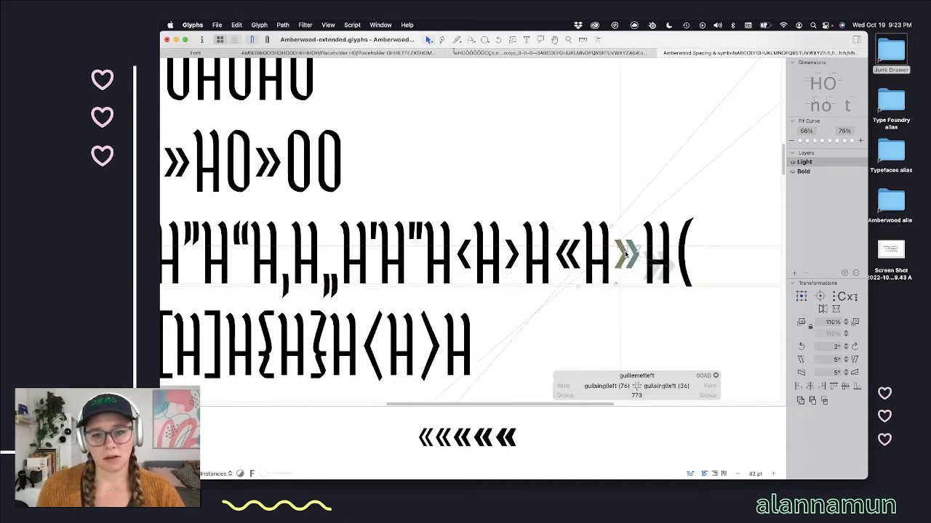
scroll(631, 255, up, 8)
click(615, 271)
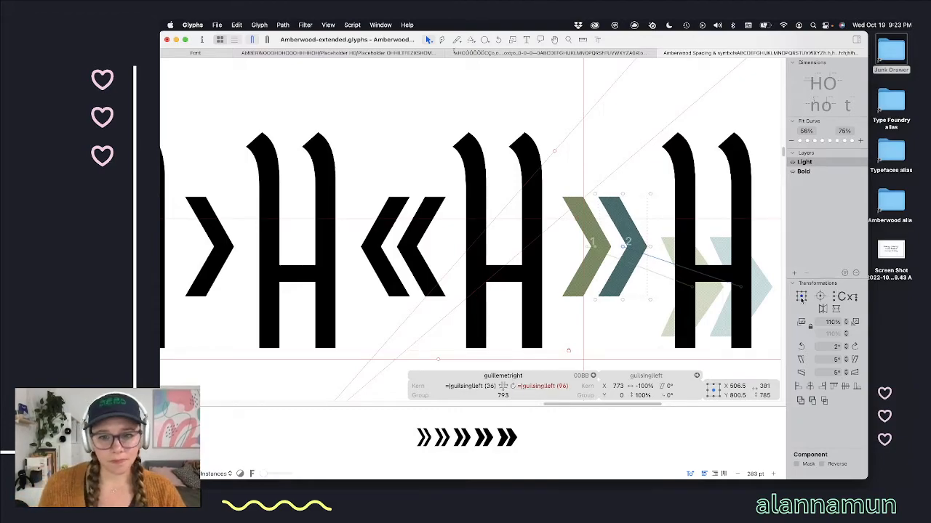
click(513, 386)
scroll(551, 318, down, 3)
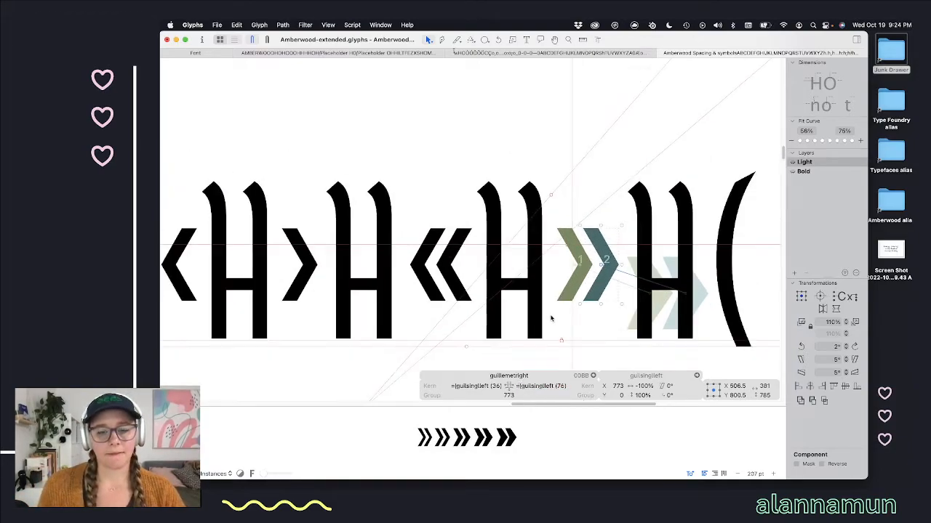
scroll(551, 318, down, 5)
Step: Insert a line break before the opening parenthesis so it starts the line of brackets
key(t)
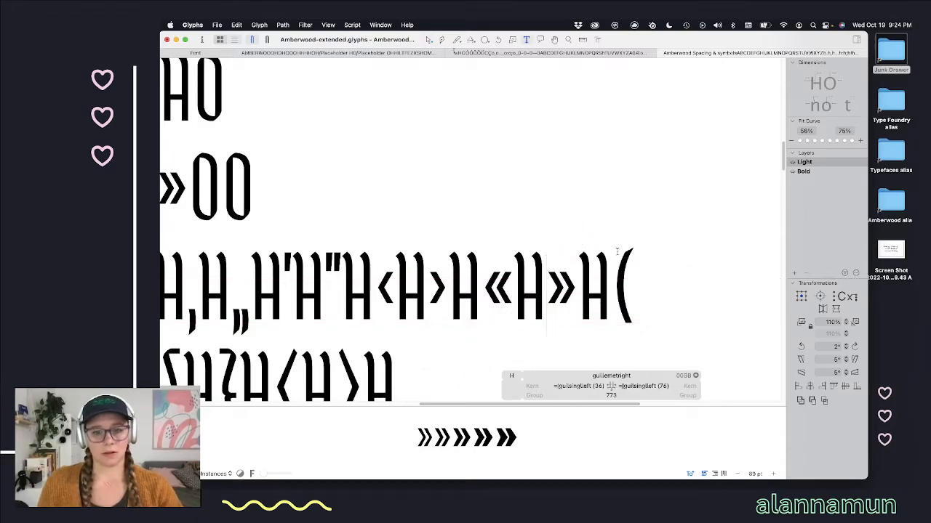
scroll(529, 354, down, 3)
scroll(536, 327, down, 2)
click(574, 252)
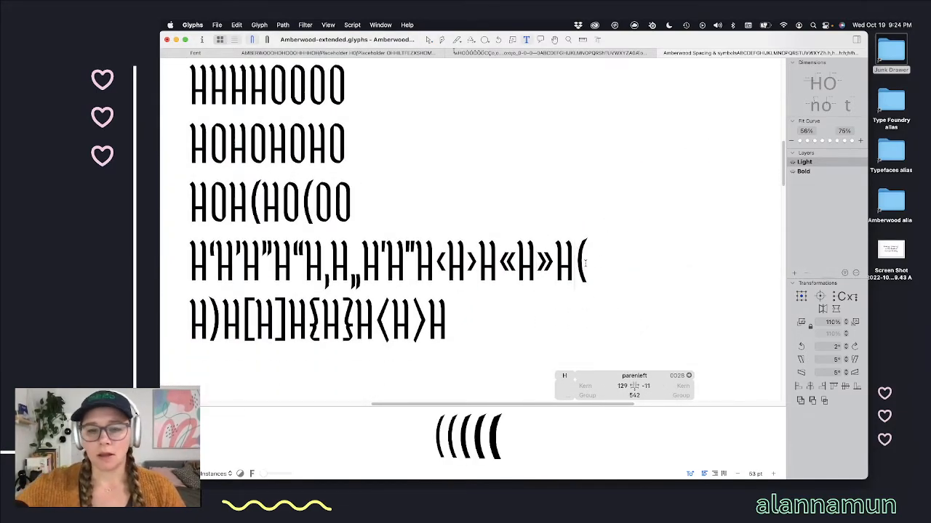
key(Return)
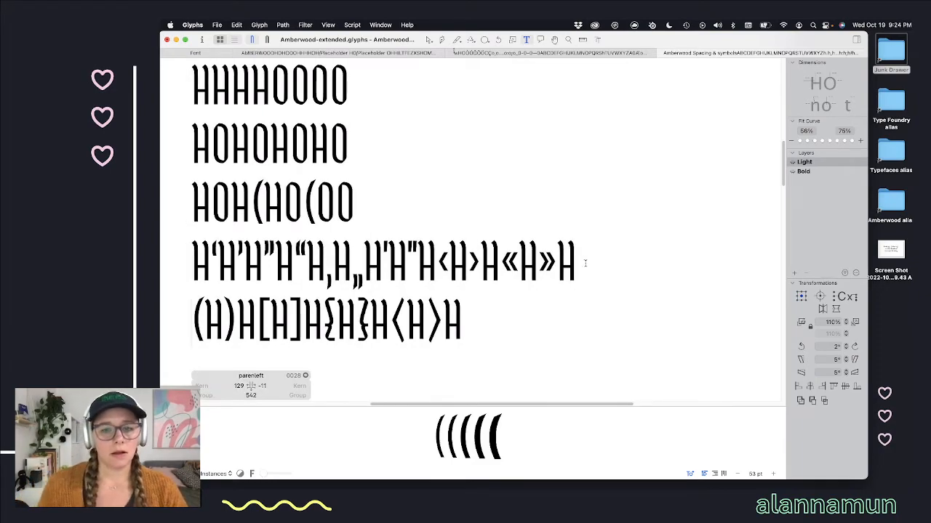
Step: Replace the H placeholder between the two parentheses with an O
scroll(215, 266, down, 2)
scroll(246, 280, left, 2)
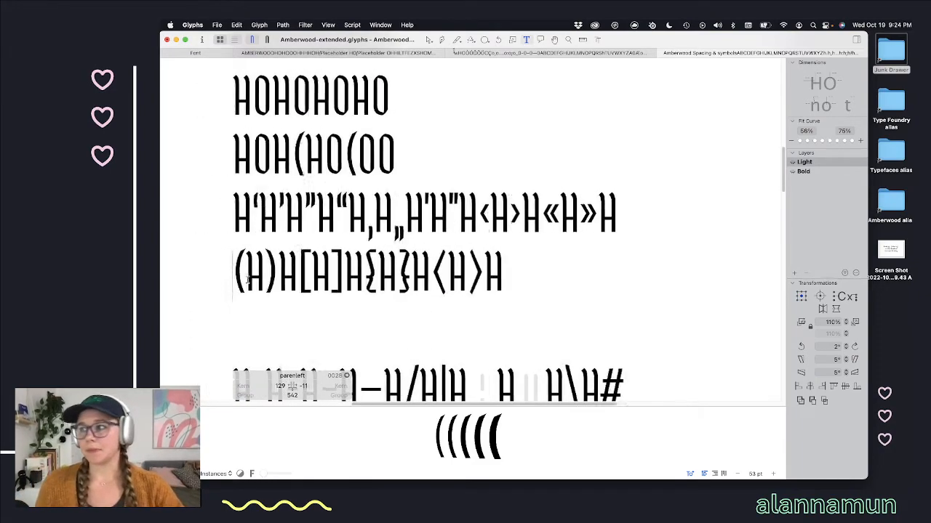
key(super+plus)
key(super+plus)
key(super+plus)
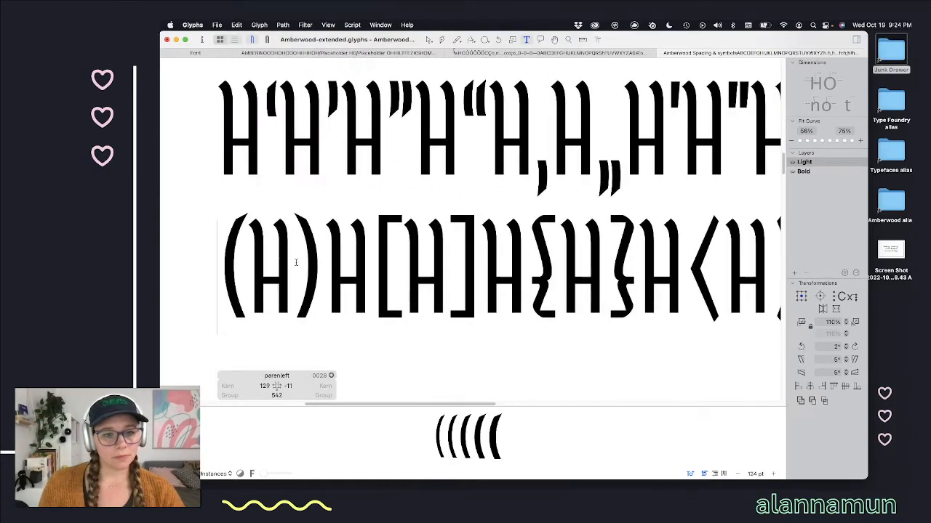
scroll(290, 258, down, 1)
scroll(276, 251, down, 1)
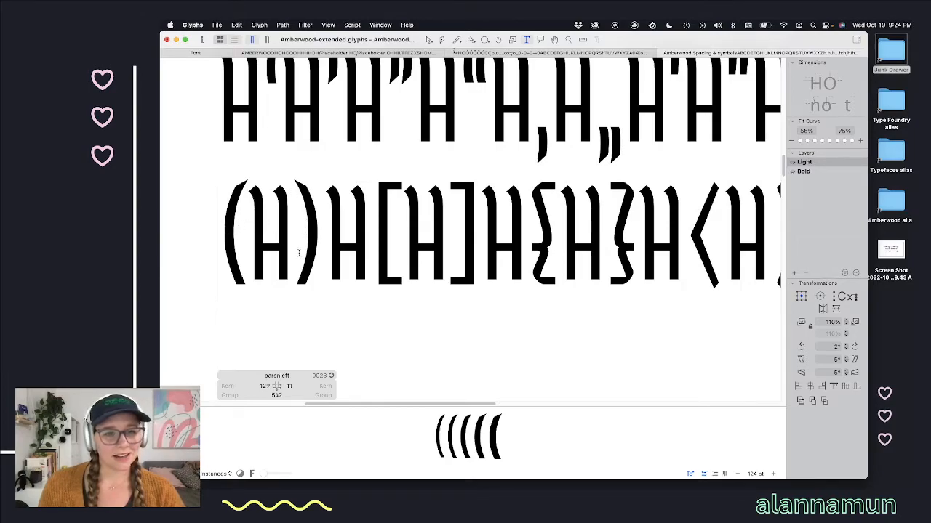
click(297, 212)
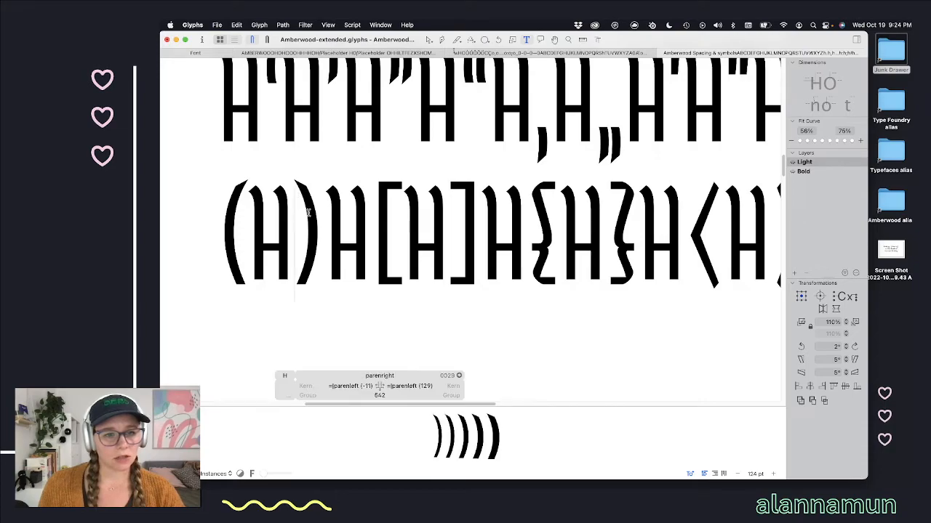
key(BackSpace)
text(O)
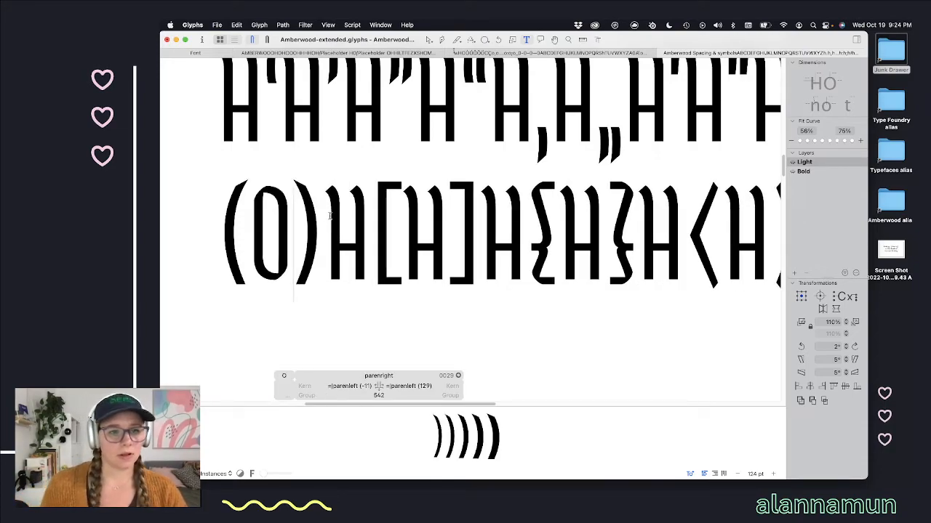
Step: Set the right sidebearing of parenleft to -31 and update the linked left sidebearing of parenright to match
click(211, 206)
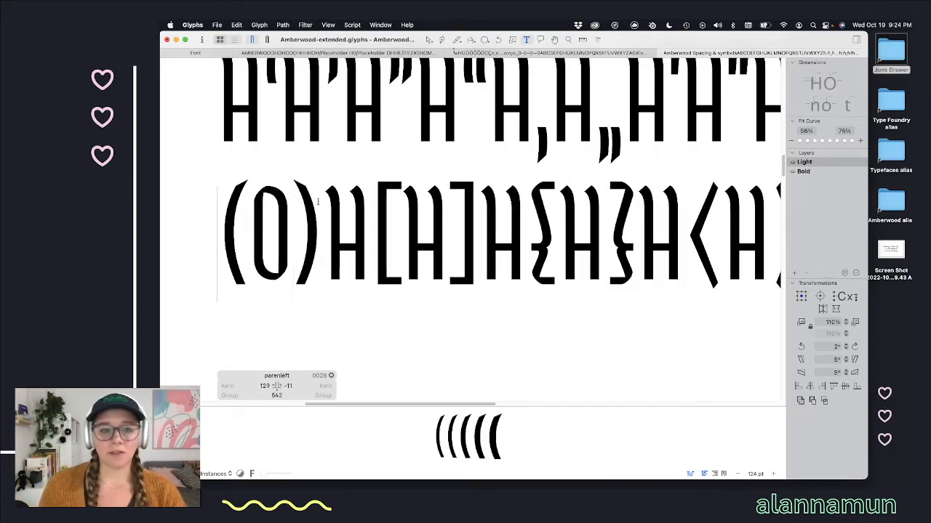
scroll(320, 196, down, 5)
scroll(321, 198, up, 2)
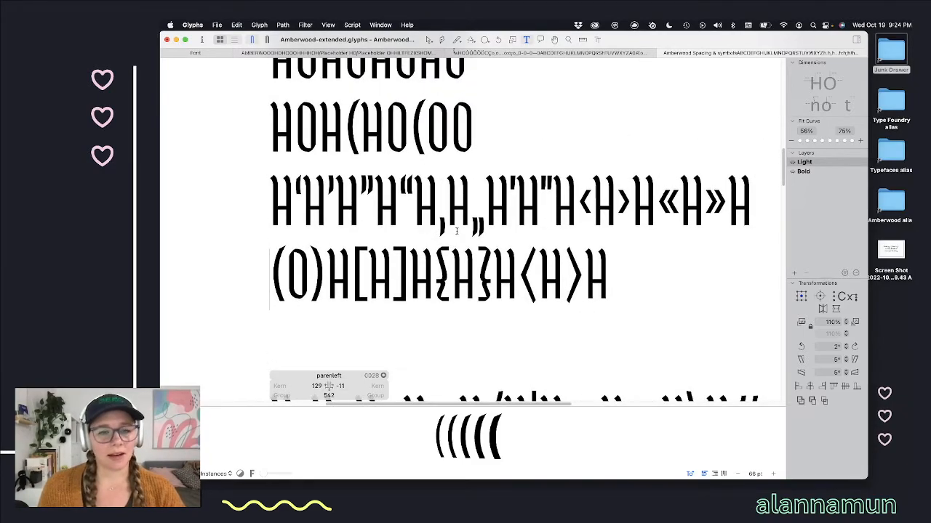
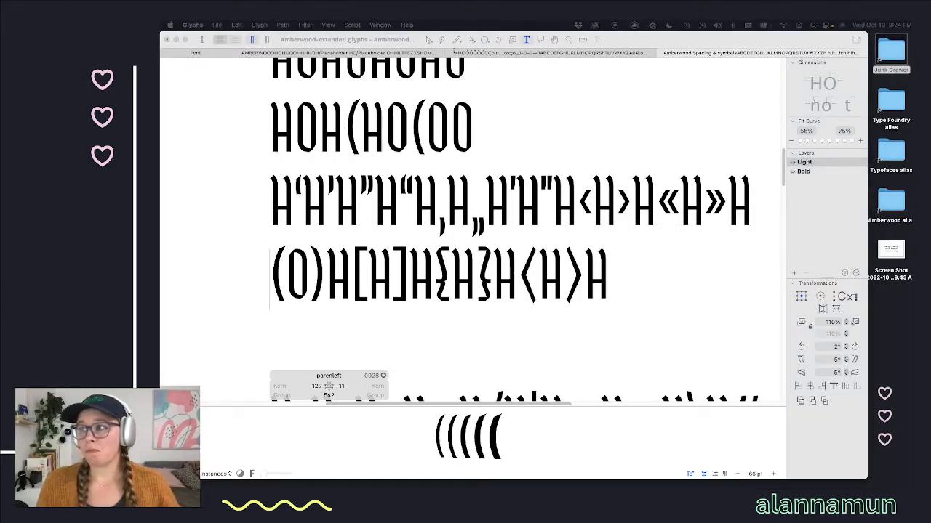
click(509, 293)
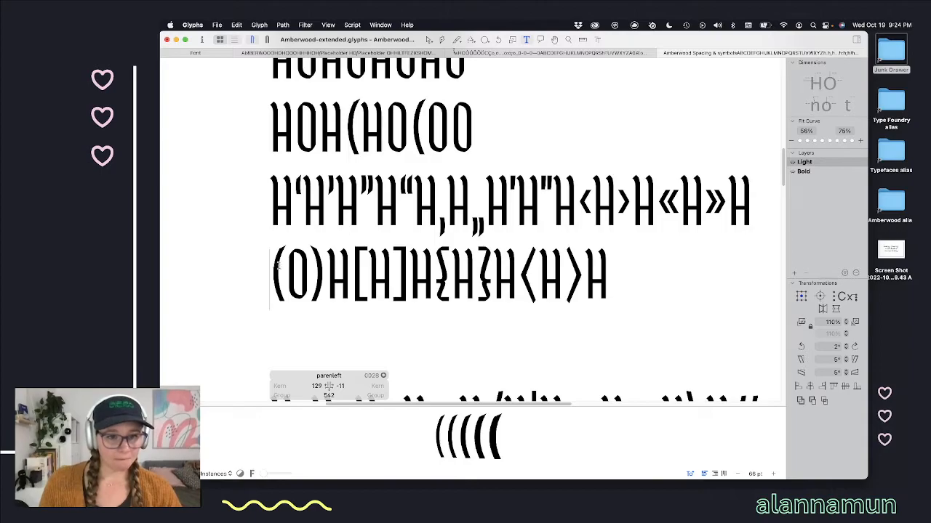
scroll(330, 252, up, 2)
scroll(339, 269, down, 1)
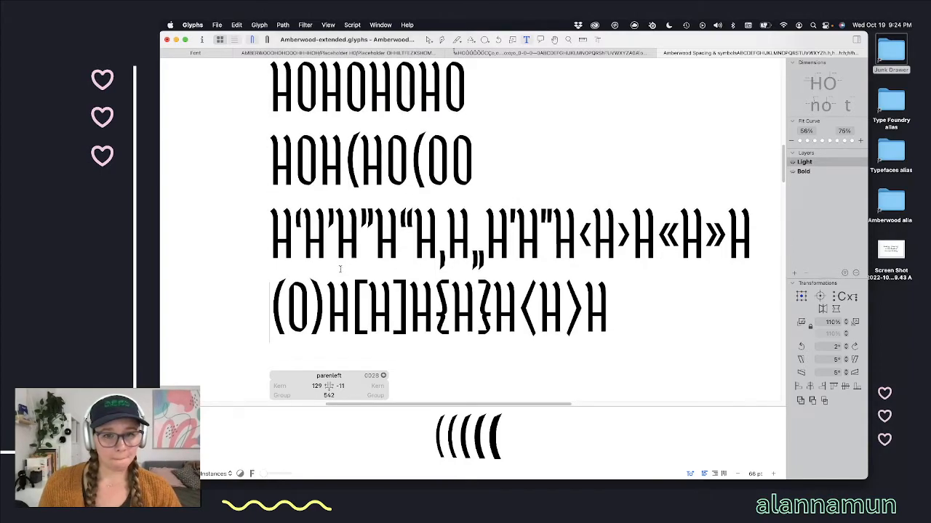
click(341, 386)
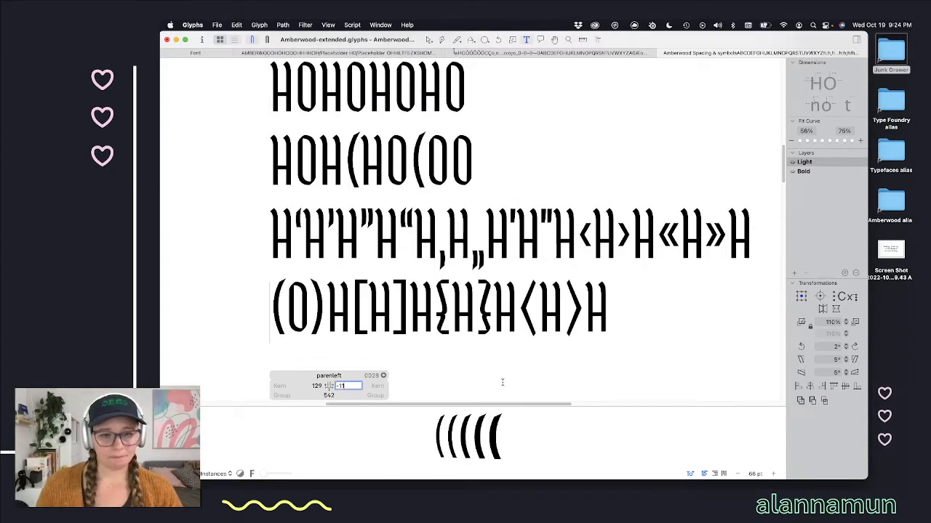
key(shift+Down)
key(shift+Down)
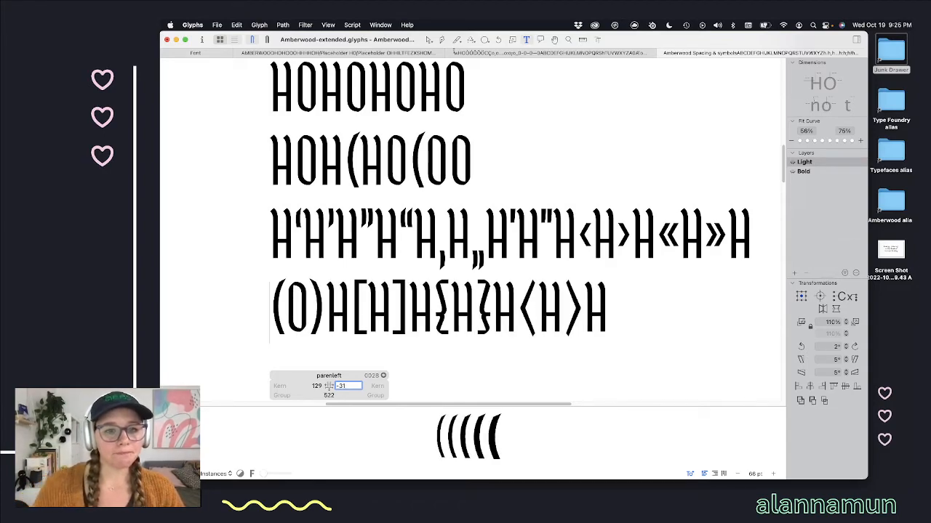
key(shift+Up)
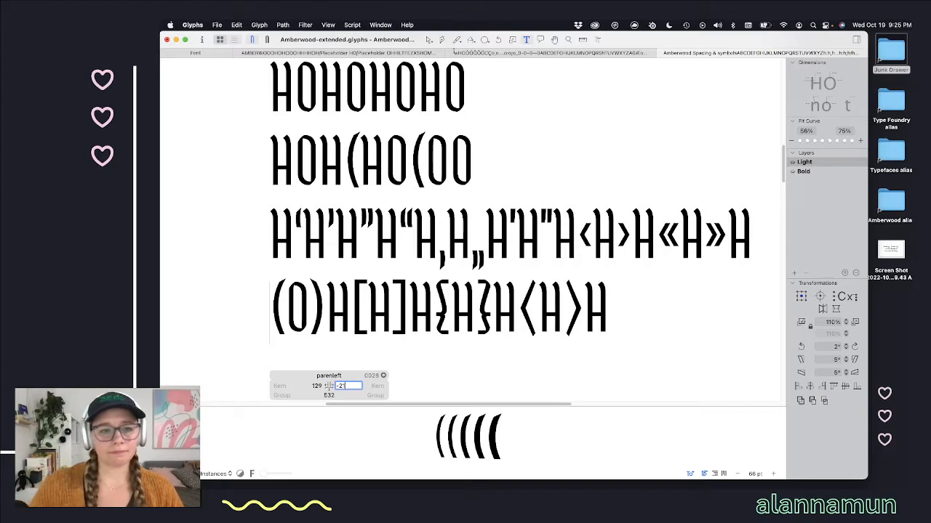
key(shift+Down)
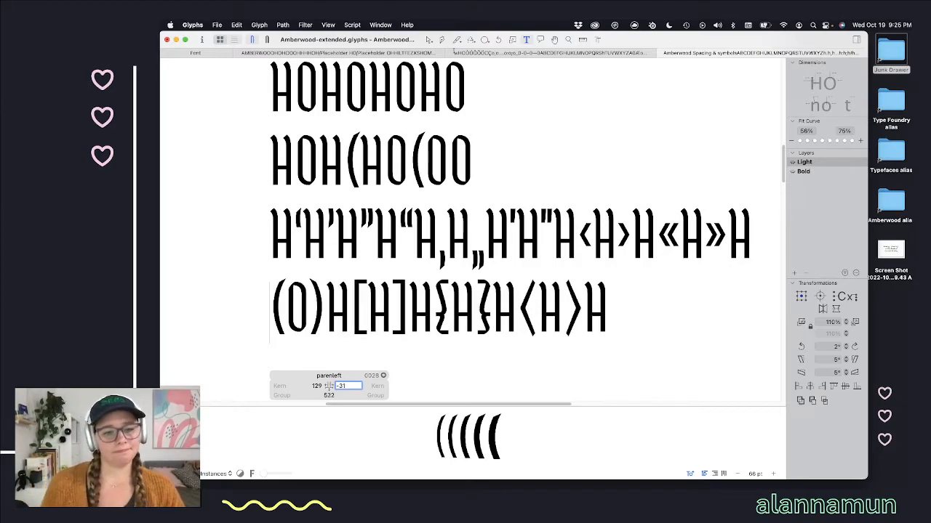
key(Right)
key(Right)
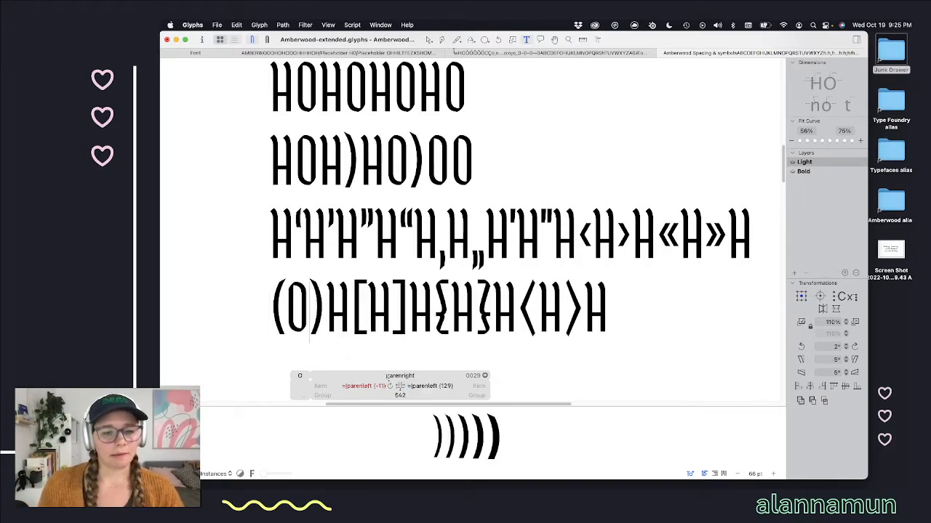
Step: Set the right sidebearing of bracketleft to -6 and update the linked bracketright to match
key(Right)
key(Right)
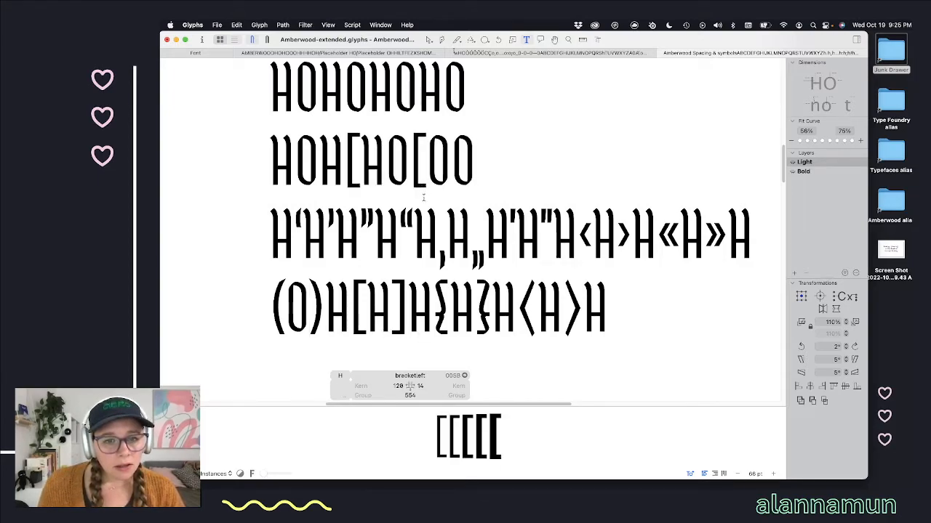
click(420, 387)
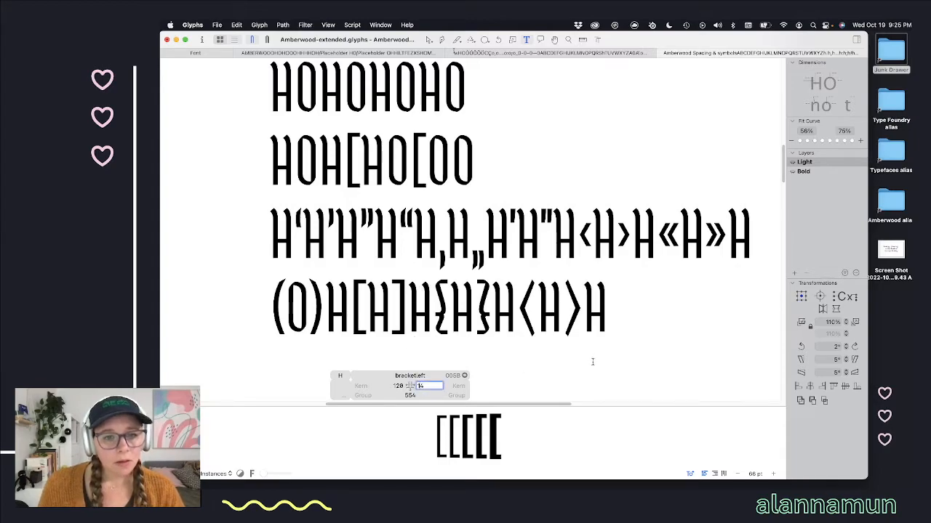
text(-6)
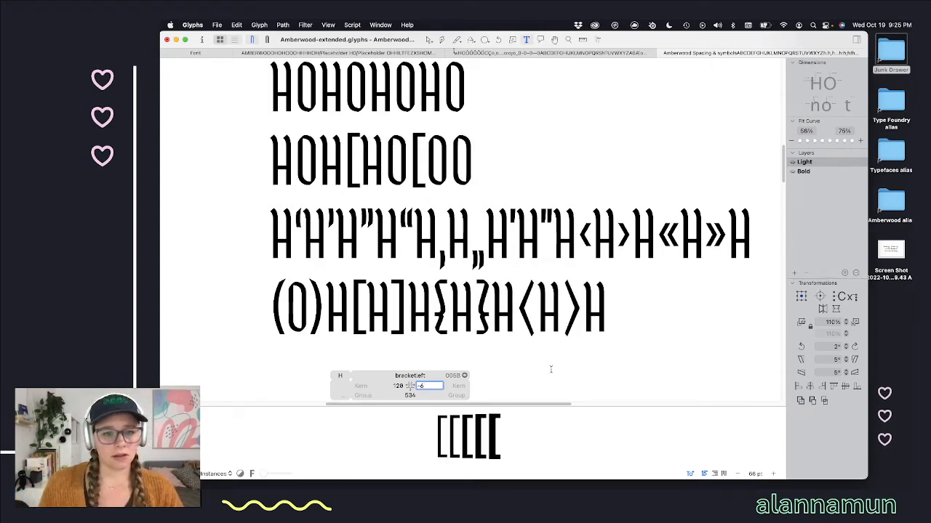
click(432, 305)
click(398, 309)
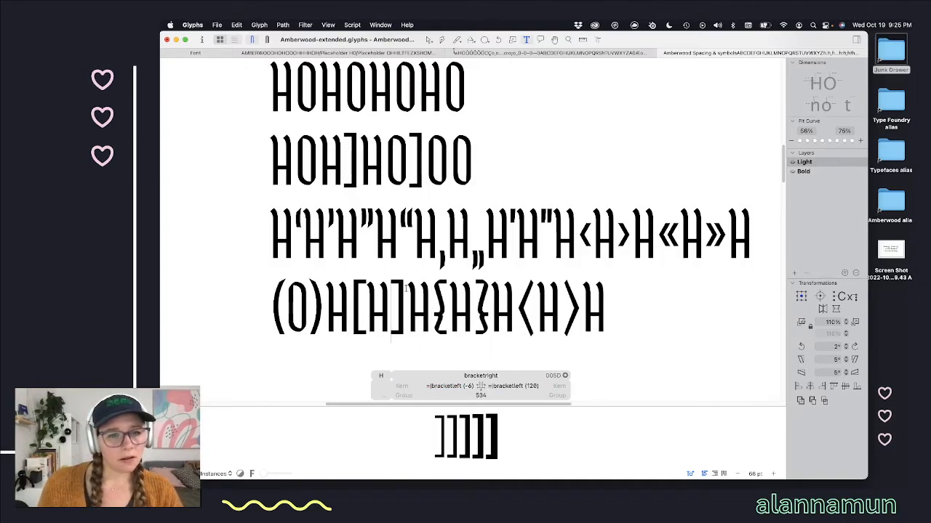
Step: Examine the spacing of the curly braces against their H and O placeholders, starting from braceleft
click(436, 315)
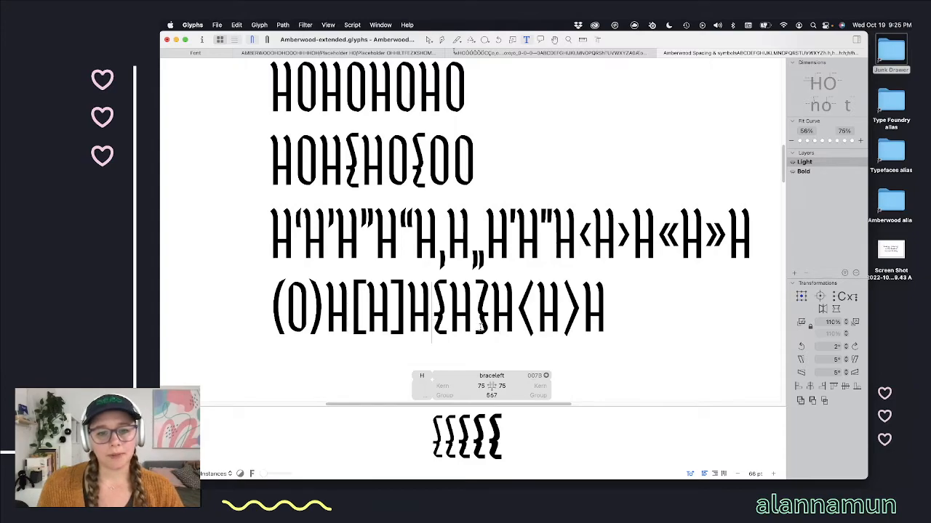
scroll(480, 326, up, 8)
scroll(487, 282, down, 4)
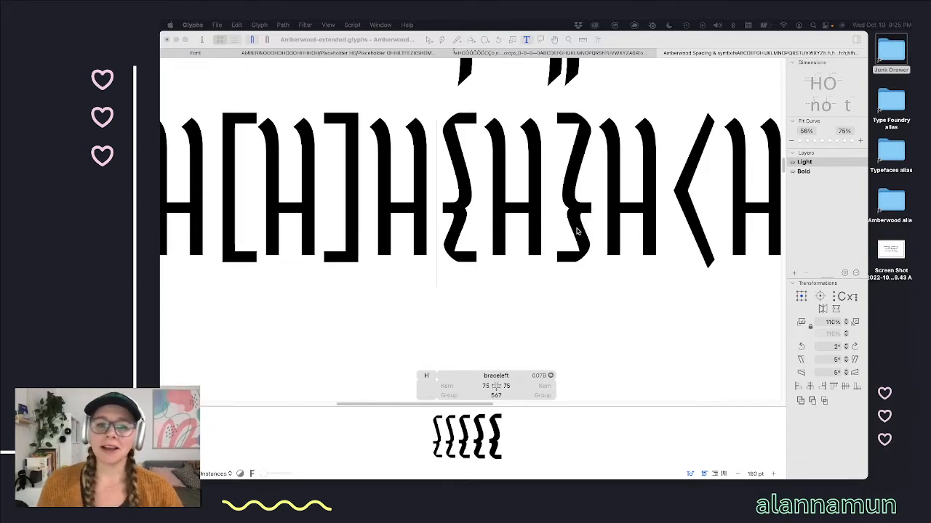
scroll(455, 174, down, 4)
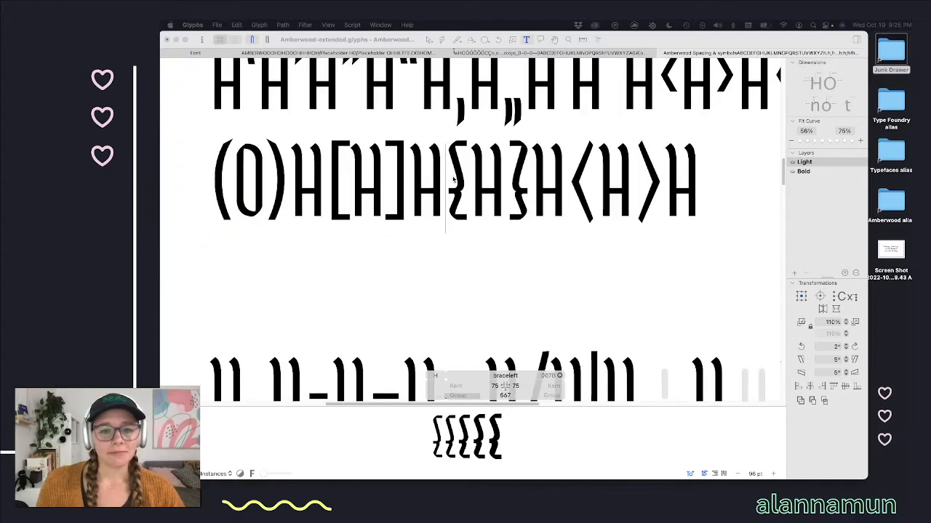
click(455, 179)
scroll(447, 218, up, 3)
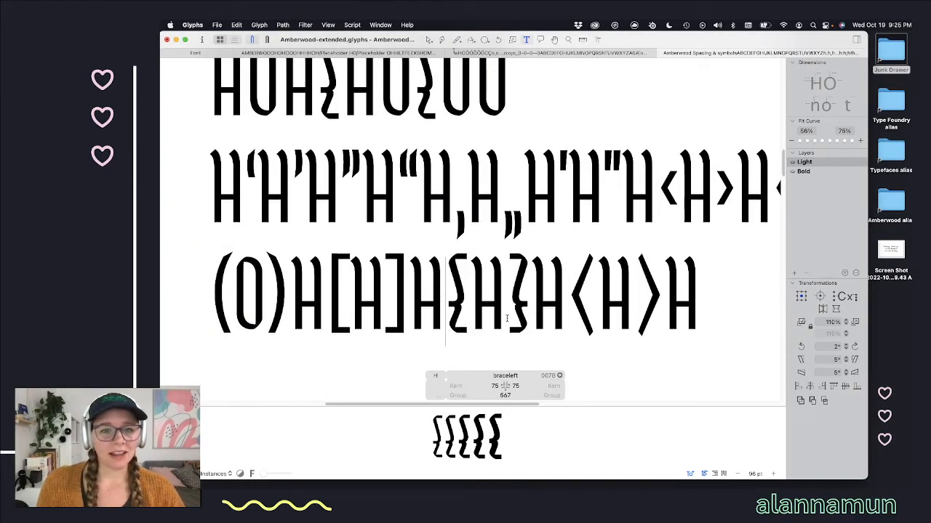
scroll(507, 319, up, 1)
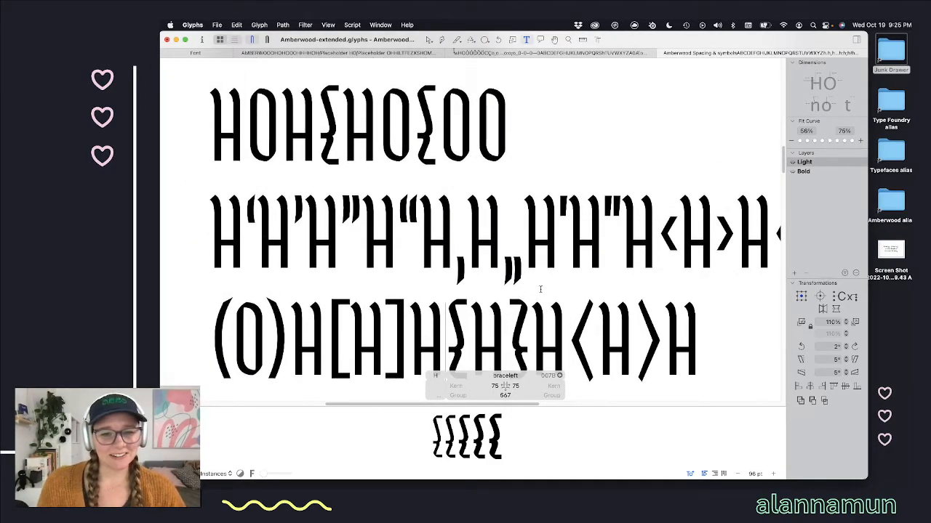
Step: Set the left sidebearing of leftanglebracket-math to 76 in the Light layer
scroll(540, 290, down, 3)
scroll(581, 302, up, 1)
click(612, 314)
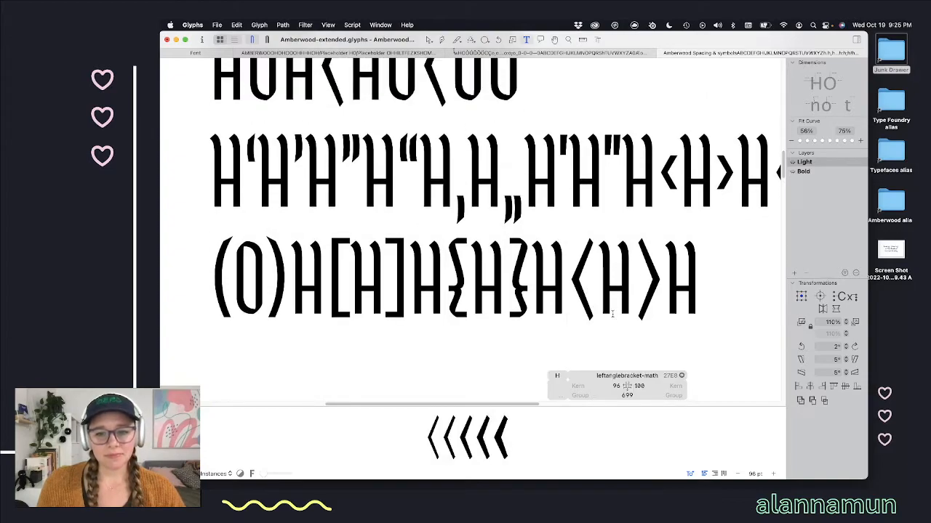
click(615, 386)
key(shift+Down)
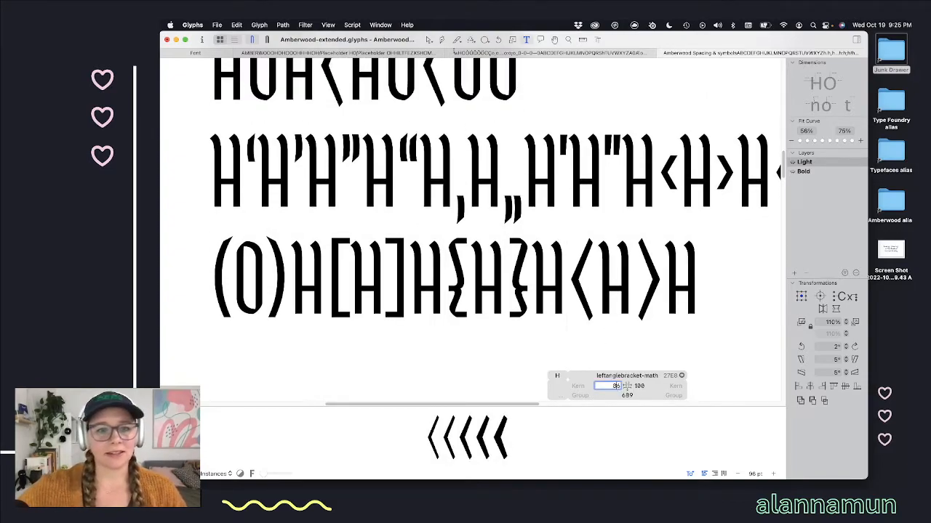
scroll(541, 247, up, 1)
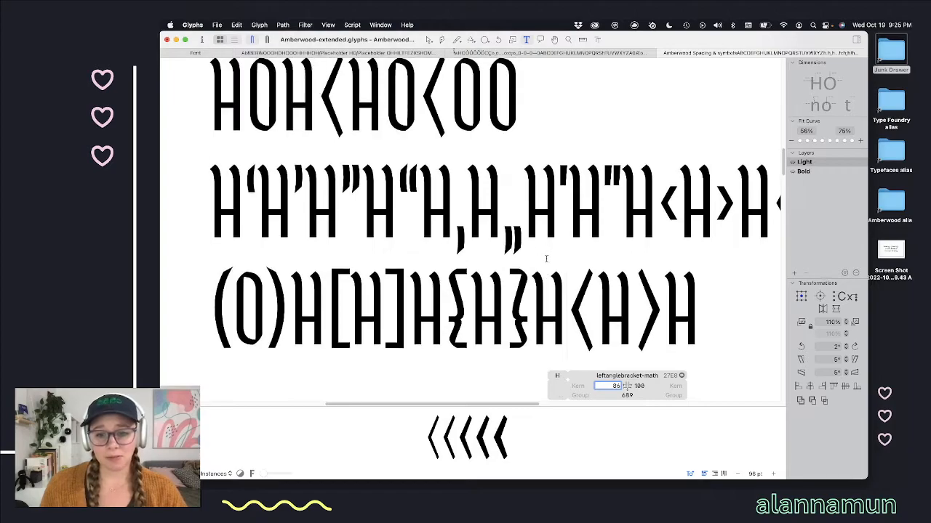
key(shift+Down)
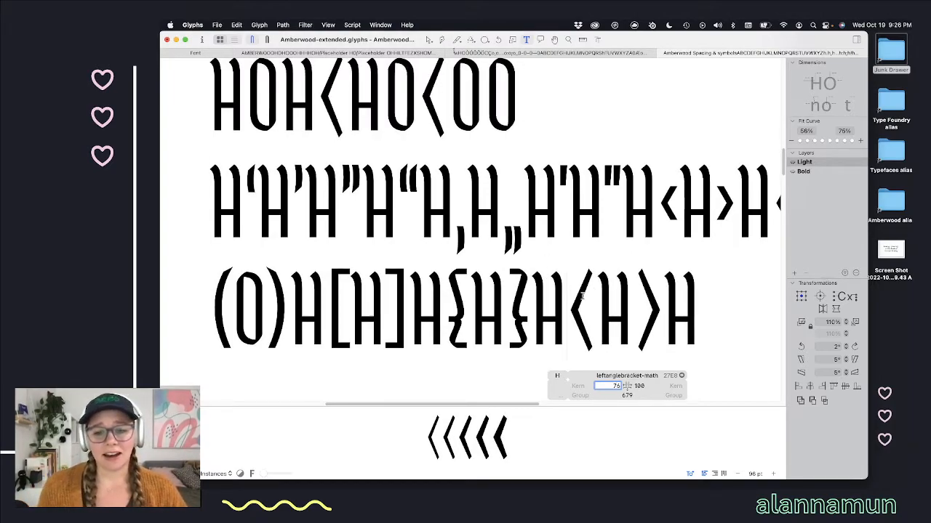
Step: Set the right sidebearing of leftanglebracket-math to 40 and update the linked rightanglebracket-math to match
key(Tab)
text(70)
key(Return)
key(shift+Down)
key(shift+Down)
key(shift+Down)
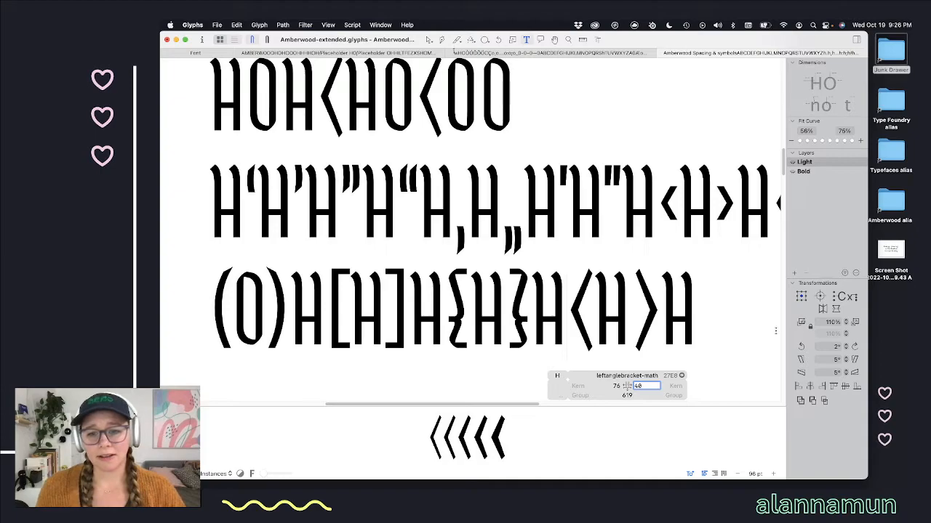
click(637, 320)
key(ctrl+super+m)
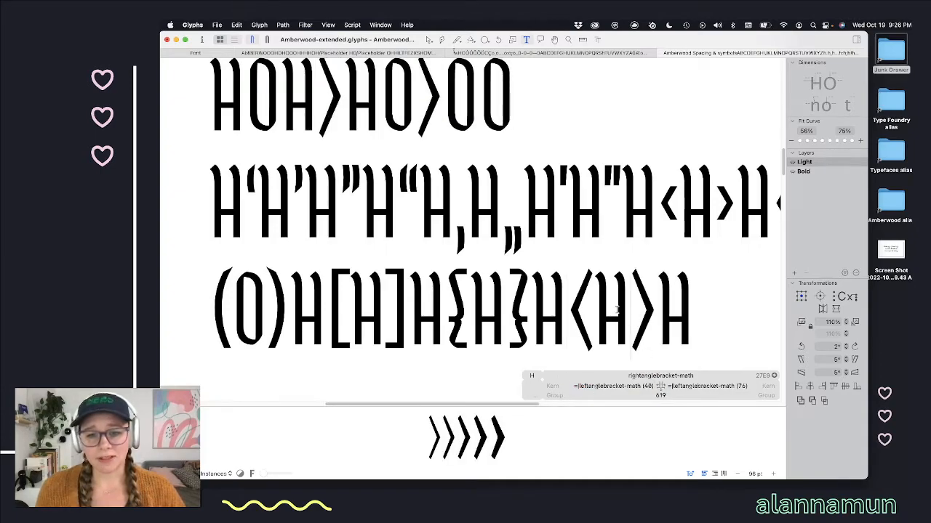
Step: Review the finished bracket line at a smaller size and survey the font overview from punctuation through figures and currency symbols
scroll(615, 313, down, 3)
scroll(614, 312, down, 2)
click(673, 312)
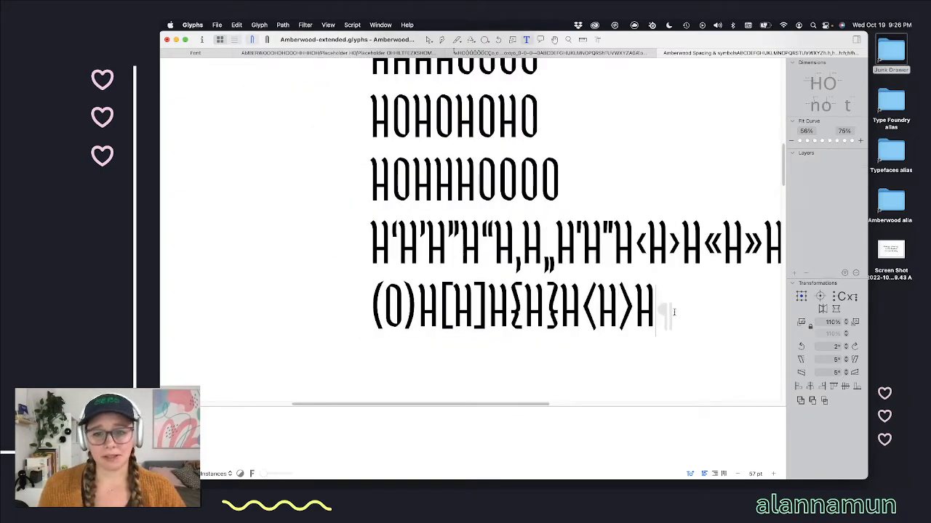
scroll(600, 311, down, 2)
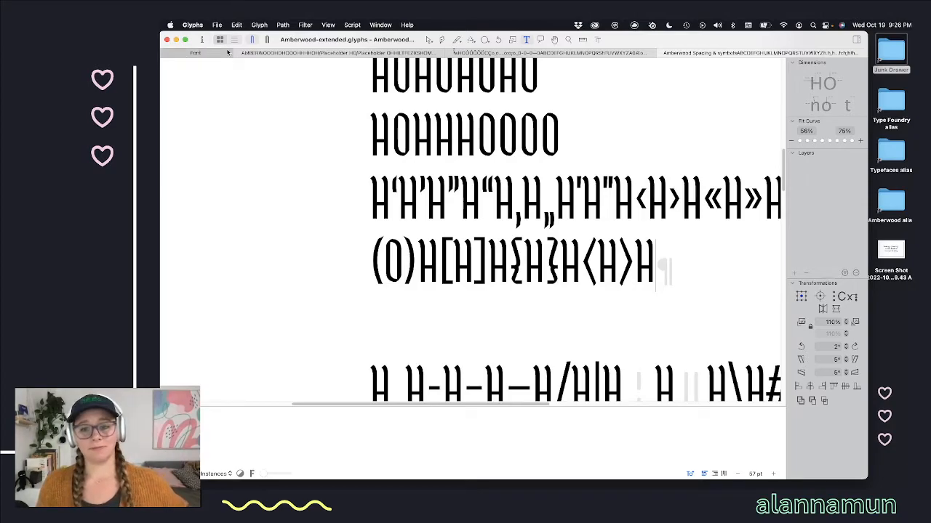
click(193, 52)
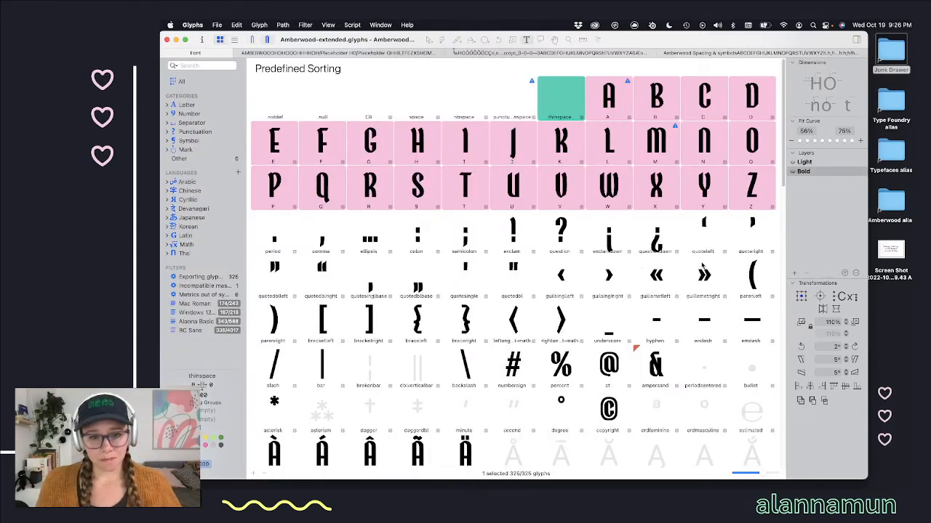
scroll(703, 266, down, 5)
scroll(694, 263, down, 1)
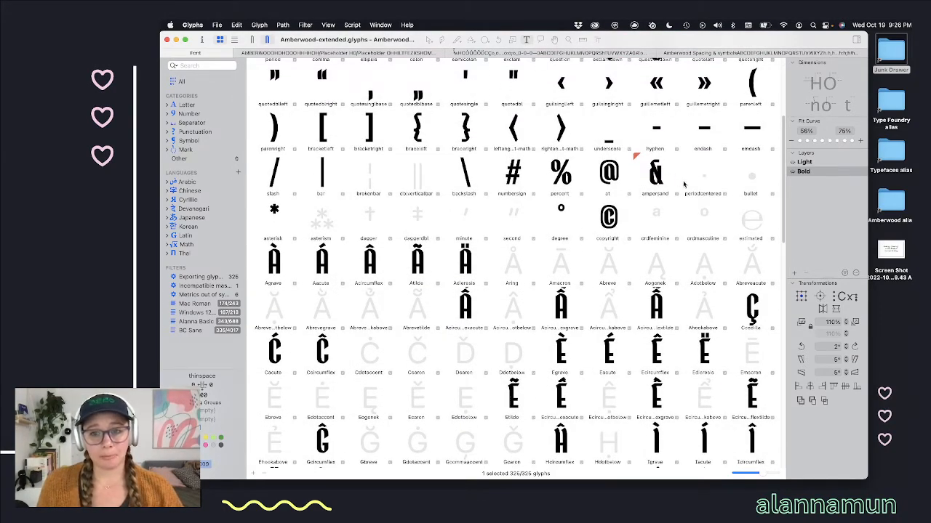
scroll(654, 186, down, 20)
scroll(680, 186, down, 3)
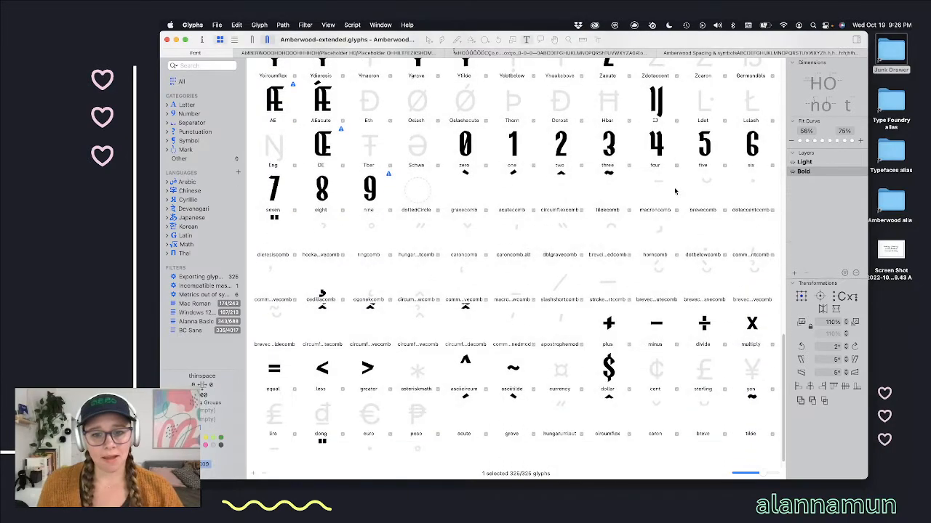
scroll(638, 429, up, 12)
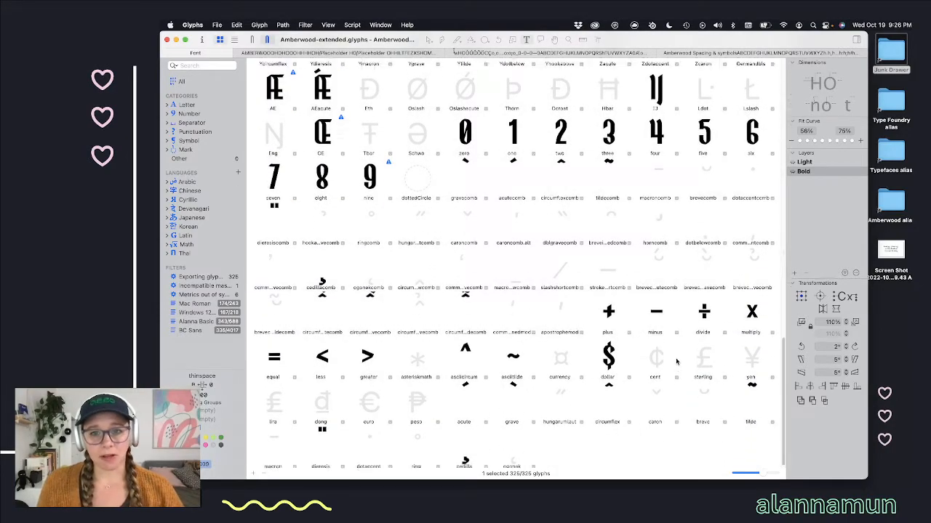
scroll(676, 361, up, 7)
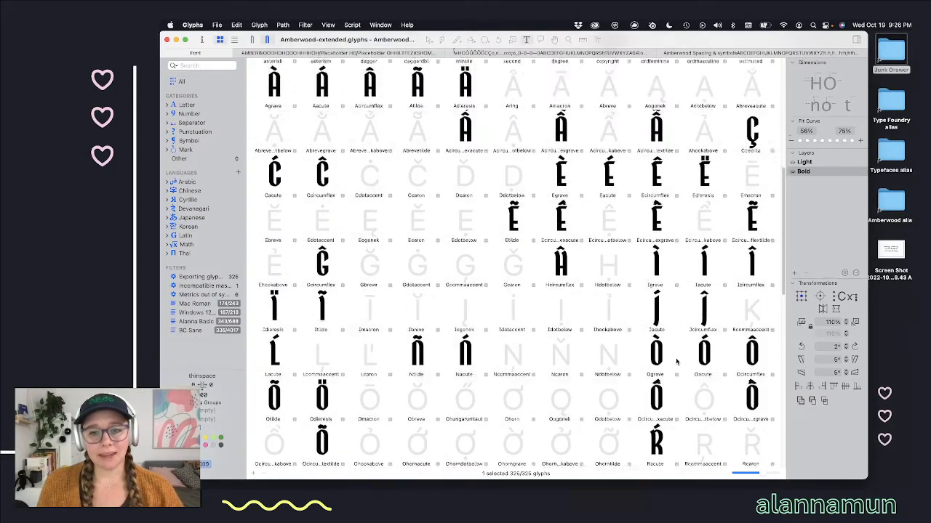
click(732, 53)
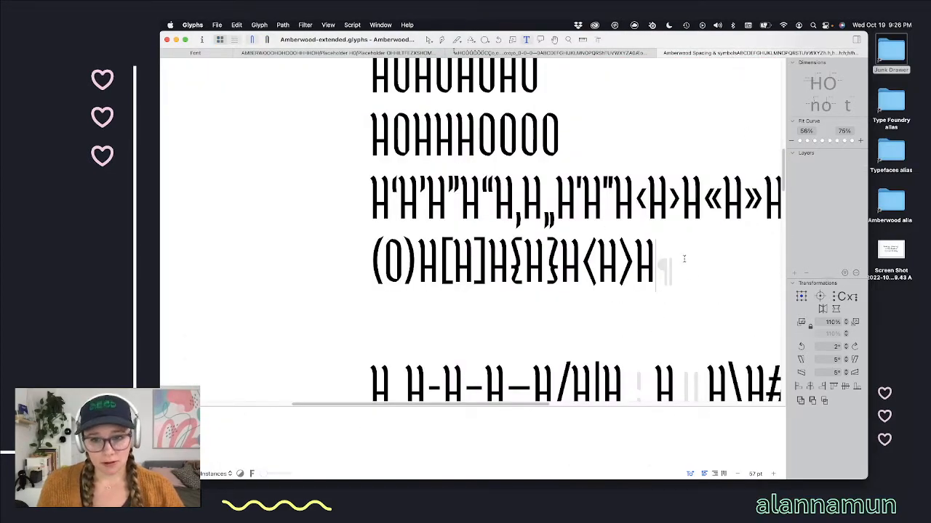
Step: Examine the quote and bracket lines against the dash, slash and symbol rows below, including the slash's spacing
scroll(615, 229, up, 4)
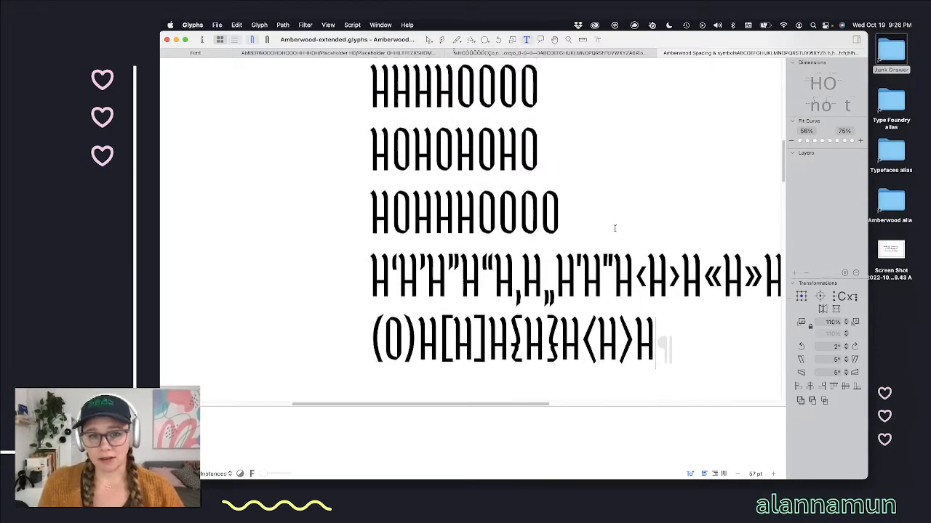
scroll(614, 228, down, 5)
scroll(624, 241, down, 5)
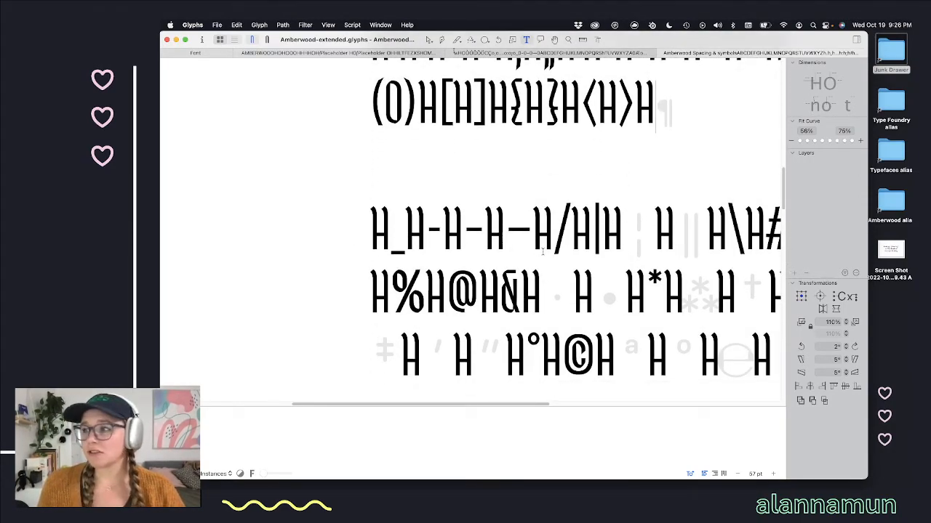
scroll(566, 252, up, 2)
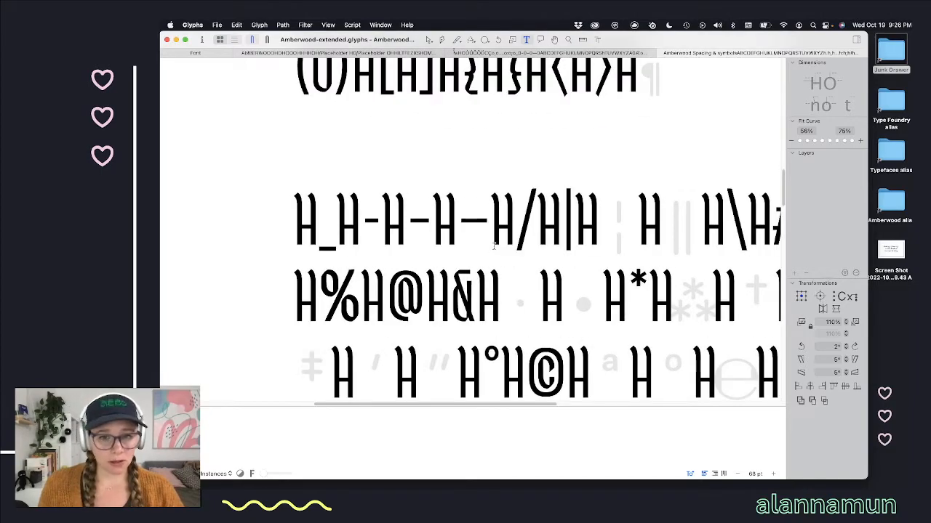
scroll(494, 245, up, 8)
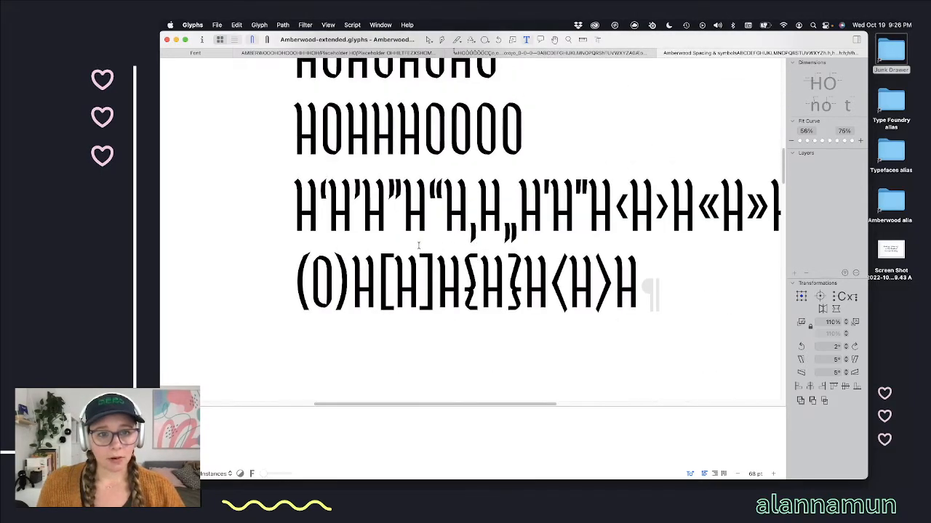
scroll(419, 245, up, 2)
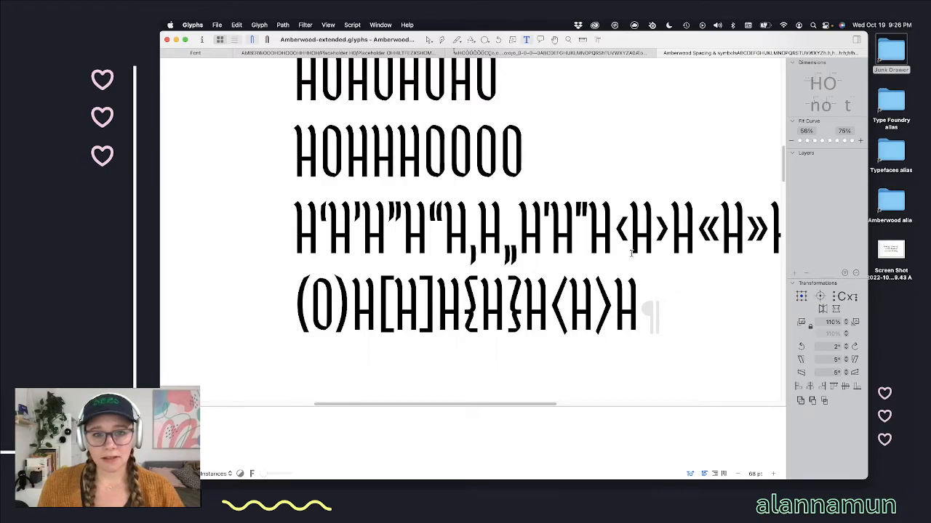
scroll(631, 252, up, 2)
scroll(594, 249, down, 6)
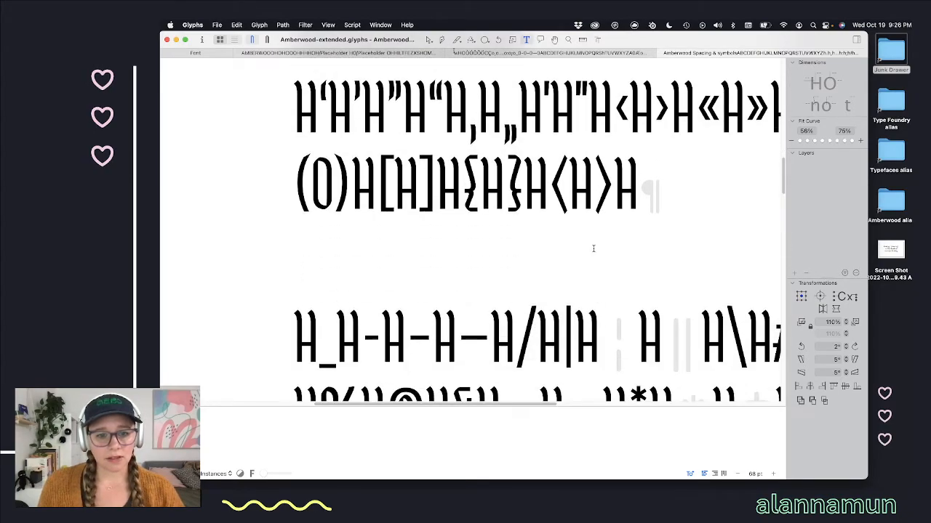
scroll(593, 249, down, 7)
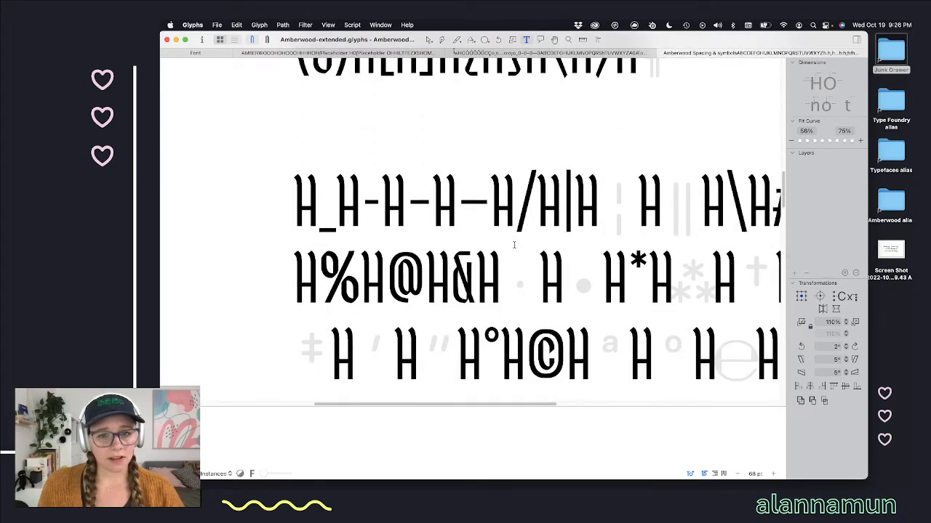
click(521, 211)
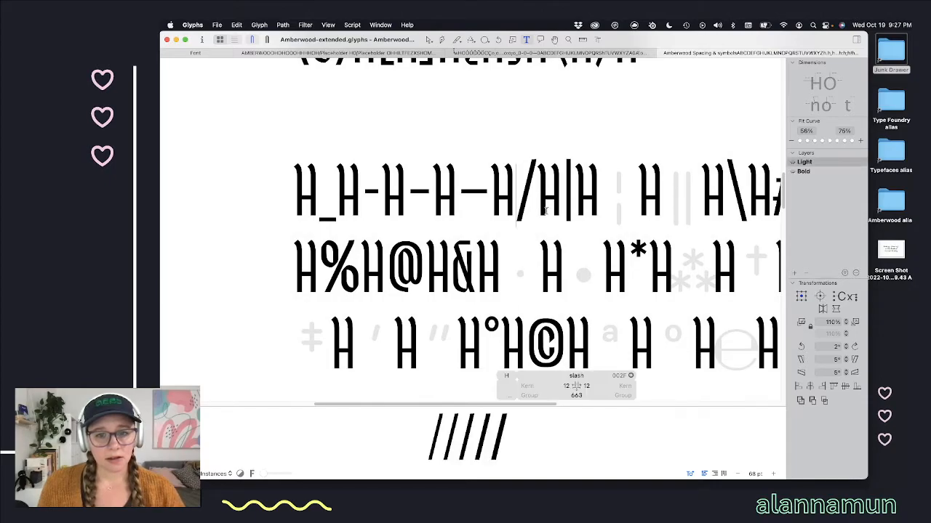
scroll(541, 227, up, 2)
scroll(557, 242, up, 4)
click(651, 212)
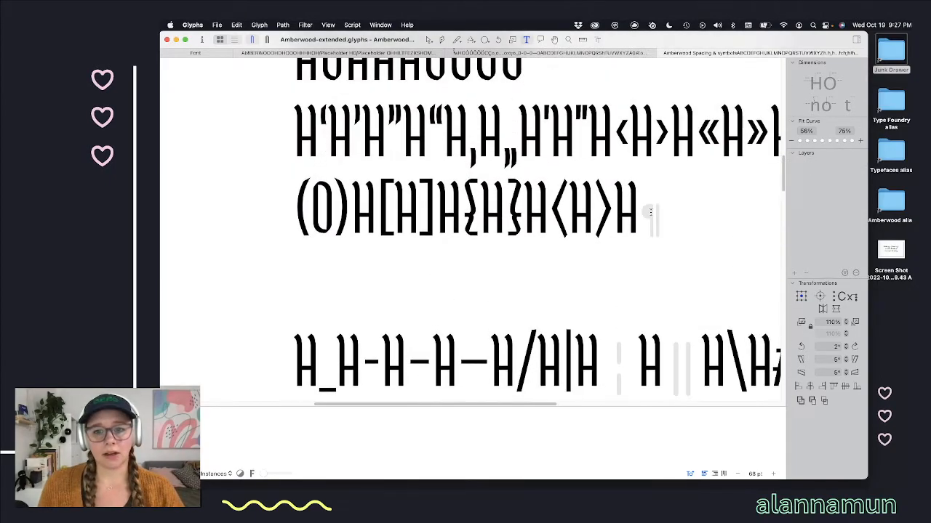
Step: Move the quotation mark and bracket lines from below the HO rows to a new line under the H.H,H… punctuation row
shift+click(288, 128)
key(BackSpace)
scroll(436, 182, up, 4)
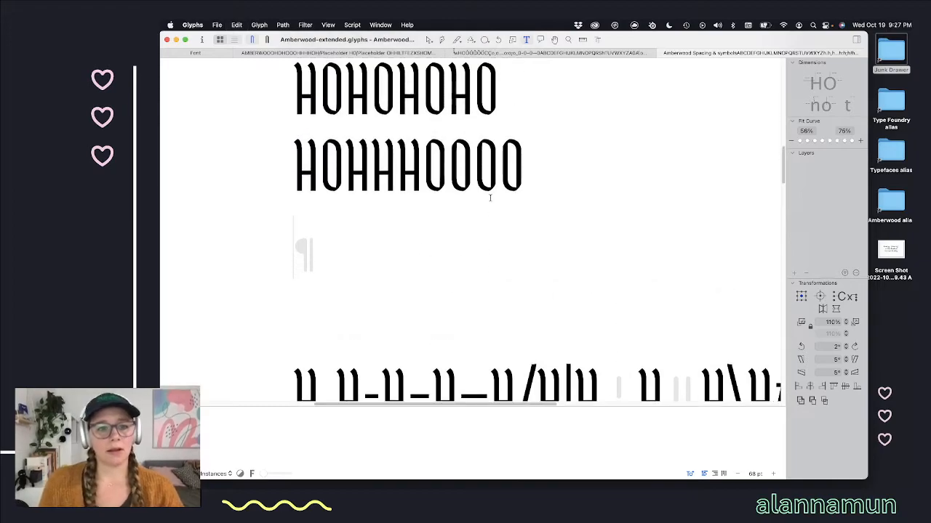
scroll(492, 194, up, 10)
click(698, 218)
key(Return)
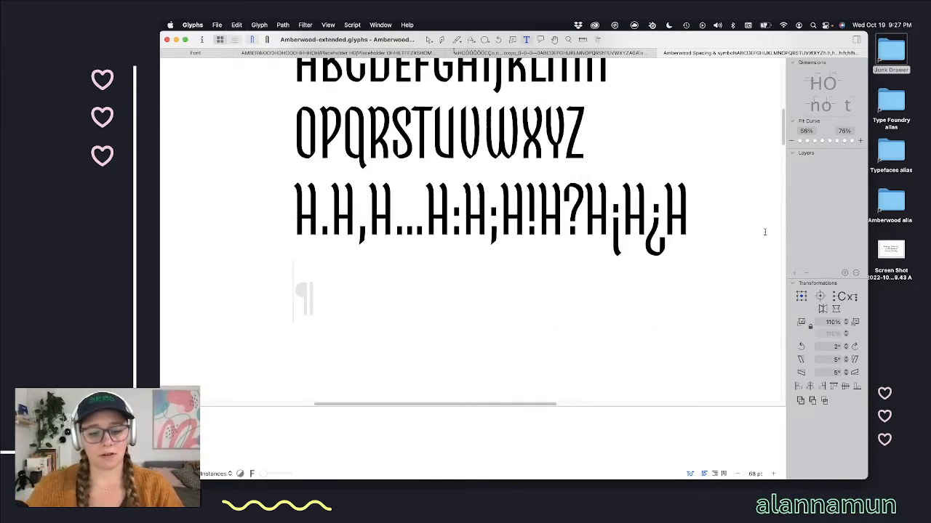
text(H‘H’H"H"H‚H„H'H"H‹H›H«H»H (O)H[H]H{H}H<H>H)
Step: Place the text cursor at the start of the quotation mark line and switch the edit view to the Bold master
scroll(582, 316, down, 4)
scroll(575, 302, up, 2)
scroll(531, 298, up, 1)
click(292, 238)
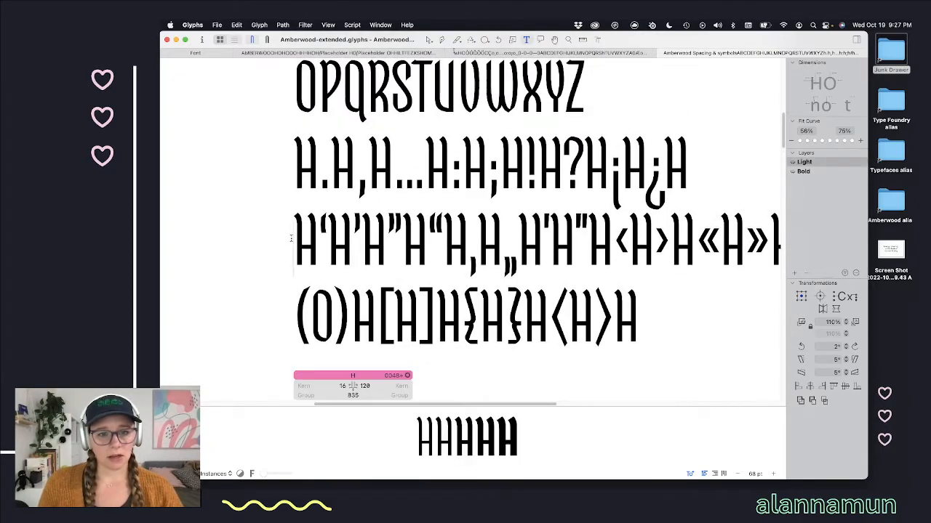
key(super+2)
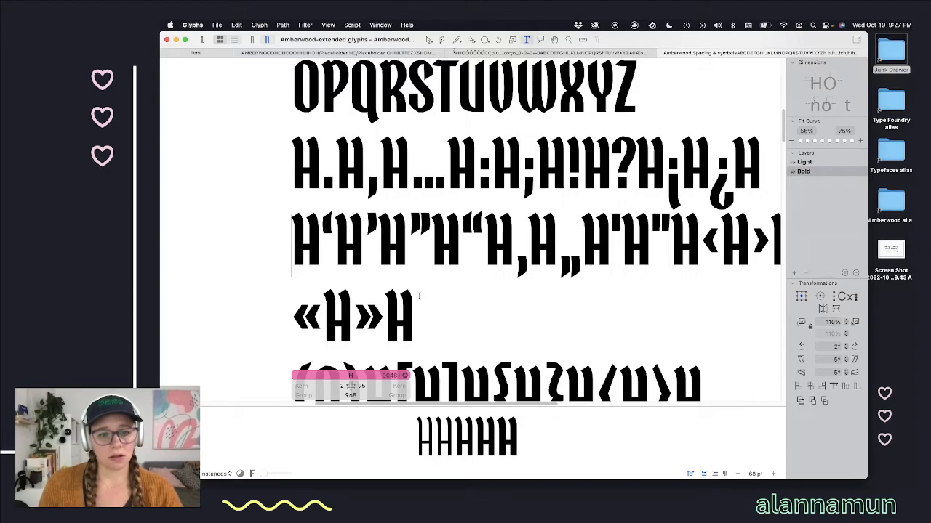
Step: Move the H.H,H… punctuation line and the quotation mark lines to directly below the HOHHHOOOO row
scroll(454, 313, down, 2)
scroll(454, 312, down, 2)
click(435, 310)
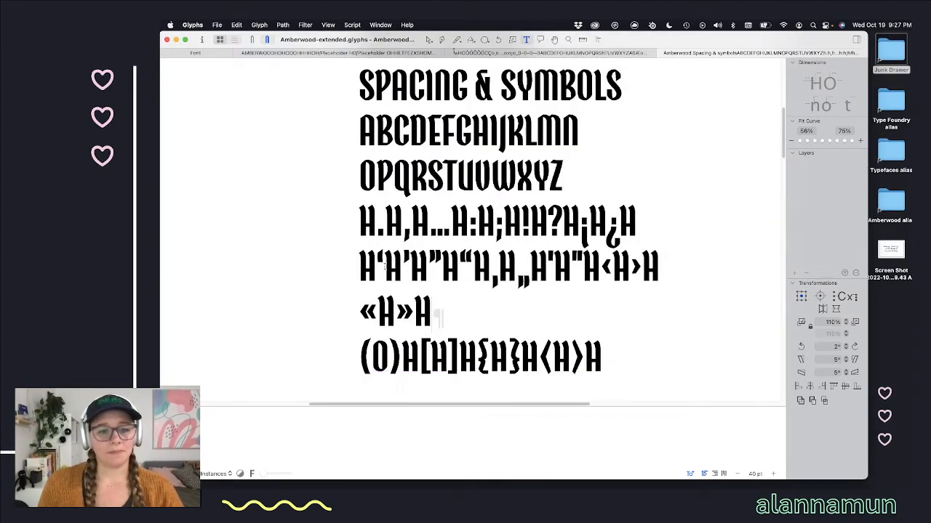
shift+click(361, 266)
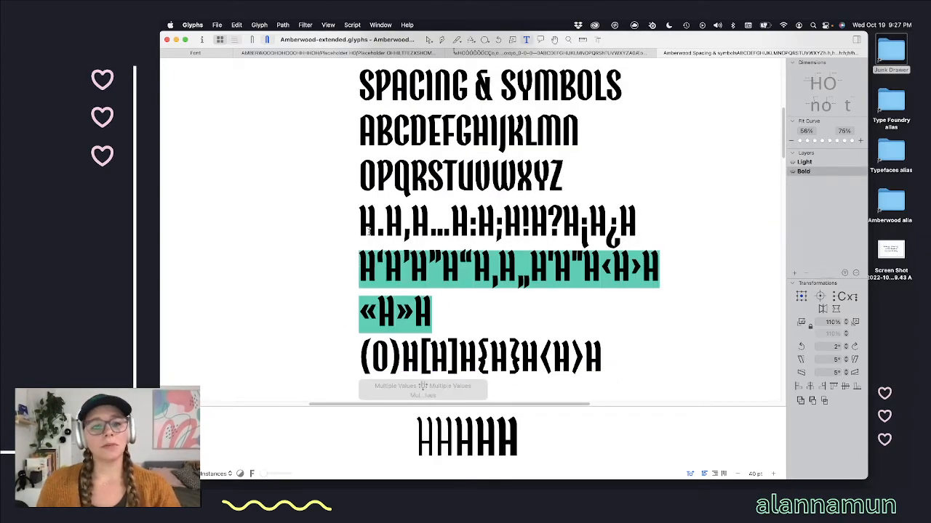
shift+click(364, 223)
key(BackSpace)
scroll(430, 270, down, 1)
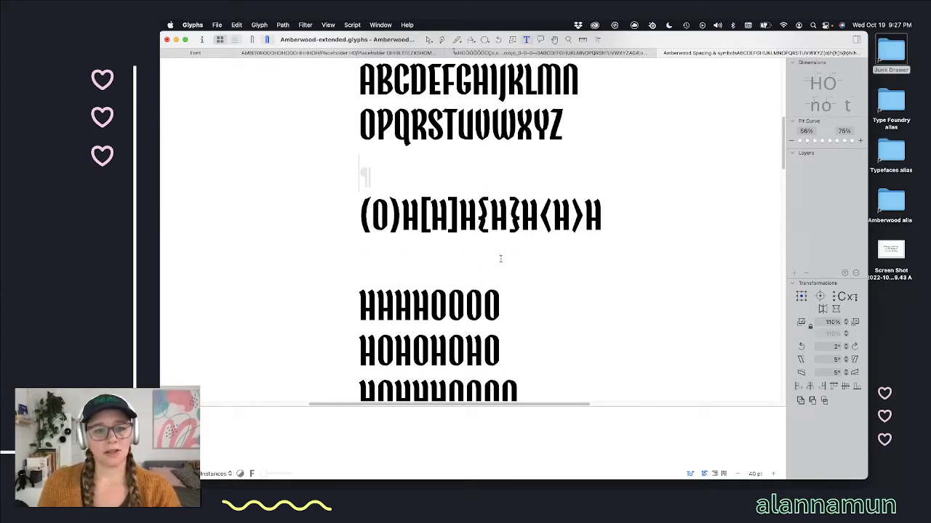
scroll(395, 195, down, 5)
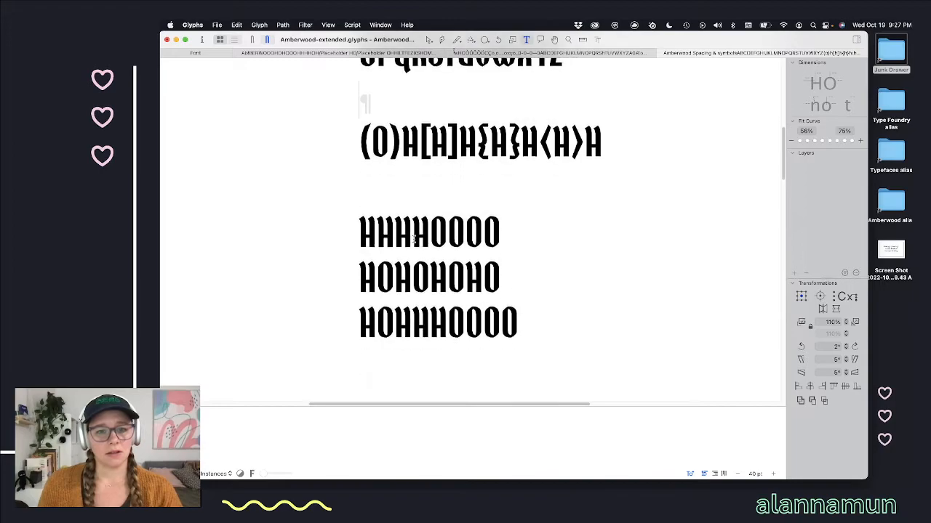
key(Return)
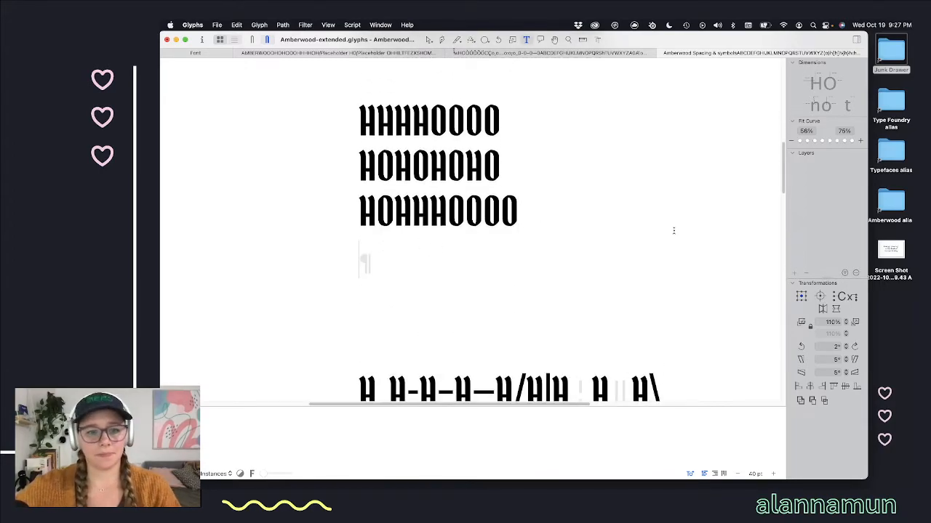
key(BackSpace)
scroll(671, 229, up, 4)
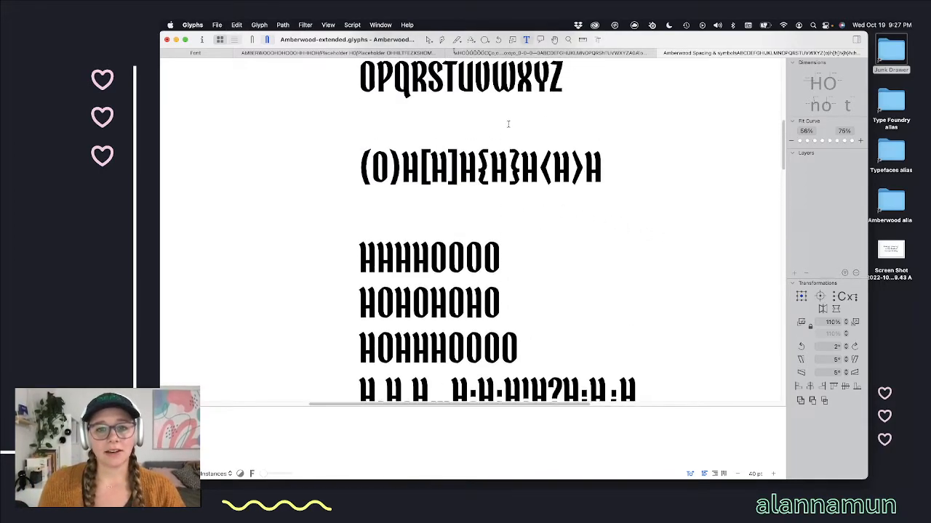
Step: Cut the (O)H[H]H{H}H bracket line and paste it at the end of the quotation mark text, after «H»H
click(602, 151)
shift+click(352, 157)
key(super+c)
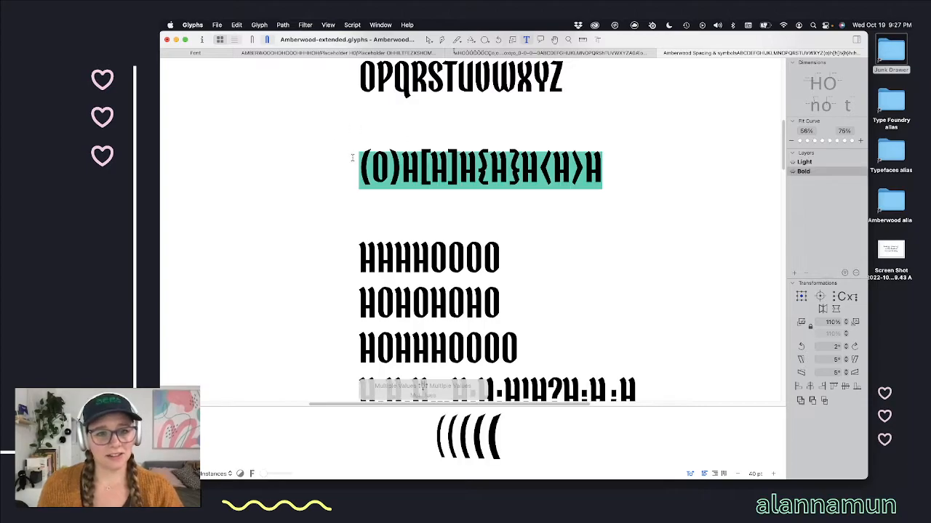
key(BackSpace)
scroll(451, 291, down, 5)
click(458, 301)
key(super+v)
Step: Remove the extra empty lines above the HHHHOOOO row and place the text cursor before the first period
scroll(458, 300, up, 3)
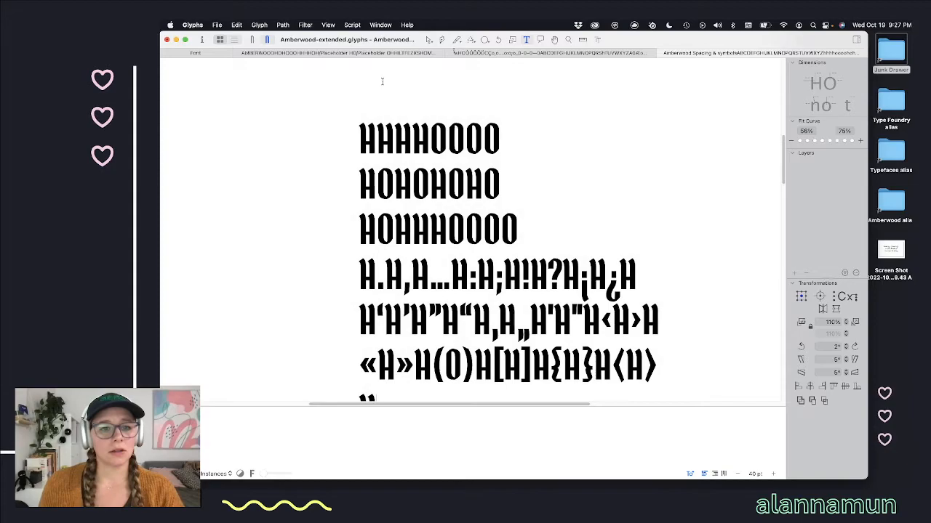
scroll(473, 233, down, 3)
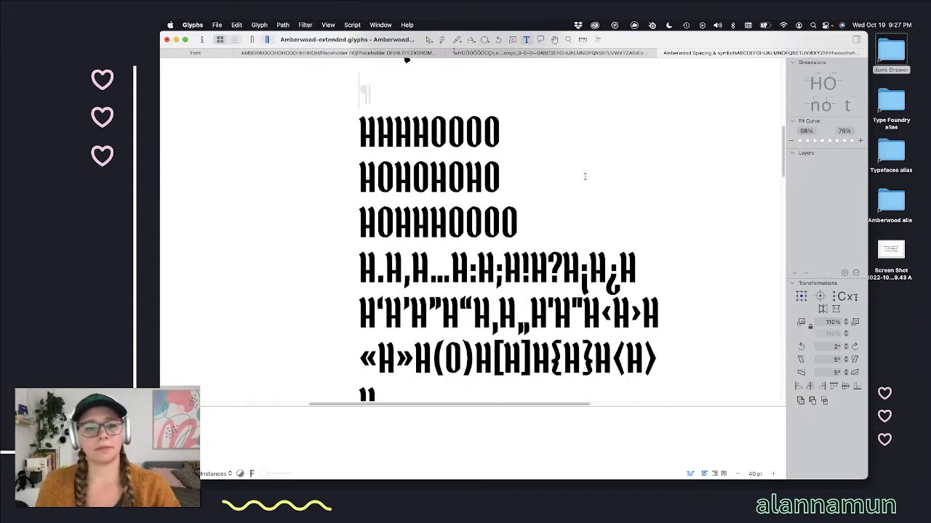
scroll(476, 240, up, 5)
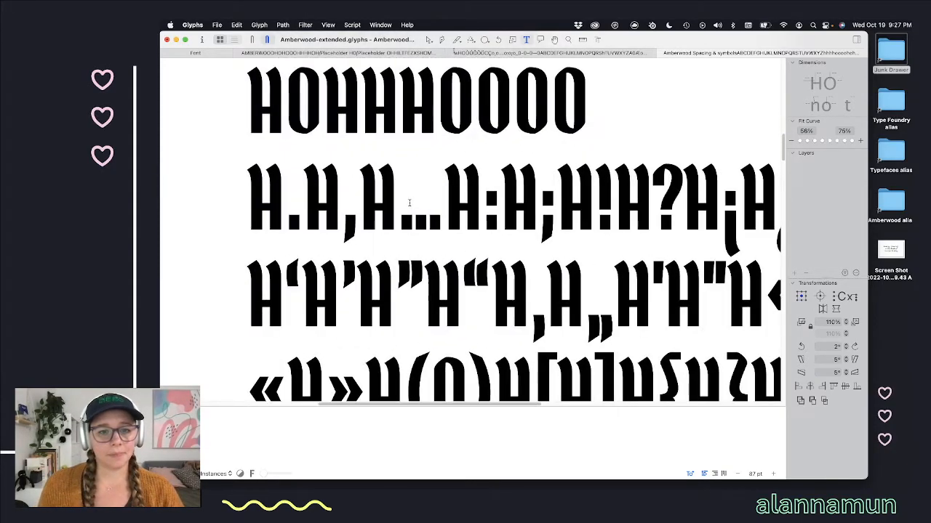
click(267, 235)
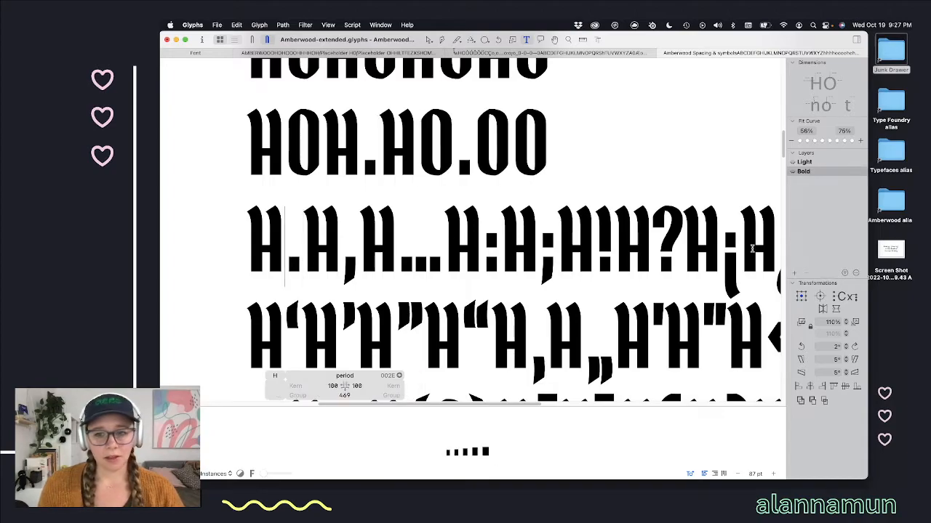
Step: Move the H.H,H… punctuation line under the OPQRSTUVWXYZ row and delete the empty line left above the quotation marks
scroll(669, 276, down, 2)
scroll(670, 276, down, 5)
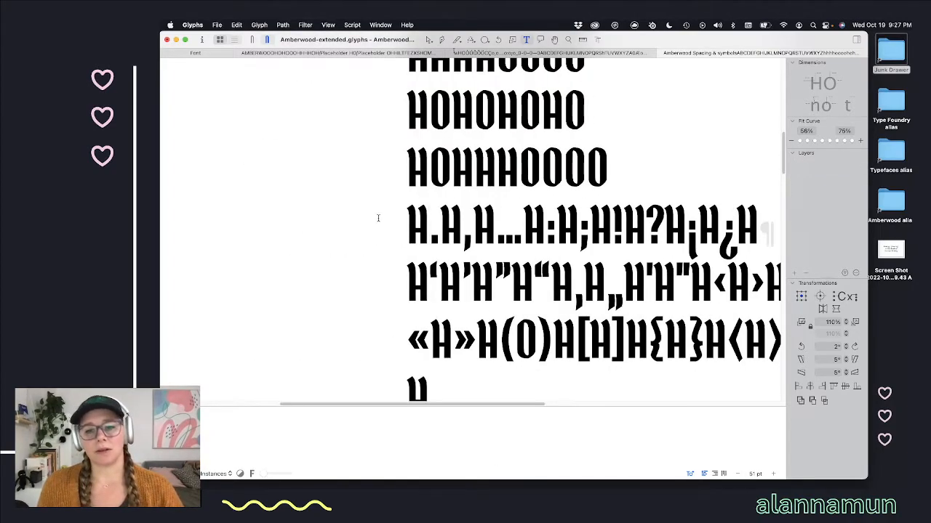
double_click(394, 217)
key(BackSpace)
scroll(487, 215, up, 4)
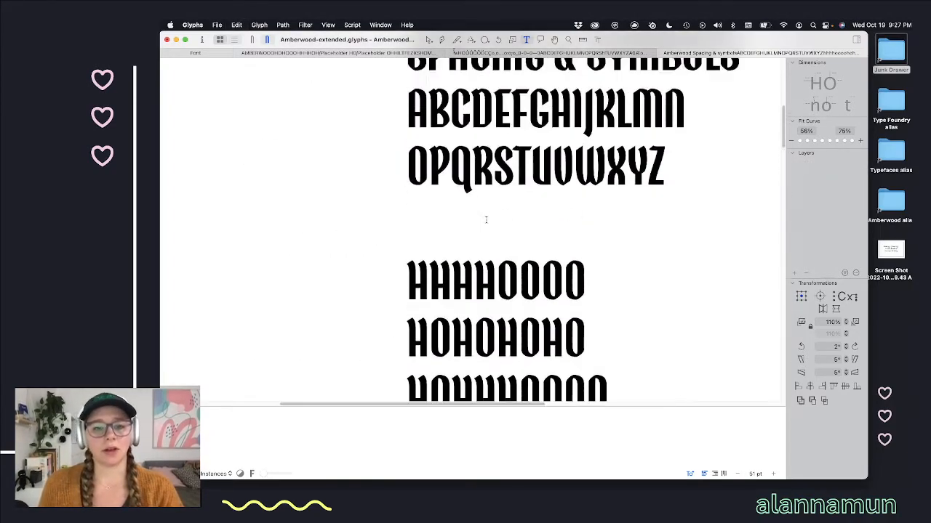
key(cmd+z)
key(cmd+z)
key(cmd+z)
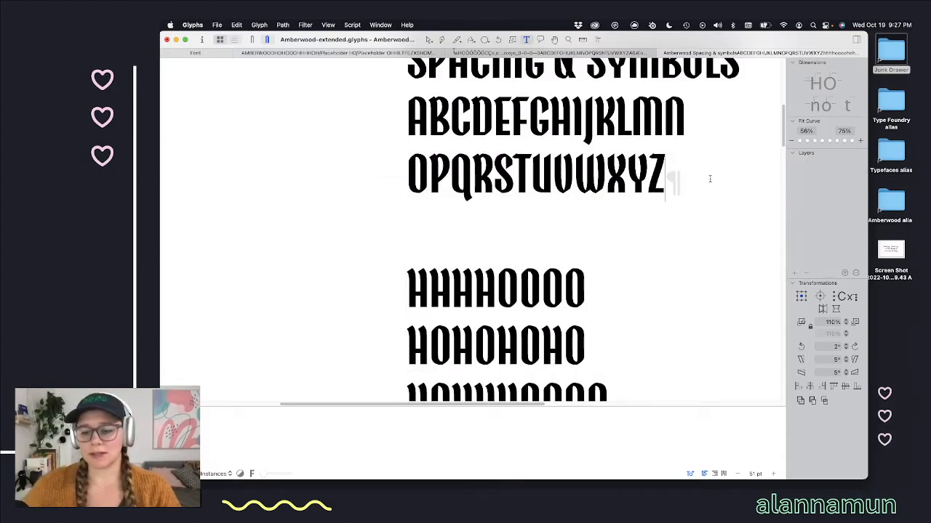
scroll(528, 275, down, 8)
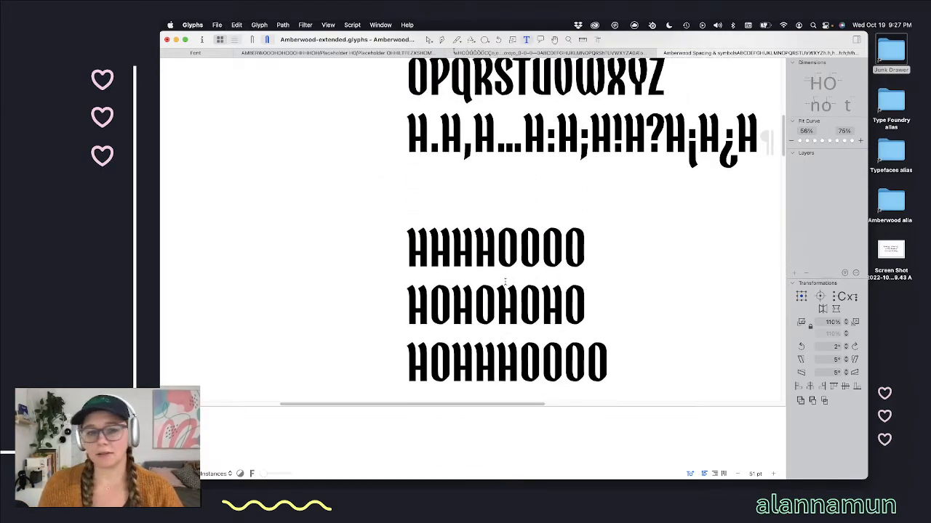
click(401, 306)
key(BackSpace)
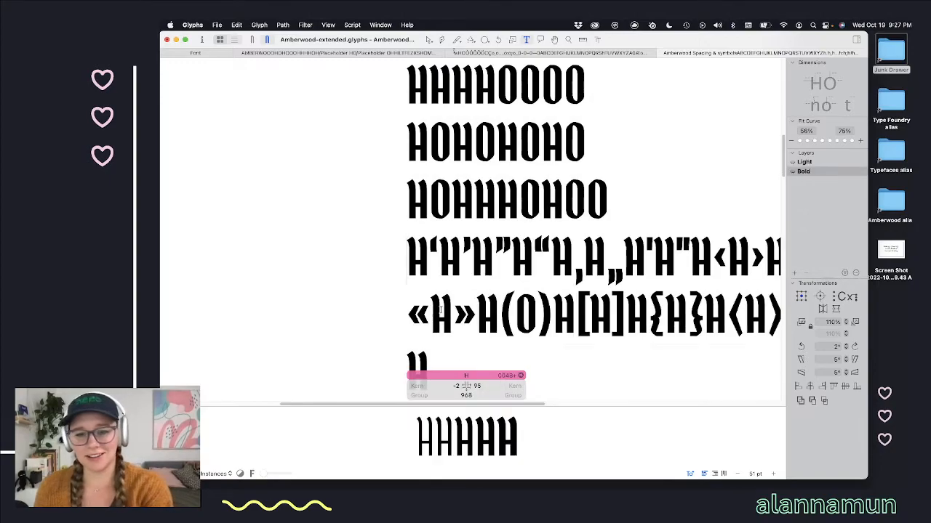
Step: Set the right sidebearing of the quoteleft glyph in the Bold master to 58
key(super+plus)
key(super+plus)
scroll(467, 272, up, 3)
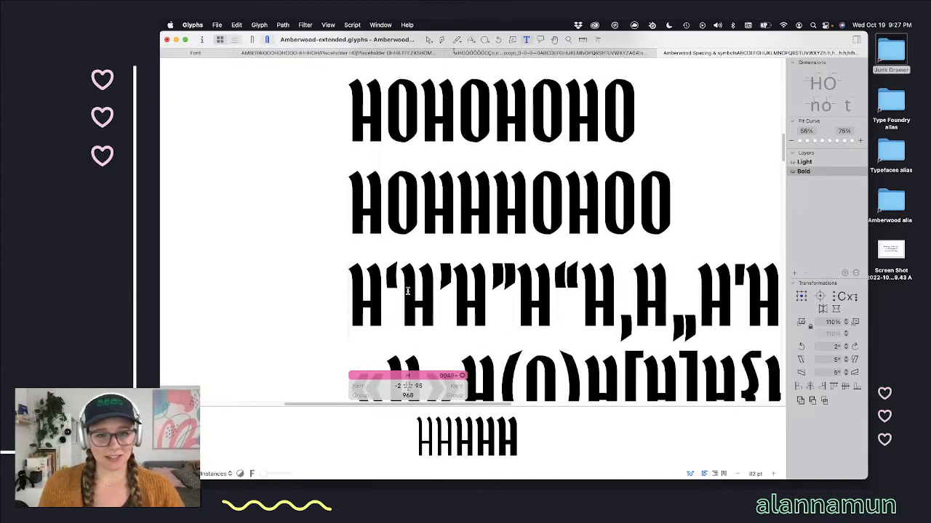
click(390, 296)
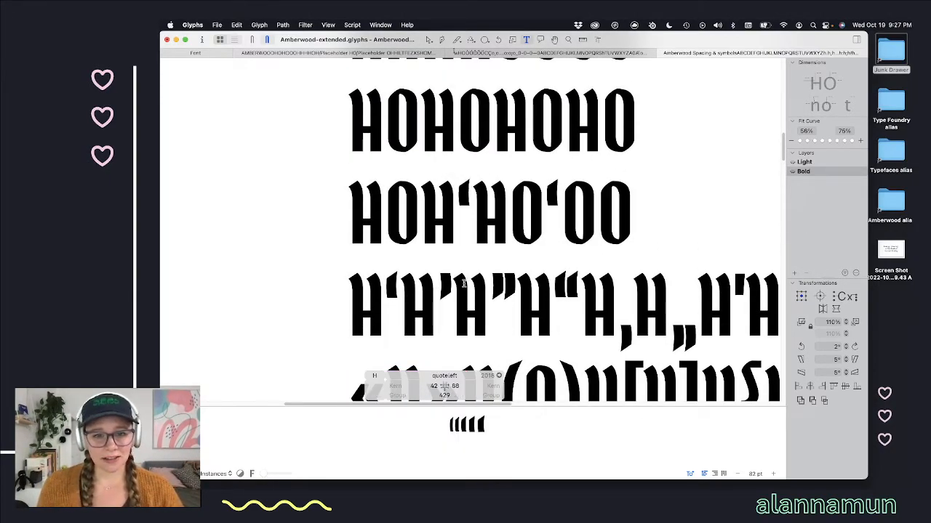
click(456, 386)
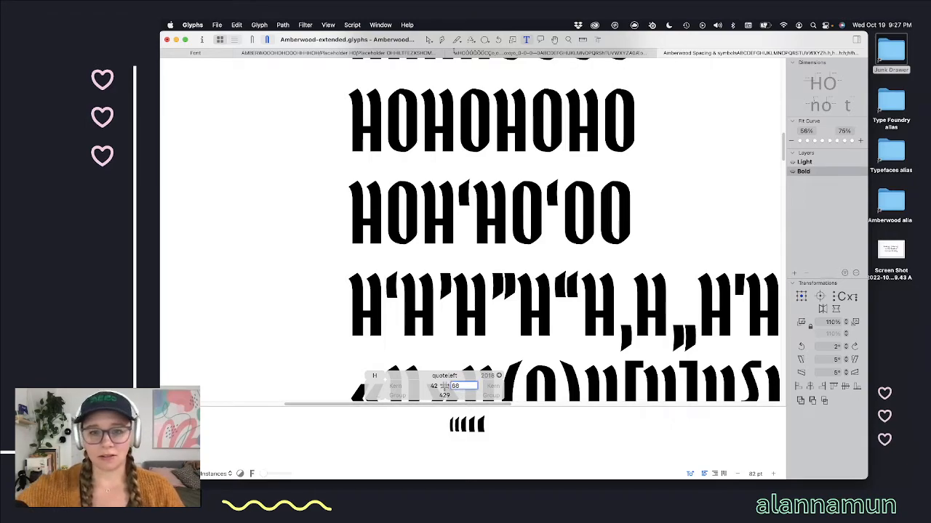
key(shift+Down)
key(shift+Down)
key(shift+Down)
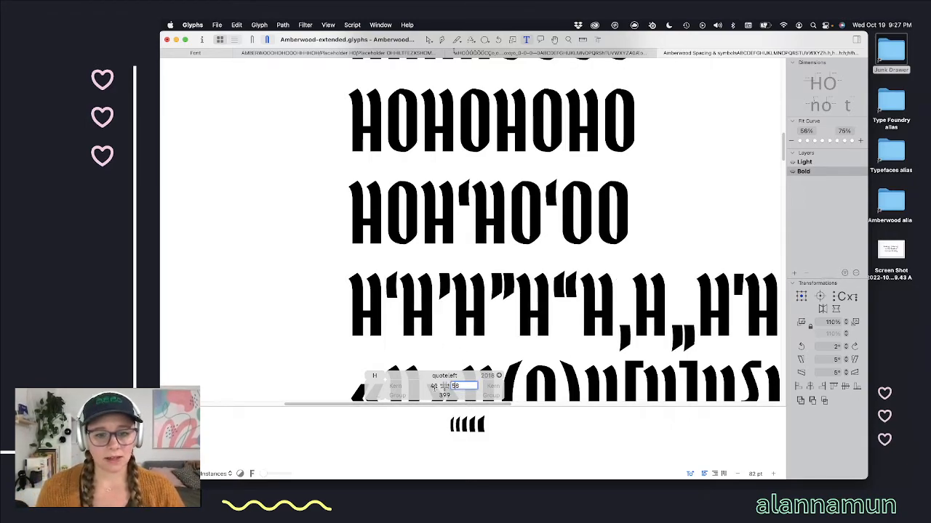
Step: Set the left sidebearing of the Bold quoteleft glyph to 58
click(433, 386)
key(shift+Up)
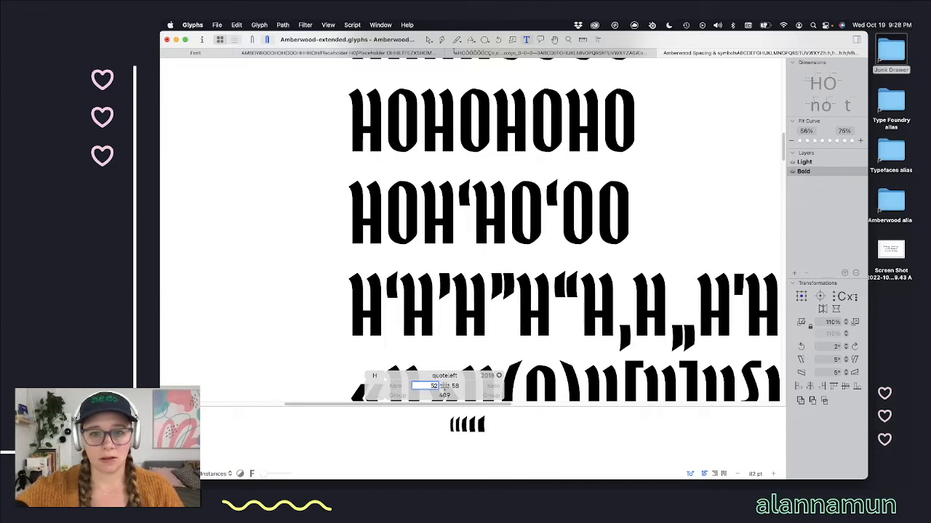
key(Up)
key(Up)
key(Up)
key(Up)
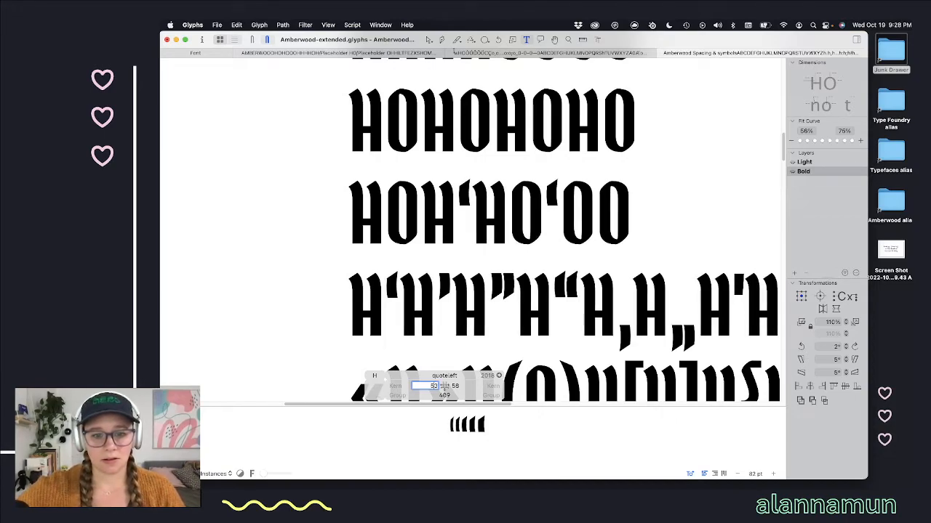
key(Up)
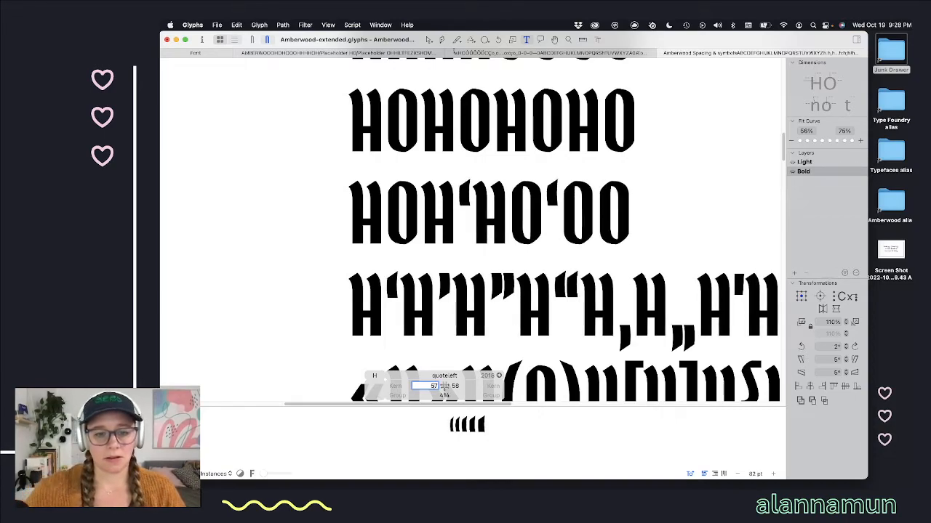
key(Up)
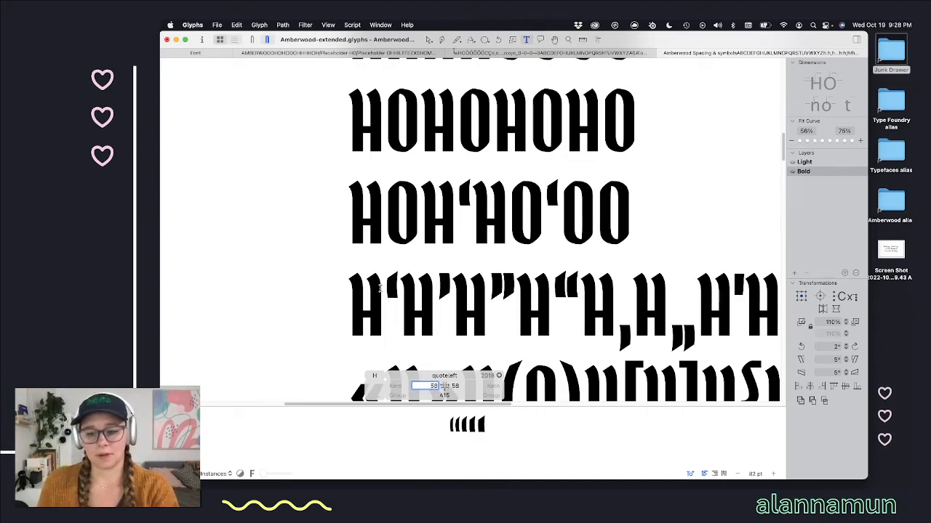
Step: Update the linked sidebearings of the quoteright glyph and the adjacent quotedblleft glyph to match their metrics keys
click(439, 299)
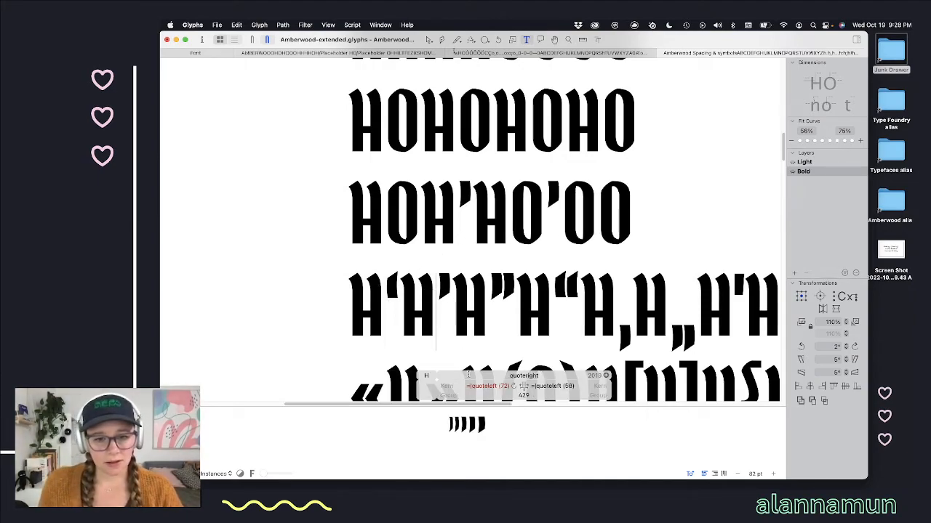
click(514, 386)
click(488, 306)
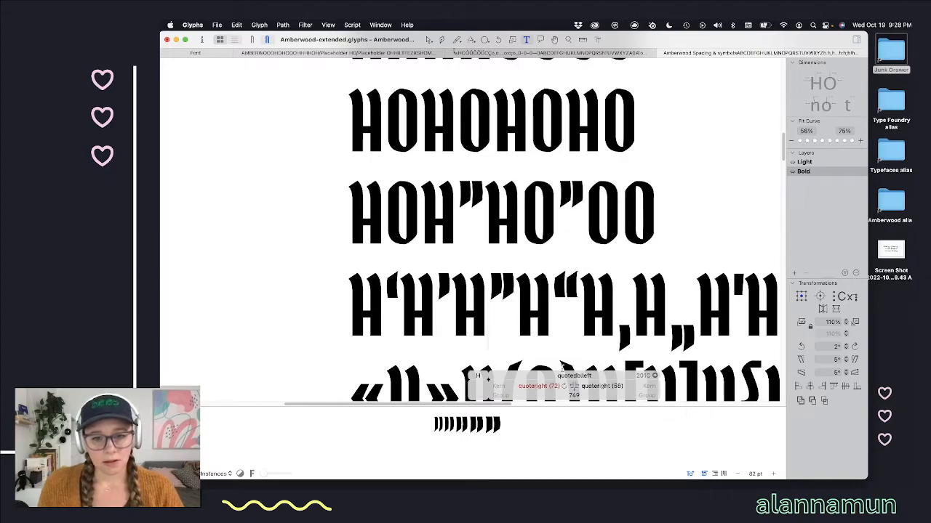
click(565, 386)
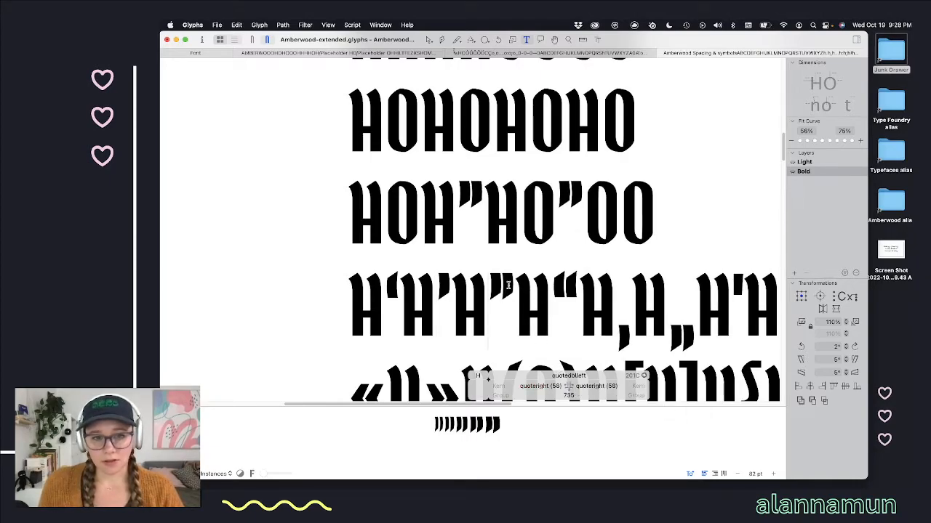
Step: Shift the quoteleft component inside quotedblleft 10 units to the right, to X 745, and update the glyph's linked sidebearings
key(Escape)
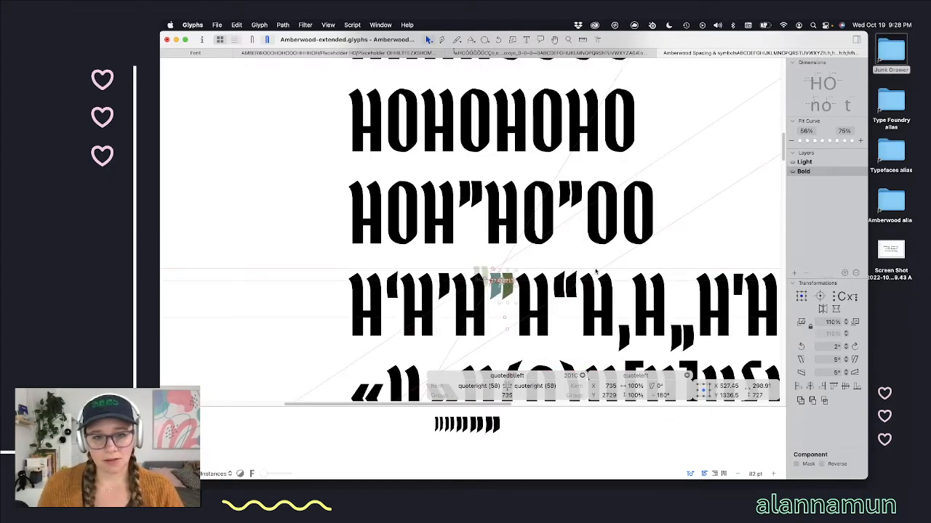
key(shift+Right)
key(shift+Right)
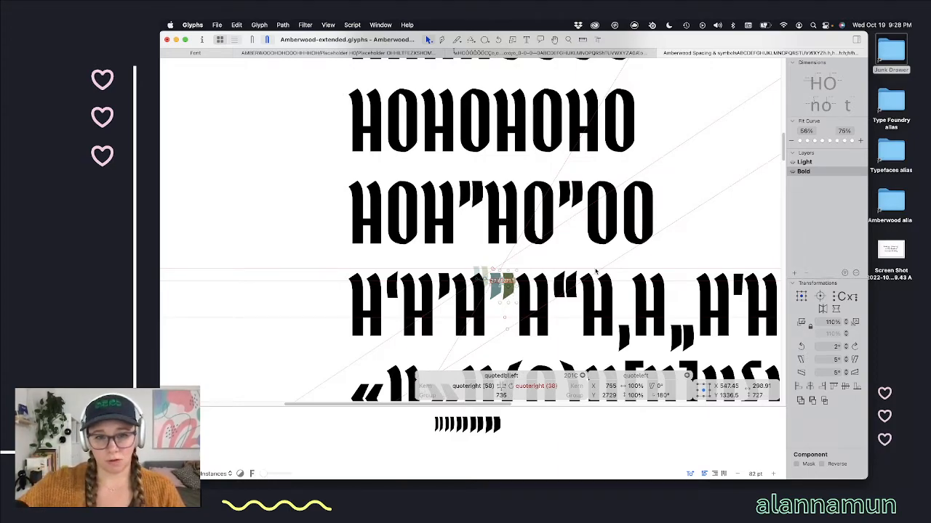
key(shift+Left)
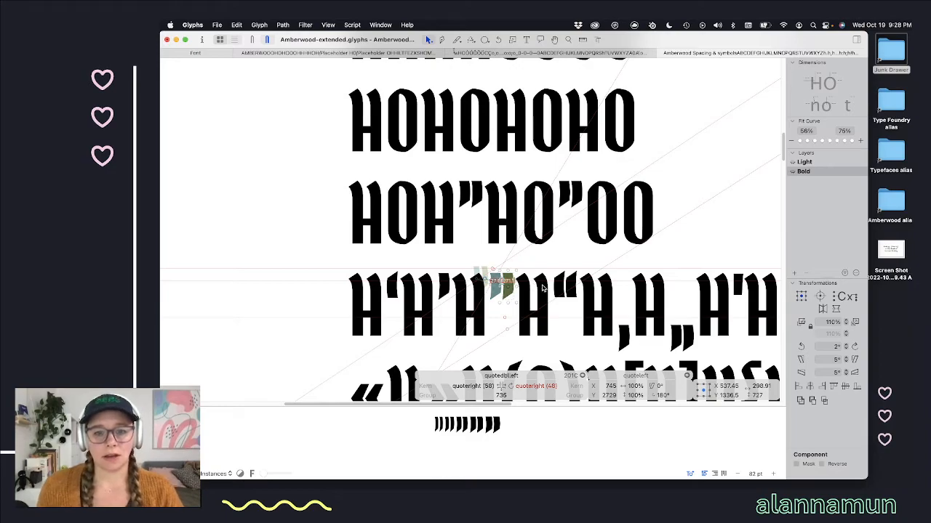
click(512, 389)
Step: Shift the quoteleft component inside quotedblright 10 units to the right, to X 330, and update the glyph's linked right sidebearing
double_click(569, 292)
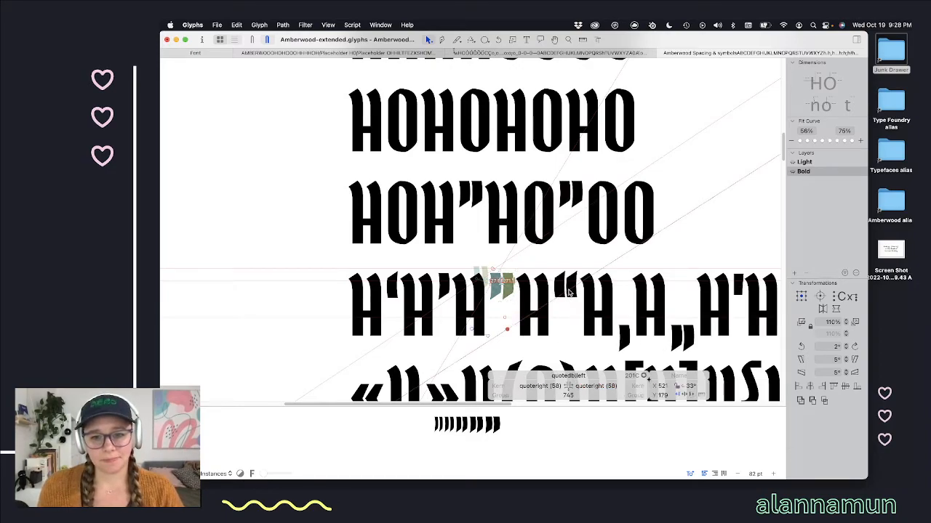
click(572, 291)
key(shift+Right)
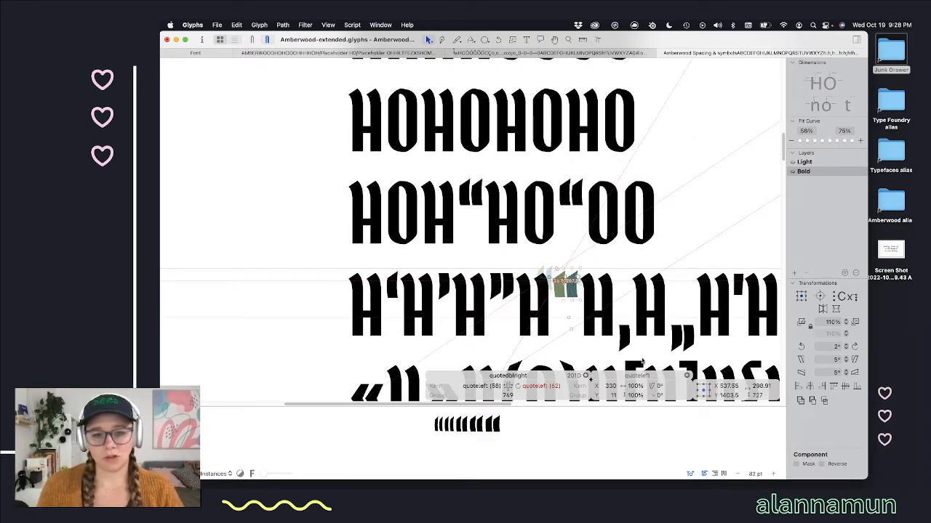
click(517, 387)
scroll(687, 301, down, 2)
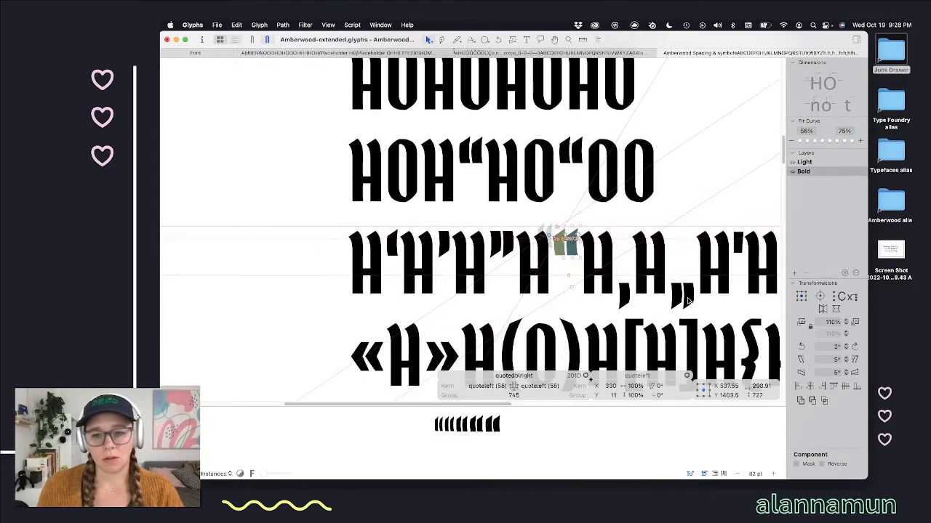
Step: Update both linked sidebearings of the Bold quotedblbase glyph to match quoteright, and check the metrics of quotesinglbase
double_click(688, 301)
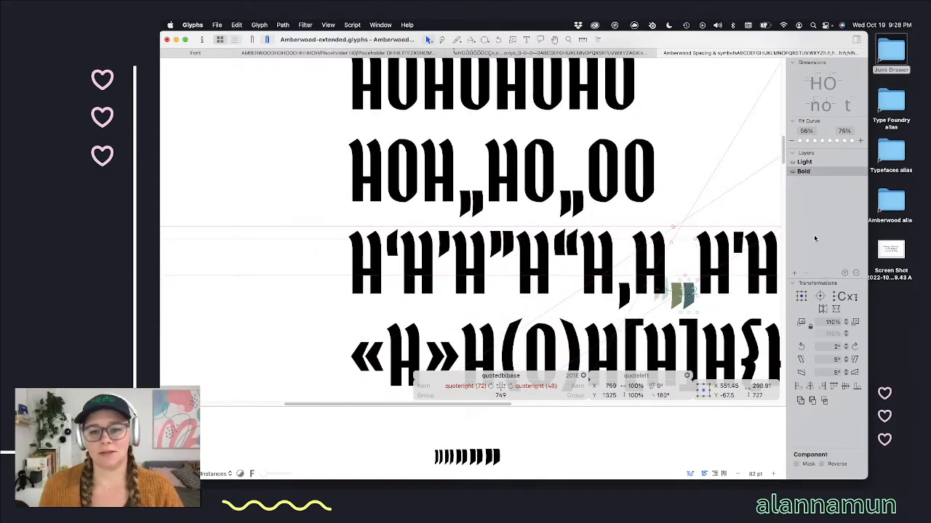
click(508, 386)
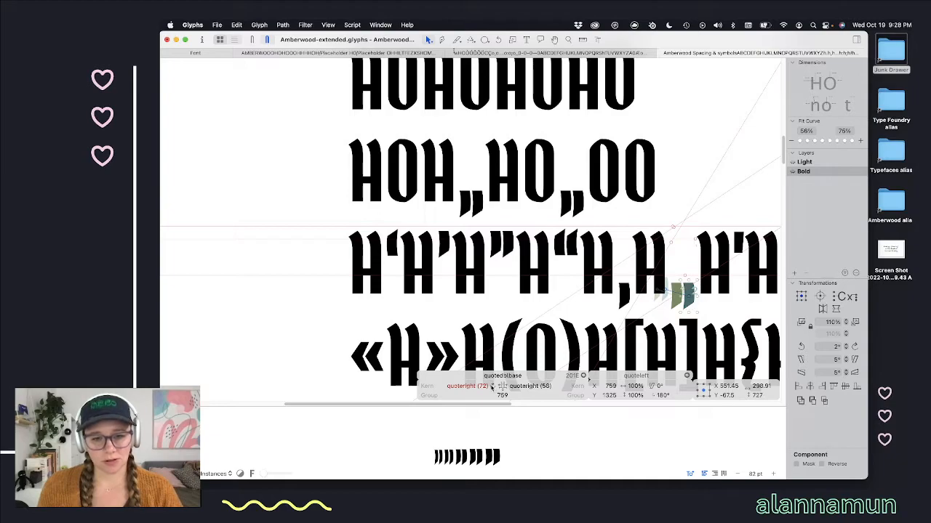
click(497, 387)
double_click(626, 293)
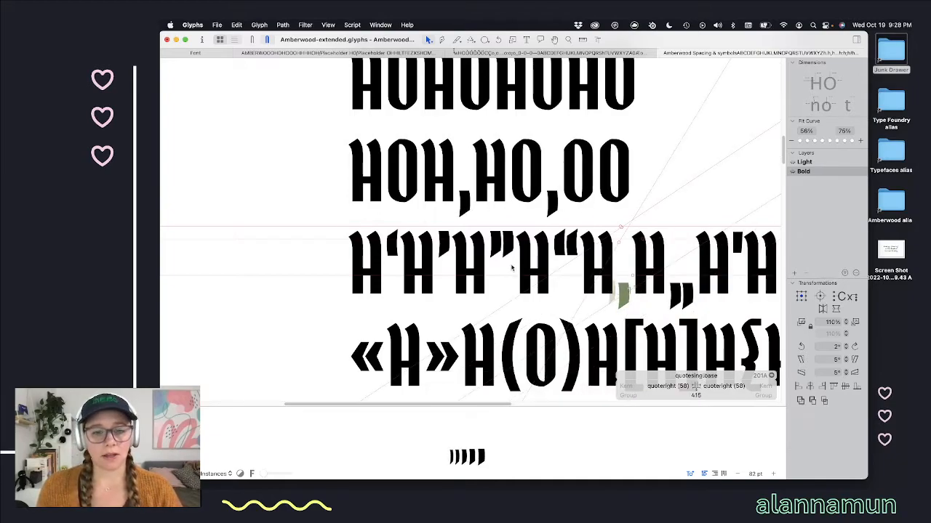
Step: Set the left sidebearing of the Bold quotesingle glyph to 41
scroll(683, 295, up, 3)
scroll(688, 295, right, 2)
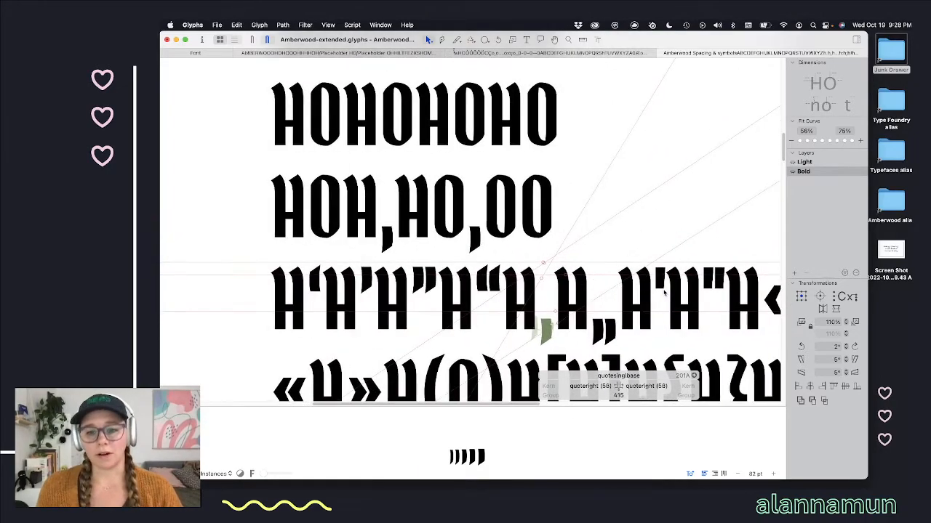
double_click(662, 295)
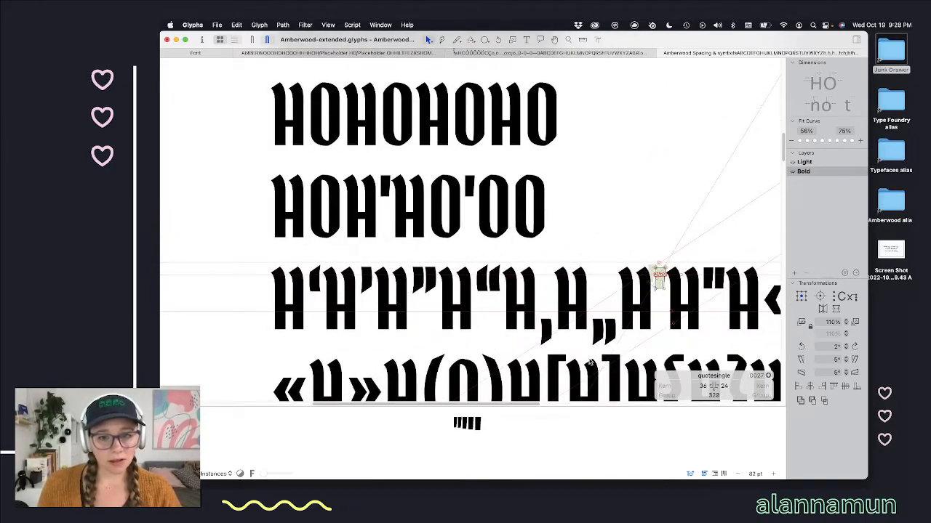
click(698, 386)
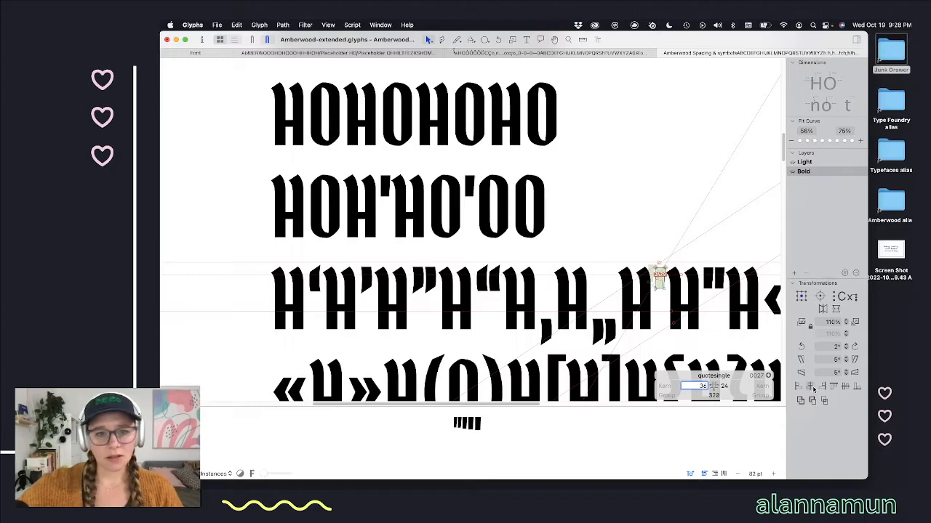
key(shift+Up)
key(Down)
key(Down)
key(Down)
key(Down)
key(Down)
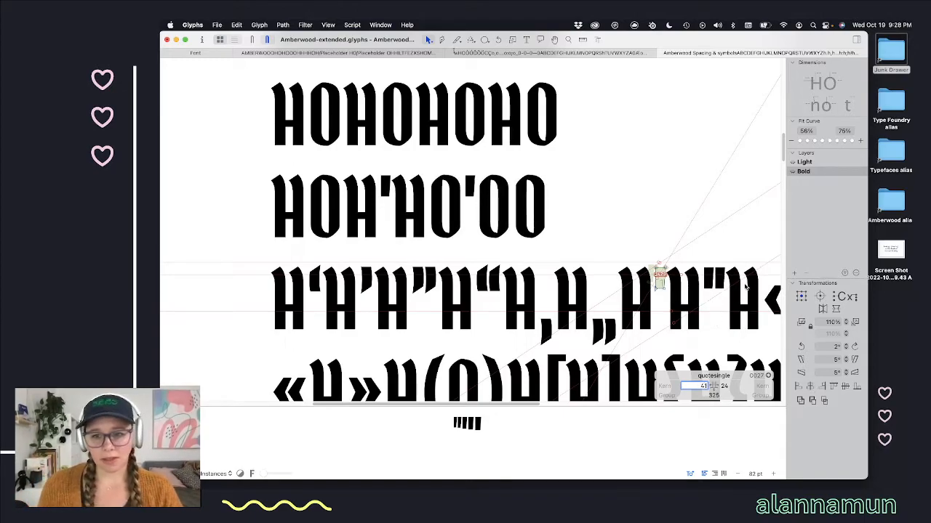
Step: Update the linked right sidebearing of the quotedbl glyph to match its quotesingle metrics key
click(720, 286)
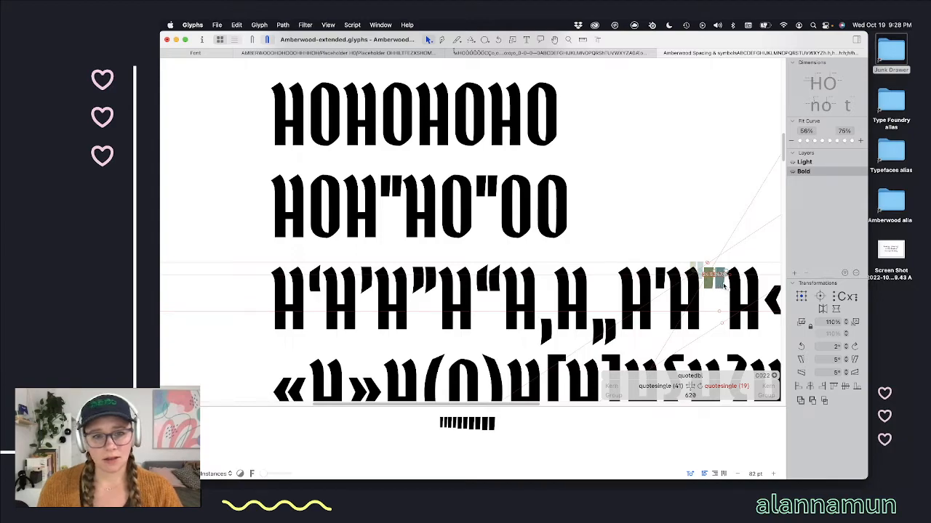
click(722, 284)
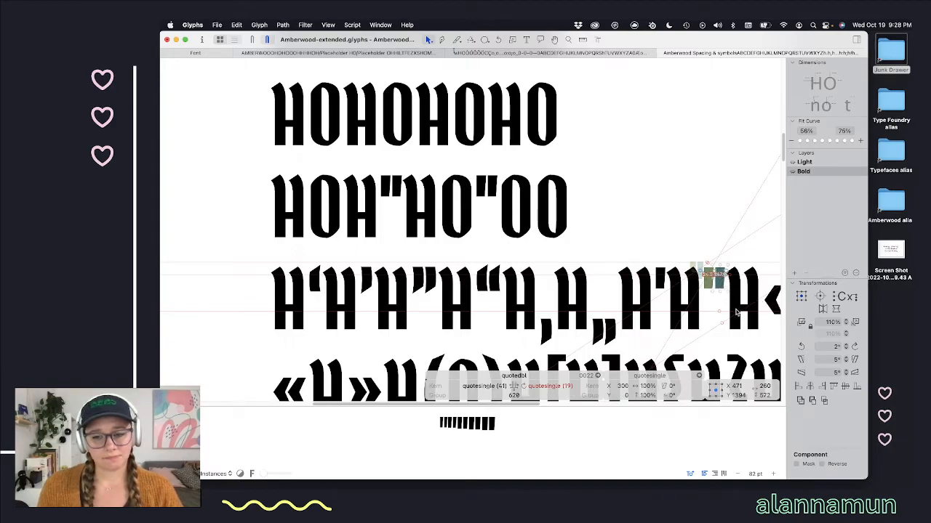
click(523, 386)
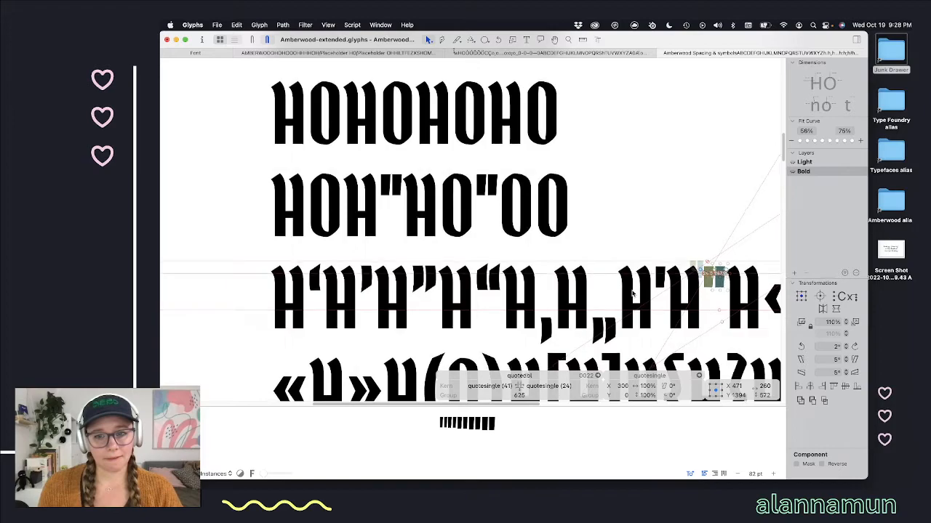
Step: Set the right sidebearing of the Bold guilsinglleft glyph to 68
scroll(687, 282, down, 2)
click(716, 256)
scroll(705, 259, right, 2)
key(Escape)
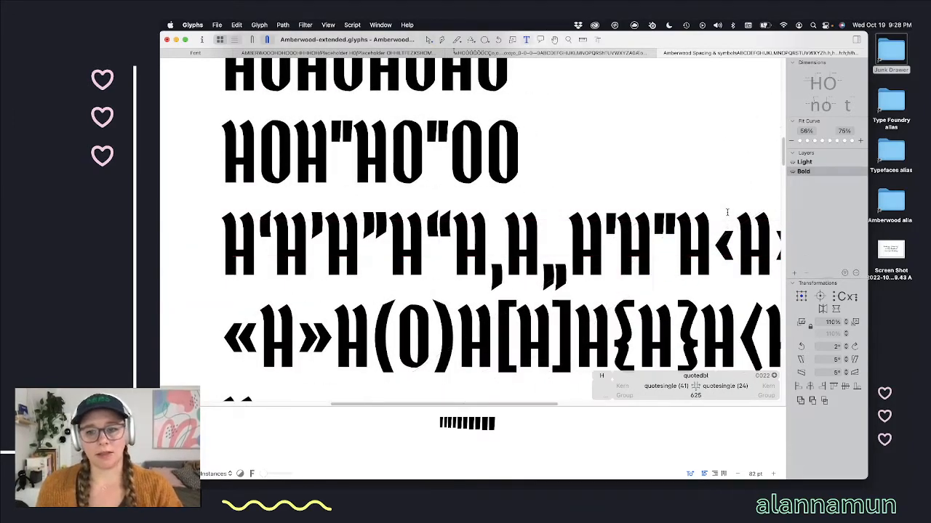
key(Right)
key(Right)
scroll(670, 313, up, 1)
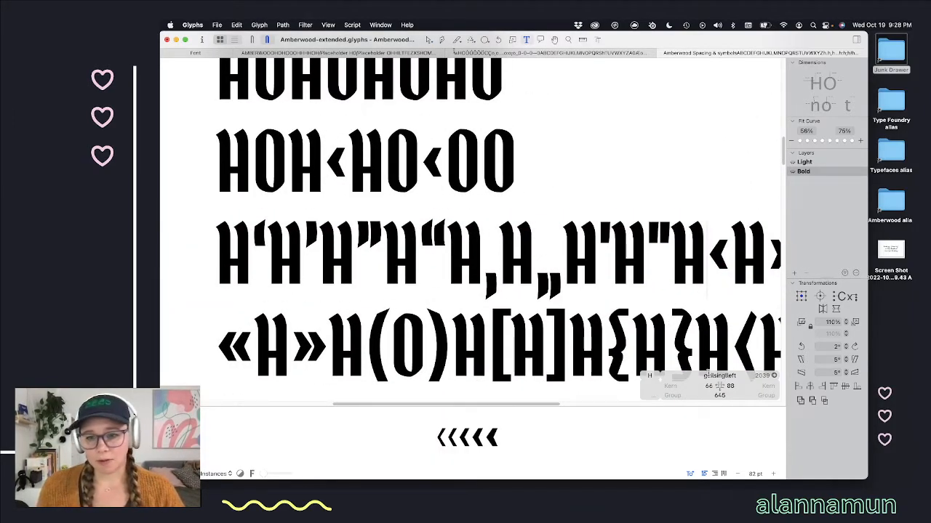
click(709, 386)
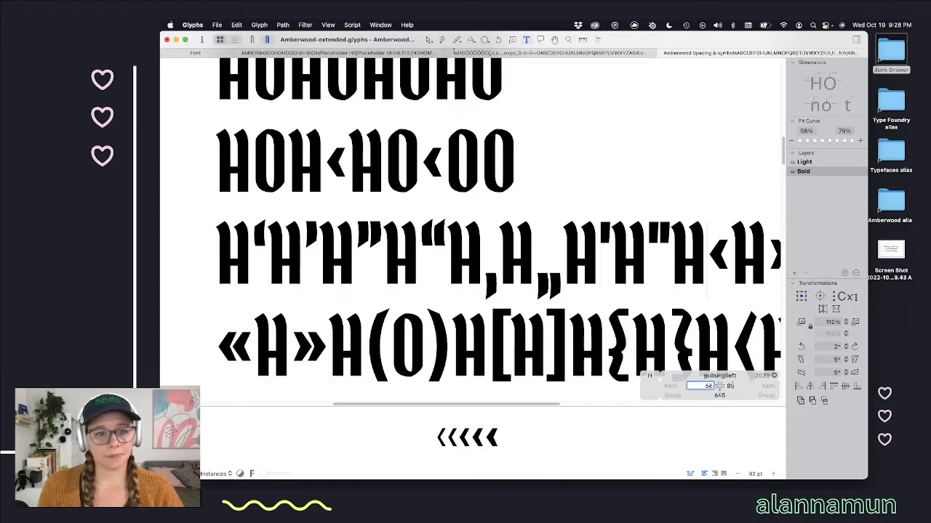
key(Tab)
key(shift+Down)
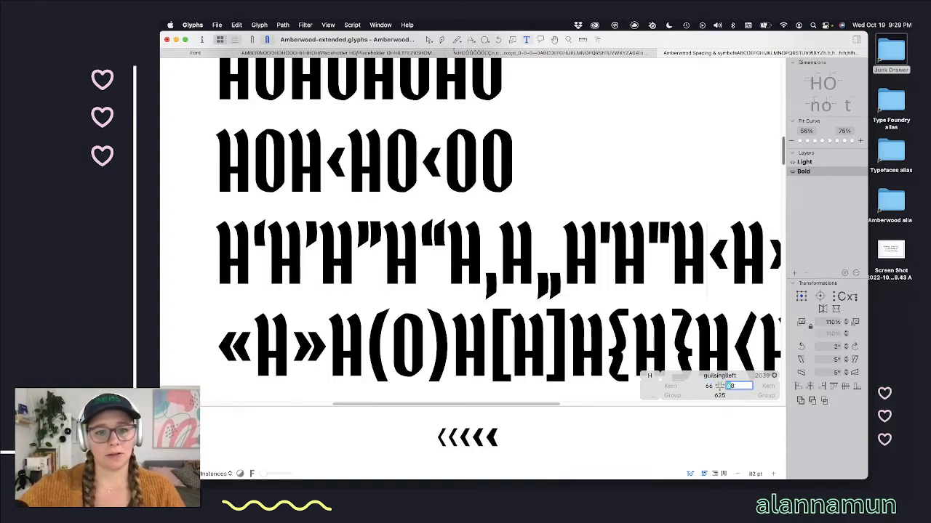
Step: Update the linked sidebearings of guilsinglright, guillemetleft and guillemetright to match their guilsinglleft metrics keys
click(767, 249)
click(673, 387)
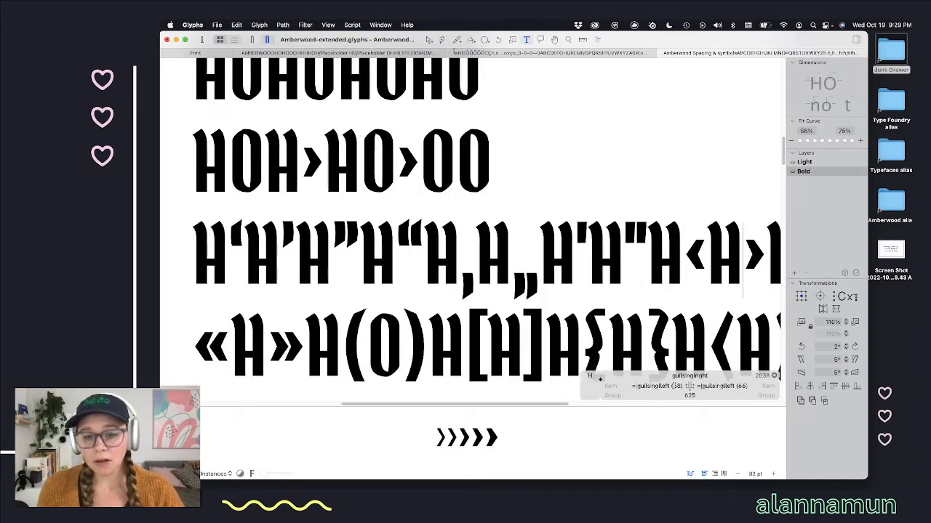
scroll(655, 290, down, 1)
scroll(654, 290, right, 4)
scroll(653, 291, down, 2)
scroll(653, 290, left, 5)
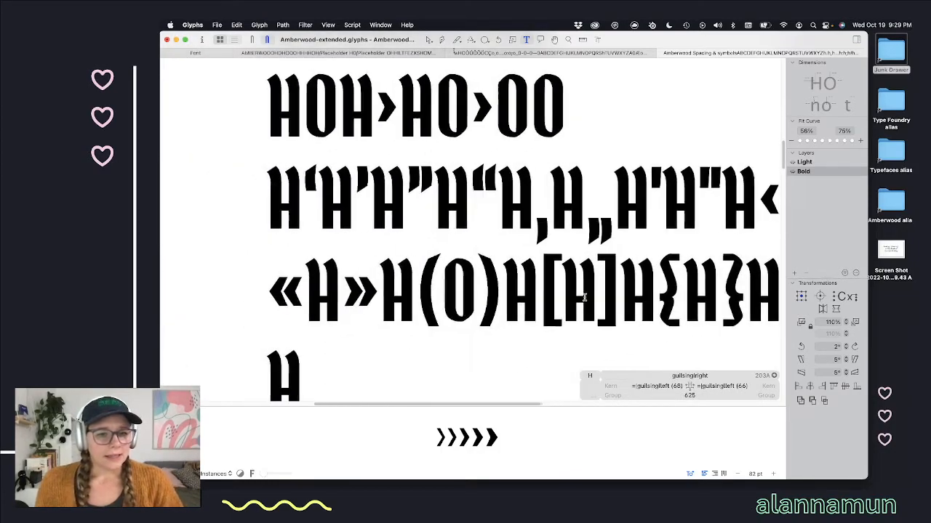
click(292, 278)
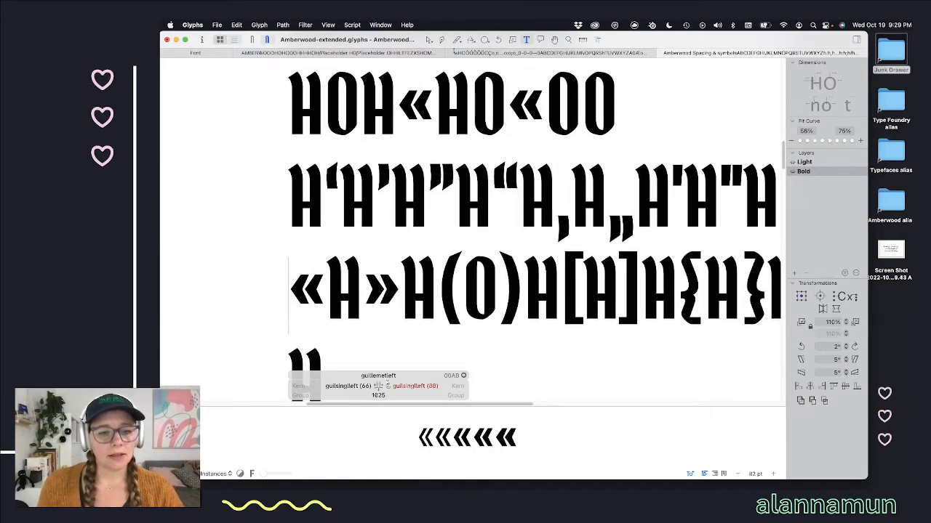
click(381, 386)
click(368, 302)
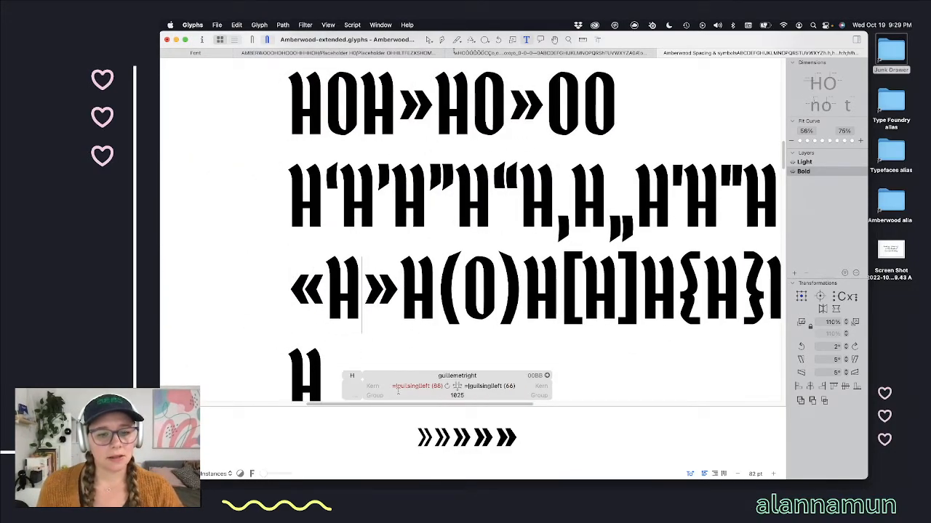
click(449, 386)
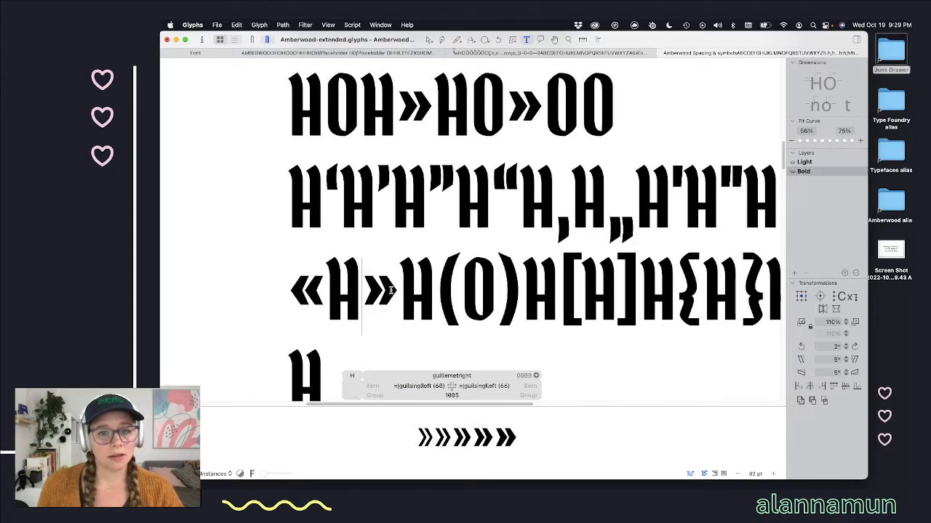
Step: Set the right sidebearing of the Bold parenleft glyph to -41 and update the linked left sidebearing of parenright
click(433, 305)
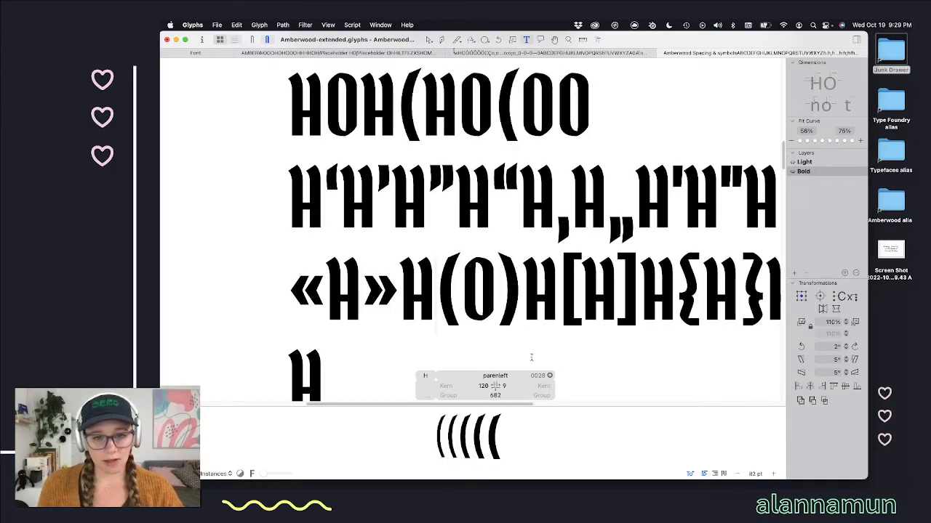
click(504, 386)
key(shift+Down)
key(shift+Down)
key(shift+Down)
key(shift+Down)
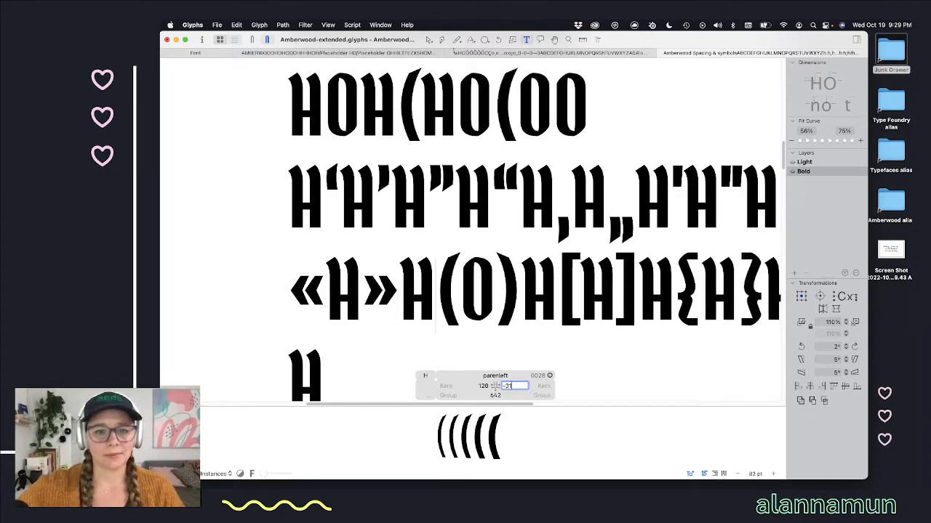
key(shift+Down)
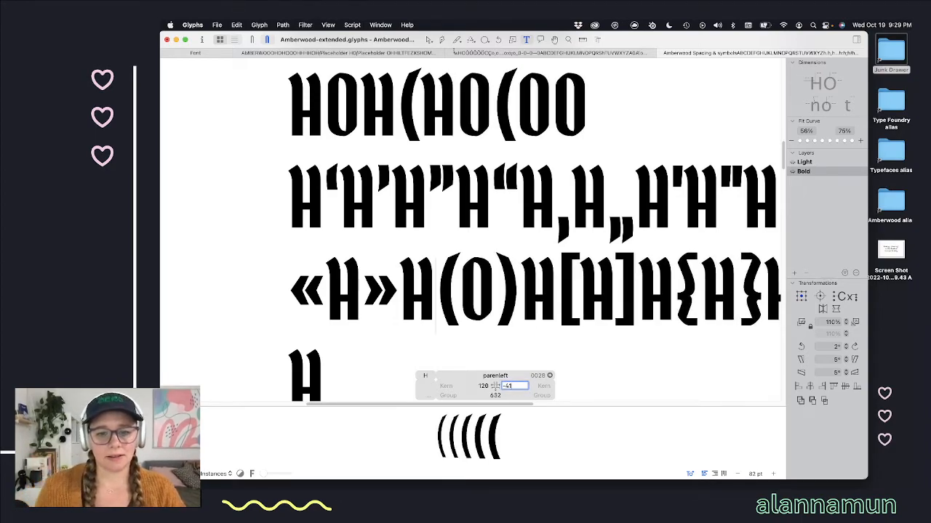
key(Page_Down)
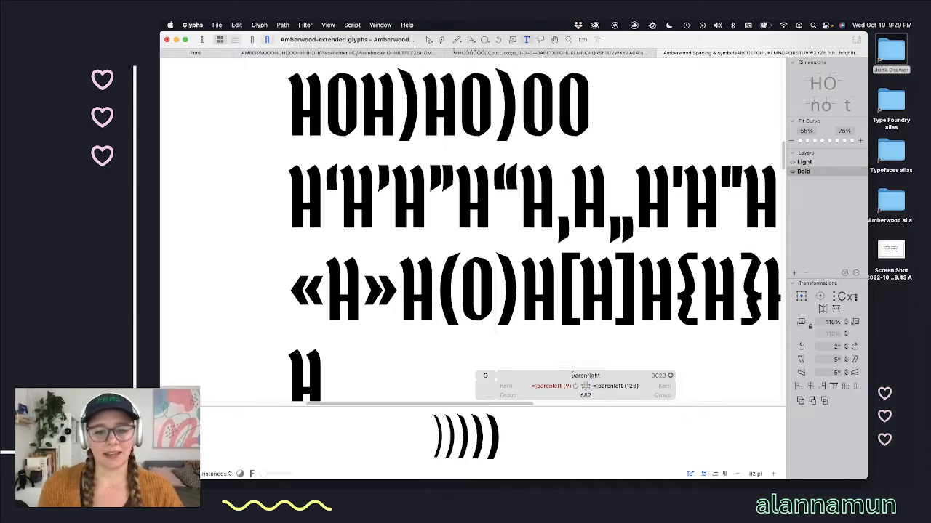
Step: Set the right sidebearing of the Bold bracketleft glyph to -26 and check the linked metrics of bracketright
key(Page_Down)
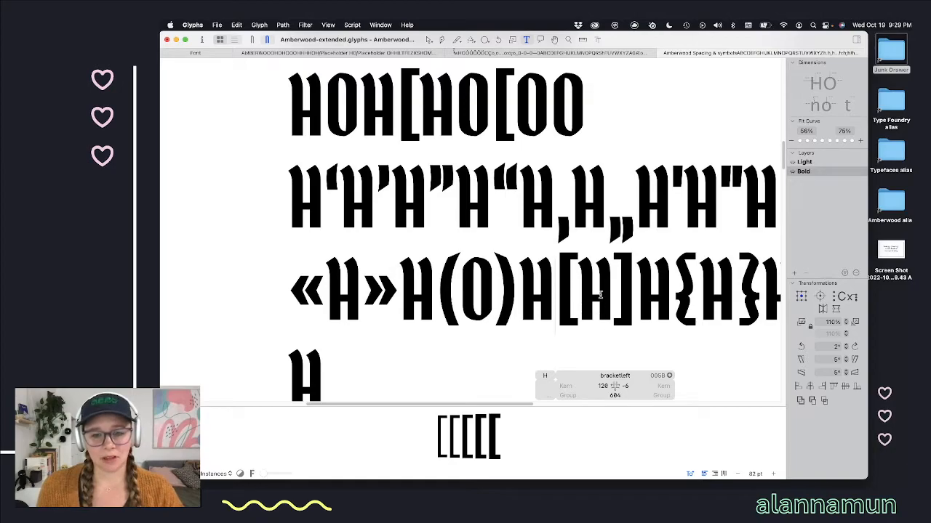
click(630, 386)
text(-26)
key(Return)
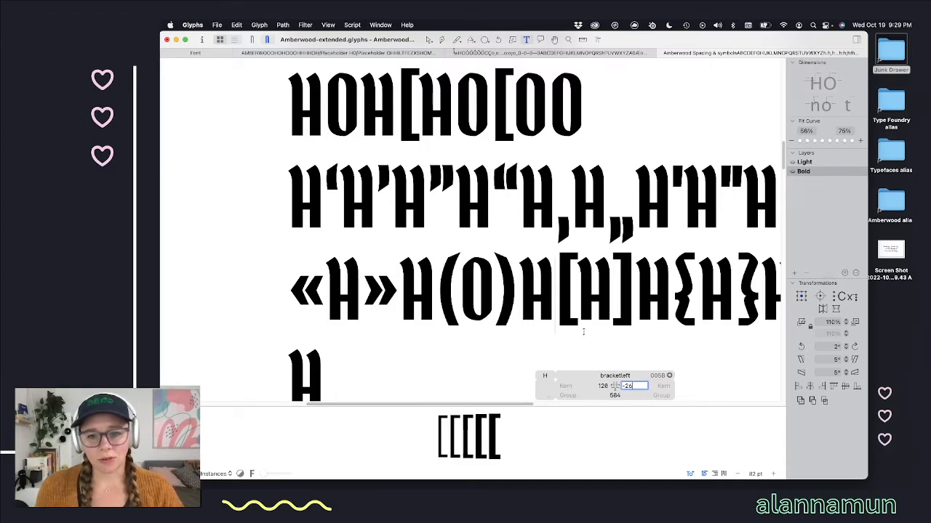
click(605, 306)
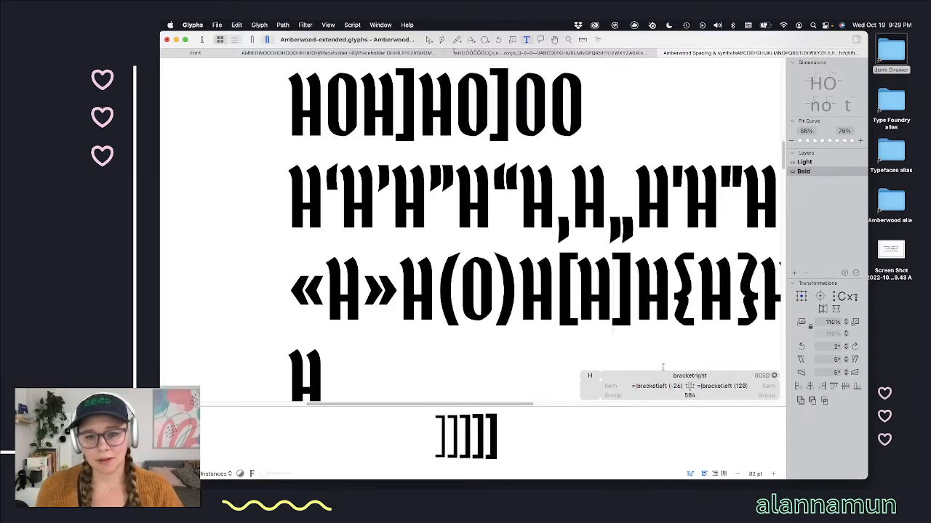
click(558, 294)
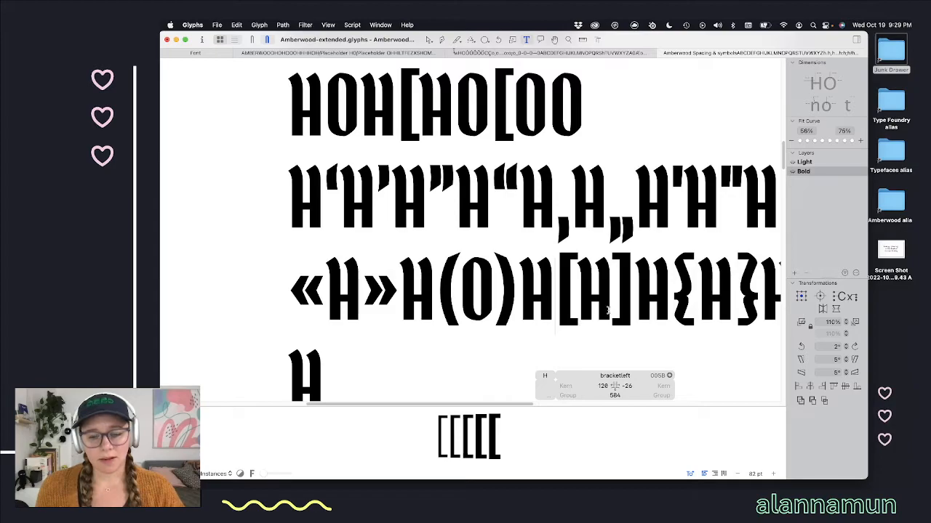
click(633, 304)
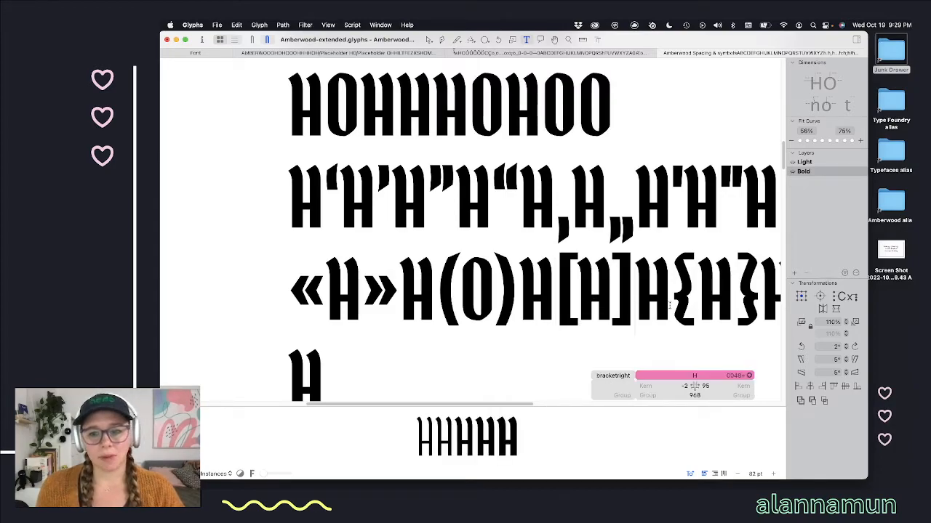
Step: Set the right sidebearing of the Bold braceleft glyph to 20
click(668, 306)
scroll(647, 305, right, 3)
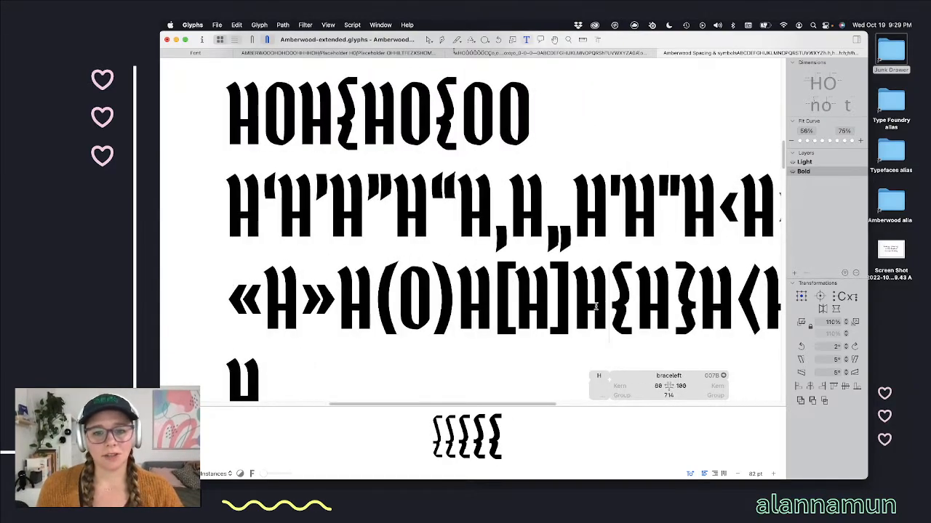
click(680, 386)
key(shift+Down)
key(shift+Down)
key(shift+Down)
key(shift+Down)
key(shift+Down)
key(shift+Down)
key(shift+Down)
key(shift+Down)
Step: Set the left sidebearing of braceleft to 60 and update the linked sidebearings of braceright
key(shift+Tab)
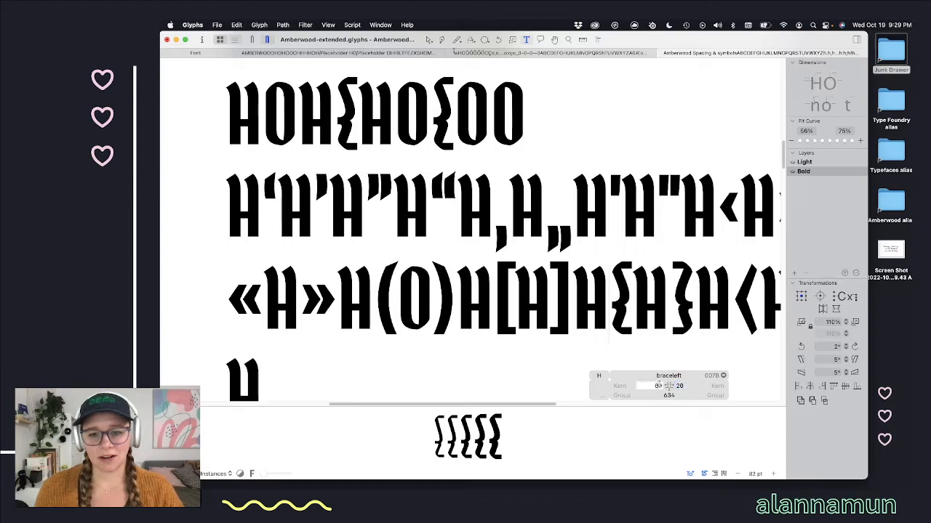
key(shift+Down)
key(shift+Down)
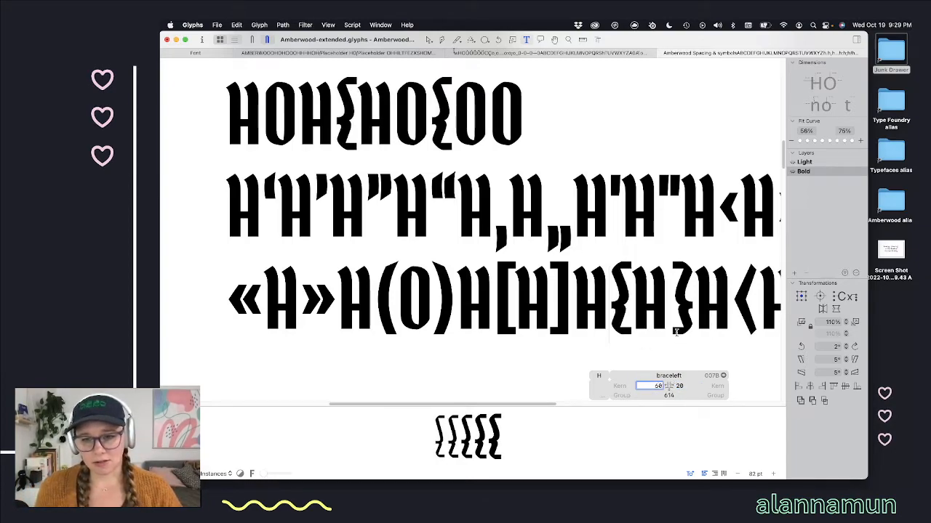
click(675, 332)
click(679, 386)
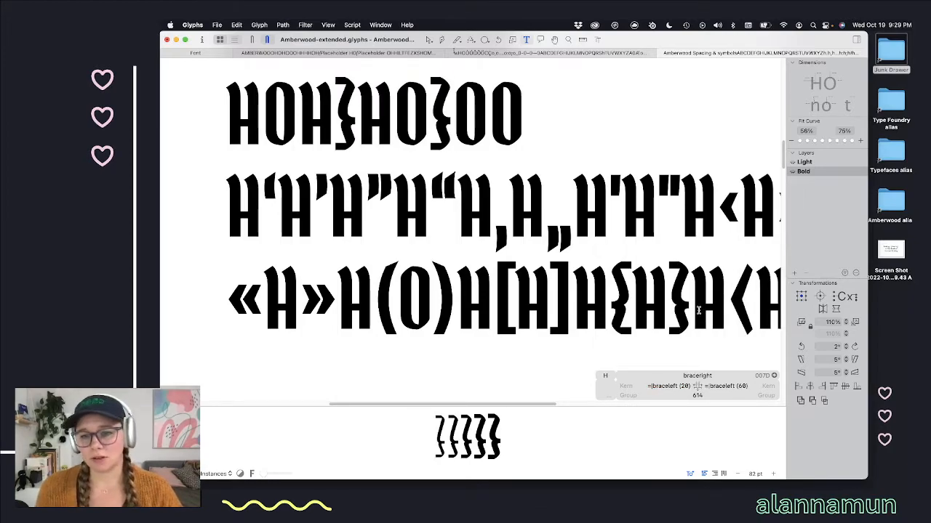
Step: Set the left sidebearing of the Bold leftanglebracket-math glyph to 56
click(723, 304)
scroll(687, 349, right, 5)
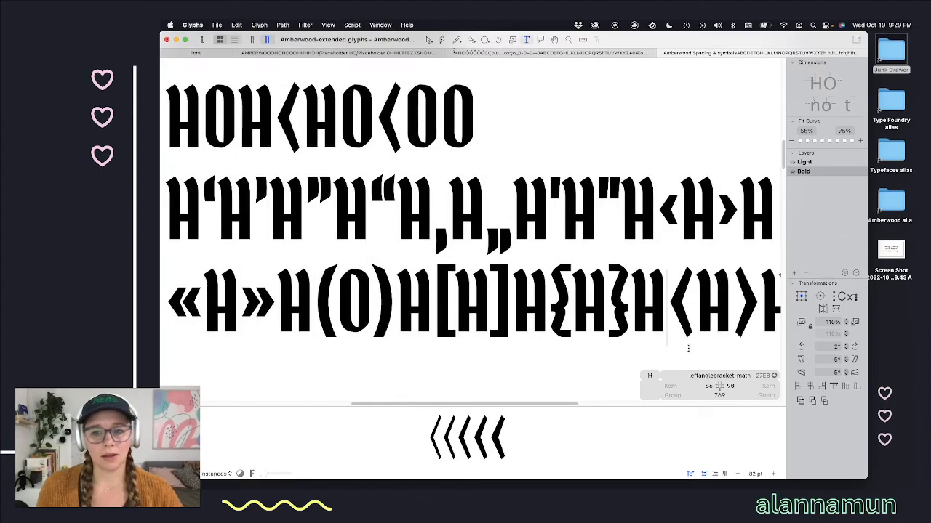
click(702, 386)
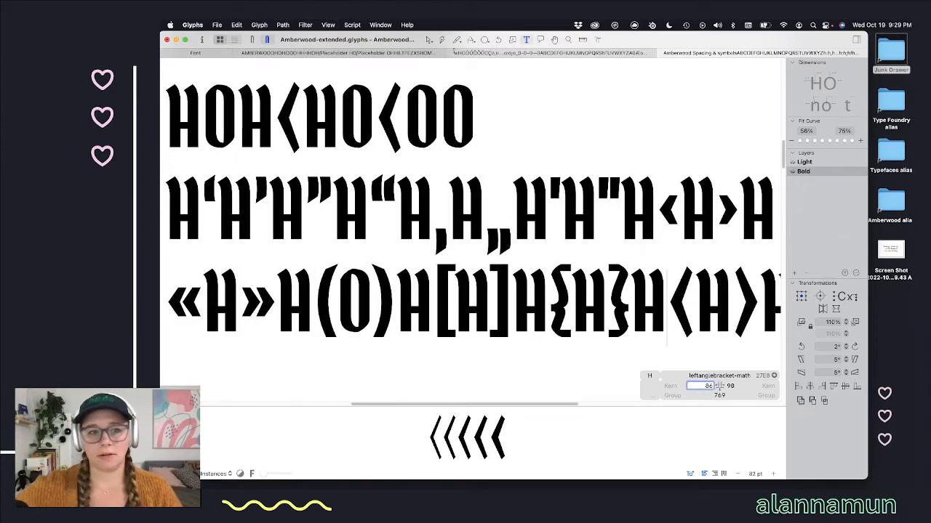
key(shift+Down)
key(shift+Down)
key(shift+Down)
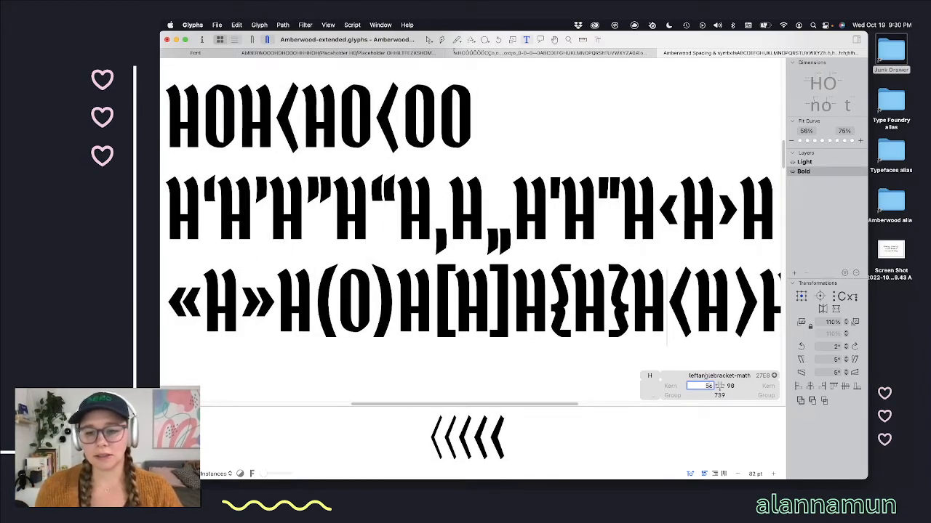
Step: Set the right sidebearing of the Bold leftanglebracket-math glyph to 20
click(733, 386)
key(shift+Down)
key(shift+Down)
key(shift+Down)
key(shift+Down)
key(shift+Down)
key(shift+Down)
key(shift+Down)
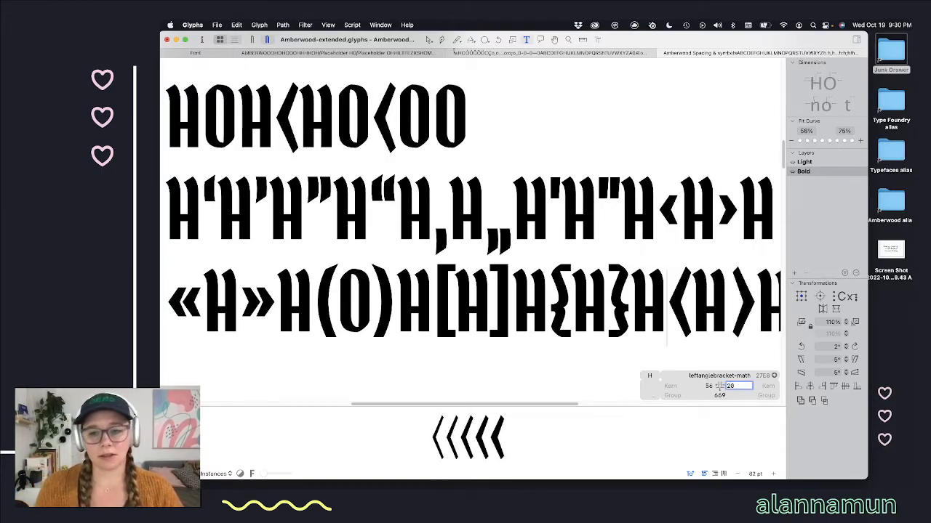
Step: Update the linked sidebearings of rightanglebracket-math to match leftanglebracket-math and check the bracket row's spacing
click(729, 303)
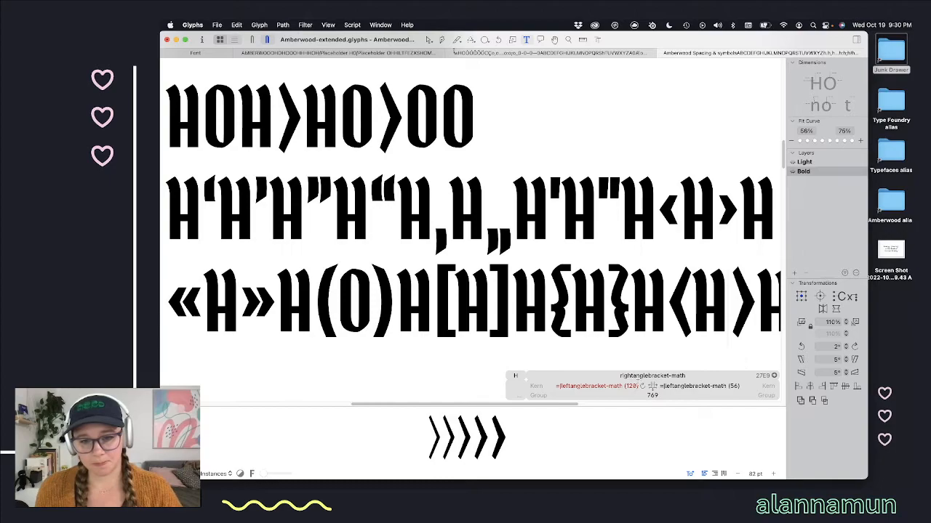
click(642, 386)
scroll(652, 292, right, 4)
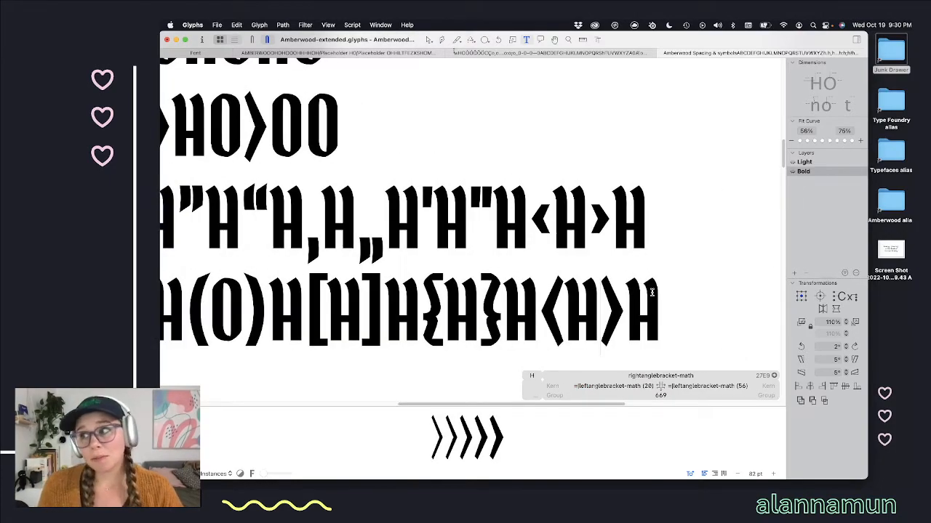
scroll(493, 242, down, 2)
scroll(494, 240, left, 6)
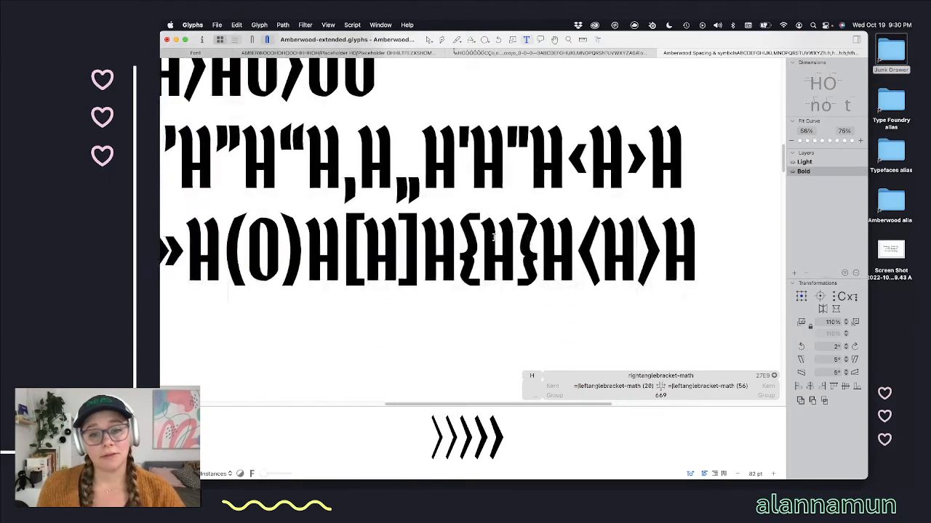
scroll(494, 236, right, 4)
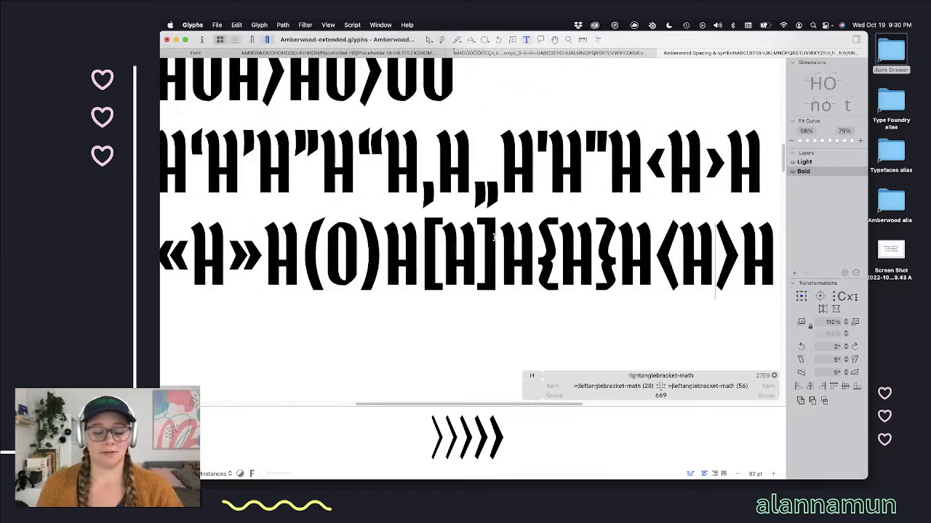
Step: Move the two rows of quotation marks, guillemets and brackets to directly beneath the row of periods, commas and question marks
scroll(494, 237, down, 4)
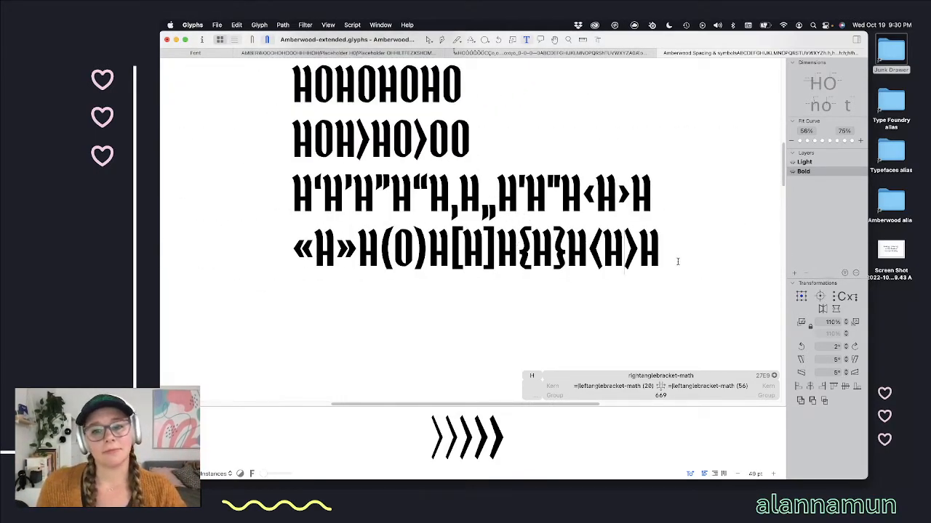
key(Right)
shift+click(290, 178)
key(super+c)
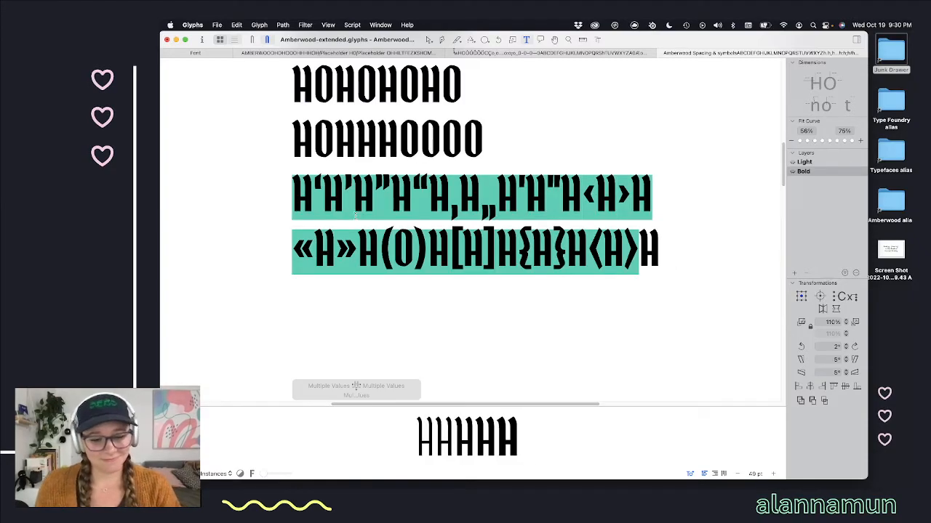
key(BackSpace)
scroll(608, 152, up, 3)
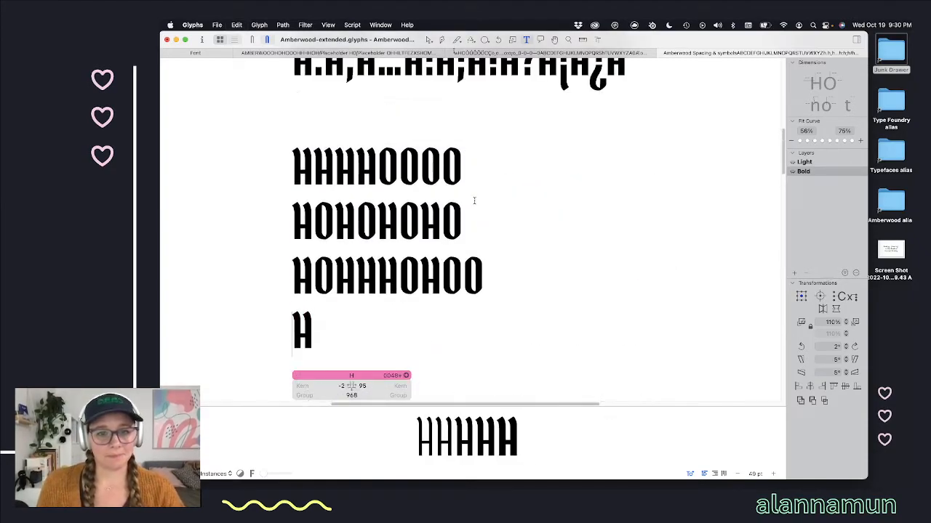
scroll(636, 114, up, 1)
key(Return)
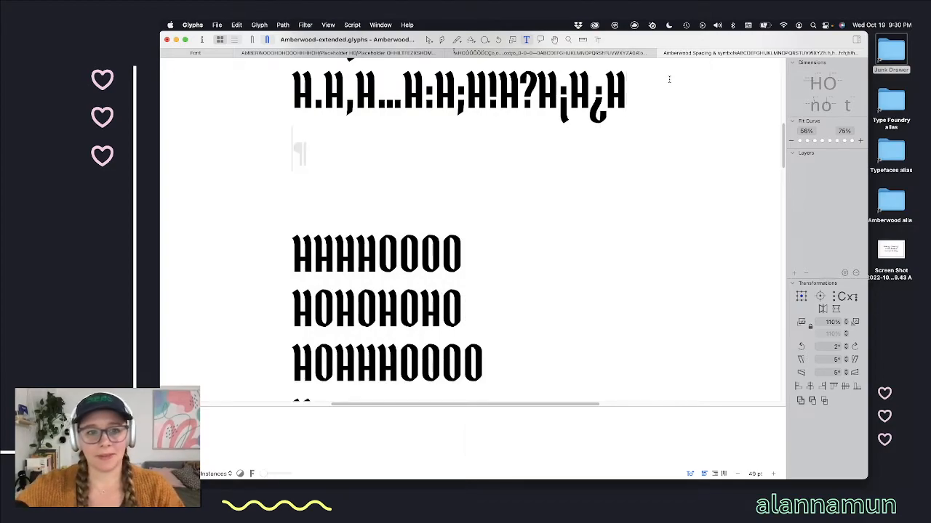
key(super+v)
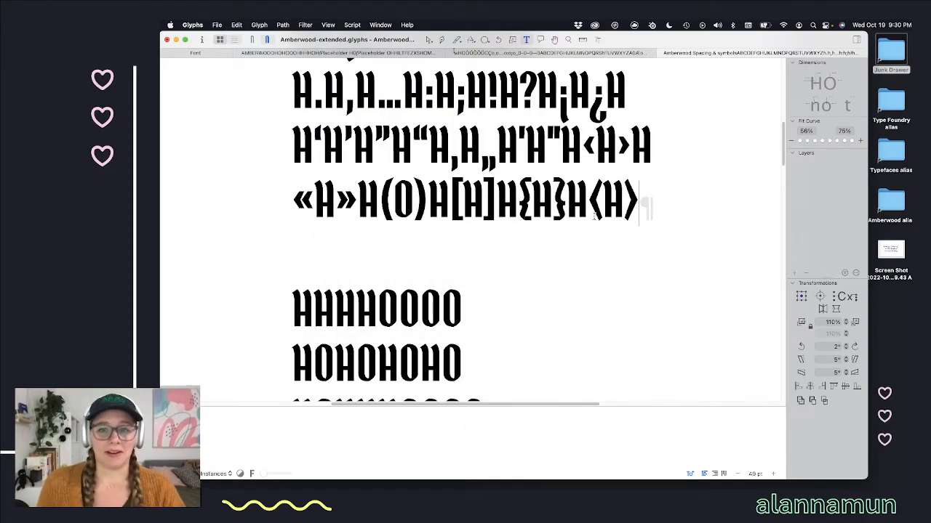
Step: Delete the leftover H and the blank lines between the HOHHHOOOO control row and the row of underscore and dashes
scroll(507, 274, down, 8)
click(317, 281)
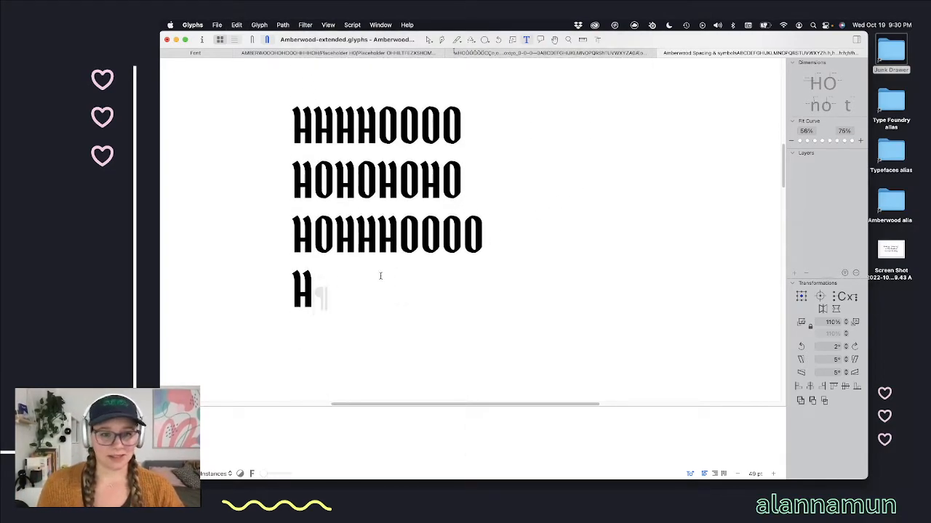
key(BackSpace)
scroll(368, 266, down, 3)
click(418, 337)
key(BackSpace)
key(BackSpace)
key(BackSpace)
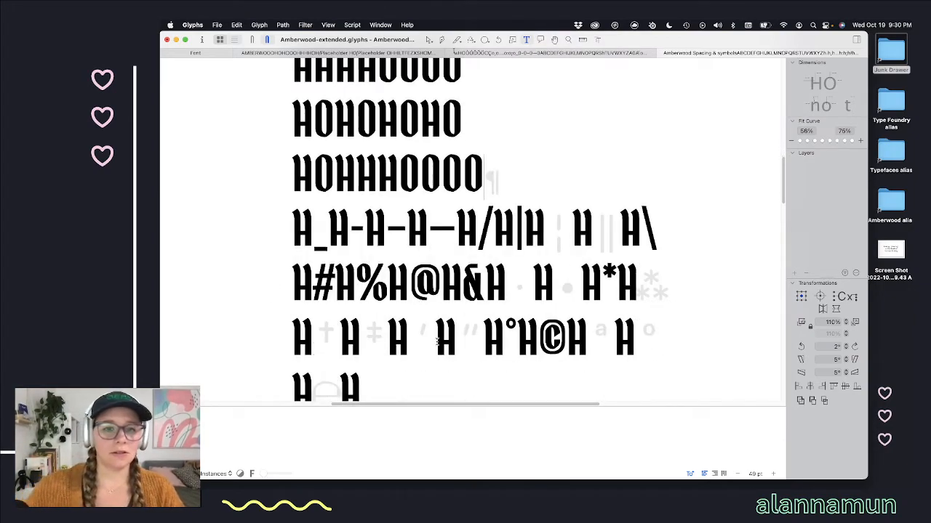
Step: Look through the remaining symbols, accents, accented capitals and figures in the spacing text
scroll(575, 376, down, 1)
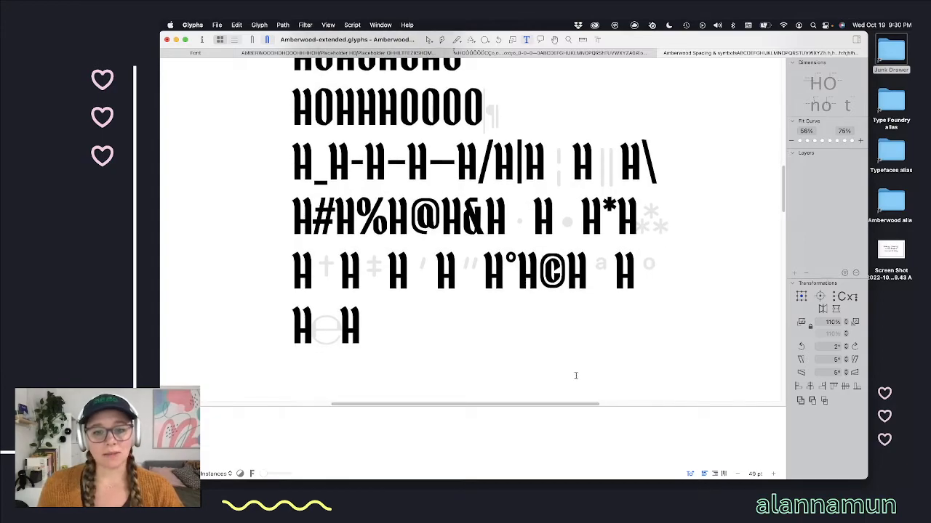
scroll(569, 365, down, 15)
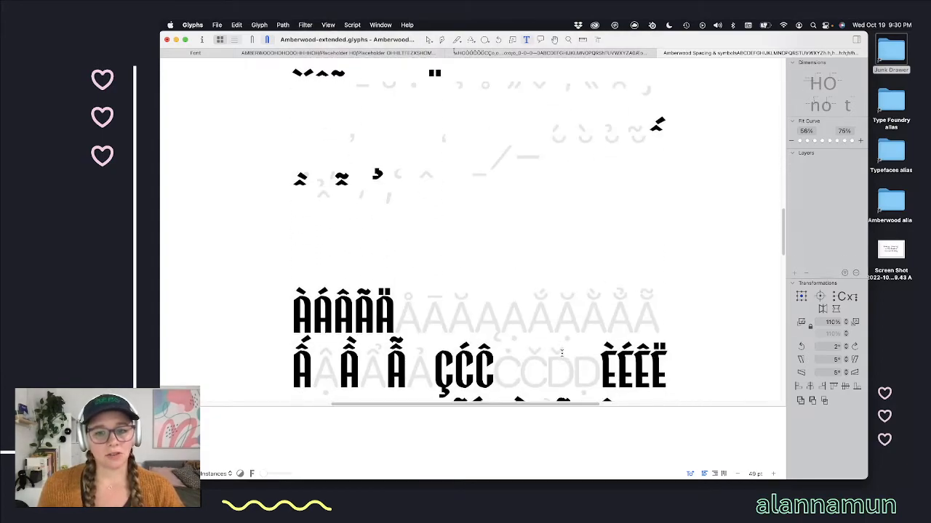
scroll(561, 352, down, 15)
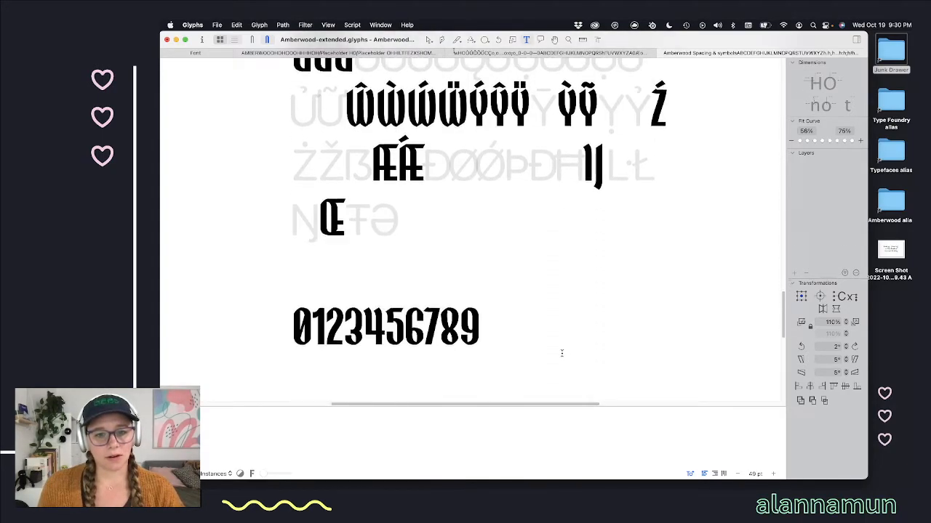
scroll(560, 354, down, 3)
scroll(559, 353, up, 15)
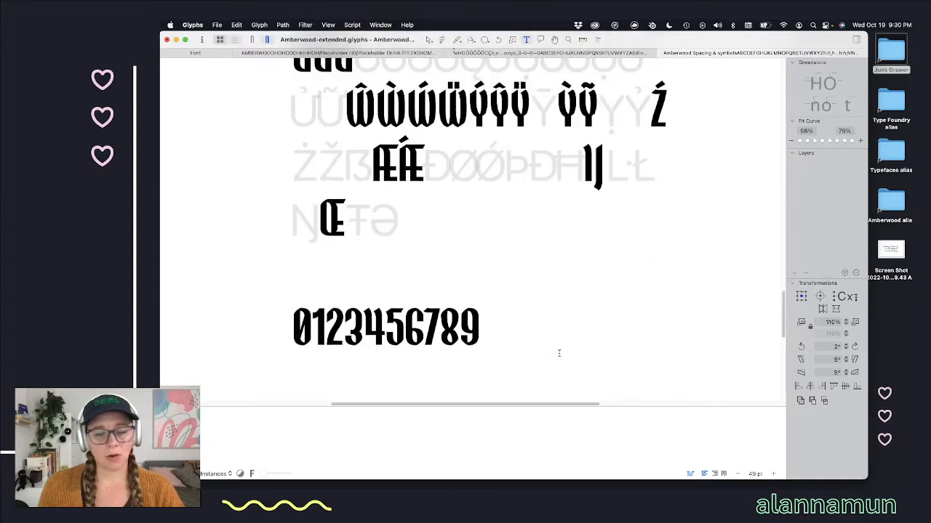
scroll(557, 353, up, 10)
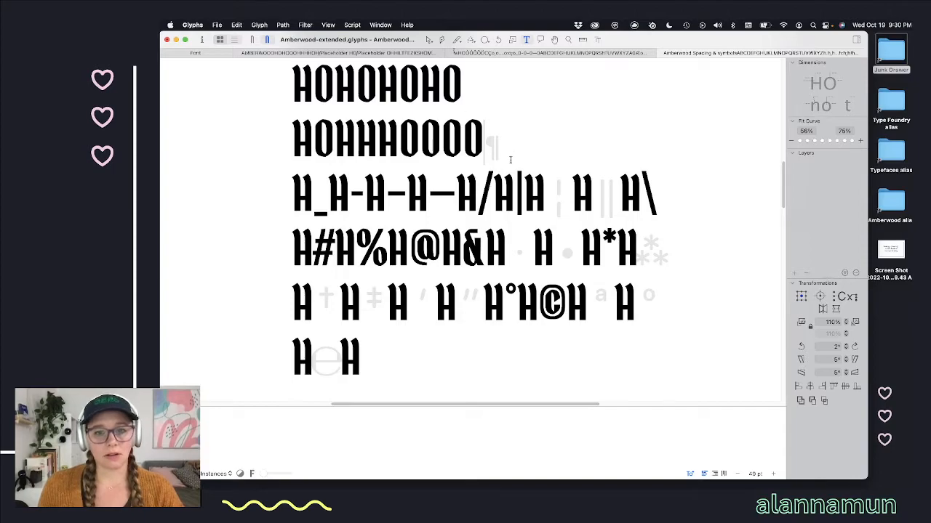
Step: Open the empty dblverticalbar glyph in the Bold master for editing and add the bar glyph as a component
key(super+plus)
key(super+plus)
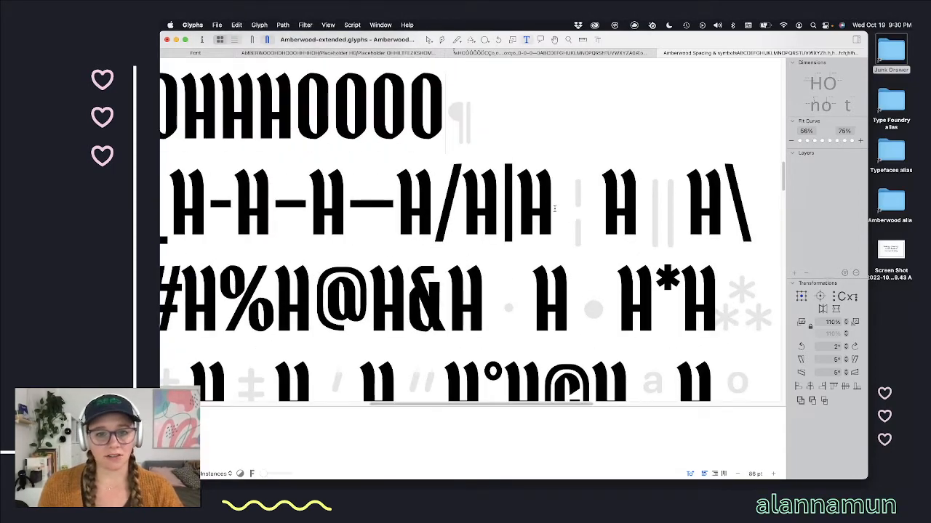
key(super+plus)
click(682, 207)
double_click(694, 202)
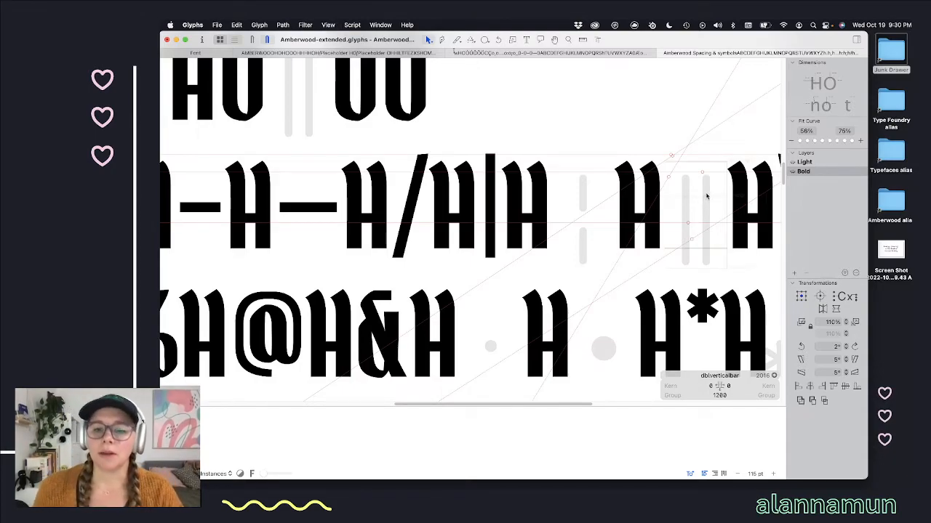
right_click(704, 197)
click(733, 194)
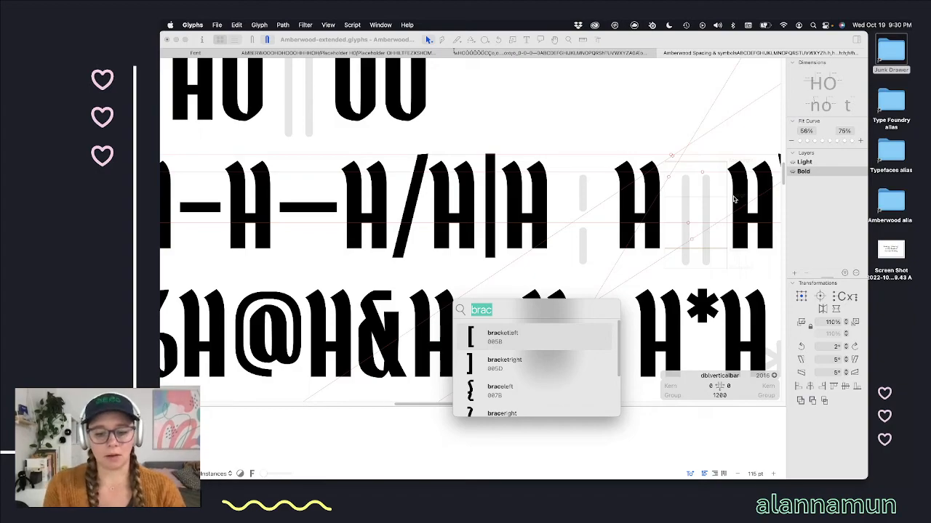
text(ba)
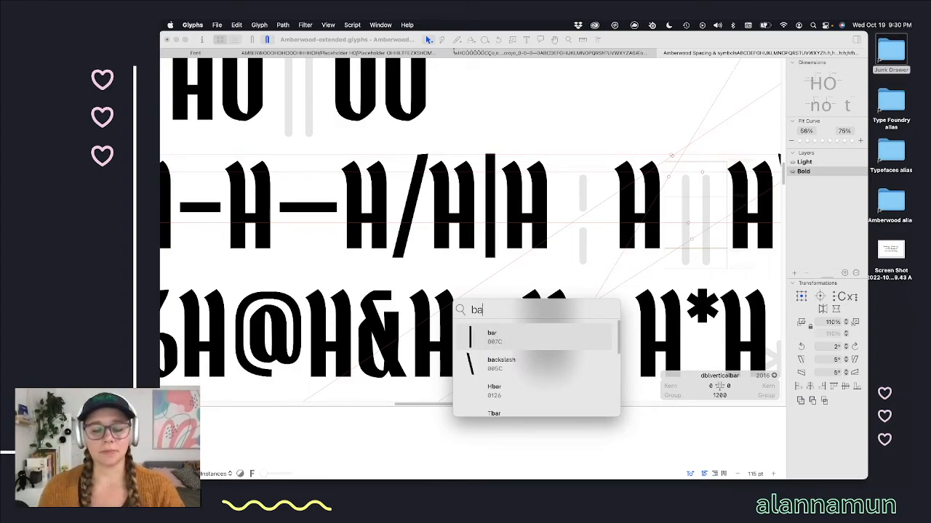
click(551, 341)
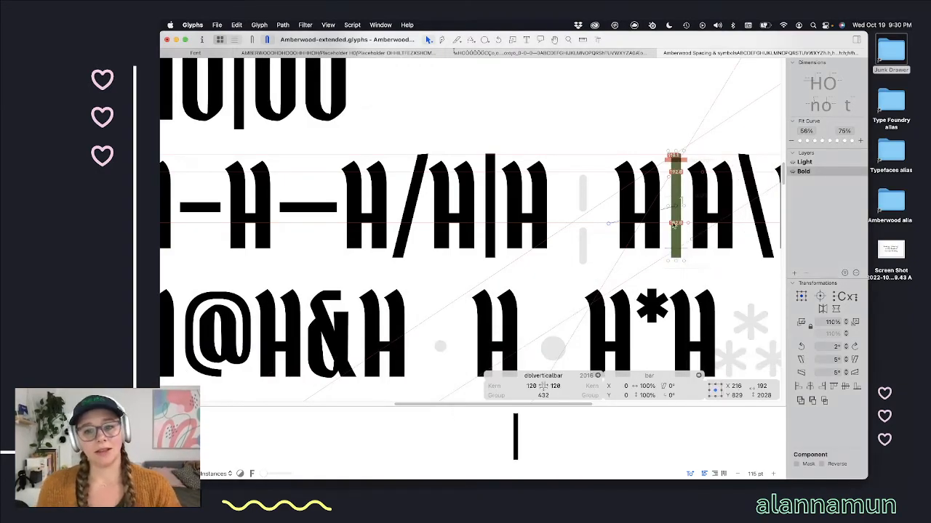
Step: Duplicate the bar component in dblverticalbar and shift the copy horizontally to an X offset of 290
key(super+c)
key(super+v)
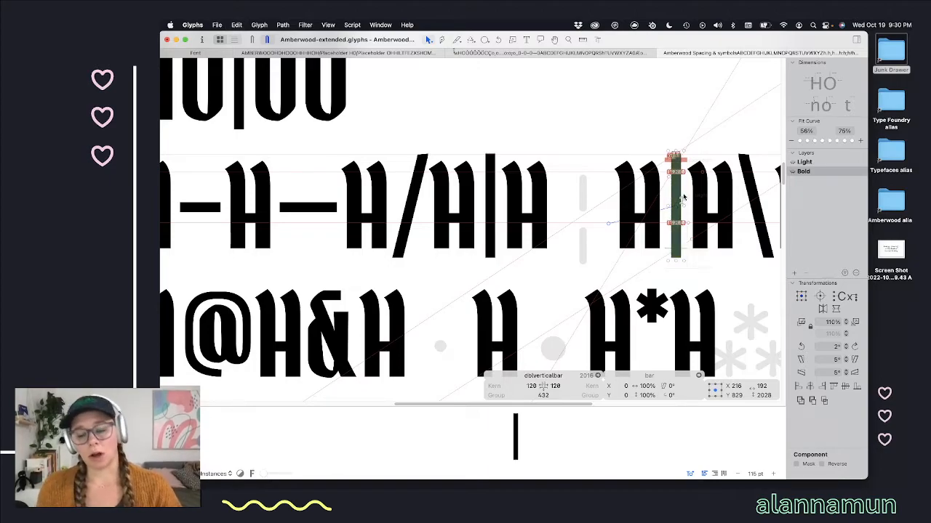
key(shift+Right)
key(shift+Right)
key(shift+Right)
key(shift+Right)
key(shift+Right)
key(shift+Right)
key(shift+Right)
key(shift+Right)
key(shift+Right)
key(shift+Right)
key(shift+Right)
key(shift+Right)
key(shift+Right)
key(shift+Right)
key(shift+Right)
key(shift+Right)
key(shift+Right)
key(shift+Right)
key(shift+Right)
key(shift+Right)
key(shift+Right)
key(shift+Right)
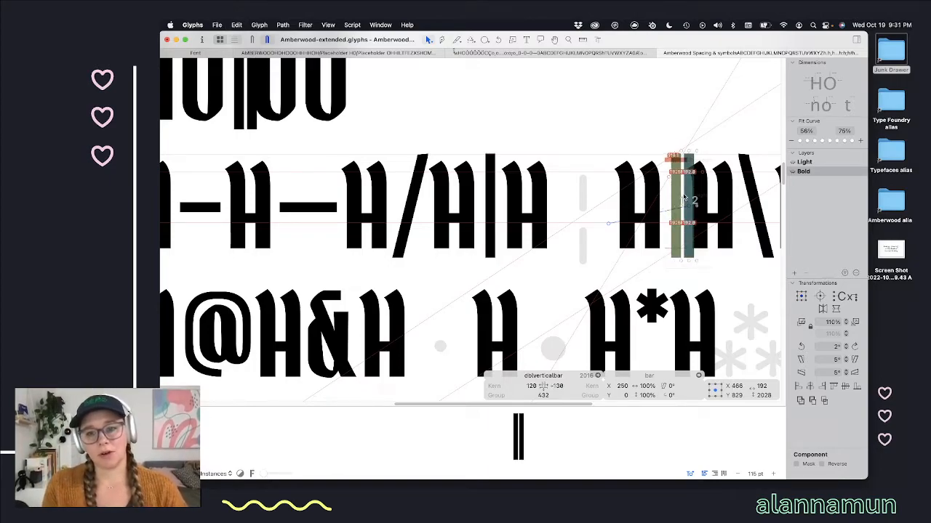
key(shift+Right)
key(shift+Right)
key(shift+Right)
key(shift+Right)
key(shift+Right)
key(shift+Right)
key(shift+Right)
key(shift+Right)
key(shift+Right)
key(shift+Right)
key(shift+Left)
key(shift+Left)
key(shift+Left)
key(shift+Left)
key(shift+Left)
key(shift+Left)
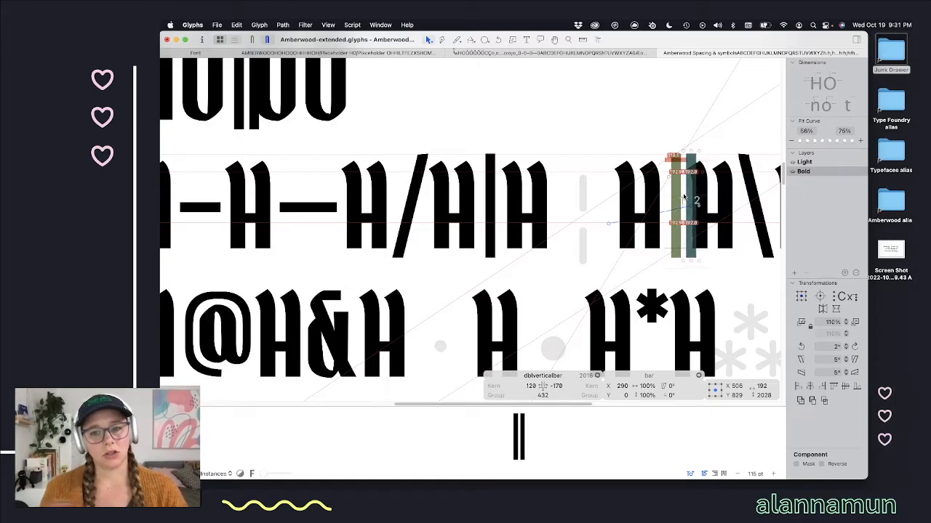
Step: Link both the left and right sidebearings of dblverticalbar to the bar glyph with the metrics key bar
click(530, 385)
text(bar)
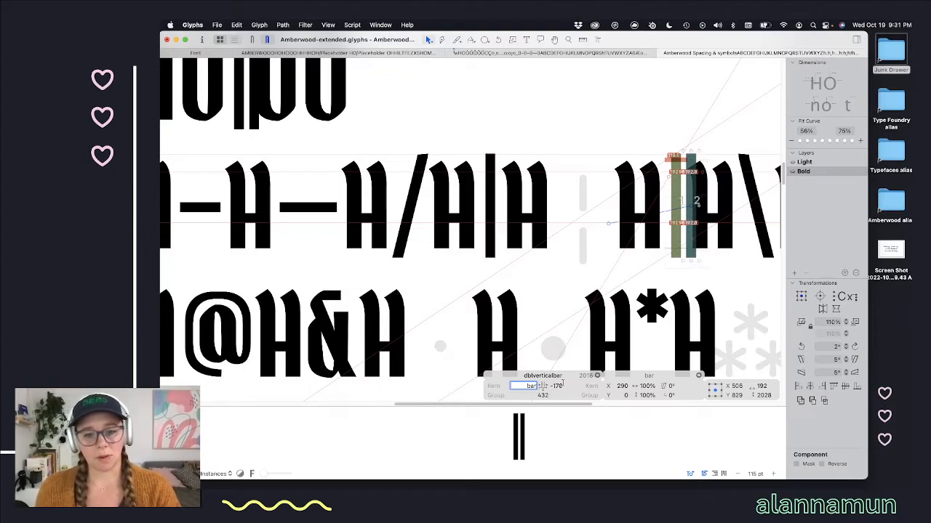
double_click(561, 384)
text(bar)
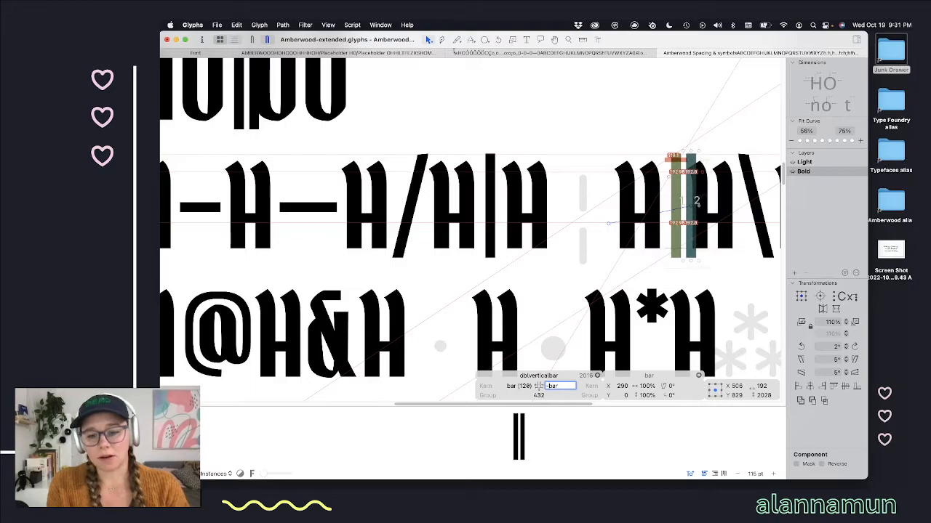
key(Return)
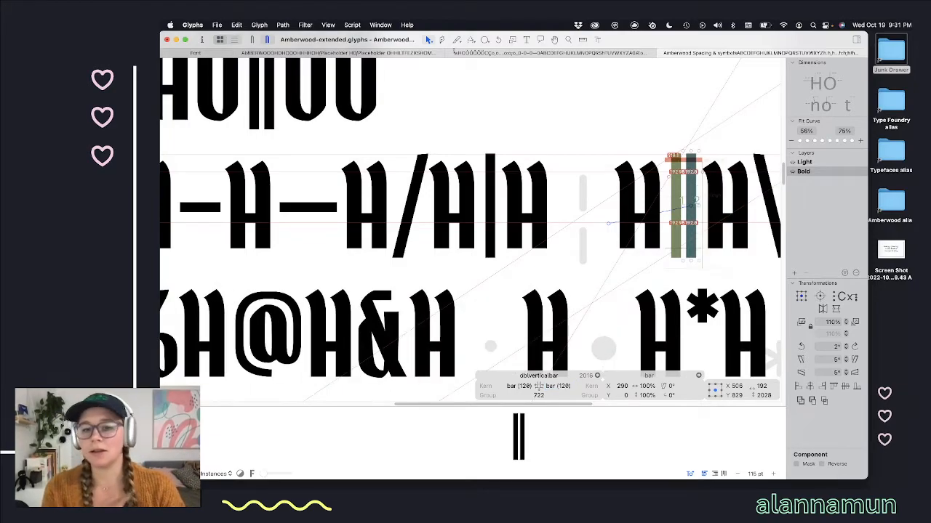
Step: Return to the spacing text and compare dblverticalbar with the neighbouring bar and brokenbar glyphs
click(492, 141)
key(t)
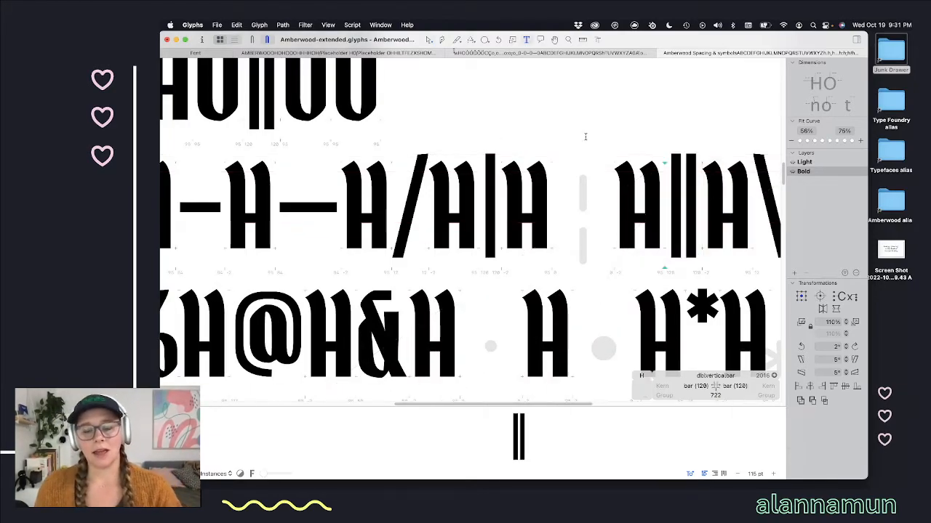
scroll(587, 151, down, 3)
scroll(600, 161, down, 4)
click(588, 176)
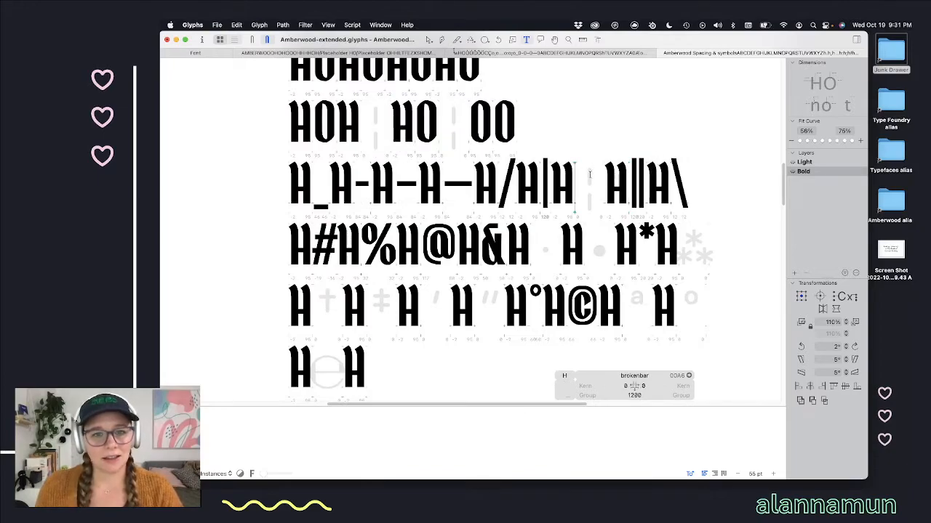
click(627, 182)
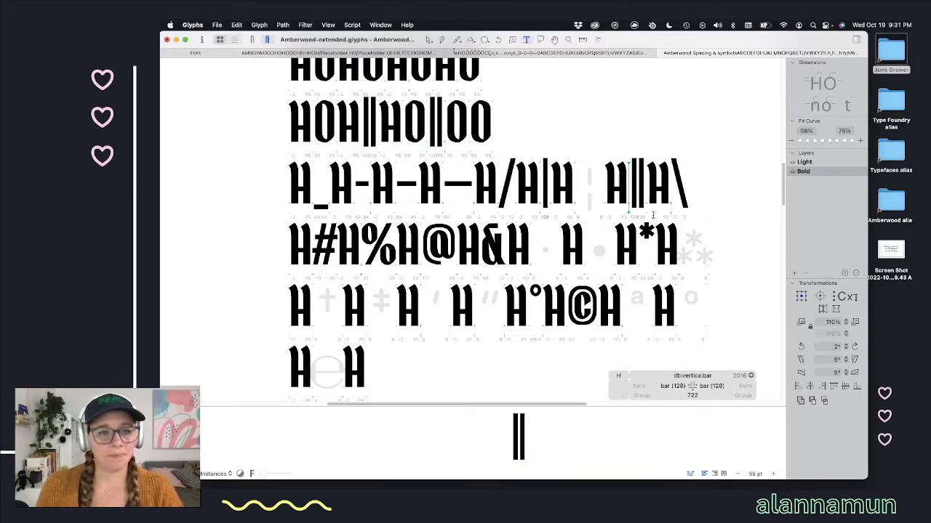
click(540, 178)
click(629, 193)
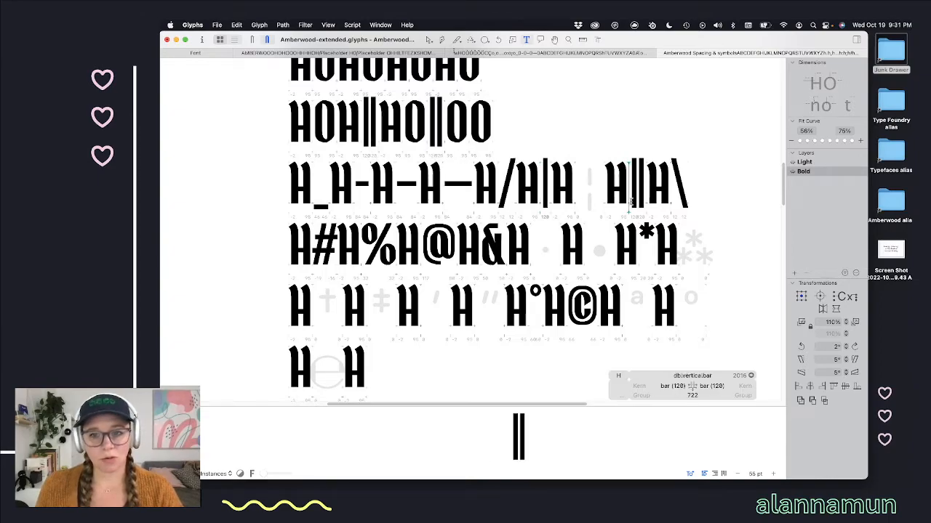
Step: Copy the bar glyph's outline and paste it into the empty brokenbar glyph in the Bold master
scroll(596, 184, up, 5)
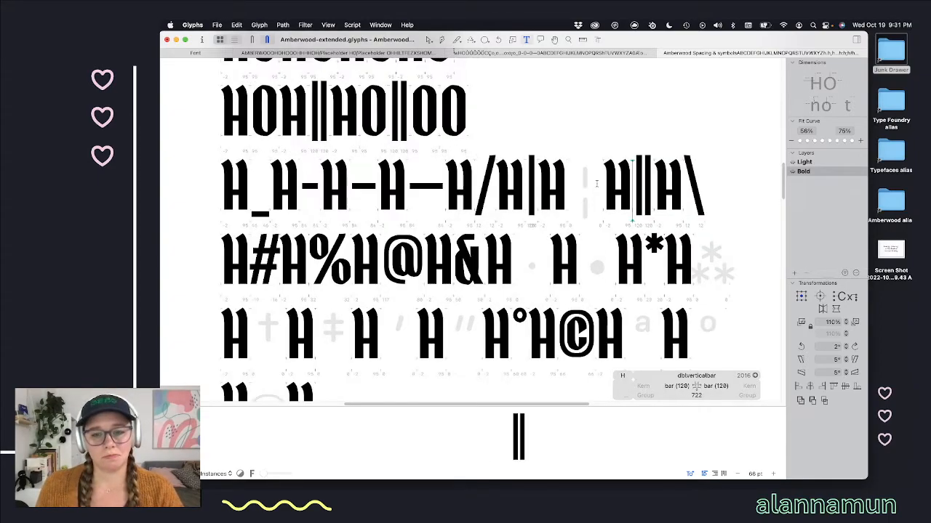
click(558, 192)
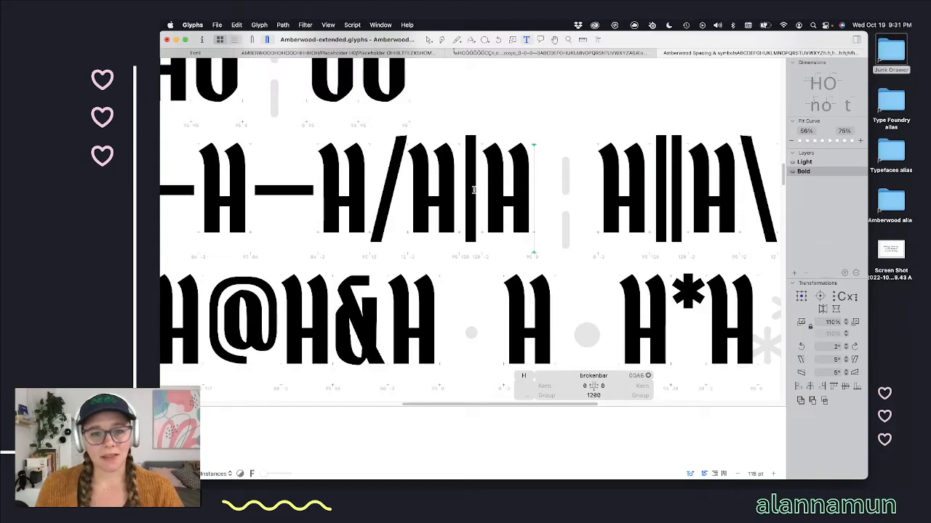
double_click(474, 191)
drag(502, 127, 438, 268)
key(super+c)
double_click(567, 211)
key(super+v)
Step: Link both the left and right sidebearings of brokenbar to the bar glyph with the metrics key bar
click(581, 387)
text(bar)
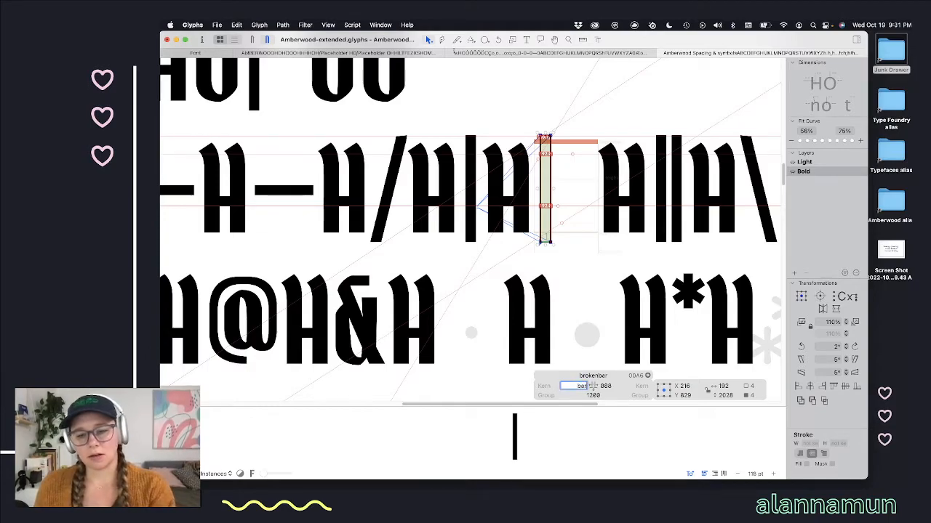
key(Return)
click(611, 386)
text(ba)
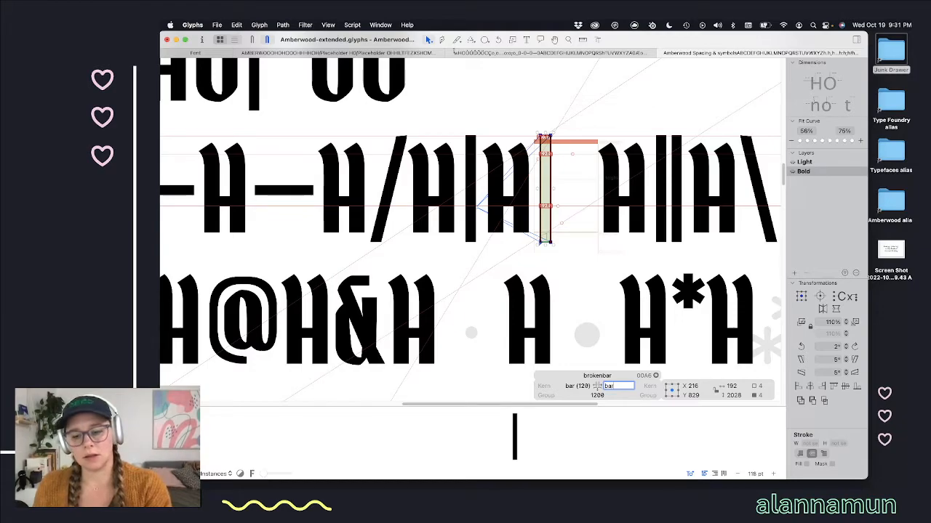
text(r)
key(Return)
Step: Cut the brokenbar stem horizontally into two separate pieces near its middle with the Knife tool
scroll(559, 188, up, 3)
scroll(559, 187, up, 2)
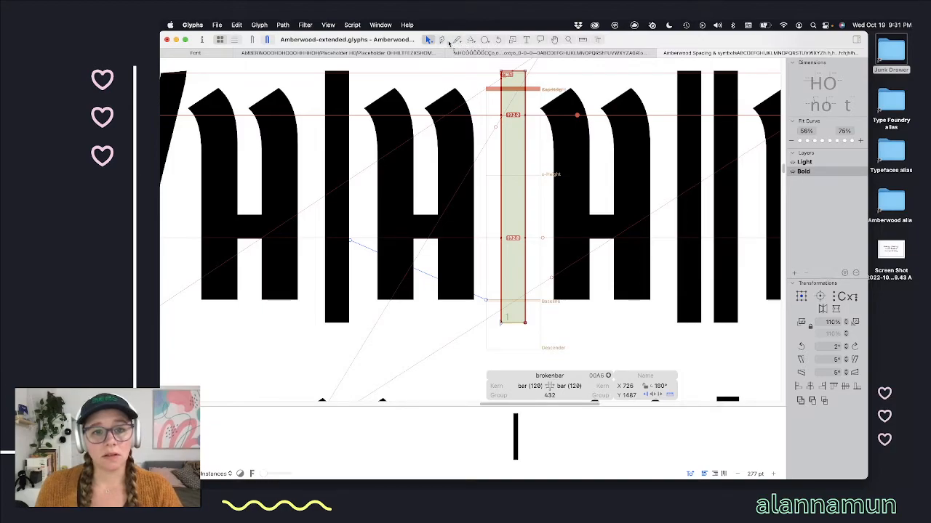
click(457, 40)
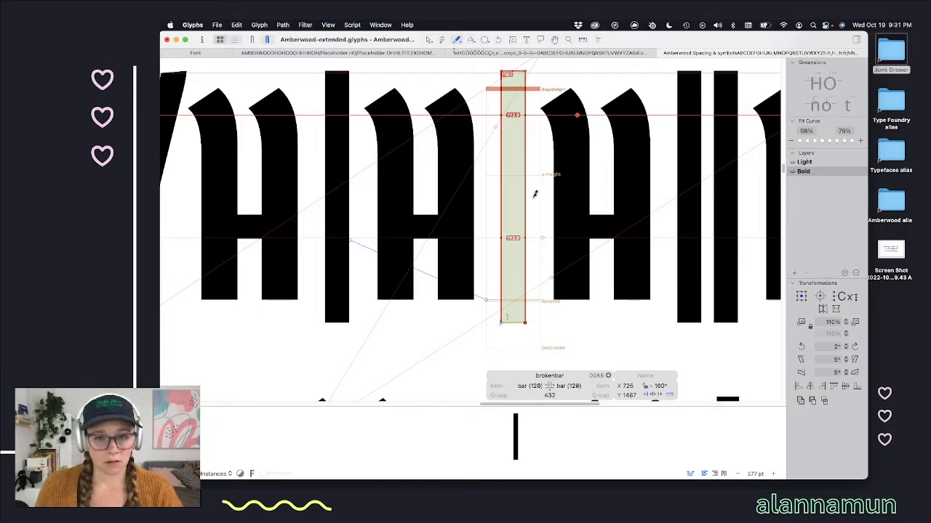
drag(535, 193, 490, 191)
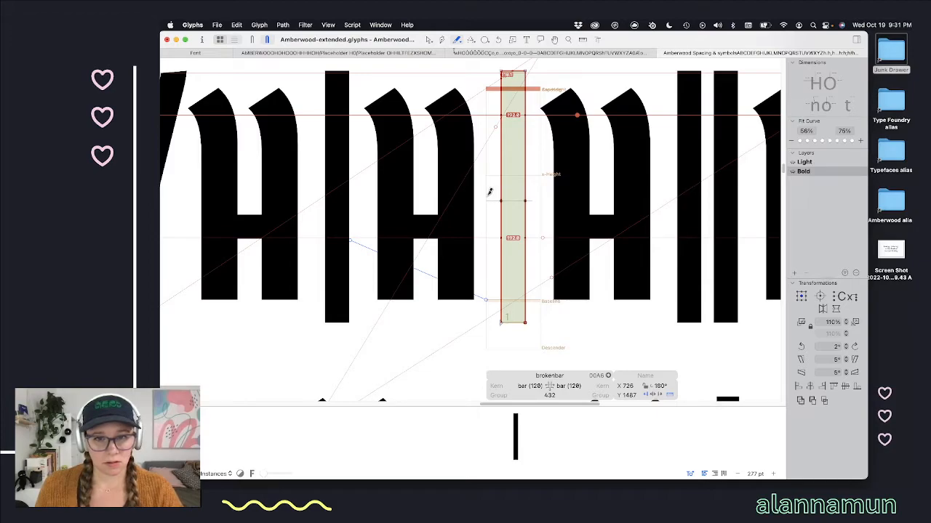
key(v)
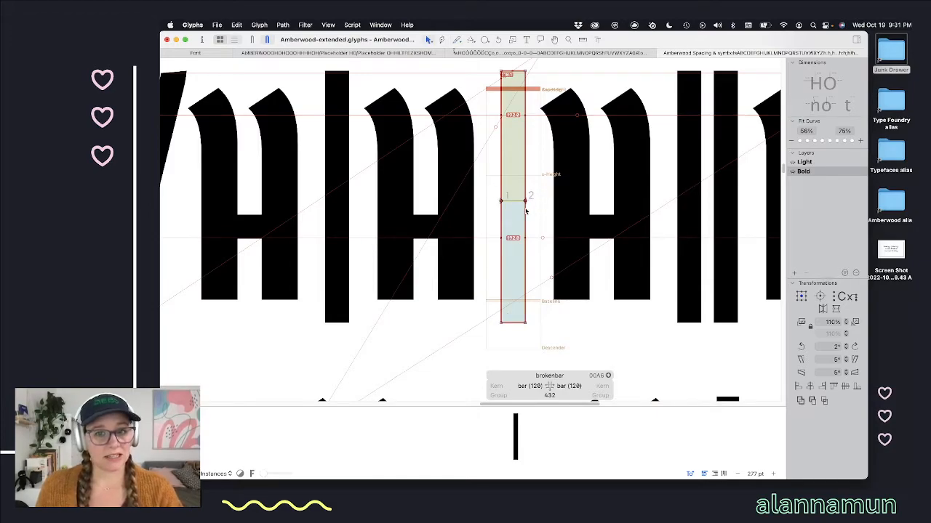
Step: Open a 60-unit gap in brokenbar by raising the upper piece's cut edge to Y 827 and lowering the lower piece's cut edge
click(514, 200)
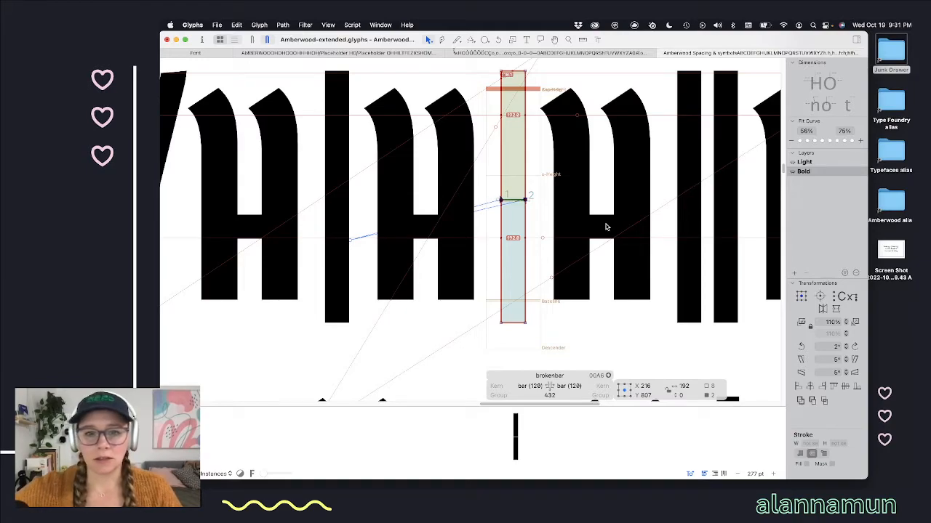
key(shift+Up)
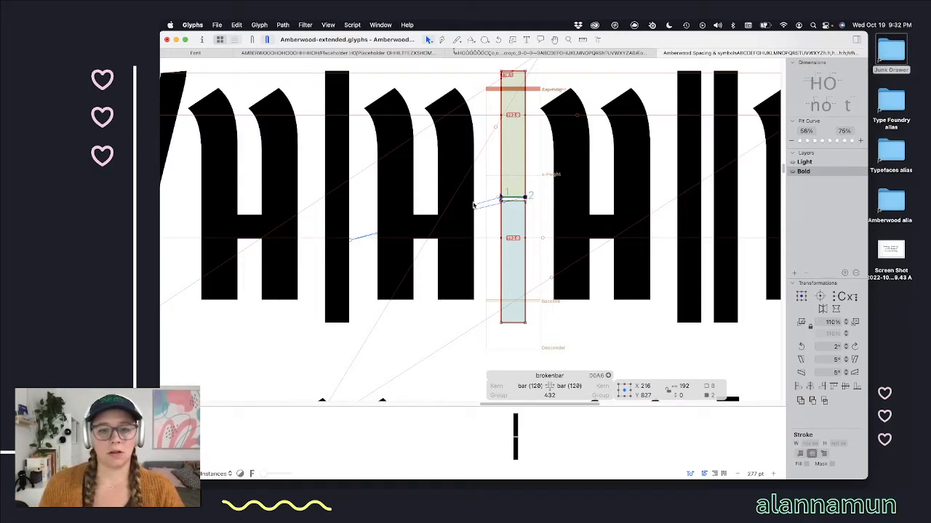
key(shift+Down)
key(shift+Down)
key(shift+Down)
key(shift+Down)
key(shift+Down)
key(shift+Down)
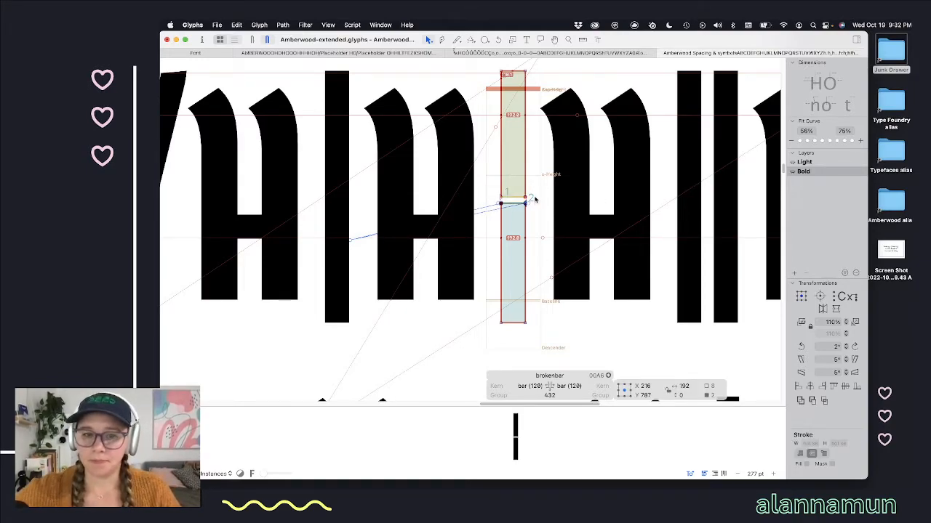
Step: Shift both cut edges of brokenbar up to centre the gap at Y 829 and compare the two pieces' heights
click(552, 255)
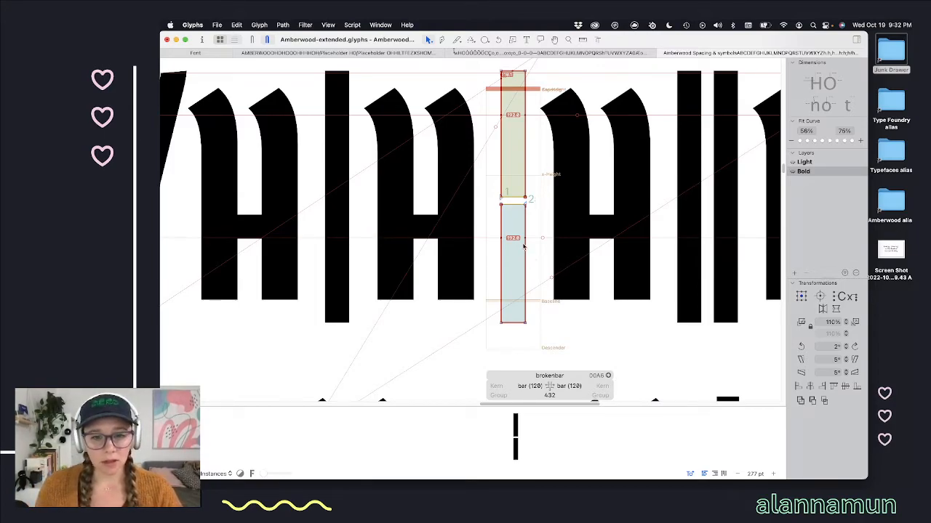
click(525, 246)
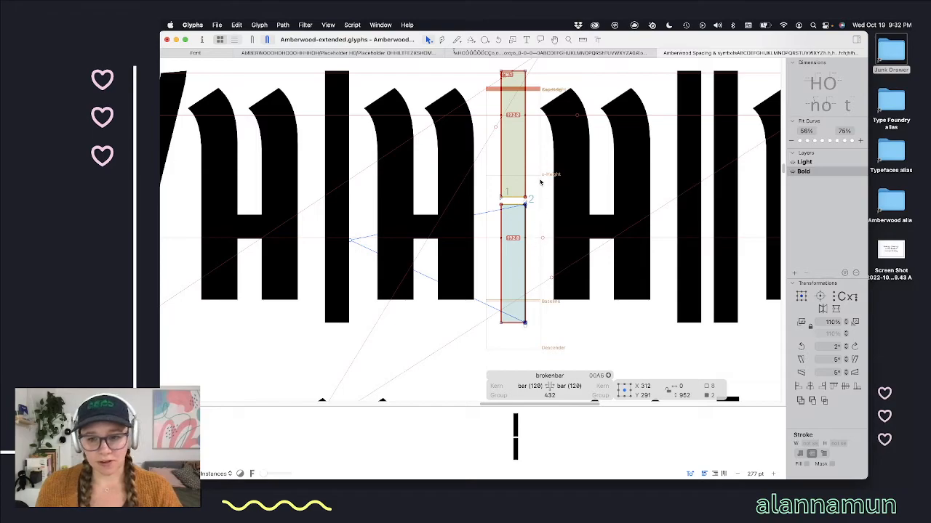
click(526, 155)
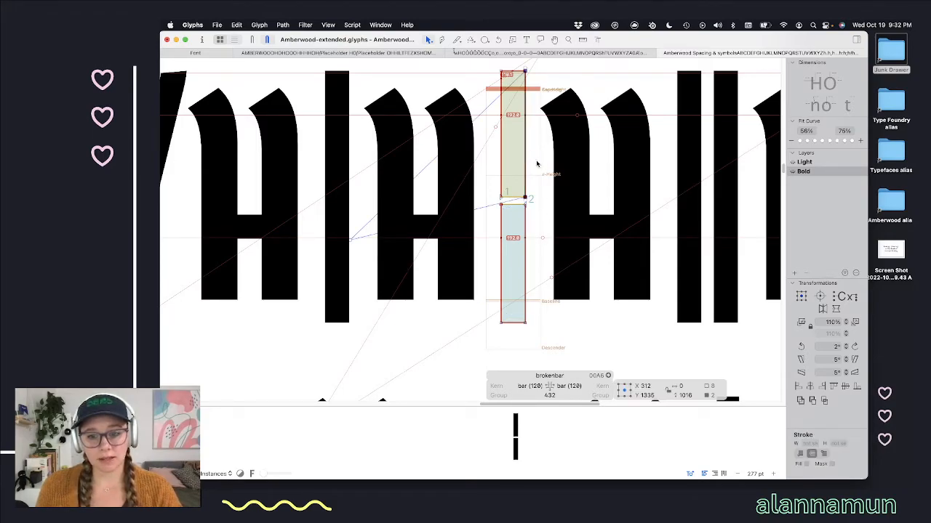
click(539, 189)
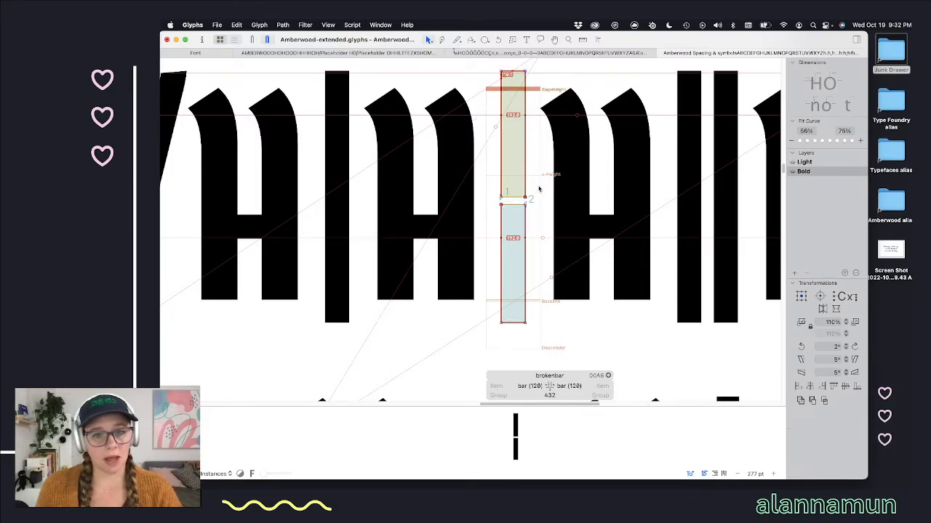
drag(539, 189, 496, 210)
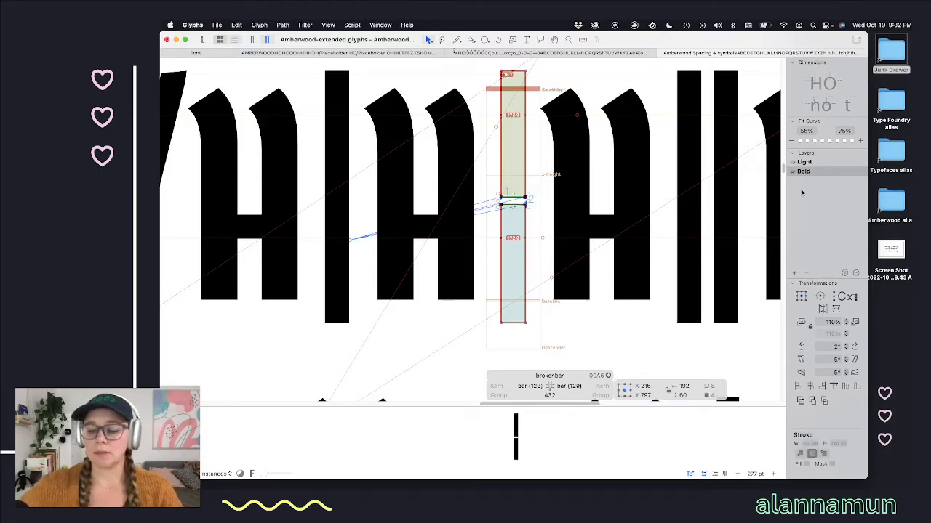
key(Up)
key(Up)
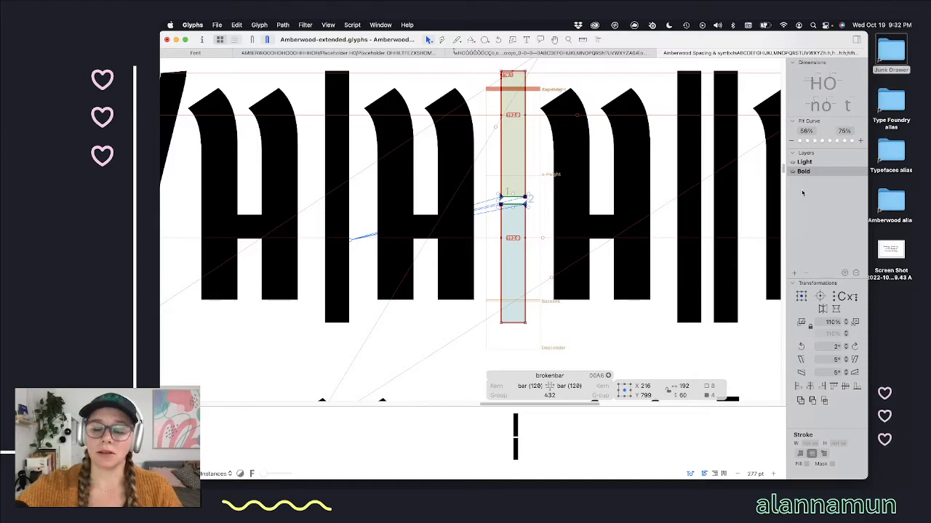
key(shift+Up)
key(shift+Up)
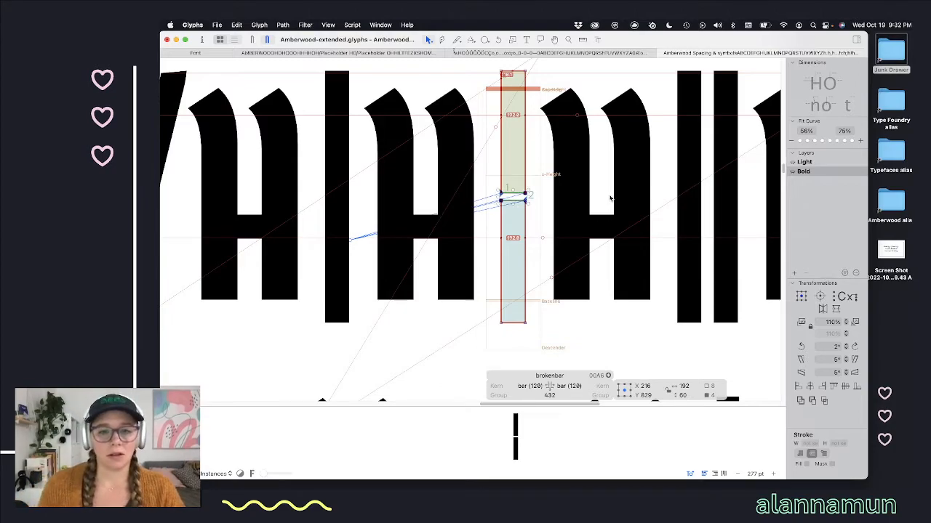
click(608, 202)
click(525, 165)
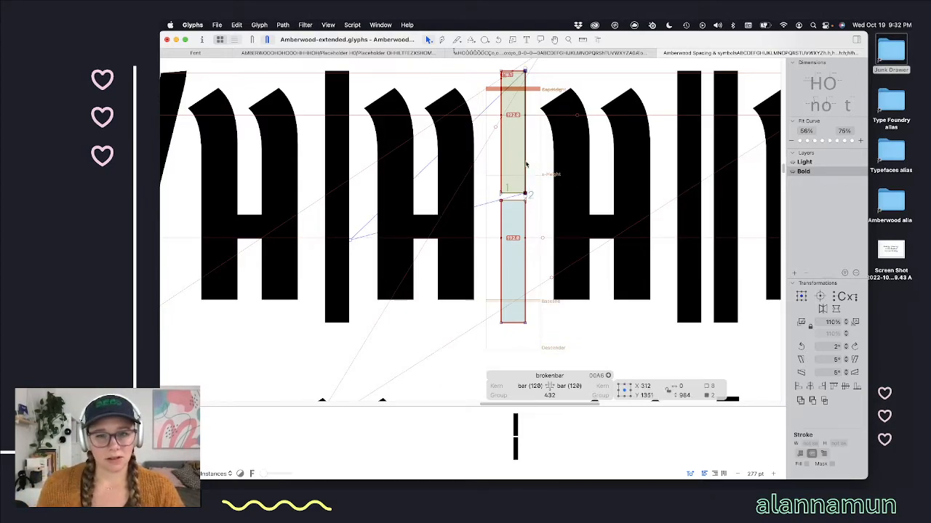
click(526, 237)
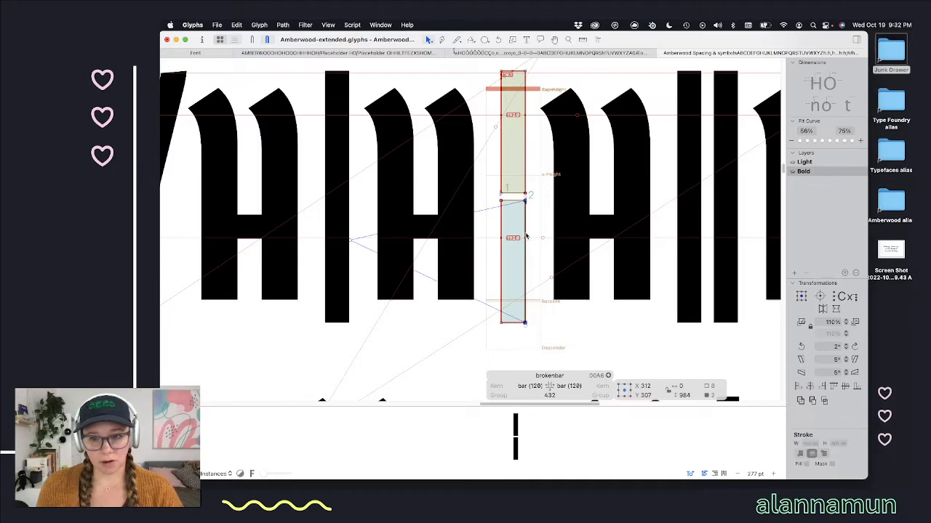
click(552, 211)
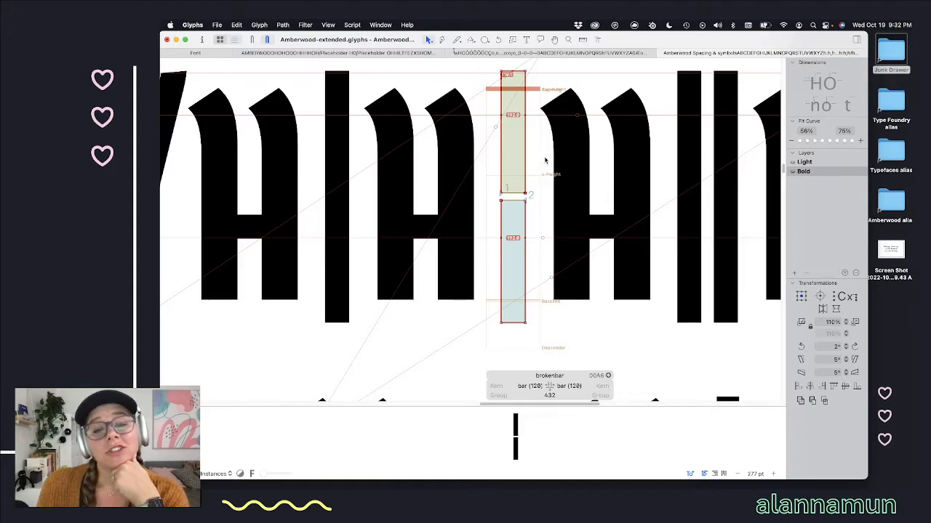
Step: Widen the brokenbar gap by moving its upper edge up and its lower edge down to Y 699, and return to the spacing text
drag(539, 176, 491, 206)
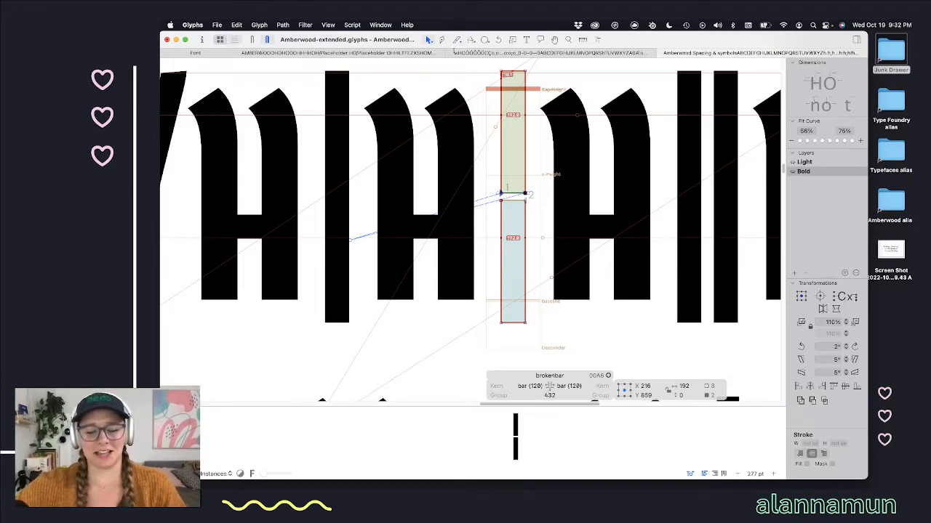
key(super+Up)
drag(556, 191, 419, 229)
key(super+Down)
key(space)
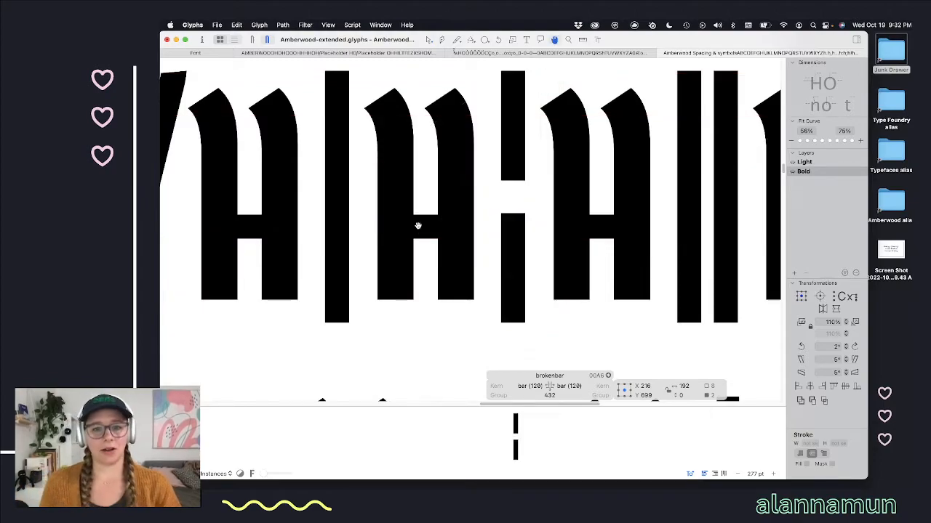
scroll(478, 246, down, 5)
key(t)
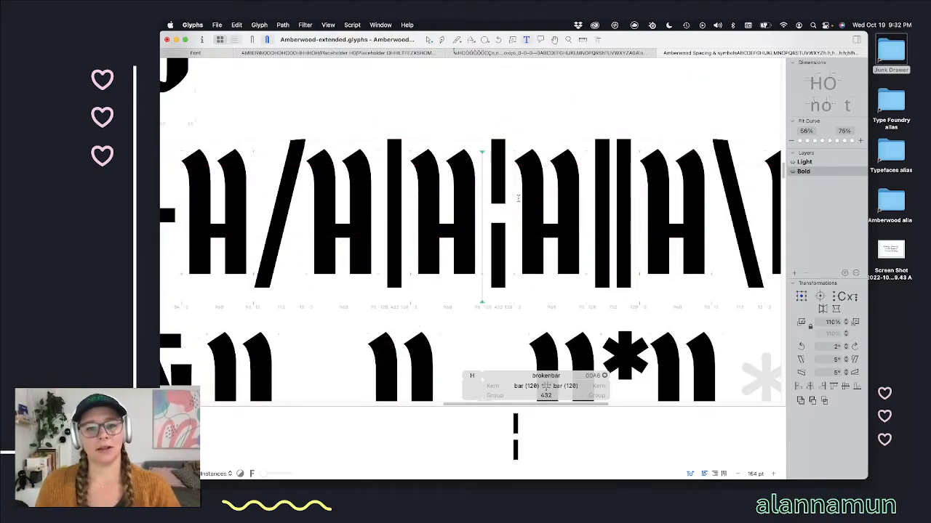
scroll(522, 219, down, 4)
scroll(522, 219, down, 3)
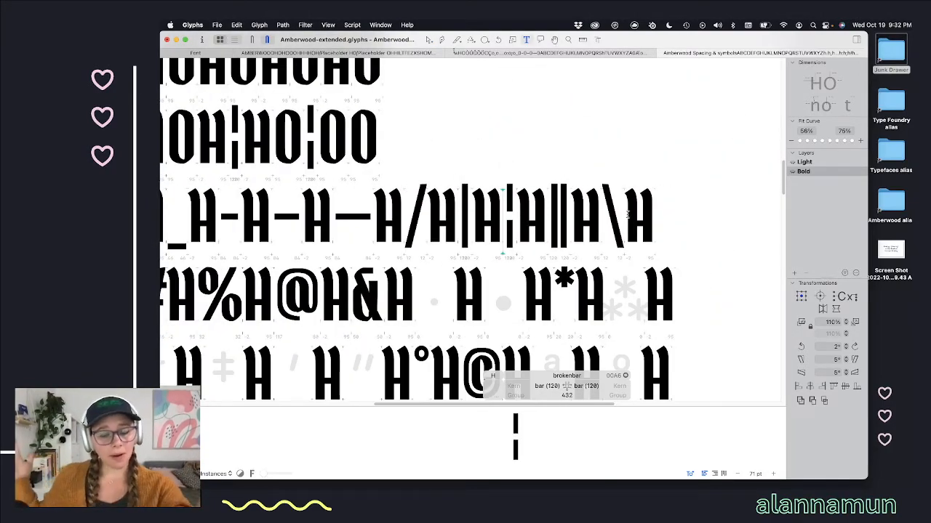
Step: Copy both bar components from the Bold dblverticalbar into its empty Light layer and update the linked sidebearings
key(super+1)
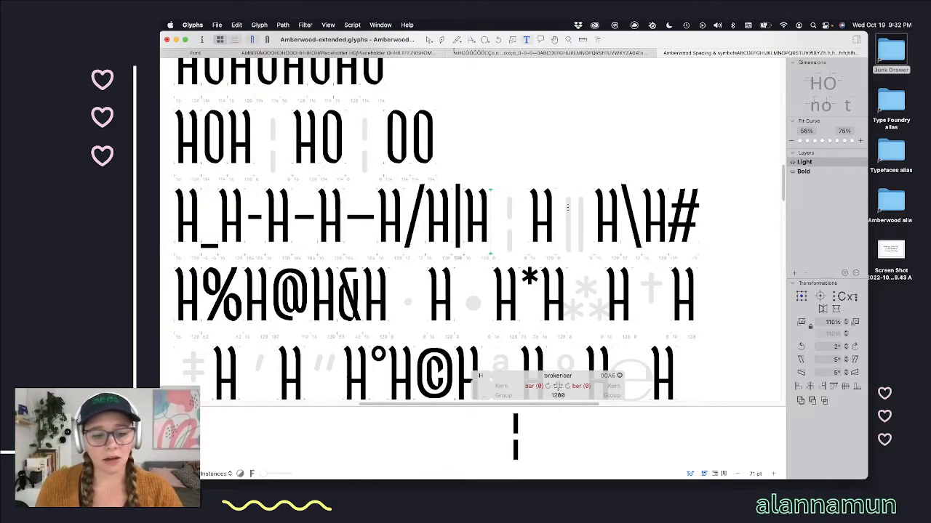
double_click(572, 211)
key(super+2)
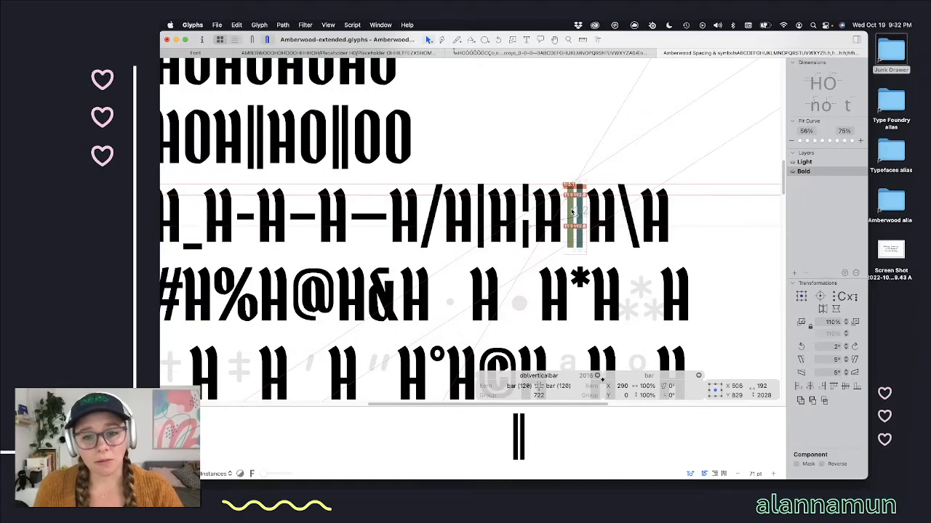
key(super+c)
key(super+1)
key(super+v)
scroll(582, 218, up, 5)
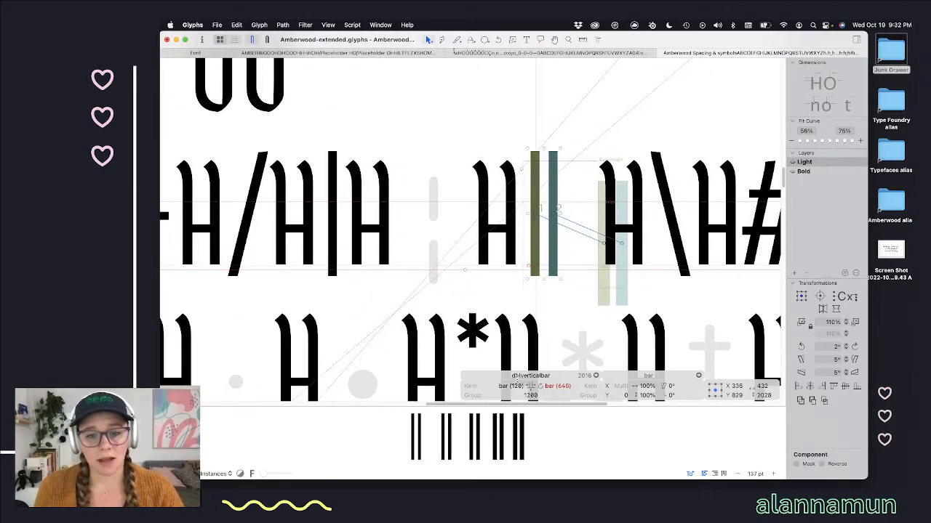
key(ctrl+super+m)
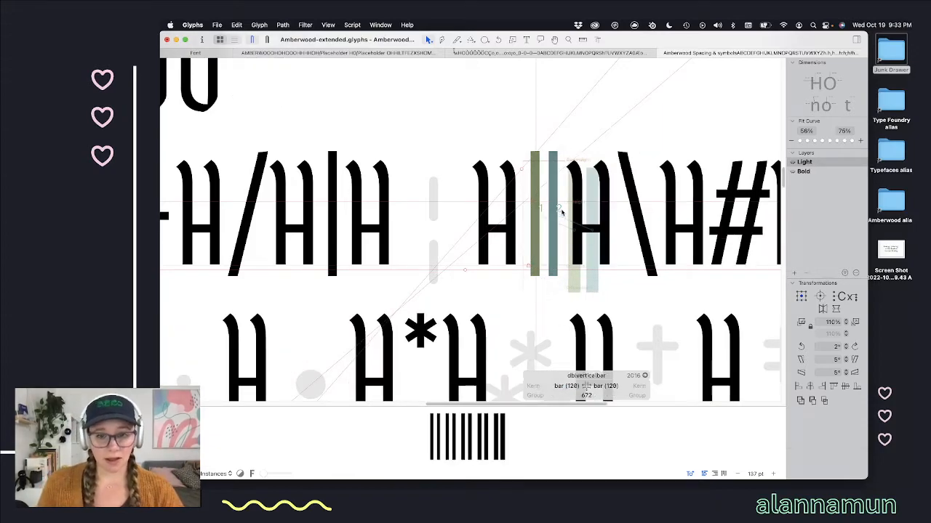
key(space)
scroll(559, 211, up, 2)
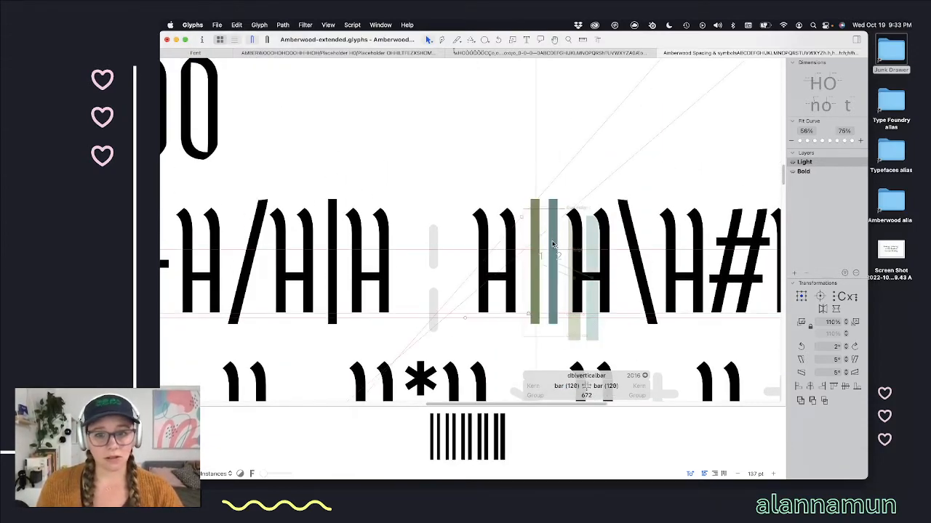
double_click(554, 243)
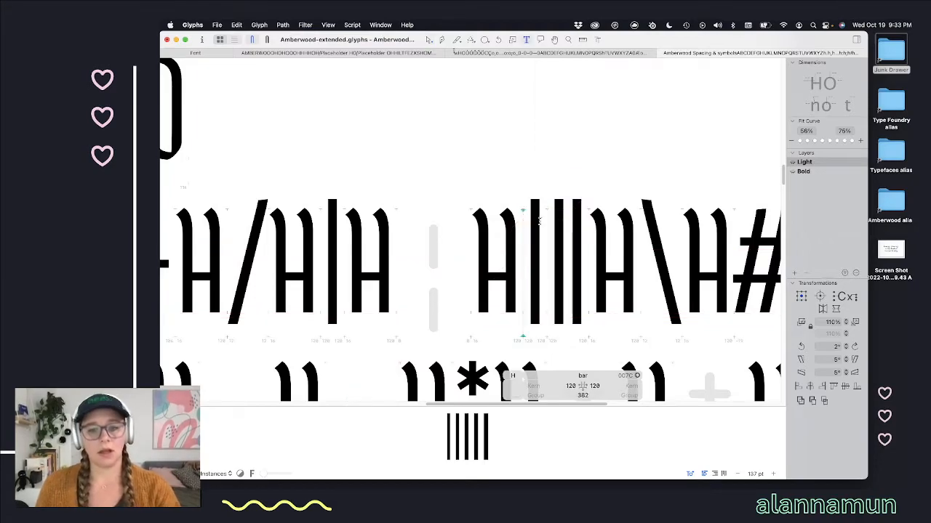
key(t)
key(BackSpace)
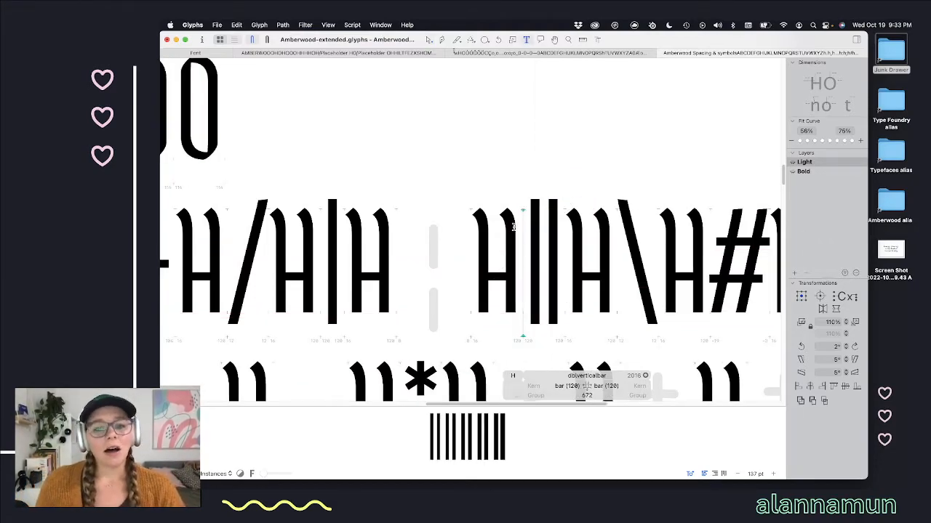
Step: Shift the second bar component in the Light dblverticalbar to an X offset of 280 and update the linked sidebearings
double_click(553, 248)
click(553, 249)
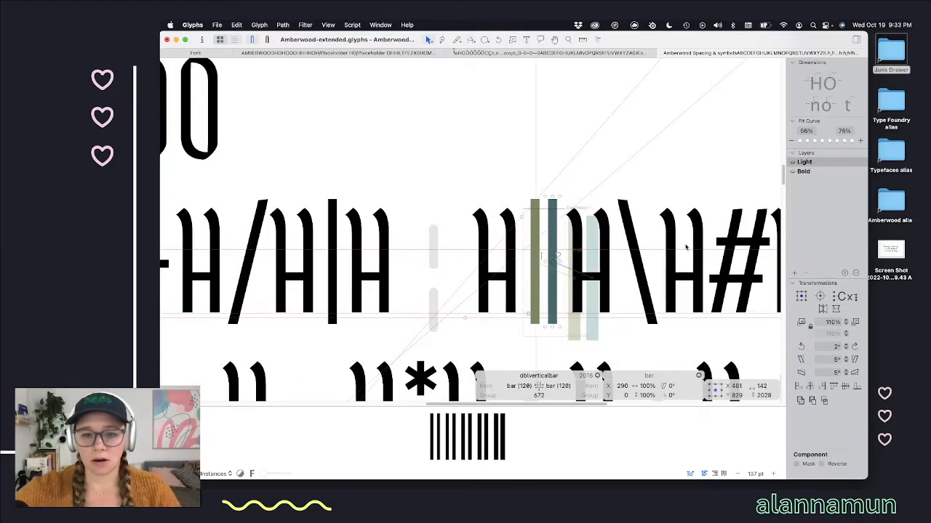
key(shift+Left)
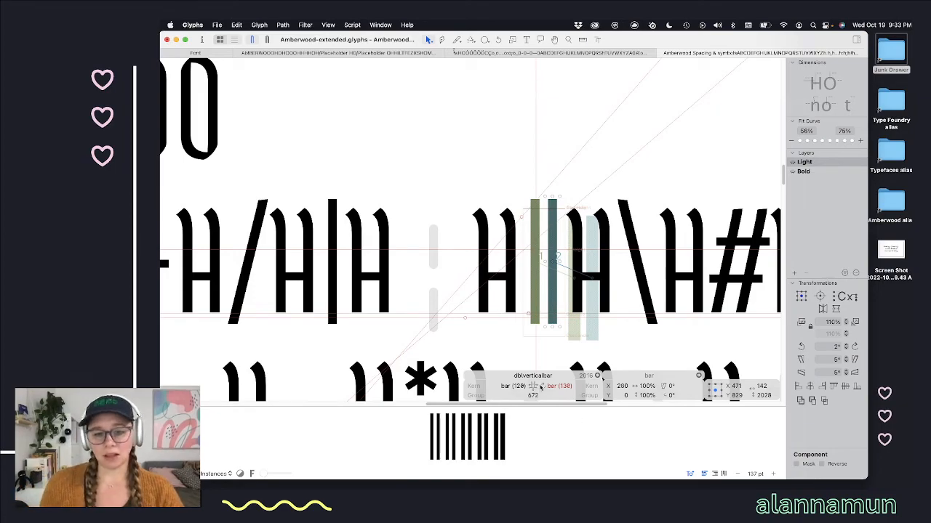
click(541, 387)
scroll(542, 356, down, 5)
click(489, 243)
key(t)
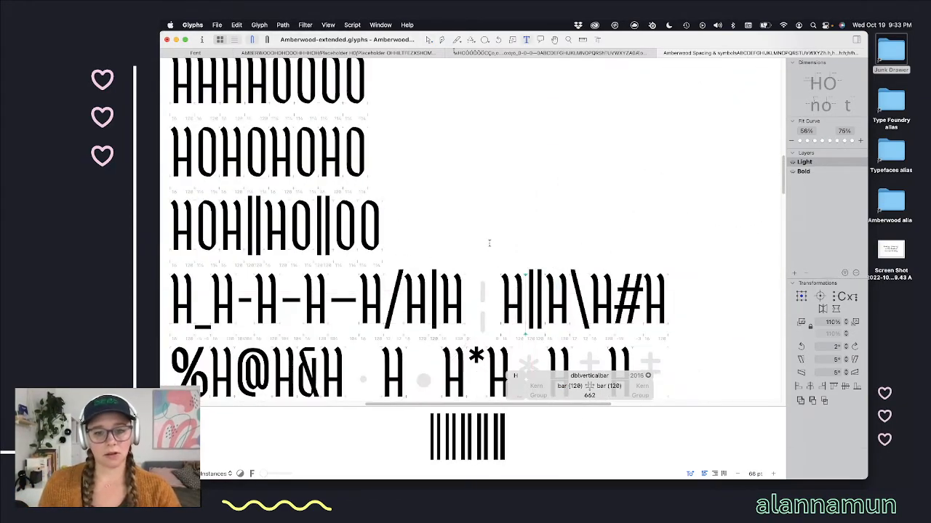
Step: Copy the Light bar's outline into brokenbar's empty Light layer and update the linked sidebearings
scroll(489, 259, down, 2)
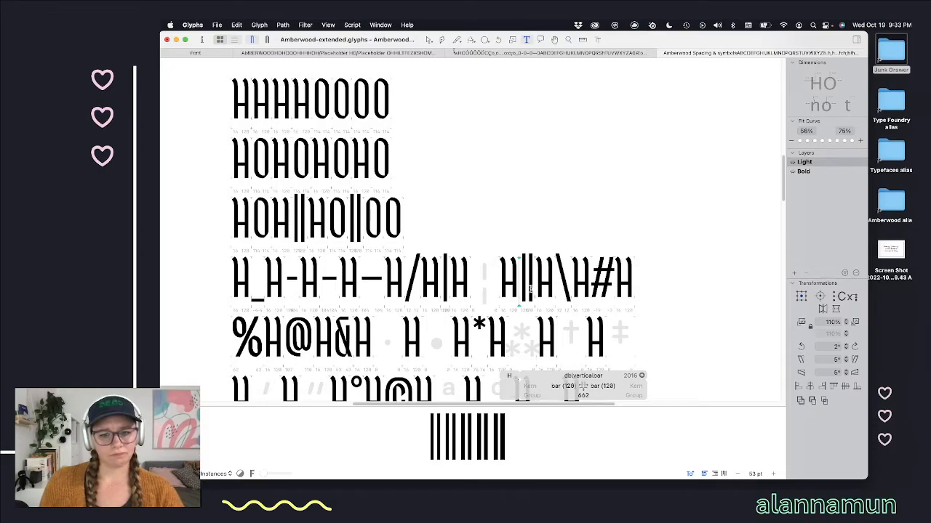
scroll(530, 290, up, 5)
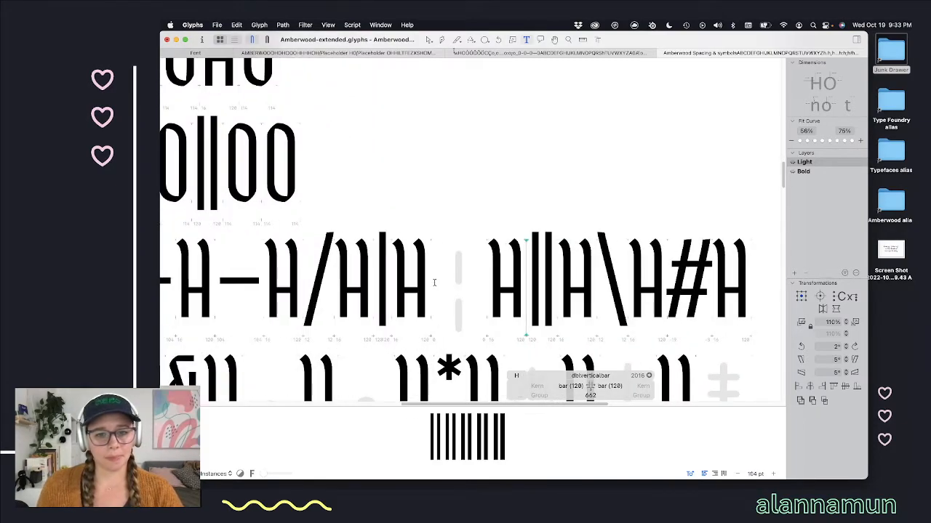
click(436, 279)
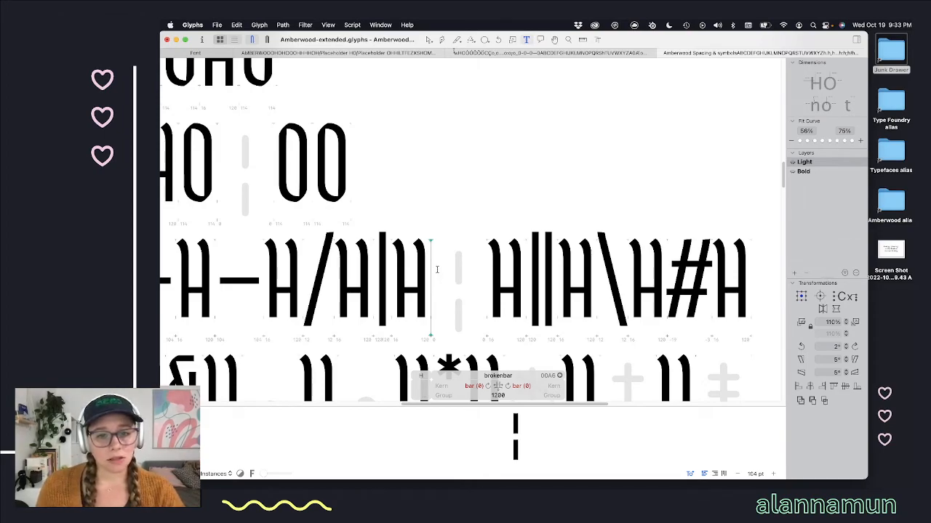
double_click(386, 287)
drag(418, 200, 351, 358)
key(super+c)
double_click(458, 294)
key(super+v)
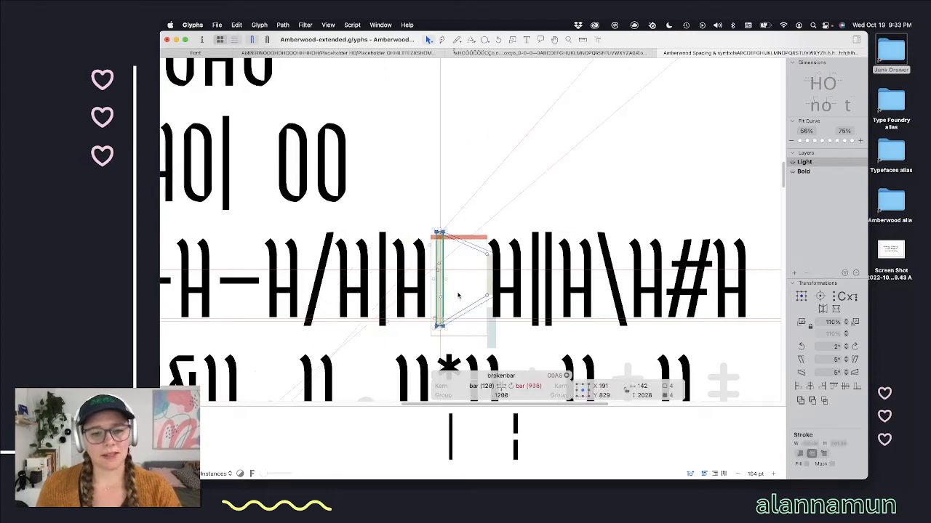
click(510, 388)
scroll(465, 305, up, 5)
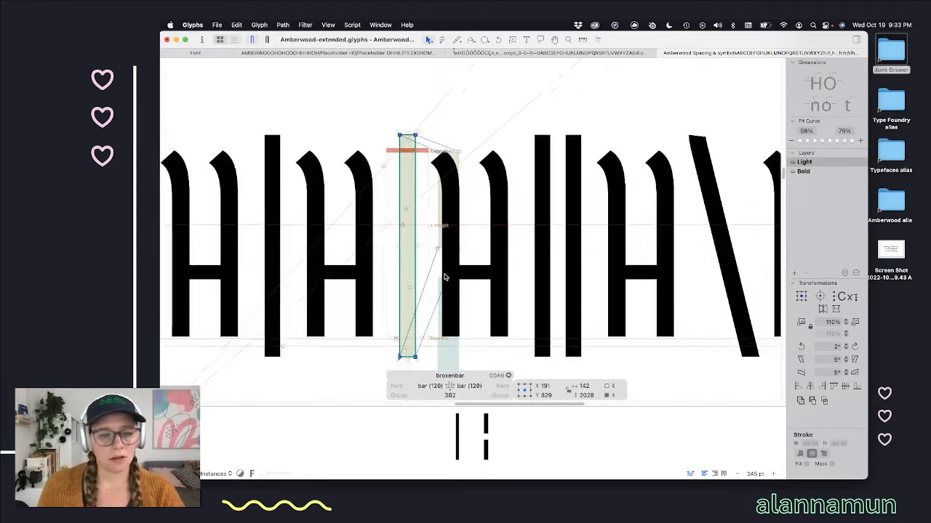
Step: Slice the Light brokenbar's stem horizontally into two pieces with the Knife tool, redoing the cut slightly higher
click(492, 116)
click(442, 41)
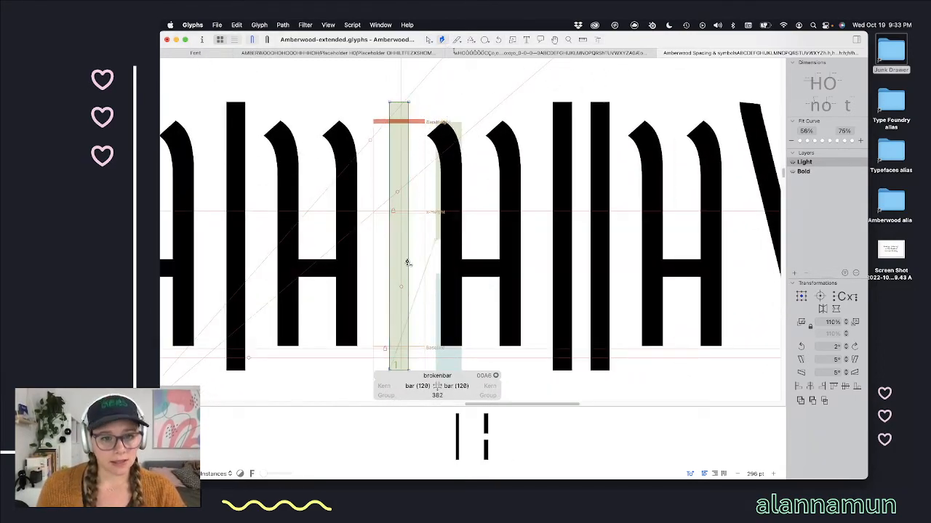
click(457, 40)
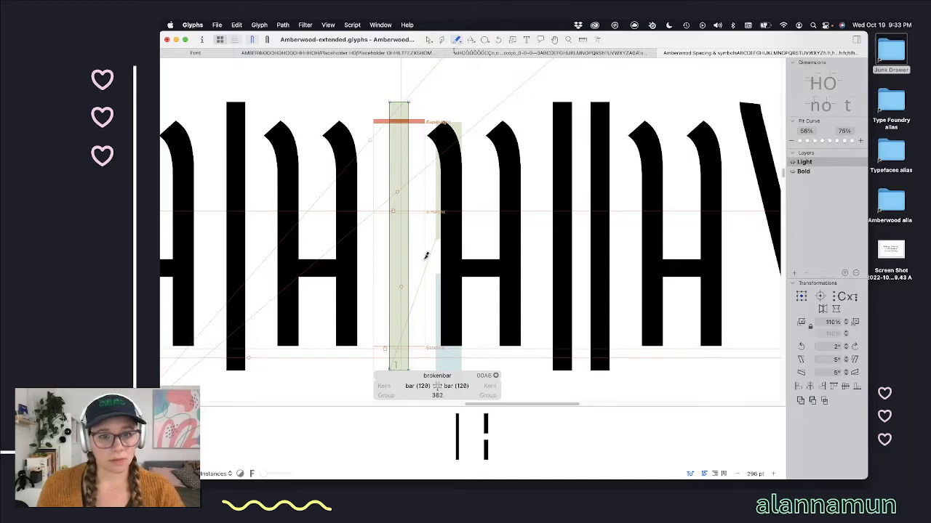
drag(422, 251, 368, 242)
scroll(447, 222, down, 2)
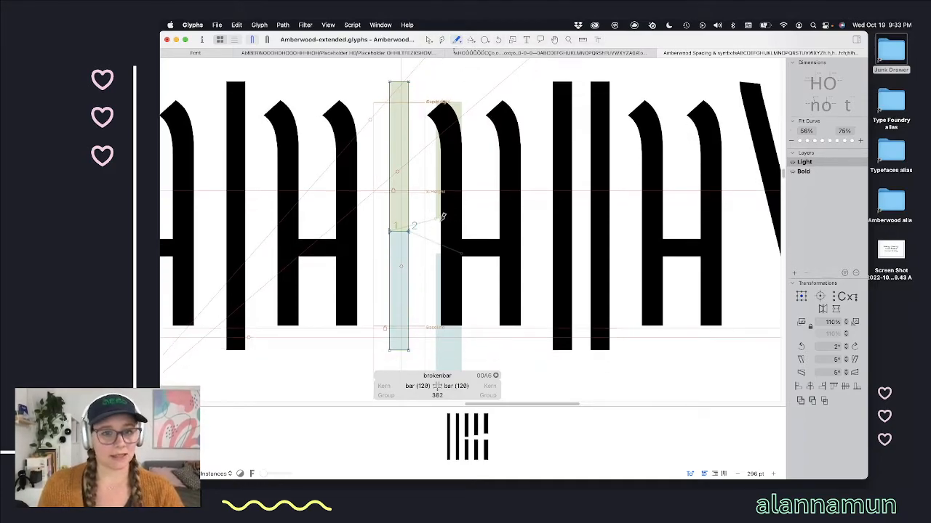
key(v)
key(super+z)
drag(418, 221, 352, 213)
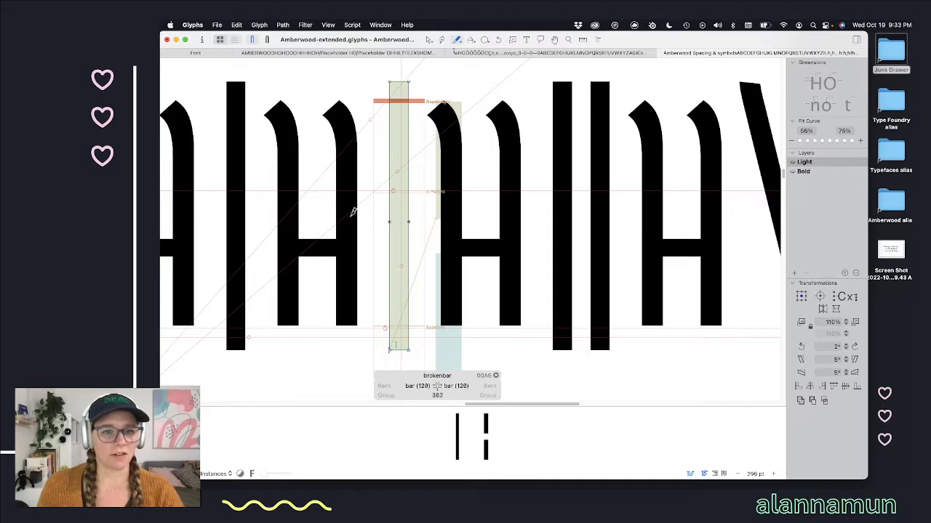
key(v)
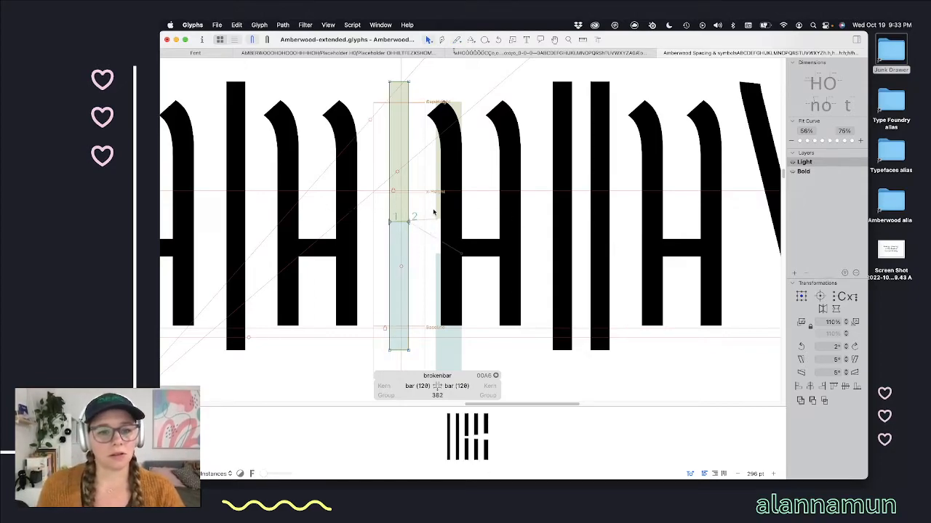
Step: Open a 60-unit gap in the Light brokenbar by moving the upper cut edge up and the lower one down, and preview it
click(397, 222)
key(shift+Up)
key(shift+Up)
key(shift+Up)
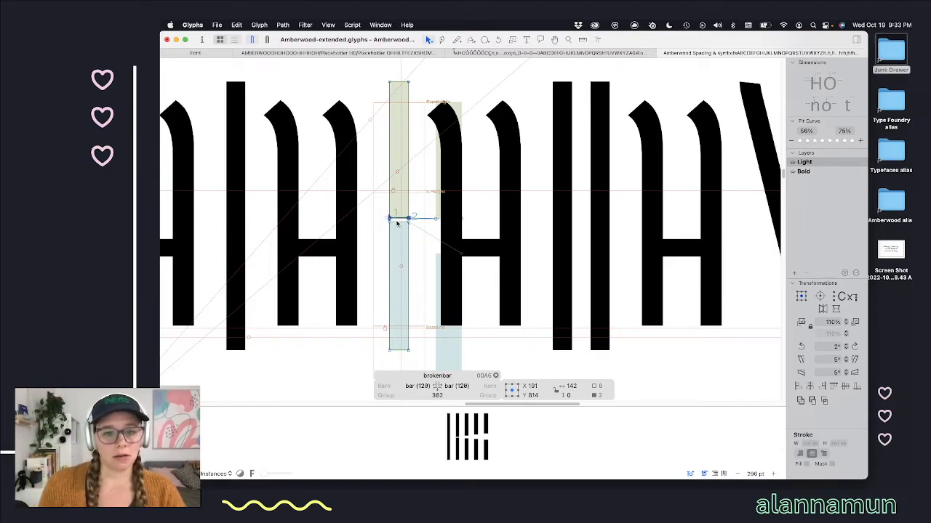
key(shift+Down)
key(shift+Down)
key(shift+Down)
key(shift+Down)
key(shift+Down)
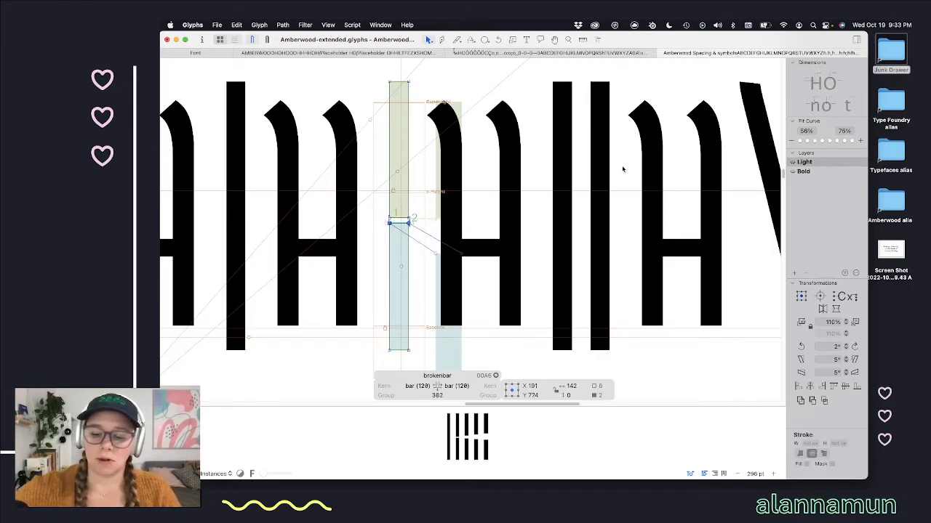
click(441, 196)
key(space)
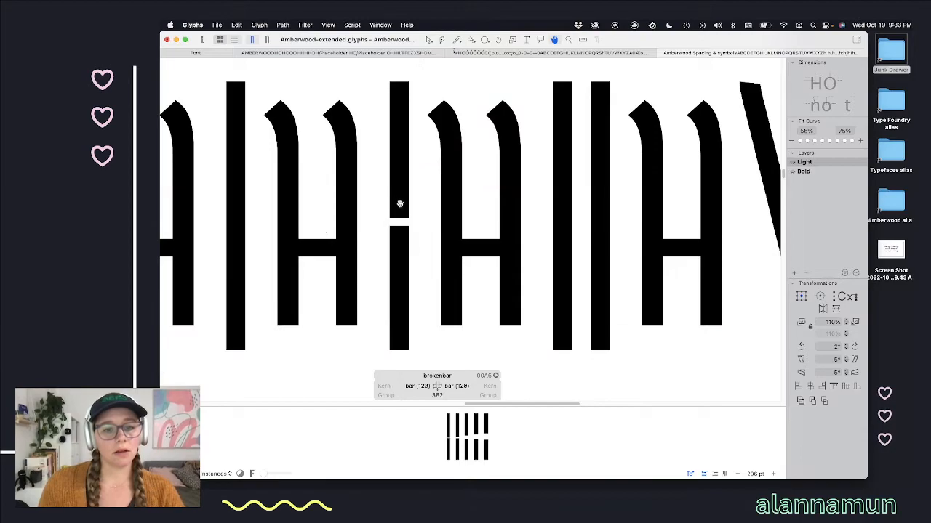
Step: Compare the heights of the two Light brokenbar pieces and shift both cut edges up to centre the gap at Y 799
click(408, 205)
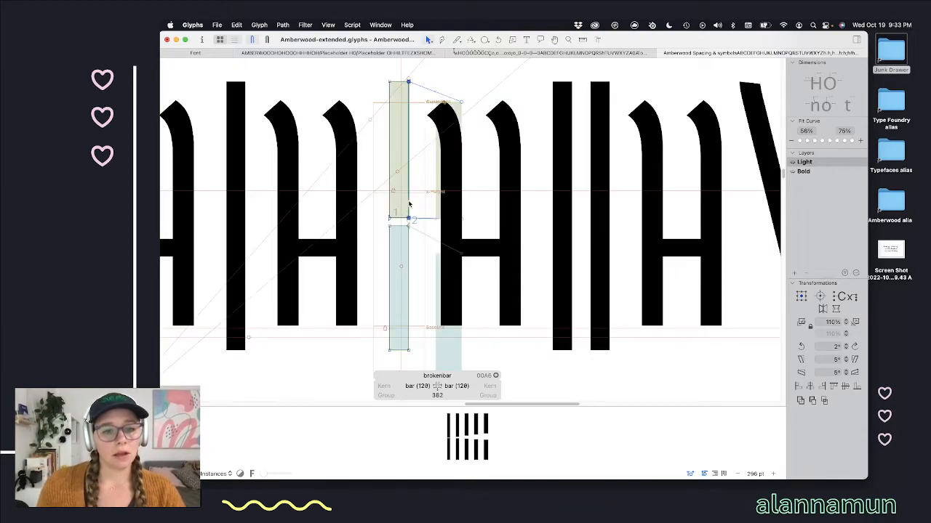
click(408, 253)
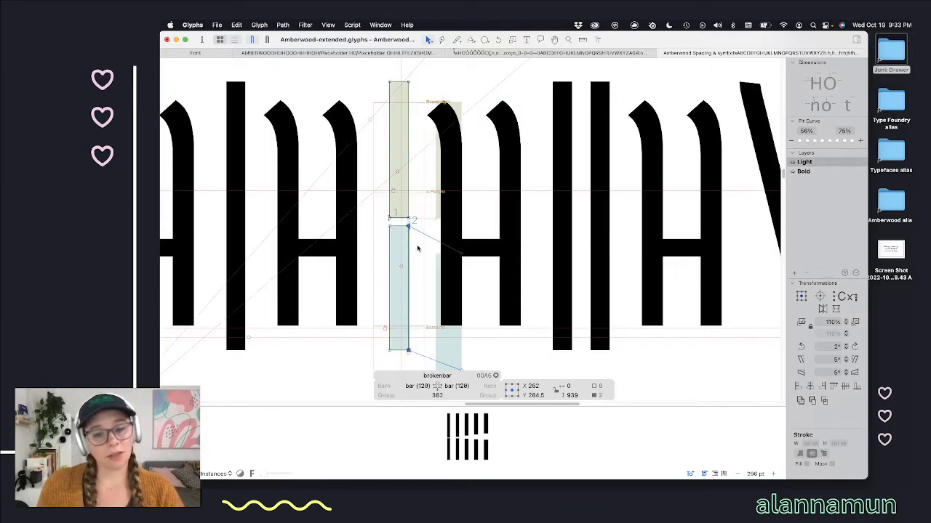
click(426, 203)
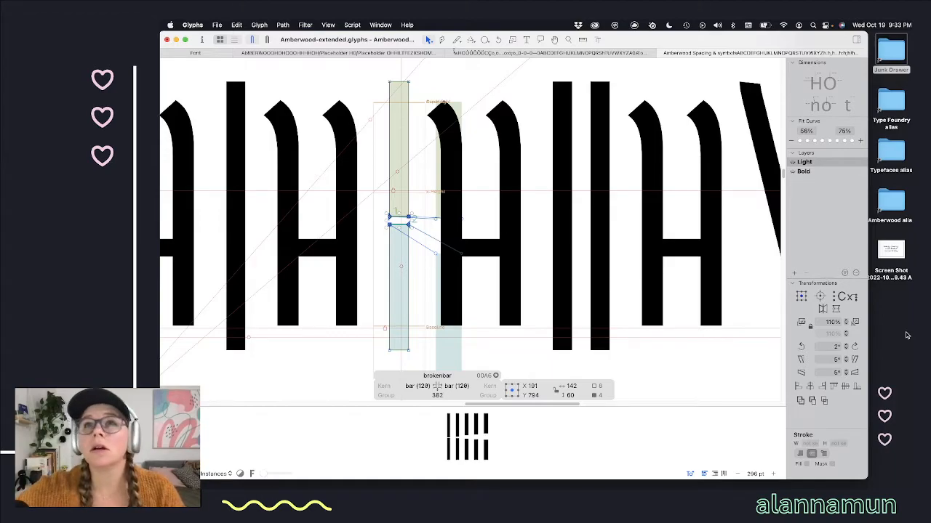
key(Up)
key(Up)
key(Up)
key(Up)
key(Up)
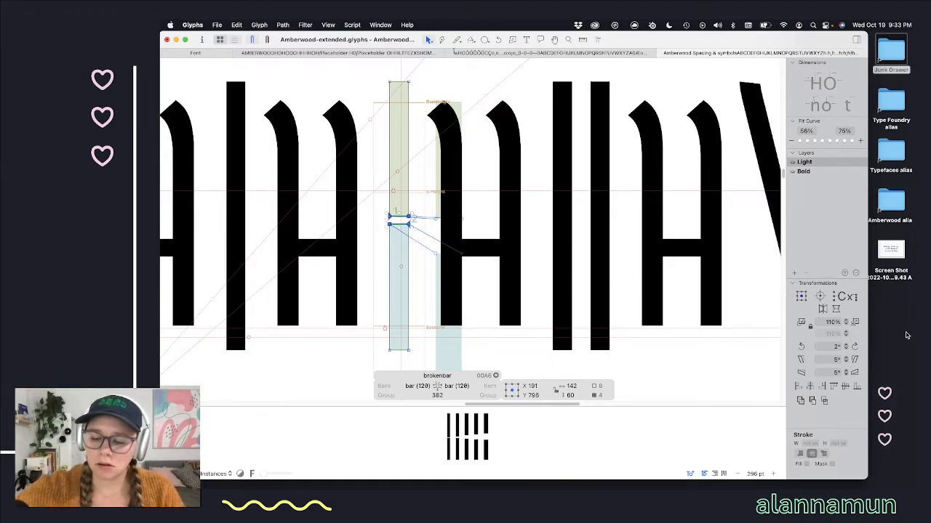
click(466, 186)
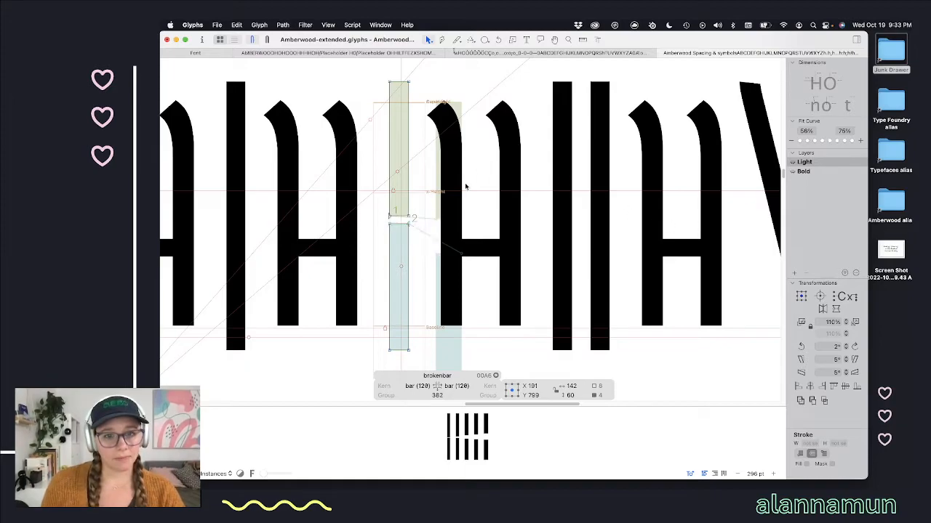
Step: Raise both Light brokenbar cut edges to centre the gap at Y 829, checking the pieces' heights before and after
click(408, 201)
click(409, 243)
drag(415, 202, 372, 237)
key(shift+Up)
key(shift+Up)
key(shift+Up)
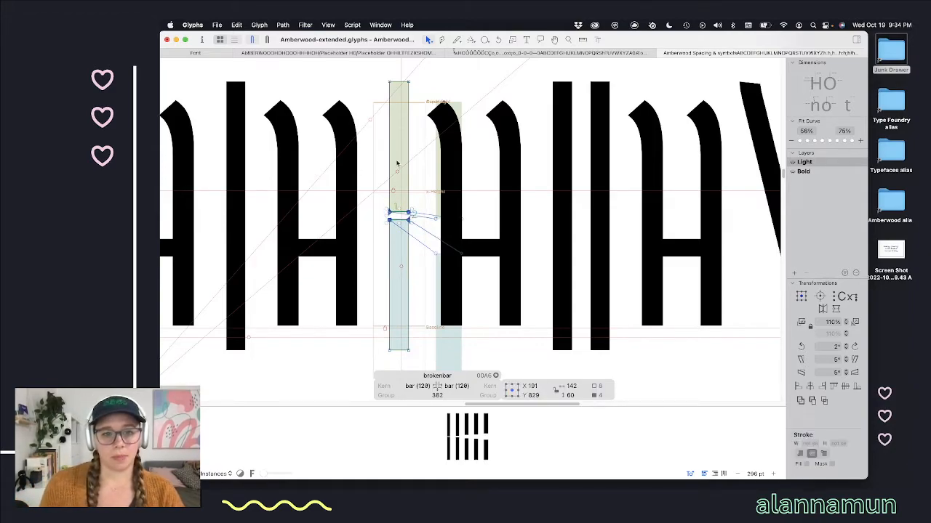
click(409, 158)
click(408, 266)
click(427, 253)
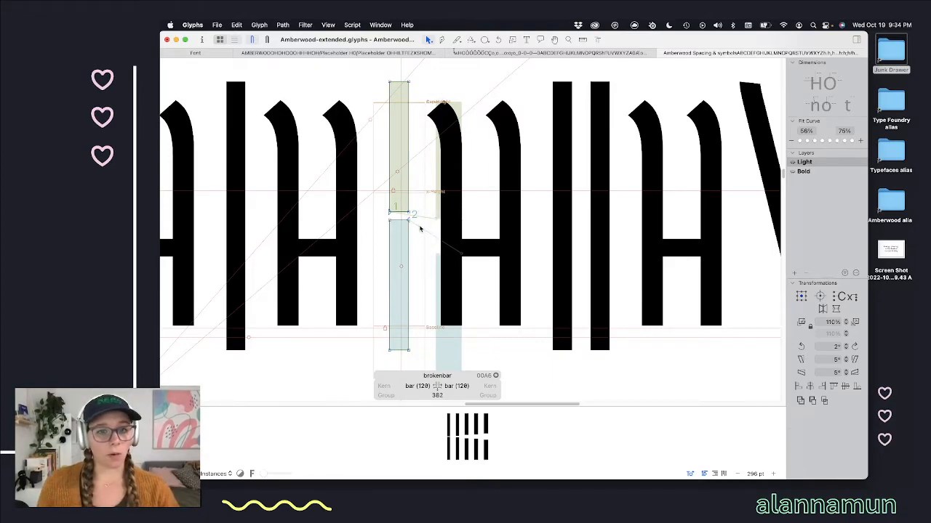
Step: Widen the Light brokenbar gap by moving its lower edge down to Y 699 and its upper edge up to Y 959, and save the file
drag(403, 220, 380, 235)
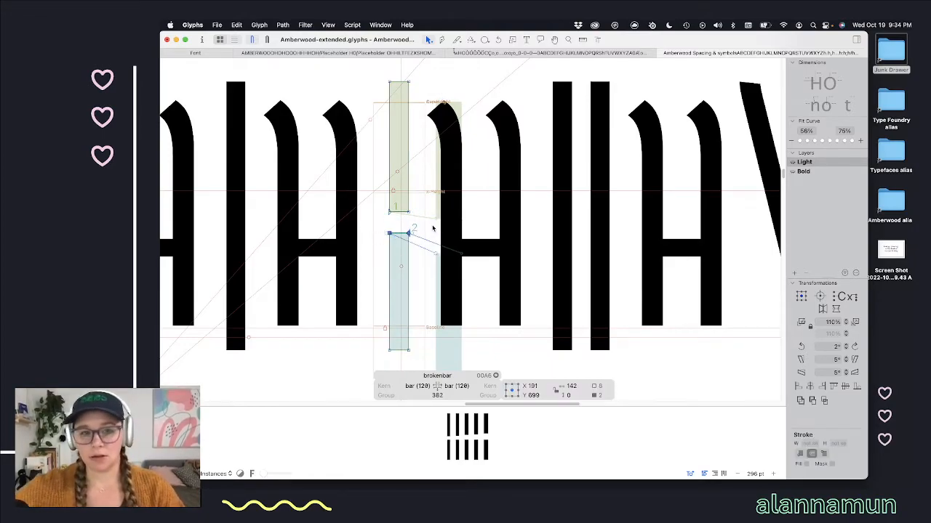
drag(453, 179, 340, 226)
key(super+Up)
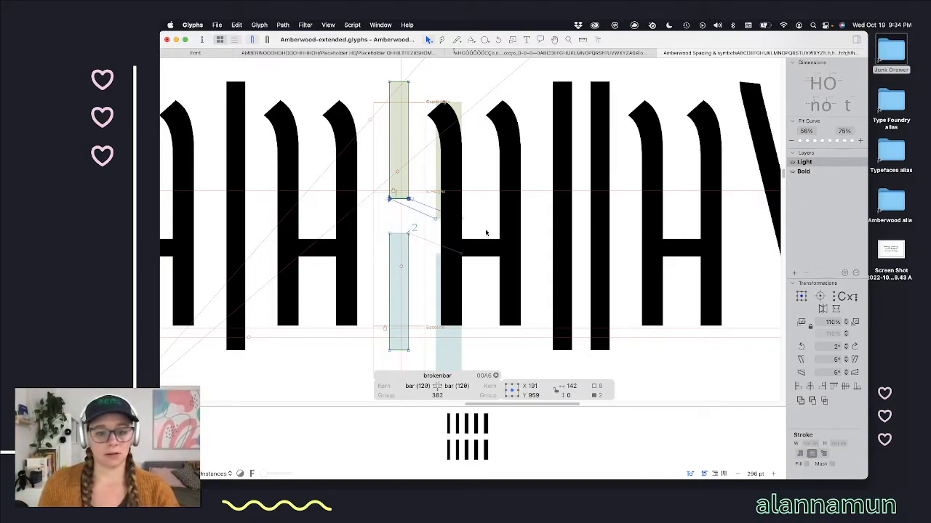
key(t)
scroll(502, 262, down, 5)
key(super+s)
scroll(511, 279, down, 2)
click(619, 237)
text(T)
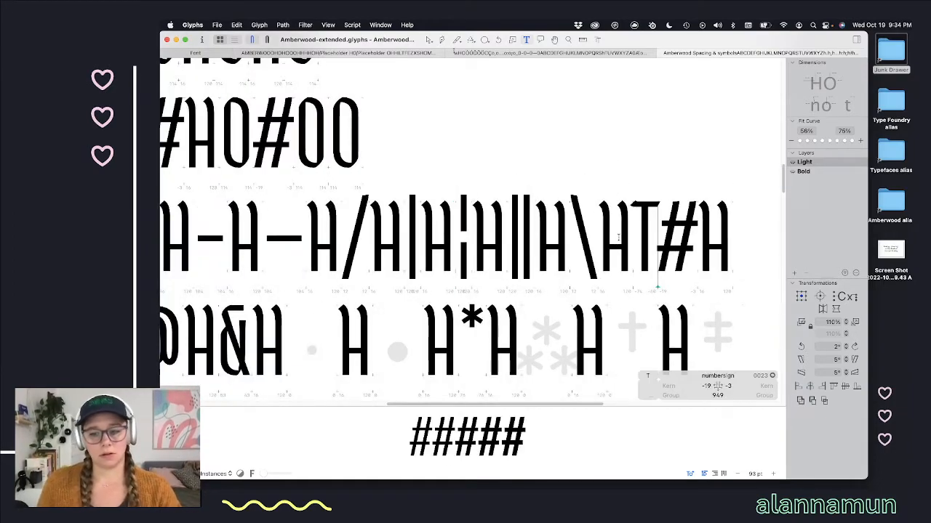
key(BackSpace)
key(super+minus)
key(super+minus)
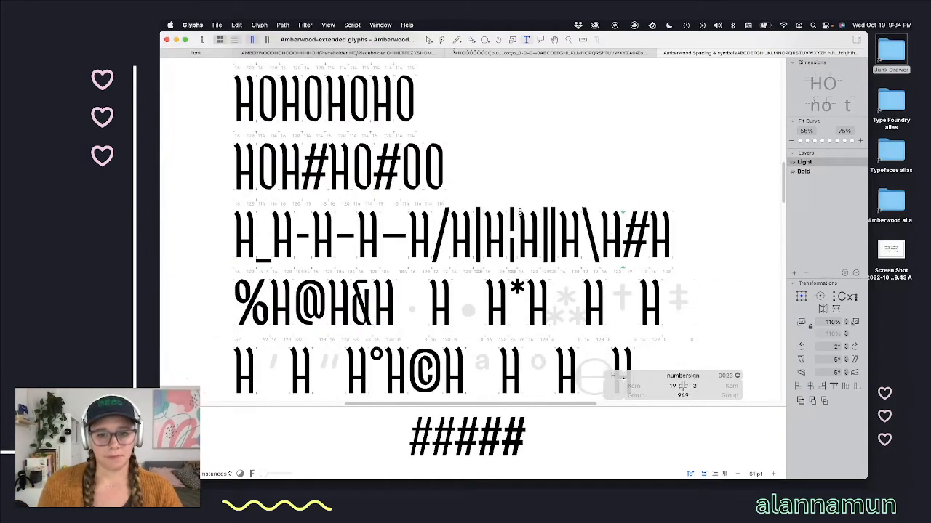
Step: Switch the spacing text to the Bold master and show the backslash in the test line
click(519, 242)
scroll(409, 246, down, 1)
click(239, 293)
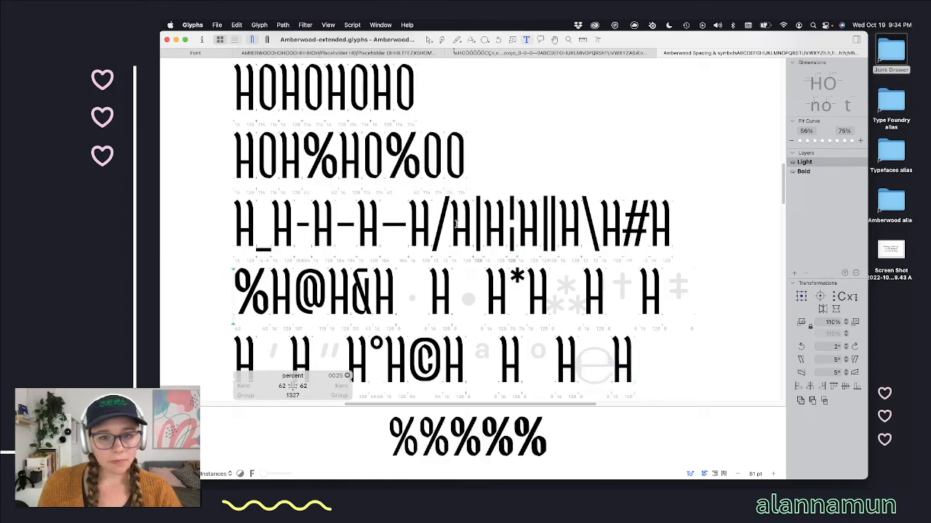
click(555, 222)
key(super+2)
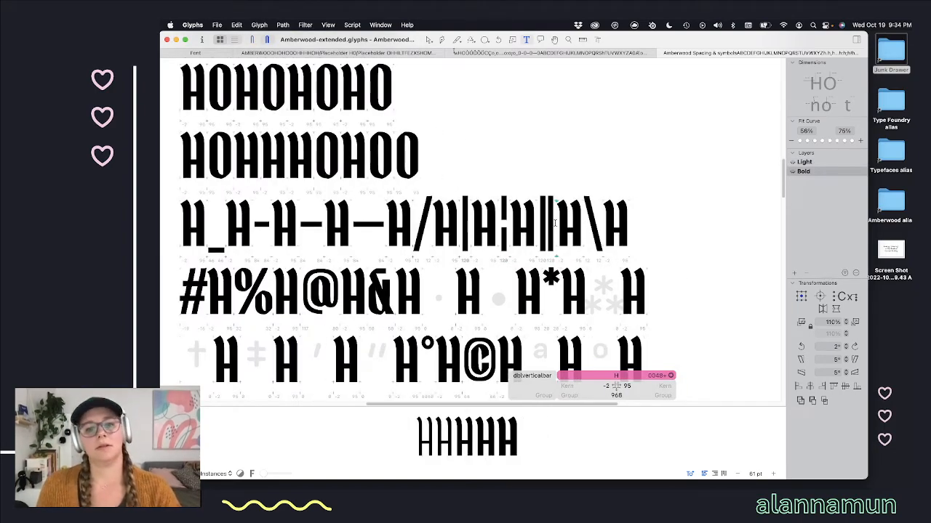
click(581, 218)
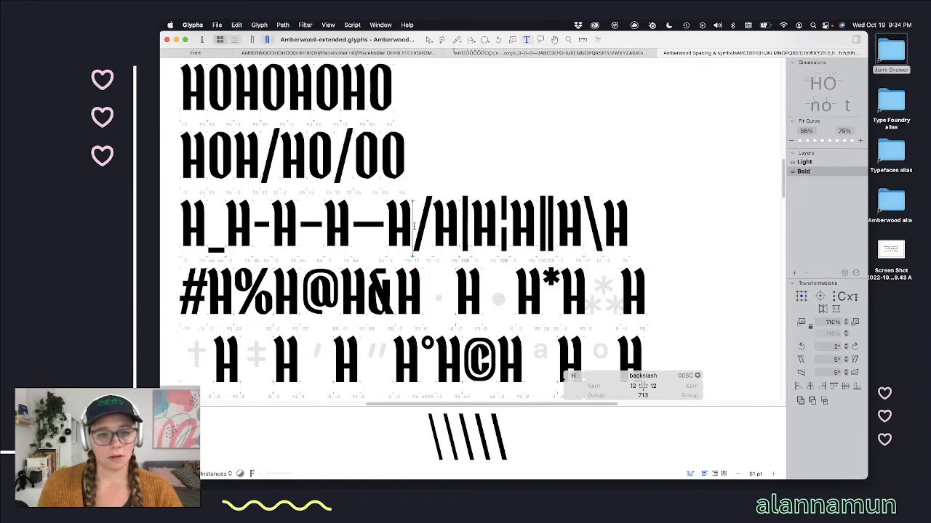
Step: Set the Bold slash's left sidebearing to 2, judging its spacing between the H and O shapes
click(415, 226)
scroll(415, 226, up, 4)
scroll(384, 237, up, 2)
scroll(384, 237, left, 5)
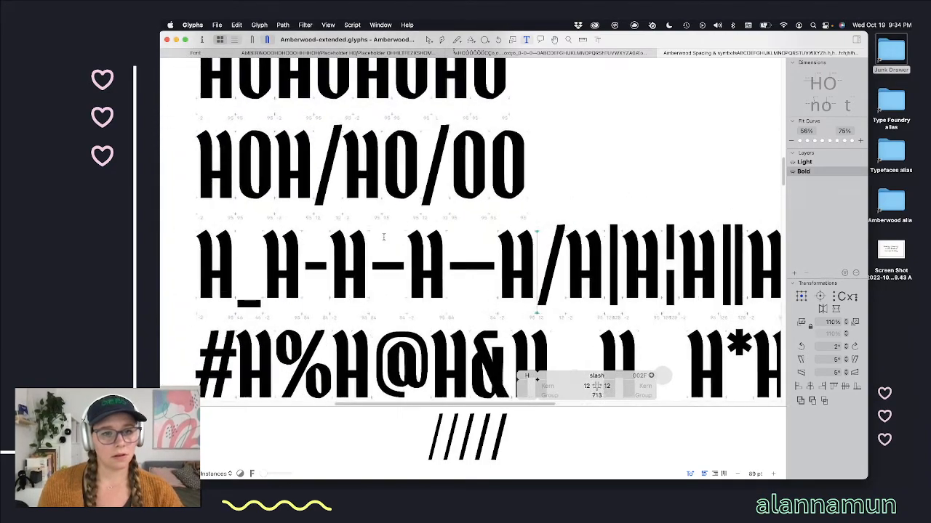
click(586, 386)
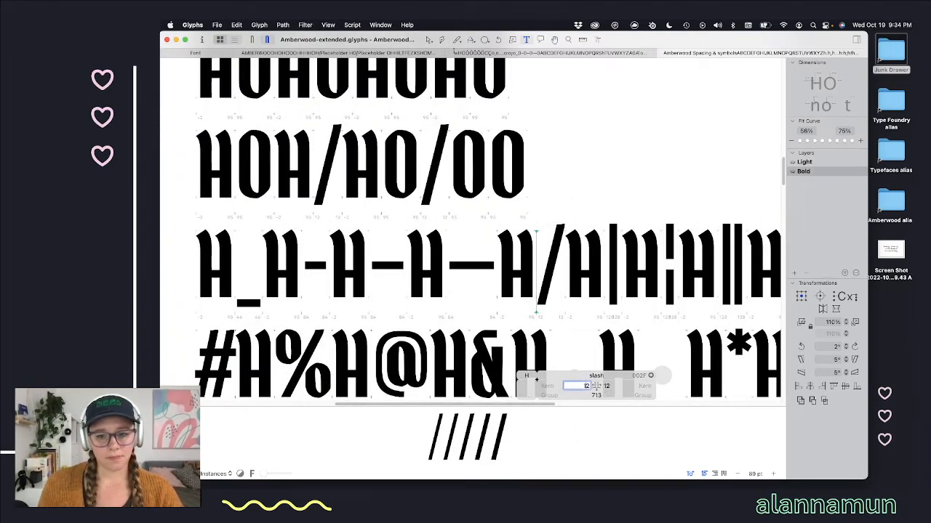
key(shift+Down)
key(shift+Down)
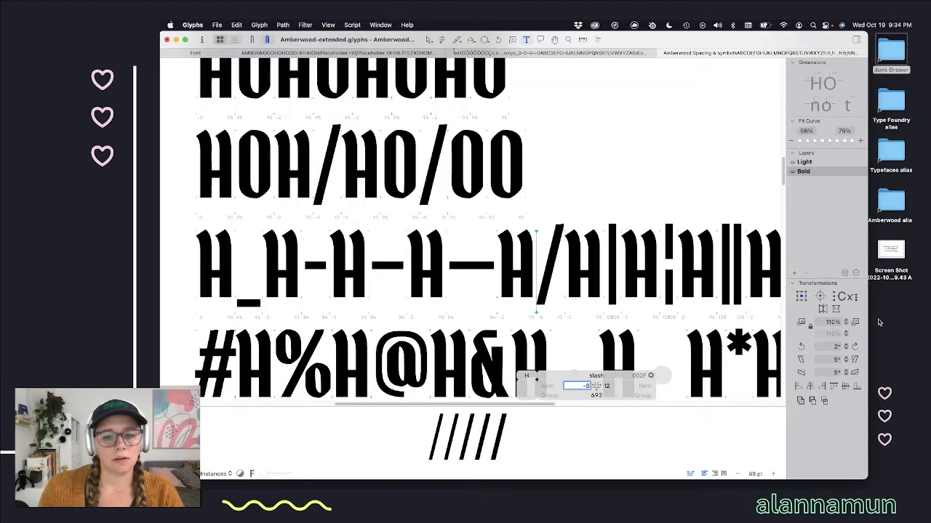
key(shift+Up)
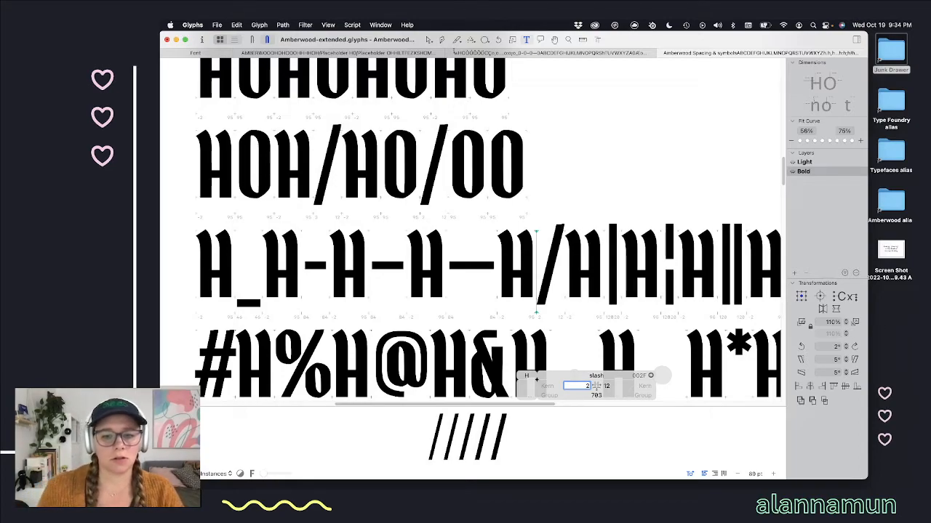
click(564, 260)
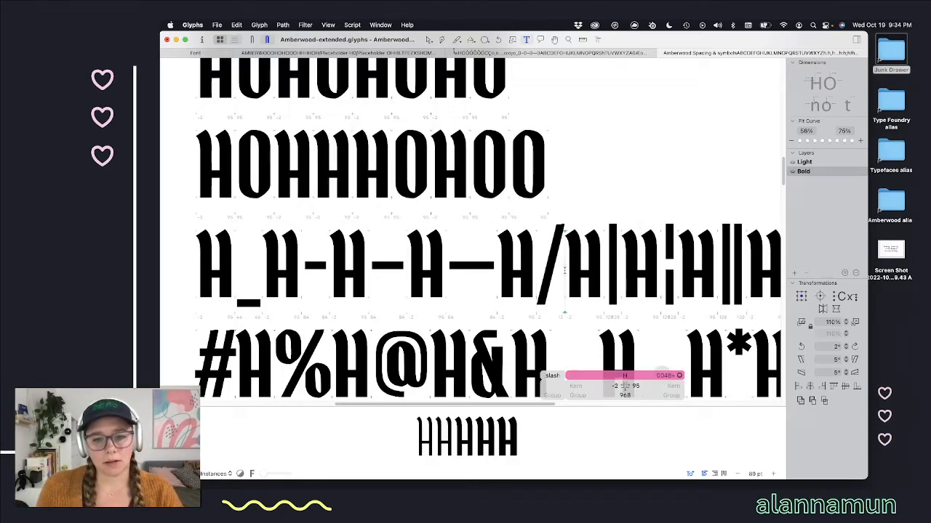
click(543, 277)
Step: Set the Bold backslash's right sidebearing to 2
scroll(723, 270, right, 5)
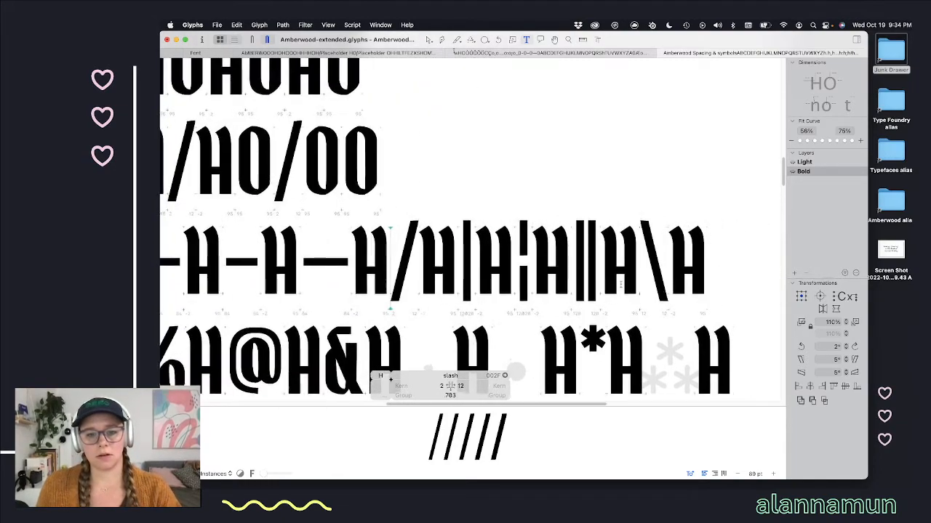
scroll(624, 284, left, 2)
click(661, 265)
scroll(675, 277, left, 2)
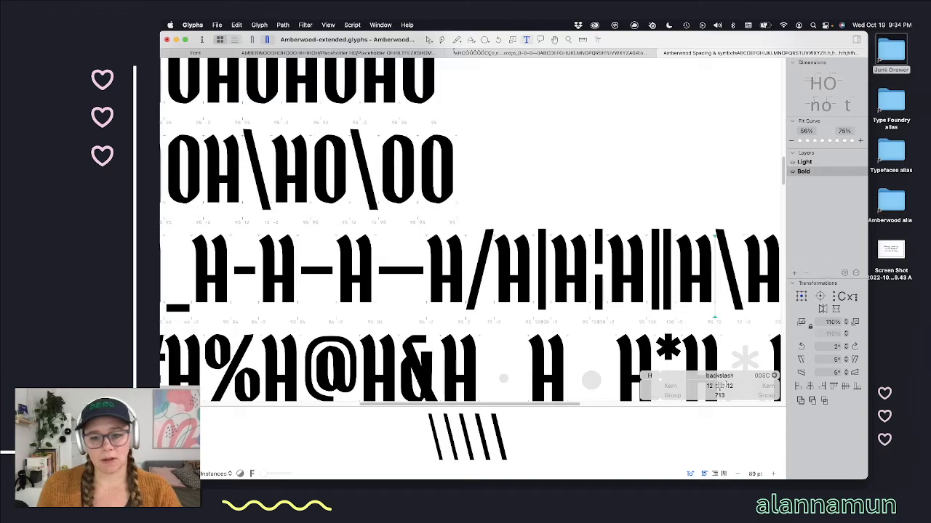
click(732, 386)
key(shift+Down)
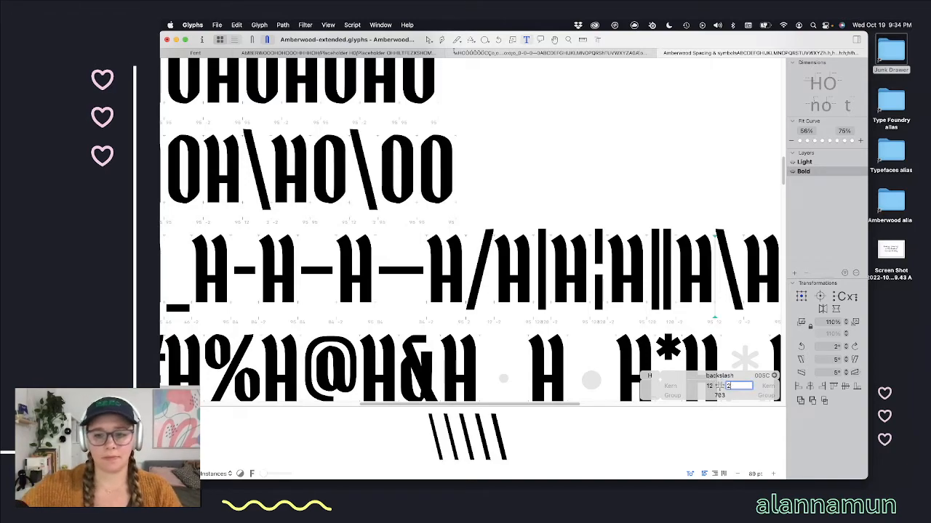
Step: Examine the Bold percent, at and ampersand in the spacing lines between H and O shapes
scroll(592, 249, down, 3)
scroll(592, 248, left, 5)
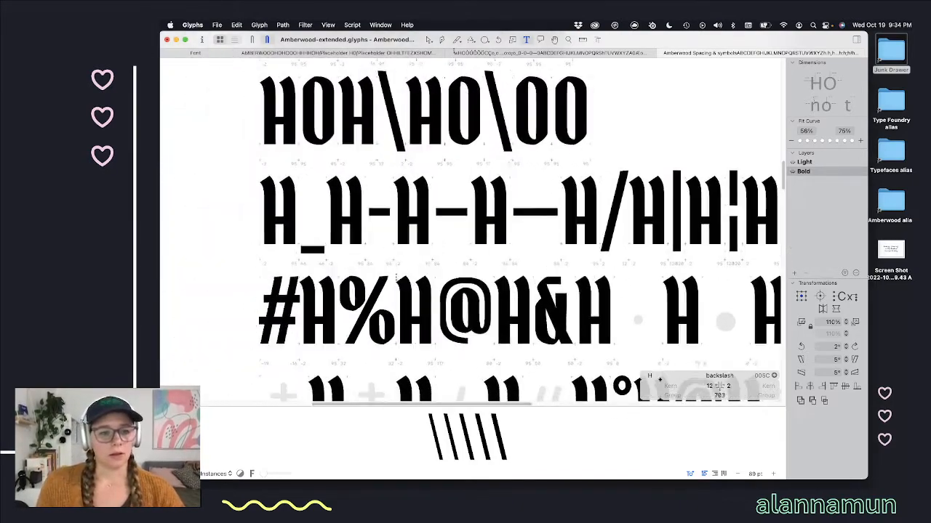
click(269, 298)
click(385, 311)
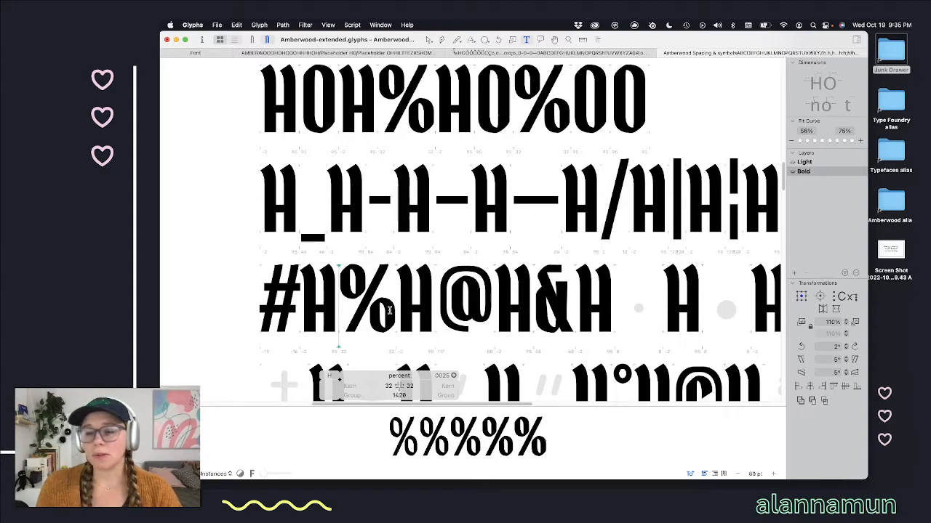
scroll(407, 305, down, 1)
click(461, 285)
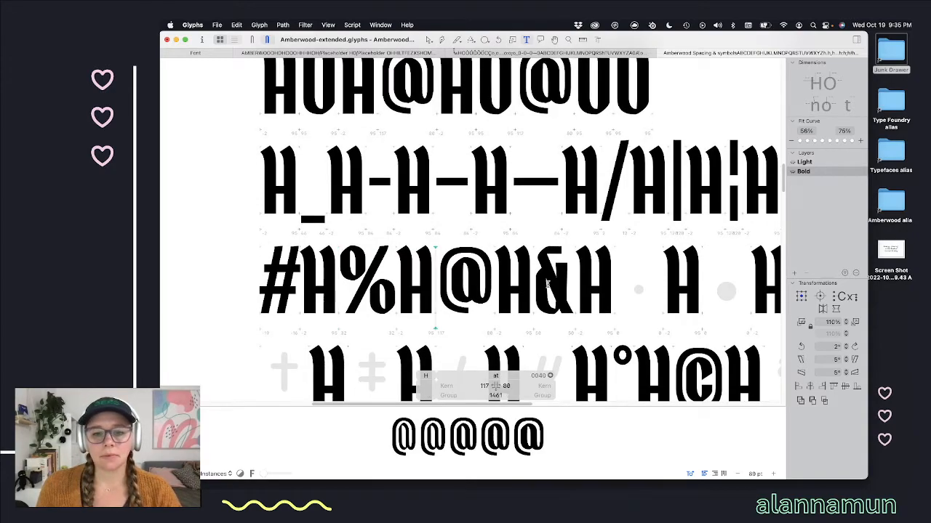
click(546, 284)
scroll(523, 312, right, 2)
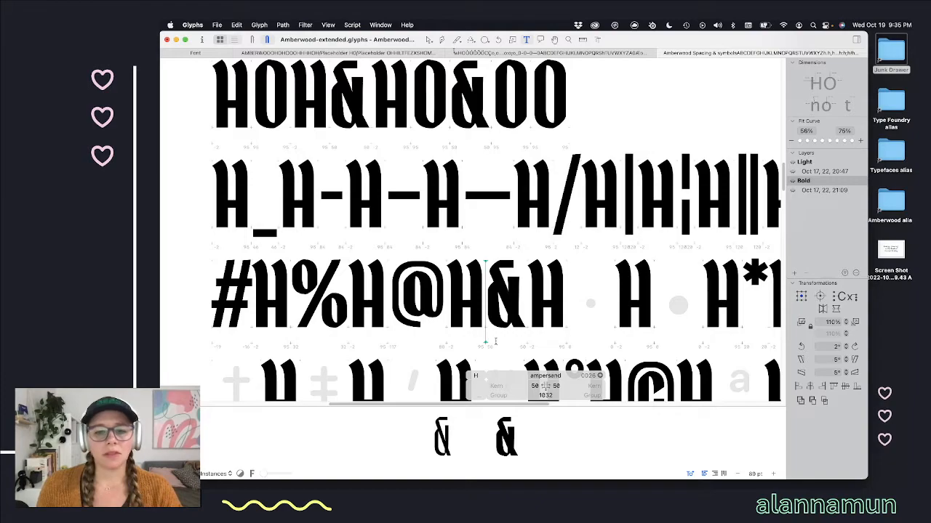
Step: Add the period as a component to the empty Bold periodcentered glyph
click(578, 292)
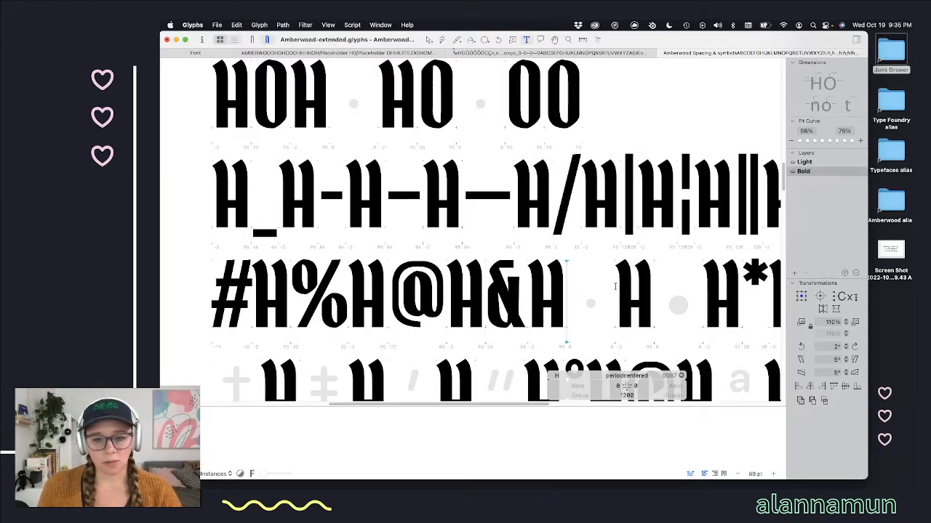
scroll(615, 287, down, 1)
scroll(604, 280, up, 4)
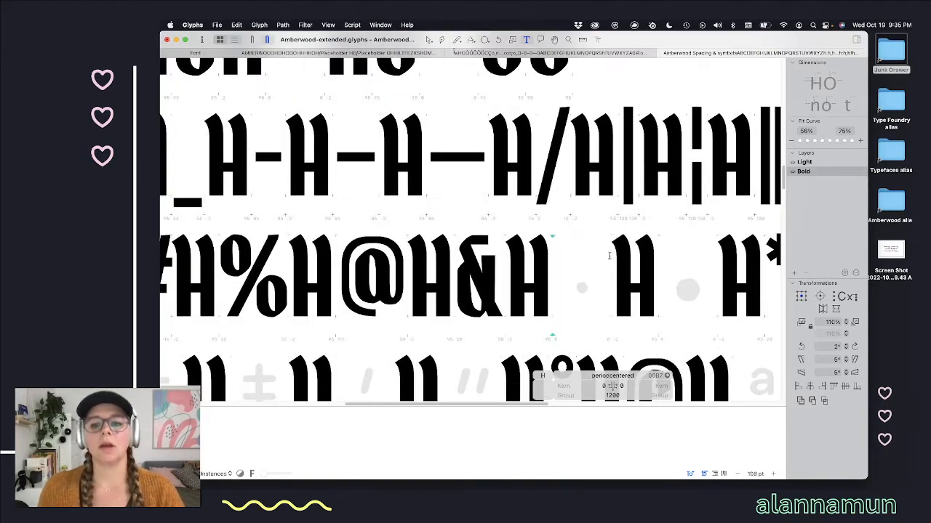
scroll(592, 273, down, 1)
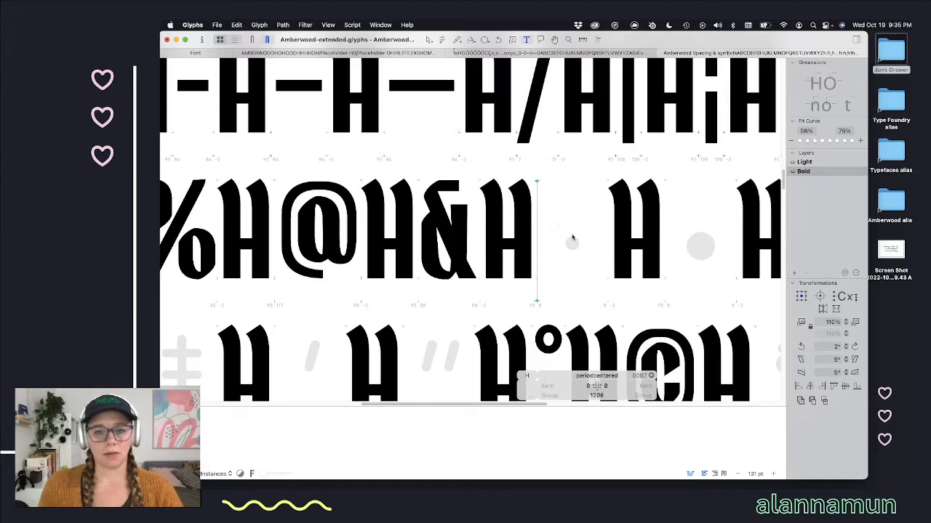
right_click(576, 227)
click(584, 230)
text(period)
key(Return)
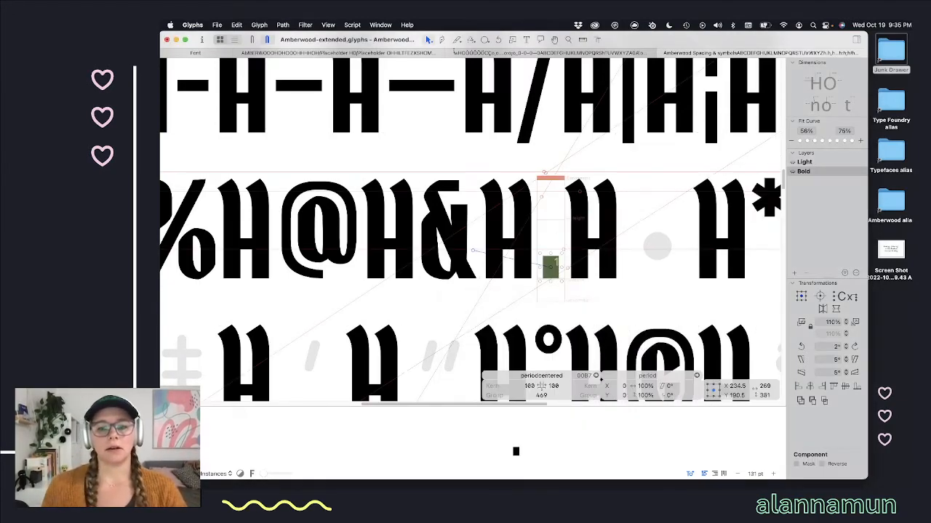
Step: Raise the period component in the Bold periodcentered to Y 581, judging its height against the H shapes
drag(557, 267, 557, 232)
key(space)
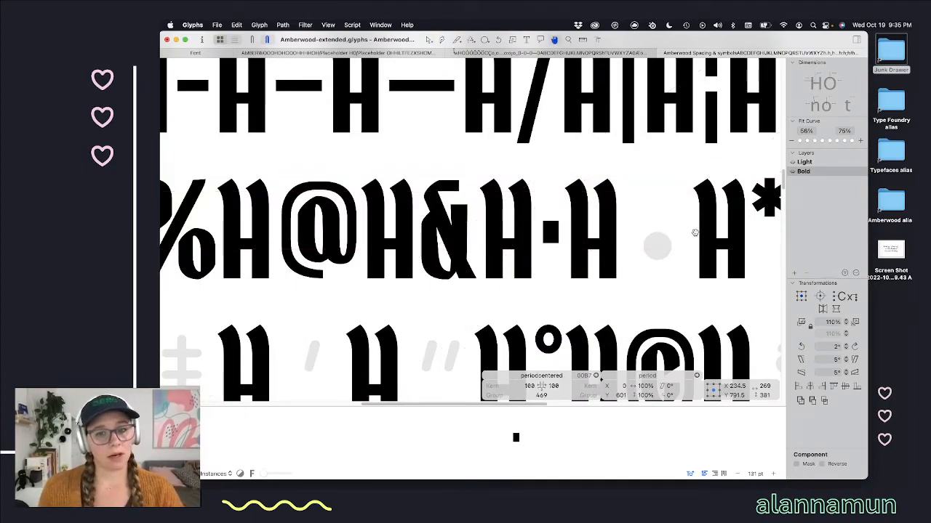
key(shift+Down)
key(shift+Down)
key(shift+Down)
key(shift+Up)
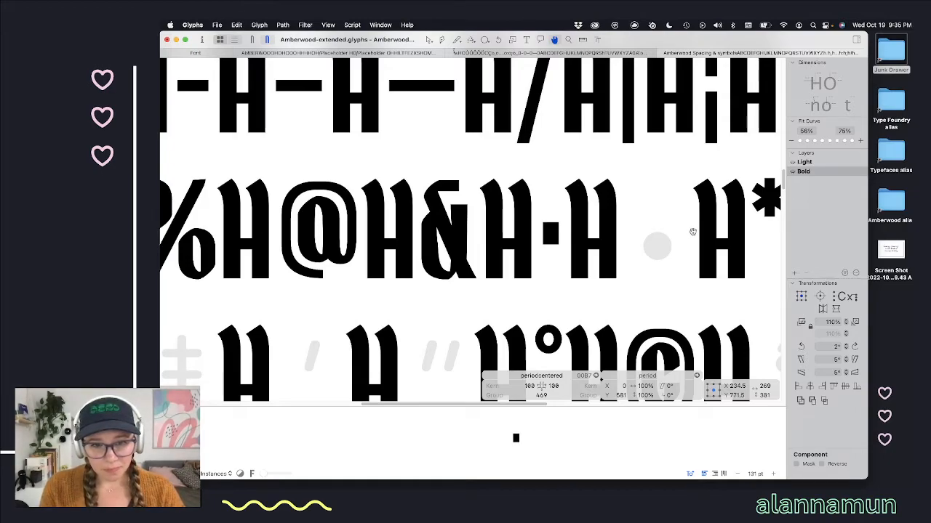
key(v)
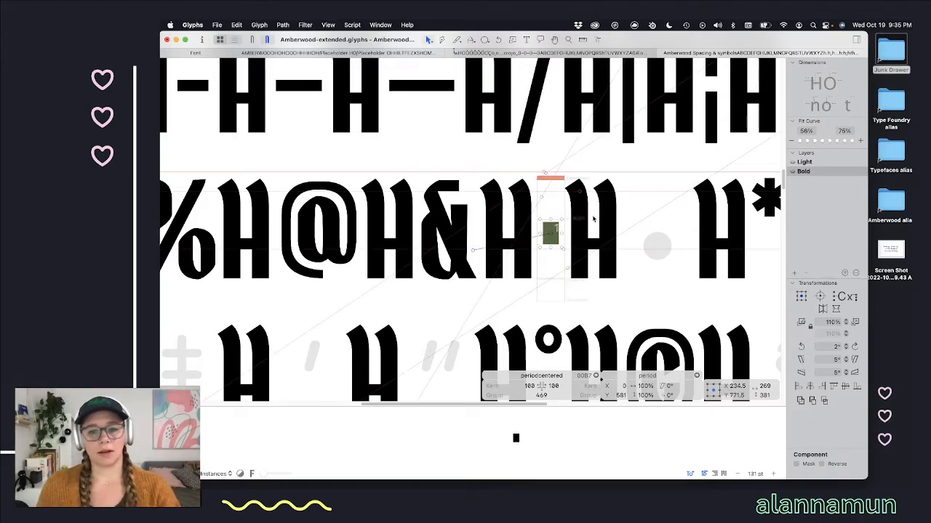
Step: Build the Bold bullet from the raised period component, scaled up twice by 110% and nudged right to X 21
double_click(643, 227)
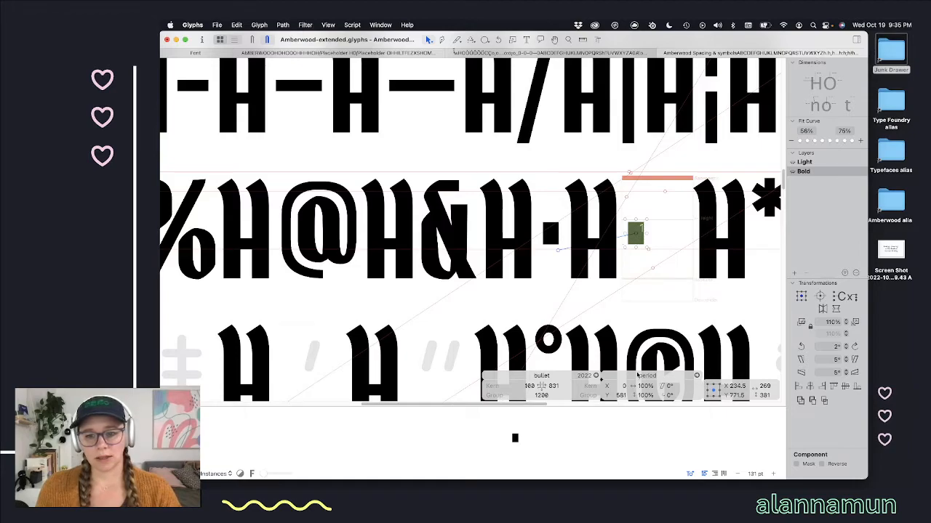
click(855, 322)
click(855, 322)
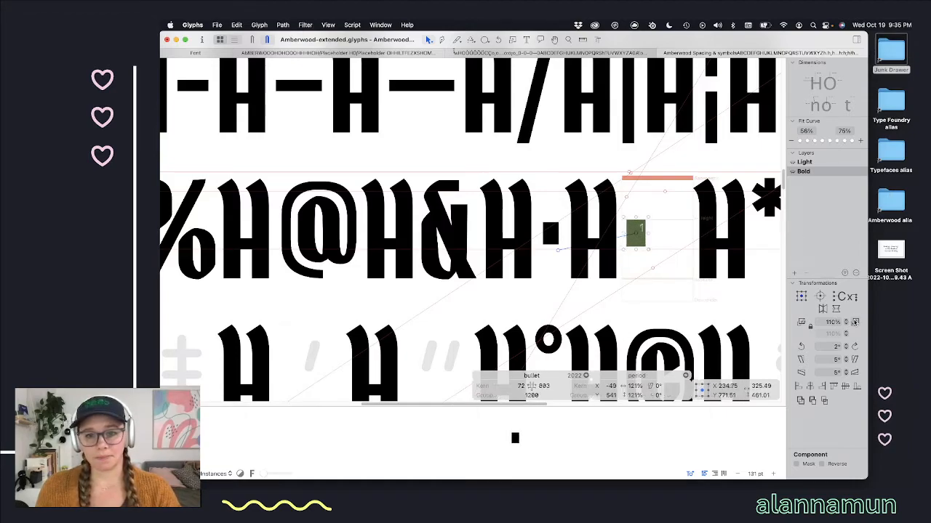
key(space)
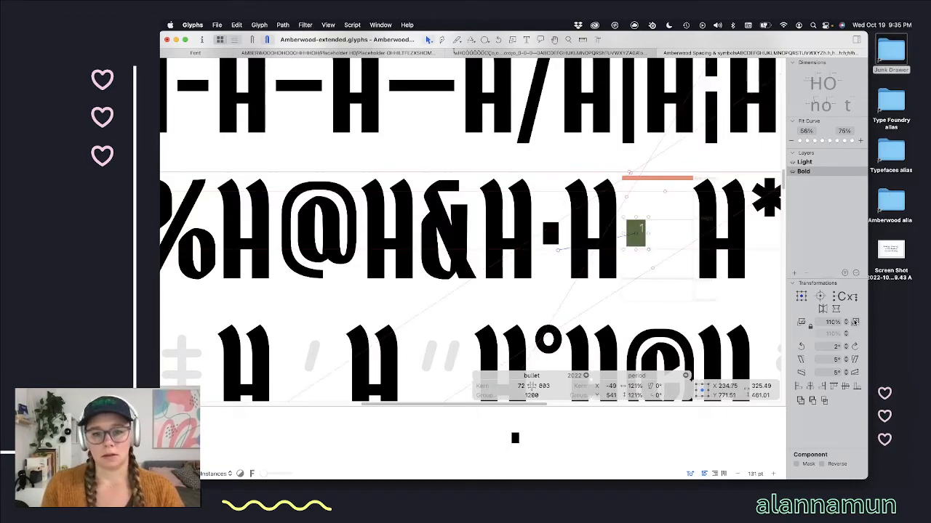
key(shift+Right)
key(shift+Right)
key(shift+Right)
key(shift+Right)
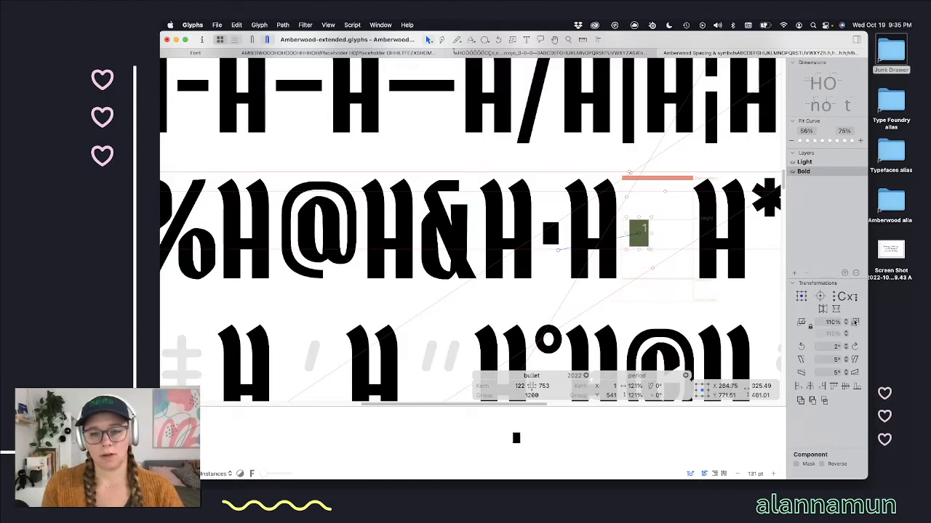
key(space)
key(shift+Right)
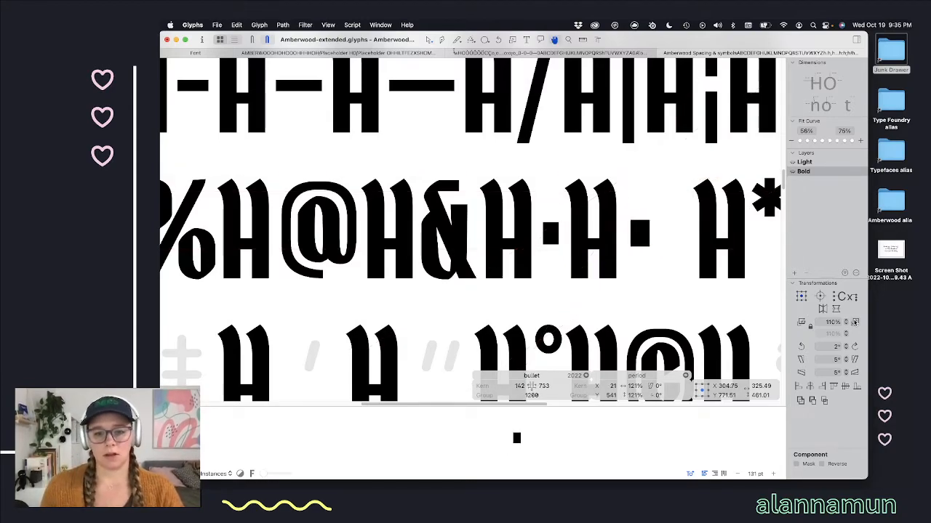
Step: Set both the left and right sidebearings of the Bold bullet to 140
click(520, 385)
key(Down)
key(Down)
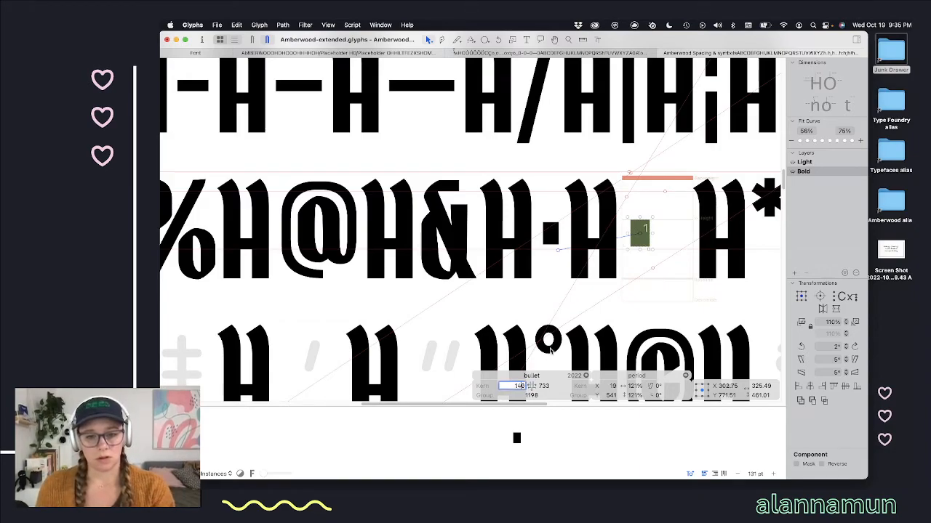
click(542, 388)
text(140)
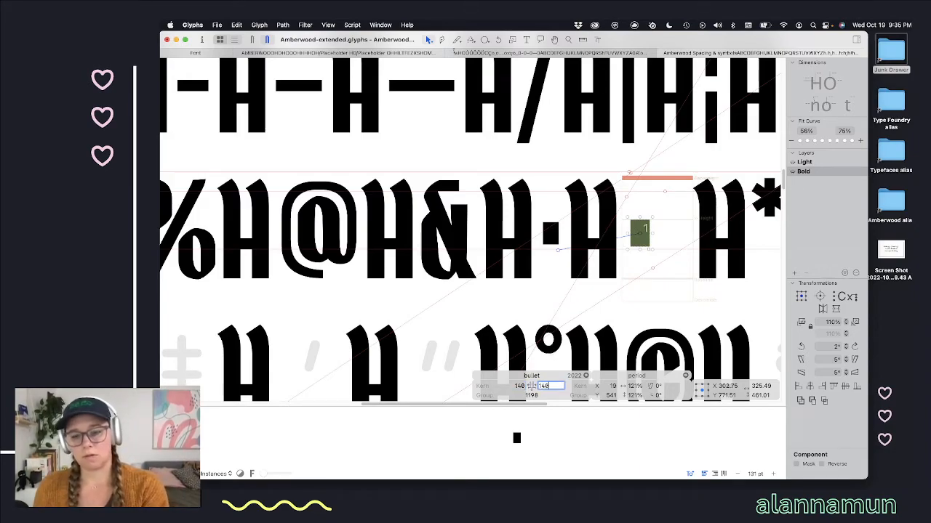
key(Return)
Step: Check the spacing of the Bold bullet and periodcentered within the test lines
scroll(661, 258, down, 5)
click(650, 256)
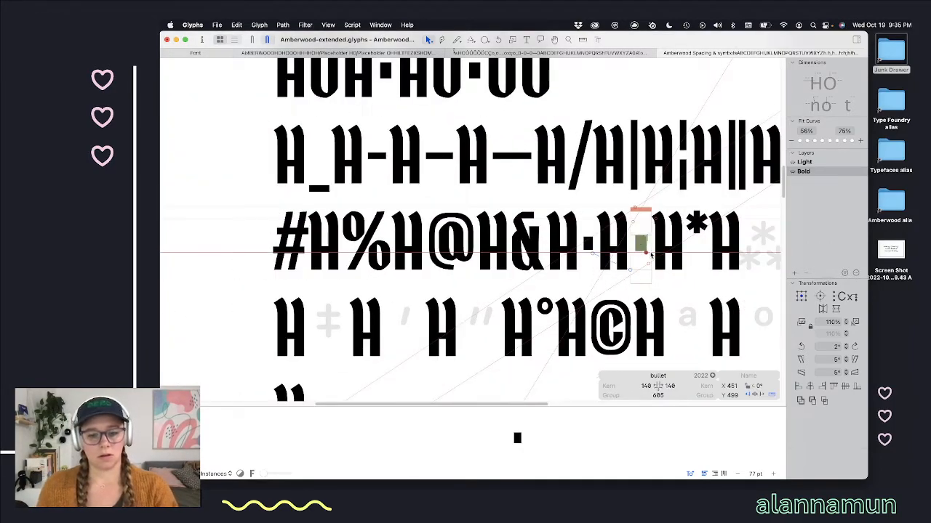
key(t)
scroll(662, 251, down, 1)
click(674, 238)
scroll(662, 247, right, 3)
scroll(653, 251, up, 1)
click(493, 263)
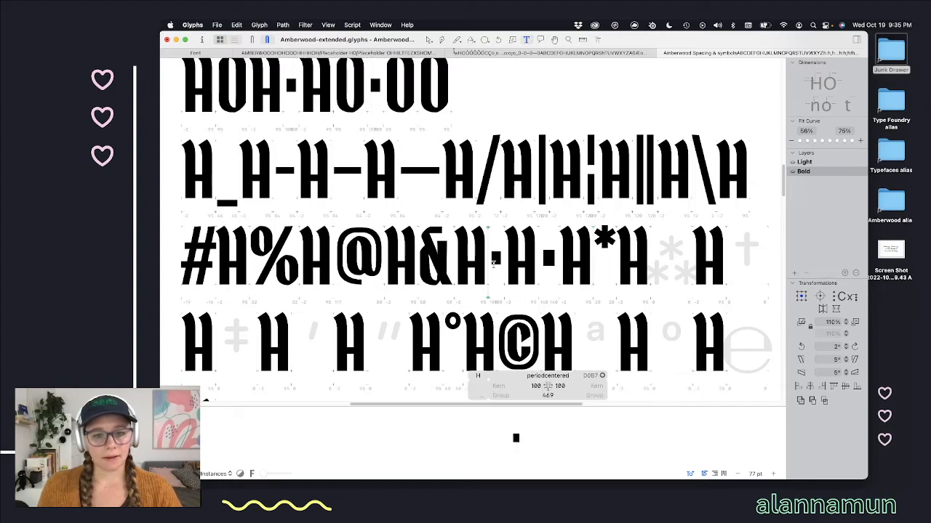
Step: Copy the Bold periodcentered's period component into the Light master and set the Light right sidebearing to 100
key(super+1)
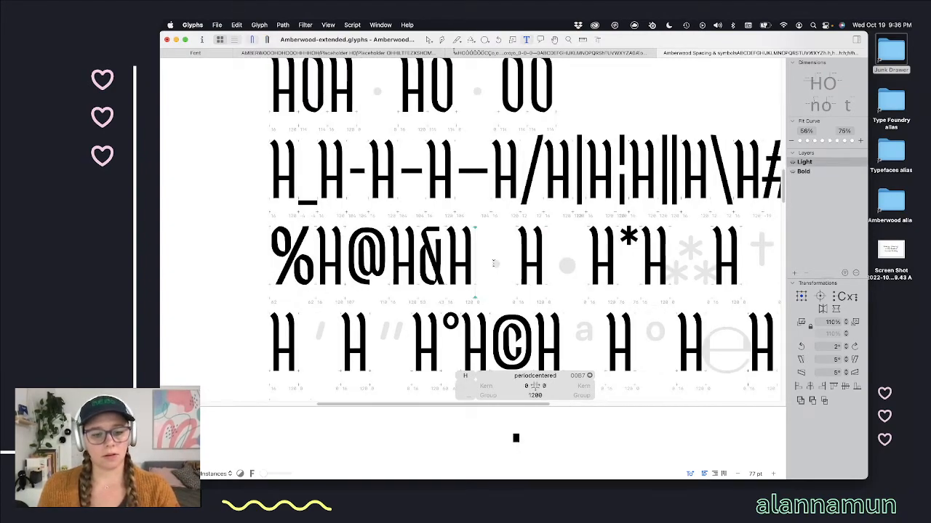
key(super+2)
key(Escape)
click(496, 259)
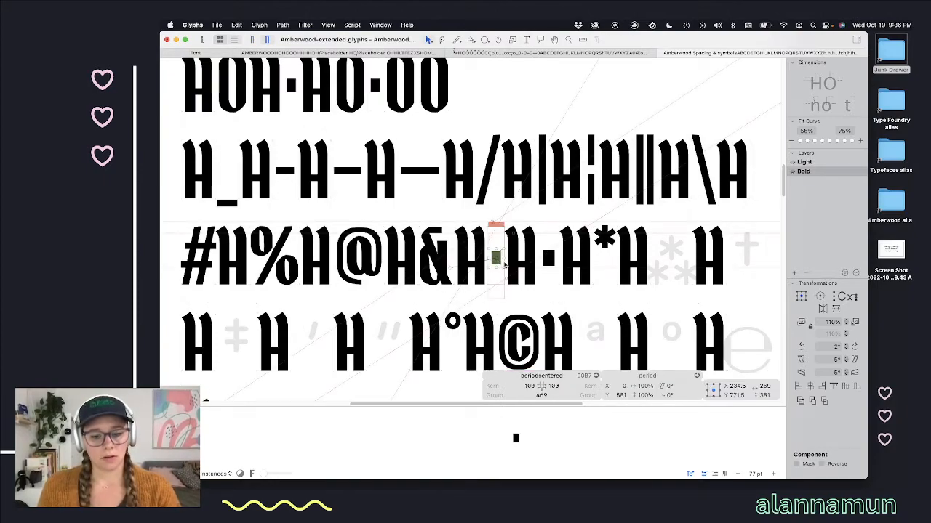
key(super+1)
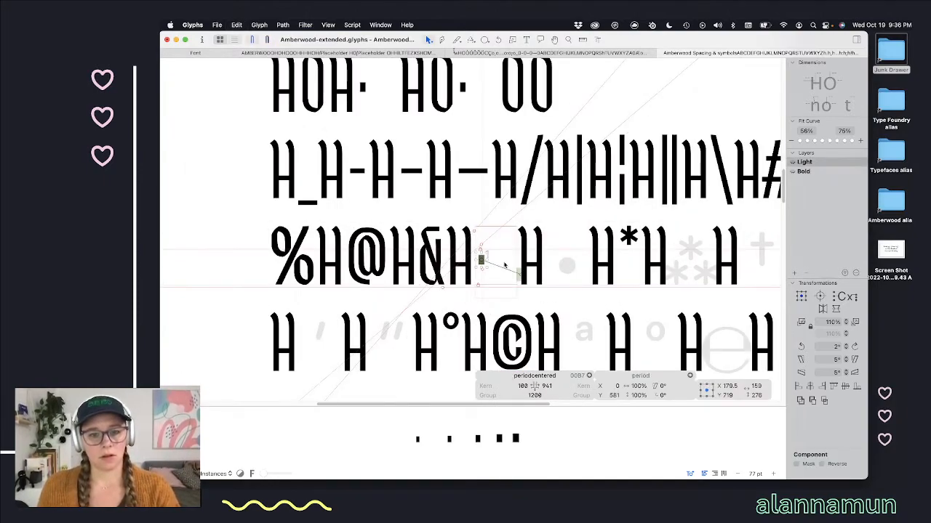
click(552, 386)
text(100)
key(Return)
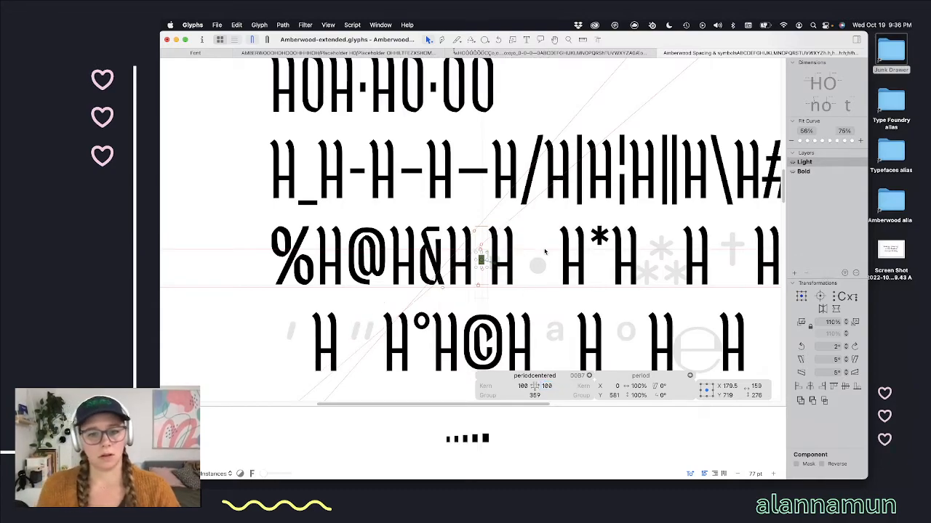
Step: Copy the Bold bullet's scaled period component into the Light bullet and set its right sidebearing to 140
double_click(539, 264)
key(super+2)
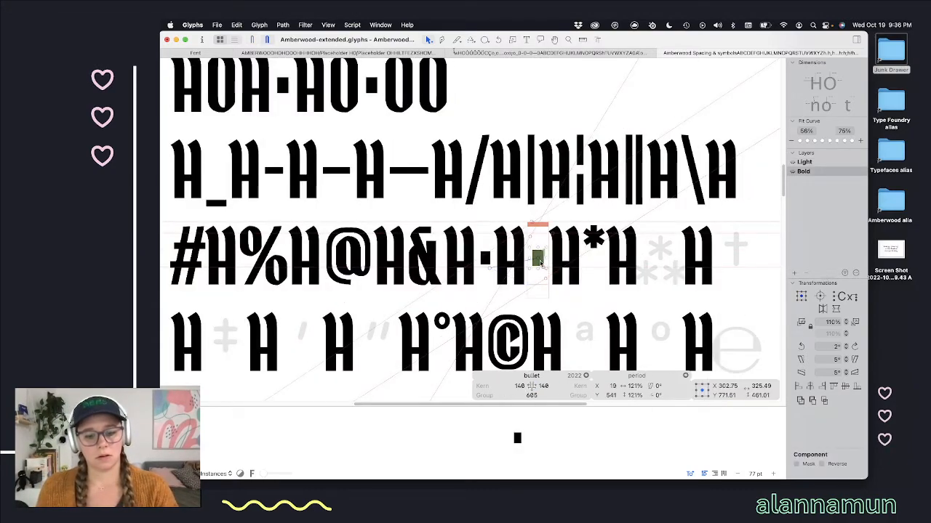
key(super+1)
key(super+v)
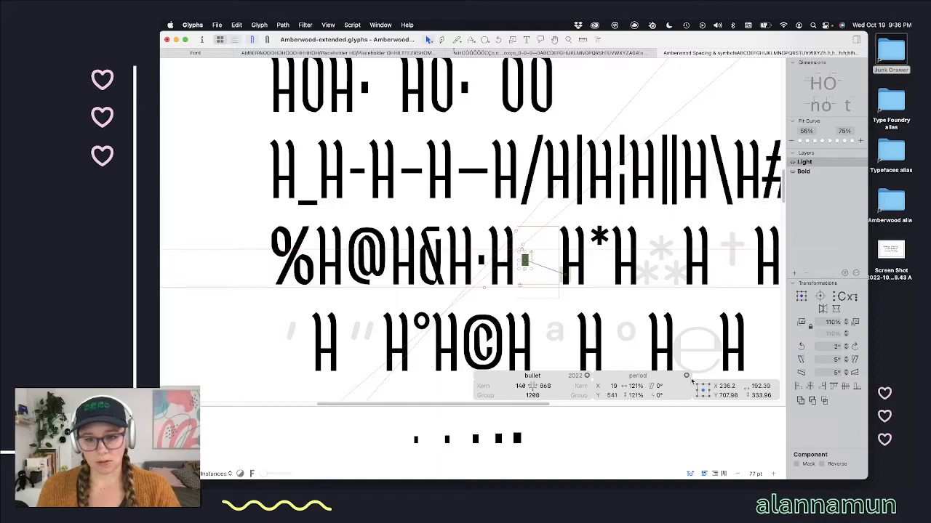
click(550, 386)
text(14)
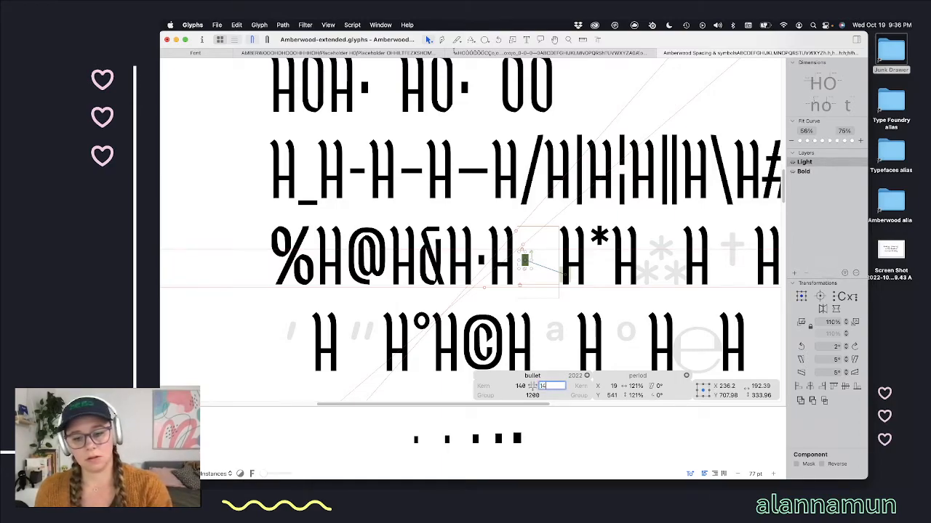
text(0)
key(Return)
Step: Check the spacing of the Light bullet and asterisk between the H shapes
click(557, 196)
key(t)
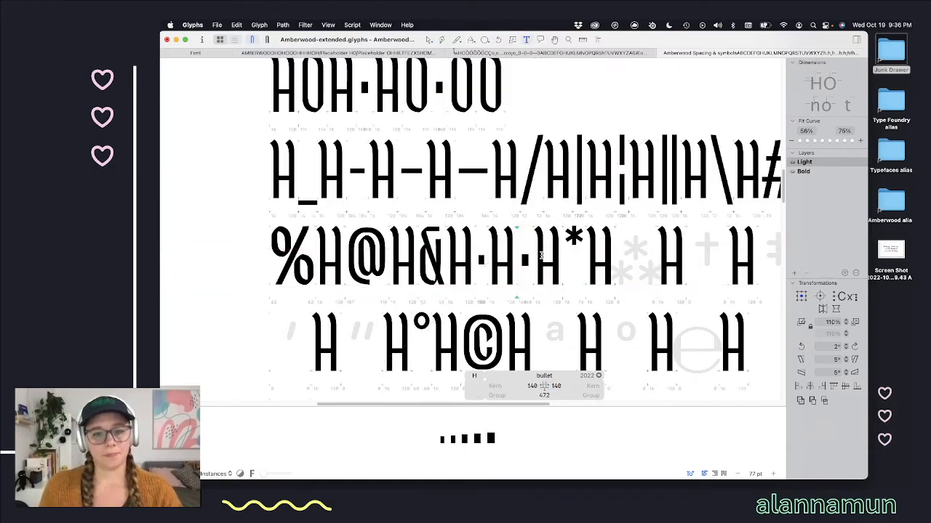
click(540, 260)
scroll(649, 260, down, 1)
key(Right)
key(Right)
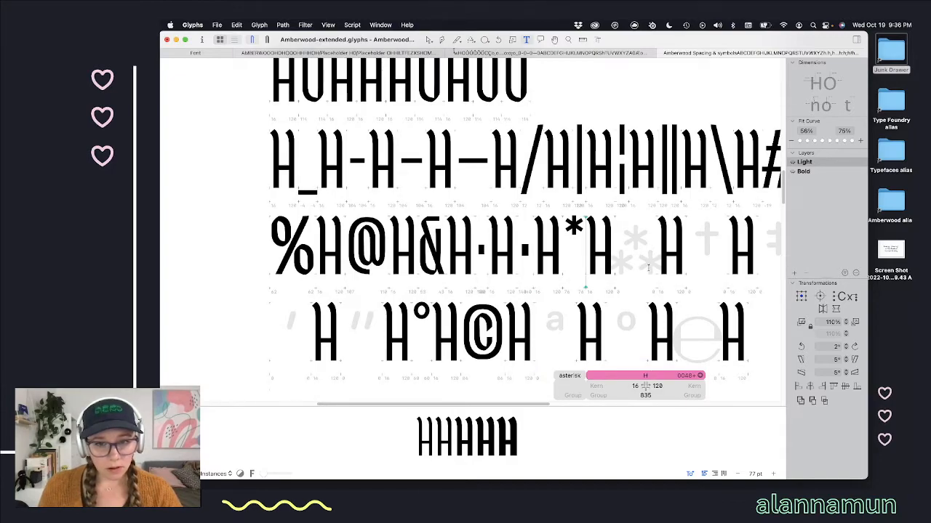
click(571, 248)
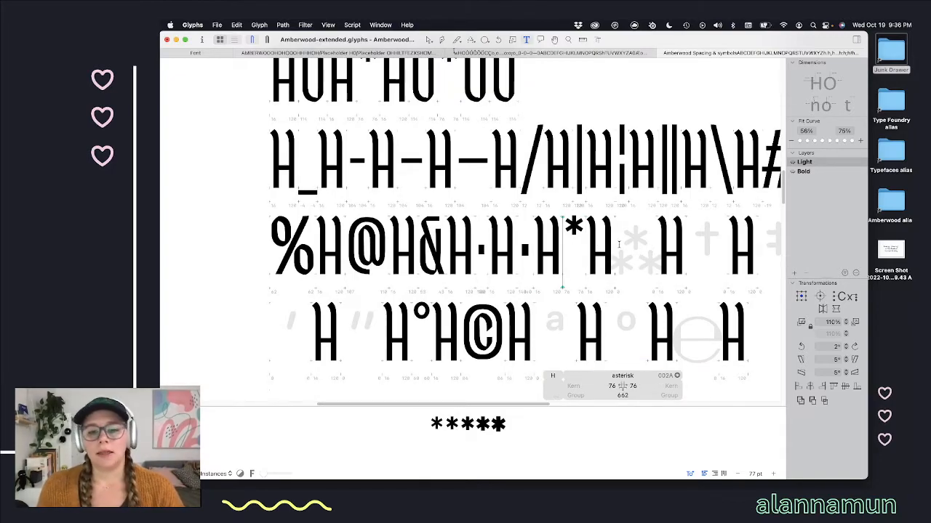
Step: Add the asterisk as a component to the empty Light asterism glyph
double_click(618, 244)
scroll(621, 246, up, 3)
scroll(621, 246, down, 1)
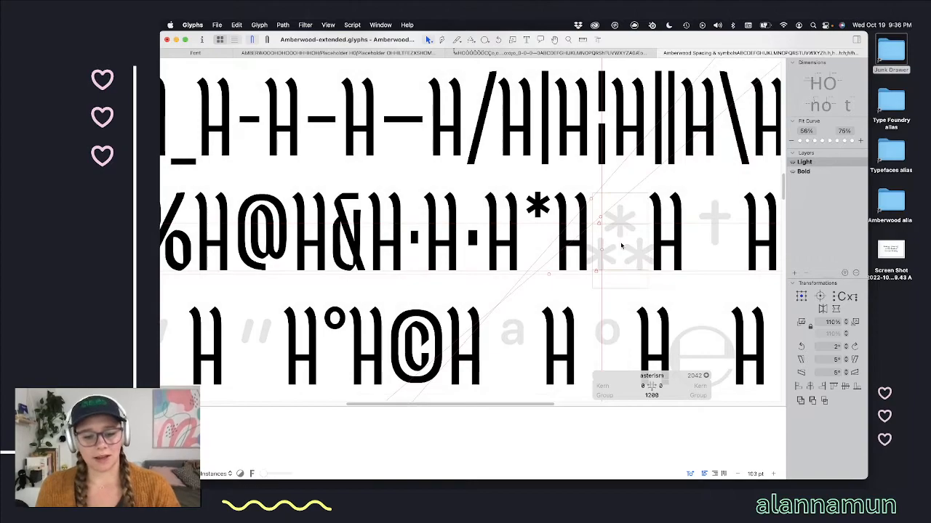
right_click(621, 245)
click(634, 248)
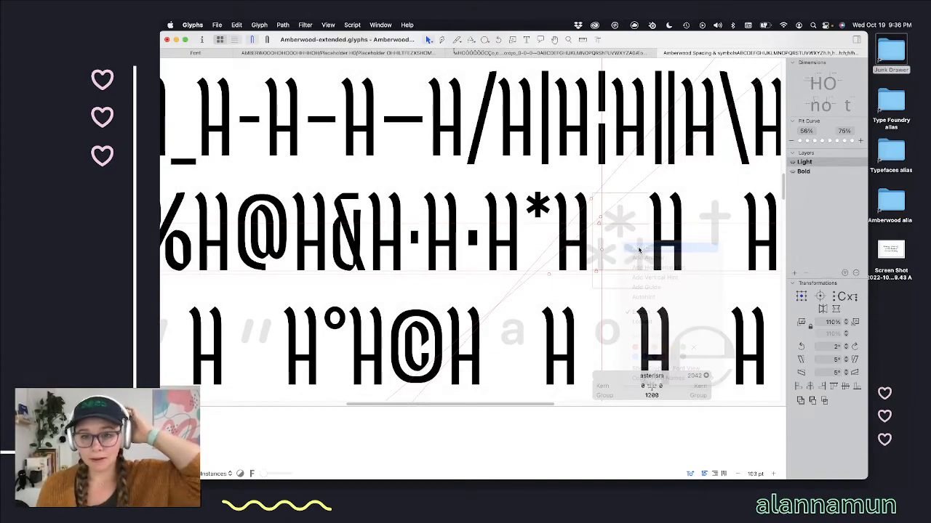
text(as)
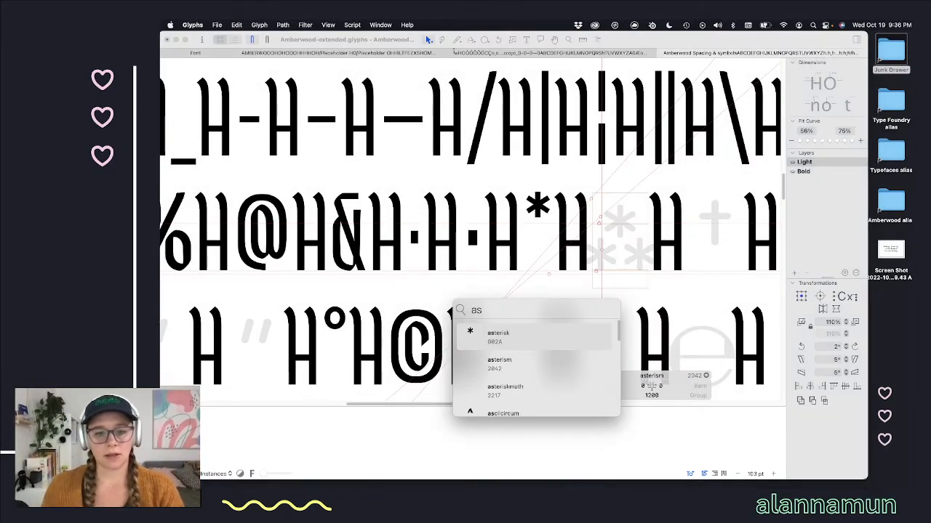
click(578, 332)
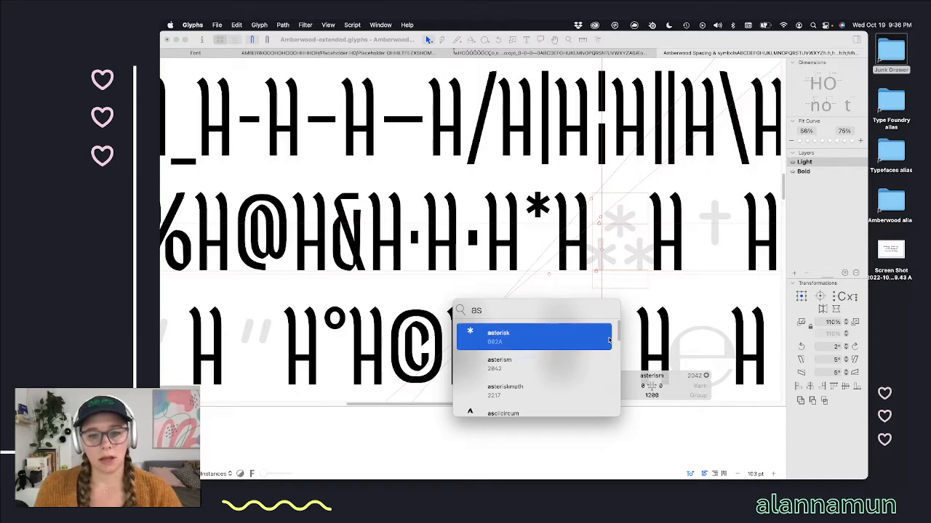
key(Return)
Step: Lower the asterisk component in the Light asterism so that it straddles the x-height line
scroll(610, 218, up, 5)
drag(582, 203, 578, 271)
key(super+c)
key(super+v)
key(super+z)
click(613, 227)
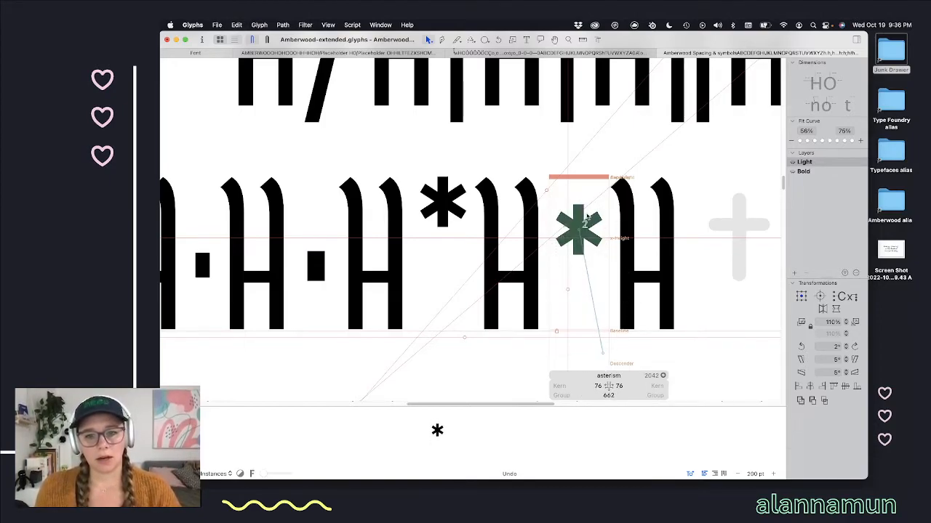
click(585, 227)
click(579, 229)
click(578, 231)
Step: Duplicate the asterisk component in the Light asterism and place two copies side by side beneath the first at Y -831
drag(578, 228, 588, 278)
key(super+z)
click(610, 269)
click(580, 270)
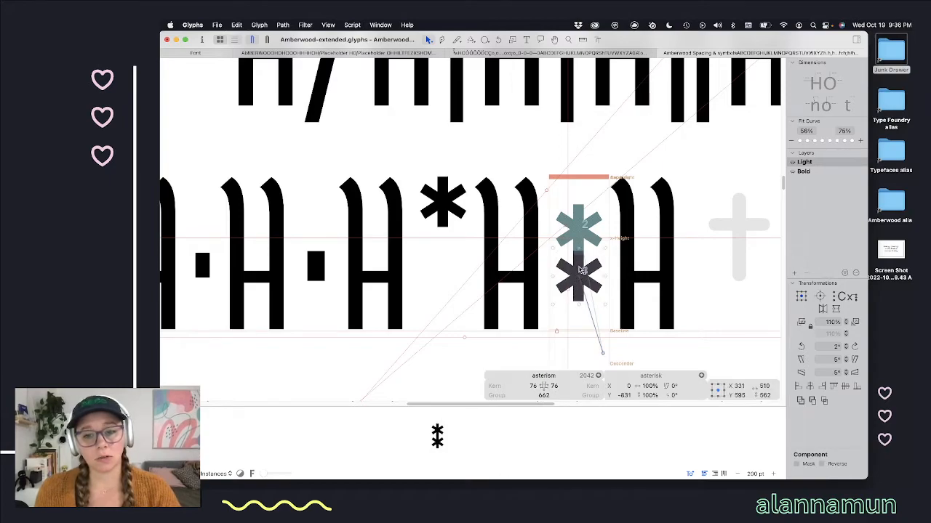
drag(582, 270, 608, 285)
shift+click(588, 282)
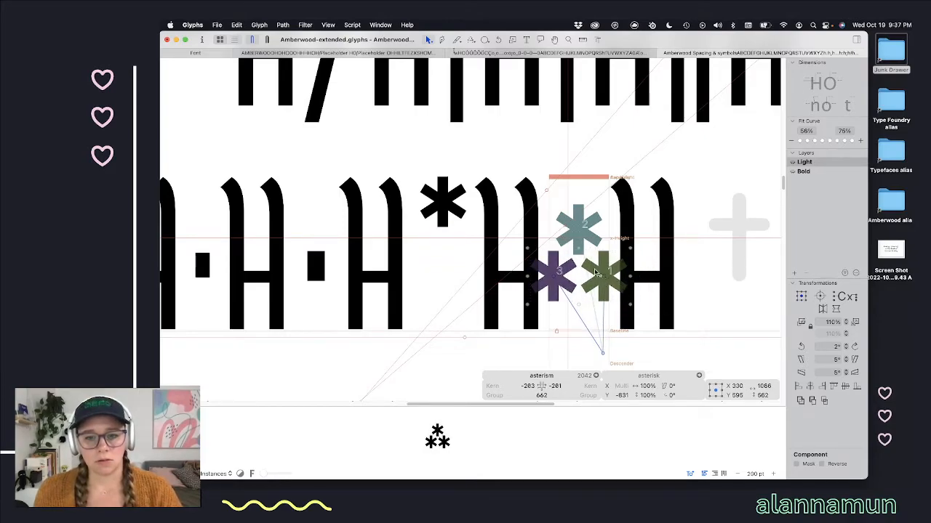
Step: Nudge the Light asterism's lower pair of asterisks to X 332, centred beneath the upper one
scroll(608, 285, up, 8)
scroll(549, 250, down, 2)
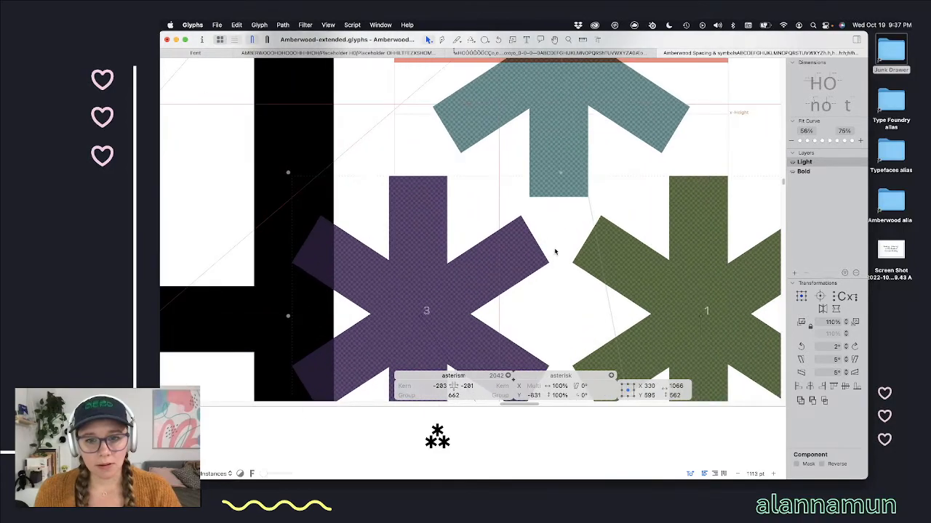
key(Right)
key(Right)
key(Right)
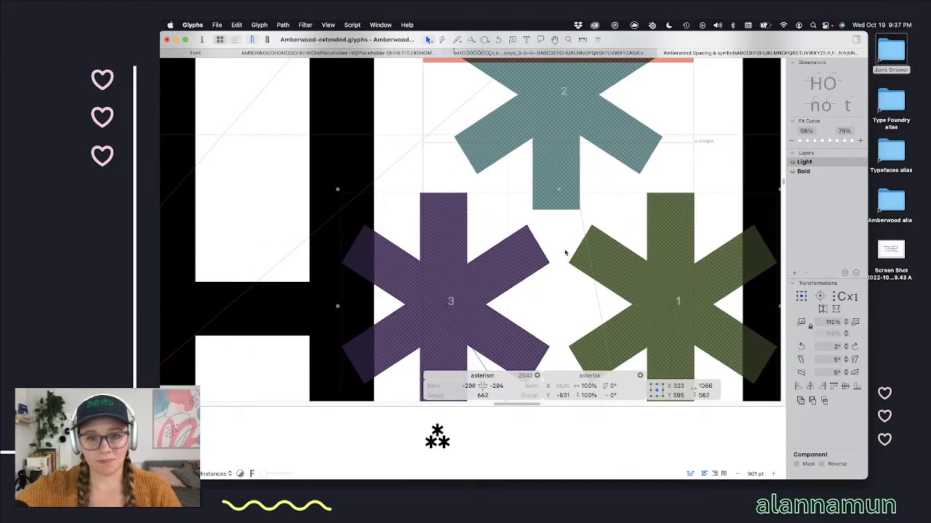
key(Left)
key(Left)
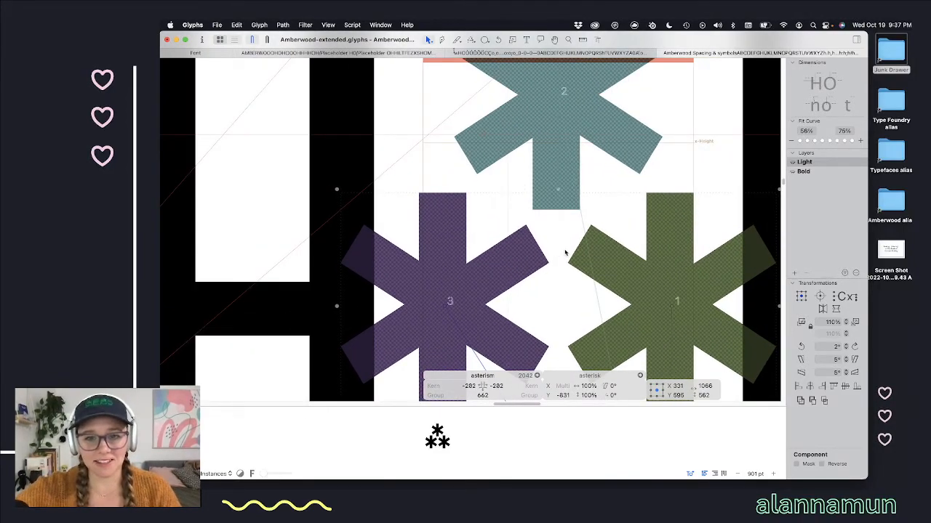
key(Right)
Step: Set the Light asterism's left and right sidebearings to 120
scroll(615, 244, down, 8)
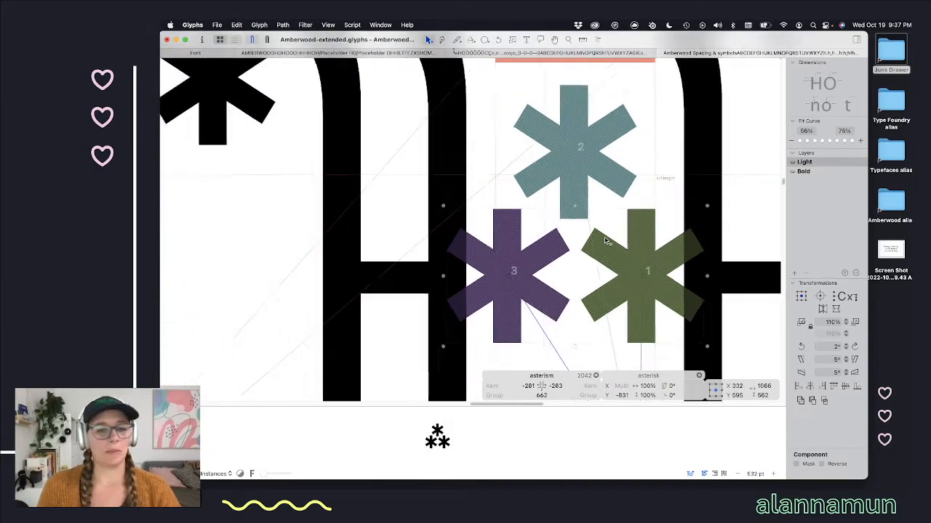
scroll(605, 240, down, 1)
click(522, 385)
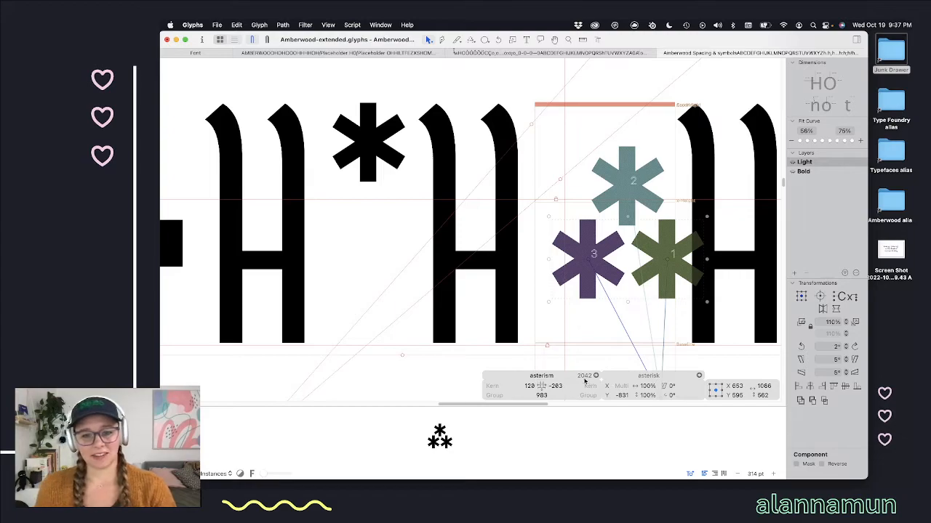
double_click(555, 386)
text(120)
key(Return)
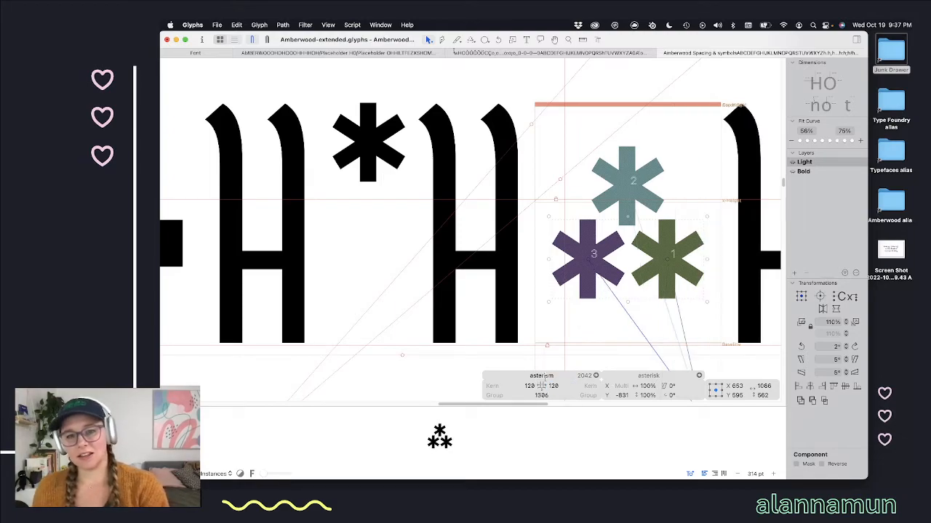
Step: Spread the Light asterism's components by raising the upper asterisk to Y -291 and moving the lower two outward 20 units each
scroll(657, 235, down, 5)
key(t)
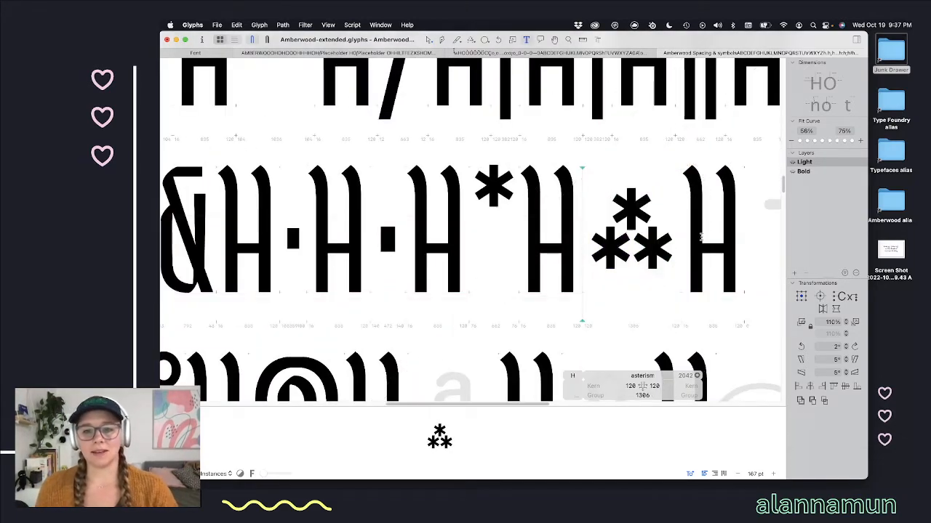
scroll(678, 252, right, 3)
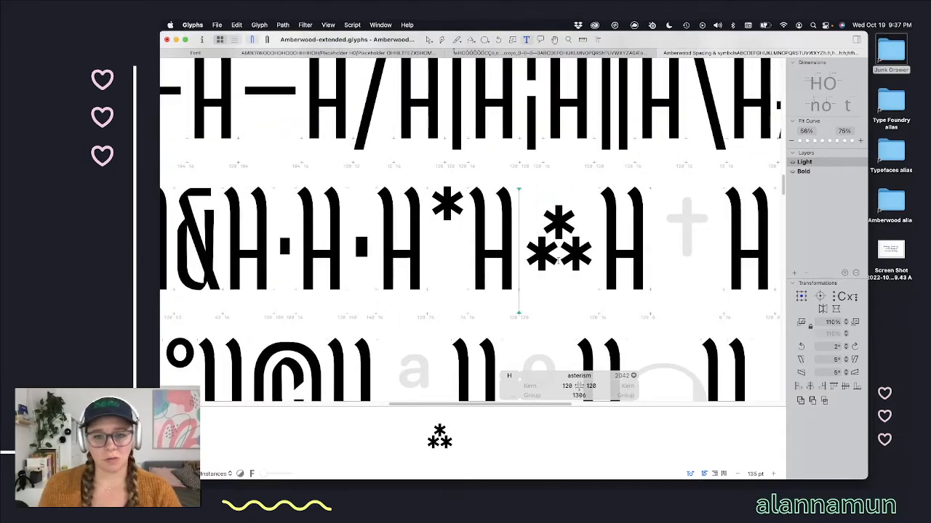
scroll(557, 259, up, 3)
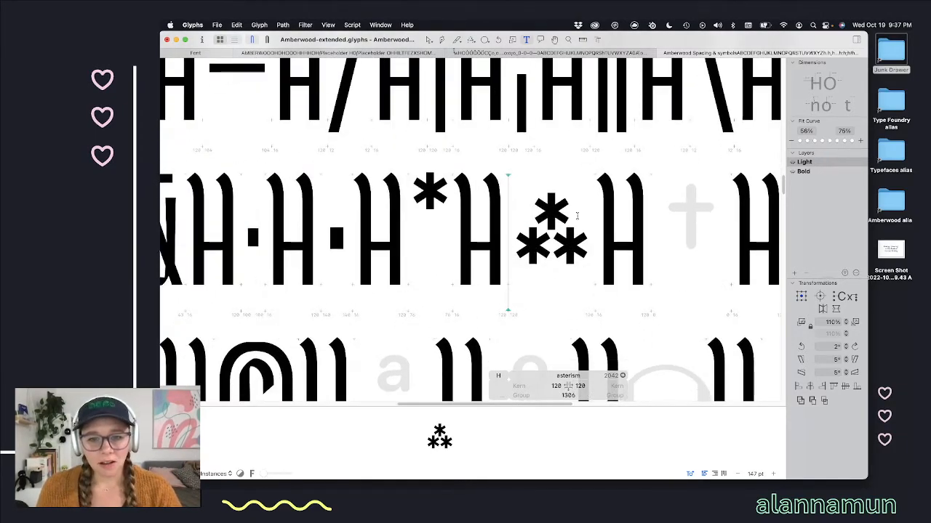
scroll(563, 219, down, 8)
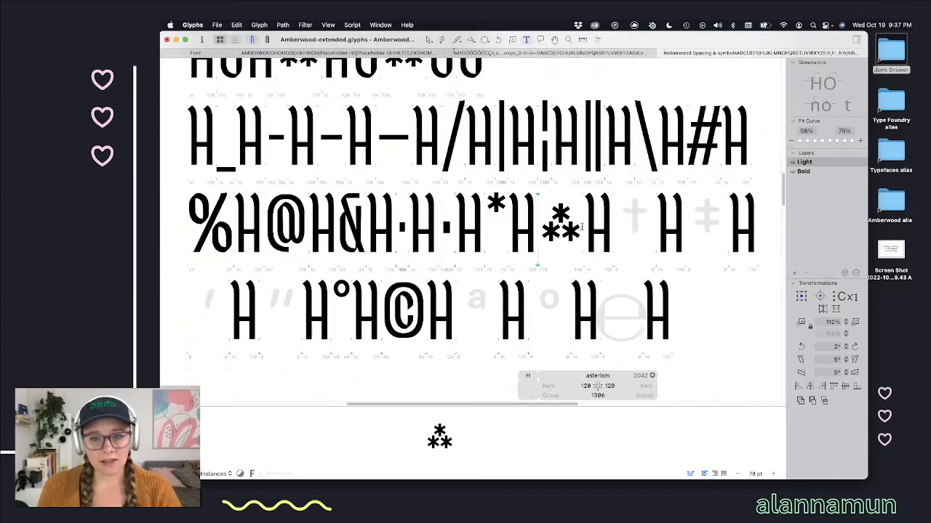
scroll(574, 229, up, 5)
double_click(549, 218)
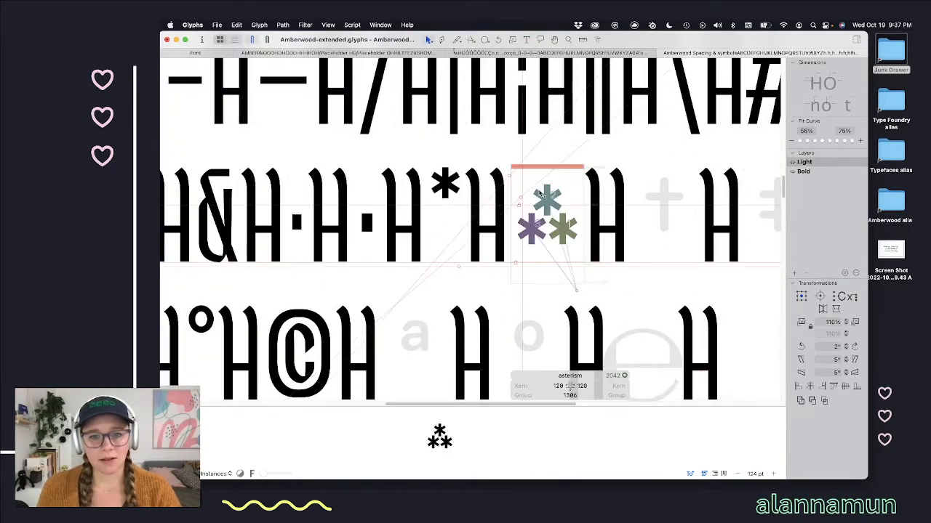
key(shift+Up)
key(shift+Up)
key(shift+Up)
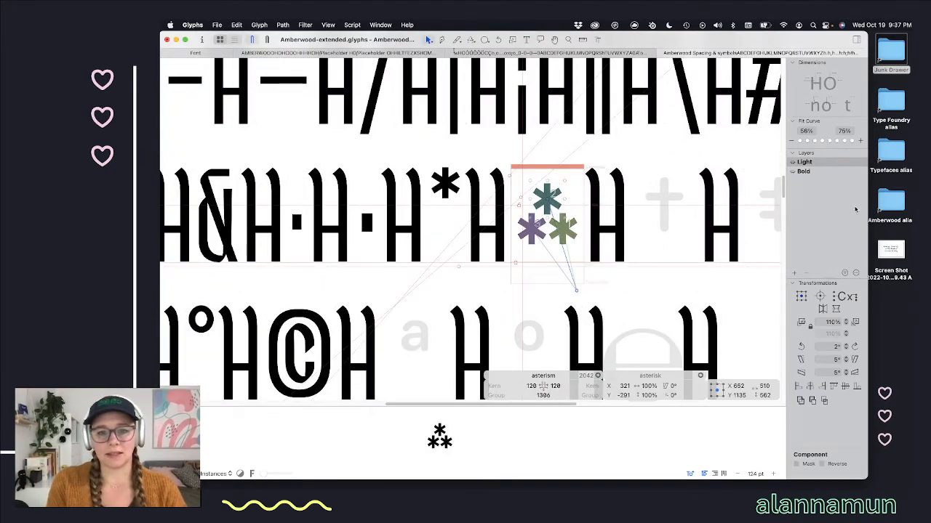
click(567, 229)
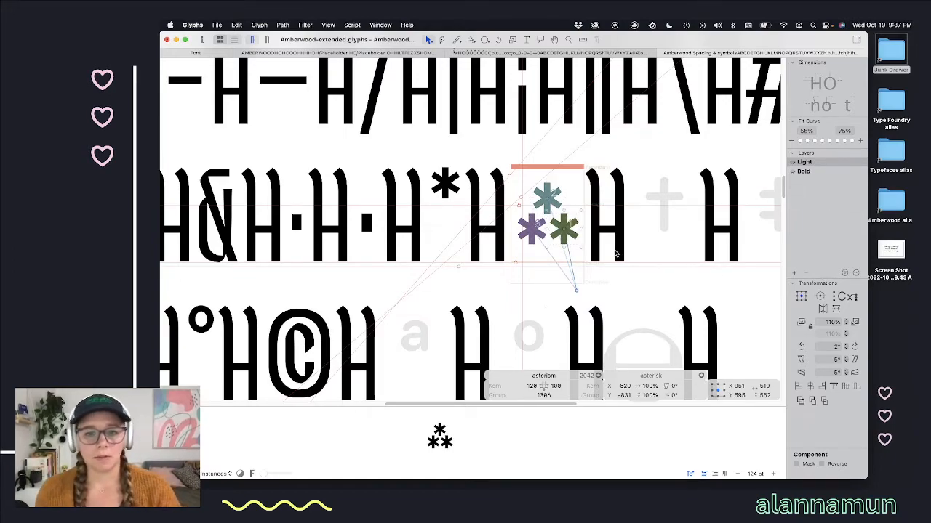
click(536, 229)
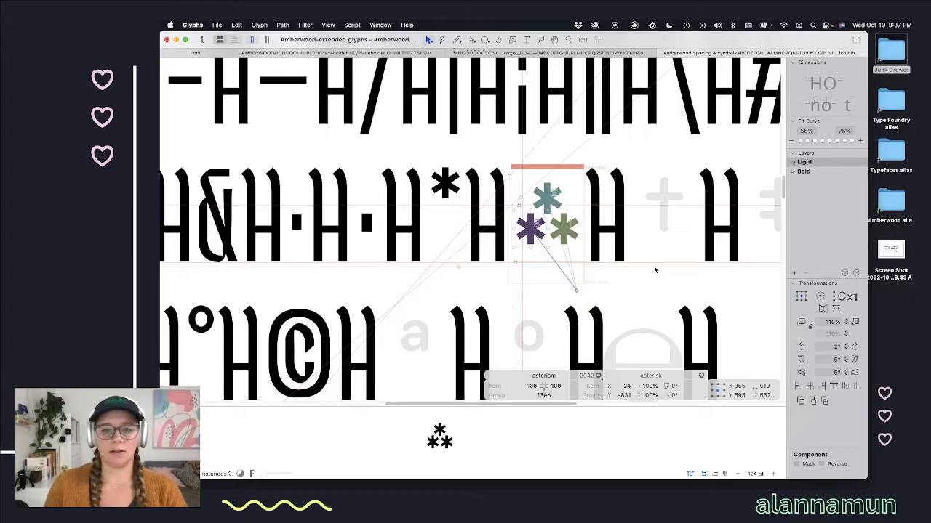
Step: Copy the three Light asterism components into the Bold master and raise the upper asterisk there to Y -181
click(547, 211)
shift+click(530, 230)
shift+click(563, 228)
key(super+2)
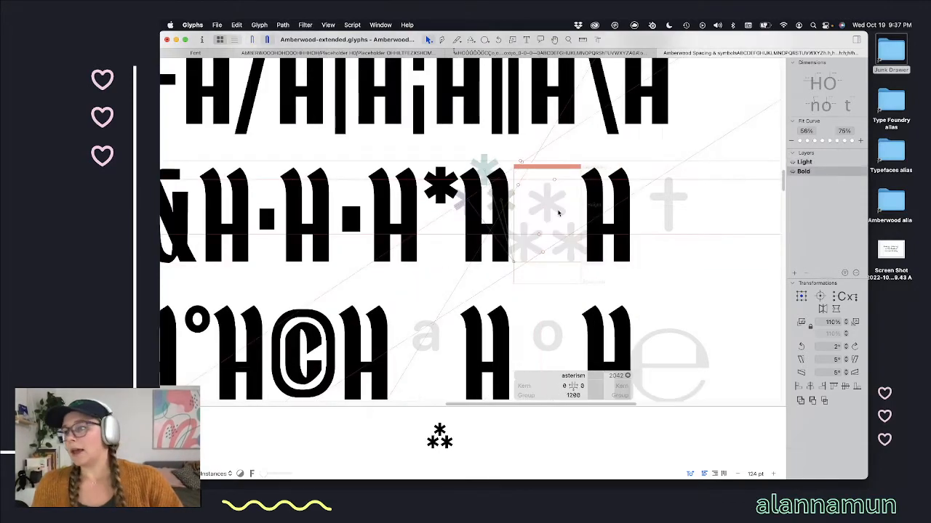
scroll(556, 209, up, 3)
click(554, 208)
key(super+shift+Up)
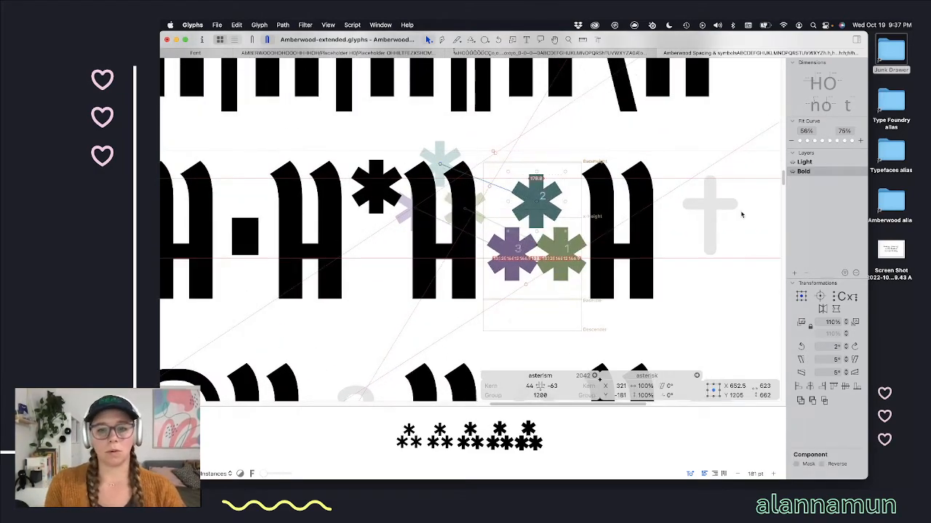
Step: Move the Bold asterism's two lower asterisks outward 40 units each
click(558, 250)
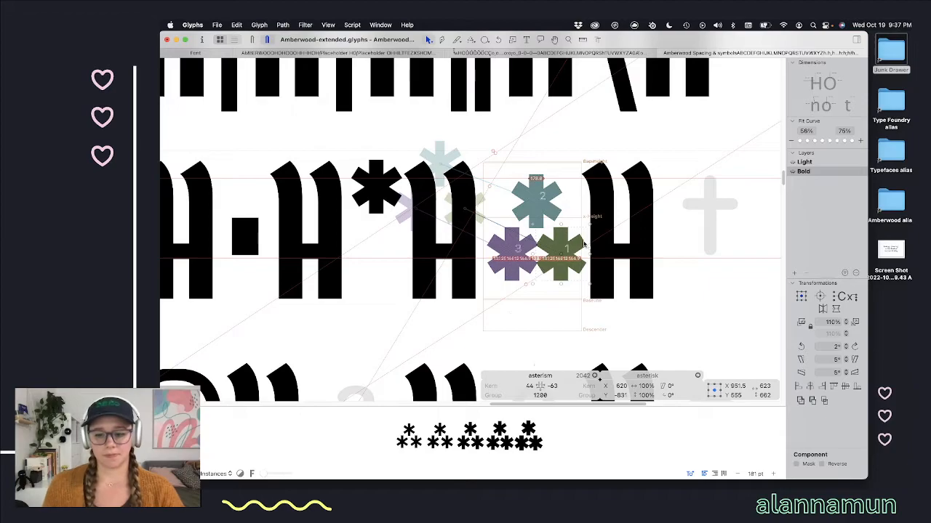
key(shift+Right)
key(shift+Right)
key(shift+Right)
key(shift+Right)
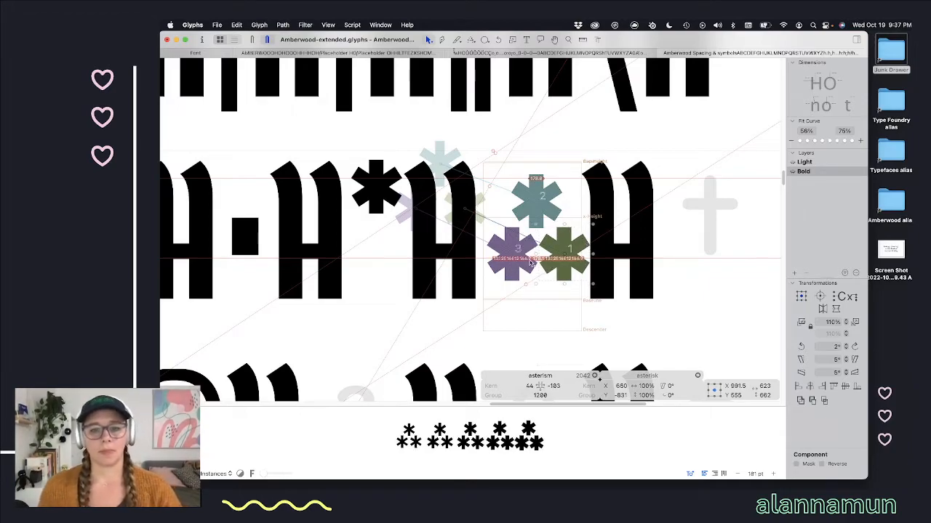
click(510, 245)
key(shift+Left)
key(shift+Left)
key(shift+Left)
key(shift+Left)
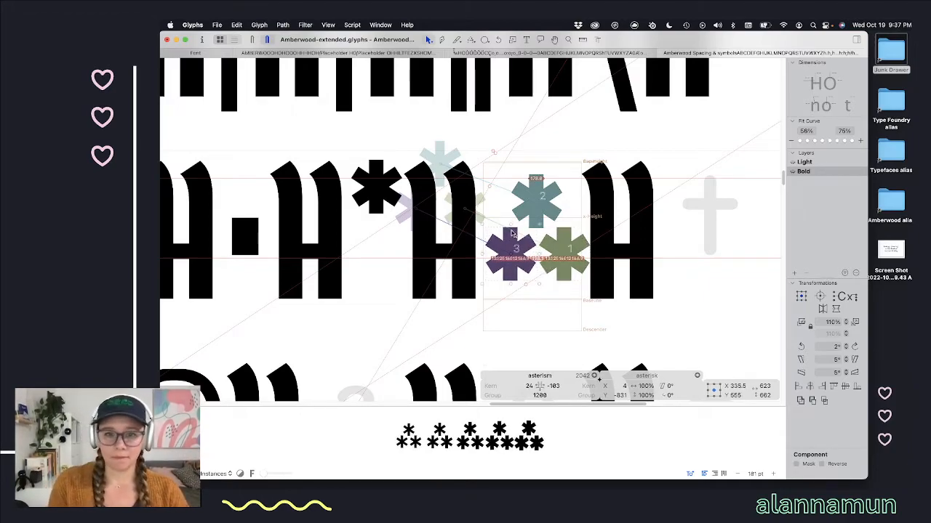
Step: Set the Bold asterism's left and right sidebearings to 60
key(space)
double_click(531, 386)
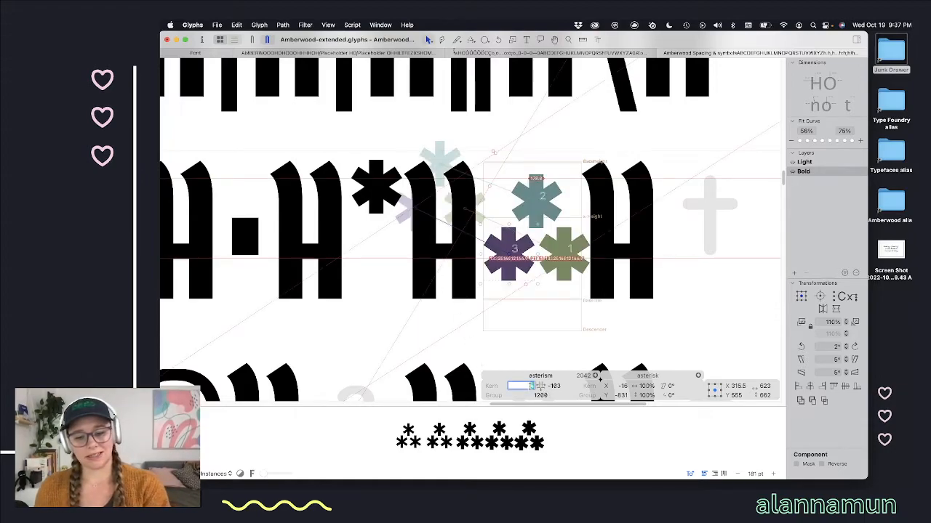
text(60)
key(Tab)
text(6)
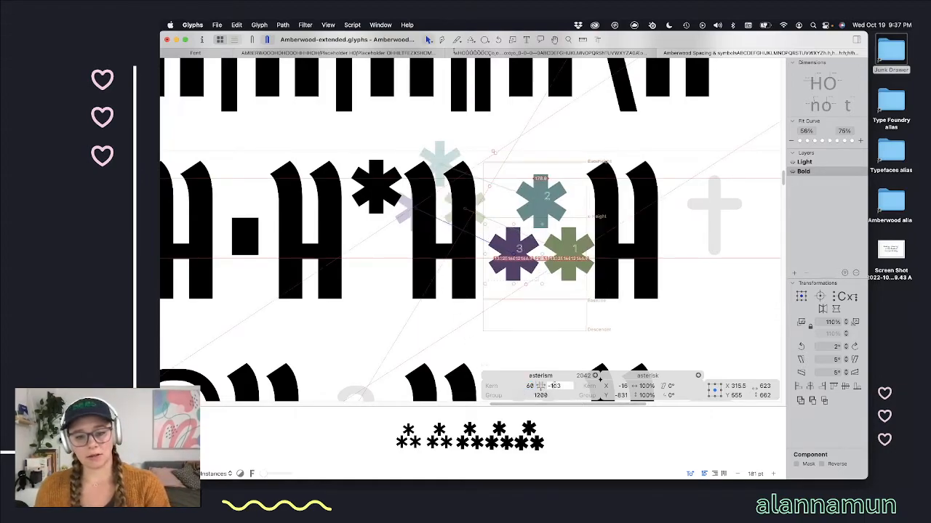
key(Return)
Step: Save the font and compare the asterism's spacing between the H shapes in the Bold and Light masters
key(t)
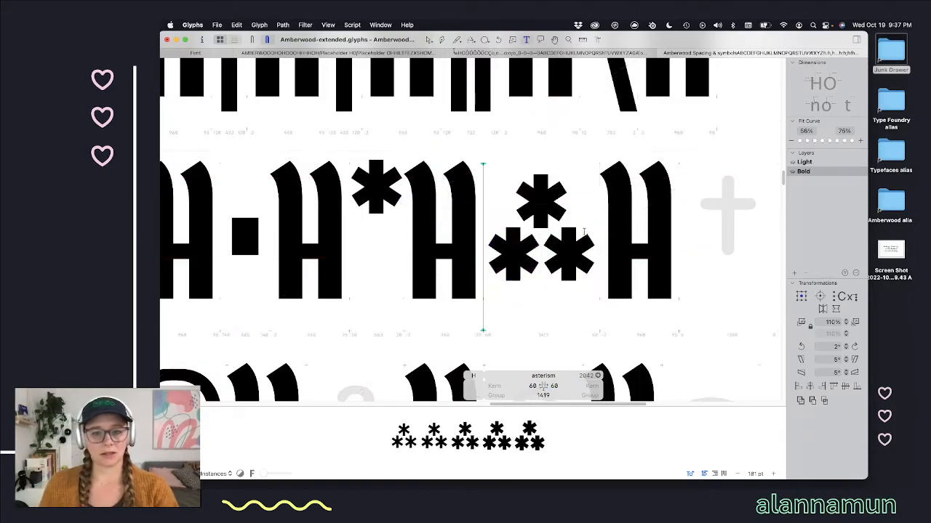
scroll(554, 233, down, 4)
scroll(550, 234, down, 5)
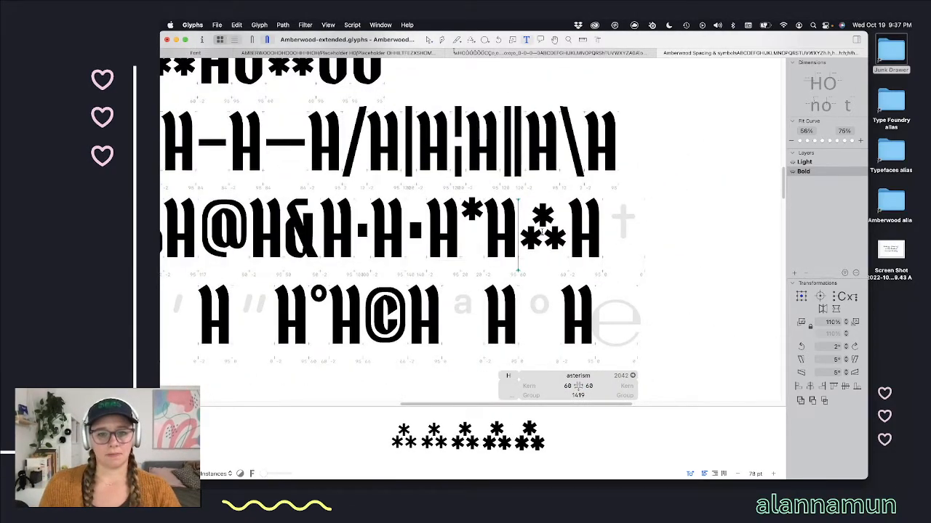
scroll(549, 243, up, 2)
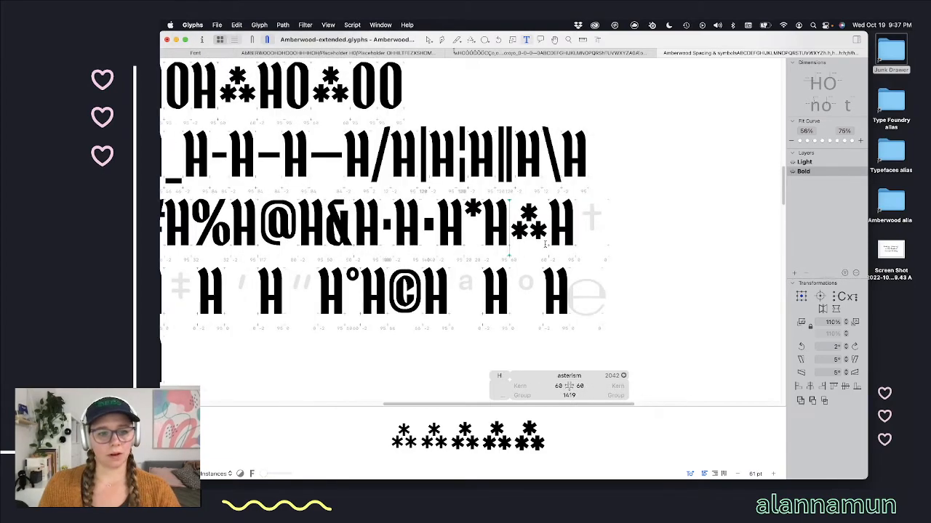
key(super+s)
key(super+1)
key(super+2)
key(super+1)
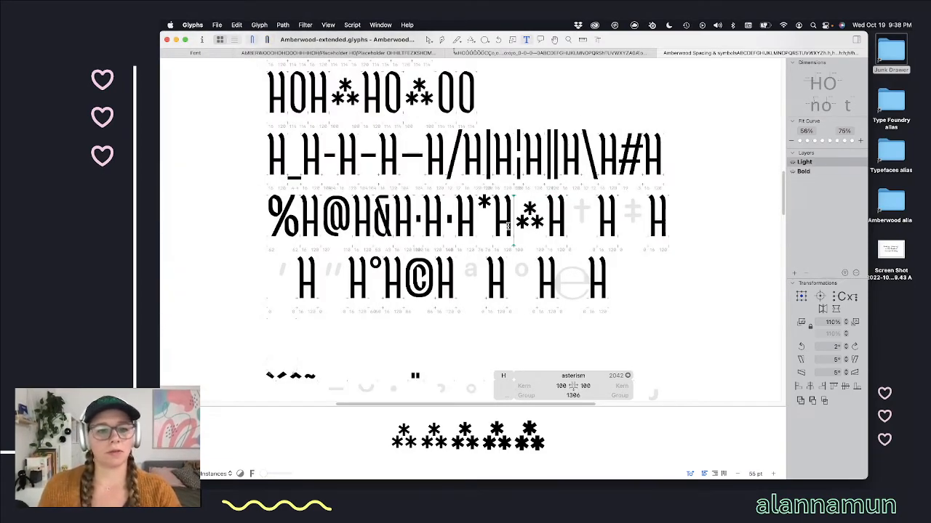
Step: Open the recent Tofino font and bring the symbols around dagger and estimated into view in its glyph overview
key(Right)
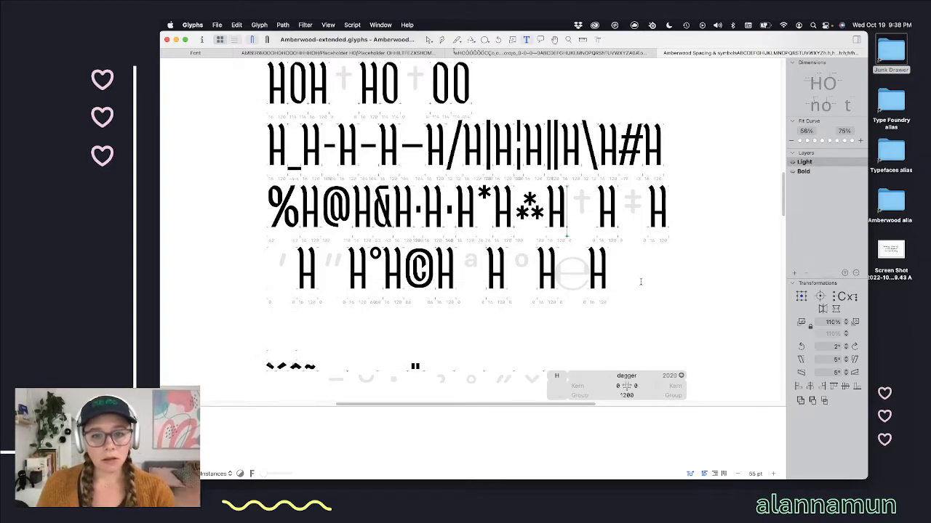
key(Right)
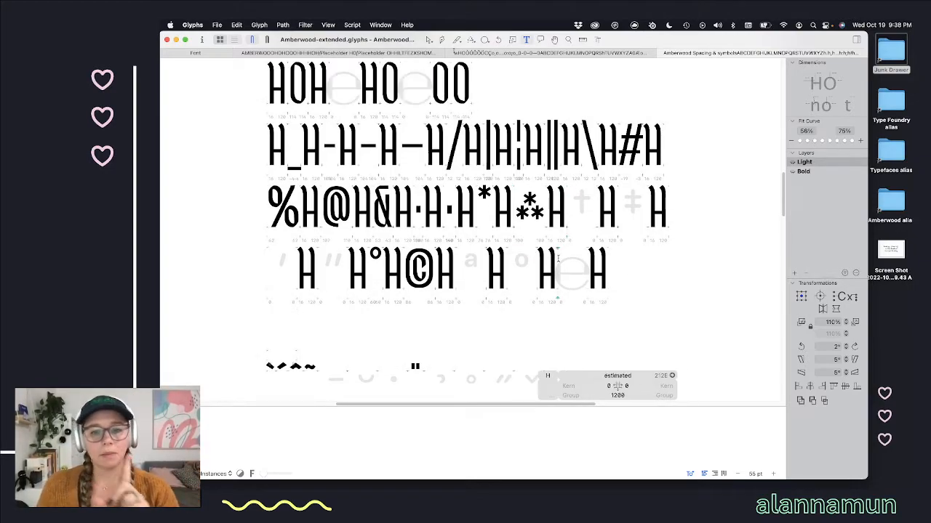
mouse_move(608, 486)
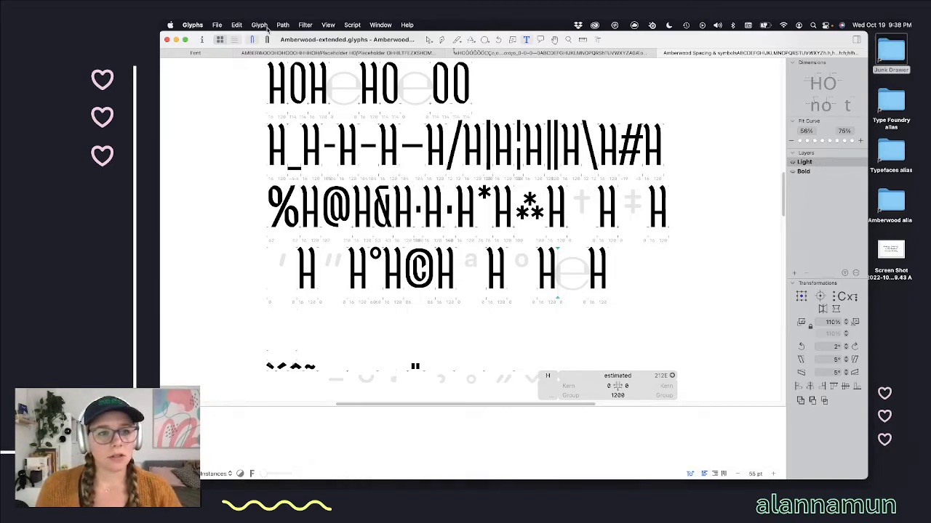
click(217, 24)
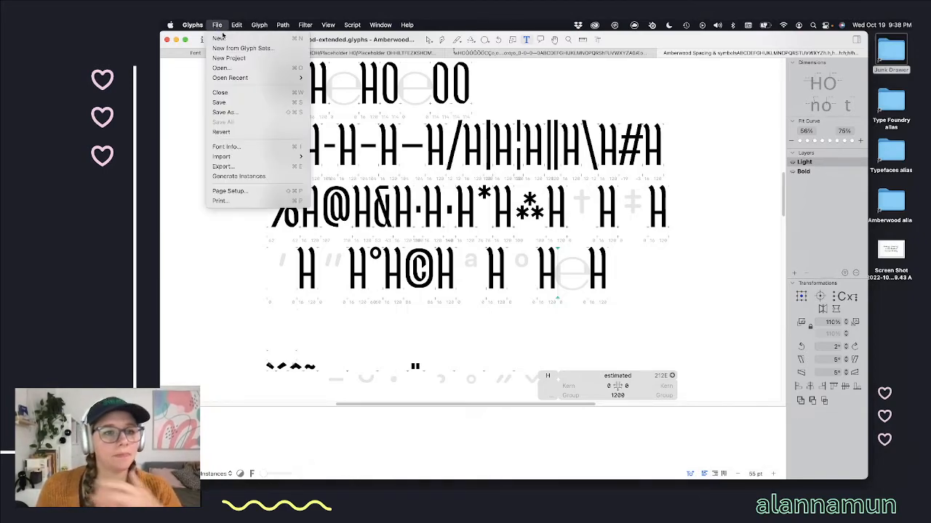
mouse_move(273, 84)
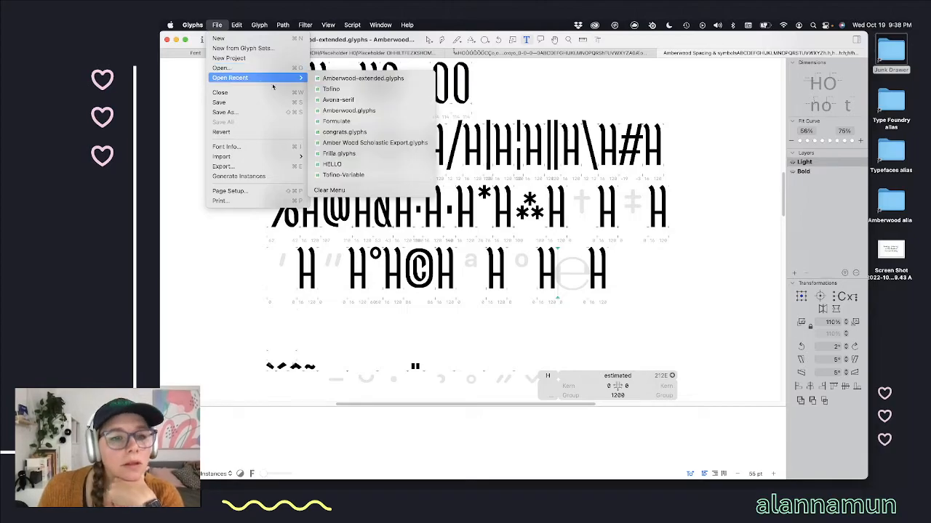
click(369, 90)
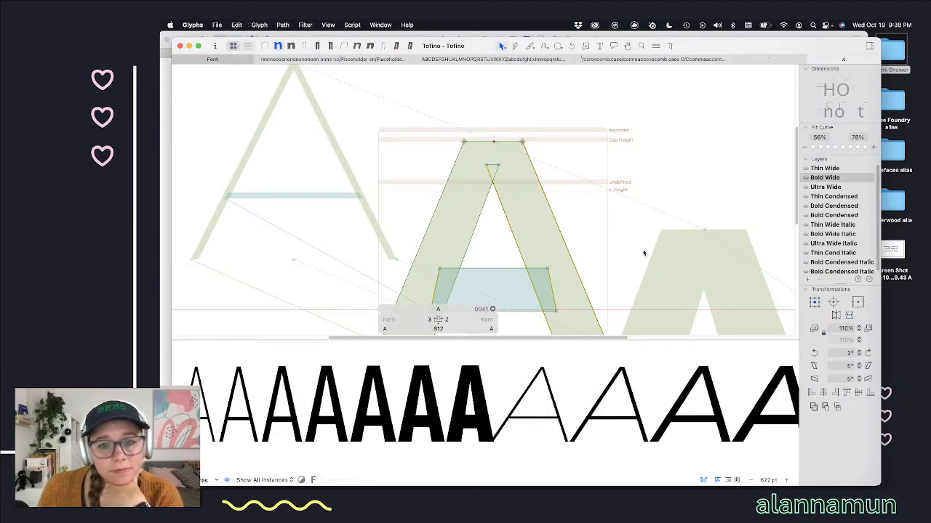
scroll(644, 254, down, 8)
scroll(421, 143, up, 1)
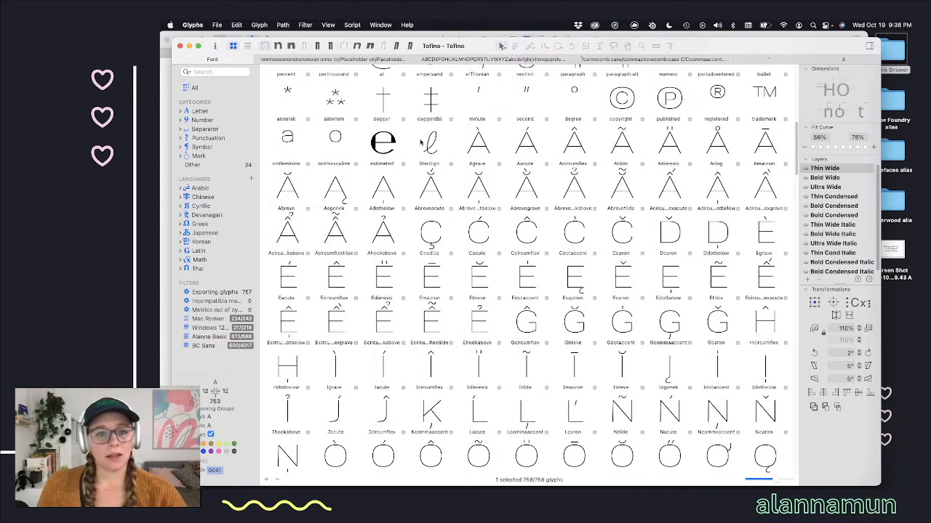
Step: Copy the estimated outline from Tofino's Thin Wide master and paste it into Amberwood's Light estimated glyph
double_click(397, 141)
drag(513, 192, 451, 250)
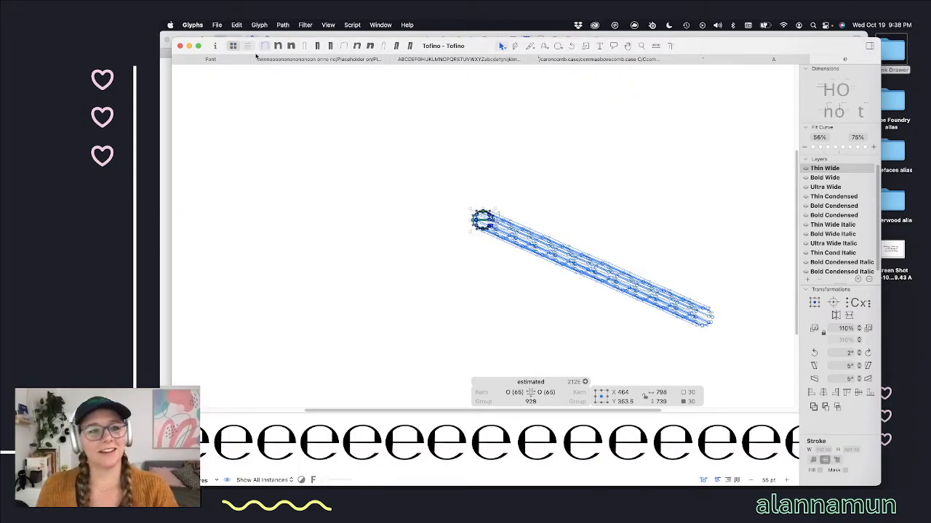
click(189, 45)
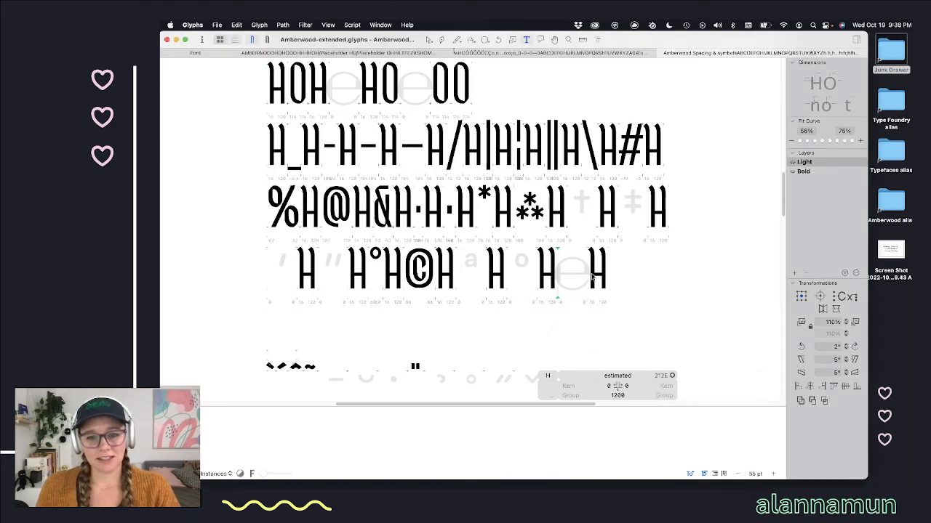
scroll(594, 276, up, 4)
scroll(570, 275, up, 1)
key(Escape)
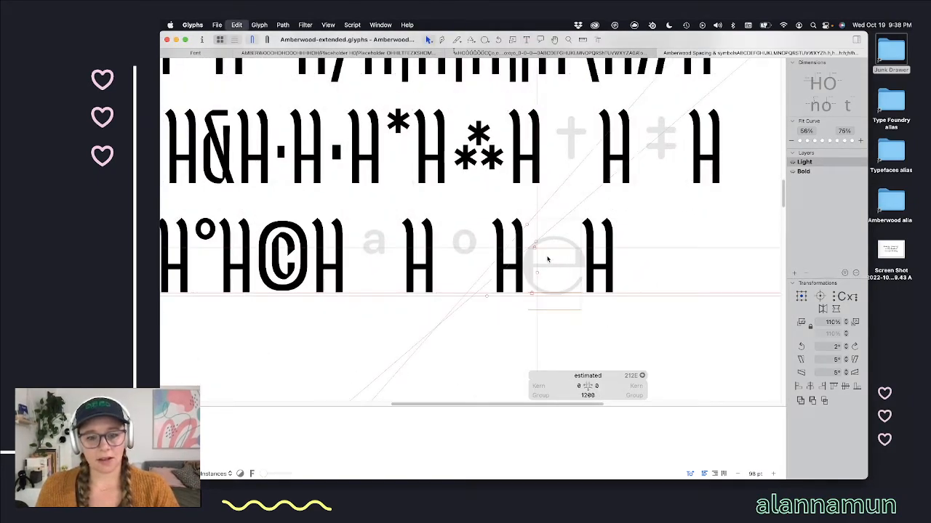
key(super+v)
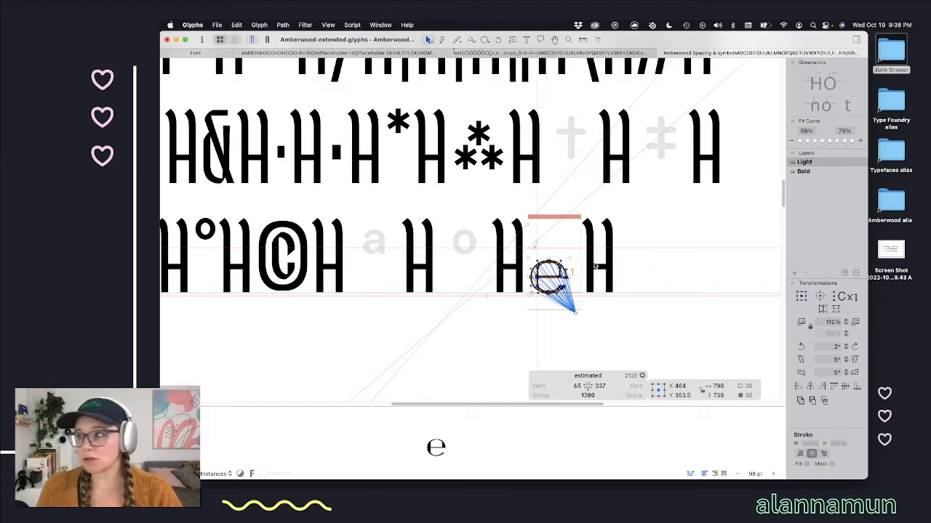
Step: Scale the pasted Light estimated outline to 150% and move it up and across to centre it in the glyph's width
scroll(603, 264, up, 5)
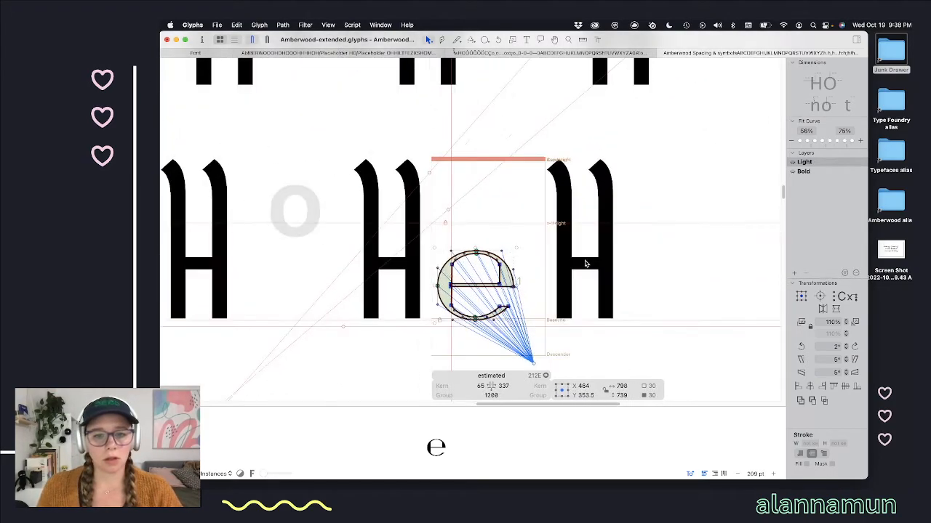
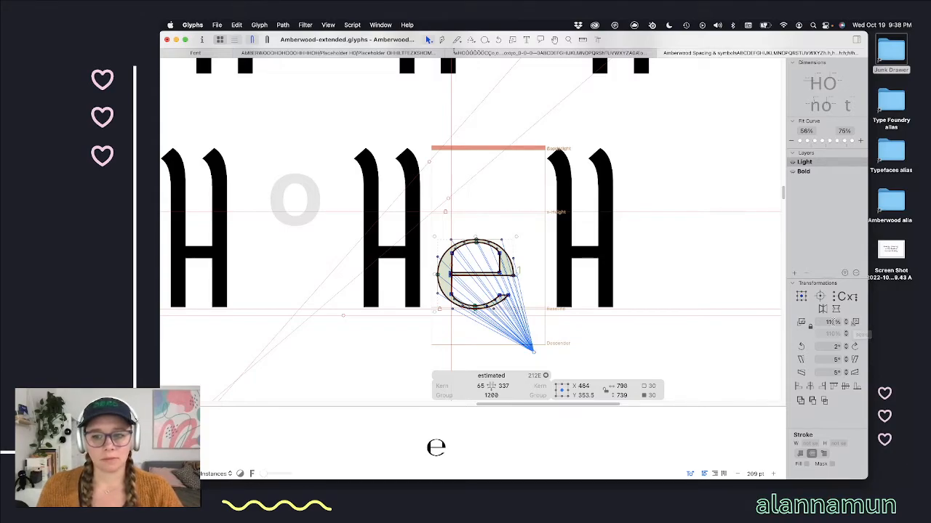
double_click(832, 323)
text(150)
click(856, 322)
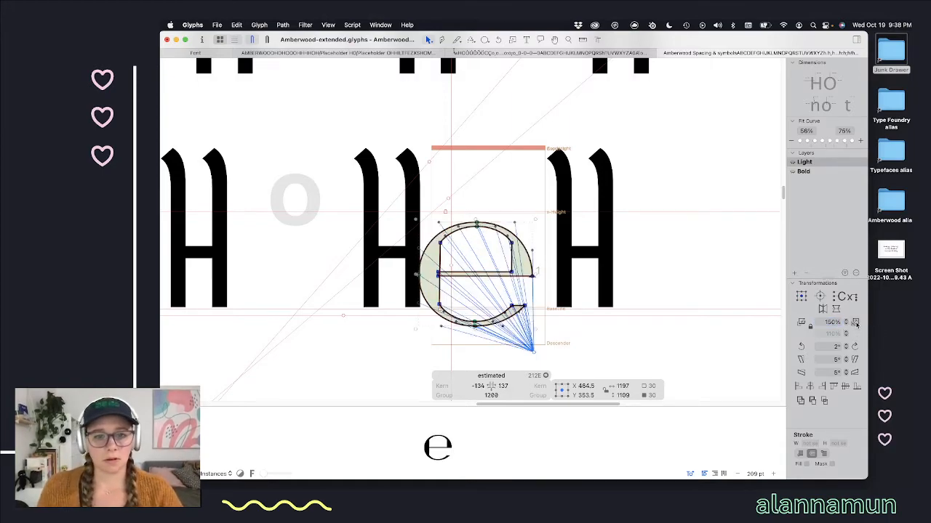
drag(532, 277, 545, 235)
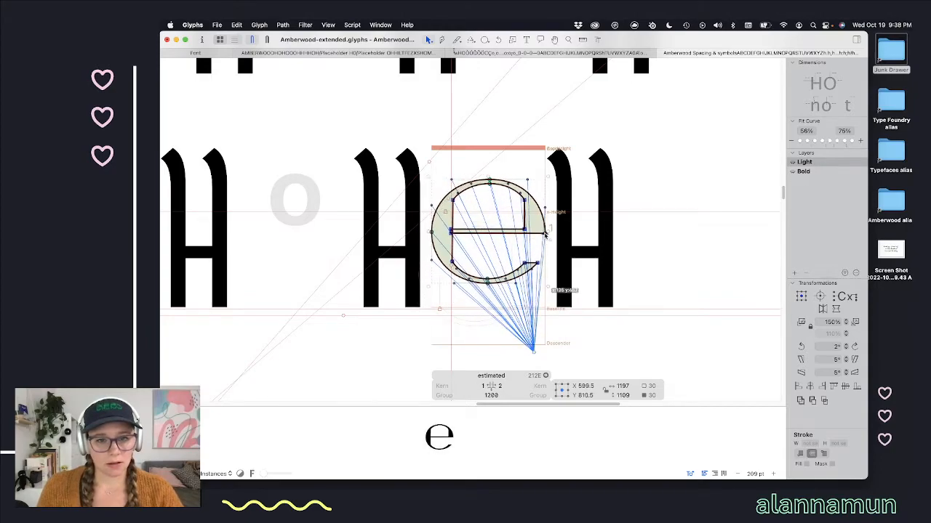
key(space)
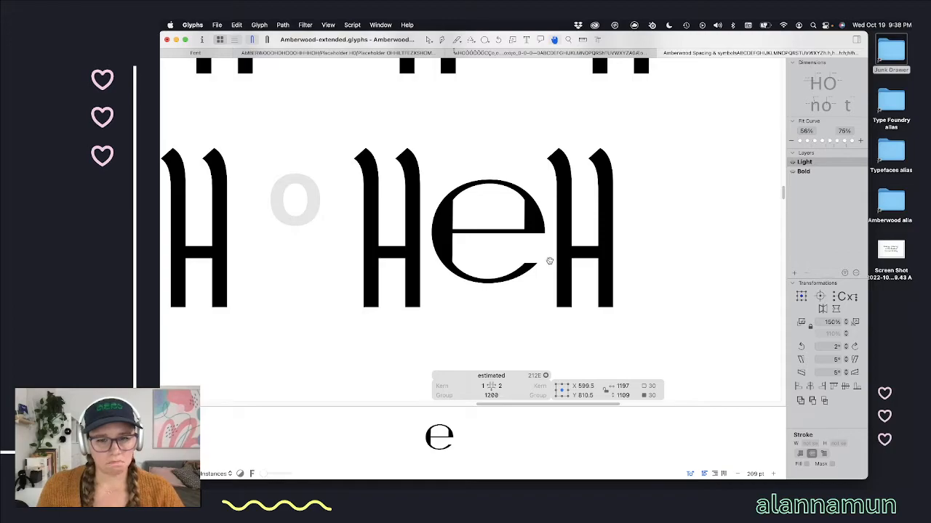
Step: Enlarge the Light estimated outline by 110% twice and preview its size beside the H shapes
click(831, 322)
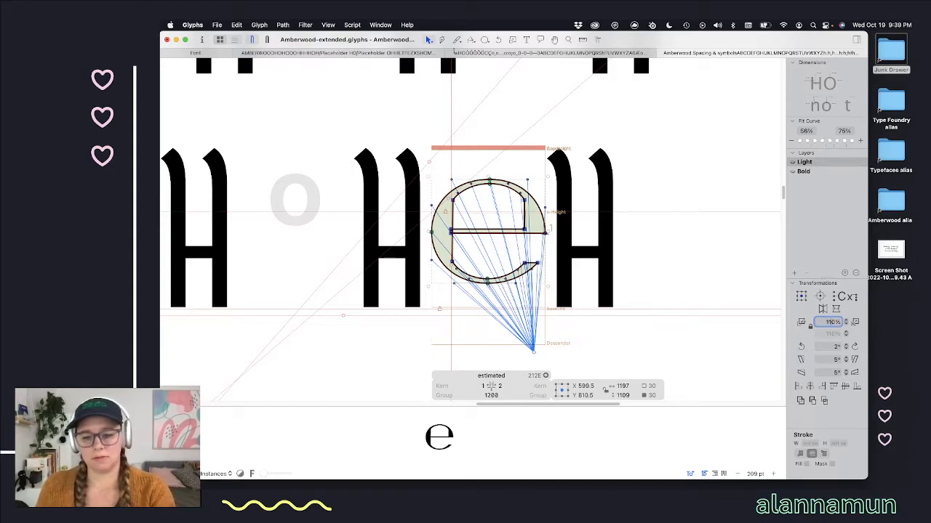
click(855, 323)
key(space)
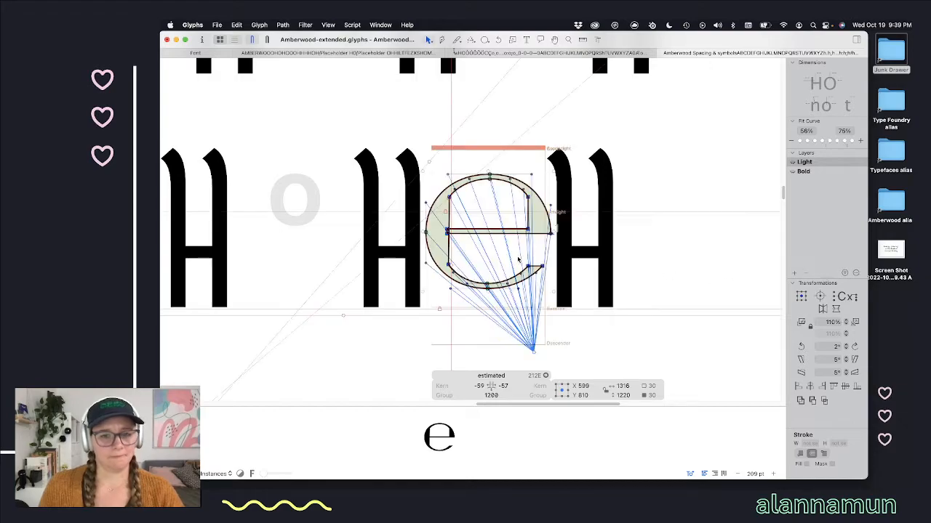
scroll(515, 242, down, 2)
scroll(514, 241, down, 2)
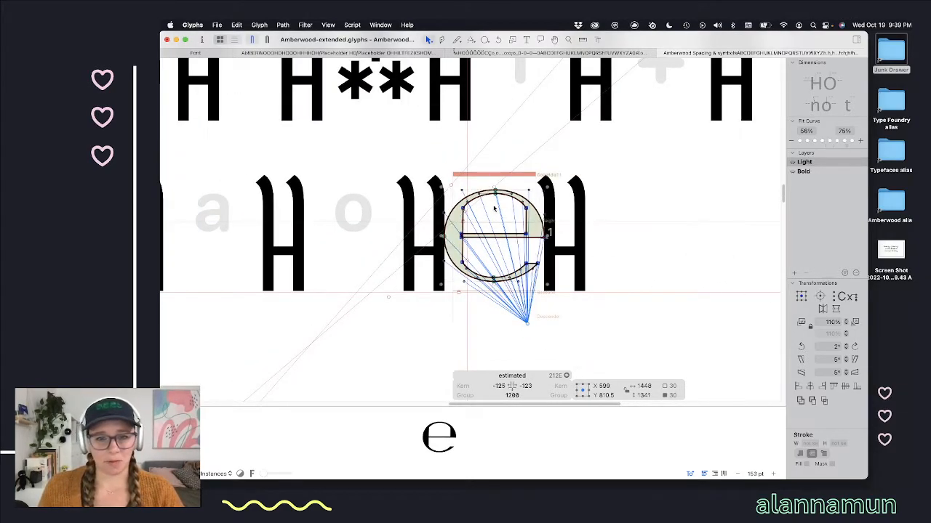
scroll(515, 242, up, 2)
key(space)
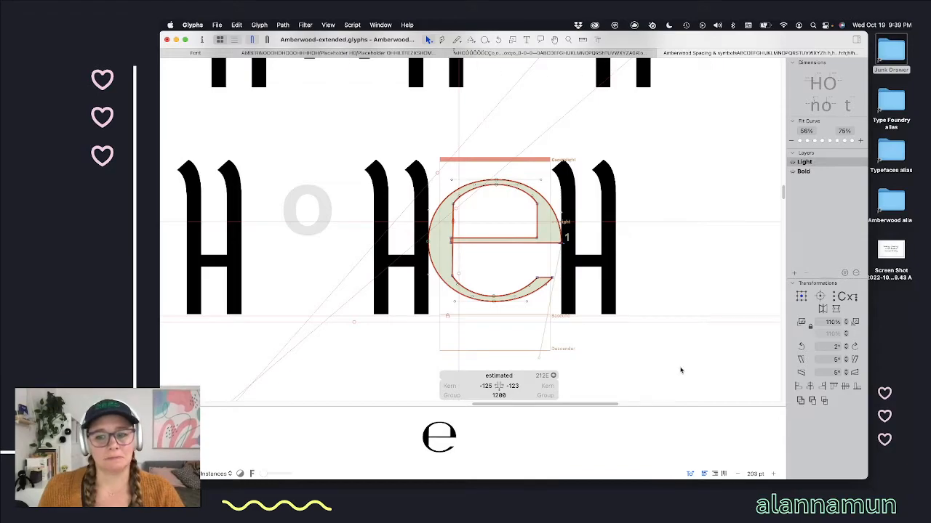
Step: Switch back to Tofino and set 35 before and H after its estimated symbol for comparison
mouse_move(674, 38)
mouse_down()
mouse_move(686, 152)
mouse_move(682, 24)
mouse_up()
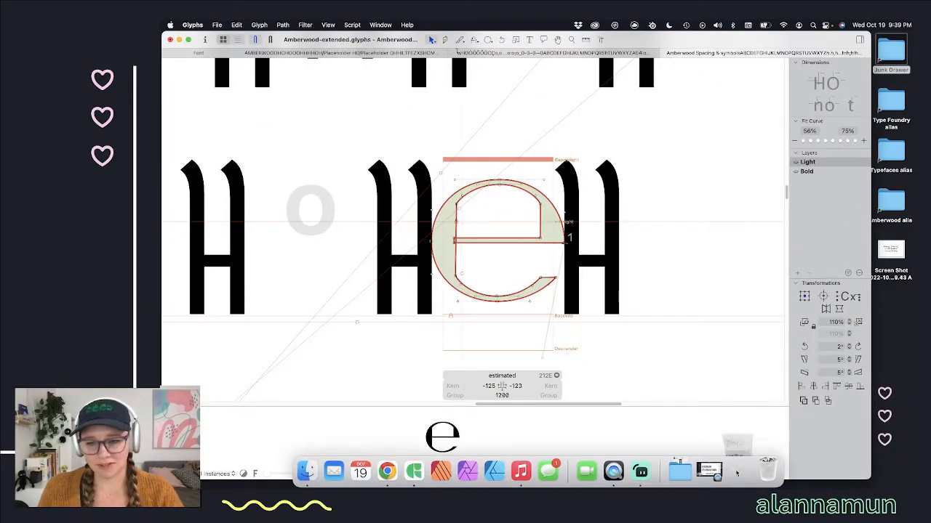
click(738, 472)
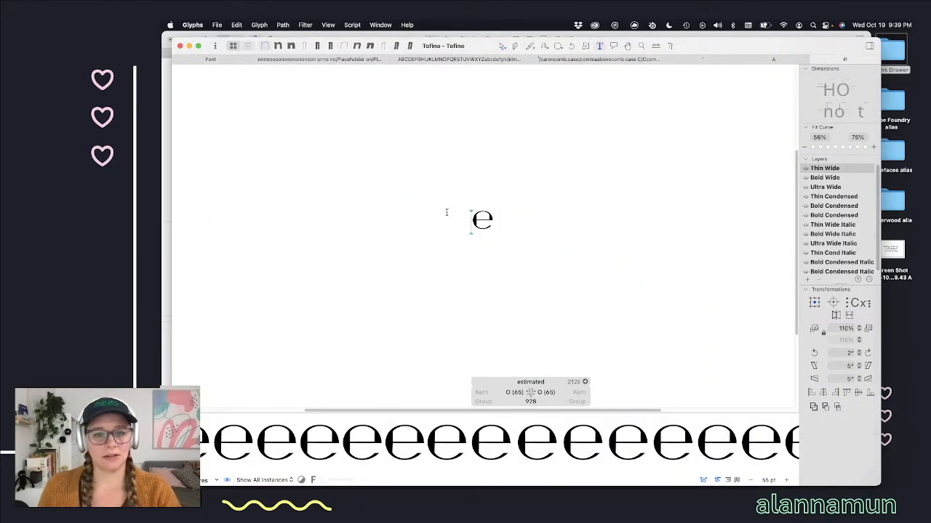
text(3)
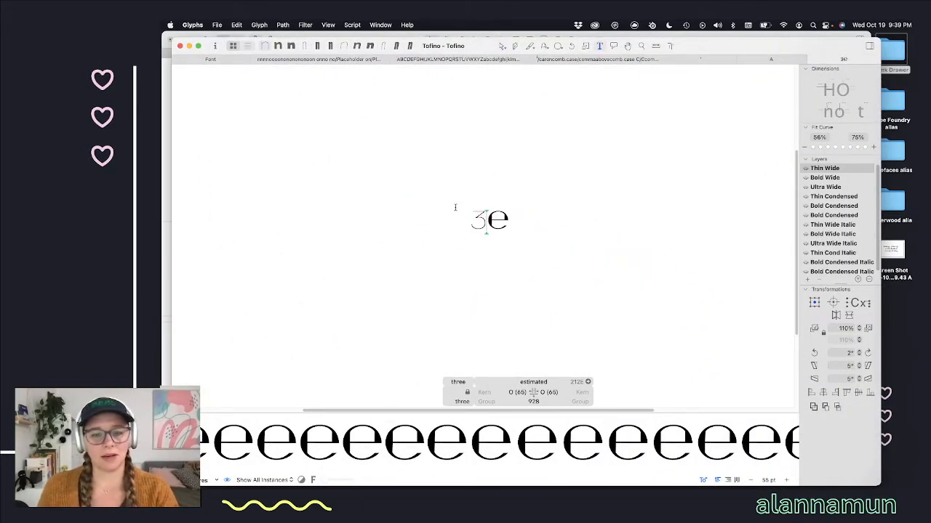
text(5)
click(538, 217)
text(n)
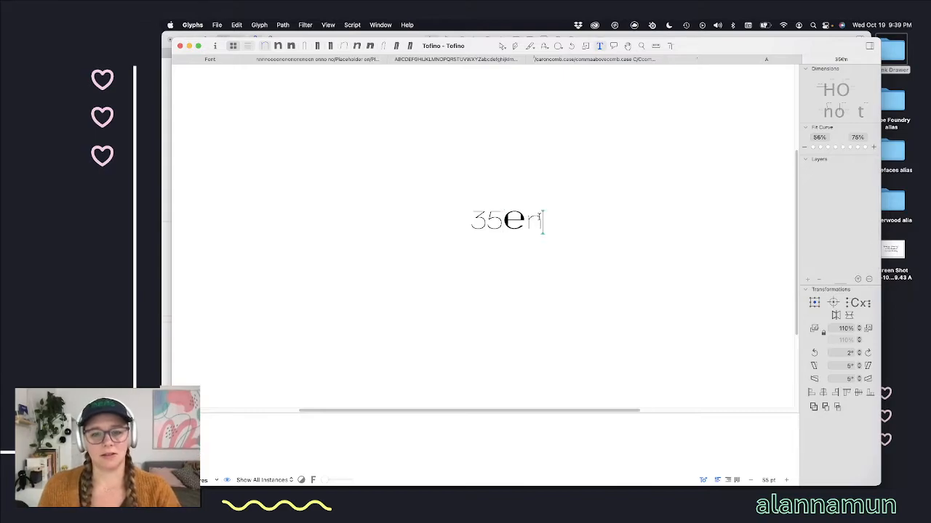
key(BackSpace)
text(H)
scroll(523, 225, up, 10)
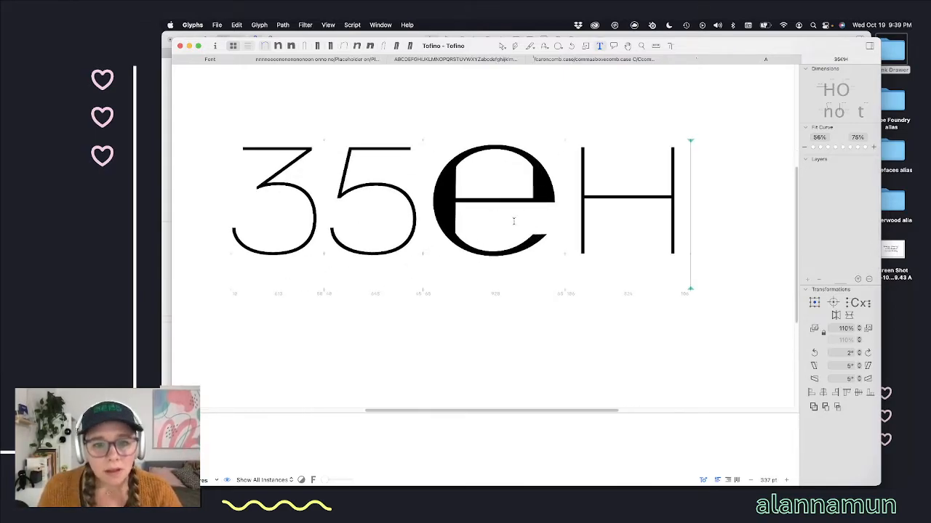
Step: Examine the height of Tofino's estimated outline against the neighbouring figures and H, and return to Amberwood
click(487, 184)
key(Escape)
scroll(494, 187, up, 5)
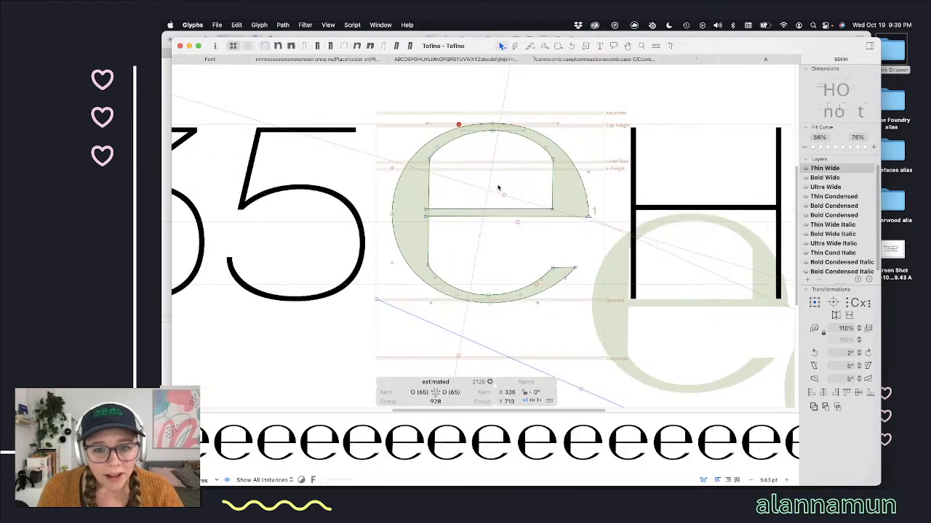
scroll(498, 188, down, 5)
click(189, 46)
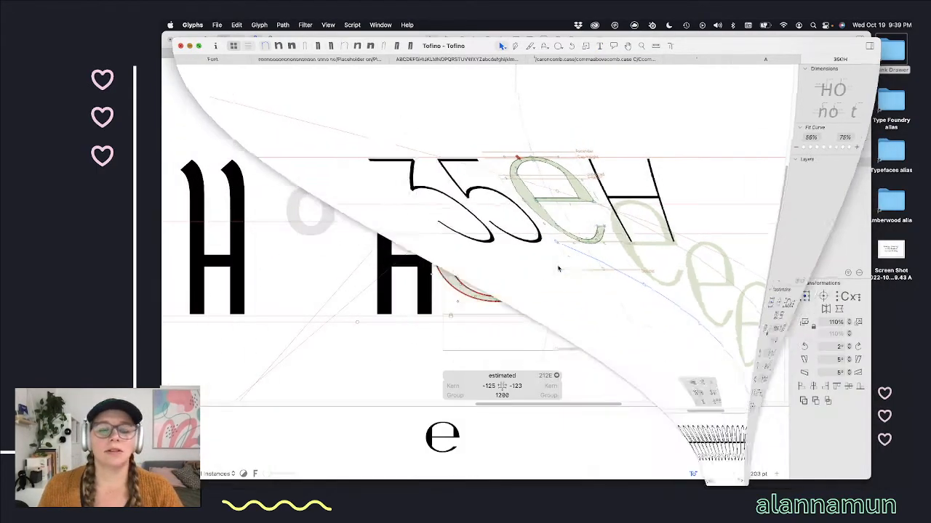
Step: Select the whole Light estimated outline and scale it up by another 110% twice towards the height of the H
scroll(522, 233, down, 1)
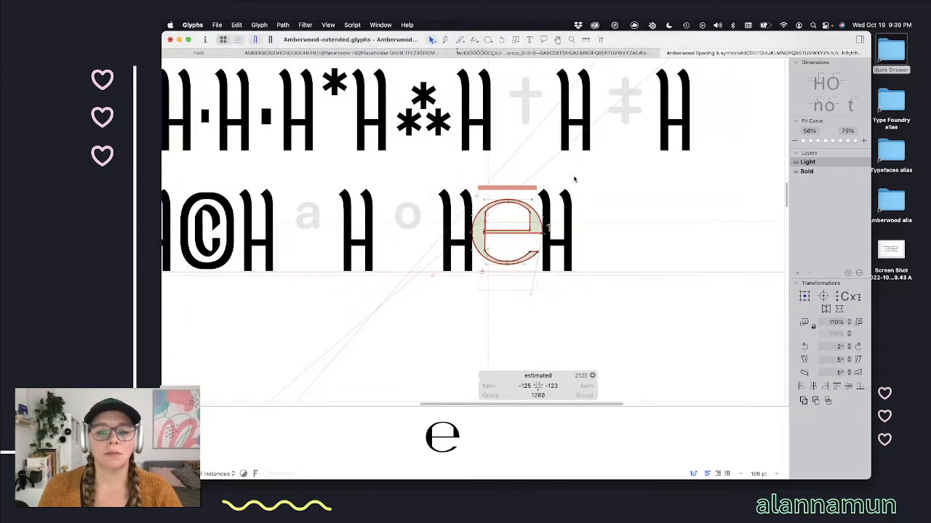
drag(574, 177, 395, 333)
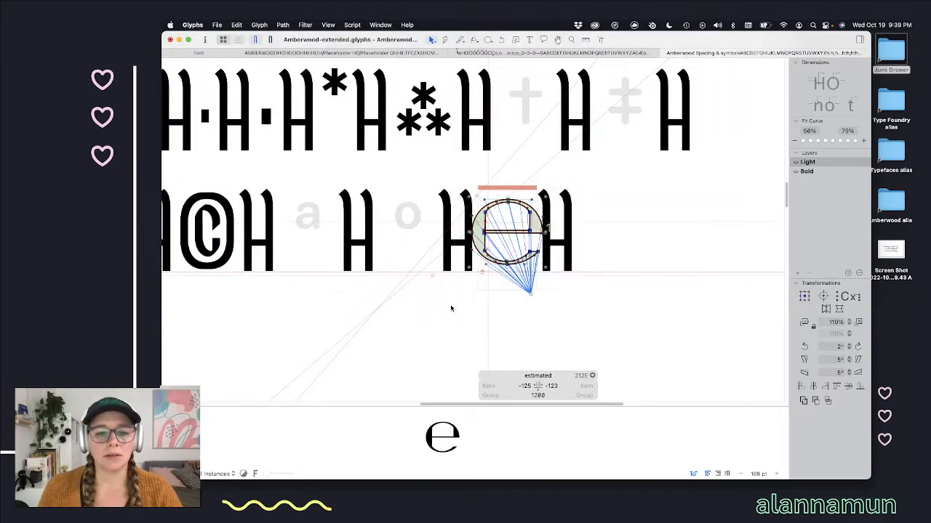
click(859, 322)
click(858, 322)
key(space)
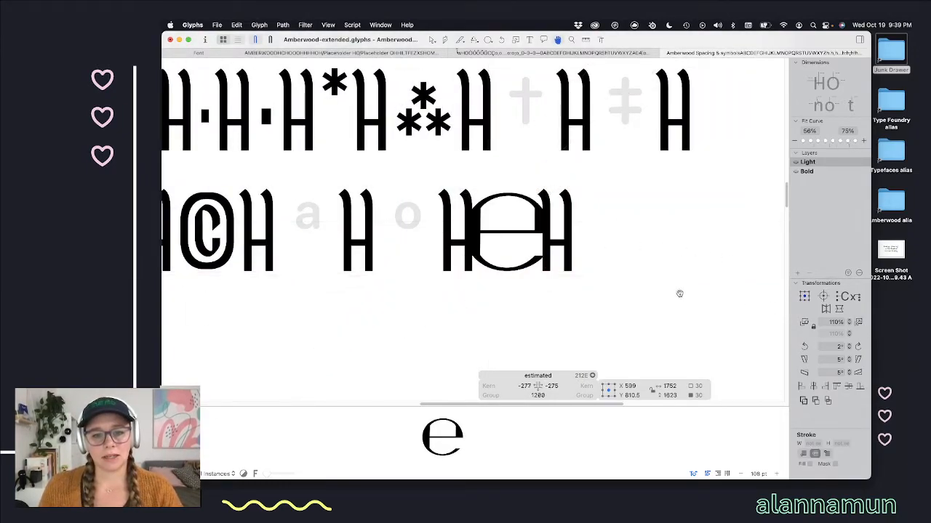
Step: Set the Light estimated glyph's left and right sidebearings to 60
click(525, 386)
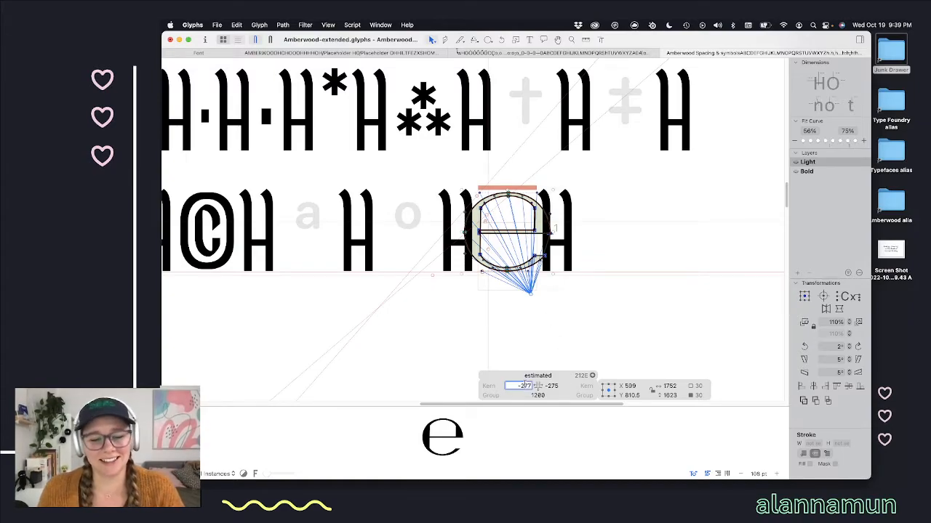
text(56)
key(Tab)
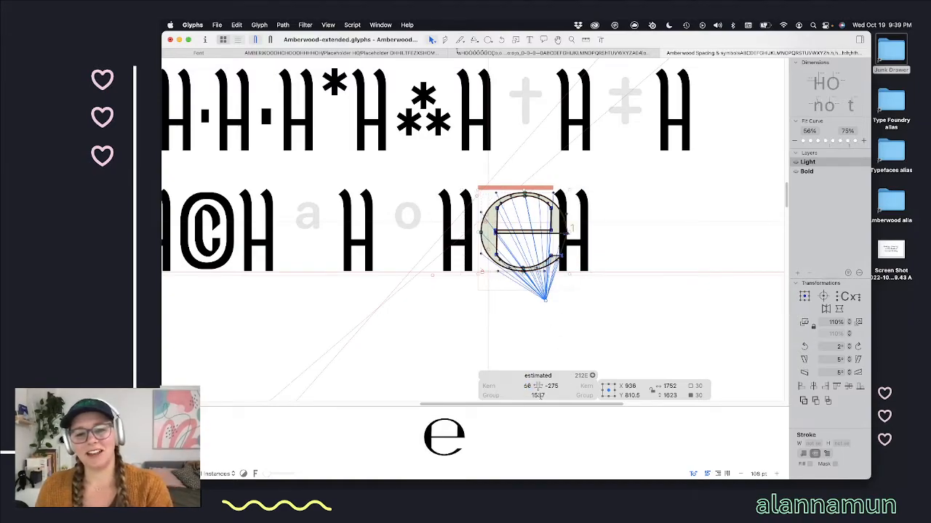
text(60)
key(Return)
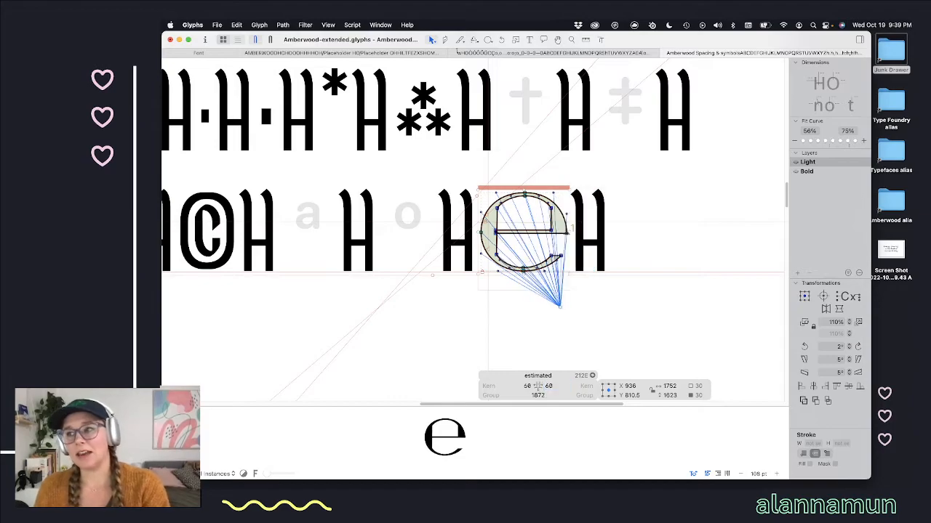
Step: Check the Light estimated symbol's size and spacing between the H shapes in the symbol text
key(t)
click(480, 260)
click(561, 248)
click(495, 244)
scroll(551, 236, down, 5)
click(557, 233)
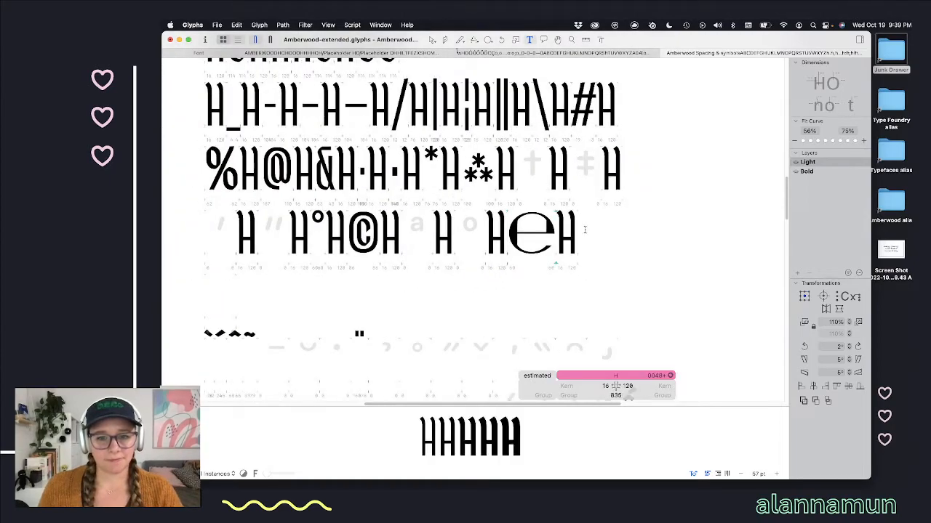
click(584, 230)
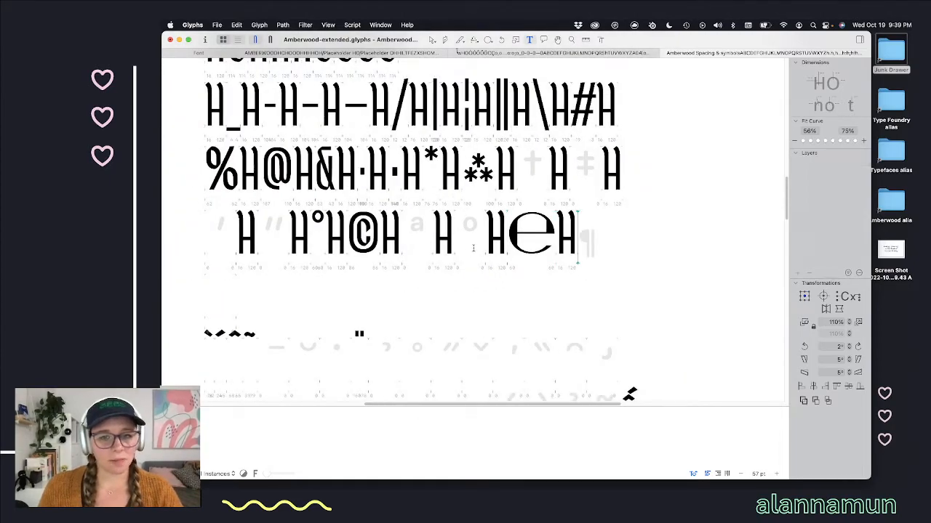
click(507, 222)
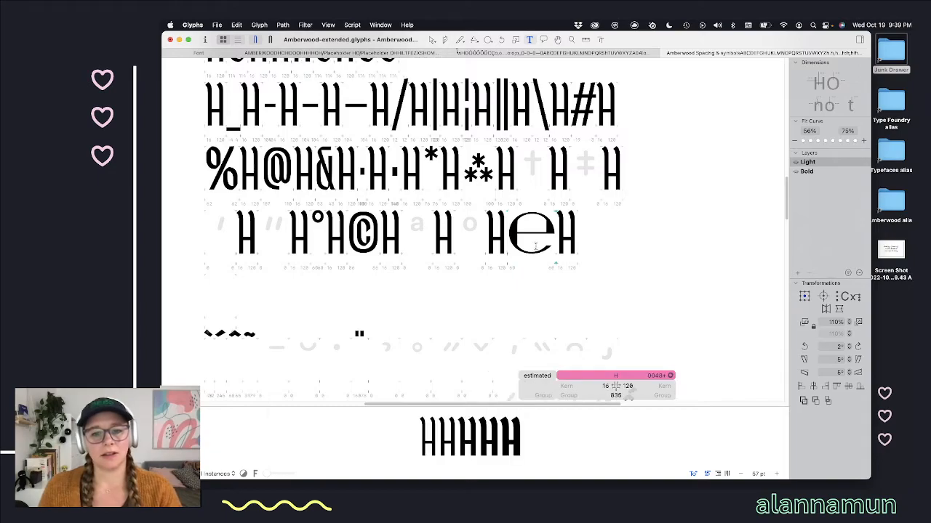
Step: Raise the whole Light estimated outline by 22 units to align it vertically with the H shapes
scroll(535, 247, up, 8)
key(Escape)
drag(650, 128, 402, 317)
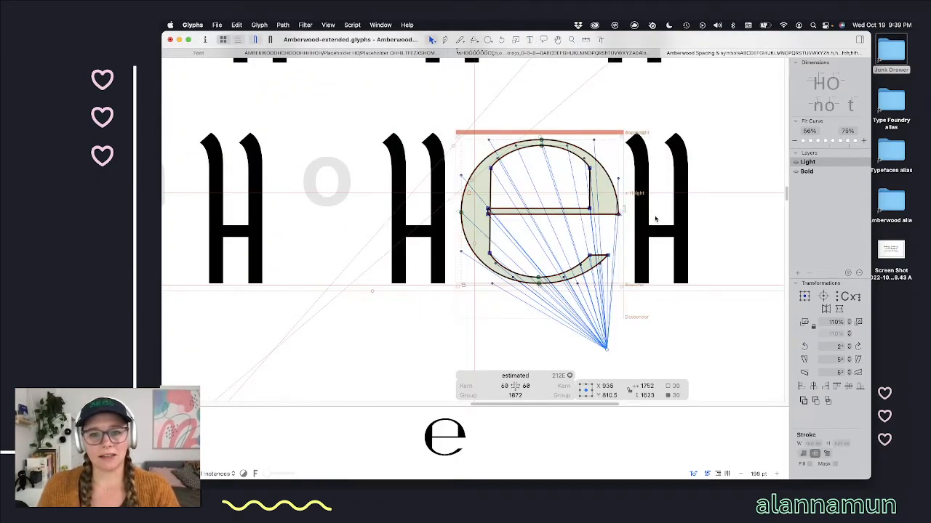
key(shift+Up)
key(shift+Up)
key(shift+Up)
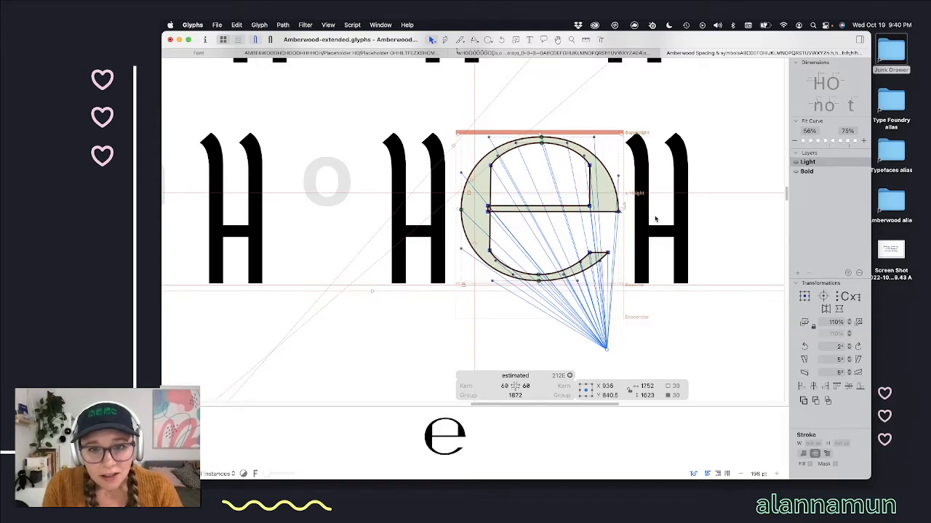
key(space)
key(shift+Down)
key(space)
key(Up)
key(Up)
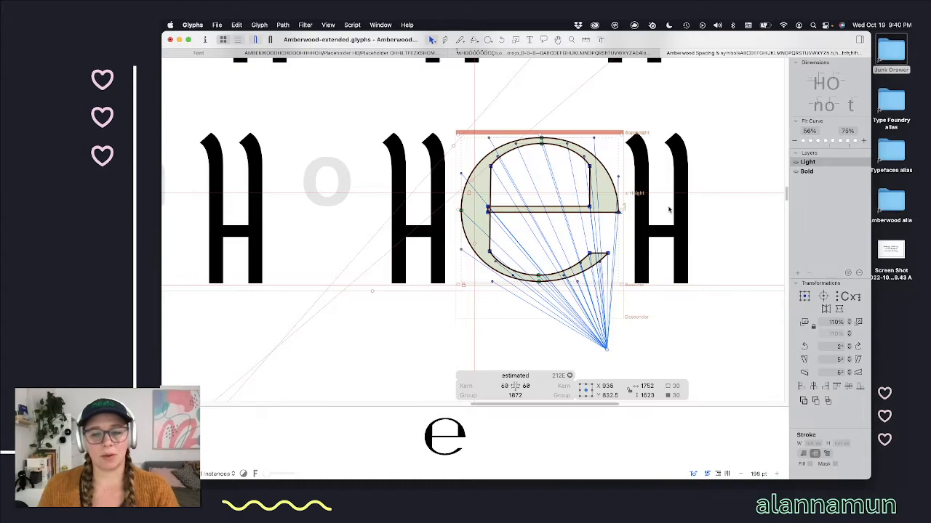
Step: Copy the Light estimated outline into the Bold master and set its sidebearings to 60
key(super+c)
key(super+2)
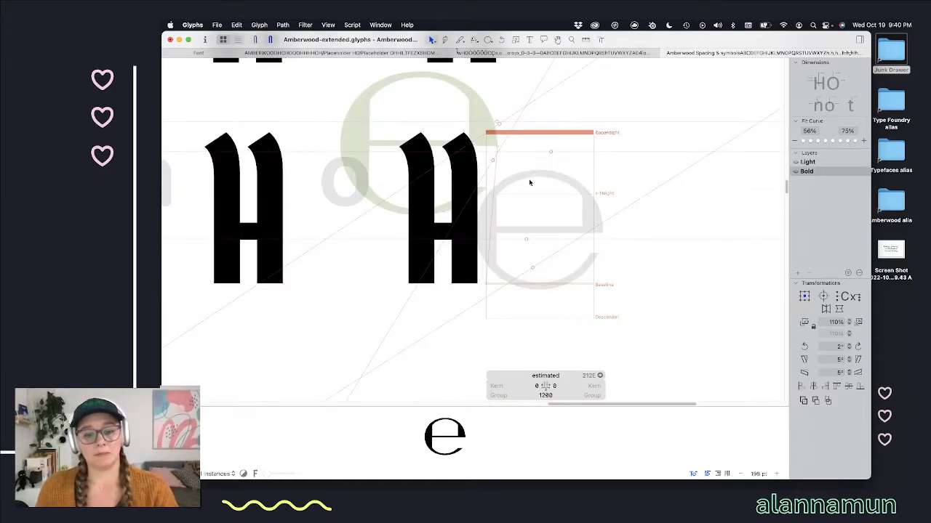
key(super+v)
click(558, 385)
text(60)
key(Return)
Step: Review the Bold estimated symbol among the other Bold symbols in the spacing text
scroll(534, 270, down, 10)
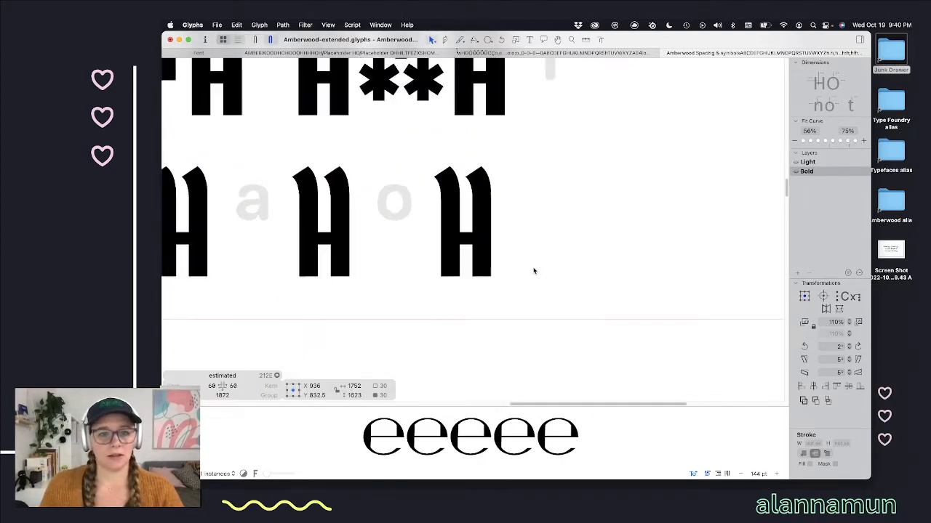
scroll(349, 317, left, 3)
click(373, 325)
key(t)
scroll(346, 290, down, 2)
scroll(346, 290, up, 5)
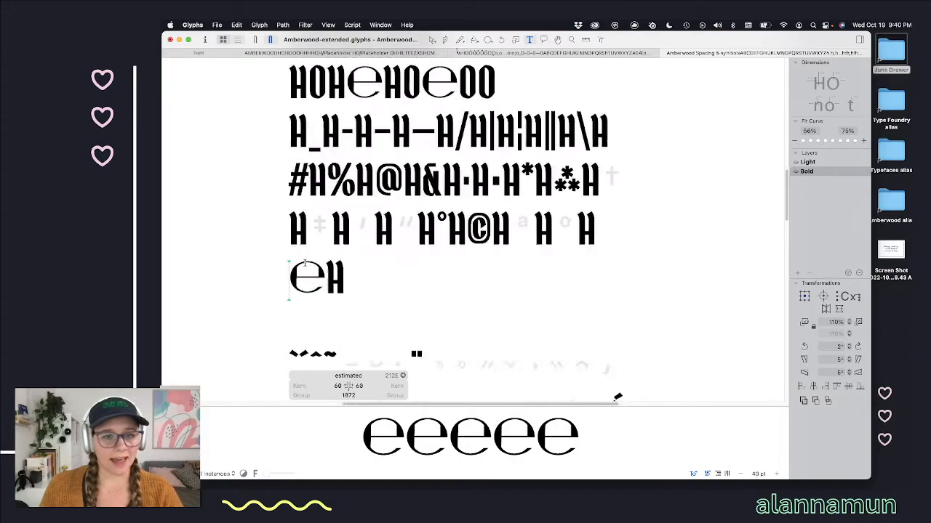
Step: Remove the finished estimated symbol and its trailing H from the end of the symbol spacing text
scroll(337, 267, down, 3)
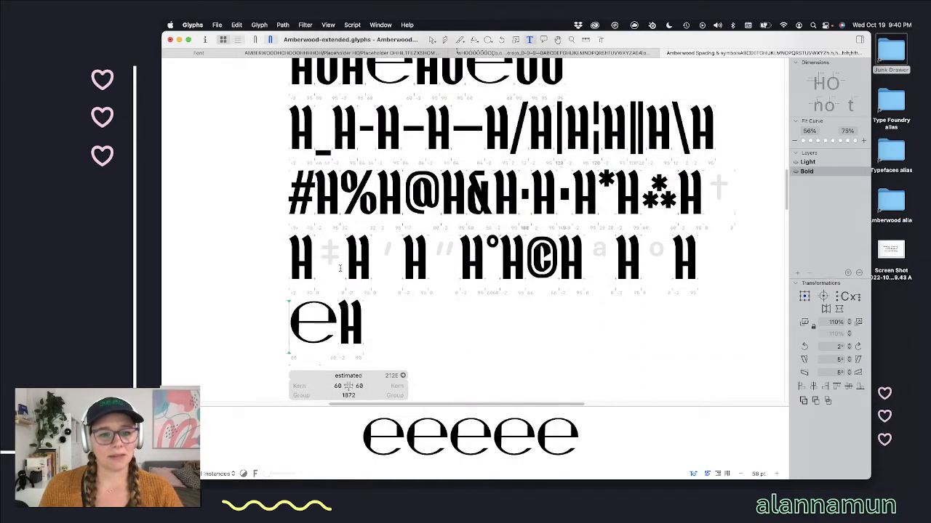
click(339, 327)
key(BackSpace)
key(BackSpace)
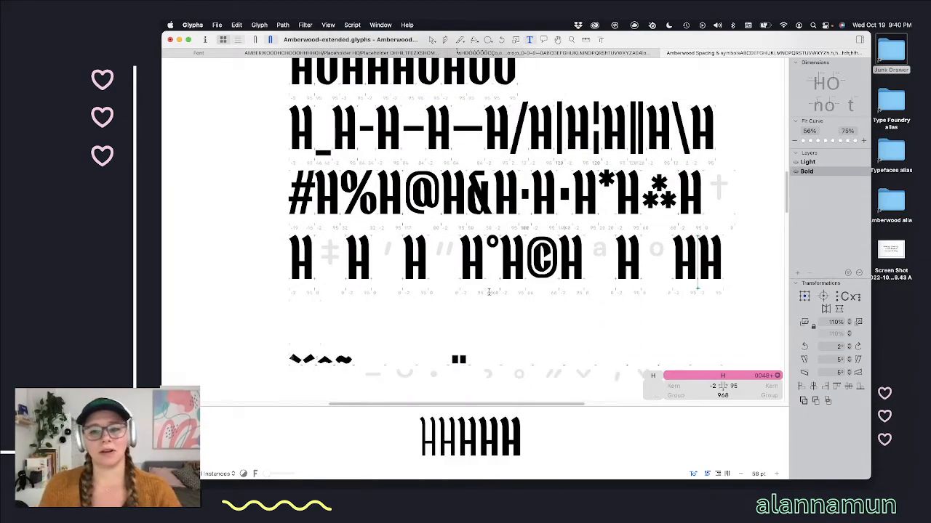
key(BackSpace)
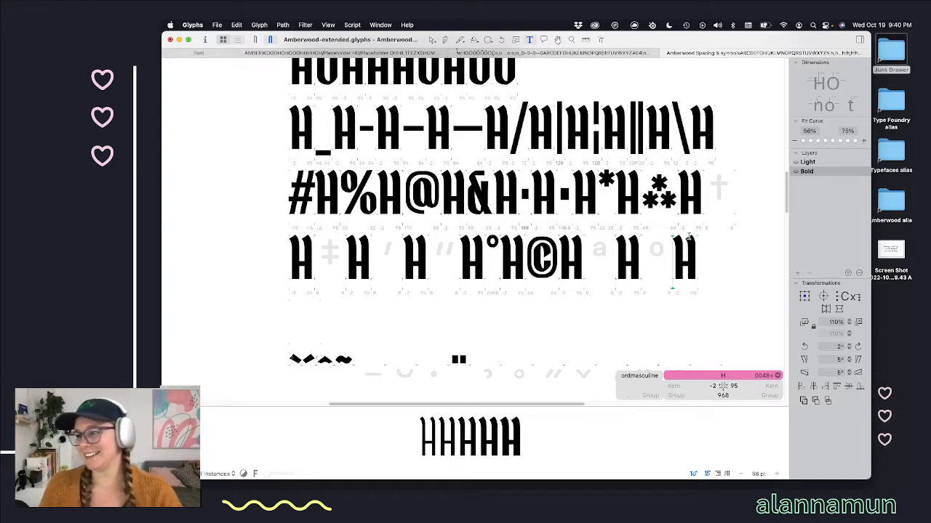
Step: Examine the still empty Bold glyphs in the last symbol row and place the cursor before the blank minute glyph
key(Left)
key(Left)
key(Right)
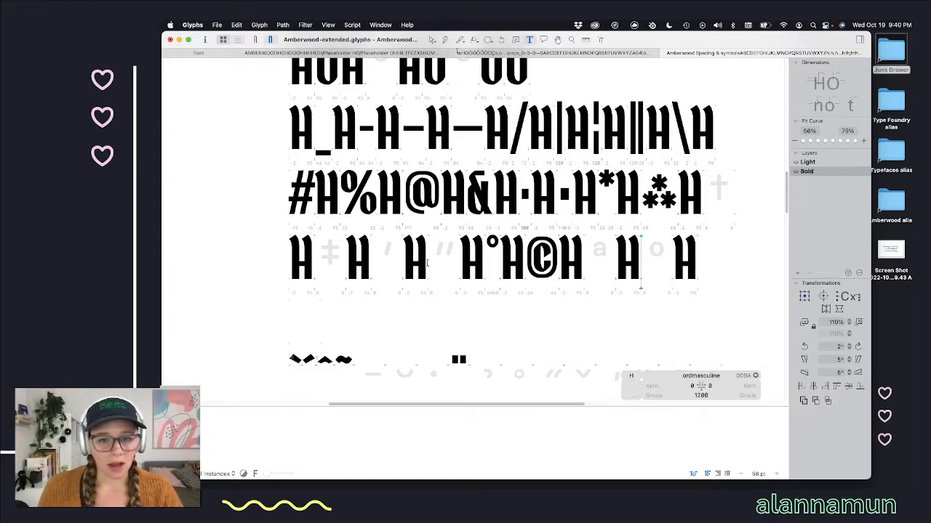
click(425, 264)
scroll(516, 286, down, 3)
scroll(377, 259, up, 3)
click(380, 249)
scroll(382, 249, up, 4)
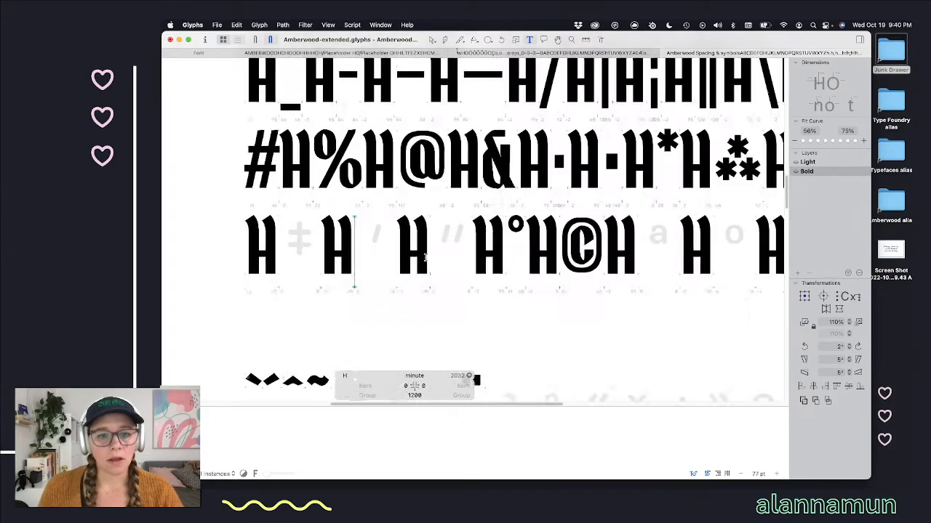
scroll(391, 249, up, 2)
scroll(391, 249, up, 3)
scroll(464, 274, down, 3)
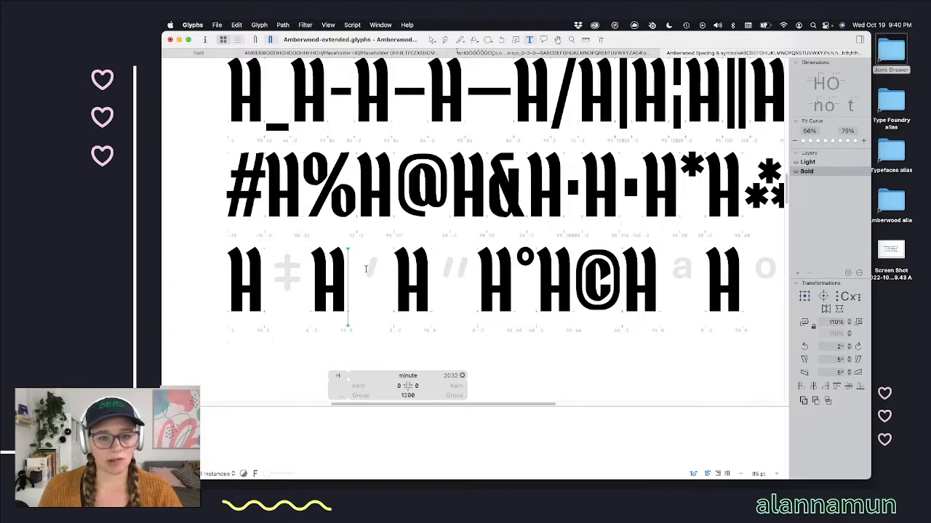
Step: Copy the Bold quotesingle outline from the punctuation text into the empty Bold minute glyph
scroll(367, 269, up, 8)
scroll(366, 269, up, 5)
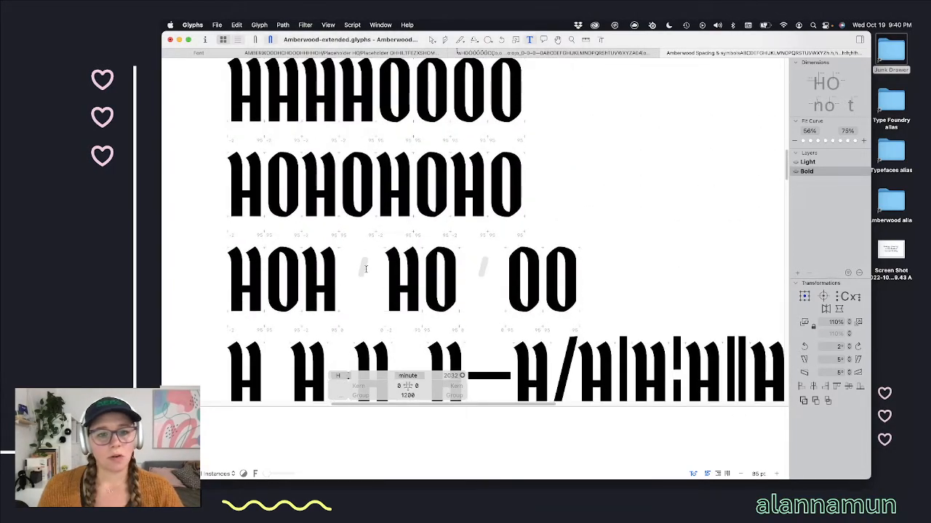
scroll(366, 269, up, 4)
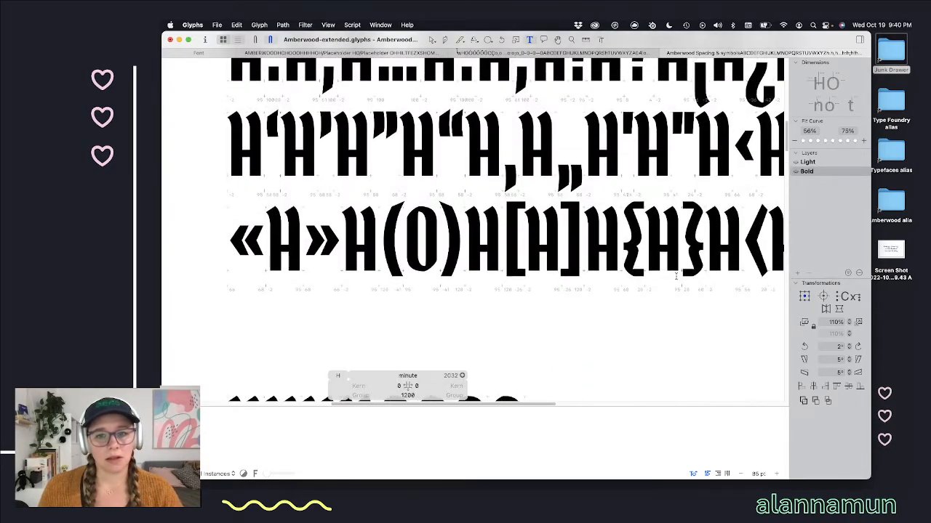
scroll(738, 197, up, 3)
scroll(739, 198, right, 5)
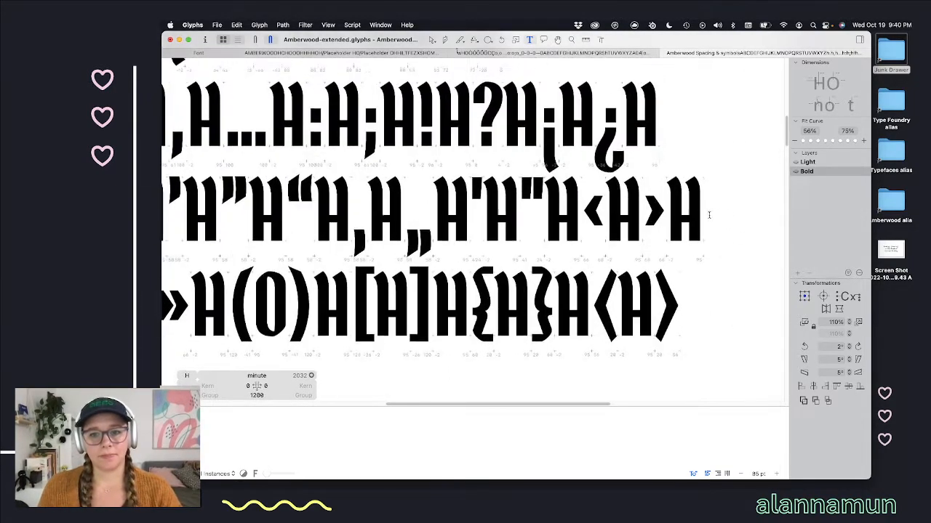
double_click(478, 187)
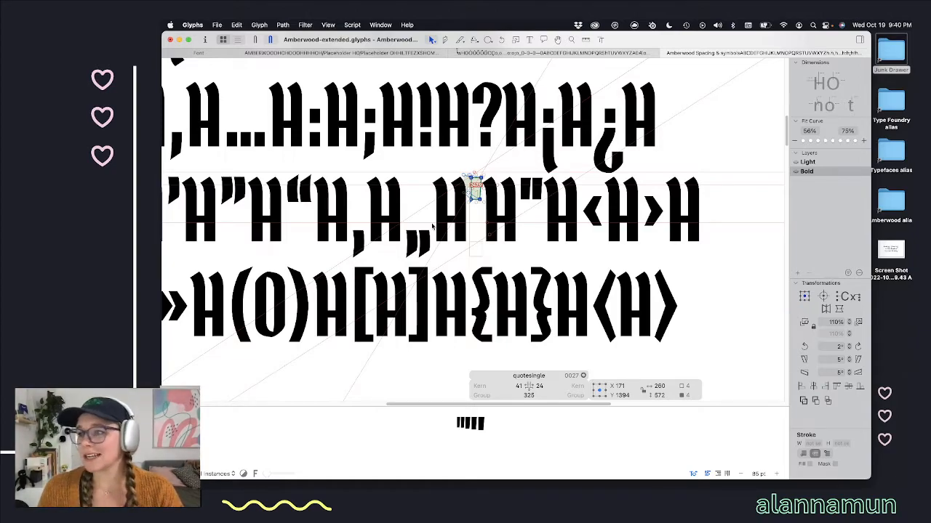
scroll(429, 232, down, 10)
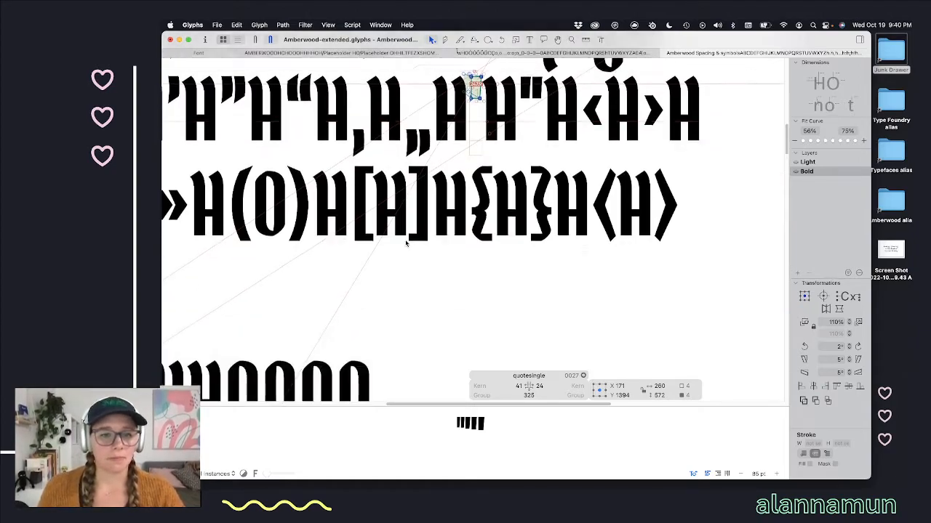
scroll(376, 292, down, 5)
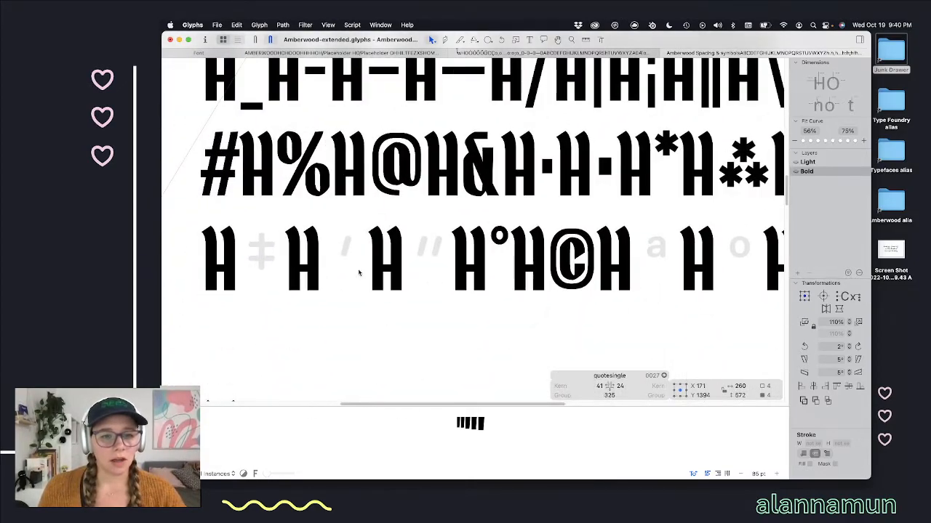
click(355, 260)
key(super+v)
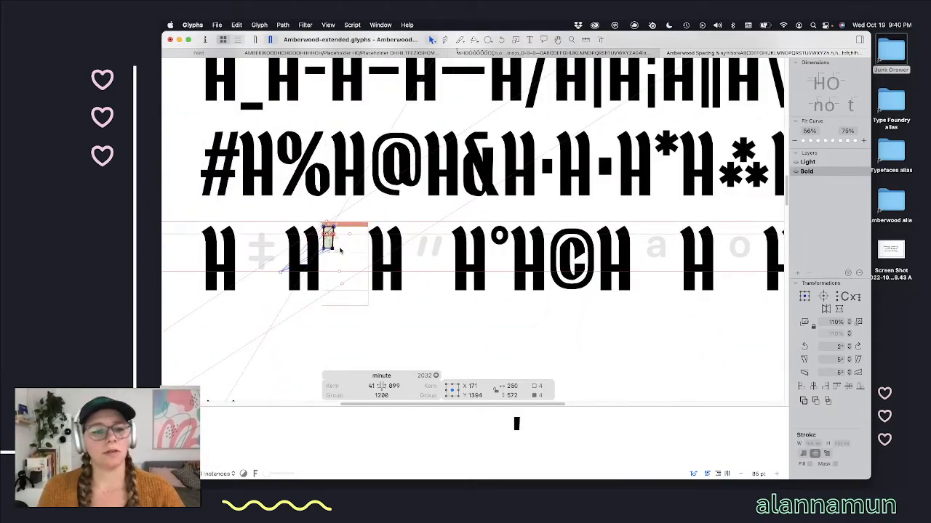
Step: Slant the Bold minute mark by shifting its two lower nodes about 110 units to the left, and preview the shape
scroll(342, 252, up, 5)
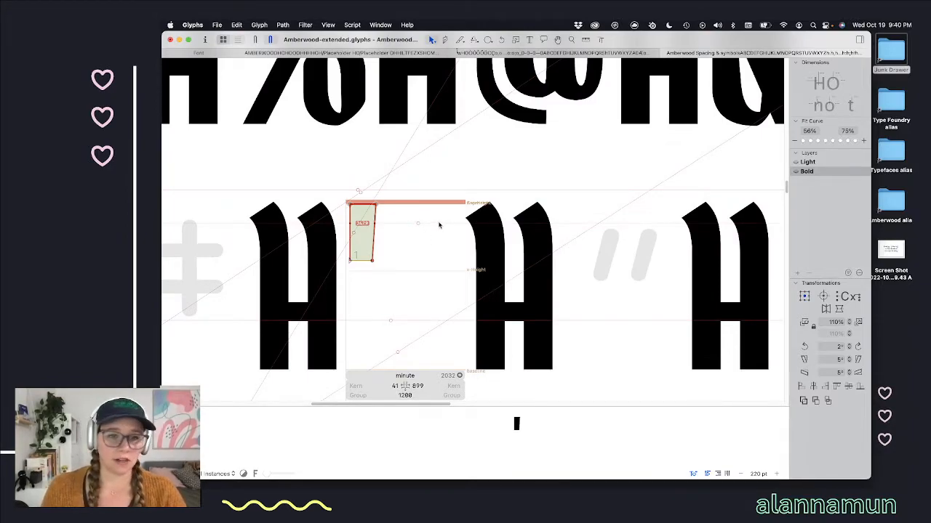
drag(405, 244, 343, 291)
key(super+shift+Left)
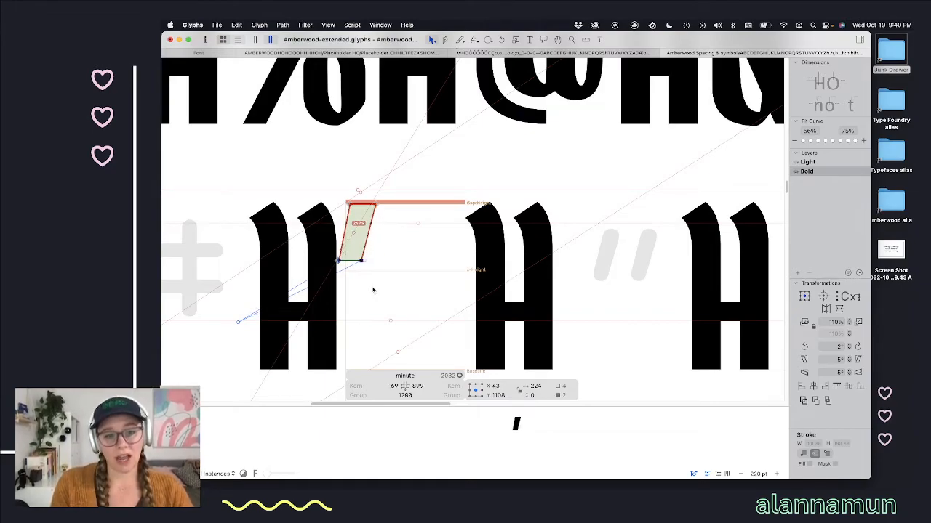
key(space)
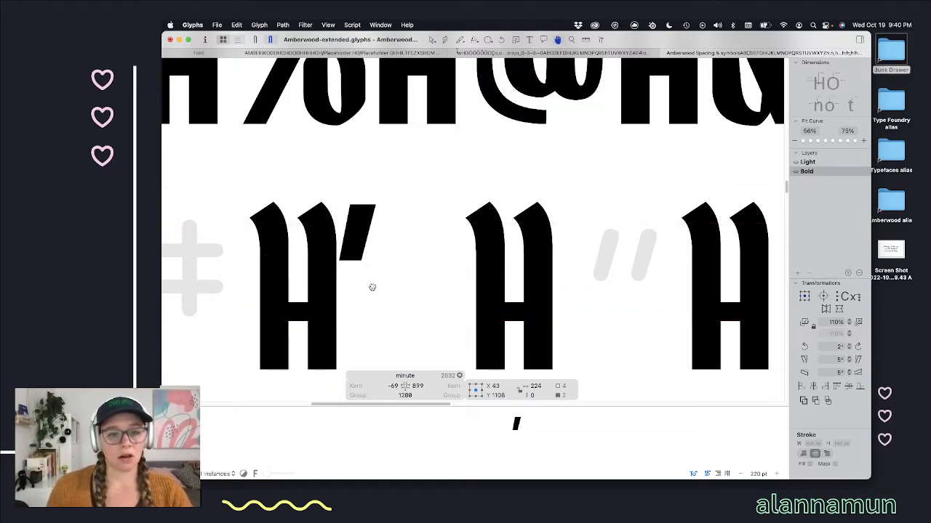
Step: Raise the Bold minute mark's left sidebearing to -19 and preview its spacing against the H
click(393, 385)
key(shift+Up)
key(shift+Up)
key(shift+Up)
key(shift+Up)
key(shift+Up)
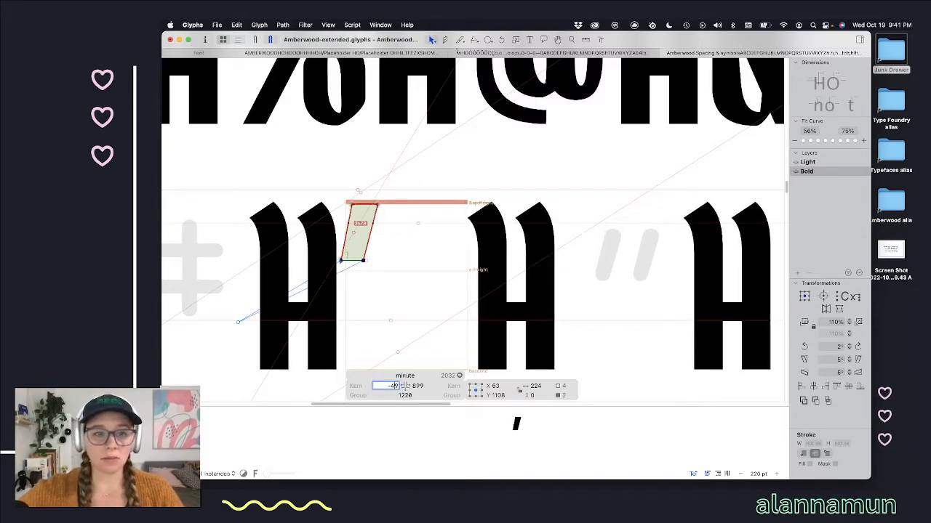
key(space)
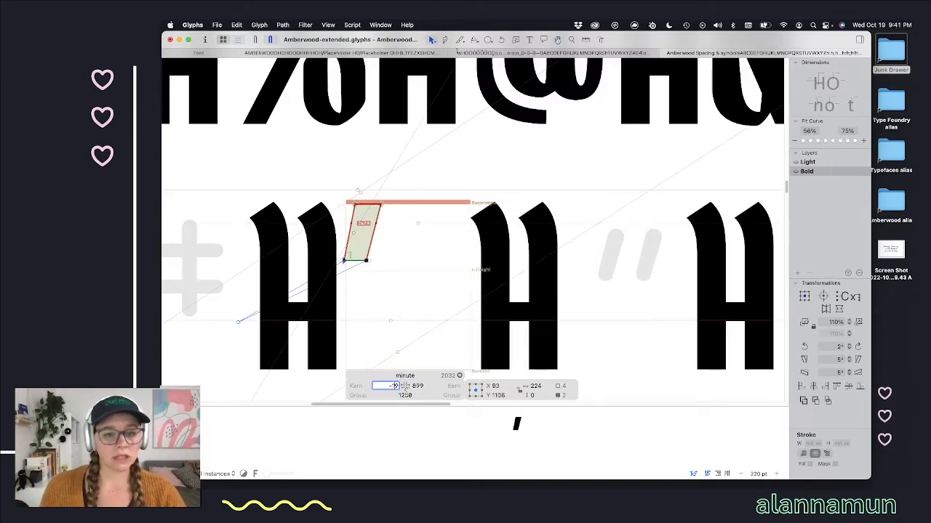
Step: Set the Bold minute mark's right sidebearing to 40 and preview it between the H shapes
click(420, 385)
text(40)
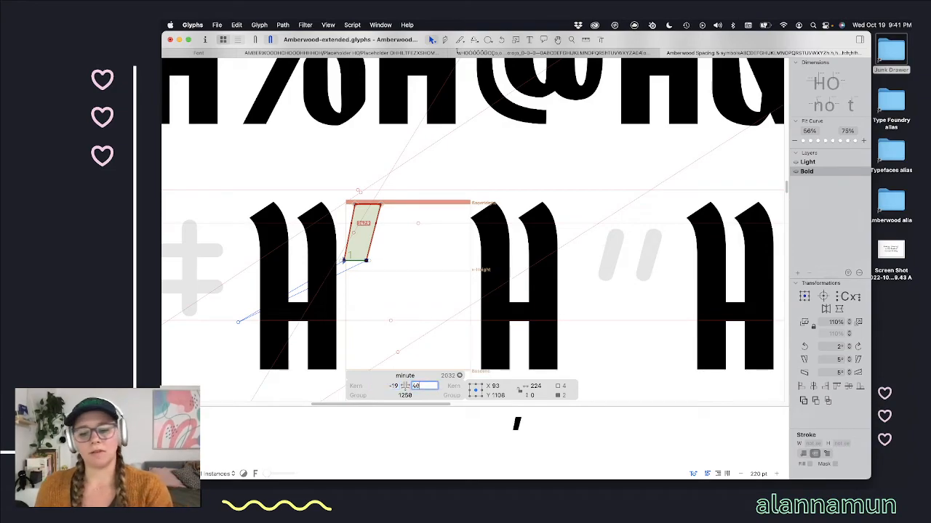
key(Return)
click(368, 295)
scroll(368, 291, down, 3)
key(space)
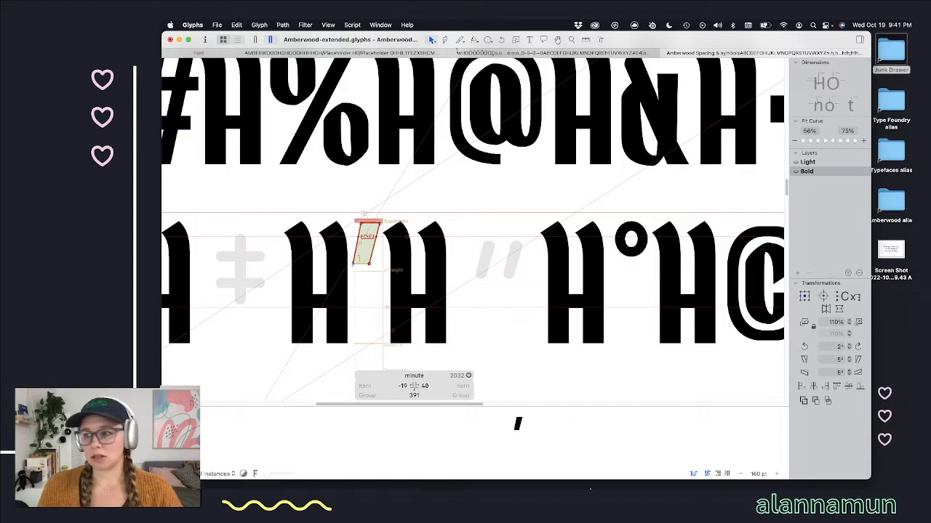
Step: Switch to the Tofino font file and look through its glyph overview for the minute and second symbols
click(730, 473)
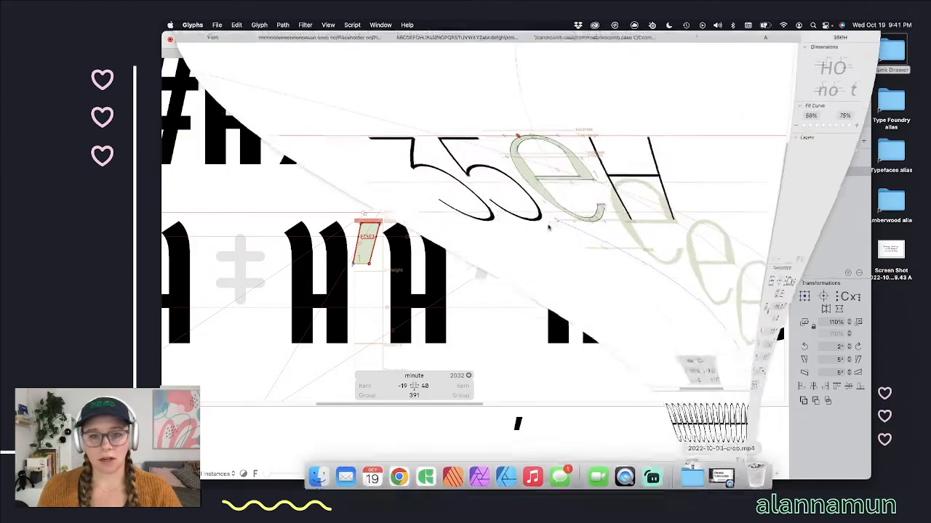
key(alt+super+1)
scroll(609, 323, down, 20)
scroll(610, 323, down, 3)
scroll(610, 323, up, 3)
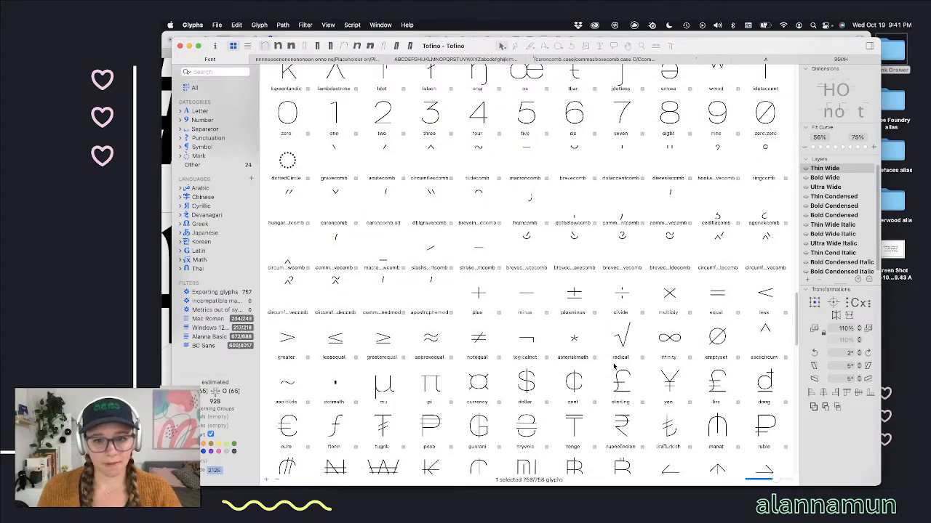
scroll(582, 371, down, 6)
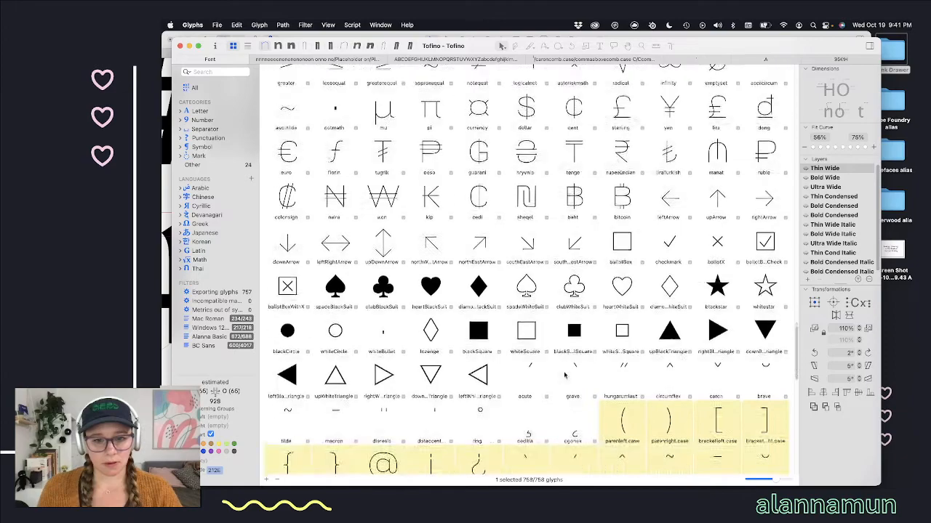
scroll(564, 375, down, 3)
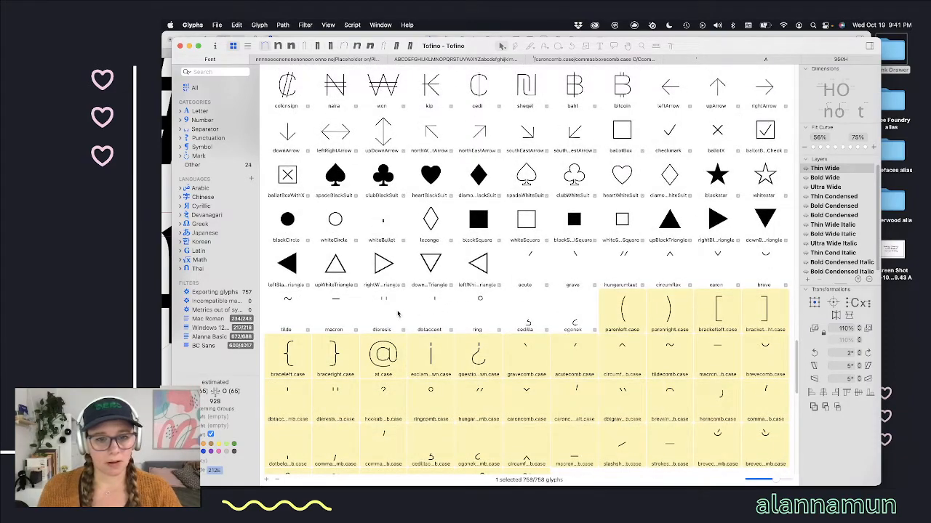
scroll(544, 277, down, 7)
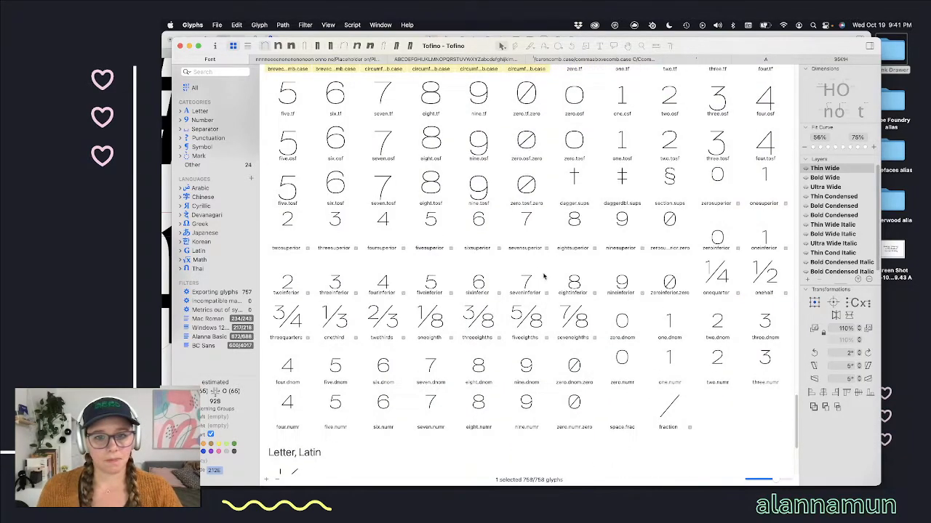
scroll(538, 271, down, 3)
scroll(538, 271, up, 20)
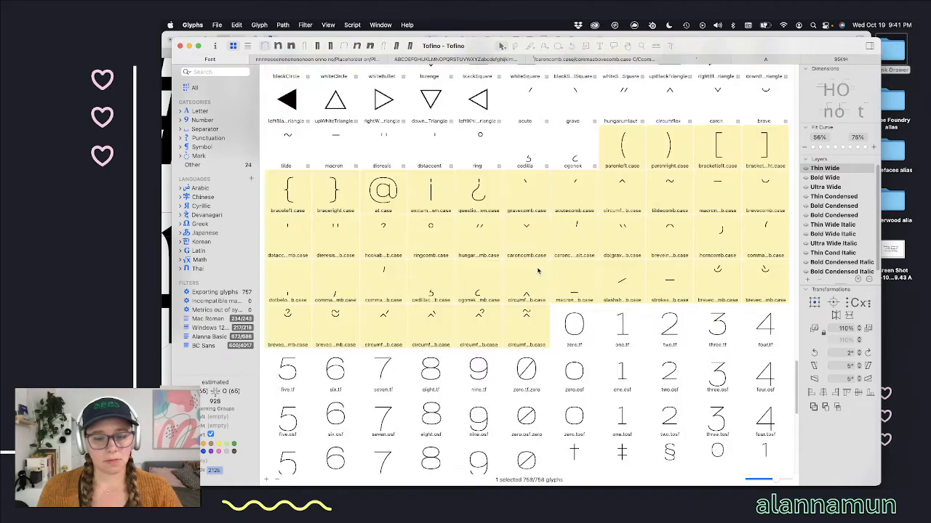
scroll(538, 270, up, 20)
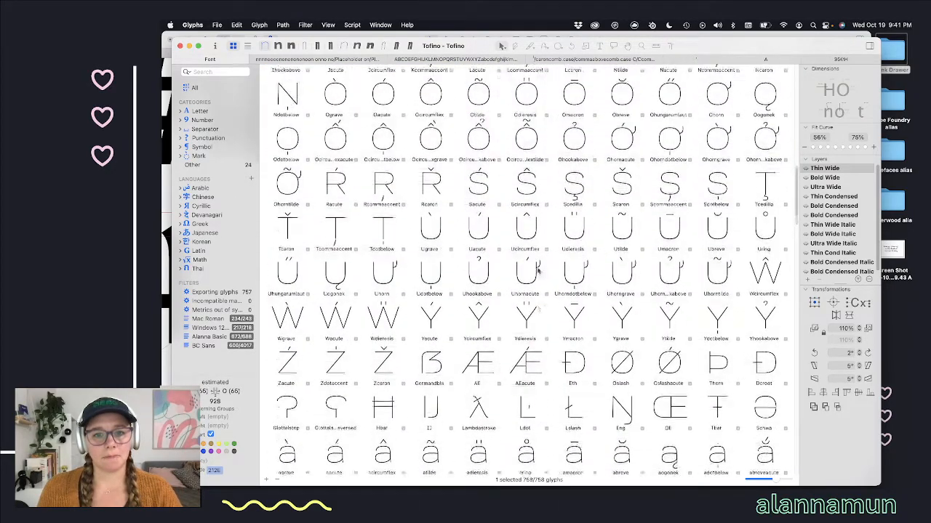
Step: Copy Tofino's minute, second and degree glyphs into the edit text that holds the comma accent
click(490, 280)
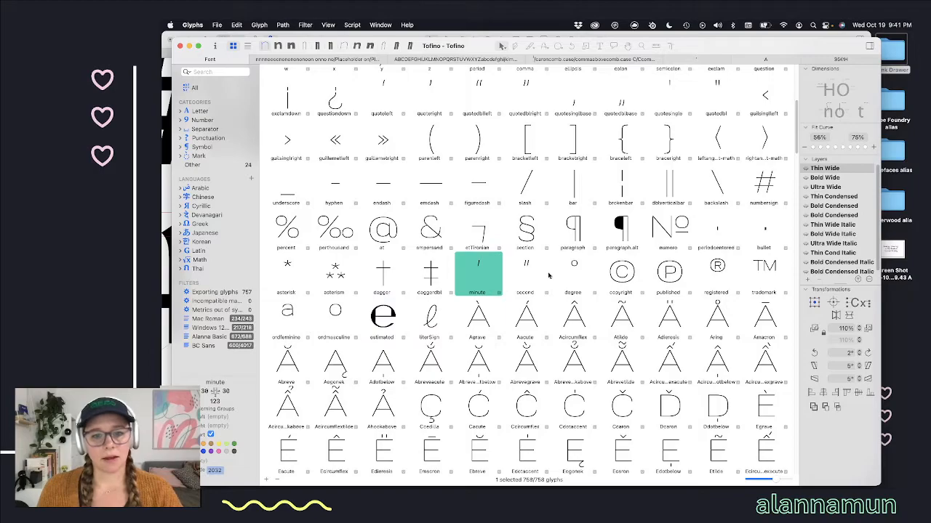
shift+click(593, 277)
key(super+c)
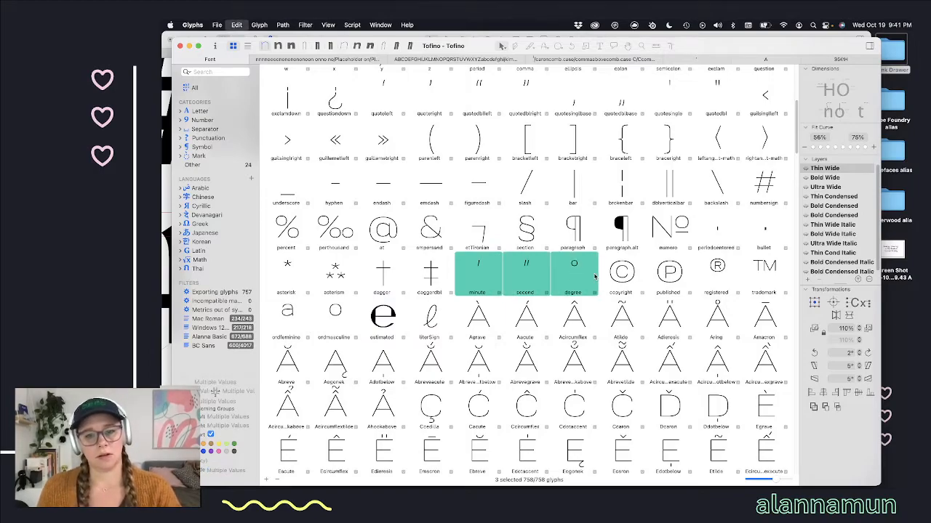
click(702, 62)
key(t)
key(super+v)
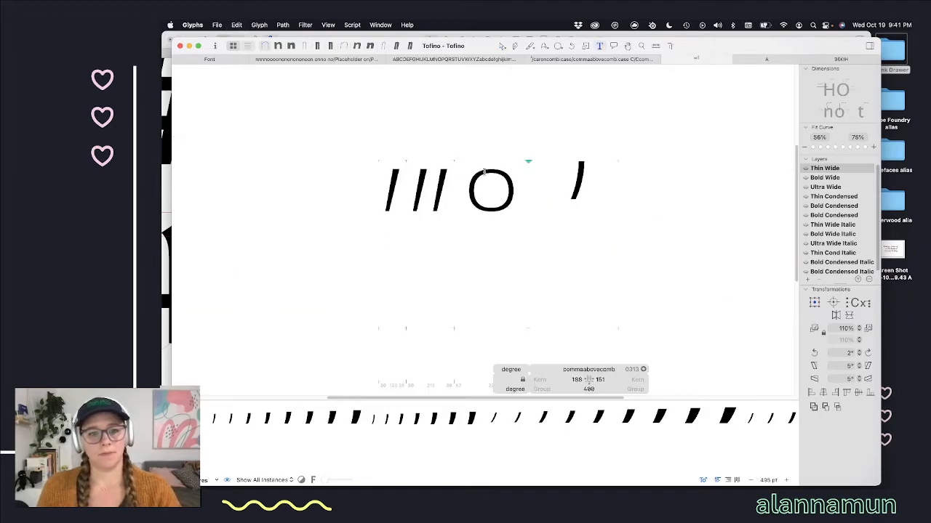
Step: Move the comma accent to the start of the text, and add a quotesingle and a zero before the minute mark for comparison
drag(571, 173, 615, 182)
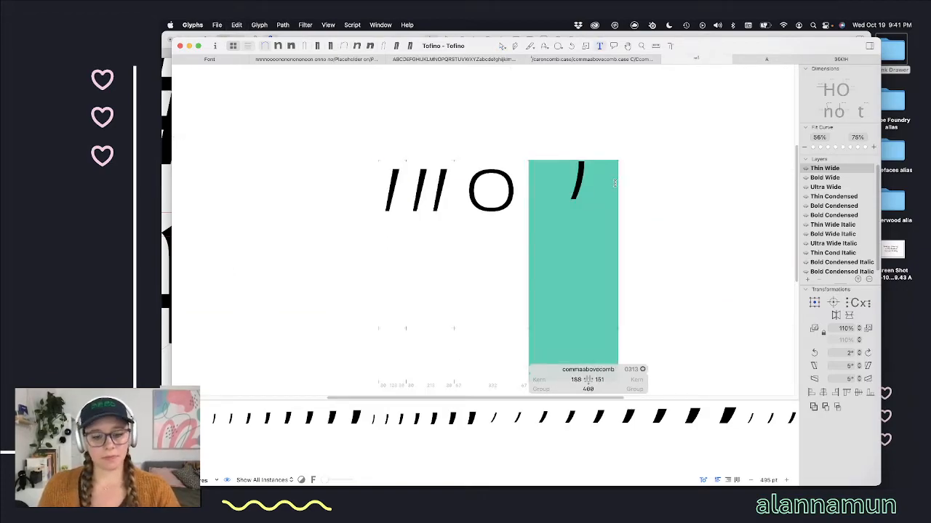
key(BackSpace)
click(330, 158)
key(super+v)
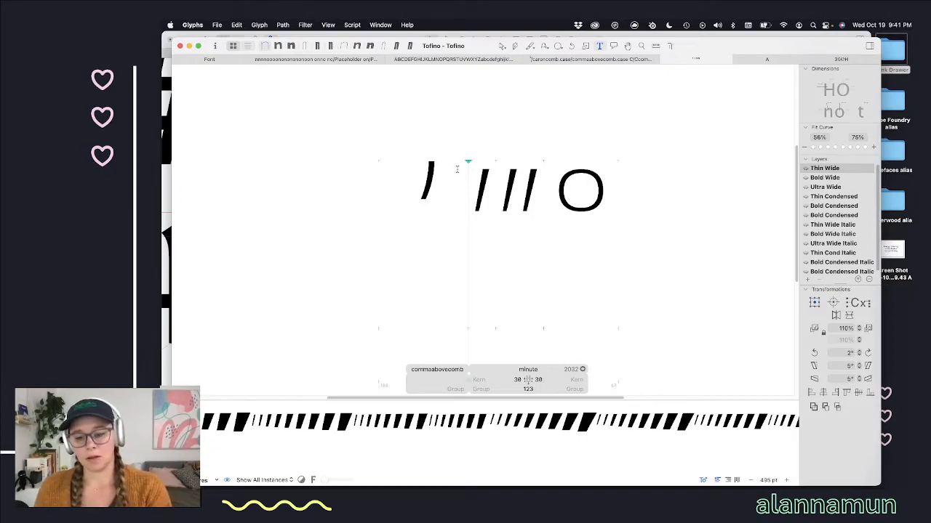
text(')
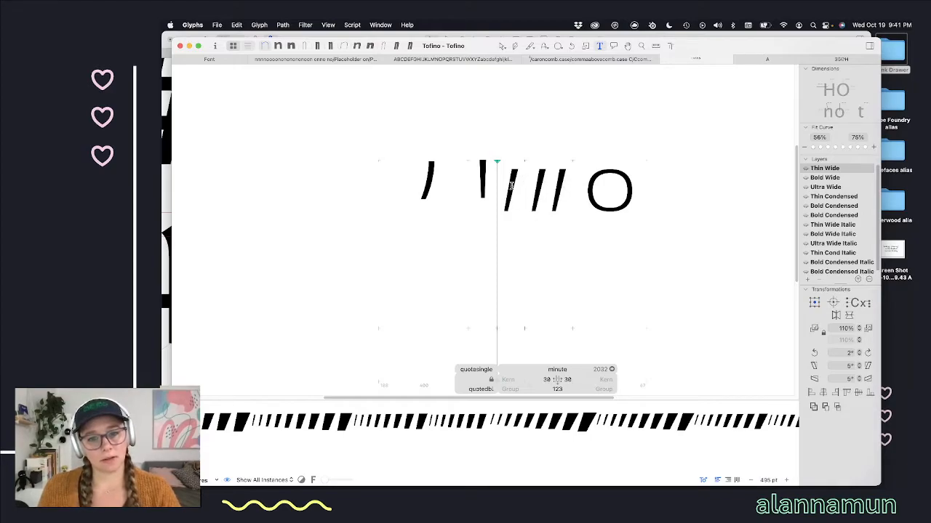
text(0)
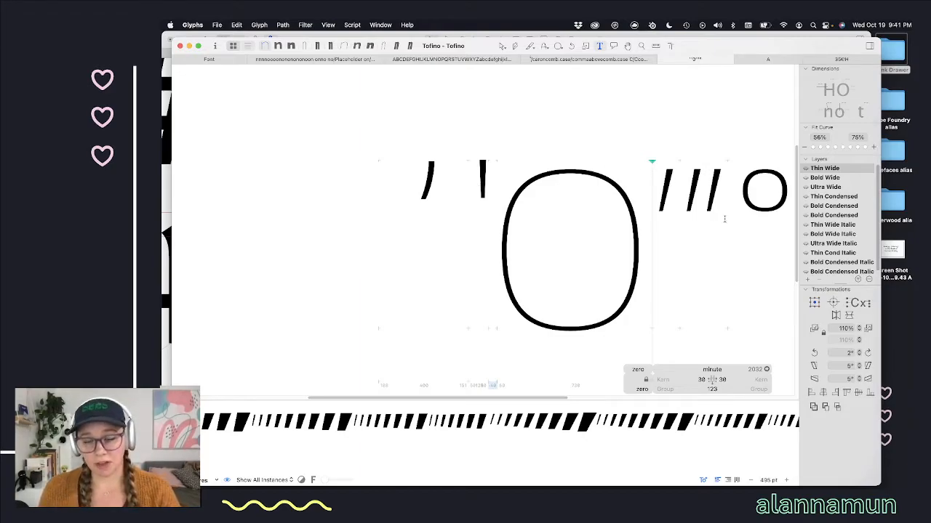
scroll(736, 201, right, 2)
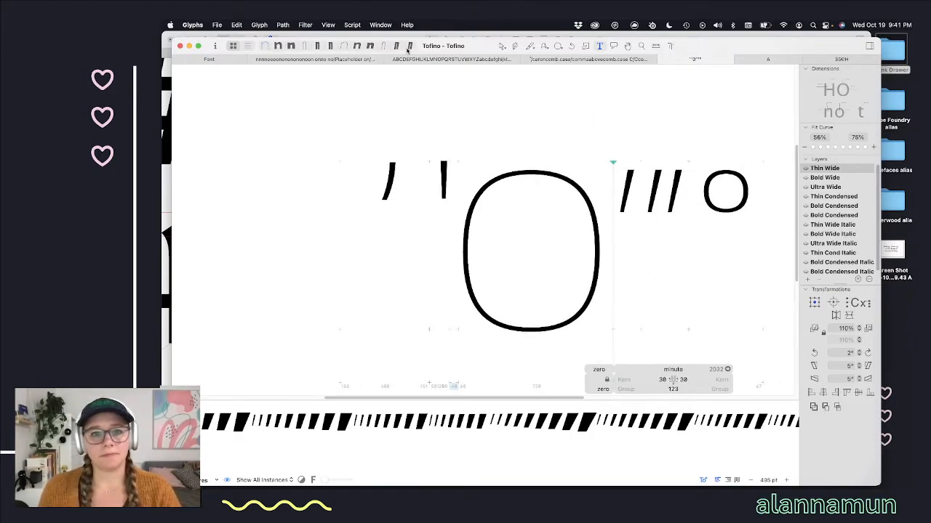
Step: Return to the Amberwood file, insert a zero before the minute mark and replace the H after it with a zero
click(189, 45)
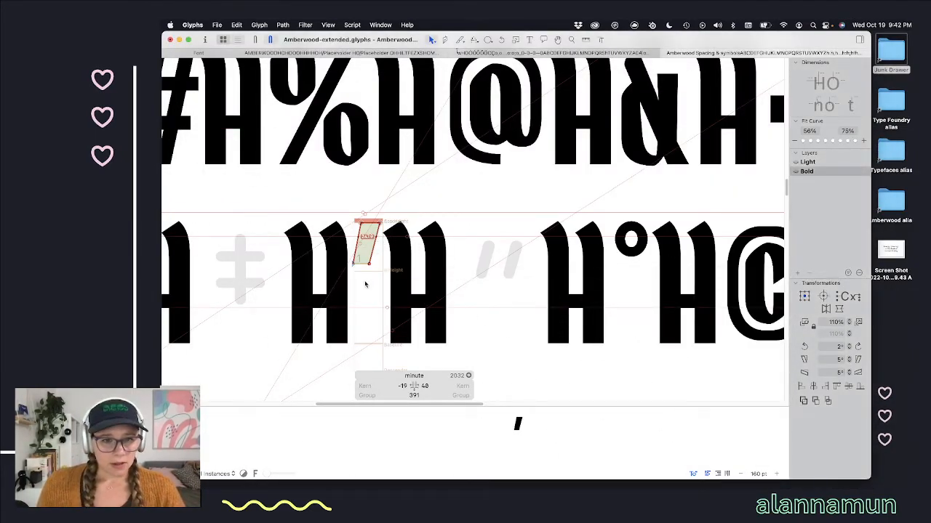
key(Escape)
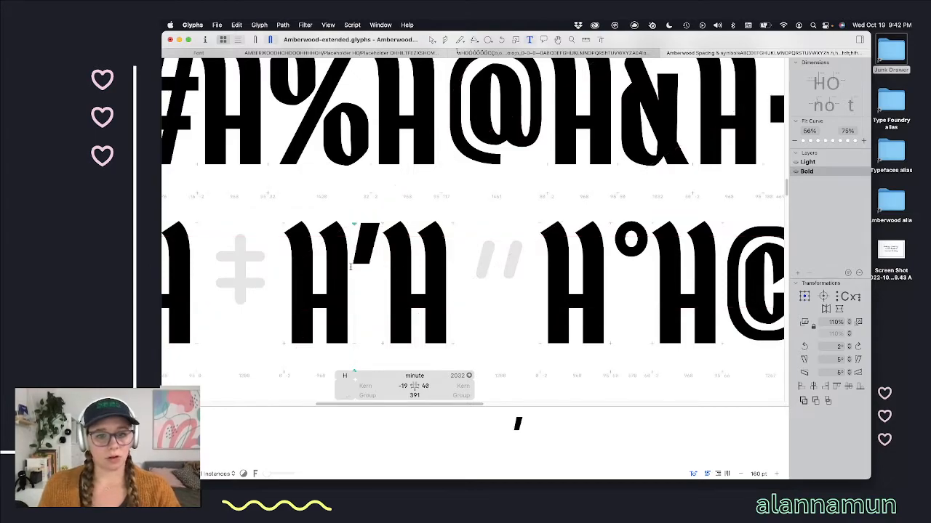
text(0)
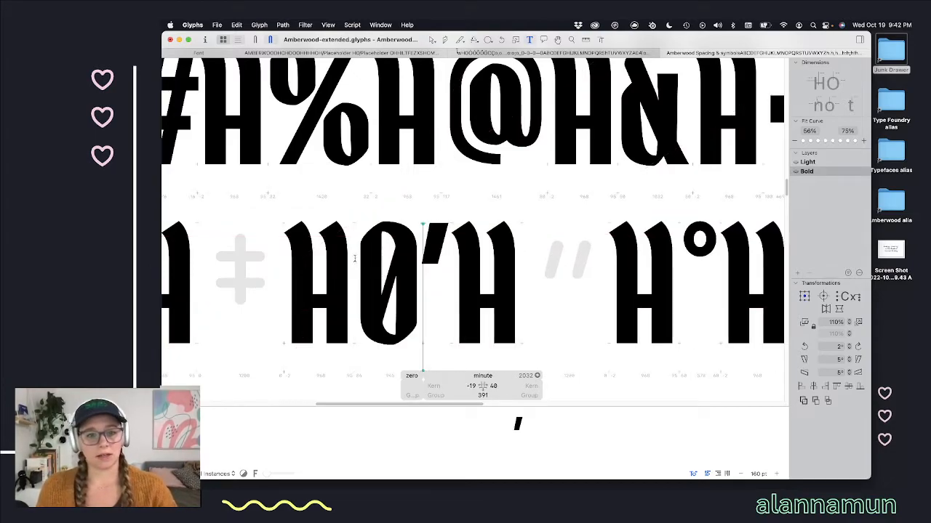
click(505, 266)
key(BackSpace)
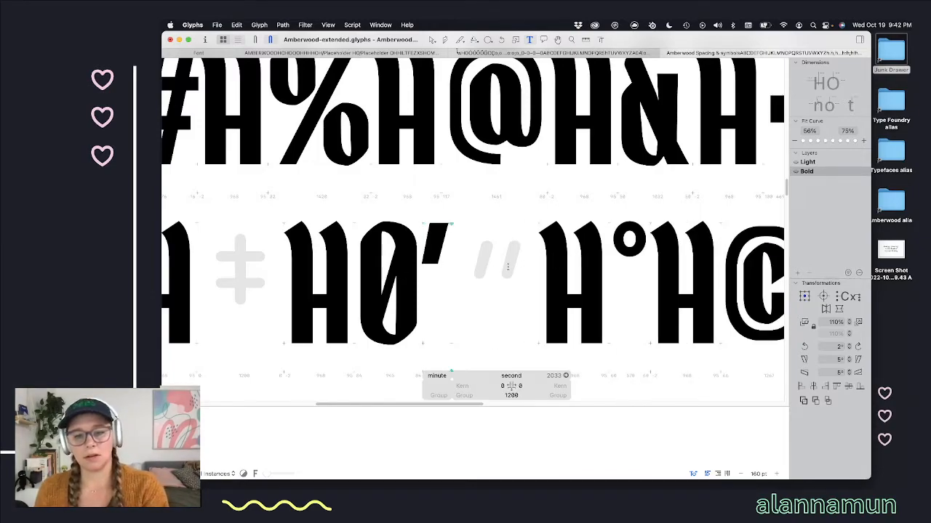
text(0)
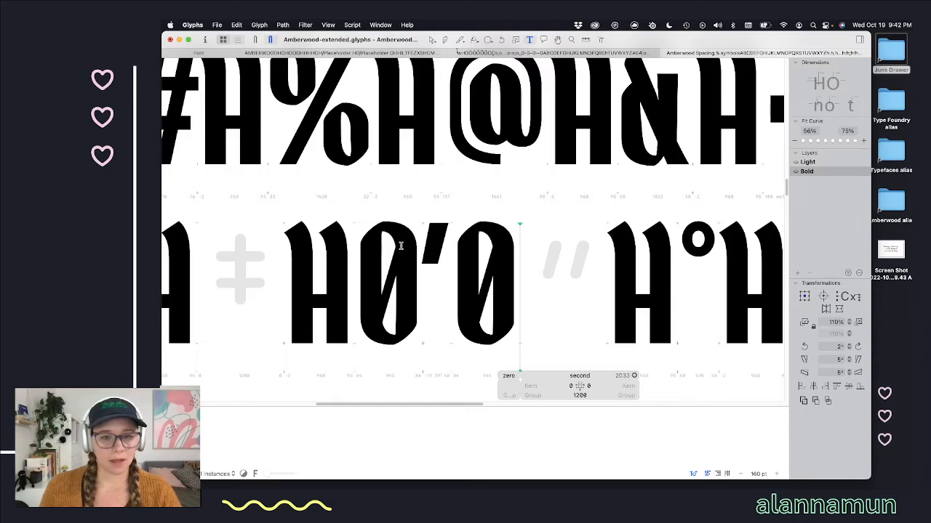
Step: Shift the bottom nodes of the Bold minute mark 20 units left to increase its slant
scroll(423, 253, up, 5)
double_click(439, 261)
drag(459, 188, 402, 230)
key(shift+Left)
key(shift+Left)
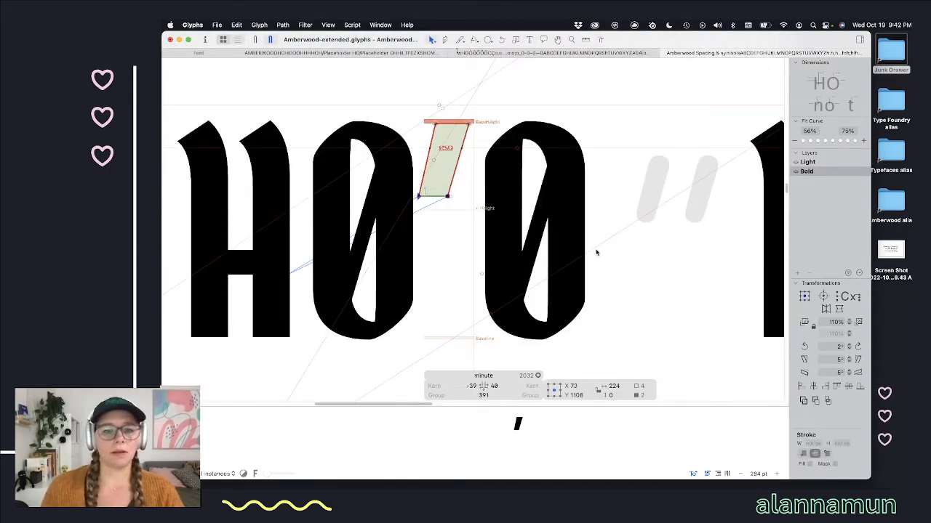
Step: Narrow the Bold minute mark by shifting its right-edge nodes 30 units left, and preview it between the zeros
click(491, 140)
click(461, 152)
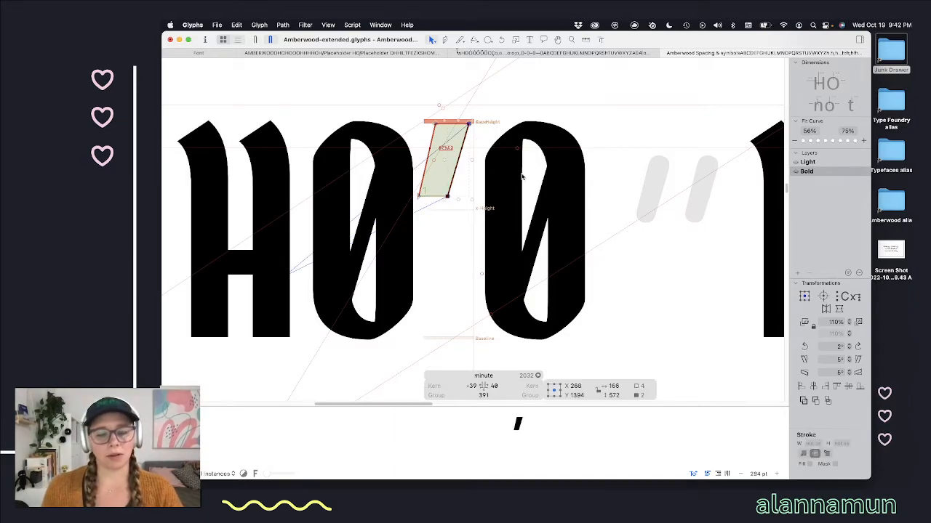
key(shift+Left)
key(shift+Left)
key(shift+Left)
key(space)
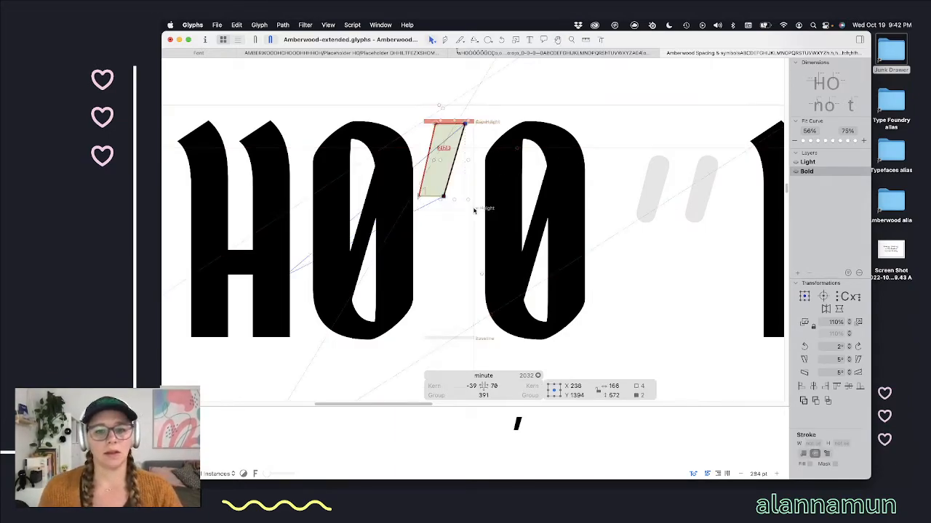
Step: Set the Bold minute mark's right sidebearing to 60
click(494, 386)
text(68)
key(Return)
Step: Shift the minute mark's whole outline right within its width to a left sidebearing of 31 and a right of -10
drag(513, 105, 385, 220)
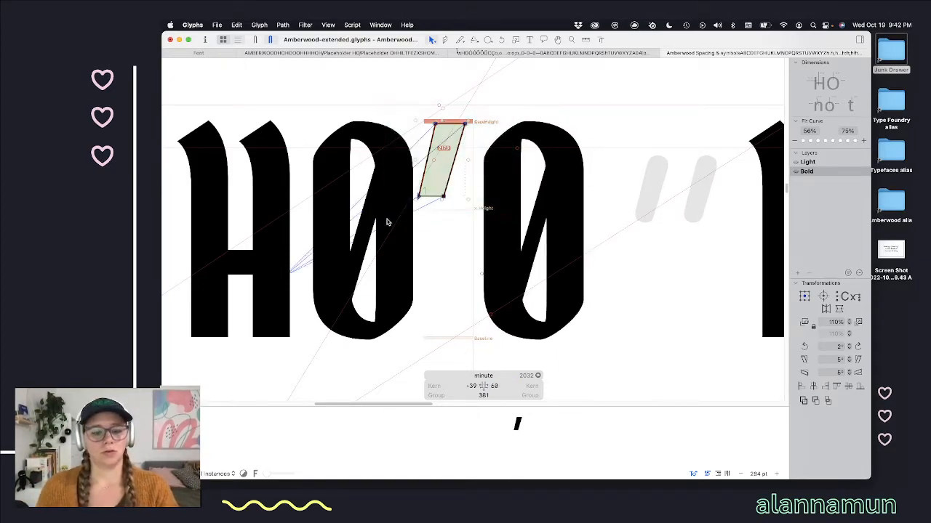
key(shift+Right)
key(shift+Right)
key(shift+Right)
key(space)
key(shift+Right)
key(shift+Right)
key(shift+Right)
key(shift+Right)
key(shift+Right)
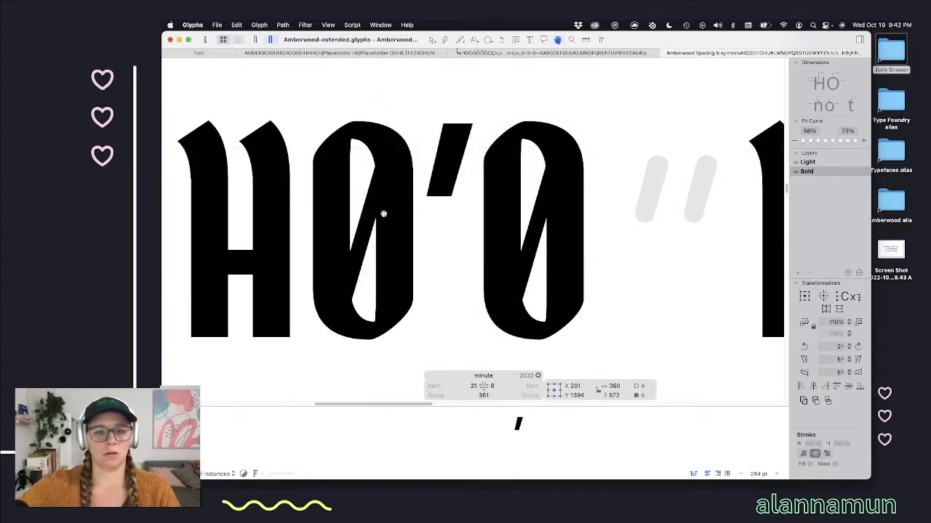
key(shift+Left)
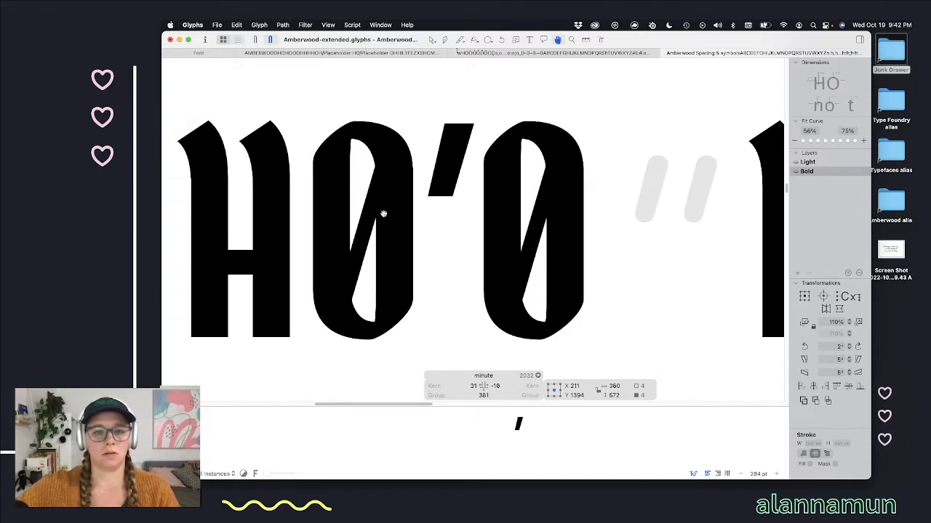
Step: Build the Bold second mark from two minute components, offsetting the second component 300 units to the right
double_click(648, 227)
right_click(653, 224)
click(680, 230)
text(min)
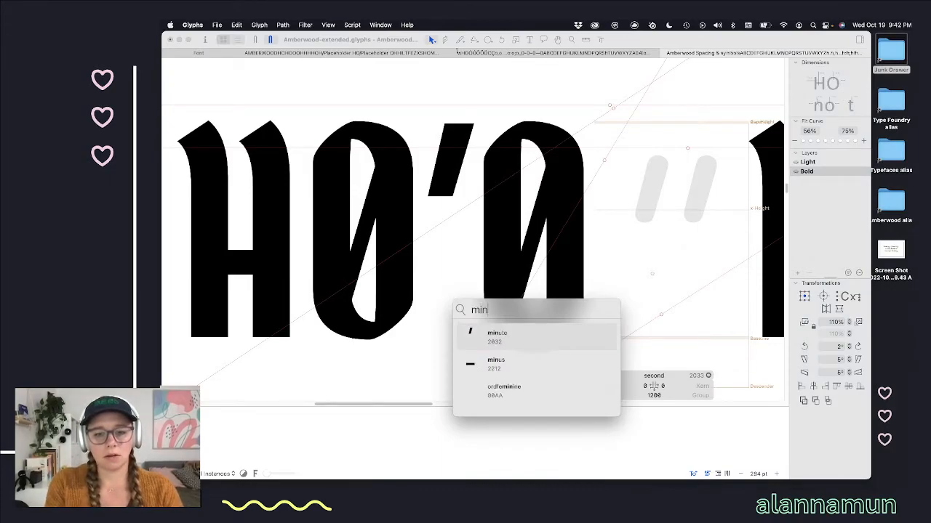
key(Return)
key(super+v)
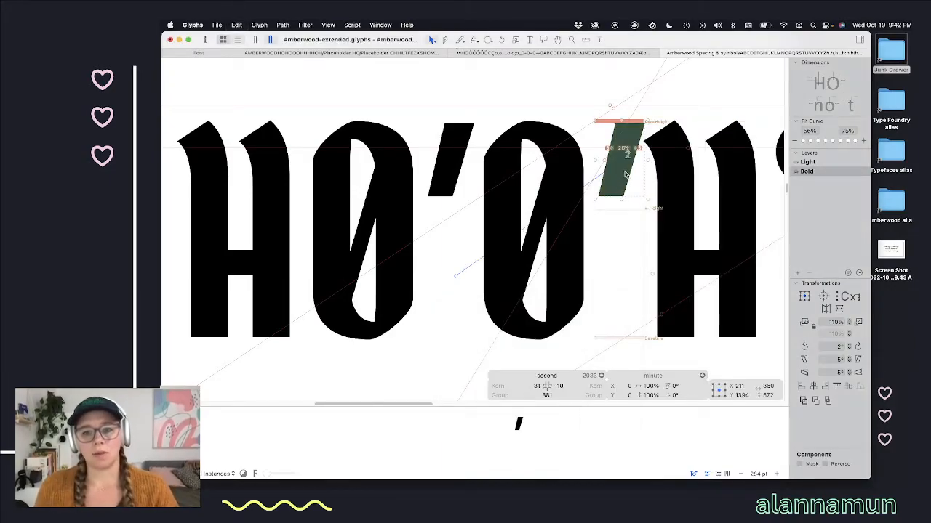
key(super+Right)
key(super+Right)
key(super+Right)
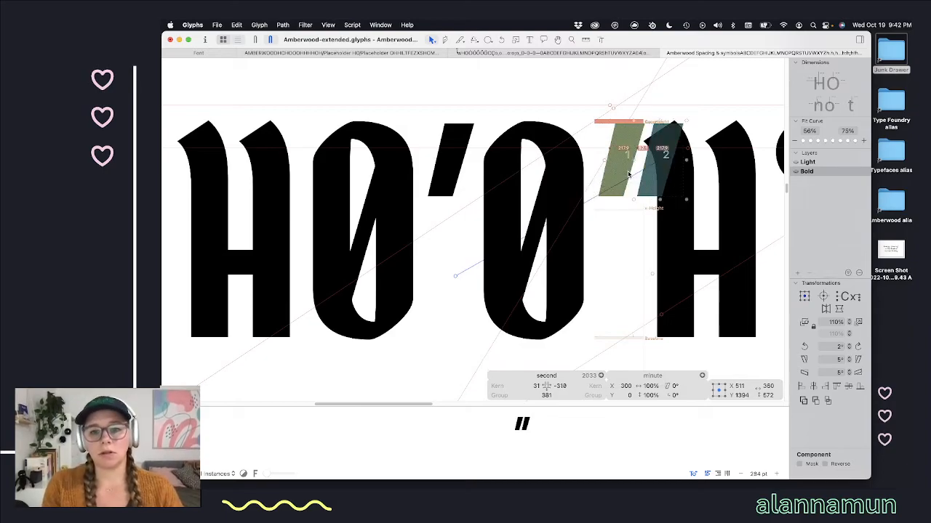
Step: Link both sidebearings of the Bold second mark to the minute glyph by entering minute
click(540, 386)
text(minute)
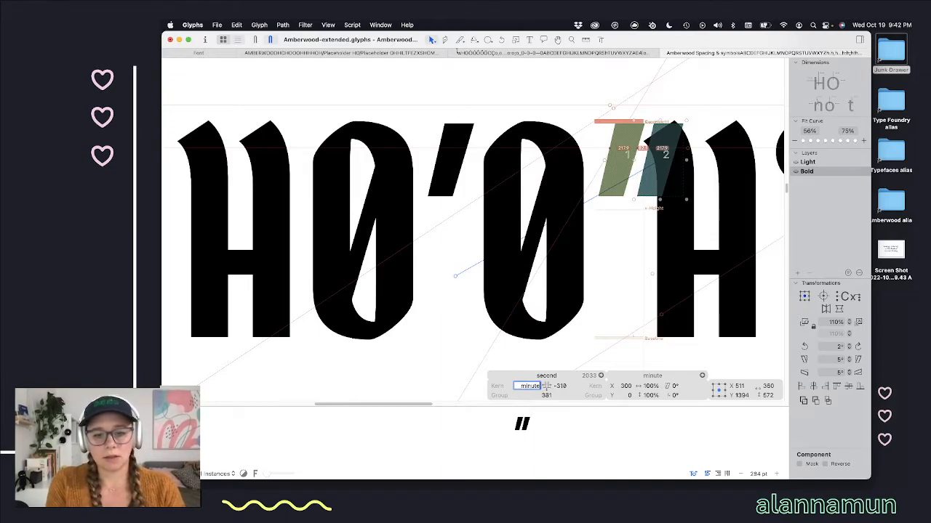
key(Return)
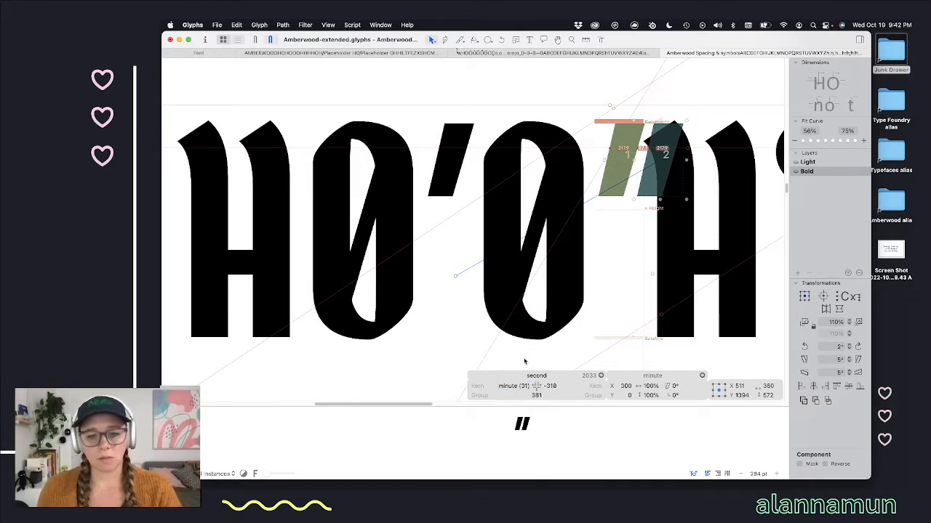
click(515, 386)
click(554, 386)
text(minute)
key(Return)
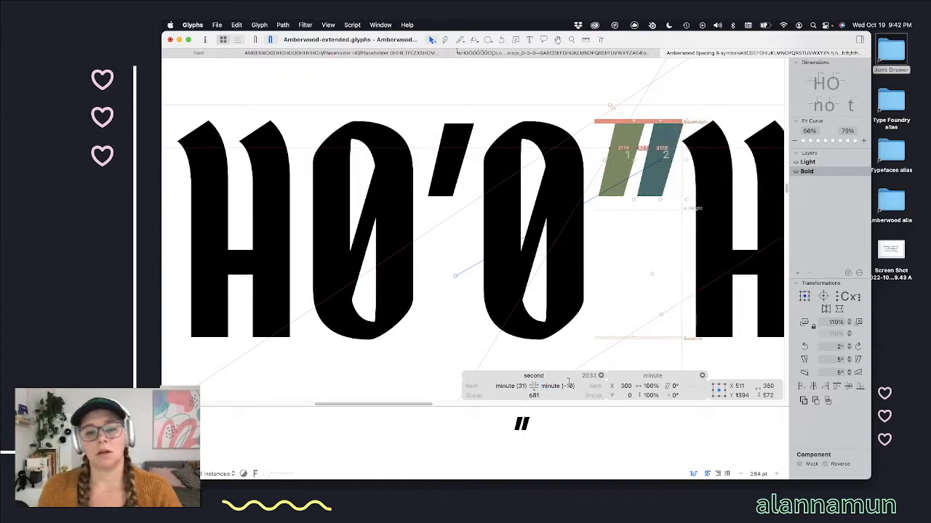
Step: Examine the minute and second marks beside the zeros and degree sign, comparing their proportions with Tofino's
click(675, 322)
key(t)
scroll(674, 321, down, 5)
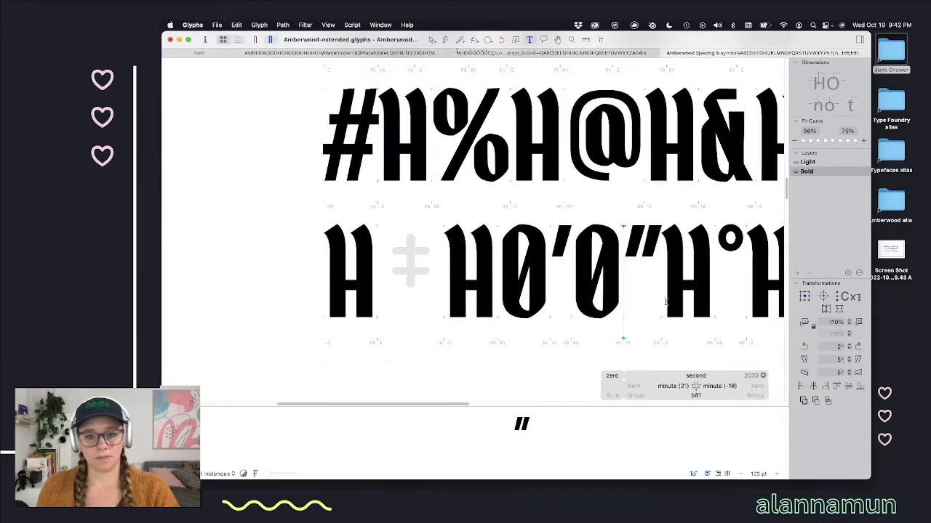
scroll(666, 302, right, 3)
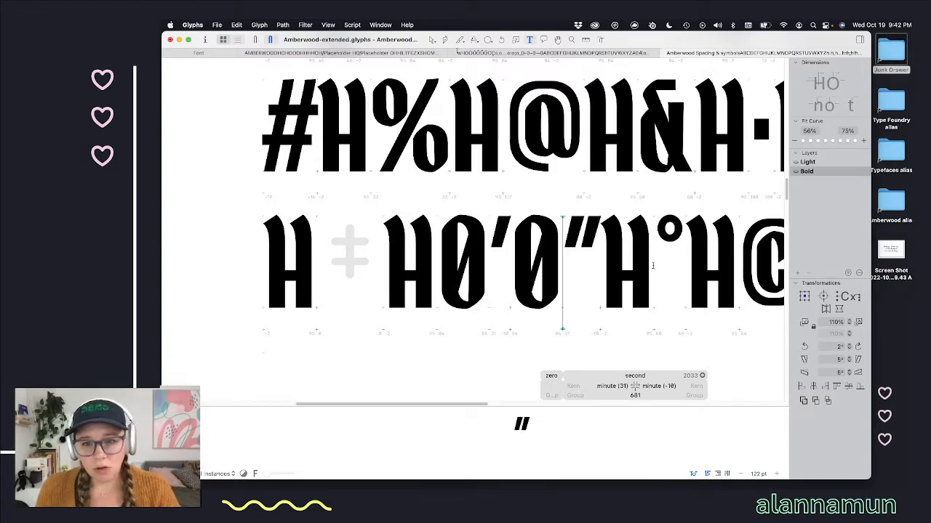
scroll(652, 267, up, 3)
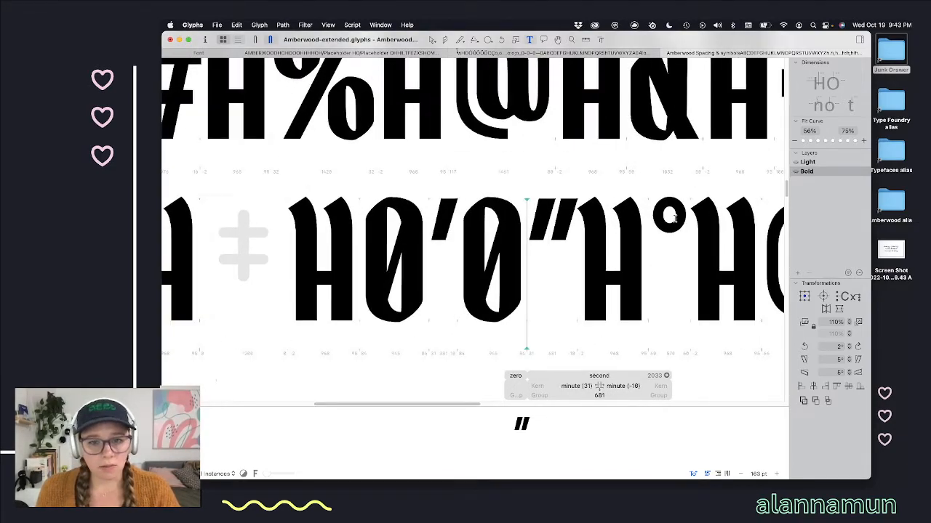
click(738, 472)
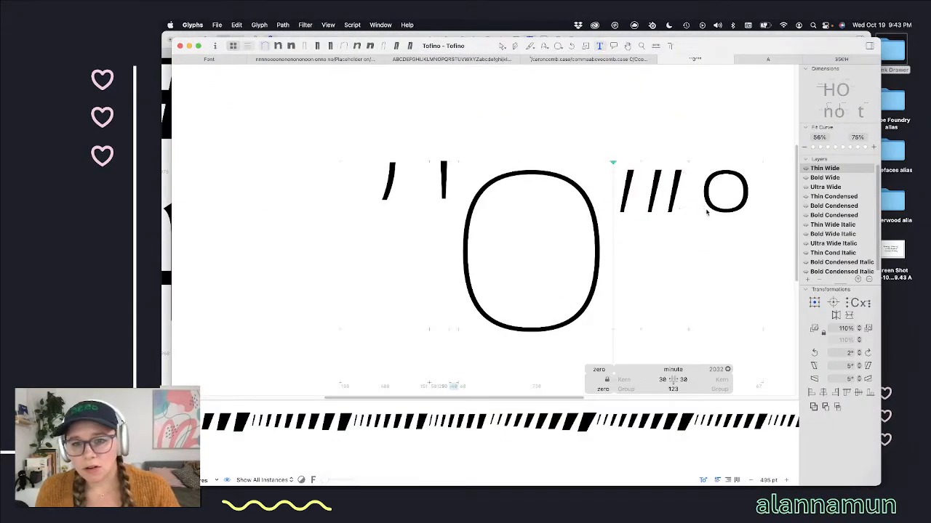
click(189, 46)
click(561, 286)
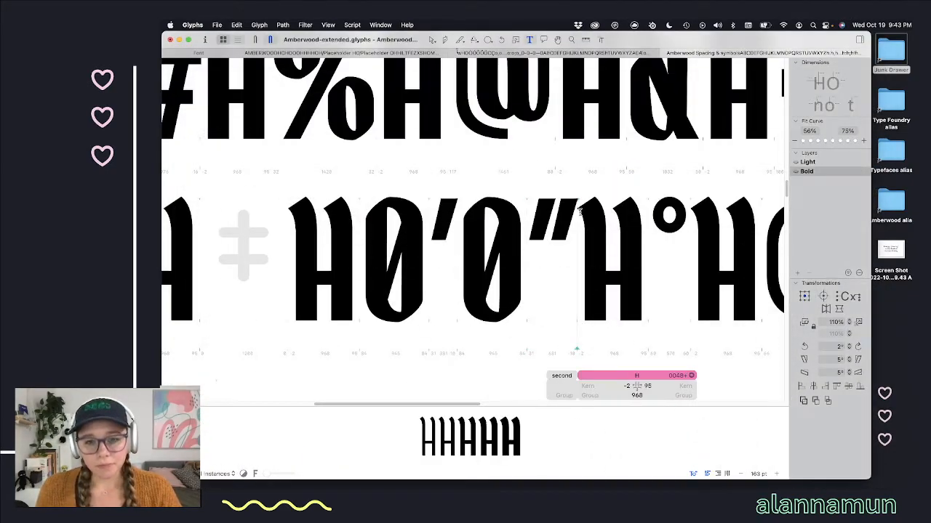
Step: Shorten the Bold minute mark by raising its bottom nodes 100 units, and shift those nodes 10 units left
double_click(438, 234)
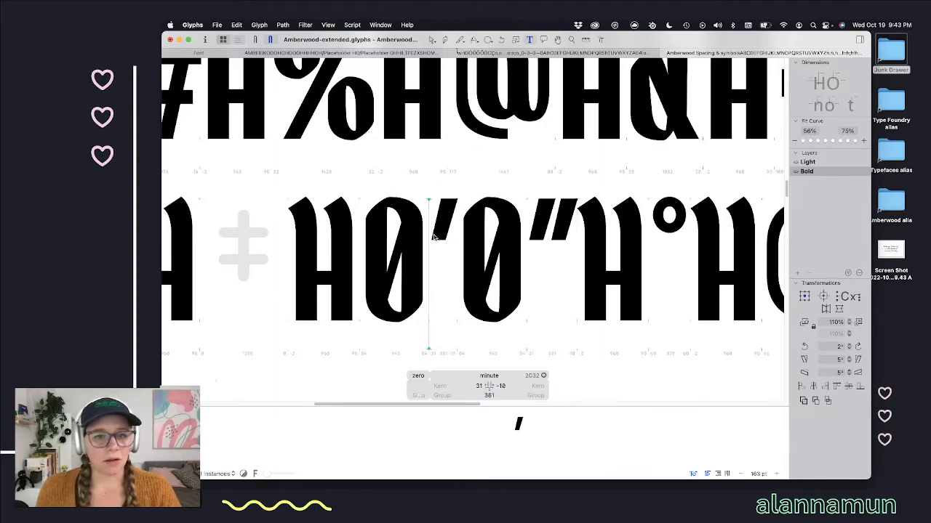
drag(419, 250, 454, 235)
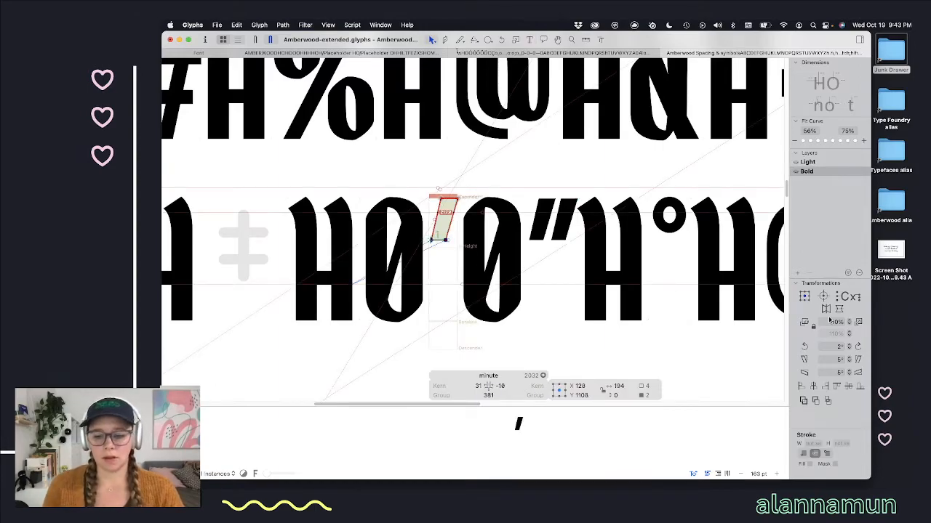
key(super+shift+Up)
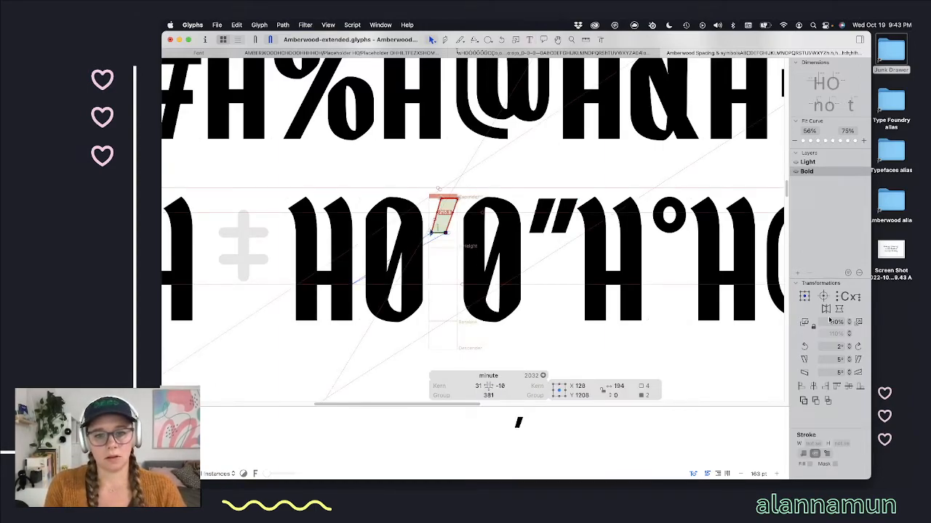
key(shift+Left)
key(space)
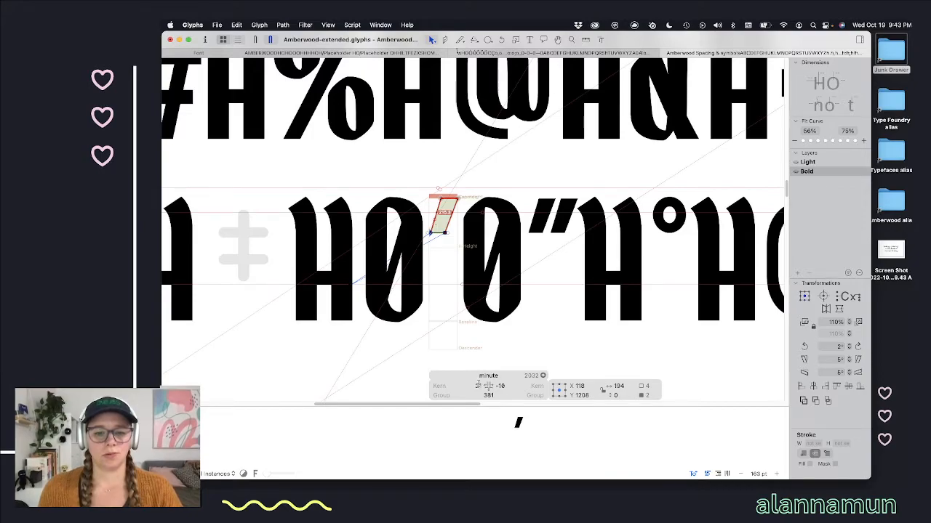
Step: Set the Bold minute mark's right sidebearing to -20, preview it, and tighten it to -30
click(499, 385)
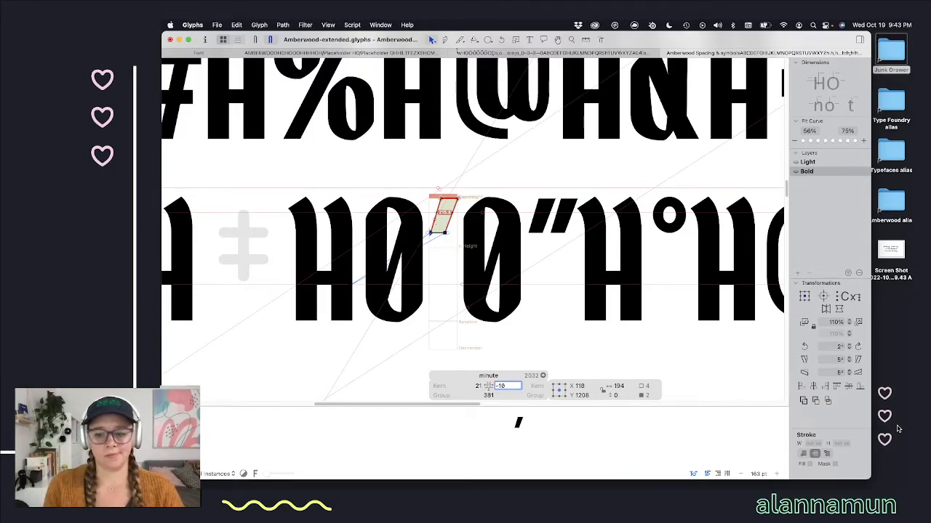
text(-20)
key(Return)
key(space)
text(-30)
key(Return)
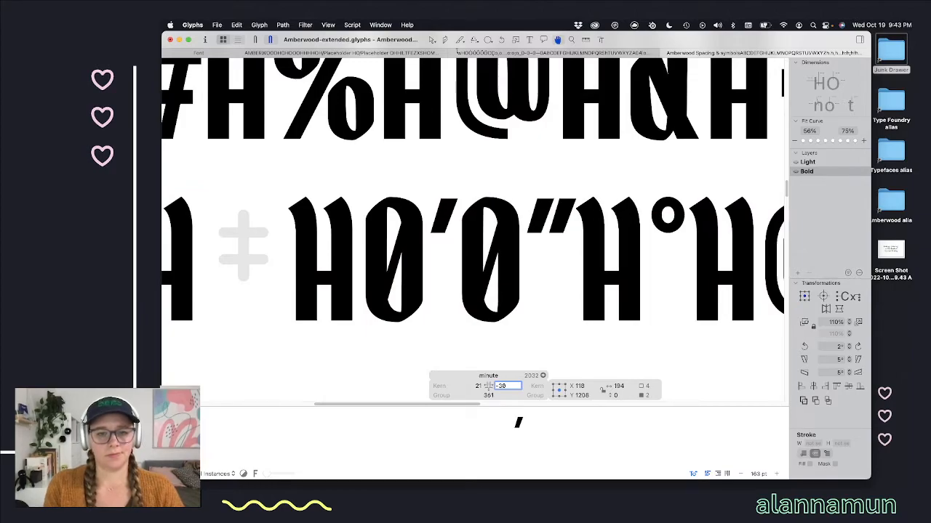
Step: Check the spacing of the minute, second and degree marks in the symbols line, ending with the cursor before the minute mark
scroll(598, 301, down, 5)
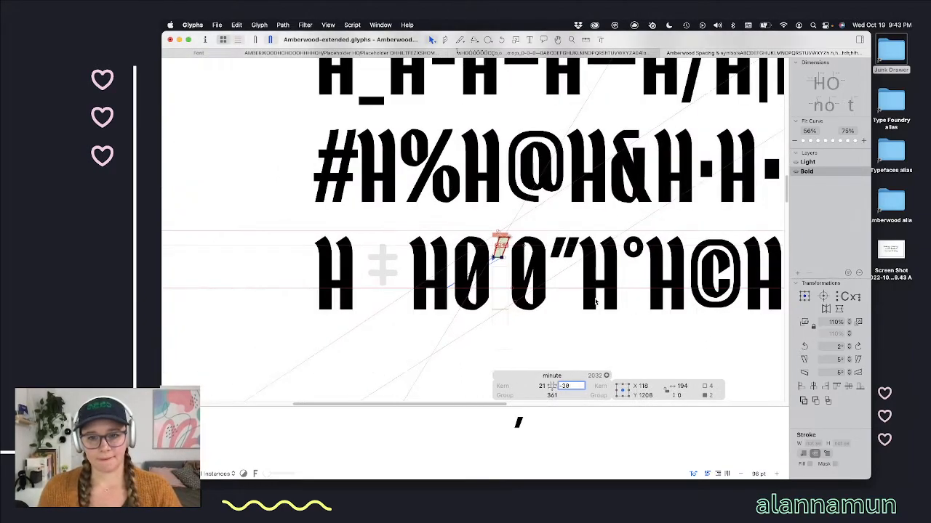
click(652, 329)
key(t)
click(615, 273)
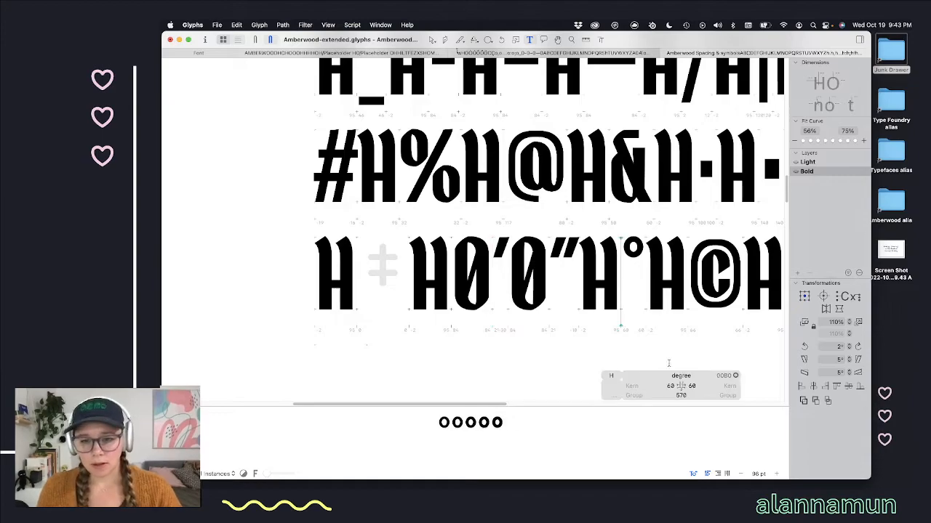
key(Left)
key(Left)
key(Left)
key(Left)
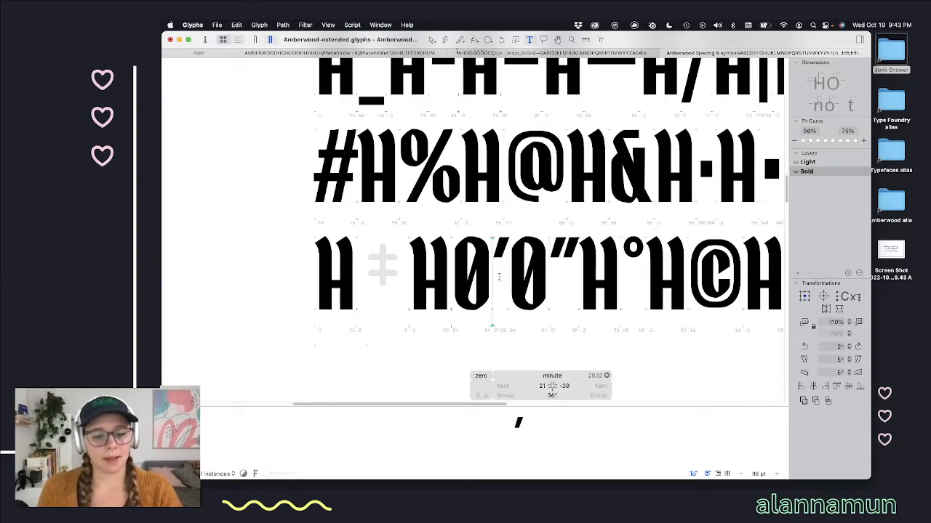
Step: Switch to the Light master and copy the outline of its quotesingle glyph
key(super+1)
scroll(673, 270, right, 10)
scroll(675, 271, up, 5)
scroll(533, 234, left, 10)
scroll(533, 235, up, 6)
scroll(407, 165, up, 10)
scroll(407, 165, right, 4)
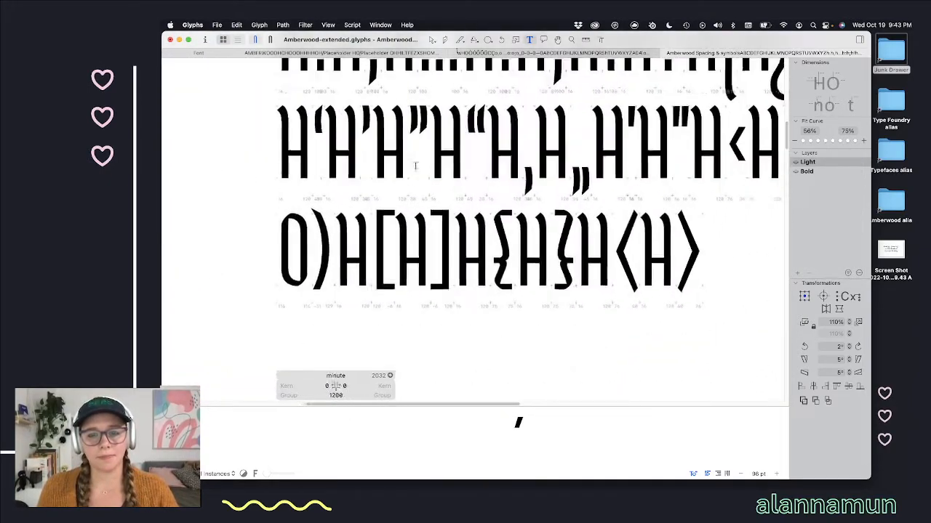
scroll(415, 166, up, 3)
scroll(415, 166, right, 4)
key(Escape)
click(581, 146)
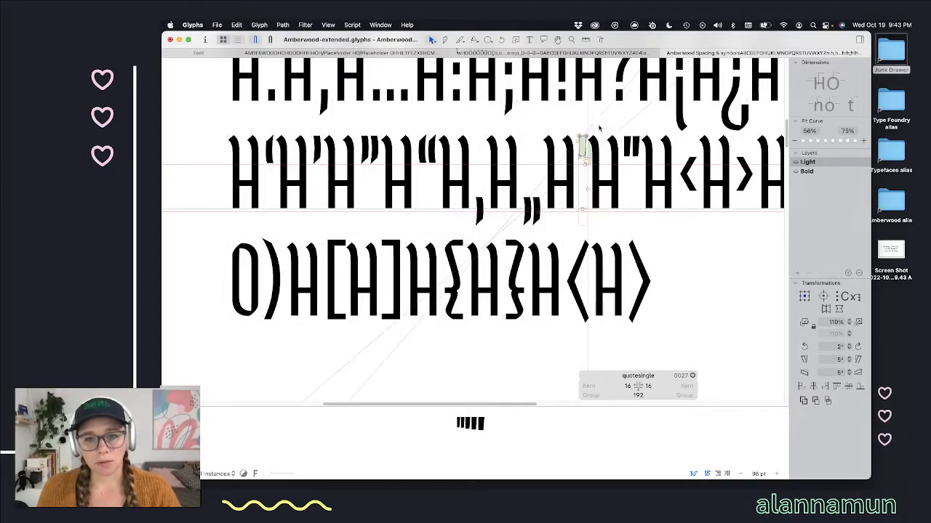
click(584, 145)
Step: Paste the quotesingle outline into the empty Light minute glyph in the symbols line
scroll(466, 245, down, 5)
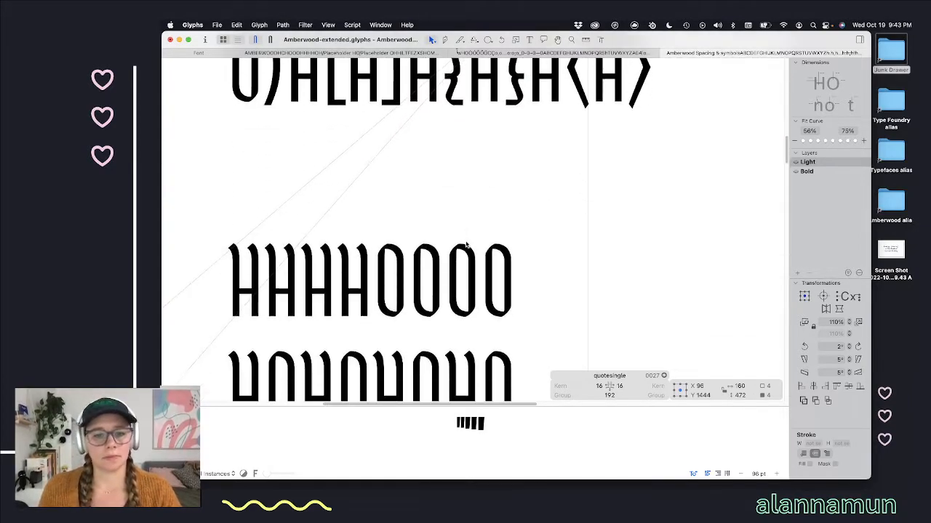
scroll(466, 245, down, 8)
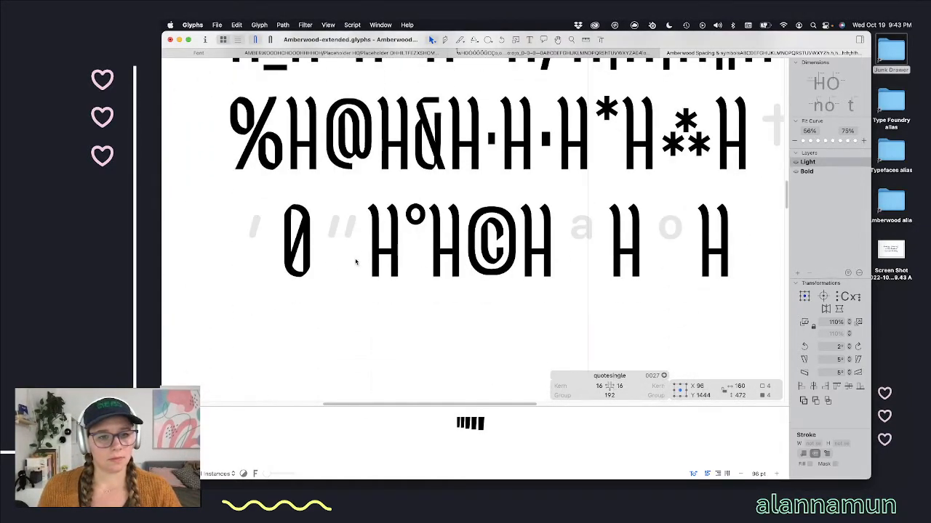
double_click(264, 242)
key(super+v)
key(super+plus)
key(super+plus)
key(super+plus)
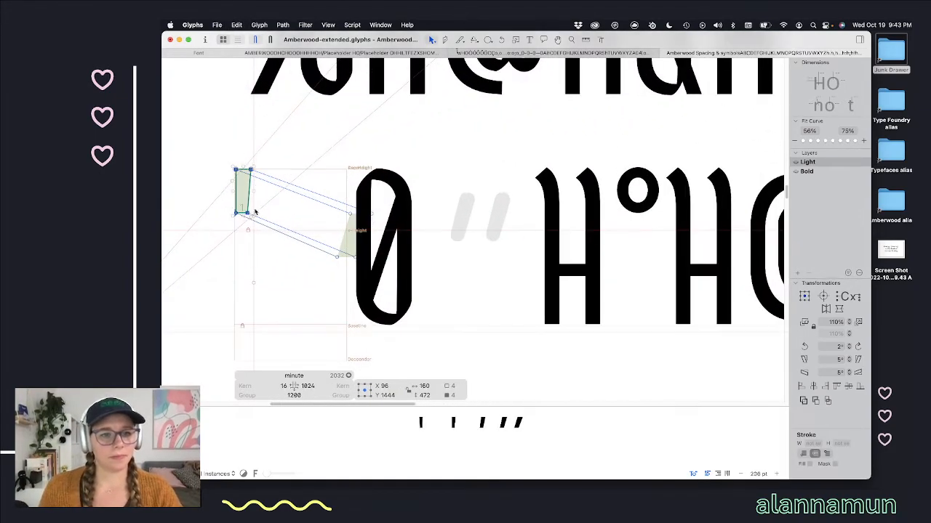
Step: Slant the Light minute mark by shifting its two bottom nodes 100 units left
click(262, 207)
drag(284, 201, 225, 226)
key(shift+Left)
key(shift+Left)
key(shift+Left)
key(shift+Left)
key(shift+Left)
key(shift+Left)
key(shift+Left)
key(shift+Left)
key(shift+Left)
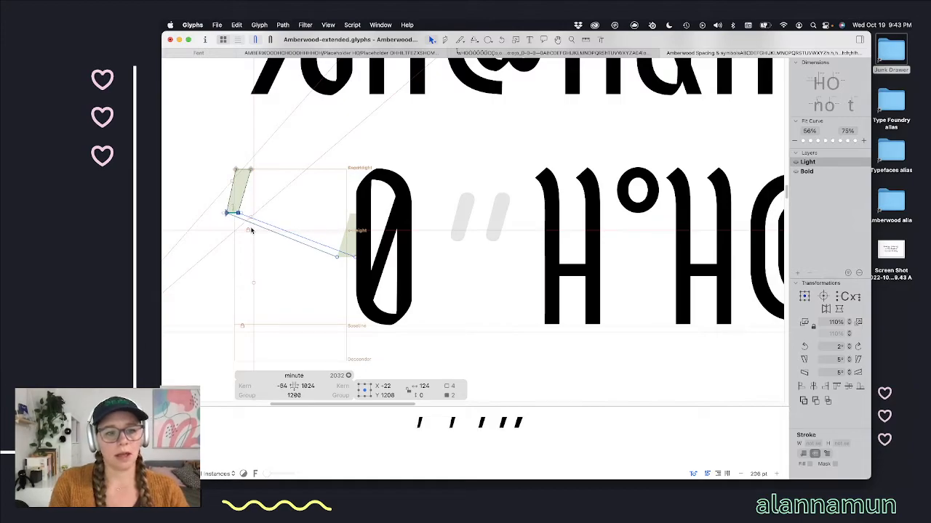
Step: Try shortening the Light minute mark by 70 units, and settle its bottom nodes at Y 1218
key(shift+Up)
key(shift+Up)
key(shift+Up)
key(shift+Up)
key(shift+Up)
key(shift+Up)
key(shift+Up)
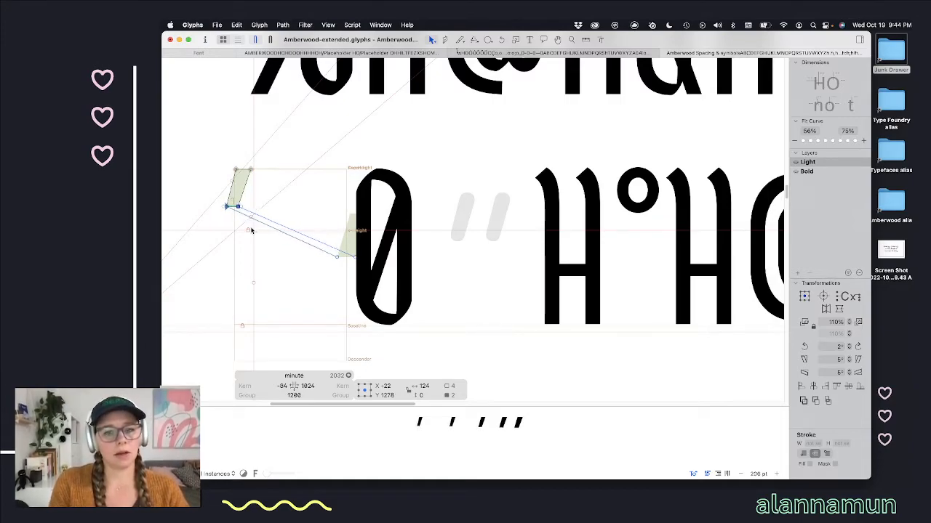
key(shift+Down)
key(shift+Down)
key(shift+Down)
key(shift+Down)
key(shift+Down)
key(shift+Down)
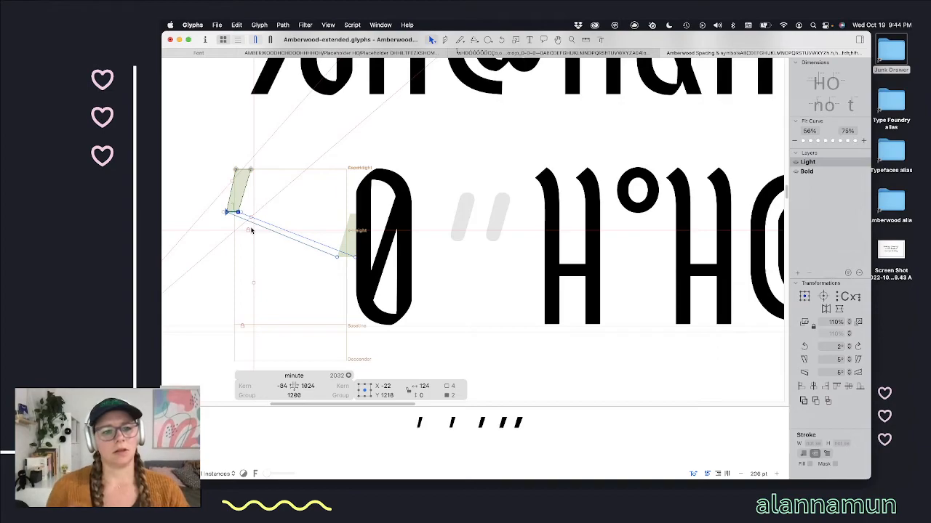
Step: Shift the whole Light minute outline 60 units right
drag(281, 153, 190, 235)
key(shift+Right)
key(shift+Right)
key(shift+Right)
key(shift+Right)
key(shift+Right)
key(shift+Right)
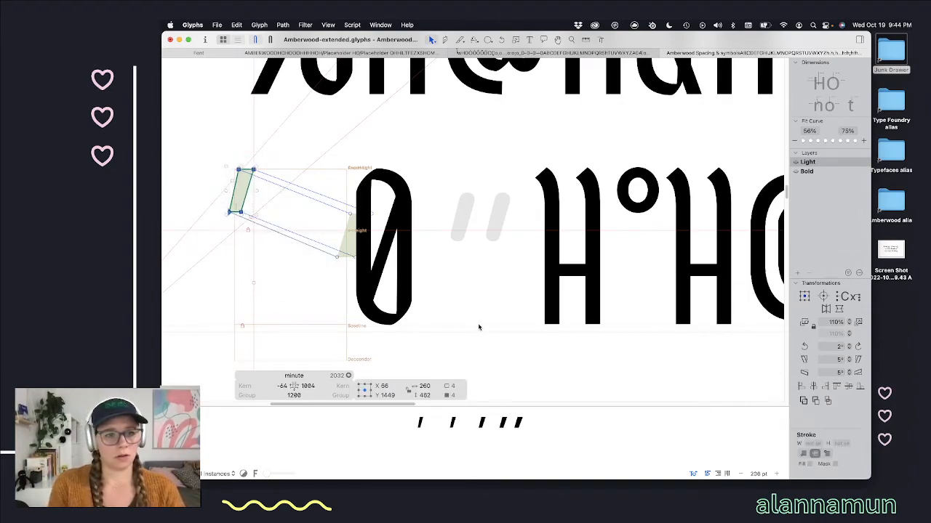
Step: Set the Light minute mark's right sidebearing to 24 beside the zeros
scroll(583, 367, down, 2)
scroll(584, 362, down, 2)
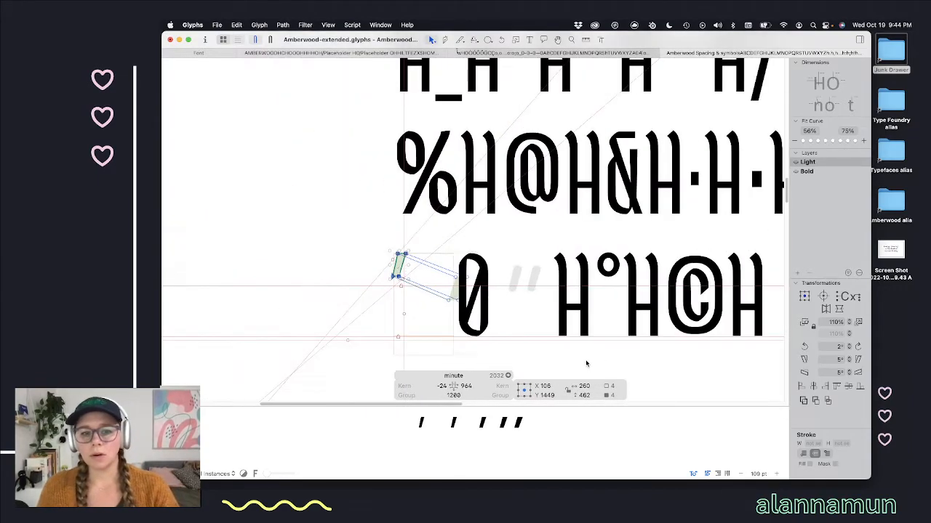
scroll(588, 363, right, 6)
key(t)
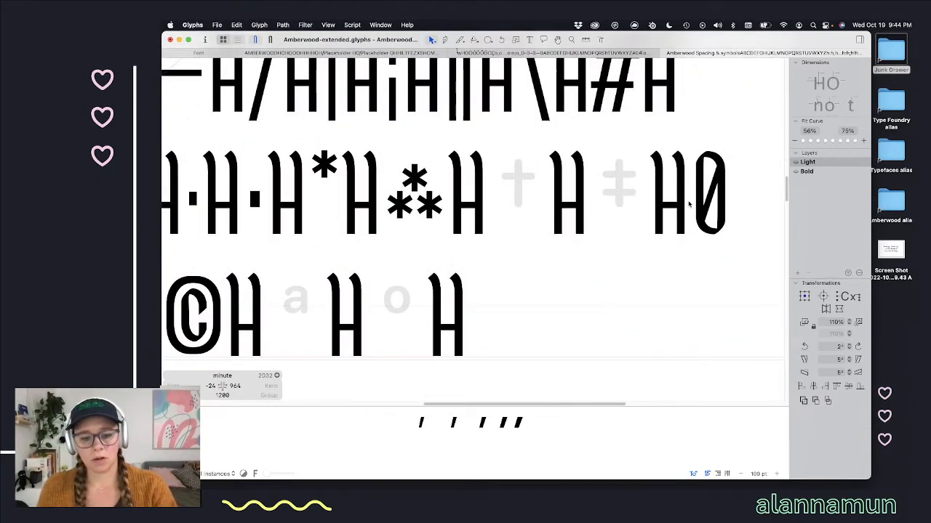
click(690, 194)
scroll(436, 216, left, 6)
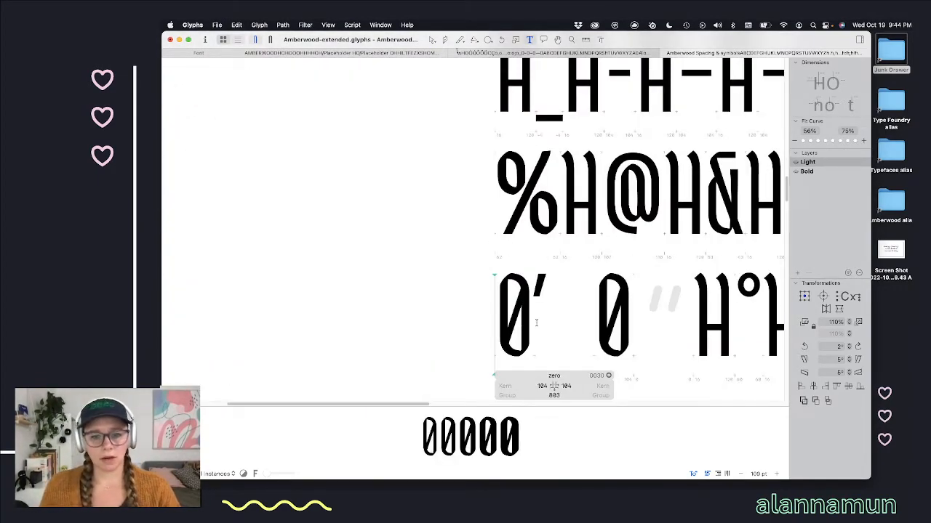
click(536, 322)
scroll(536, 322, up, 5)
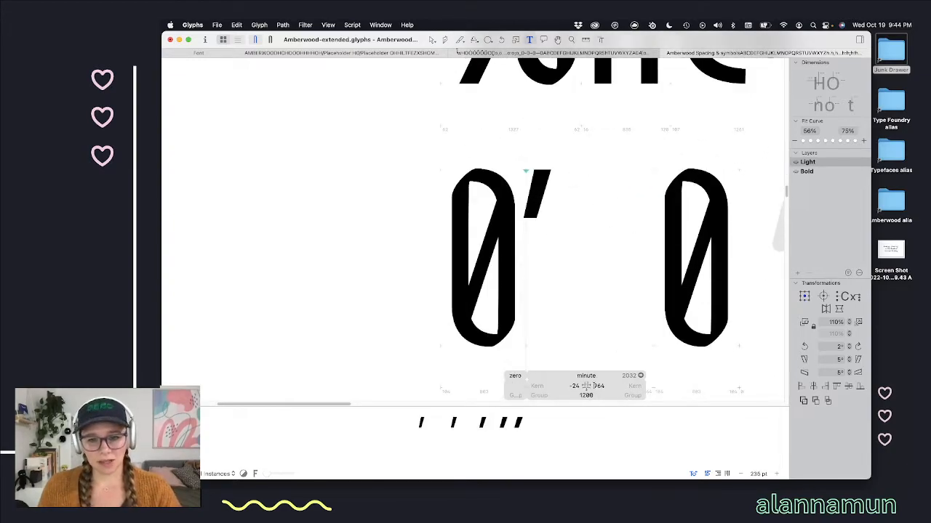
double_click(598, 386)
text(2)
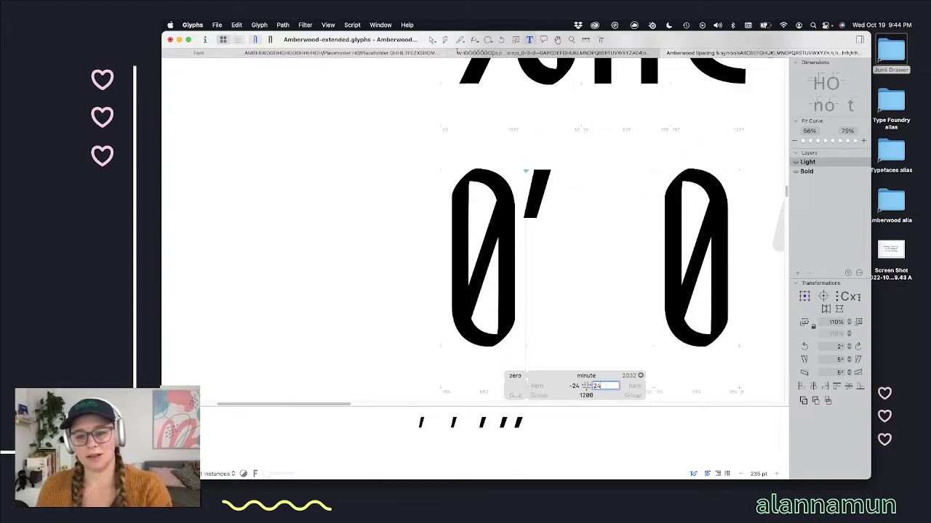
text(4)
key(Return)
Step: Tighten the Light minute mark's right sidebearing to -46, and ease it back to -36
double_click(596, 386)
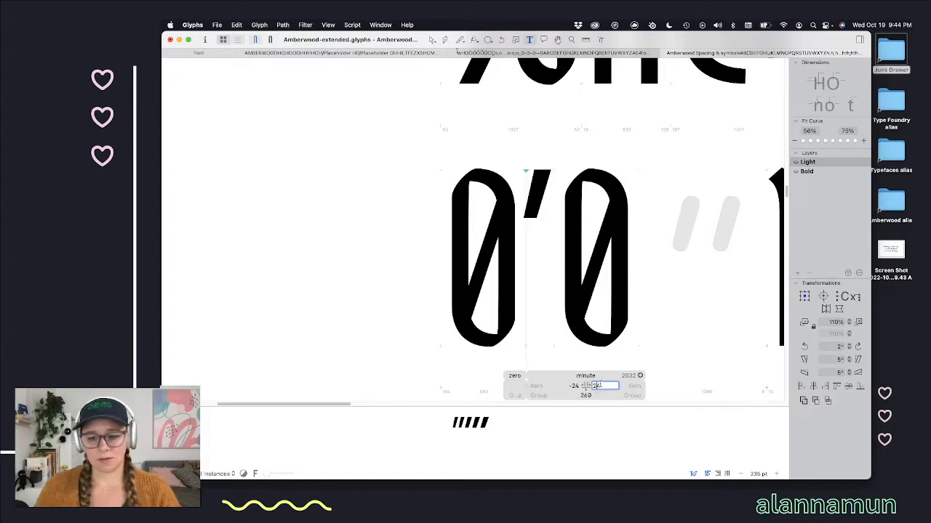
key(shift+Down)
key(shift+Down)
key(shift+Down)
key(shift+Down)
key(shift+Down)
key(shift+Down)
key(shift+Down)
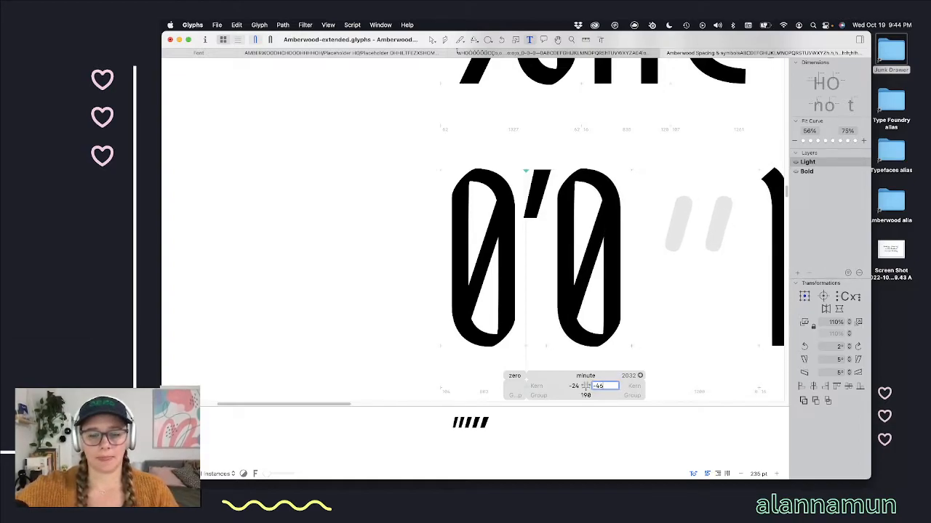
key(shift+Up)
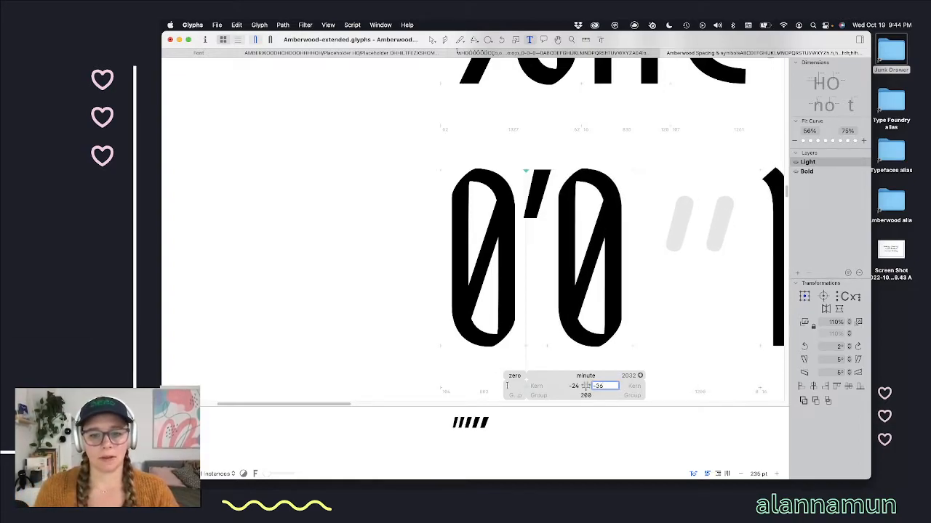
Step: Loosen the Light minute mark's left sidebearing to -4
click(573, 388)
key(shift+Up)
key(shift+Up)
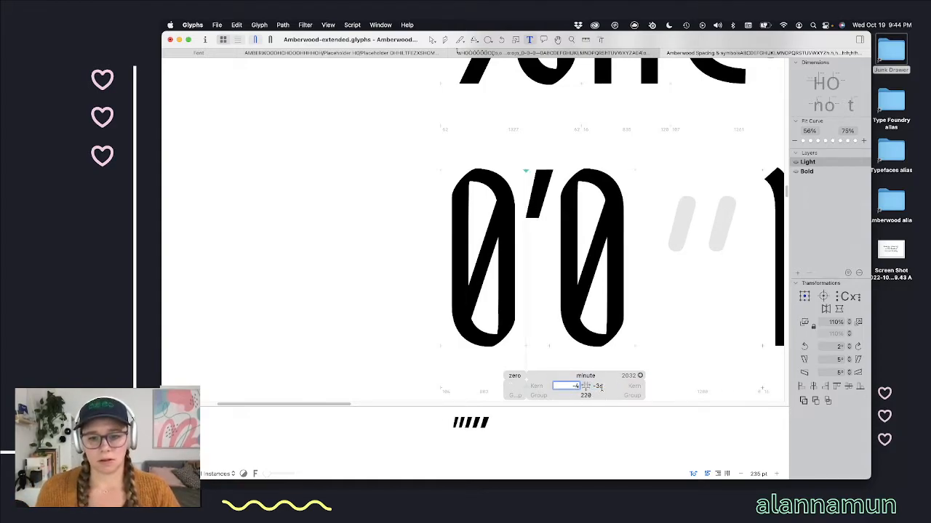
click(600, 386)
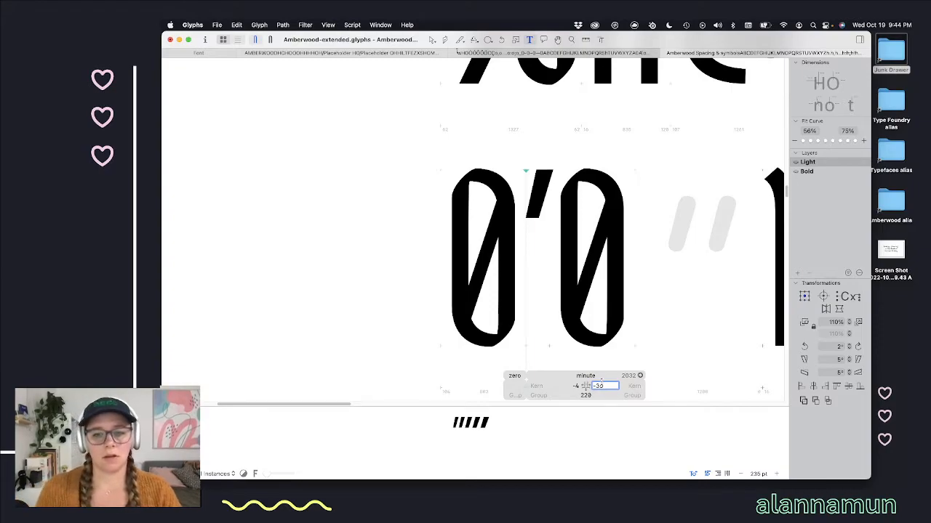
Step: Copy both minute components from the Bold second glyph into the empty Light second glyph
click(647, 253)
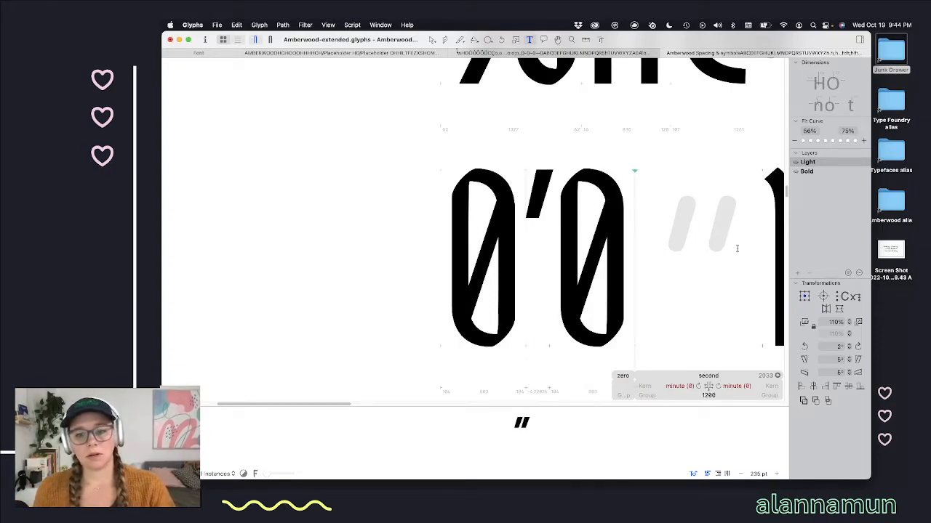
key(super+2)
double_click(689, 186)
click(688, 189)
shift+click(719, 203)
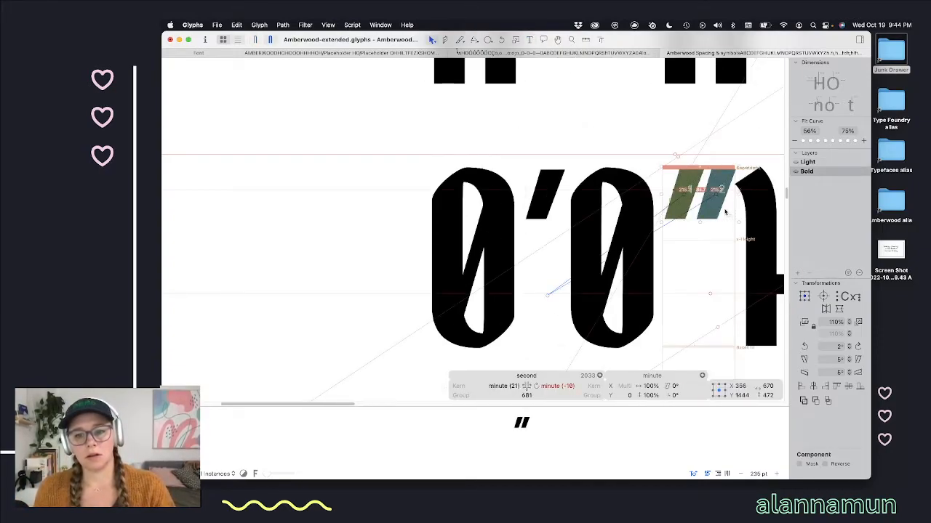
key(super+1)
key(super+2)
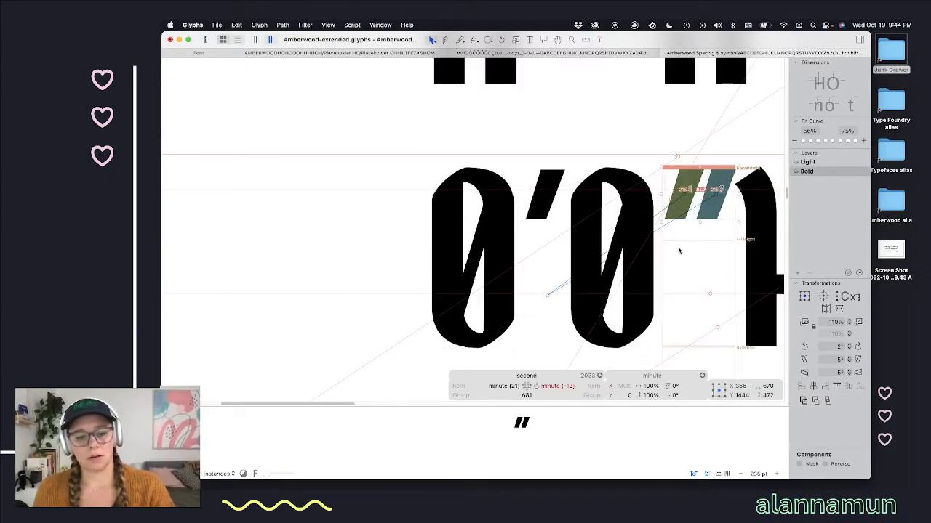
key(super+1)
key(super+v)
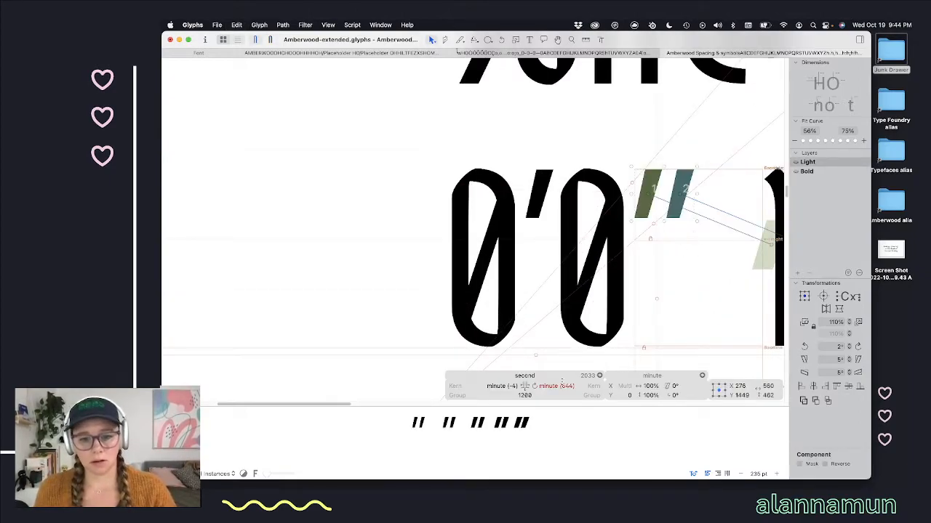
Step: Move the Light second glyph's second component left to X 230, and update the right sidebearing to match the minute
click(687, 204)
click(682, 197)
key(shift+Left)
key(shift+Left)
key(shift+Left)
key(shift+Left)
key(shift+Left)
key(shift+Left)
key(shift+Left)
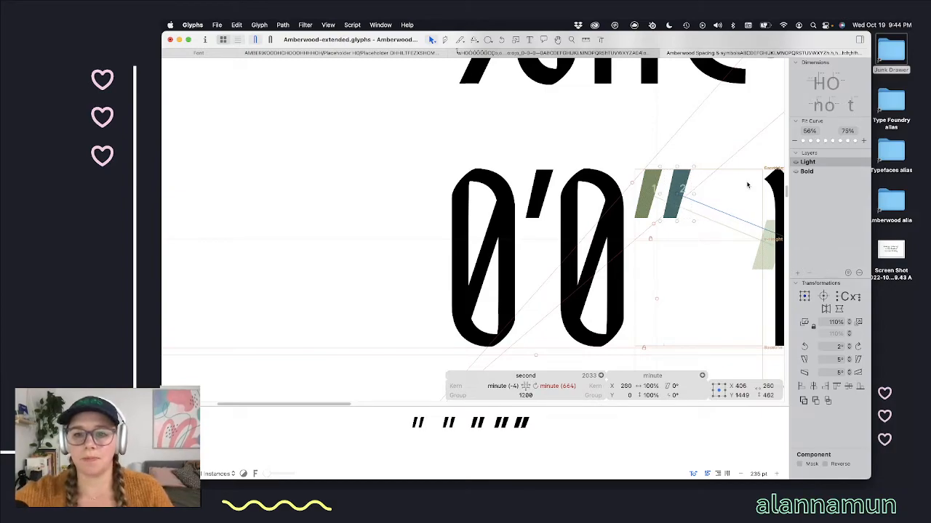
key(space)
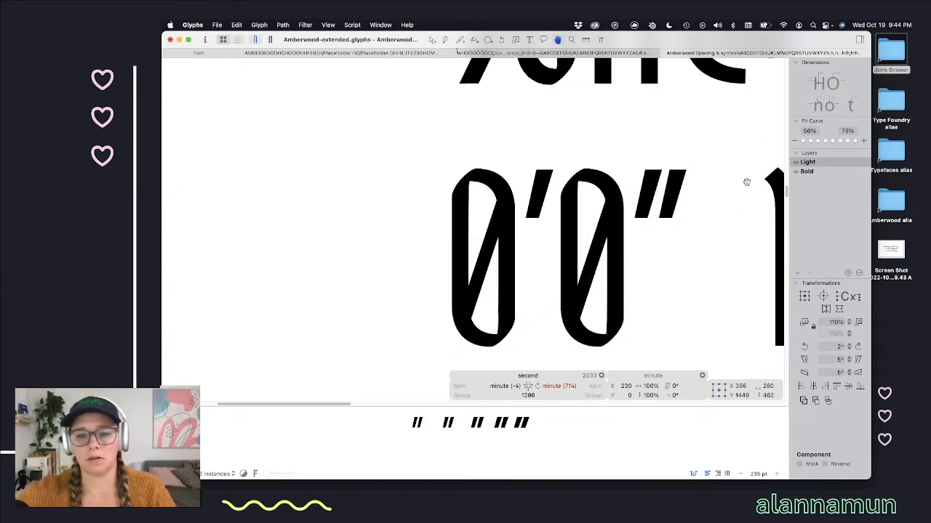
click(539, 385)
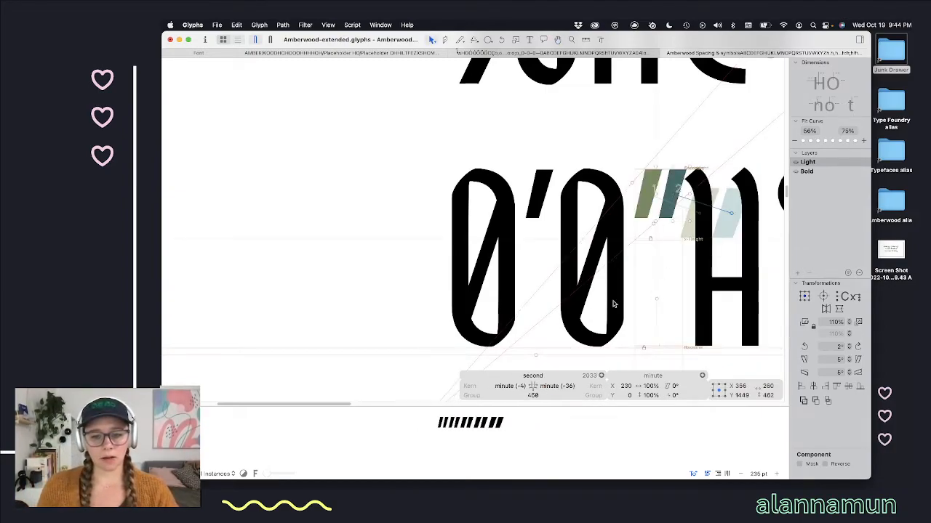
click(696, 255)
Step: Check the spacing of the Light minute, second and degree marks between the zeros and H's
key(t)
key(super+minus)
key(super+minus)
scroll(682, 270, down, 1)
scroll(654, 269, right, 5)
scroll(523, 298, down, 1)
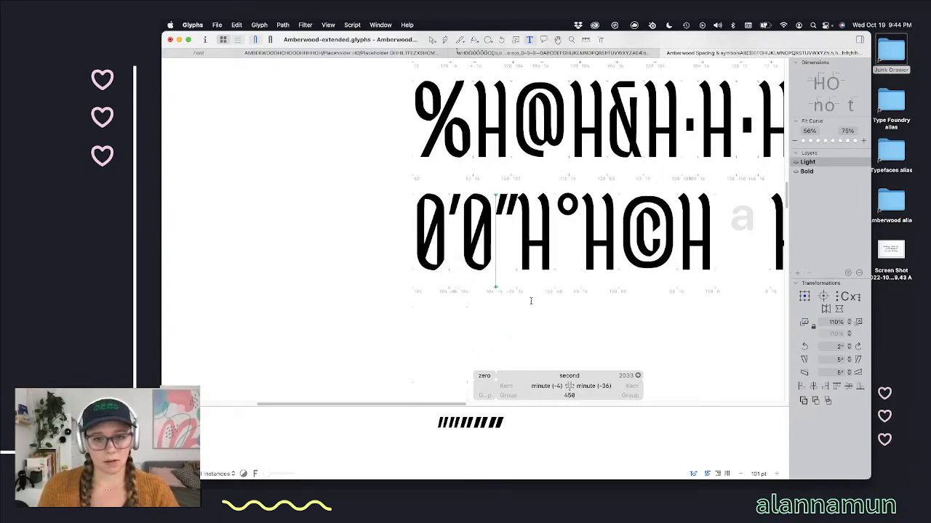
scroll(534, 299, down, 4)
scroll(562, 258, up, 3)
key(Right)
key(Right)
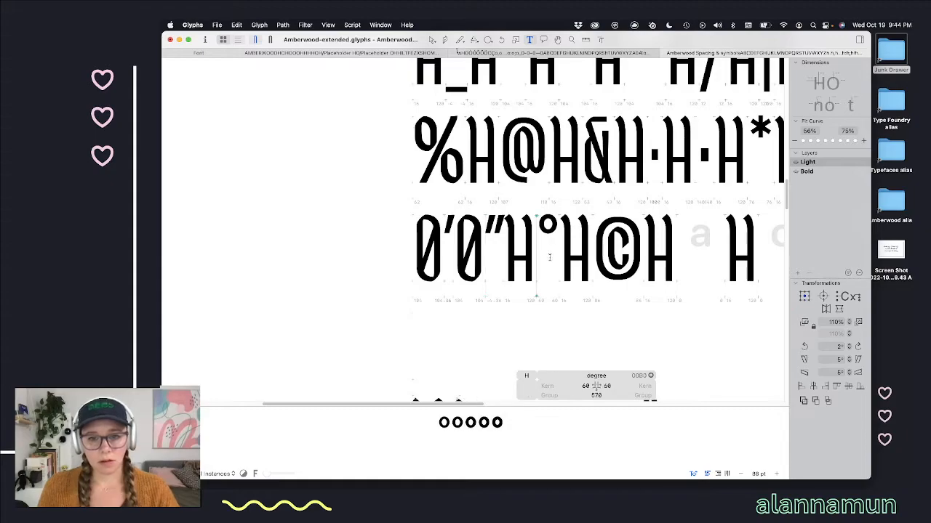
click(555, 264)
scroll(518, 269, down, 3)
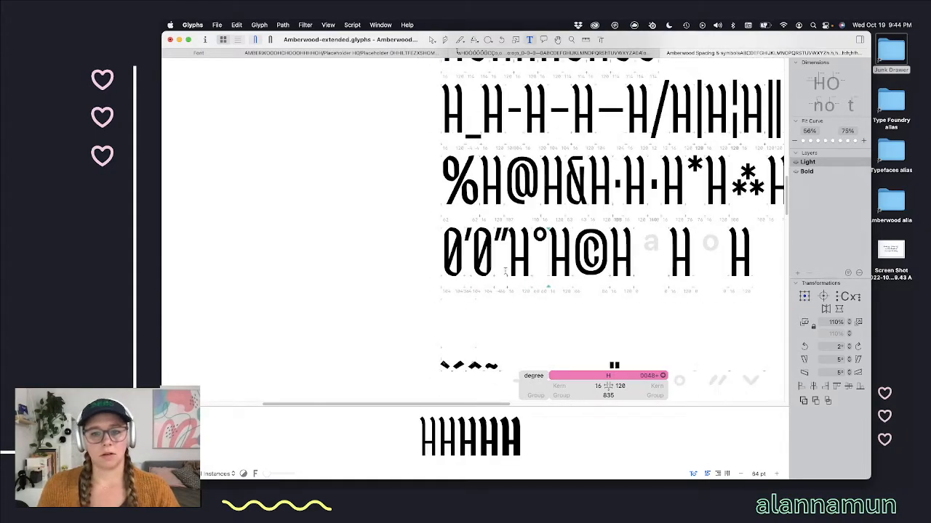
click(506, 270)
scroll(495, 275, right, 6)
scroll(489, 276, left, 5)
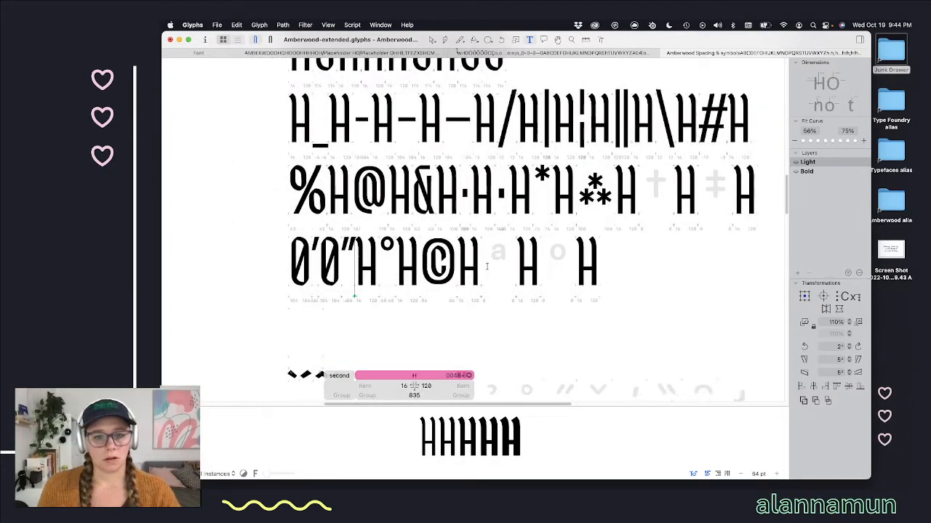
Step: Review the ordinals, daggers and accents that still need drawing, ending with the cursor before the double dagger
click(489, 277)
click(546, 281)
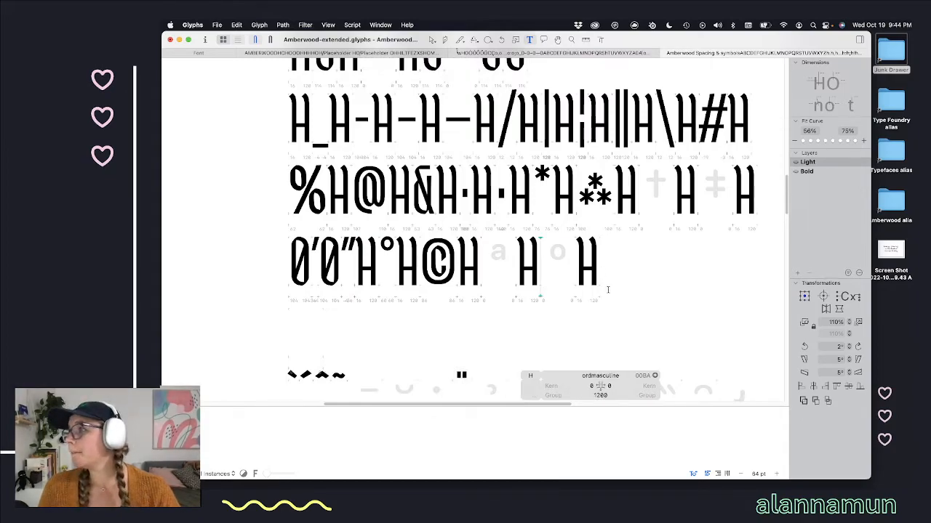
scroll(608, 289, down, 5)
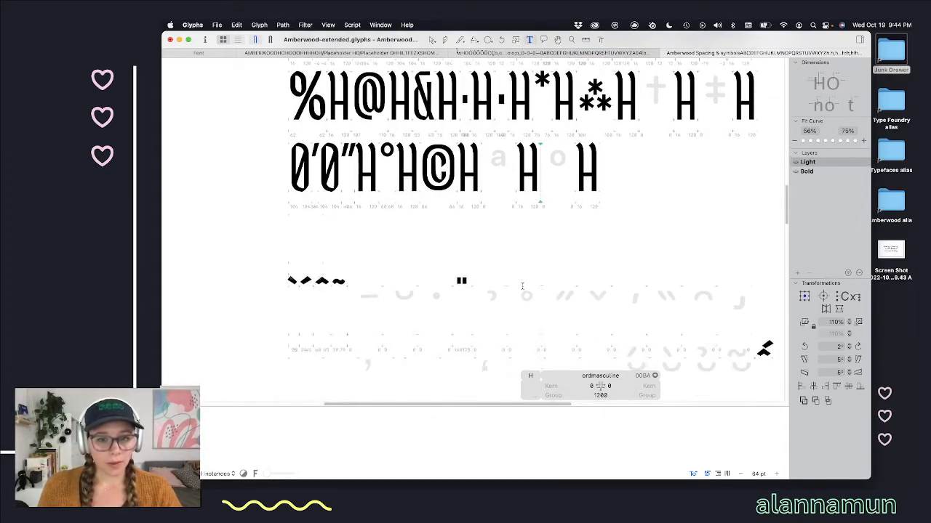
scroll(666, 299, up, 2)
scroll(608, 282, up, 3)
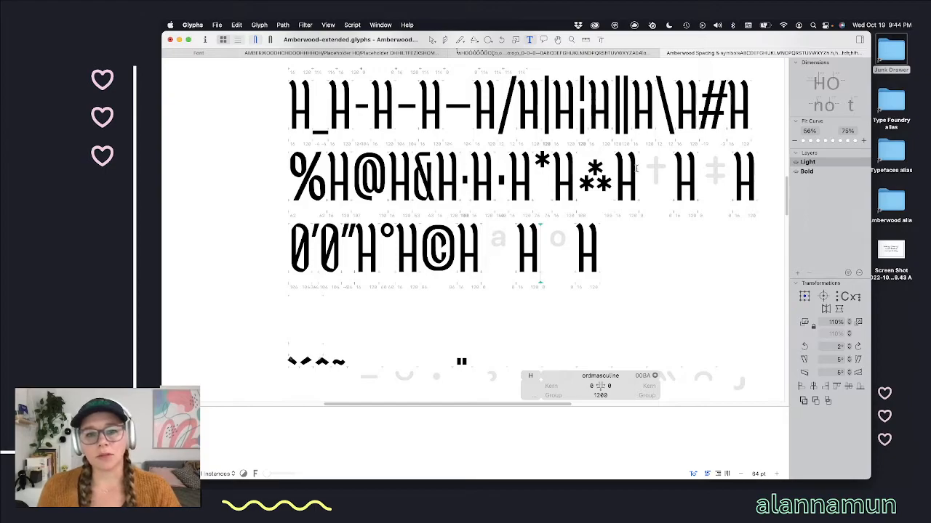
scroll(636, 167, up, 4)
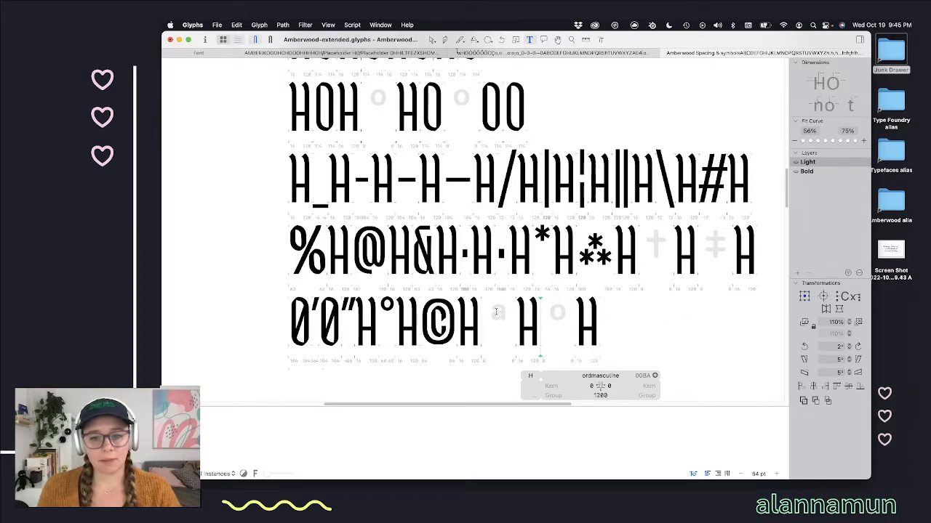
click(700, 278)
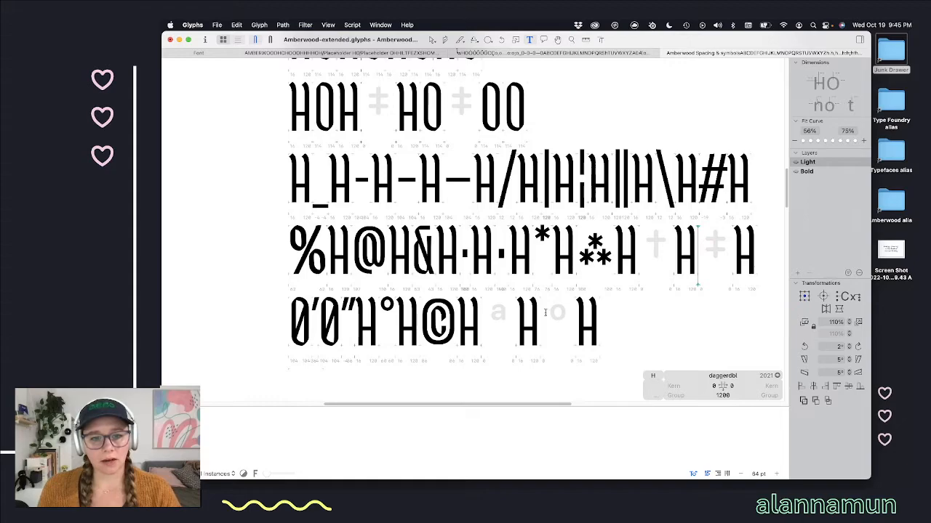
Step: Examine the Light accents, figures, math and currency symbols and accented capitals for glyphs that still need drawing
scroll(561, 314, down, 3)
scroll(541, 292, down, 15)
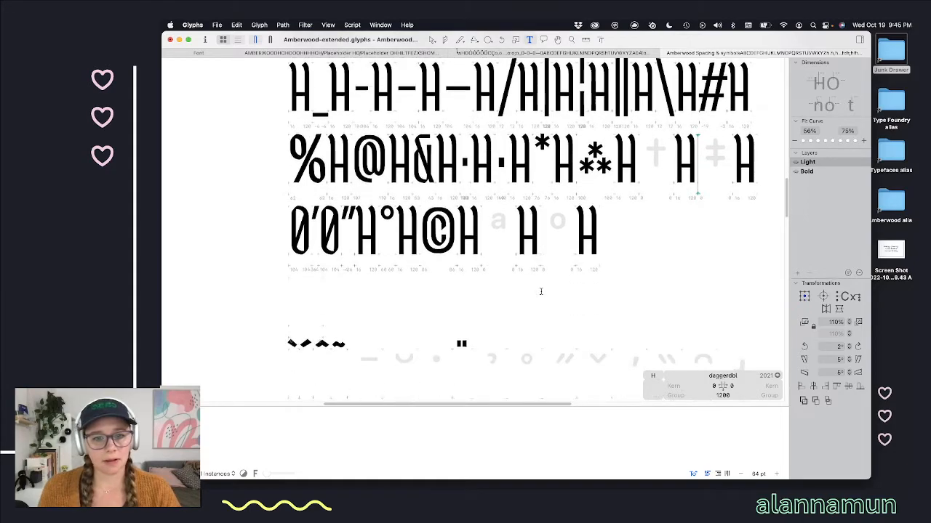
scroll(540, 291, down, 3)
scroll(540, 292, up, 3)
scroll(540, 291, down, 15)
scroll(540, 291, down, 15)
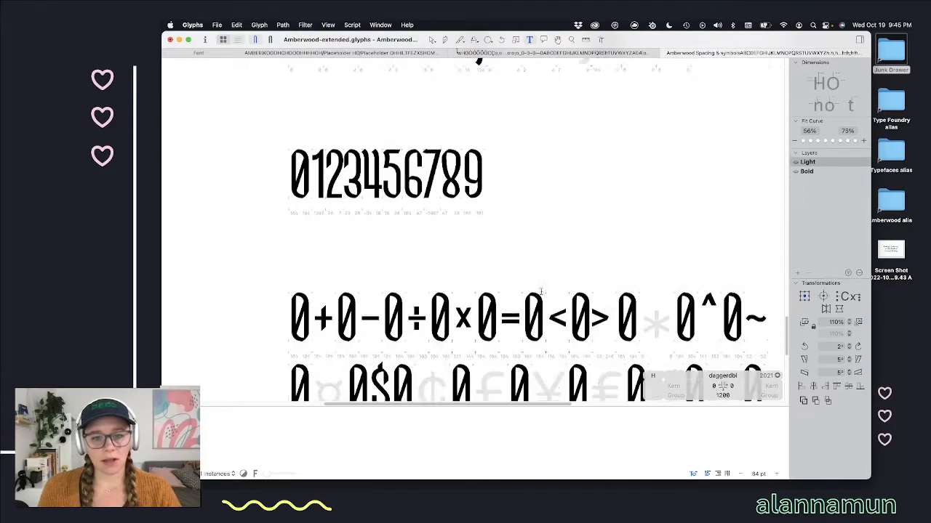
scroll(540, 292, up, 4)
scroll(540, 291, up, 20)
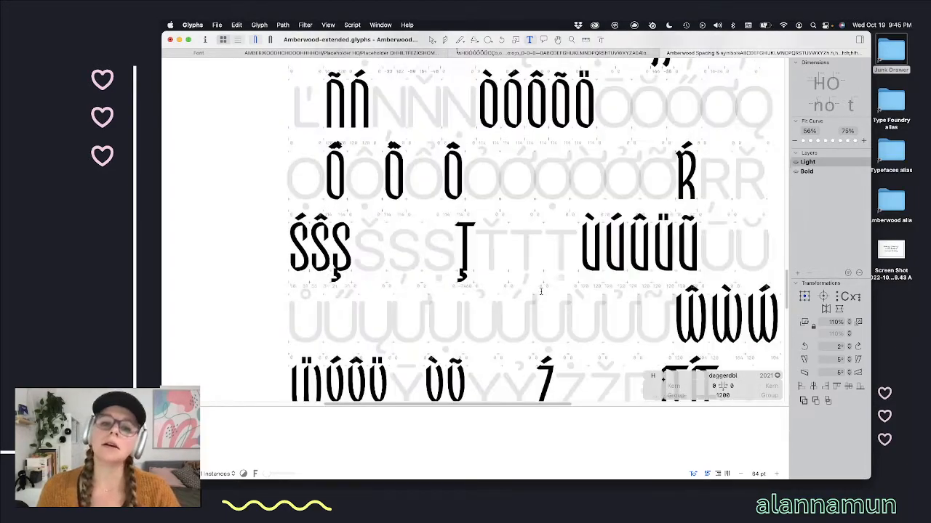
scroll(540, 292, up, 10)
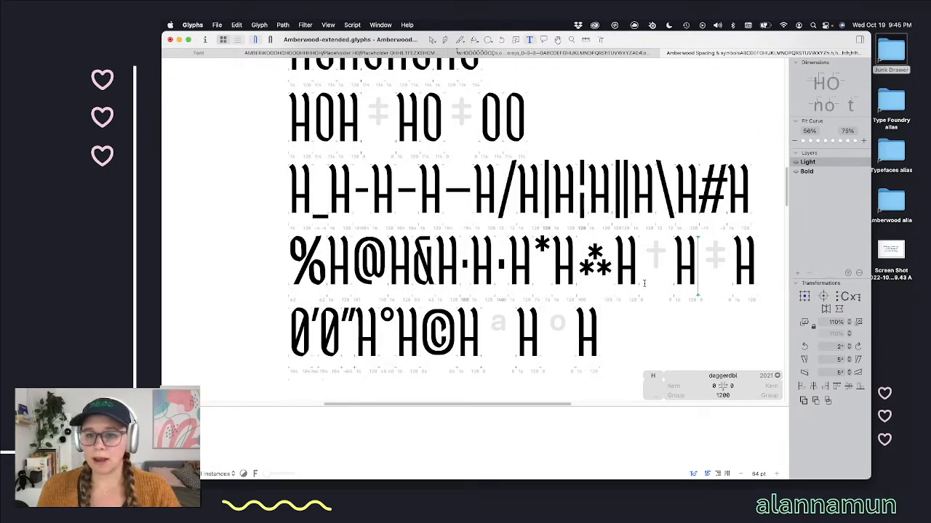
Step: Review the spacing of the Light capitals, punctuation, quotes and brackets, placing the cursor after the closing angle bracket
scroll(632, 268, up, 10)
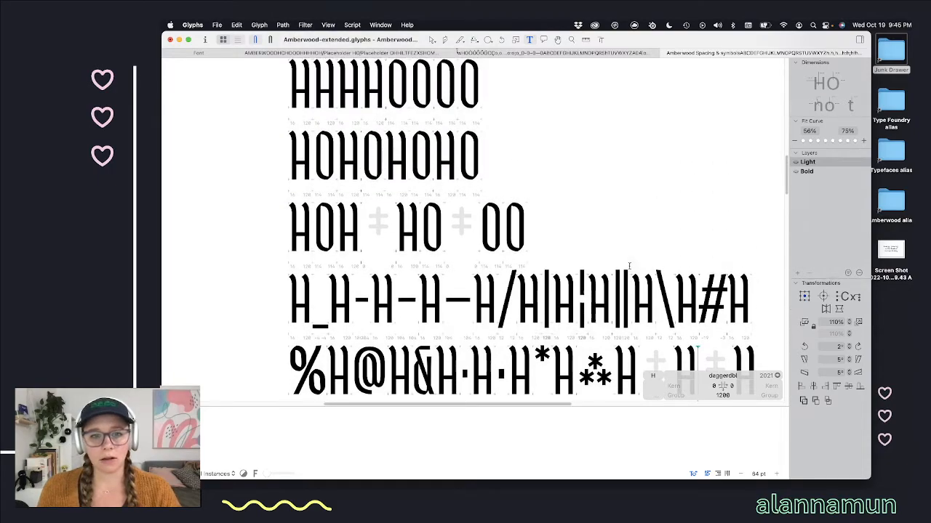
scroll(634, 253, up, 10)
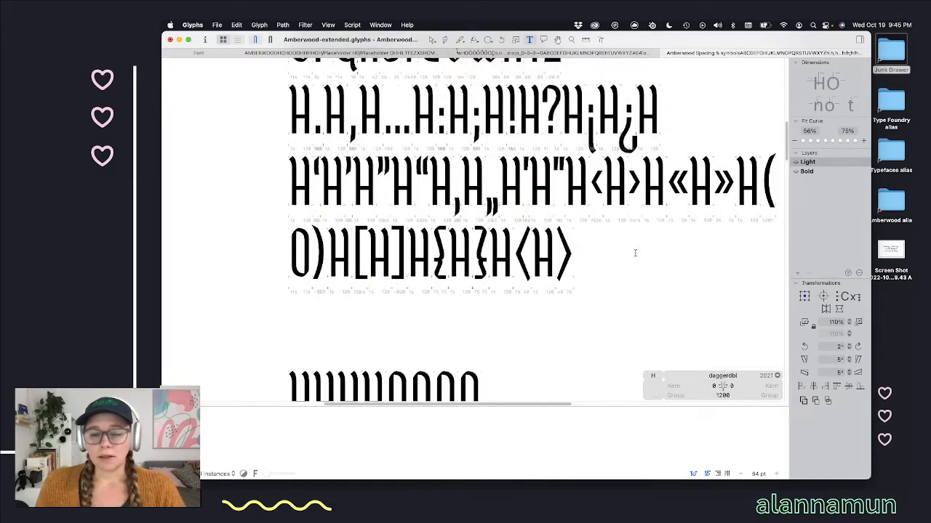
scroll(634, 253, up, 2)
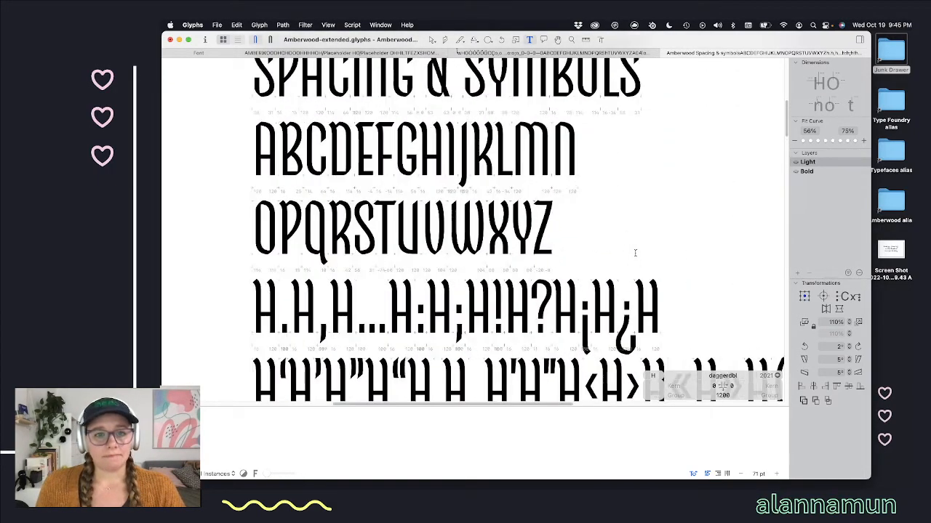
scroll(635, 253, down, 3)
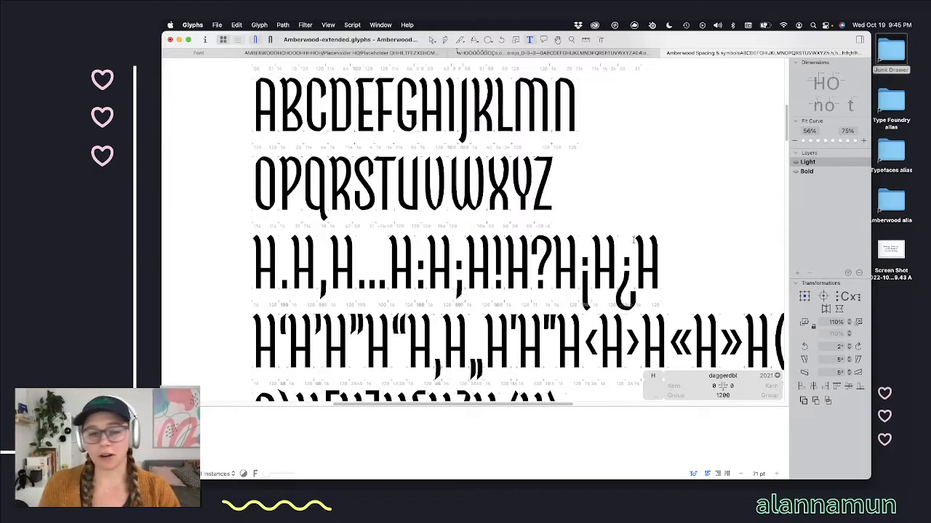
scroll(632, 242, down, 5)
click(607, 254)
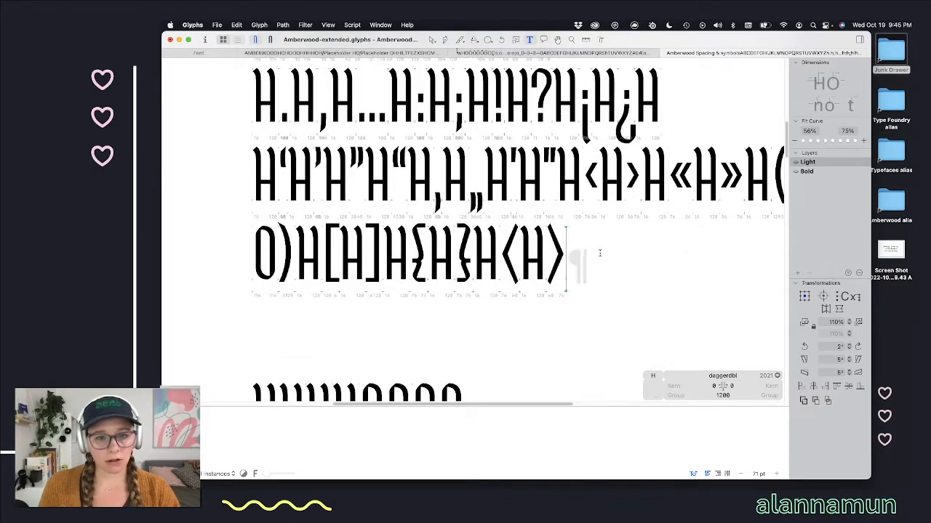
scroll(615, 247, down, 6)
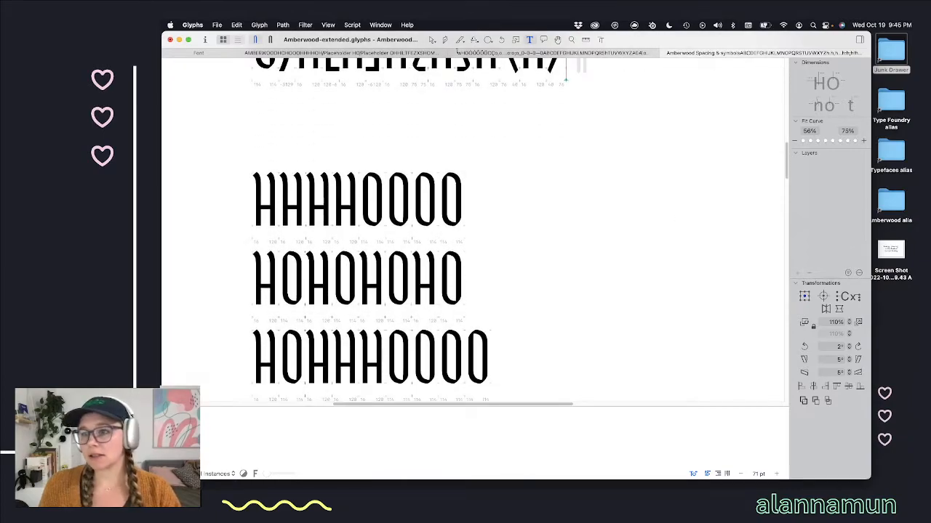
key(super+Tab)
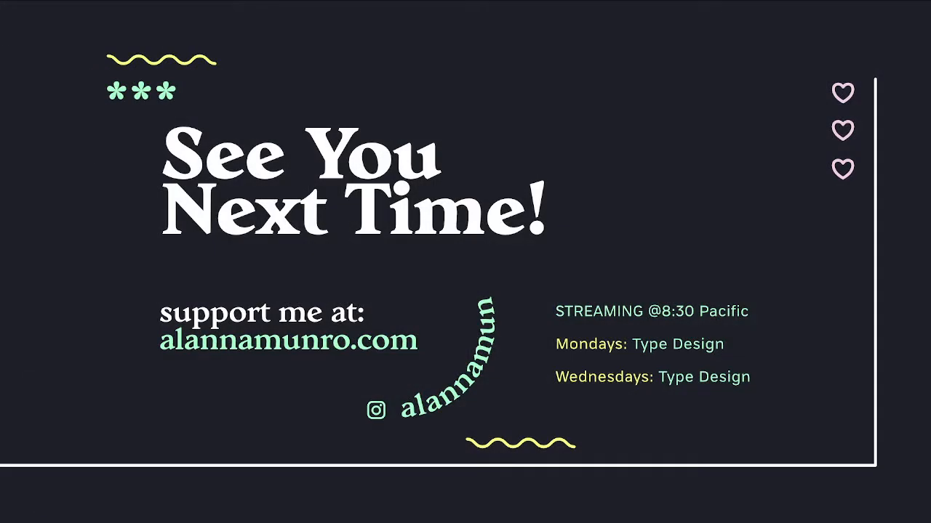